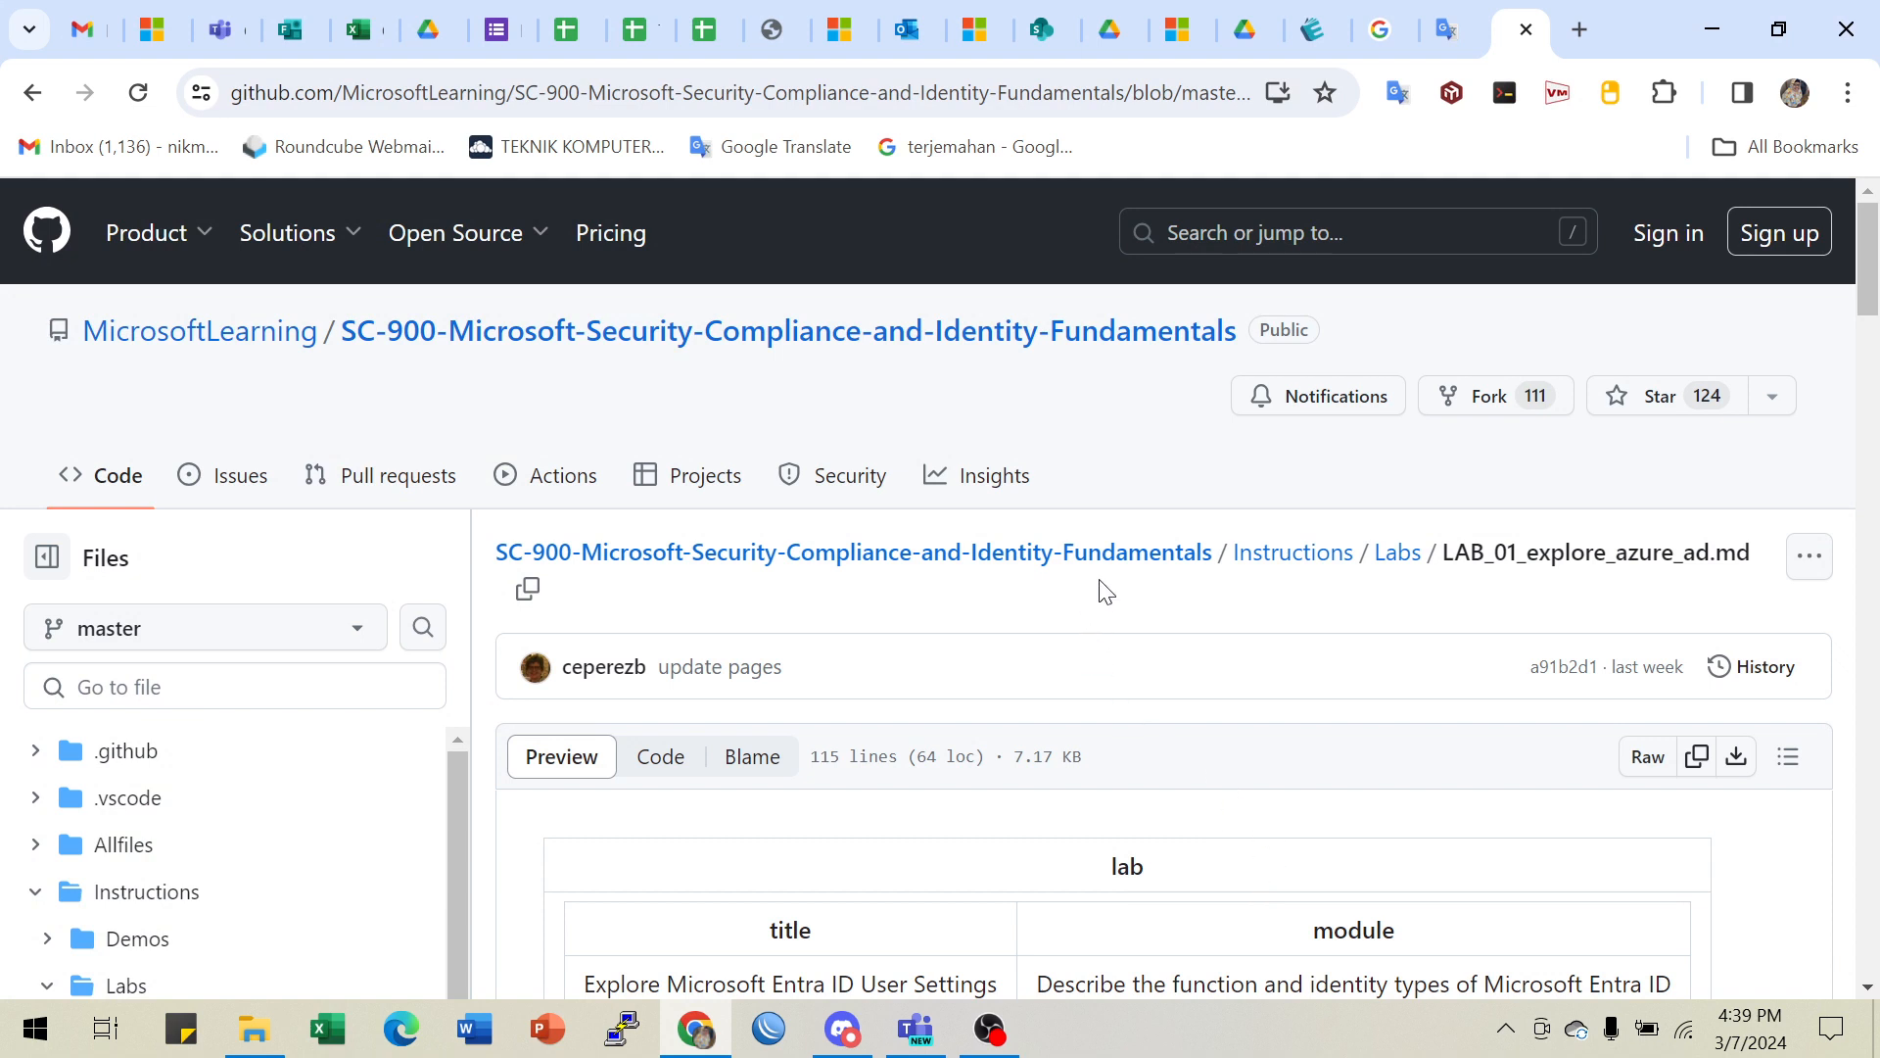
- Browse the repository file tree, expand and collapse Demos, and open LAB_00_setup.md from Labs
scroll(1117, 571, down, 2)
scroll(1117, 568, up, 2)
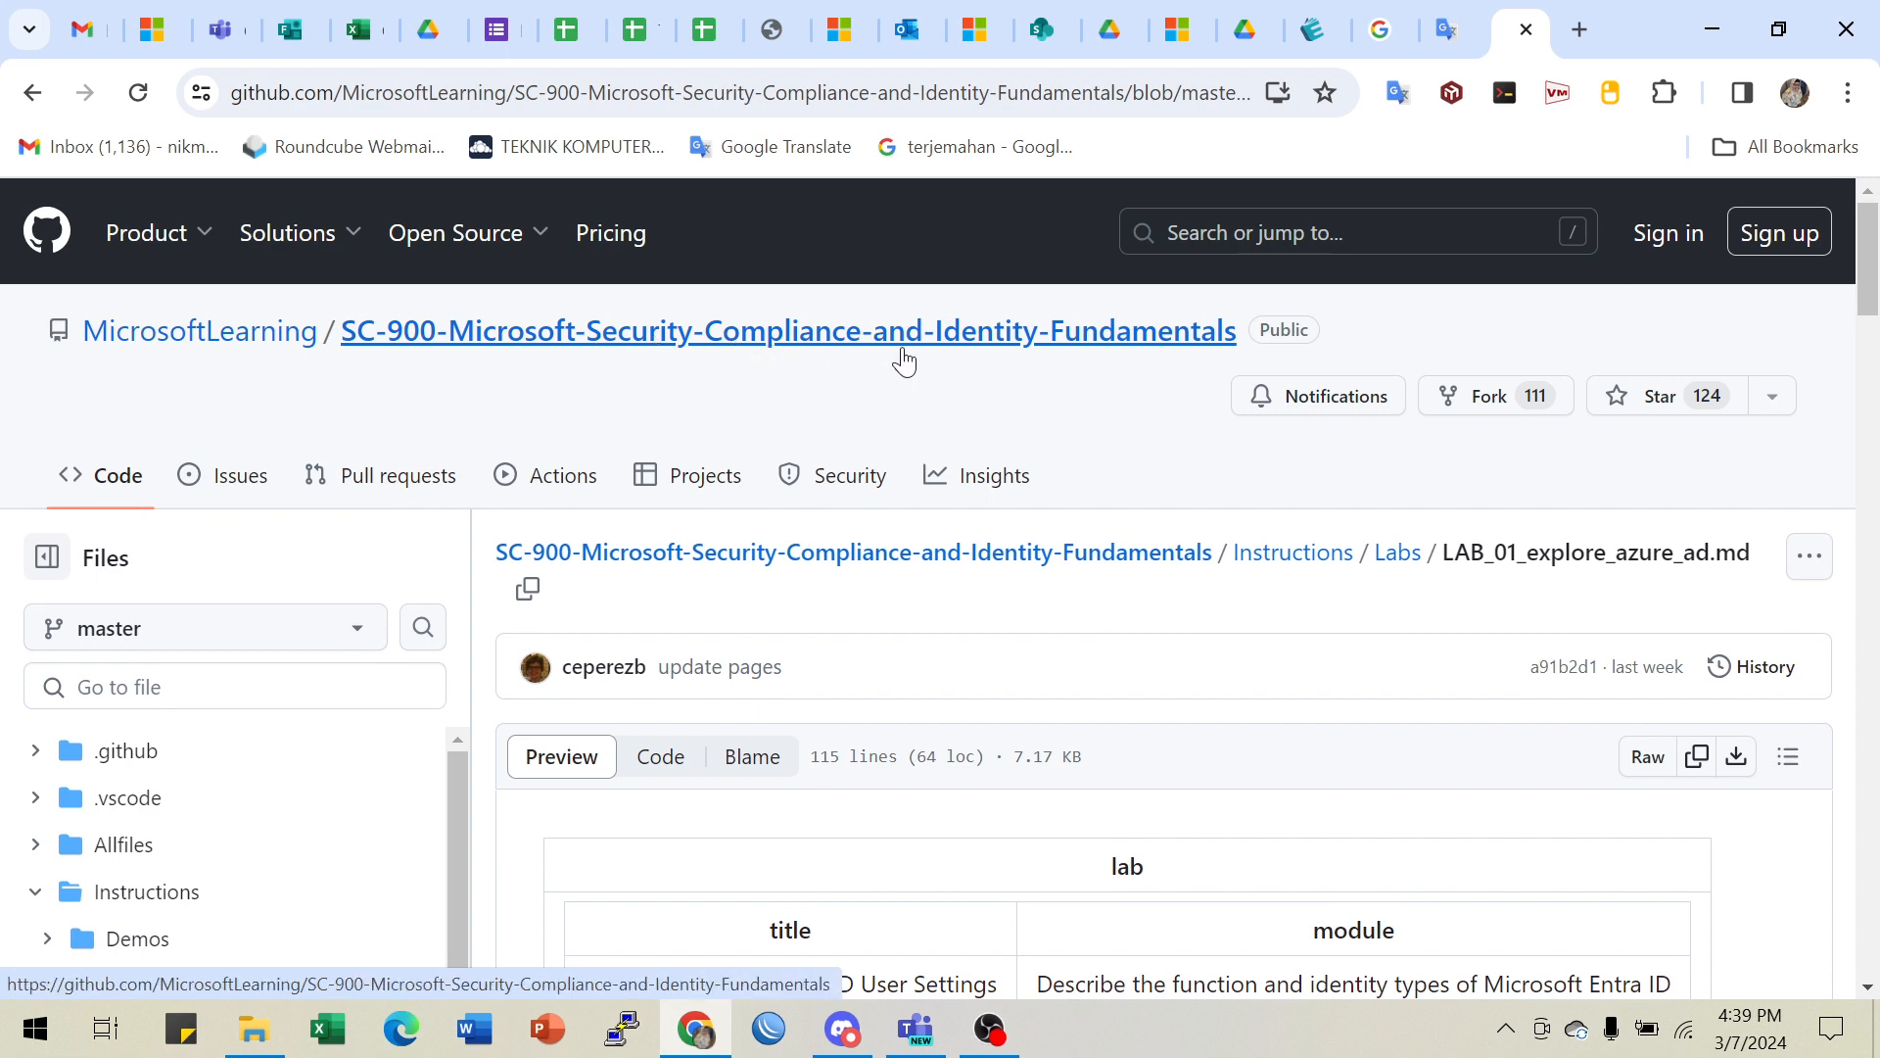
scroll(666, 500, down, 3)
scroll(433, 638, down, 4)
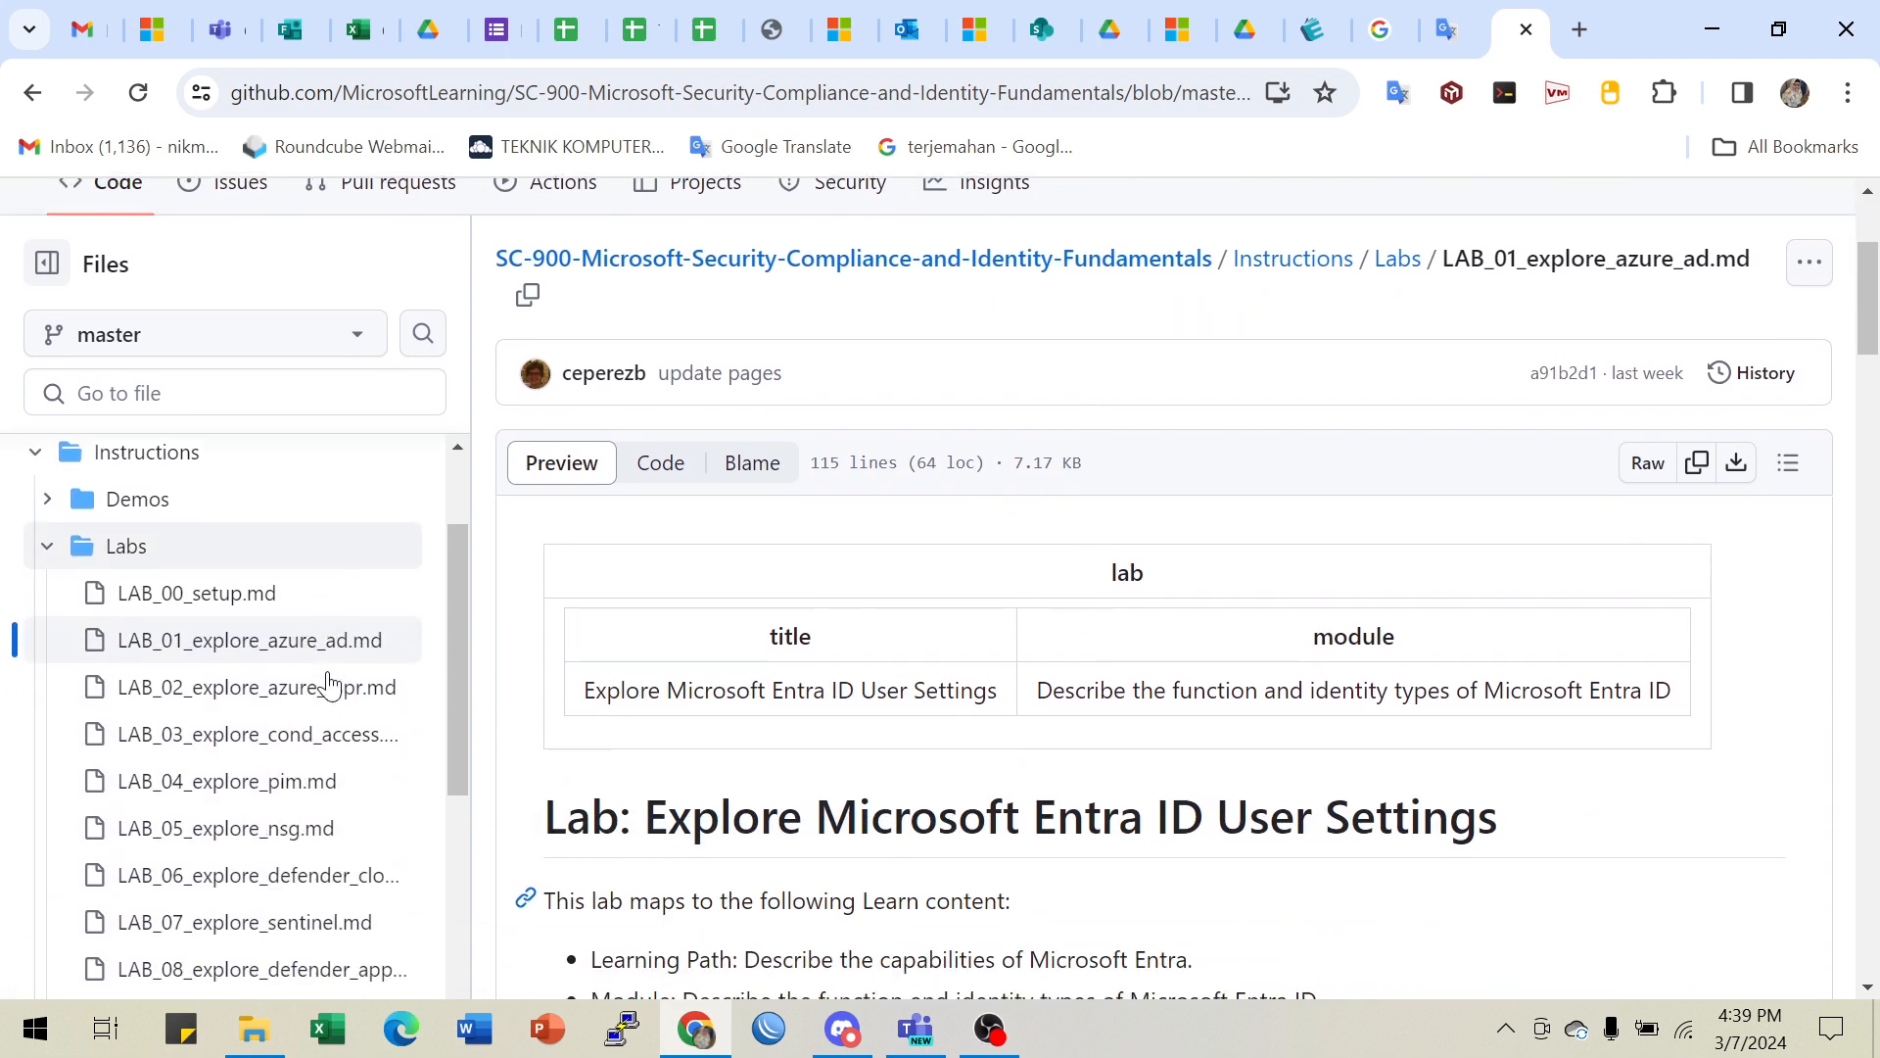
scroll(59, 568, up, 2)
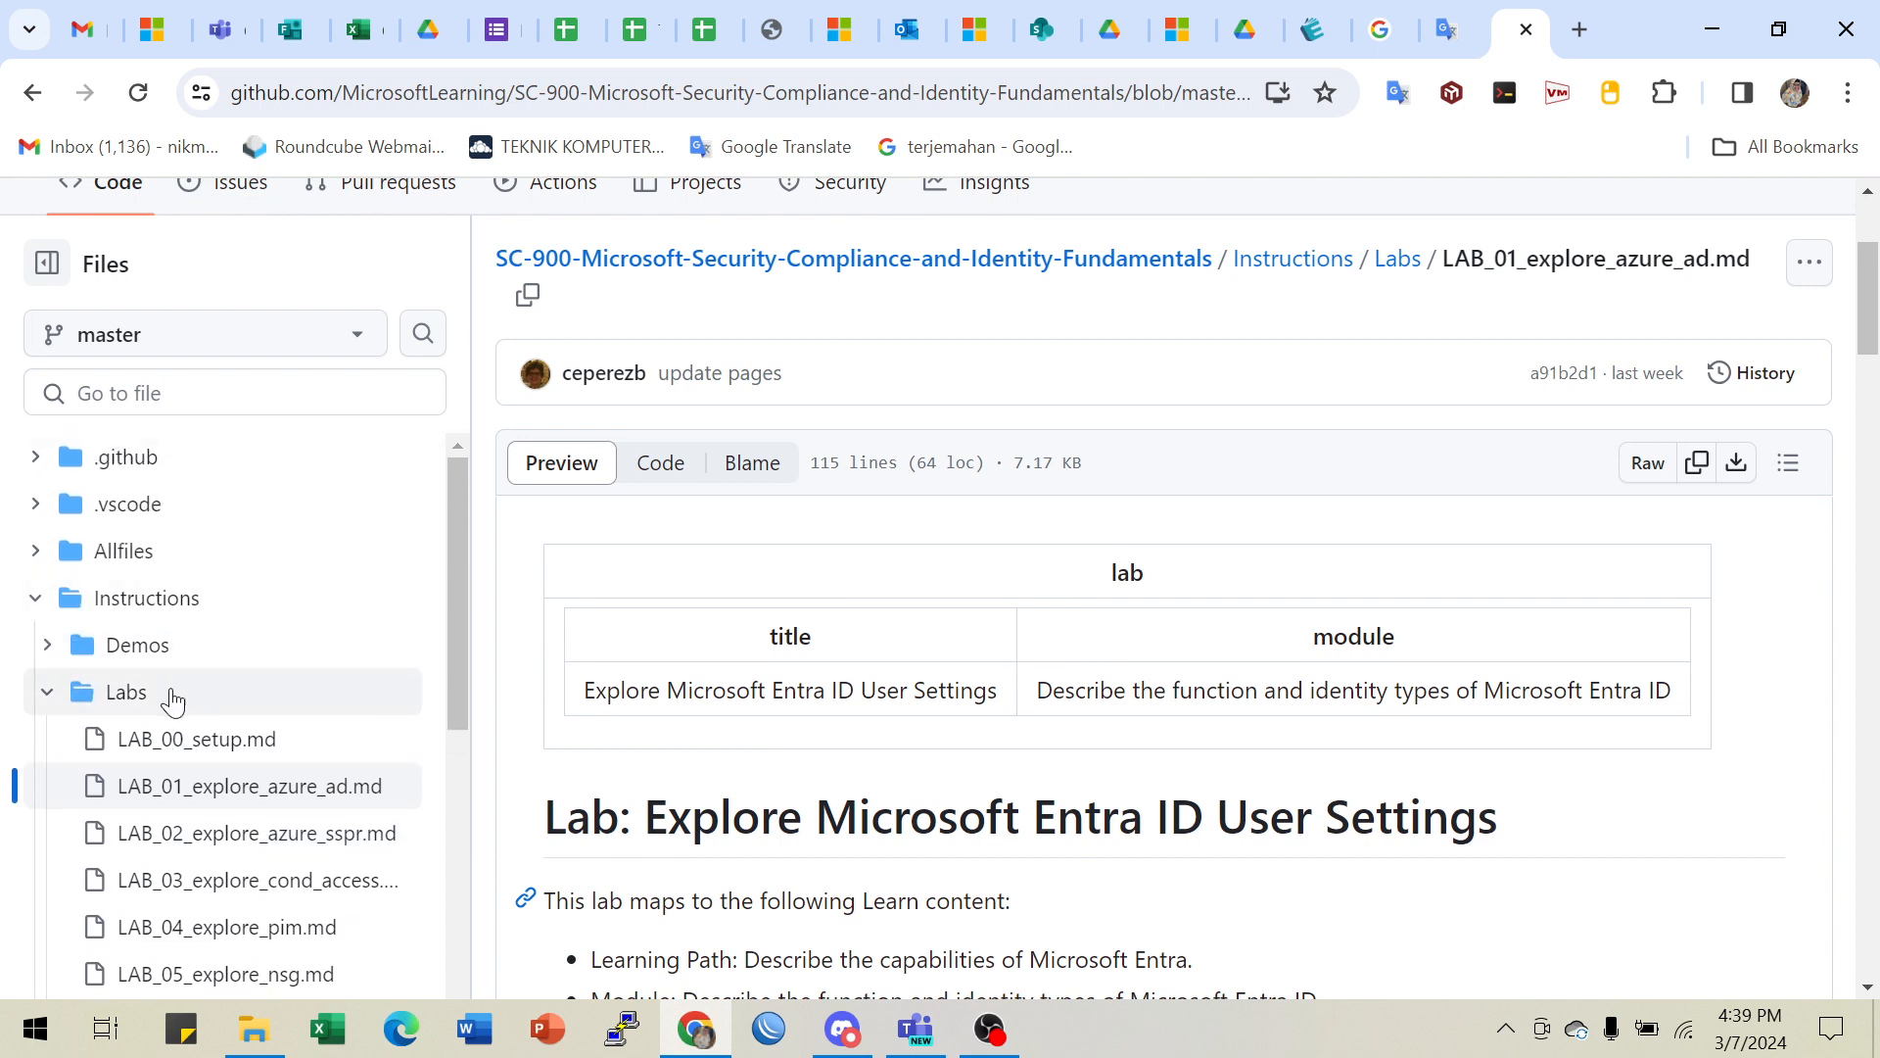
click(48, 647)
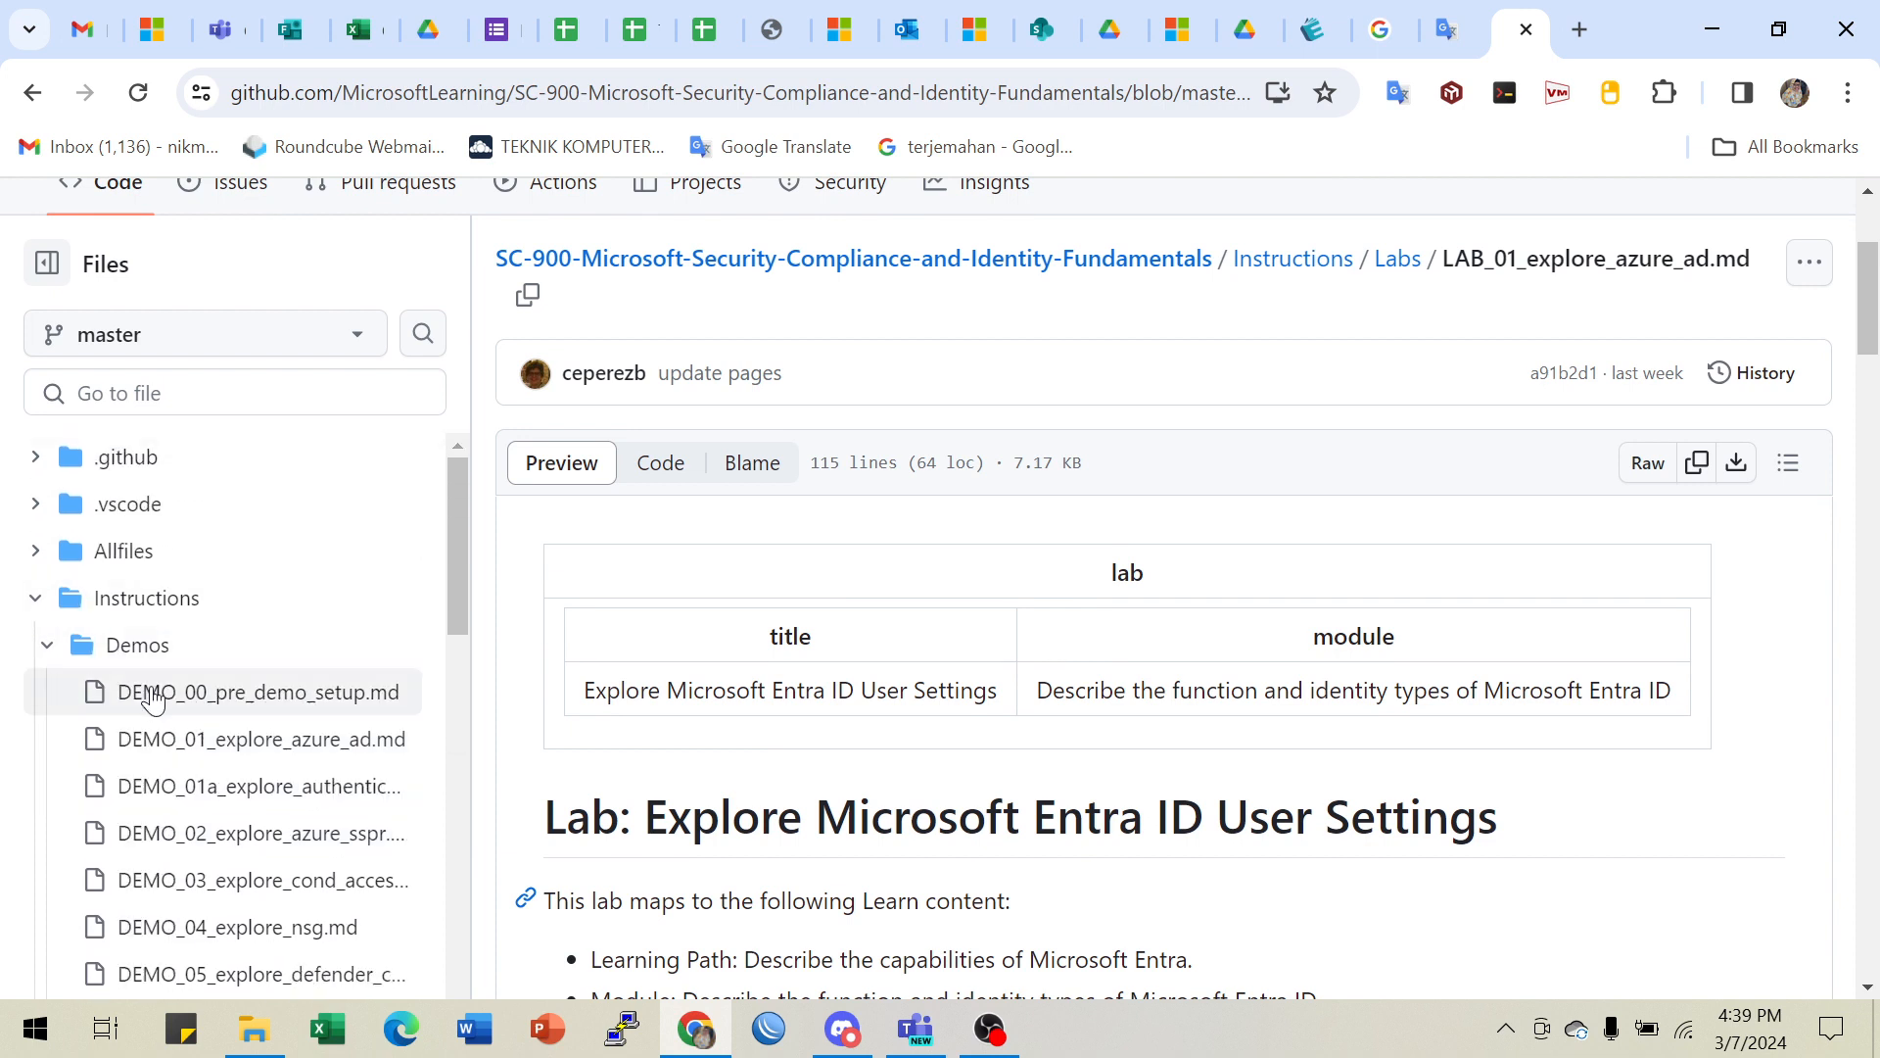
click(48, 648)
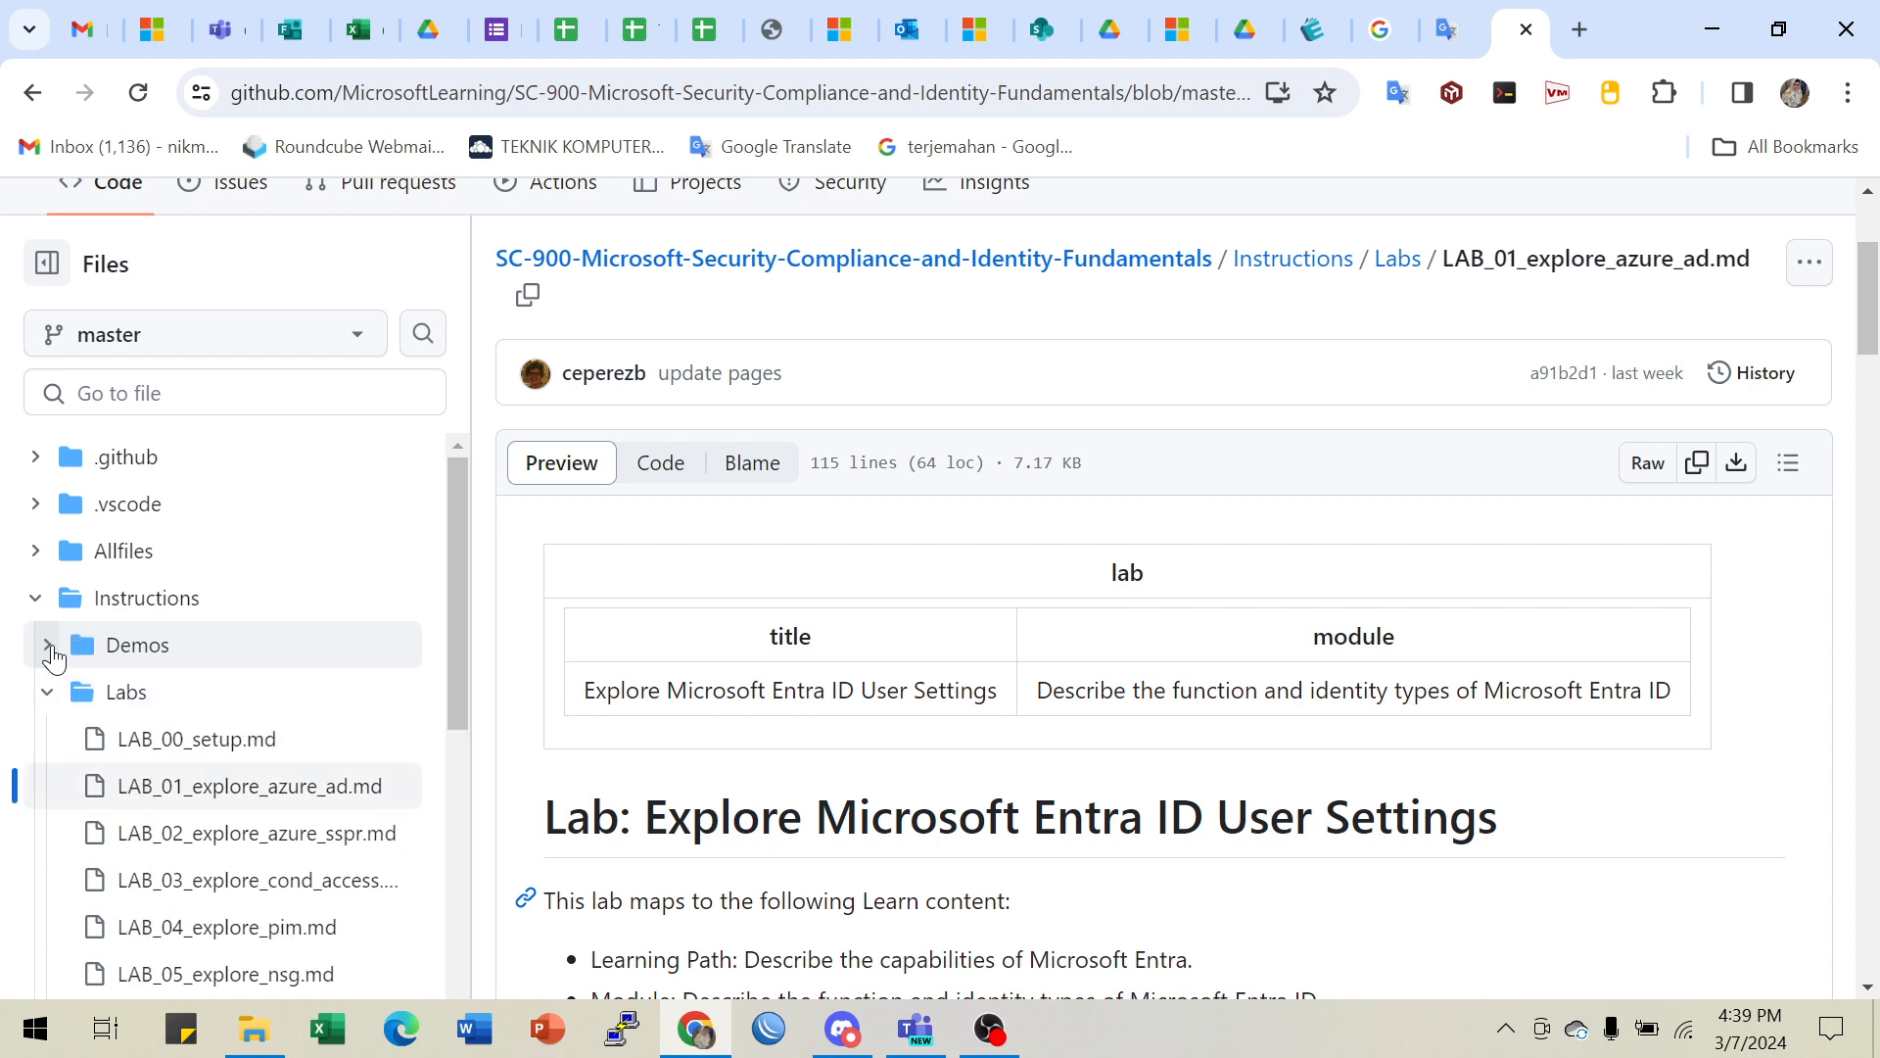
scroll(191, 704, down, 2)
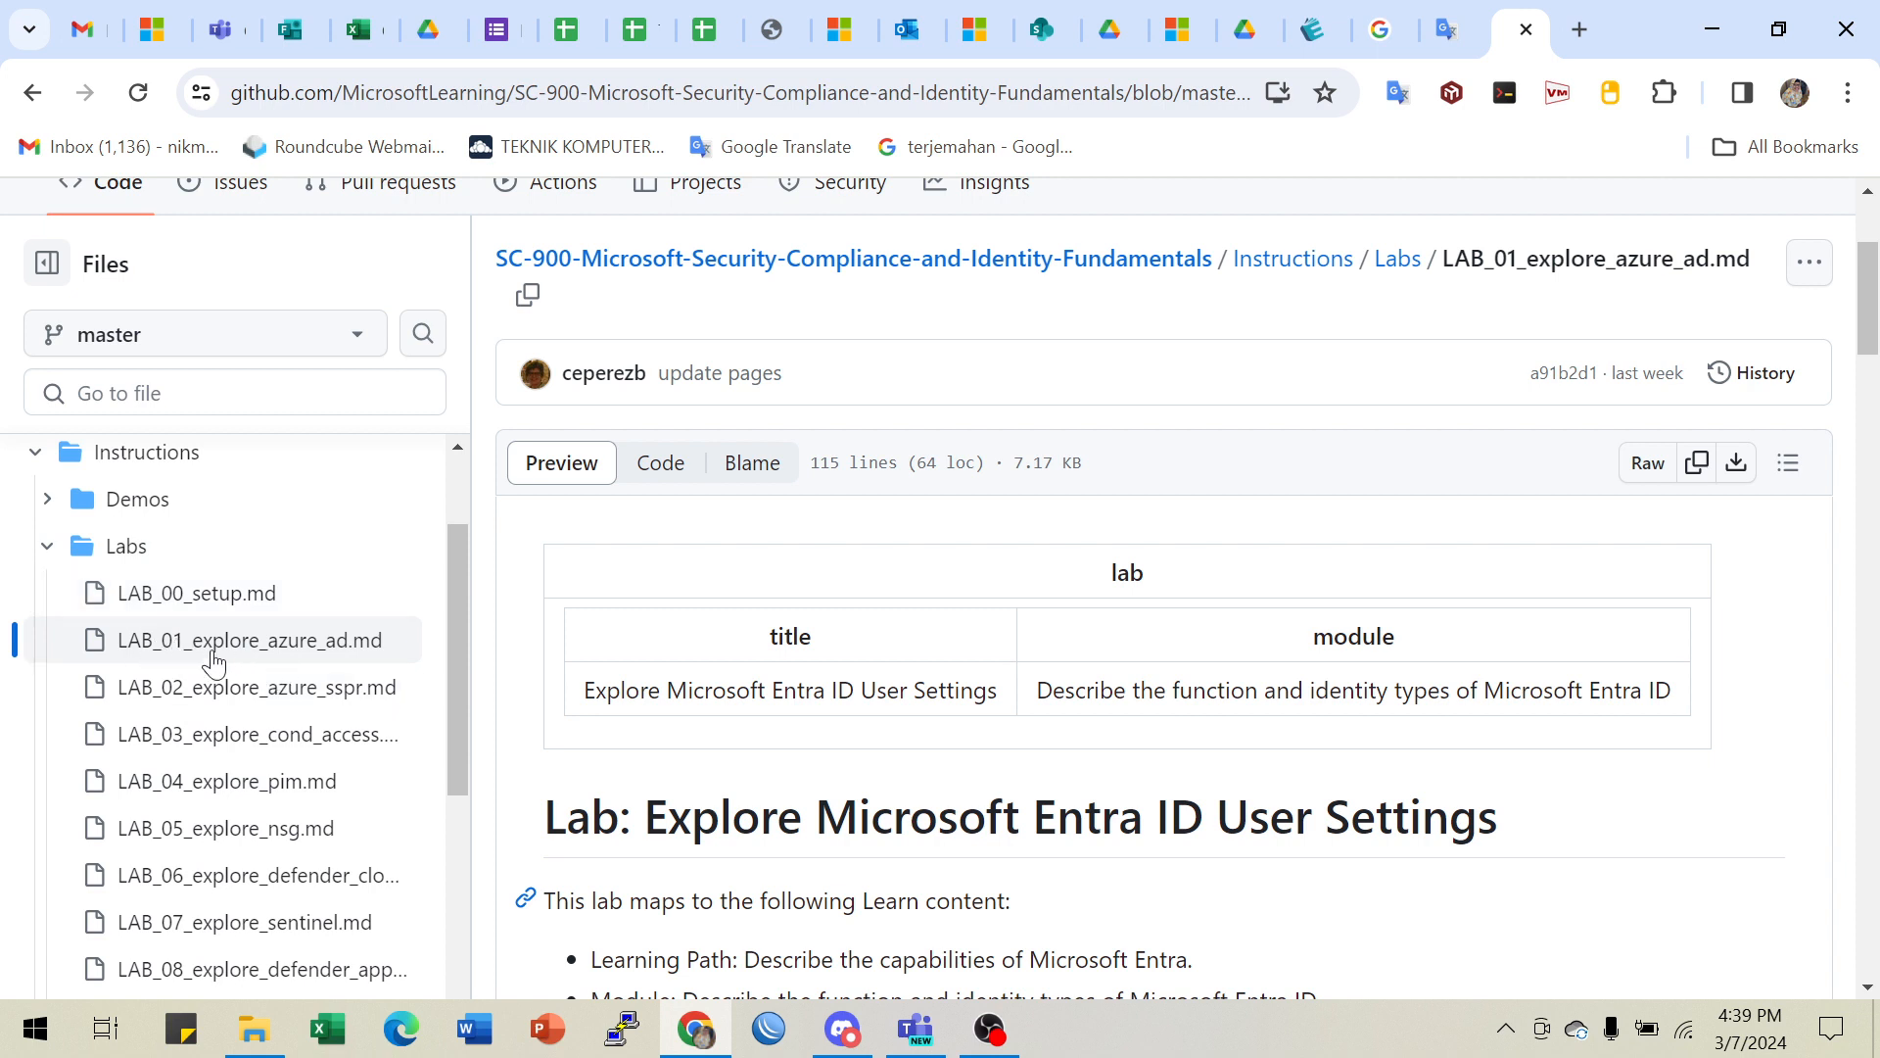
click(173, 604)
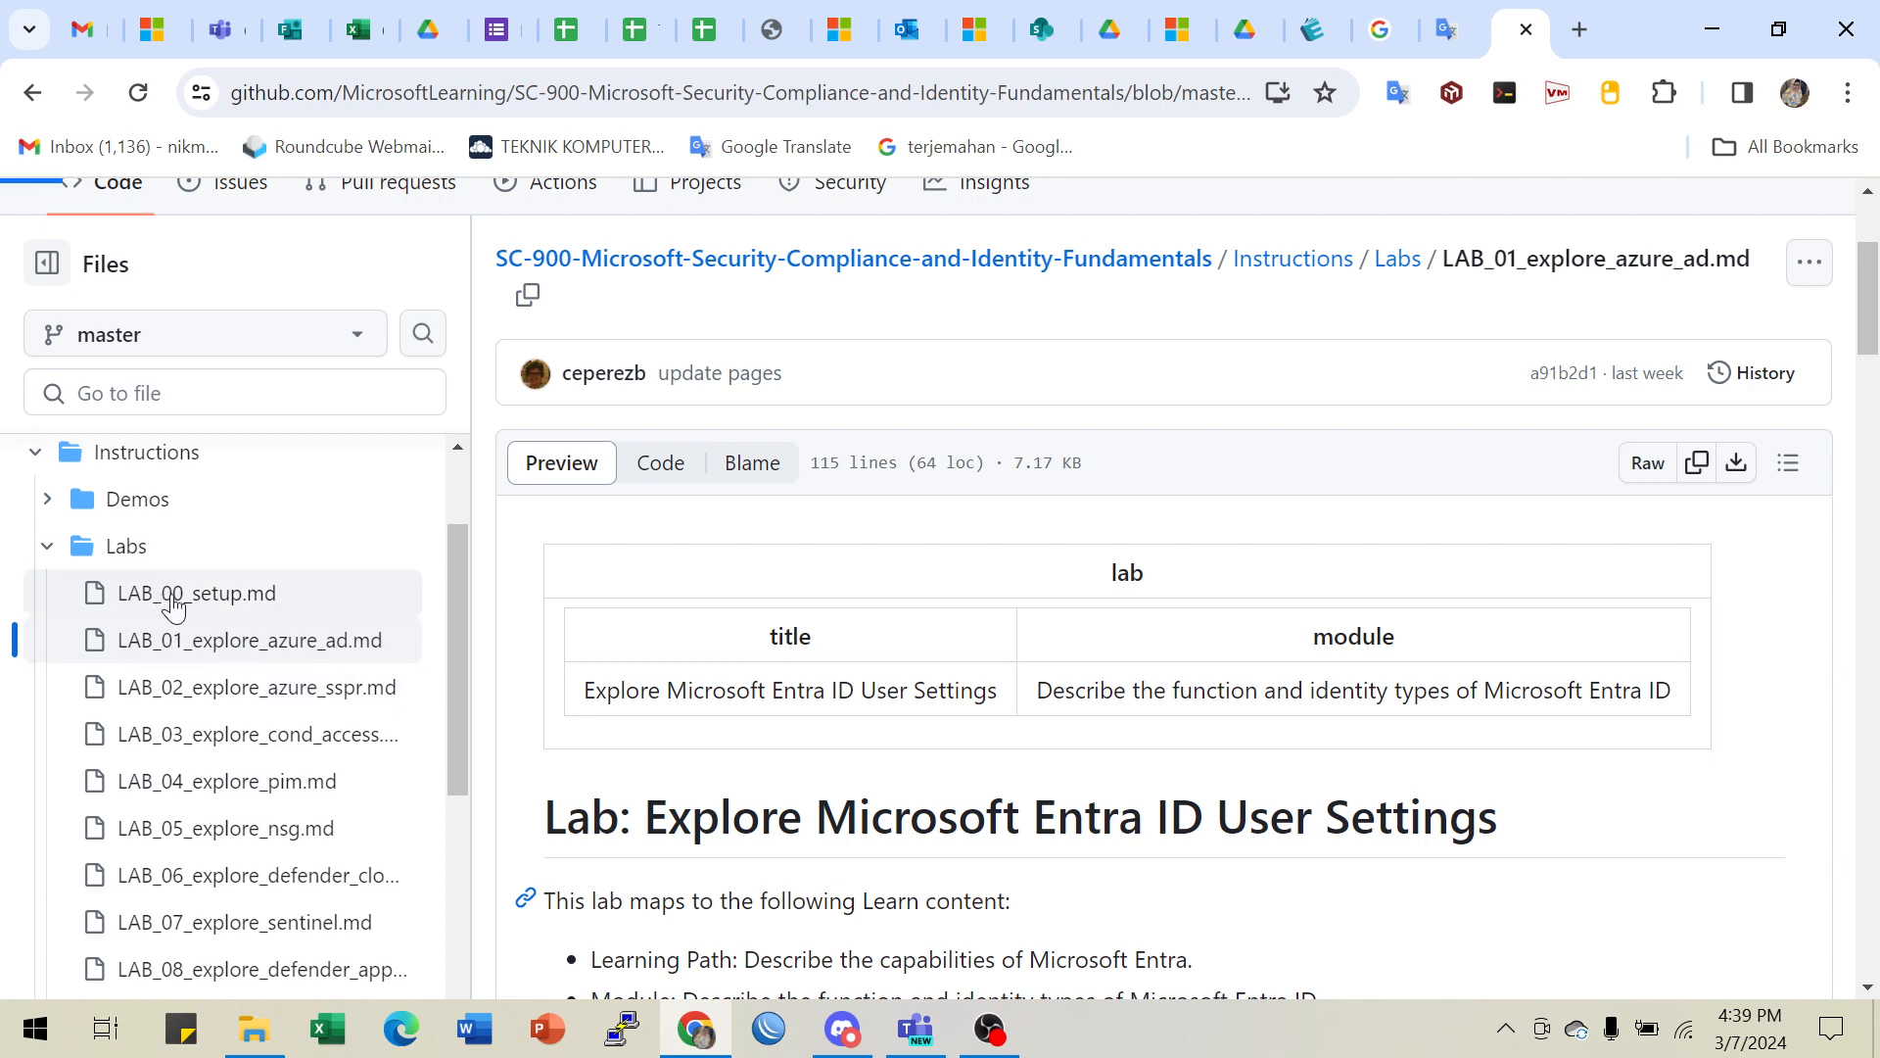
scroll(1175, 636, down, 5)
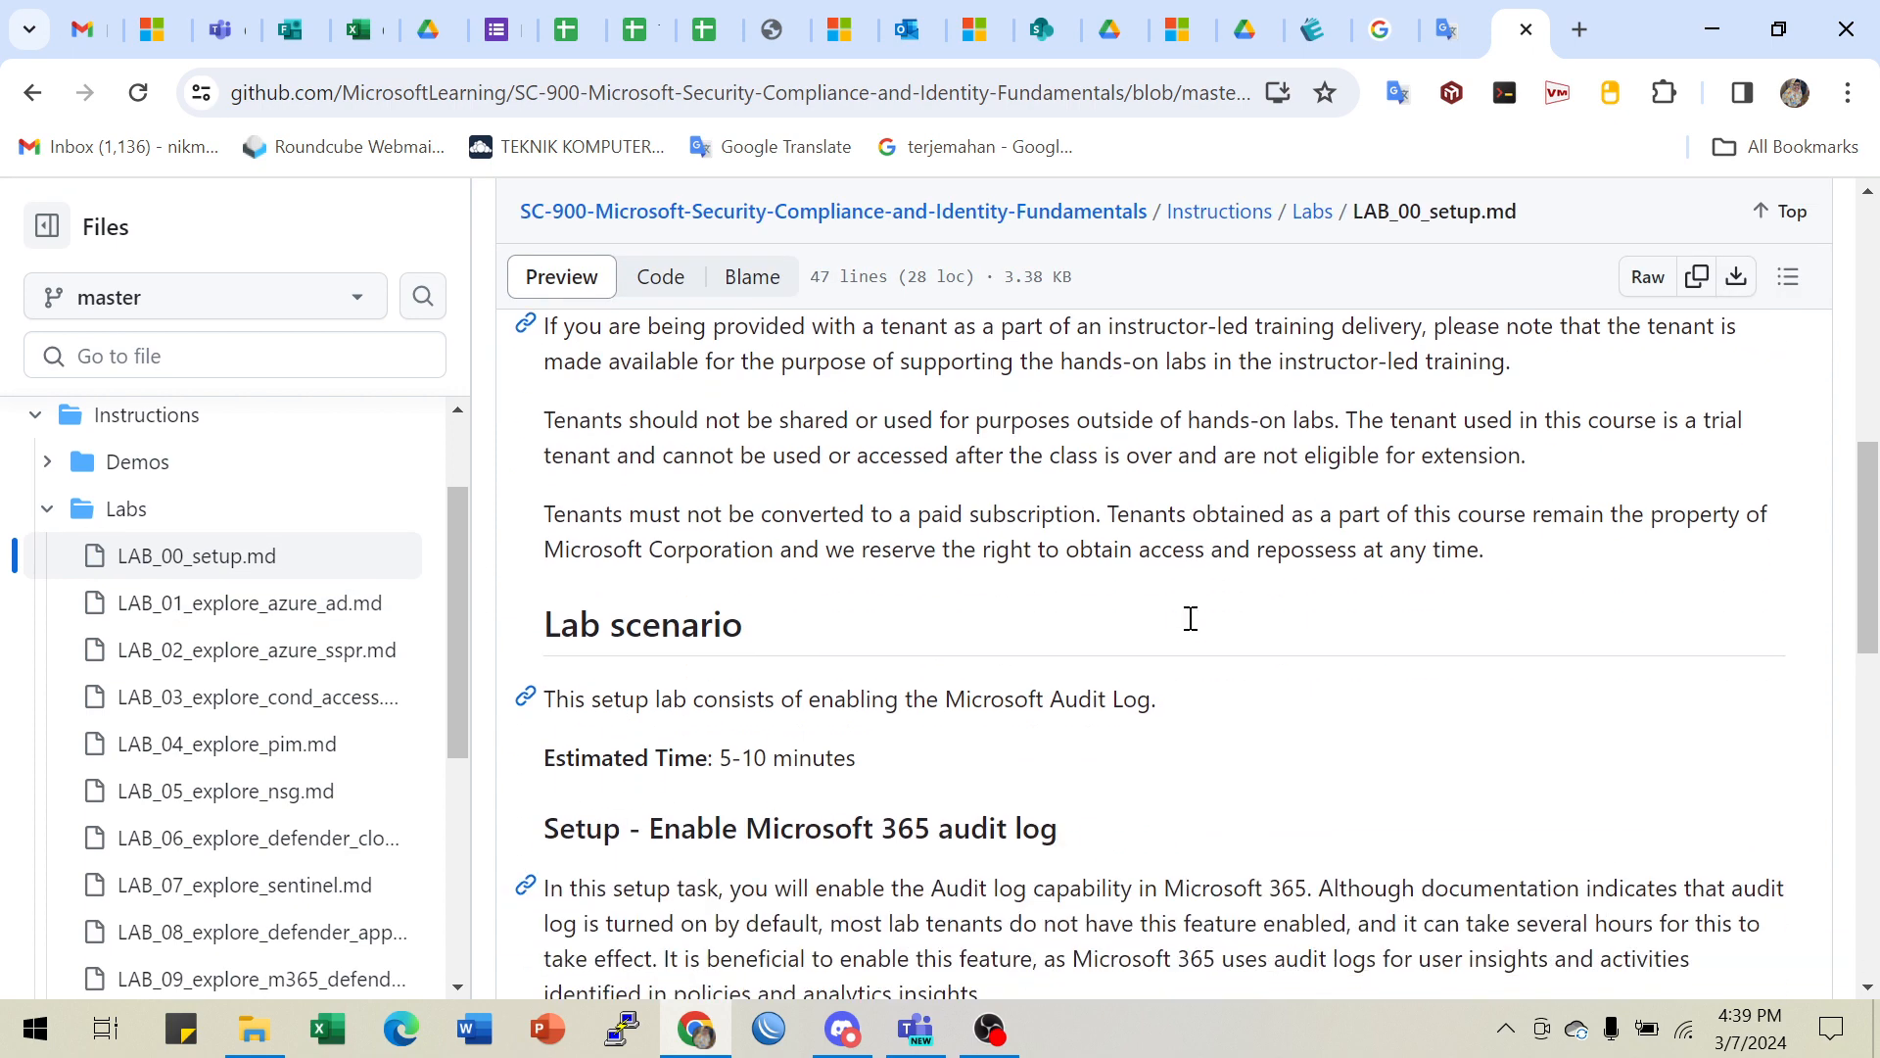
scroll(1191, 618, down, 5)
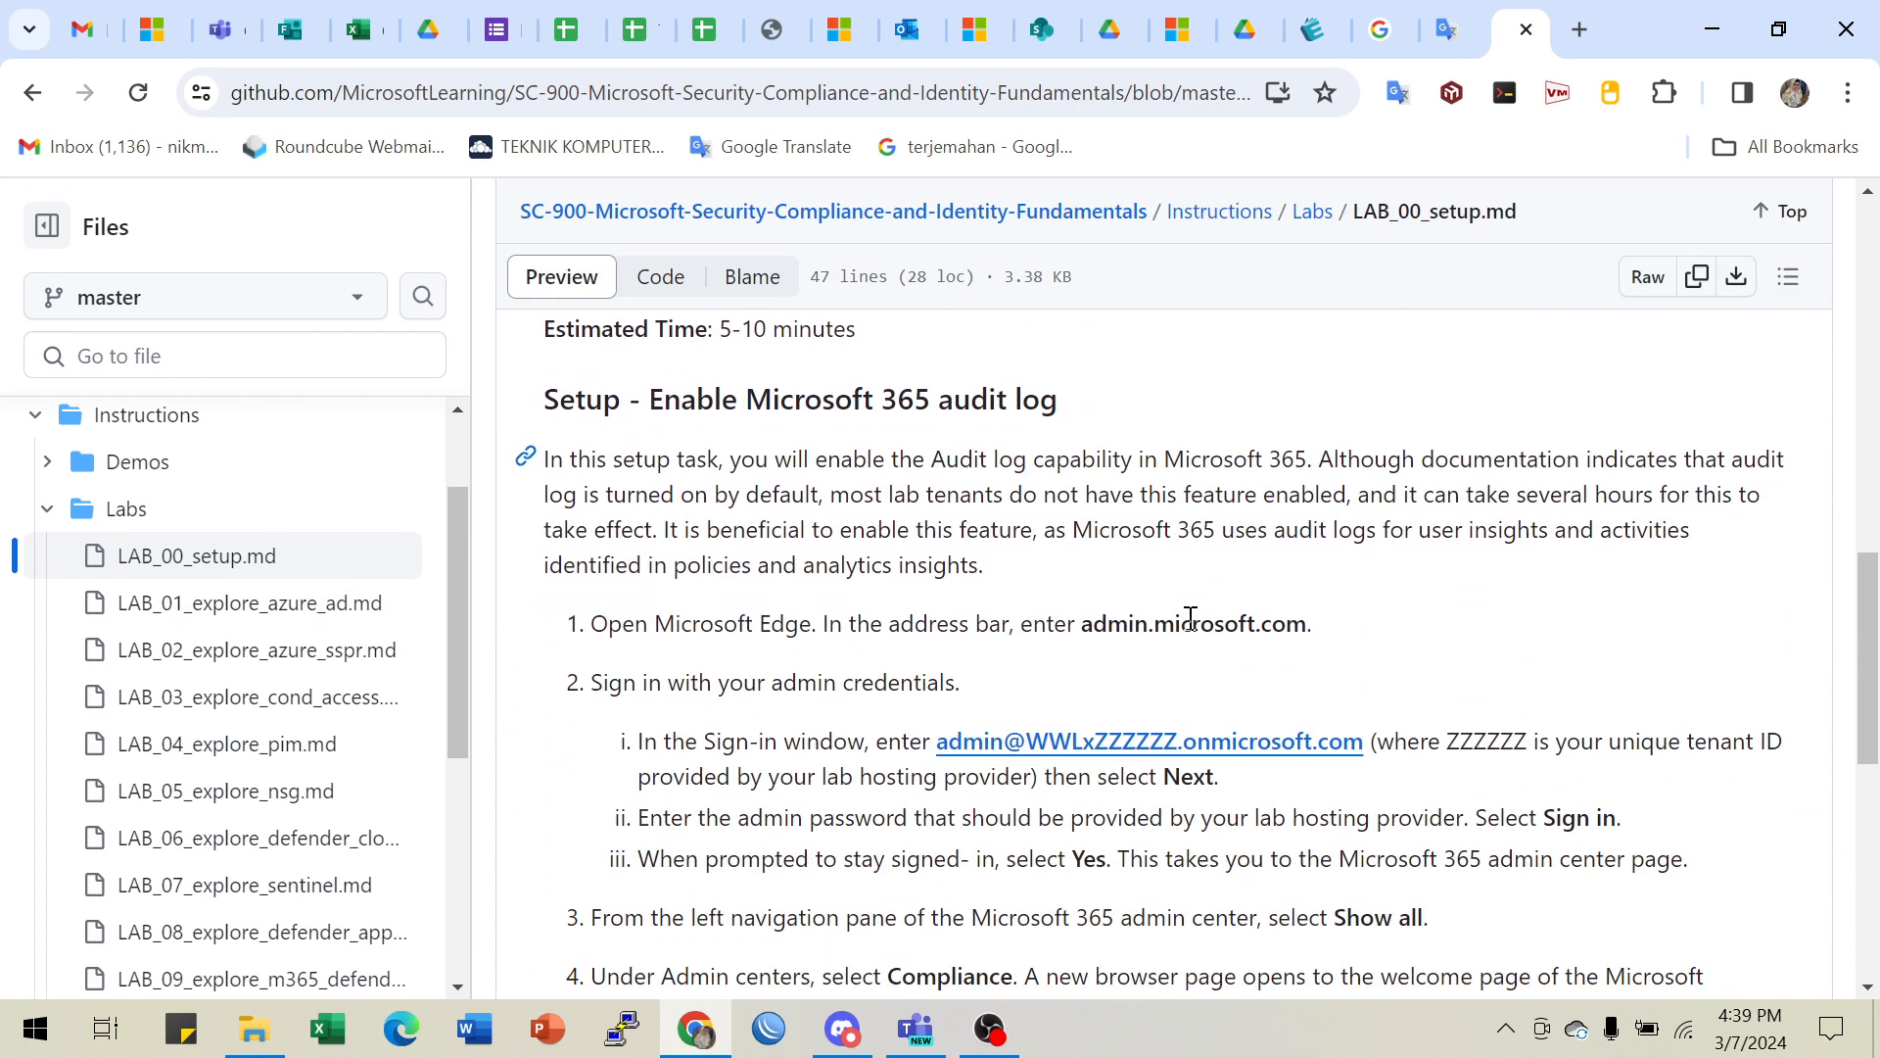
scroll(1190, 618, down, 6)
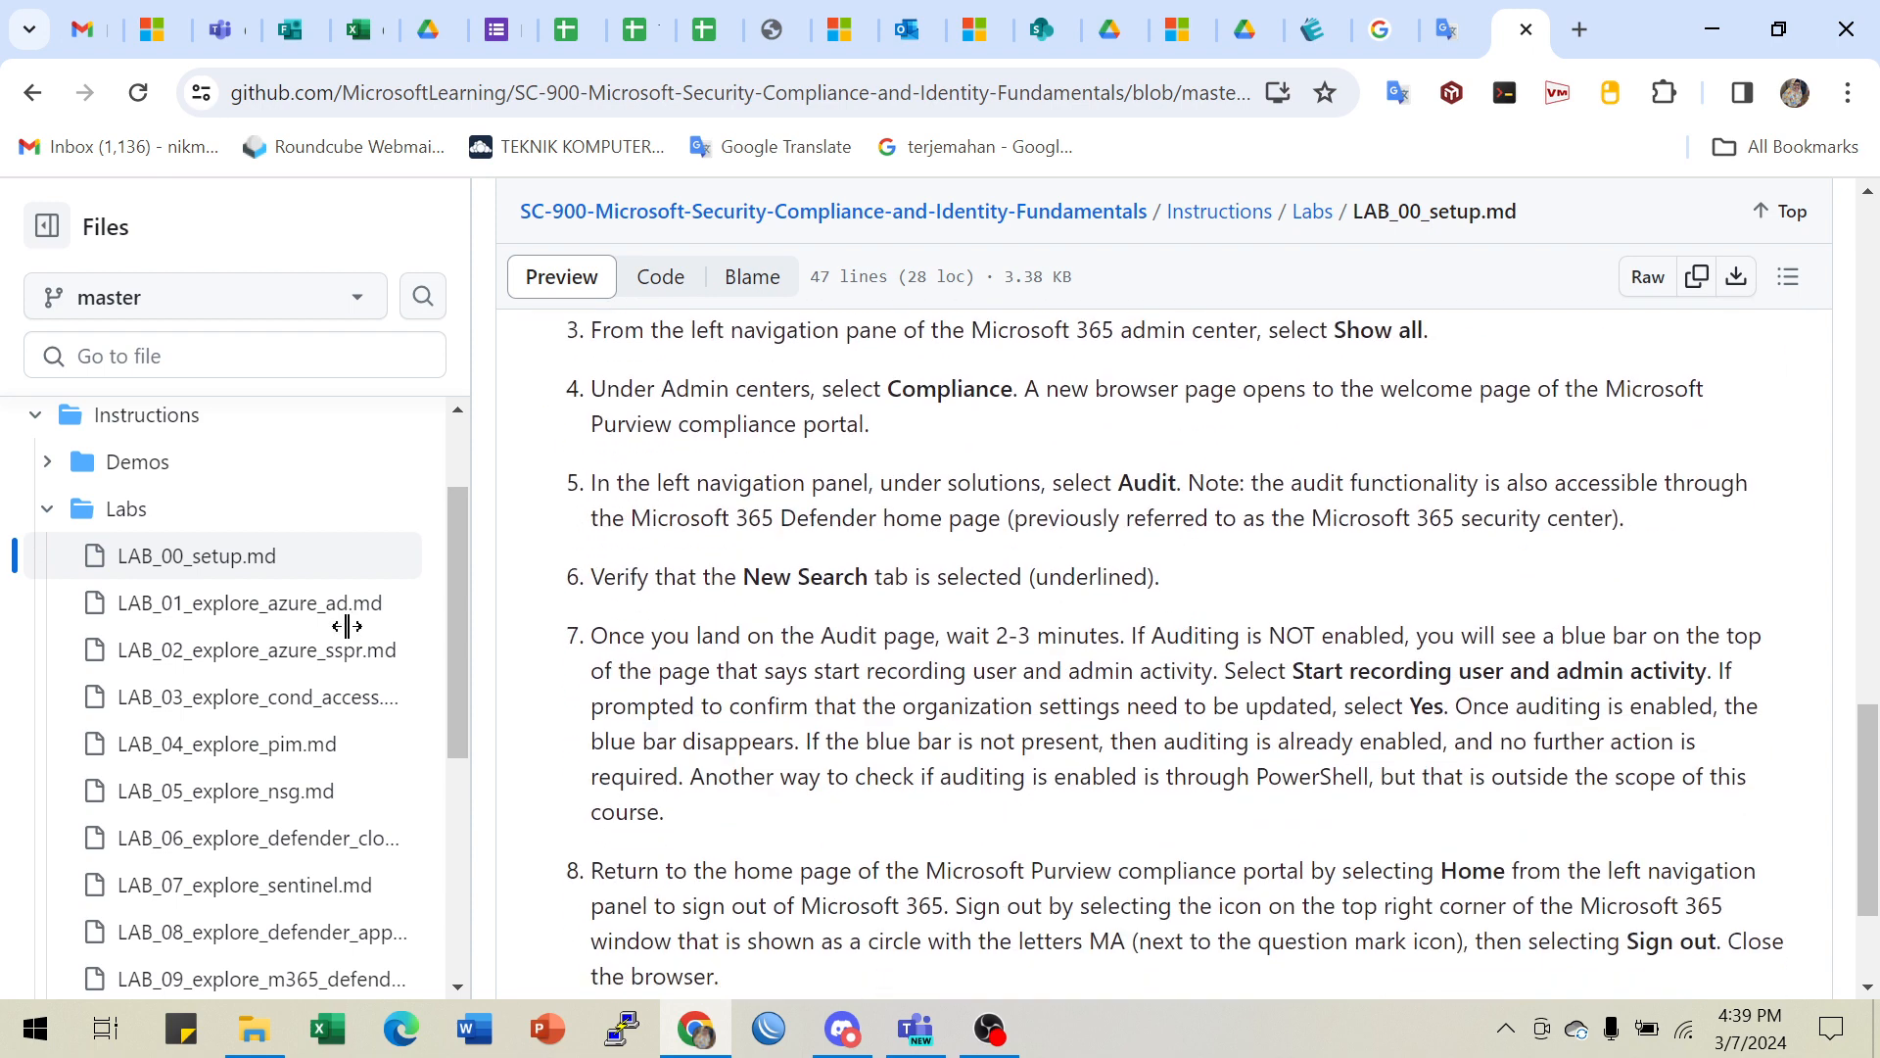
click(47, 461)
click(137, 513)
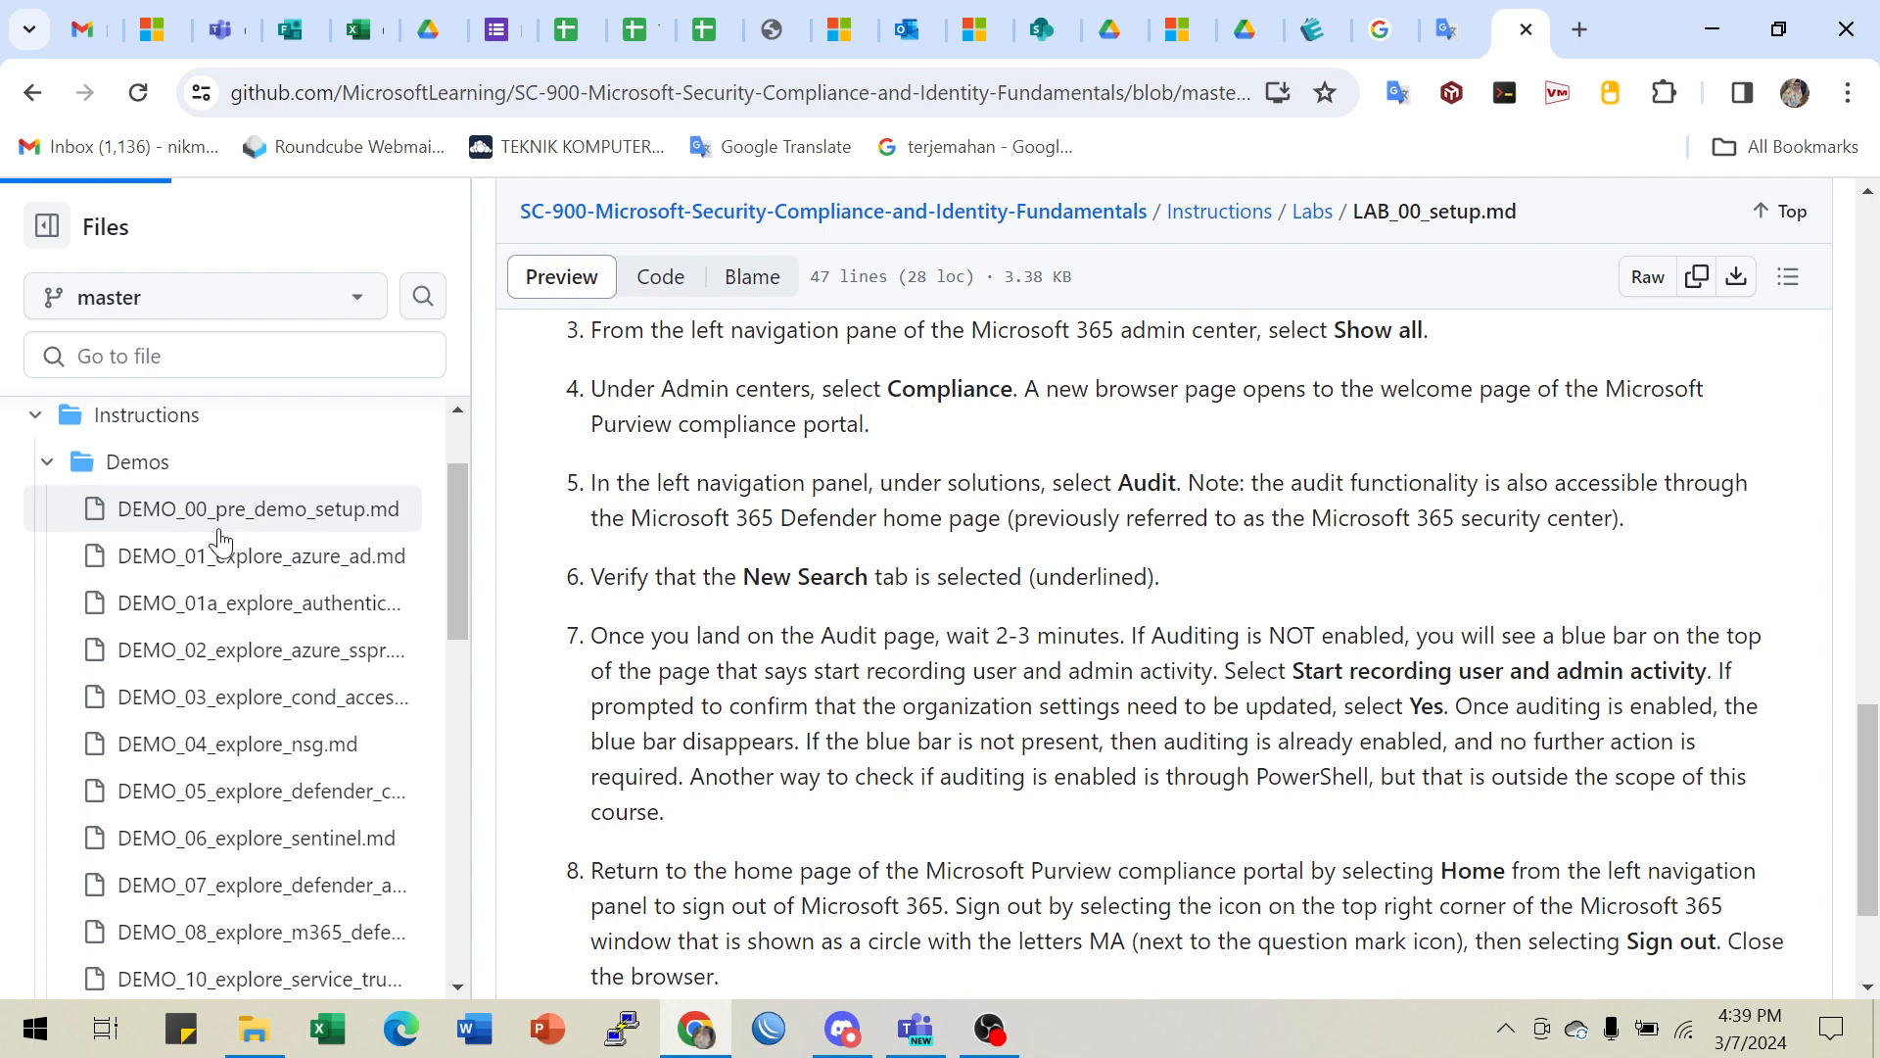
scroll(1005, 651, down, 10)
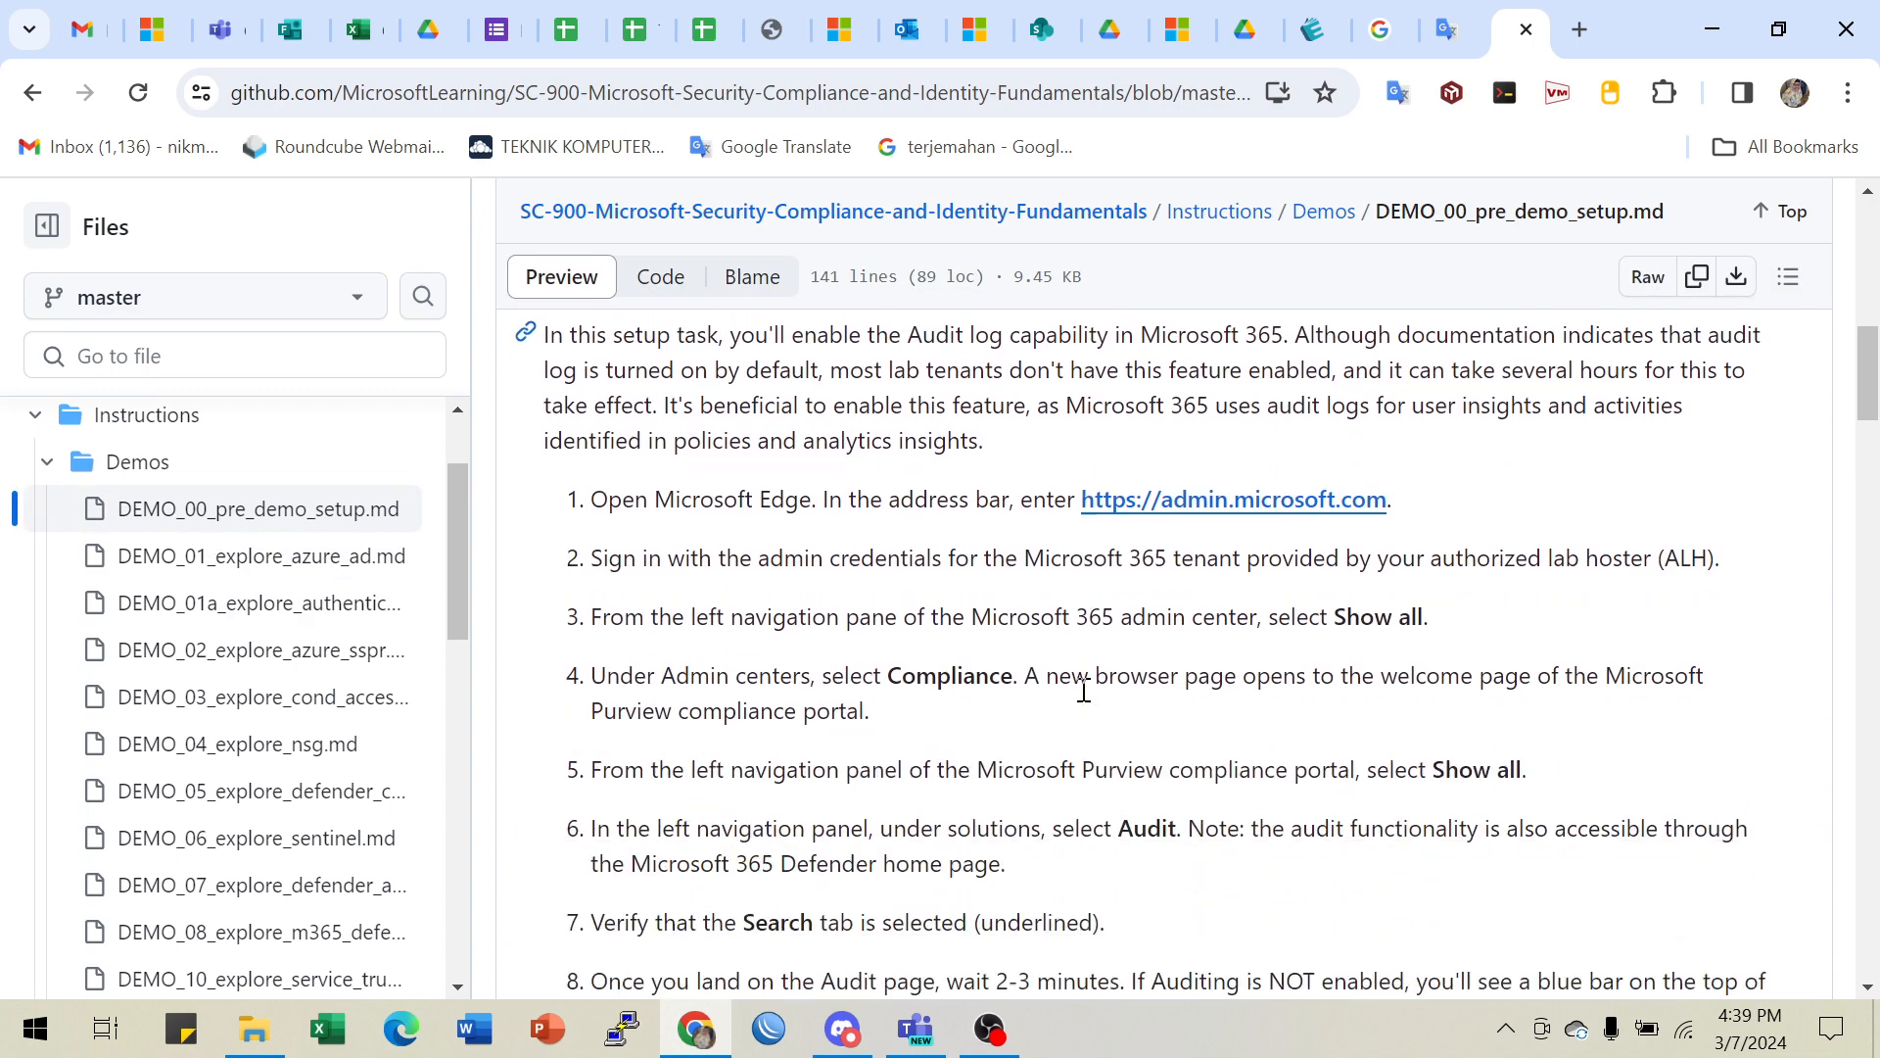
scroll(1084, 555, down, 7)
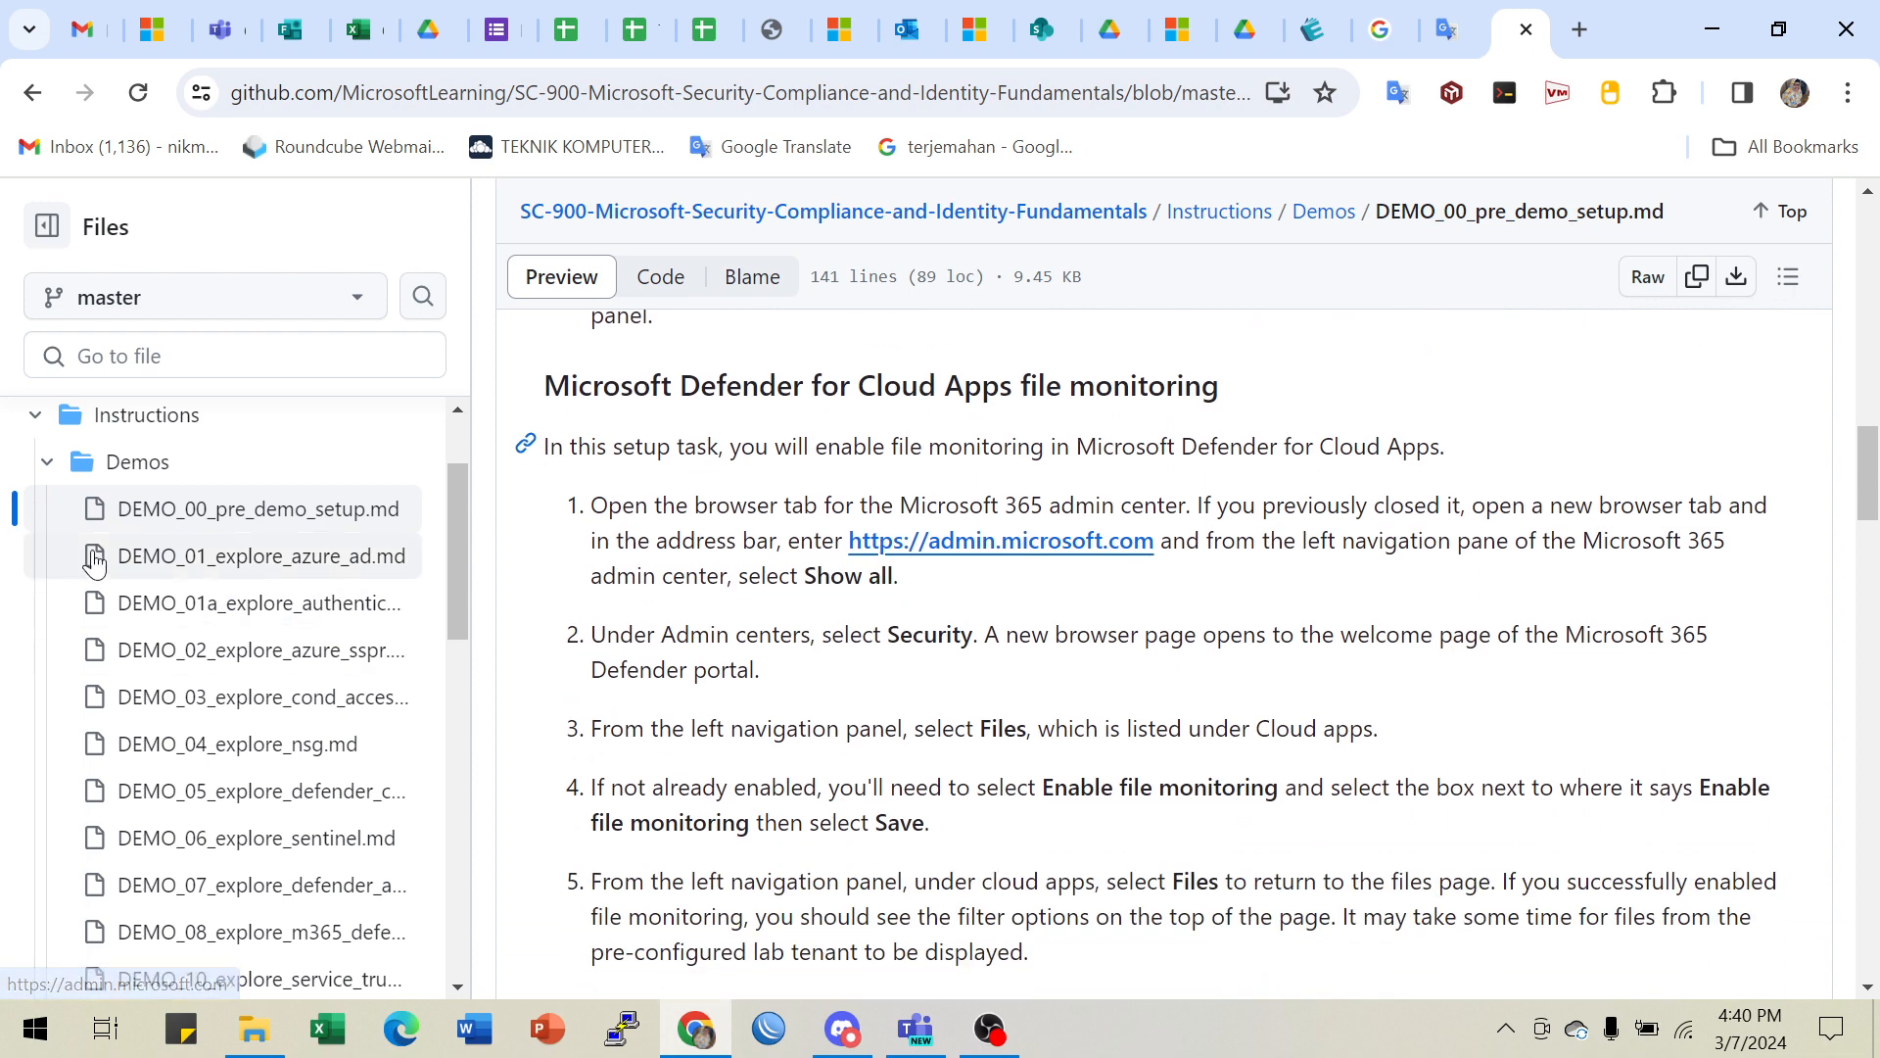
click(47, 461)
click(126, 508)
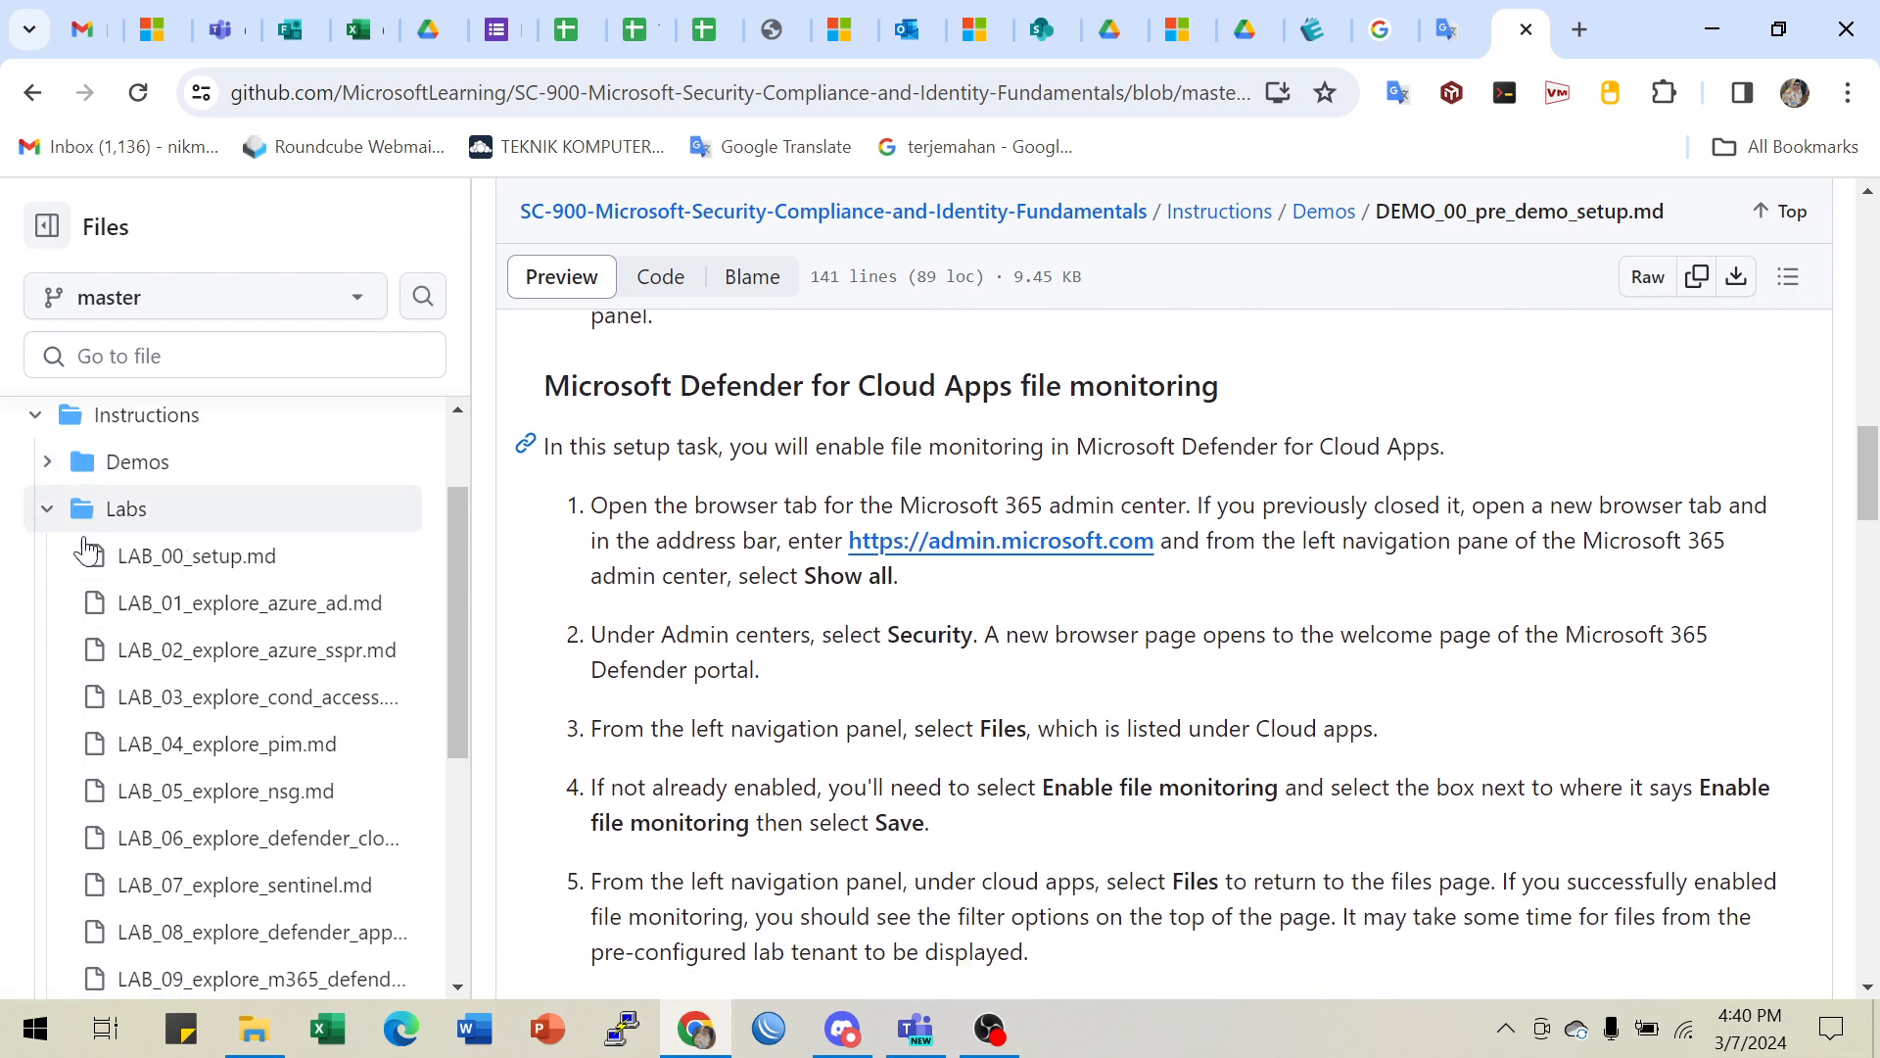
click(181, 602)
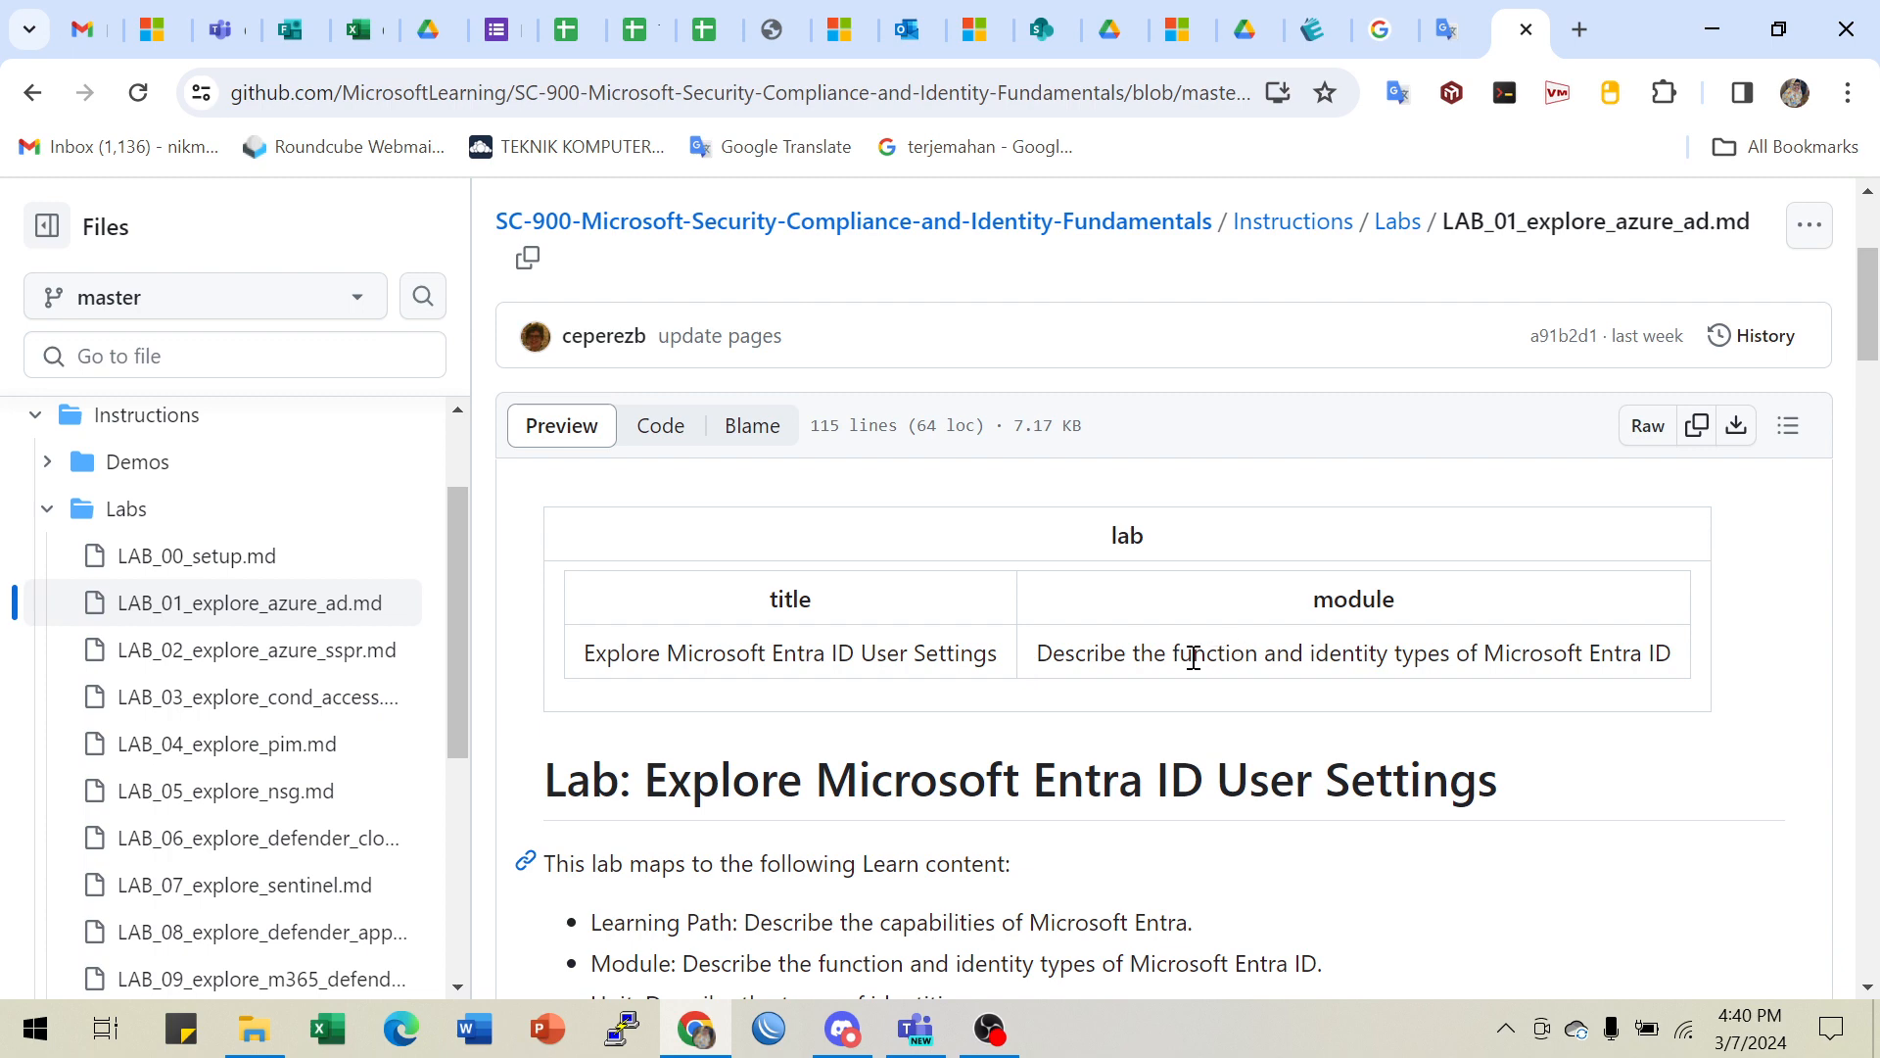
scroll(1185, 655, down, 5)
scroll(1166, 657, up, 1)
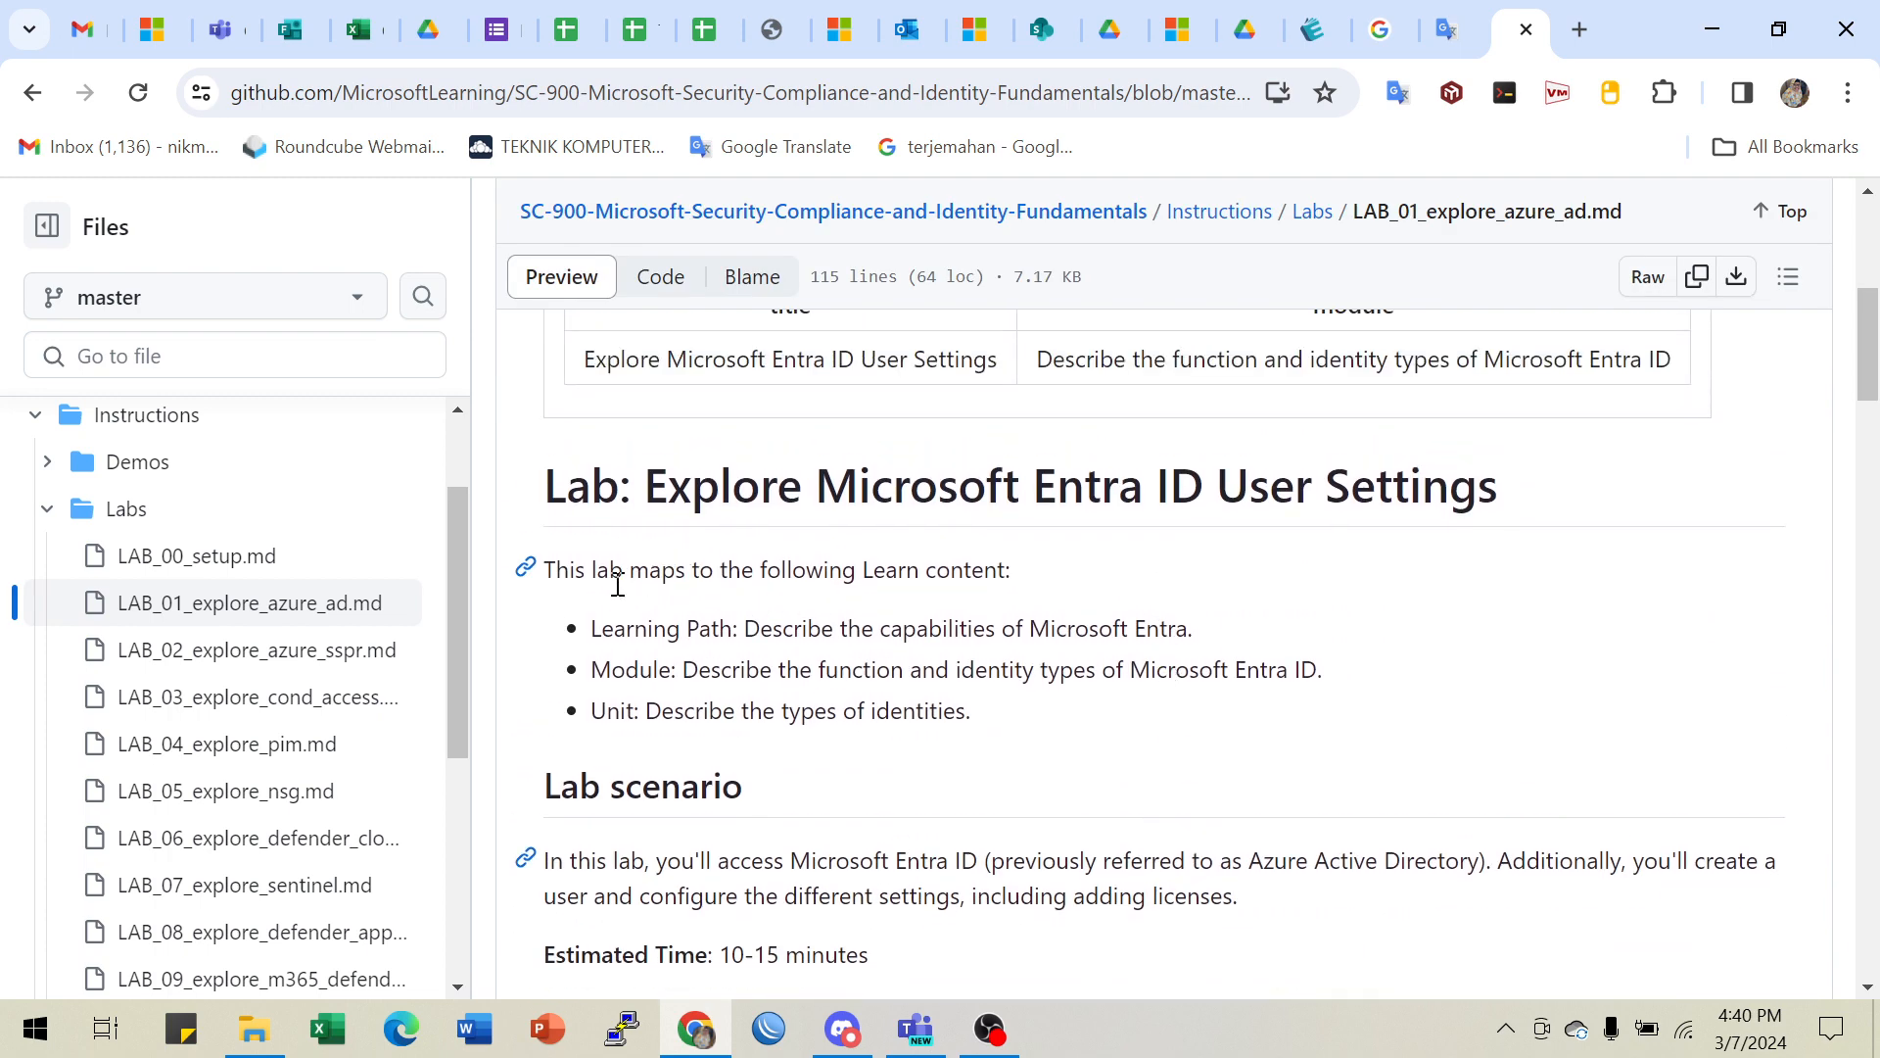
scroll(701, 614, down, 1)
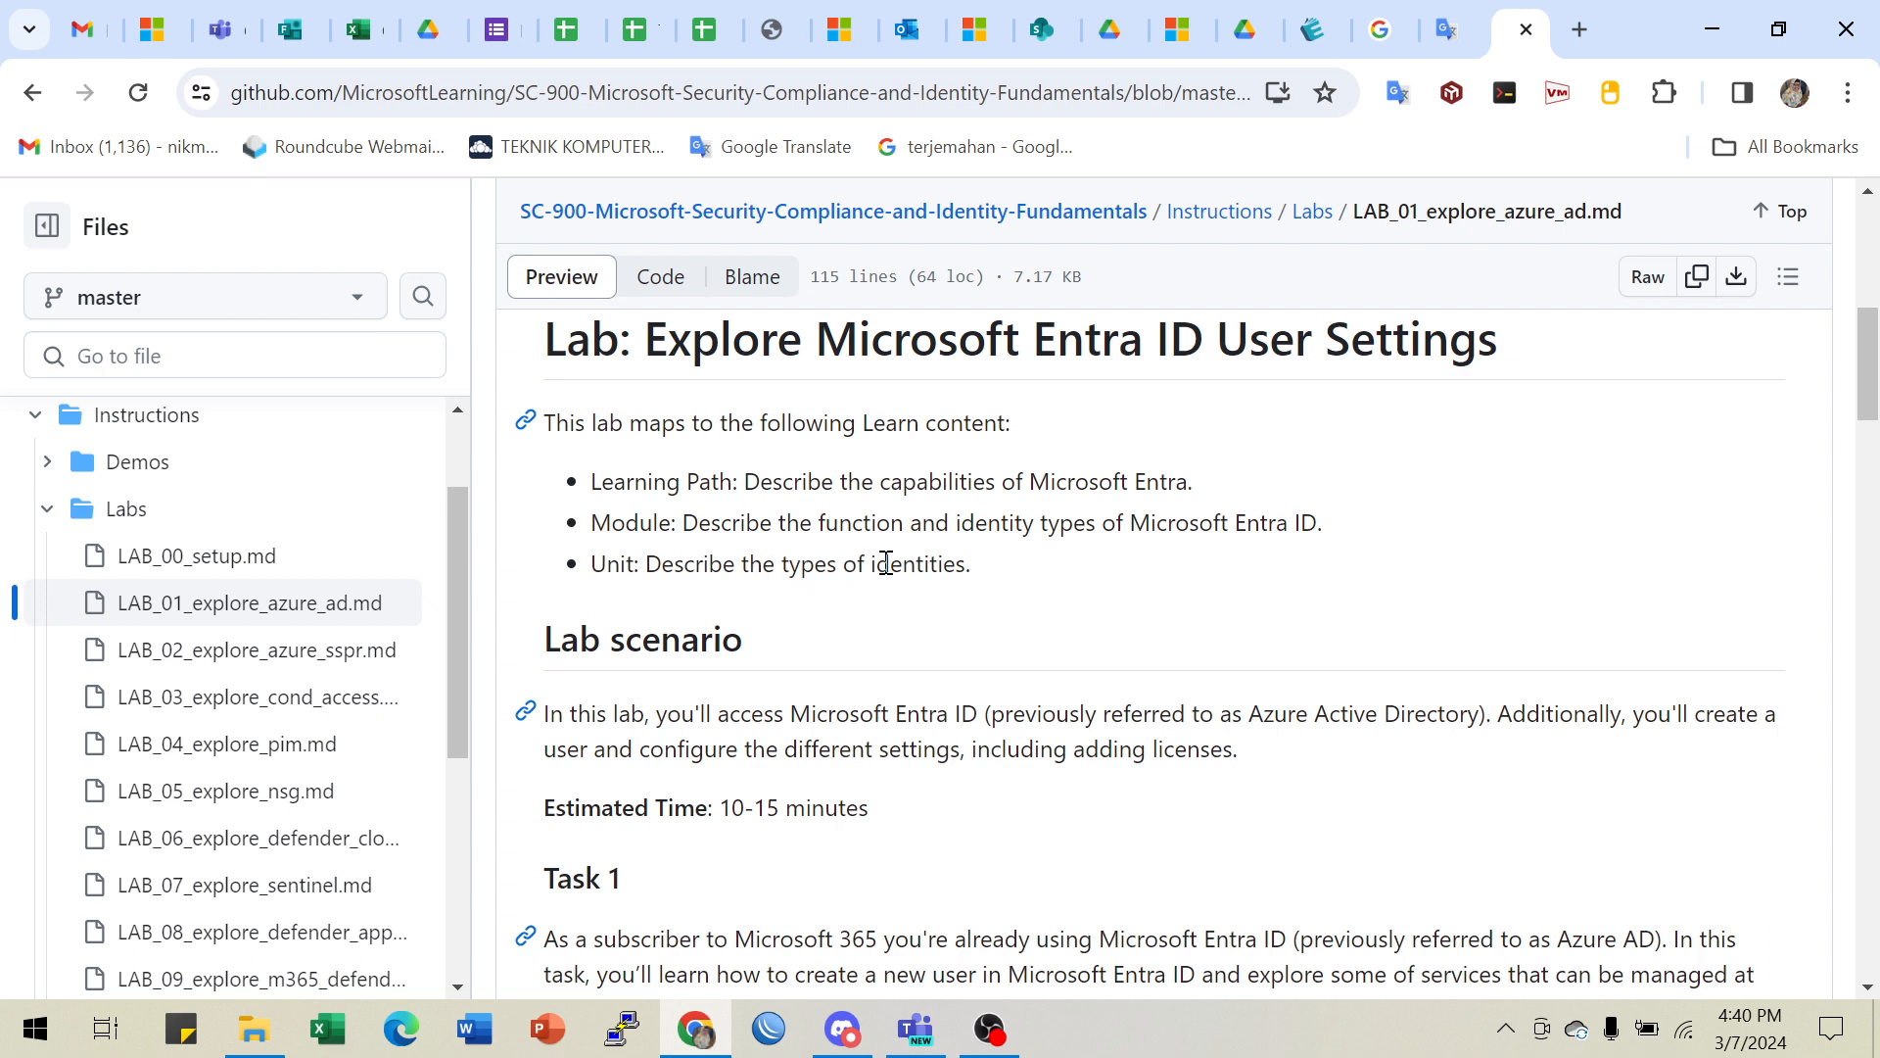
scroll(886, 562, down, 1)
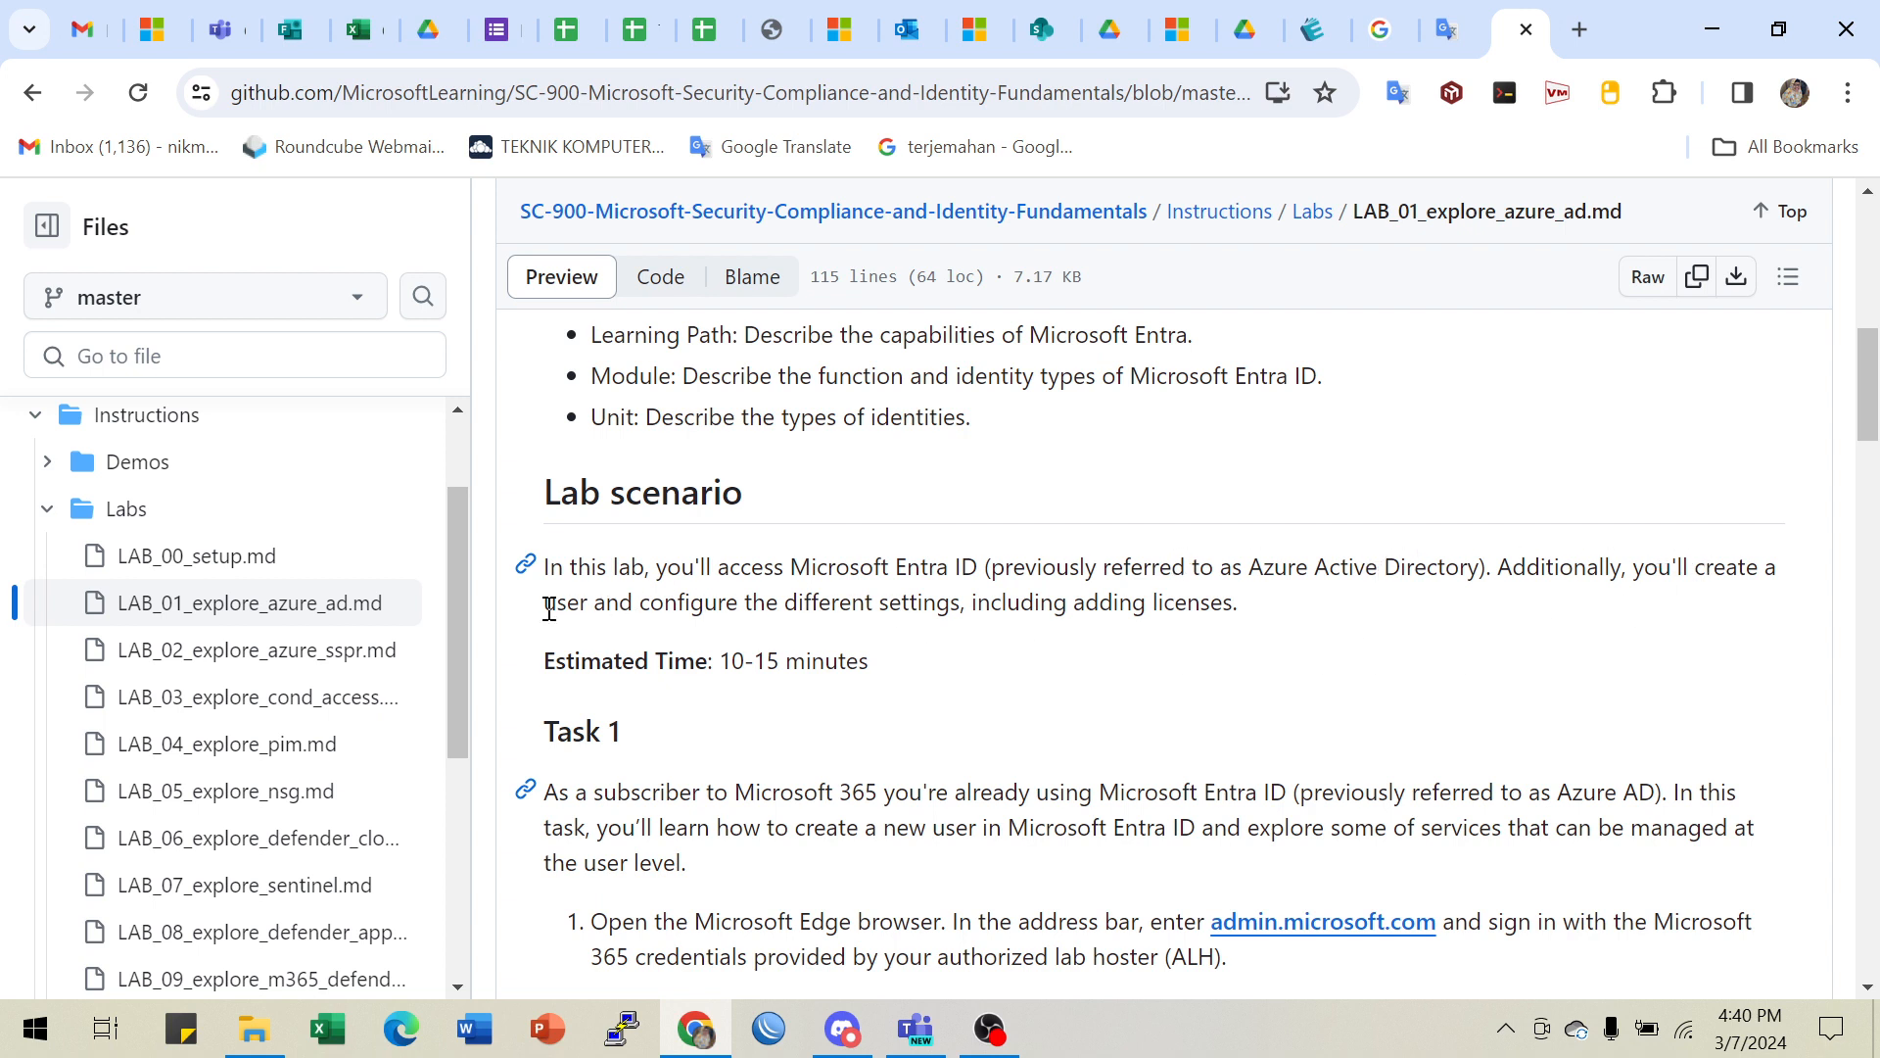
drag(546, 607, 934, 614)
click(879, 609)
drag(811, 604, 1220, 612)
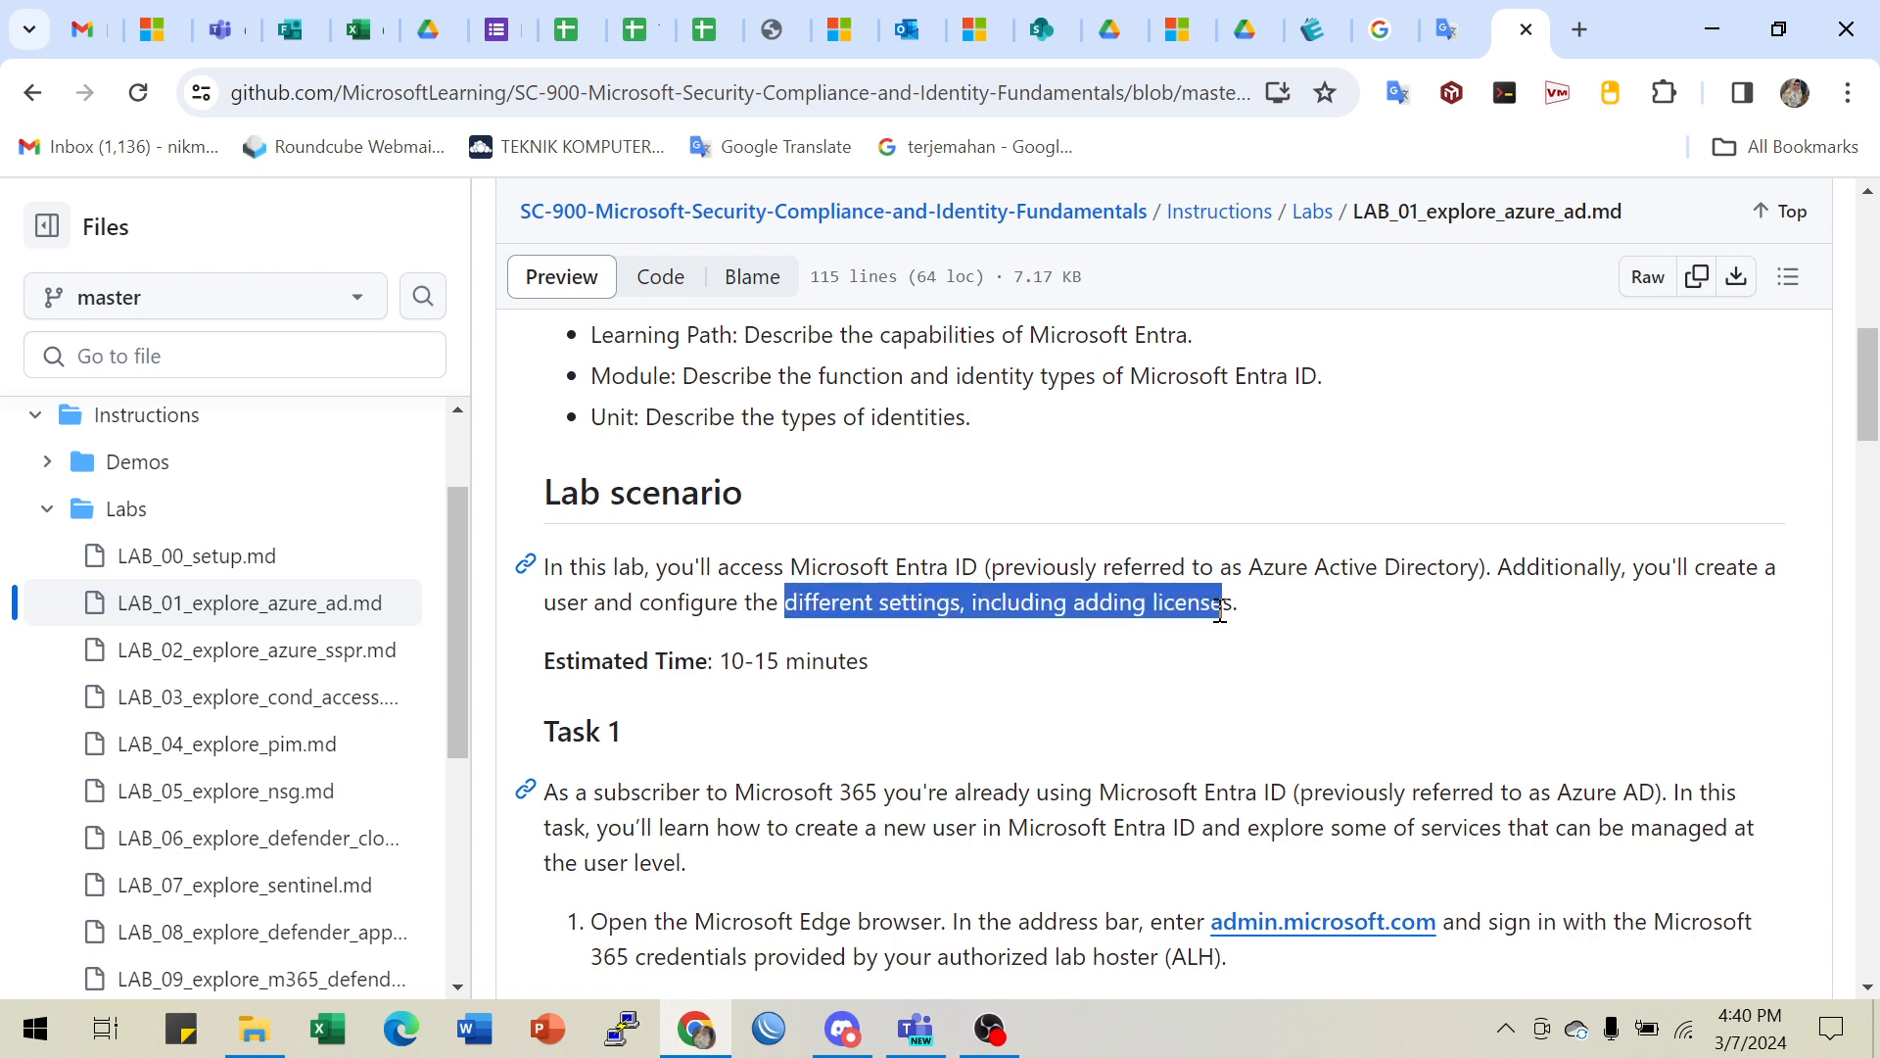
click(1075, 610)
drag(1078, 605, 1222, 607)
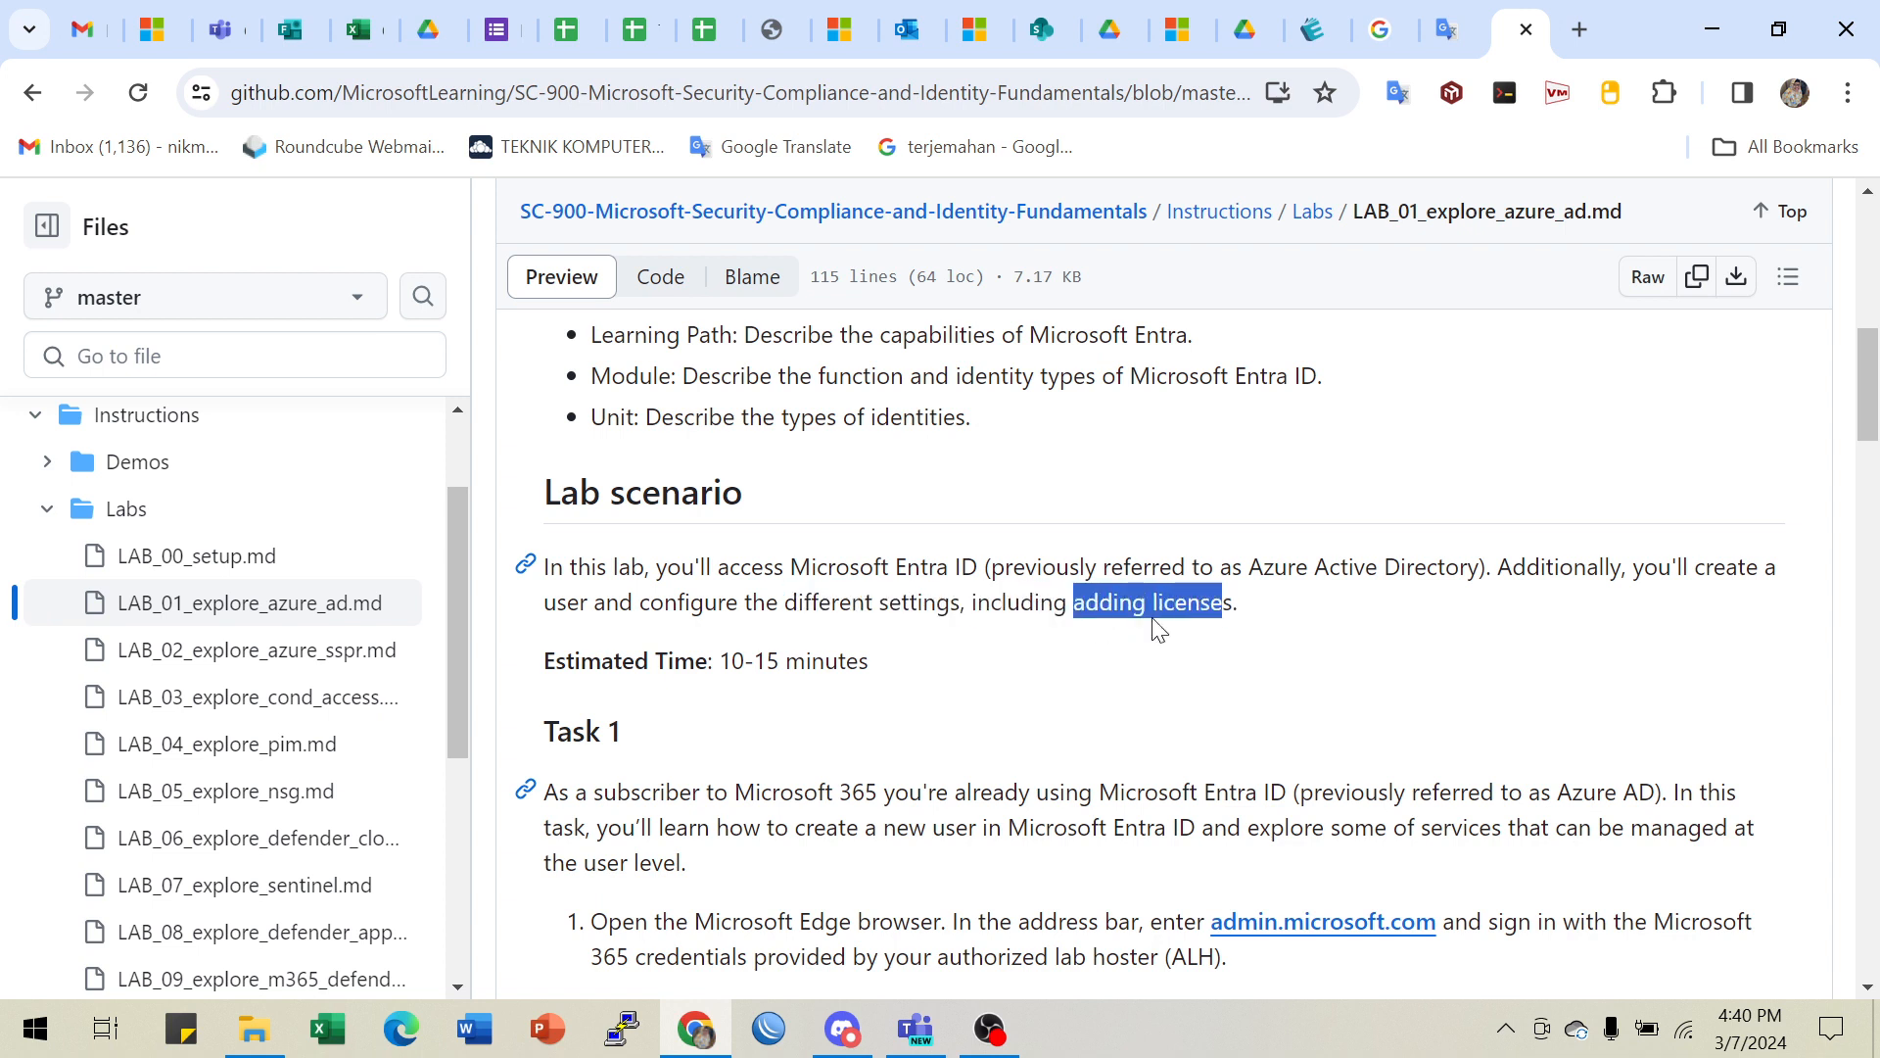
click(757, 658)
drag(730, 662, 894, 672)
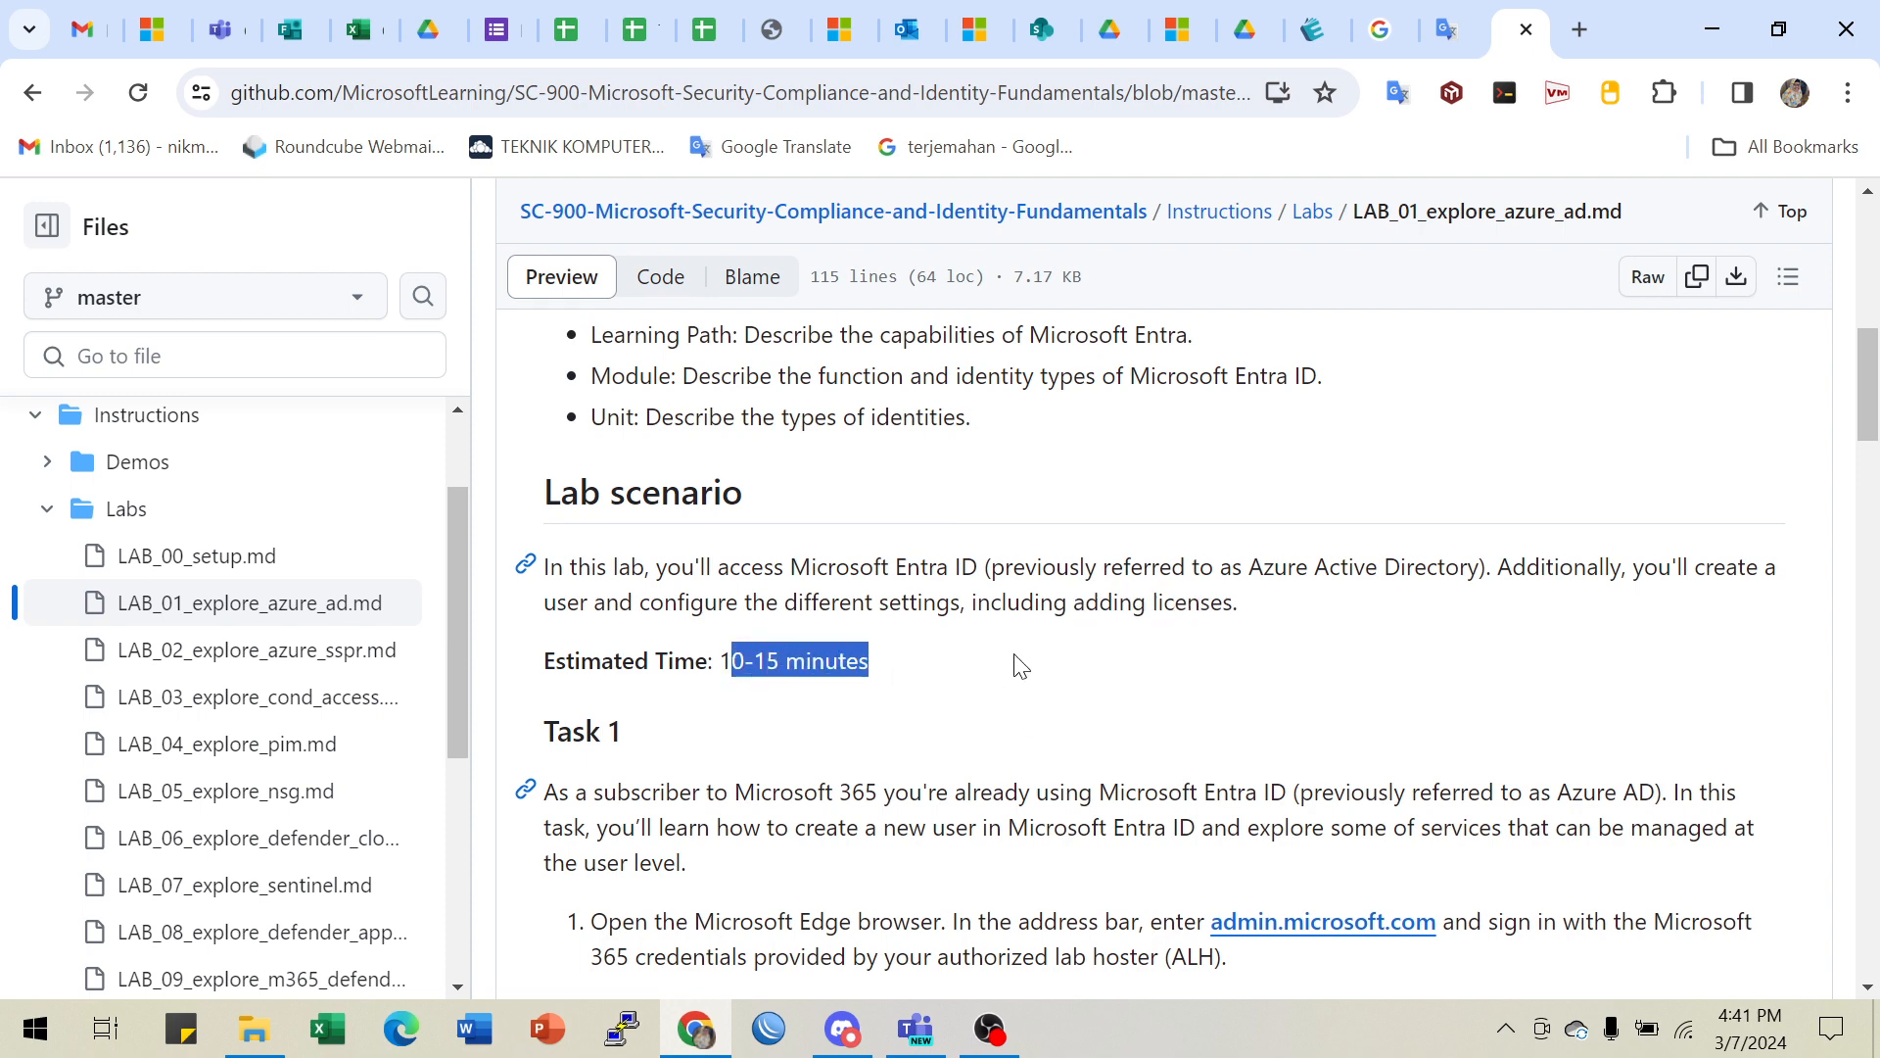
scroll(1106, 620, down, 3)
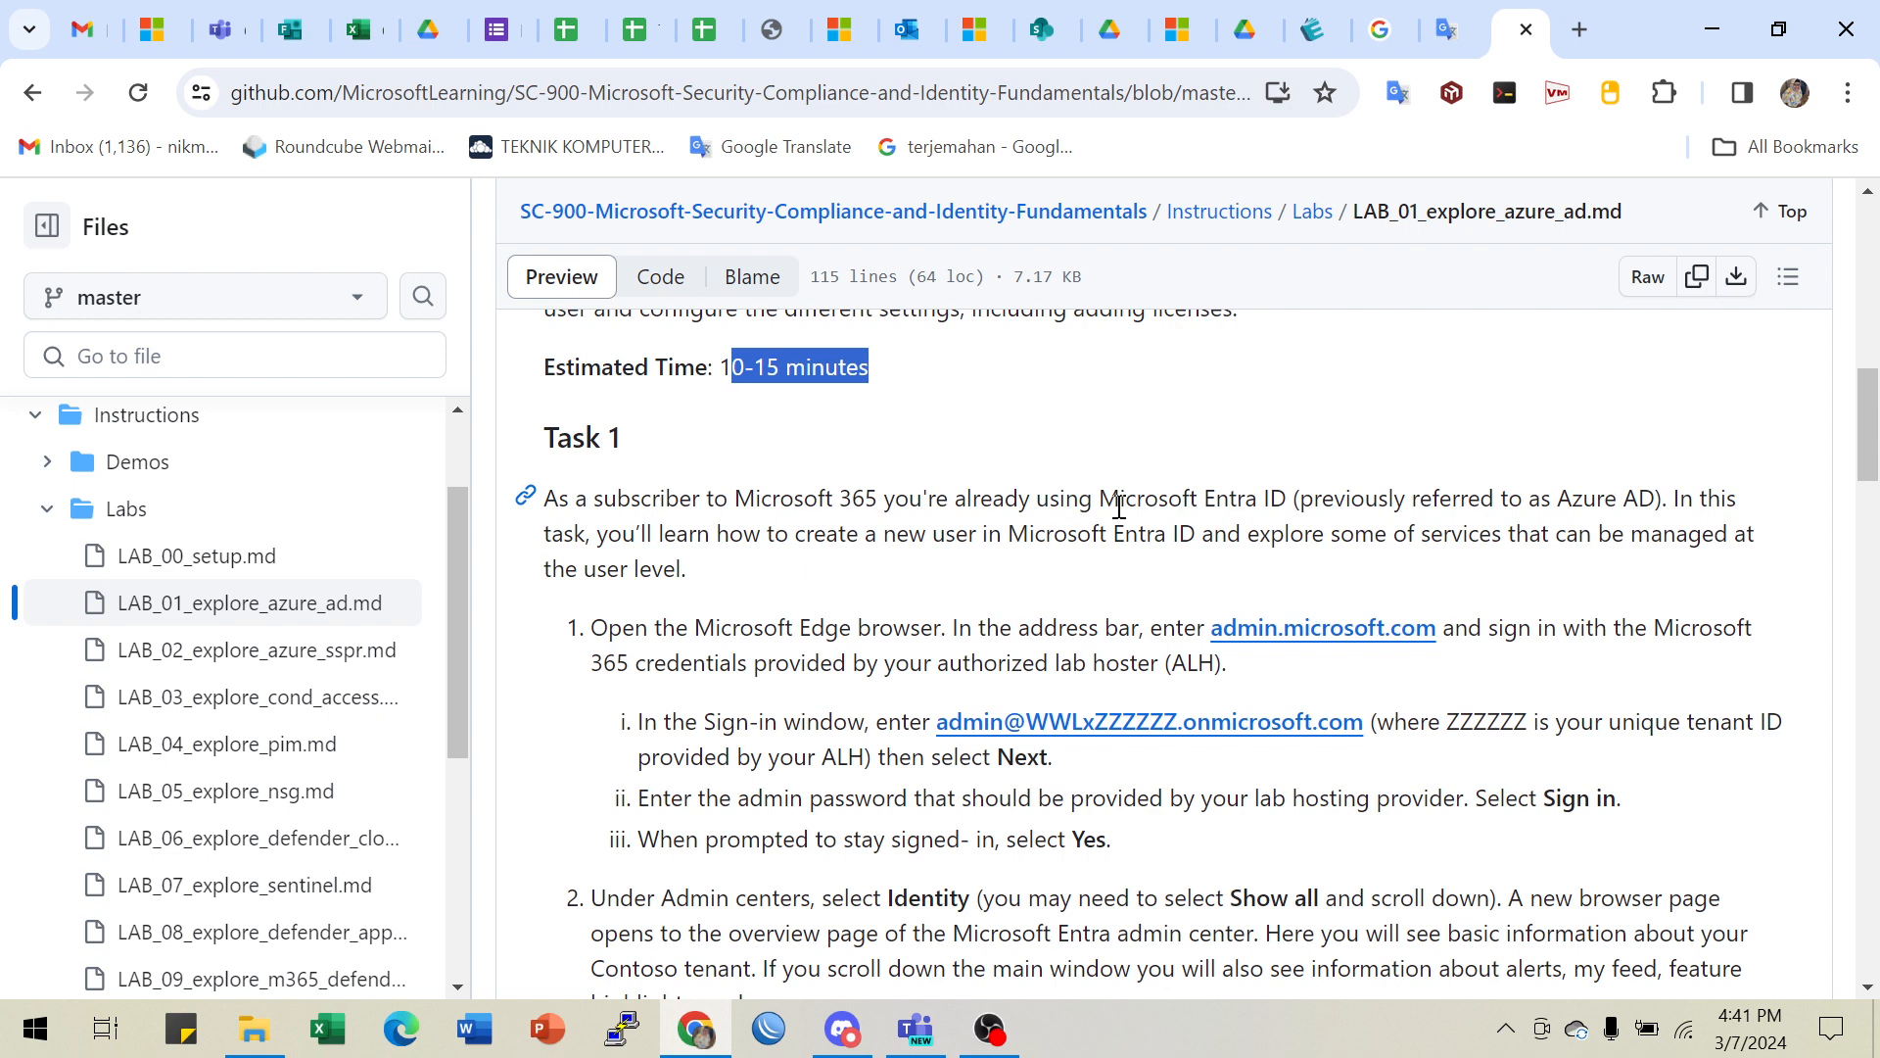
drag(1129, 502, 1394, 511)
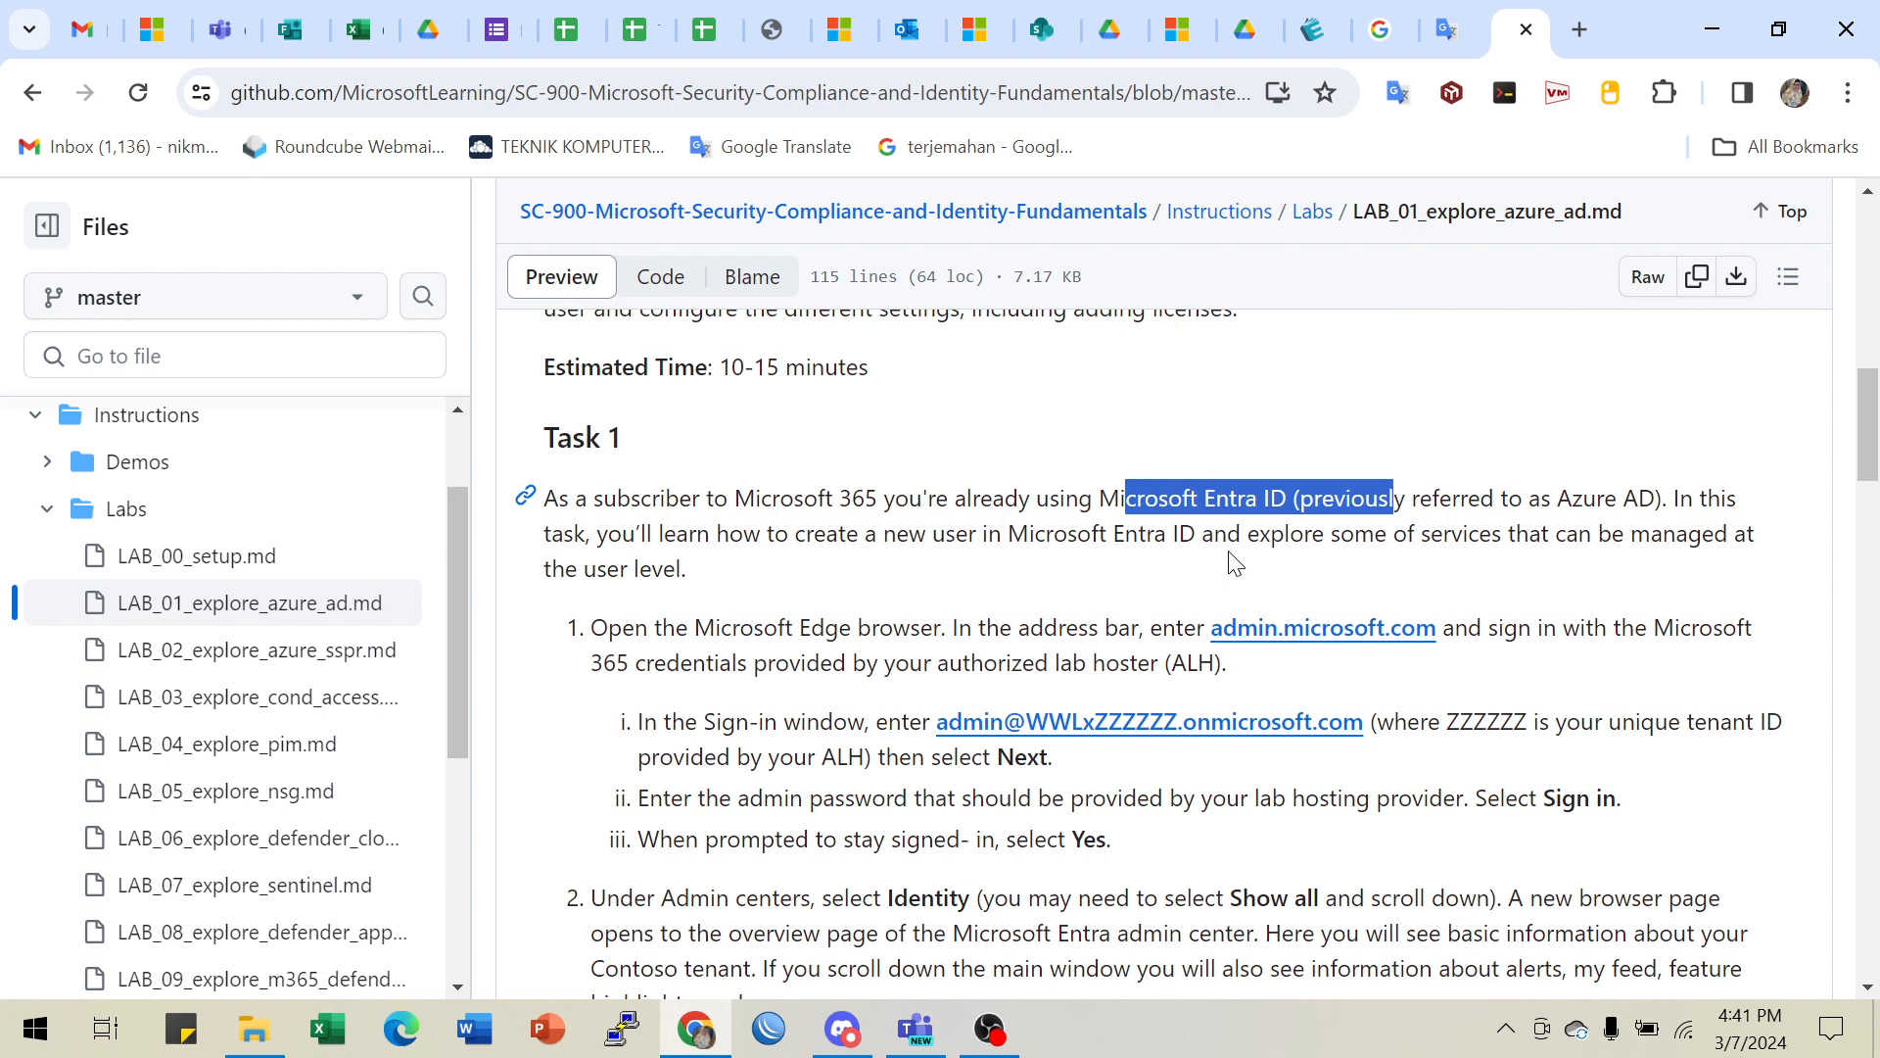
click(1226, 499)
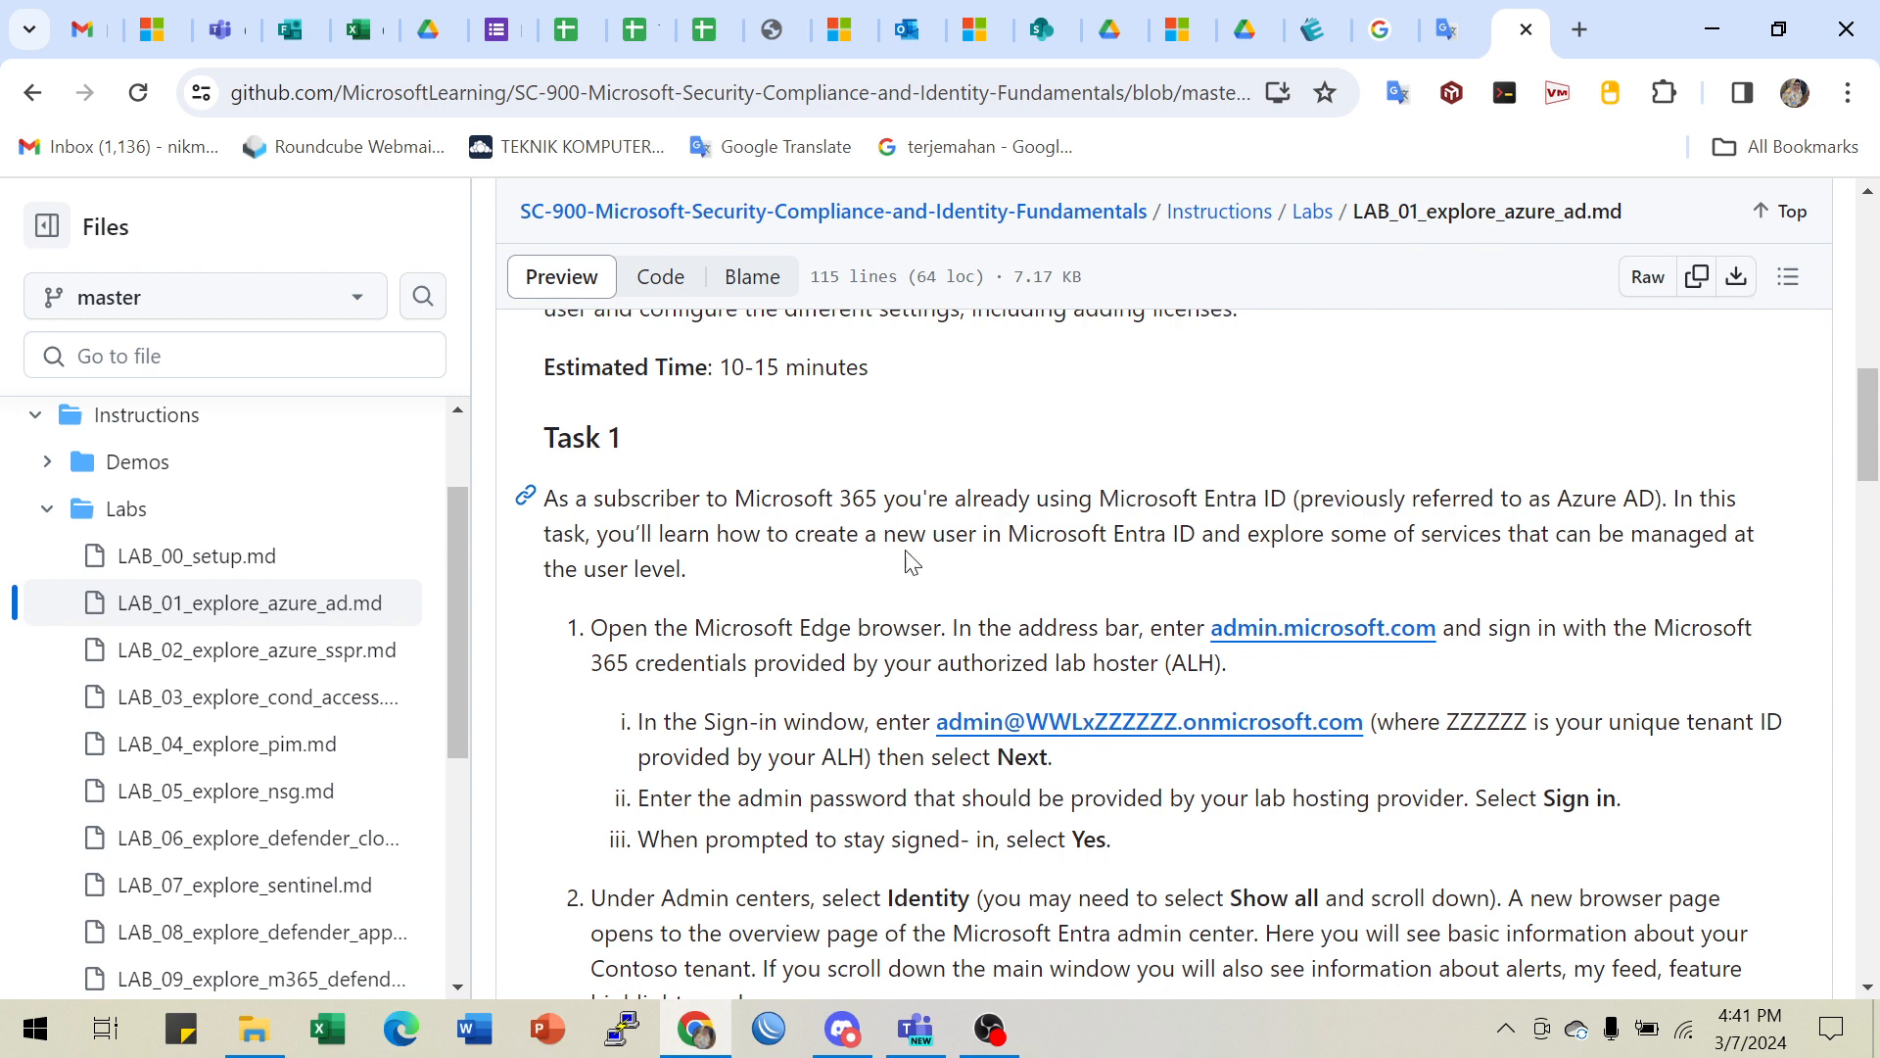
drag(751, 538, 1121, 540)
drag(1291, 534, 1626, 534)
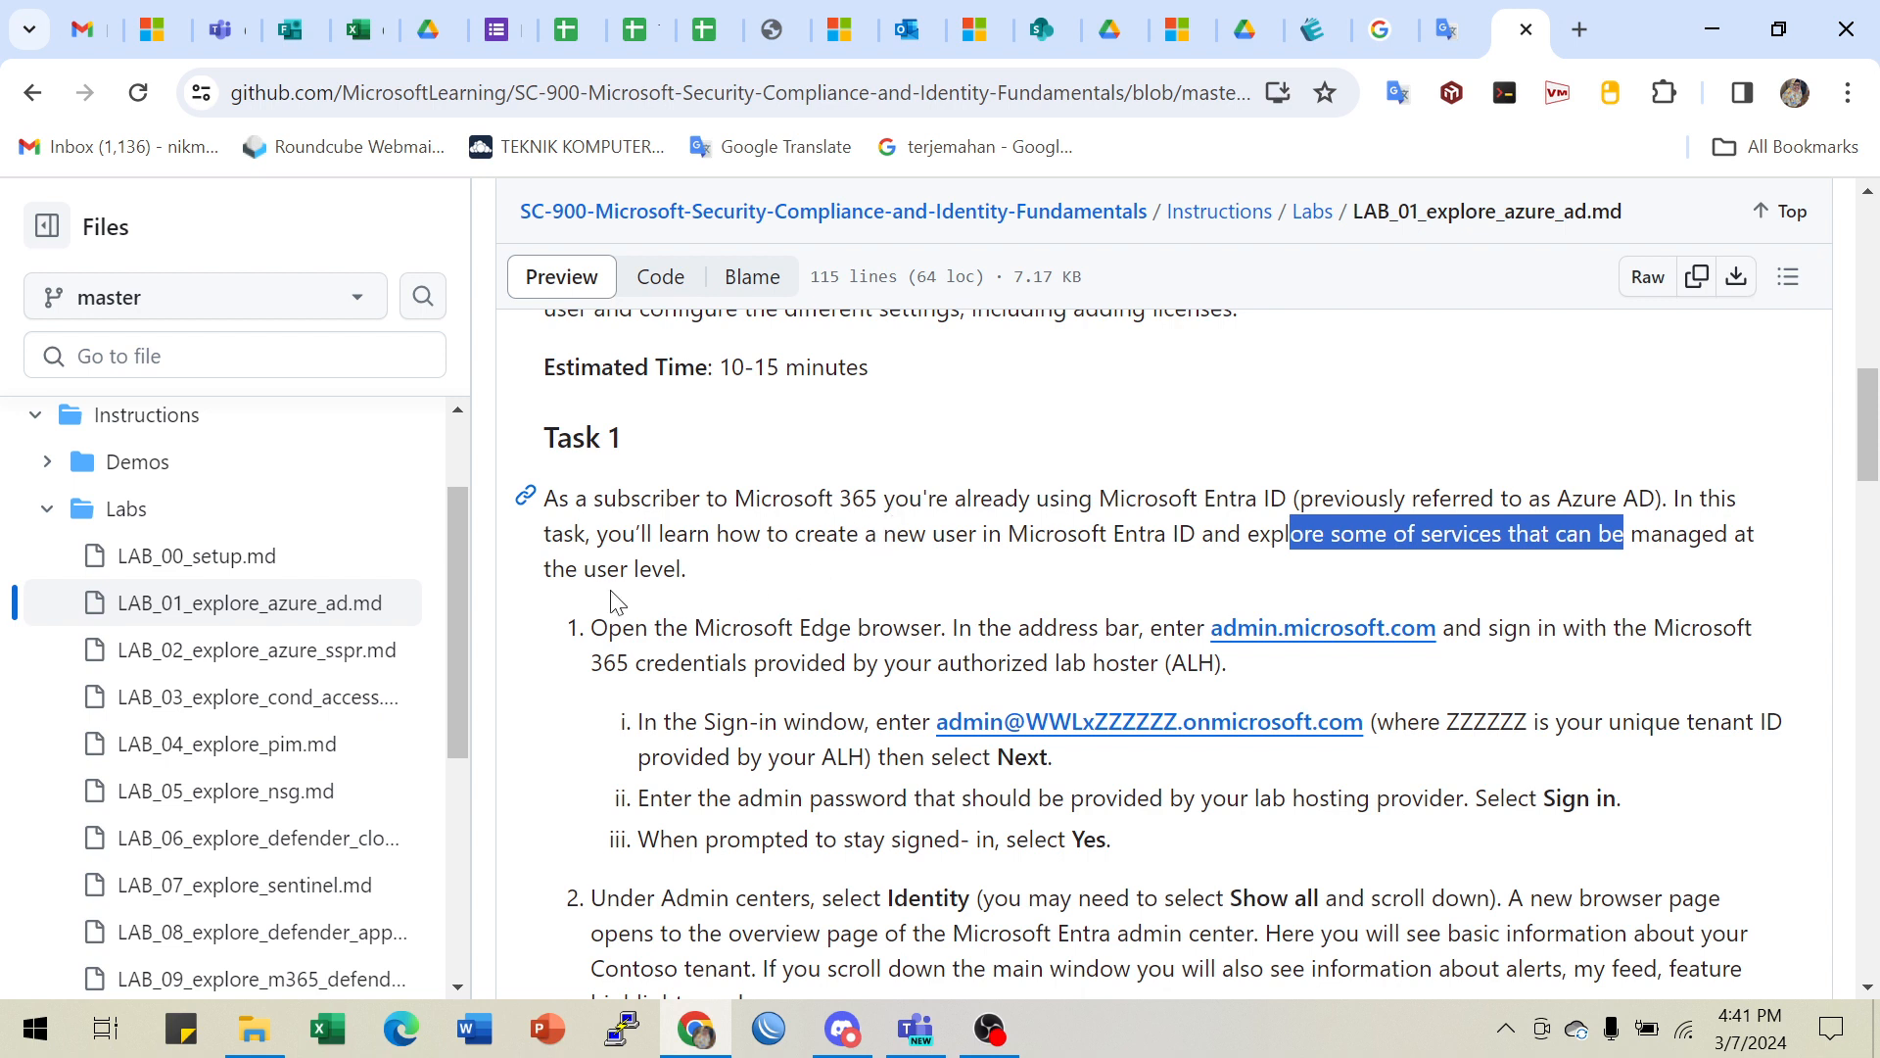
drag(578, 569, 731, 574)
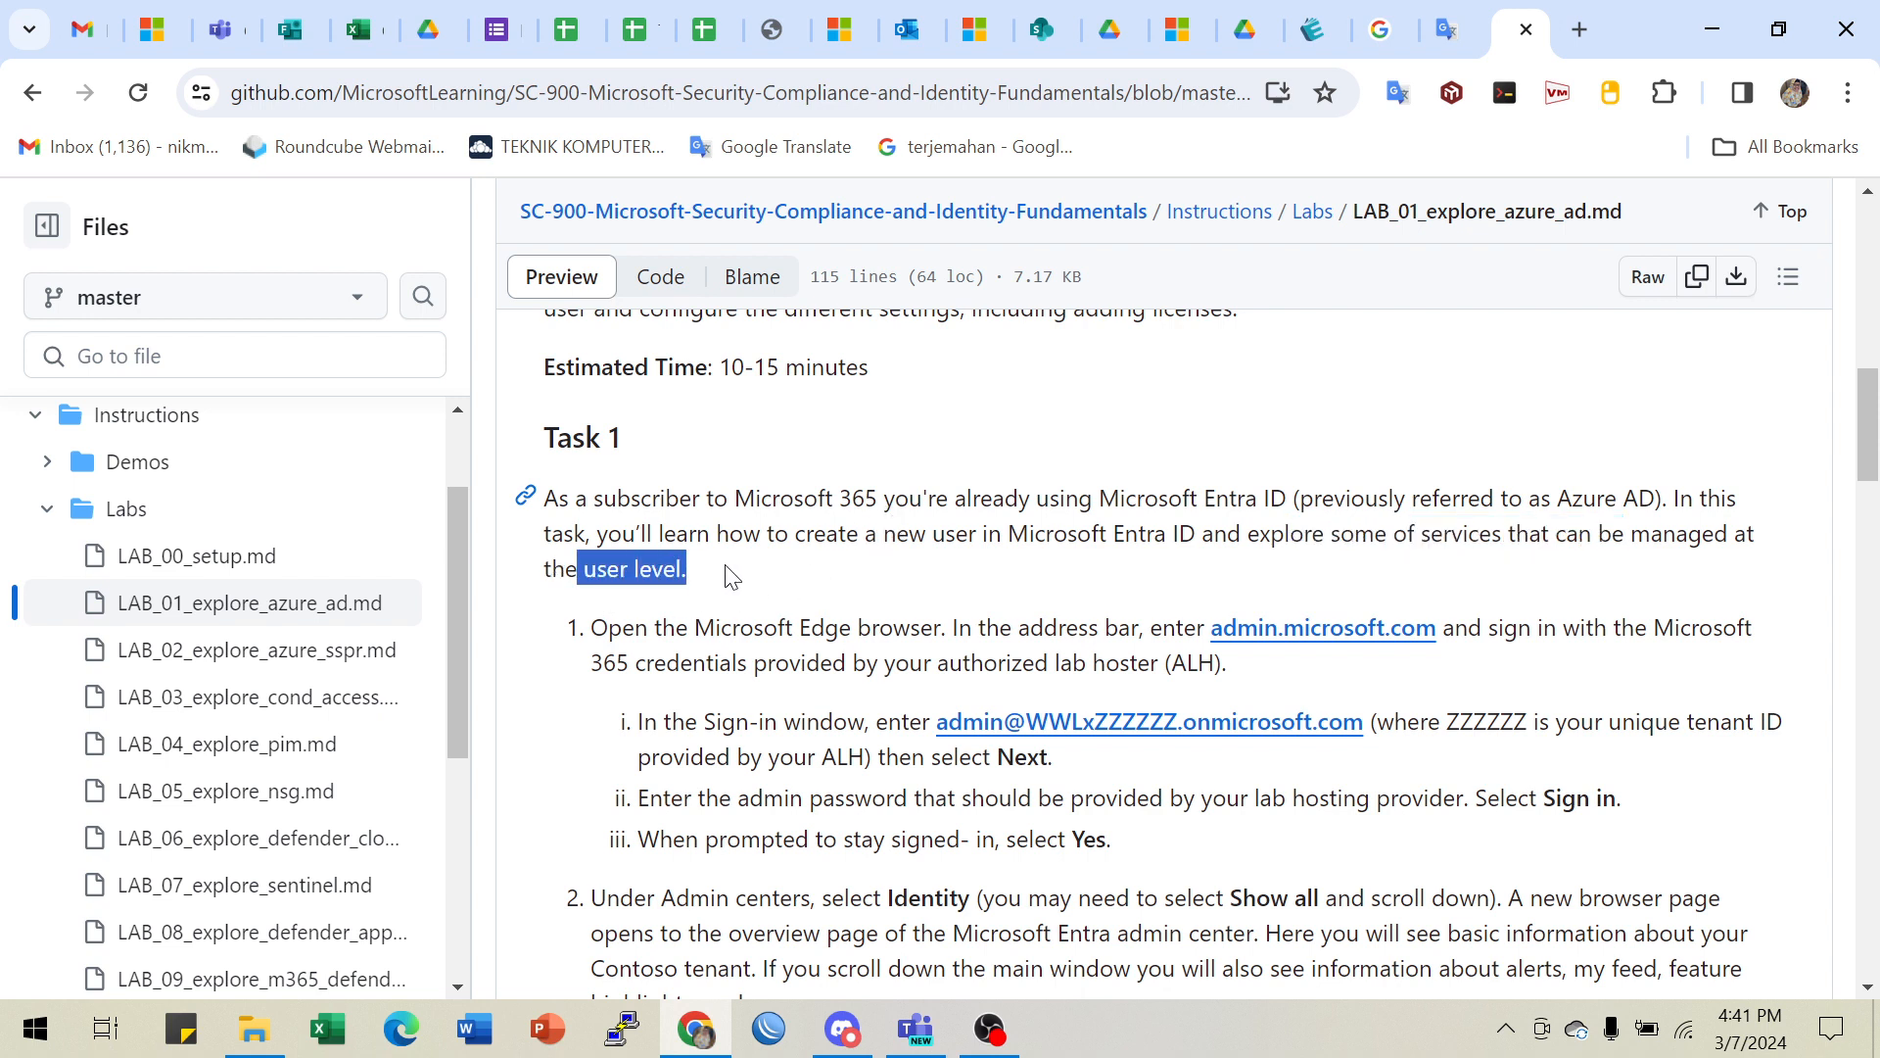
scroll(1095, 490, down, 2)
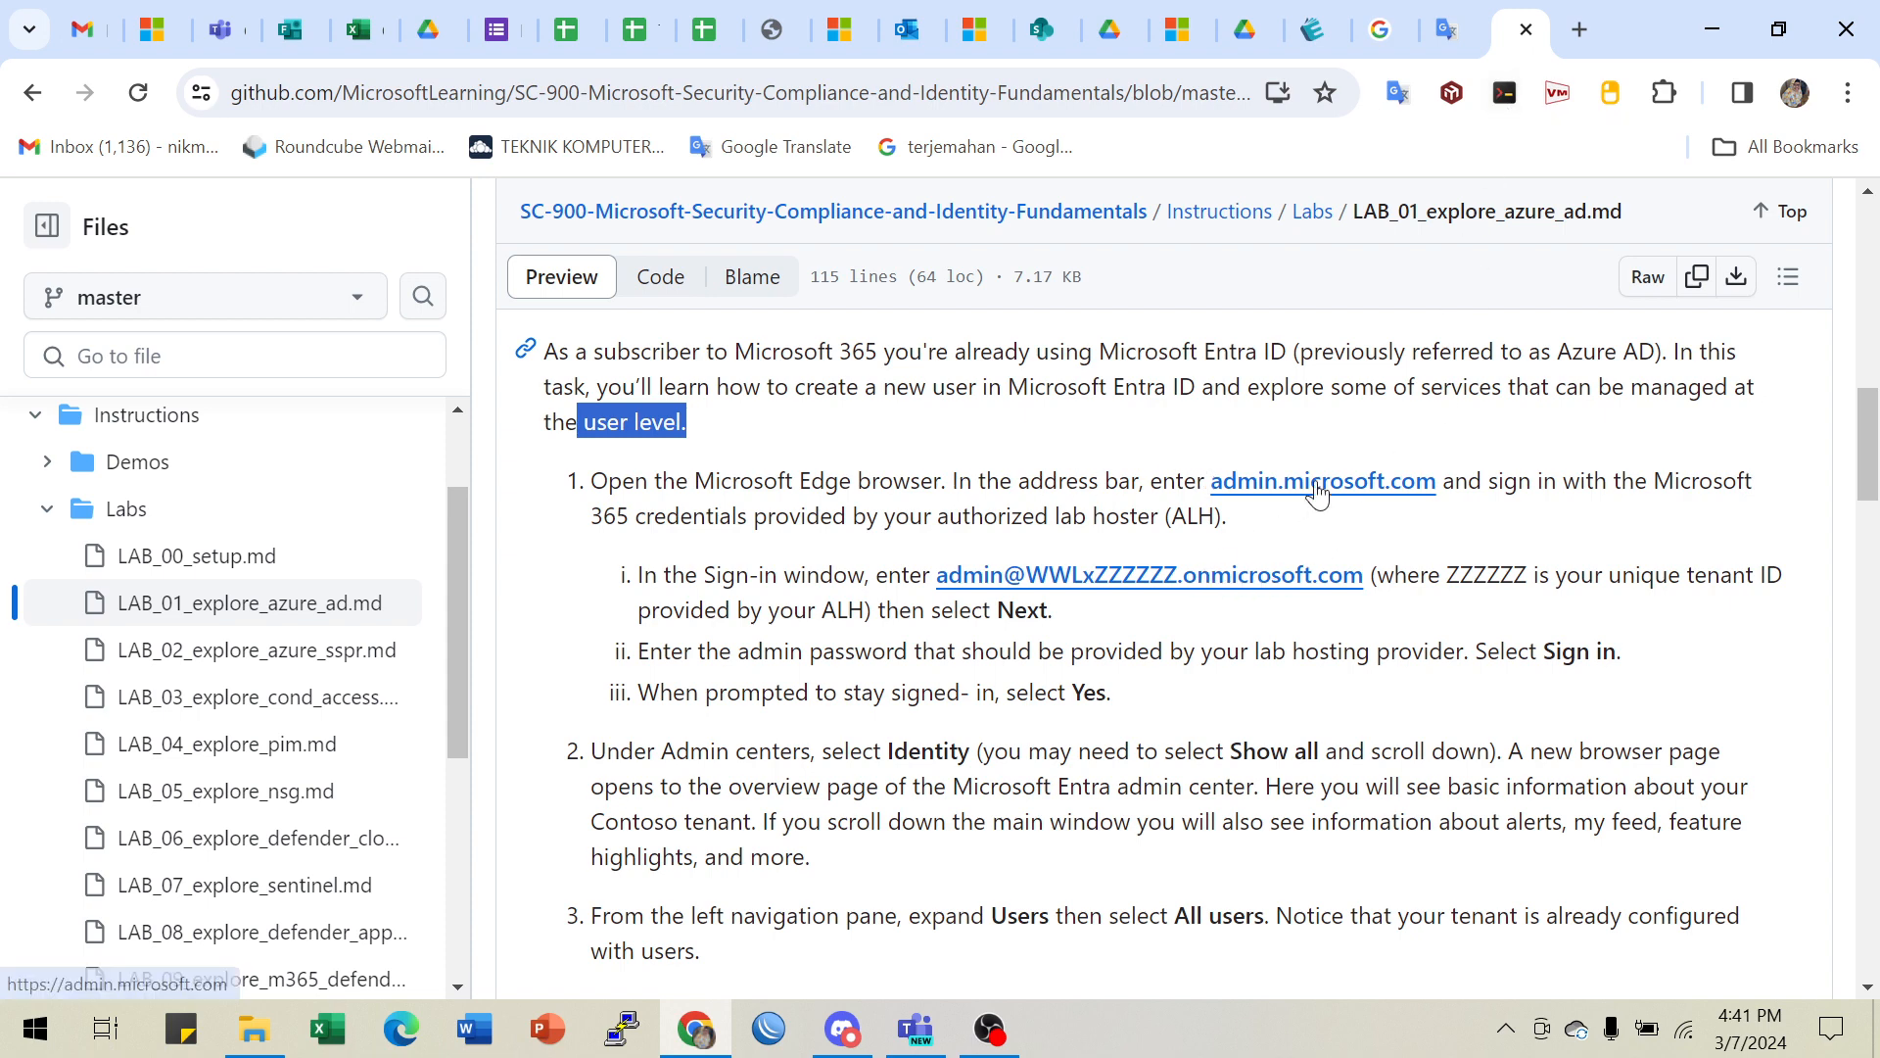
- Open the lab's admin.microsoft.com link in a new tab and switch to it
right_click(1352, 490)
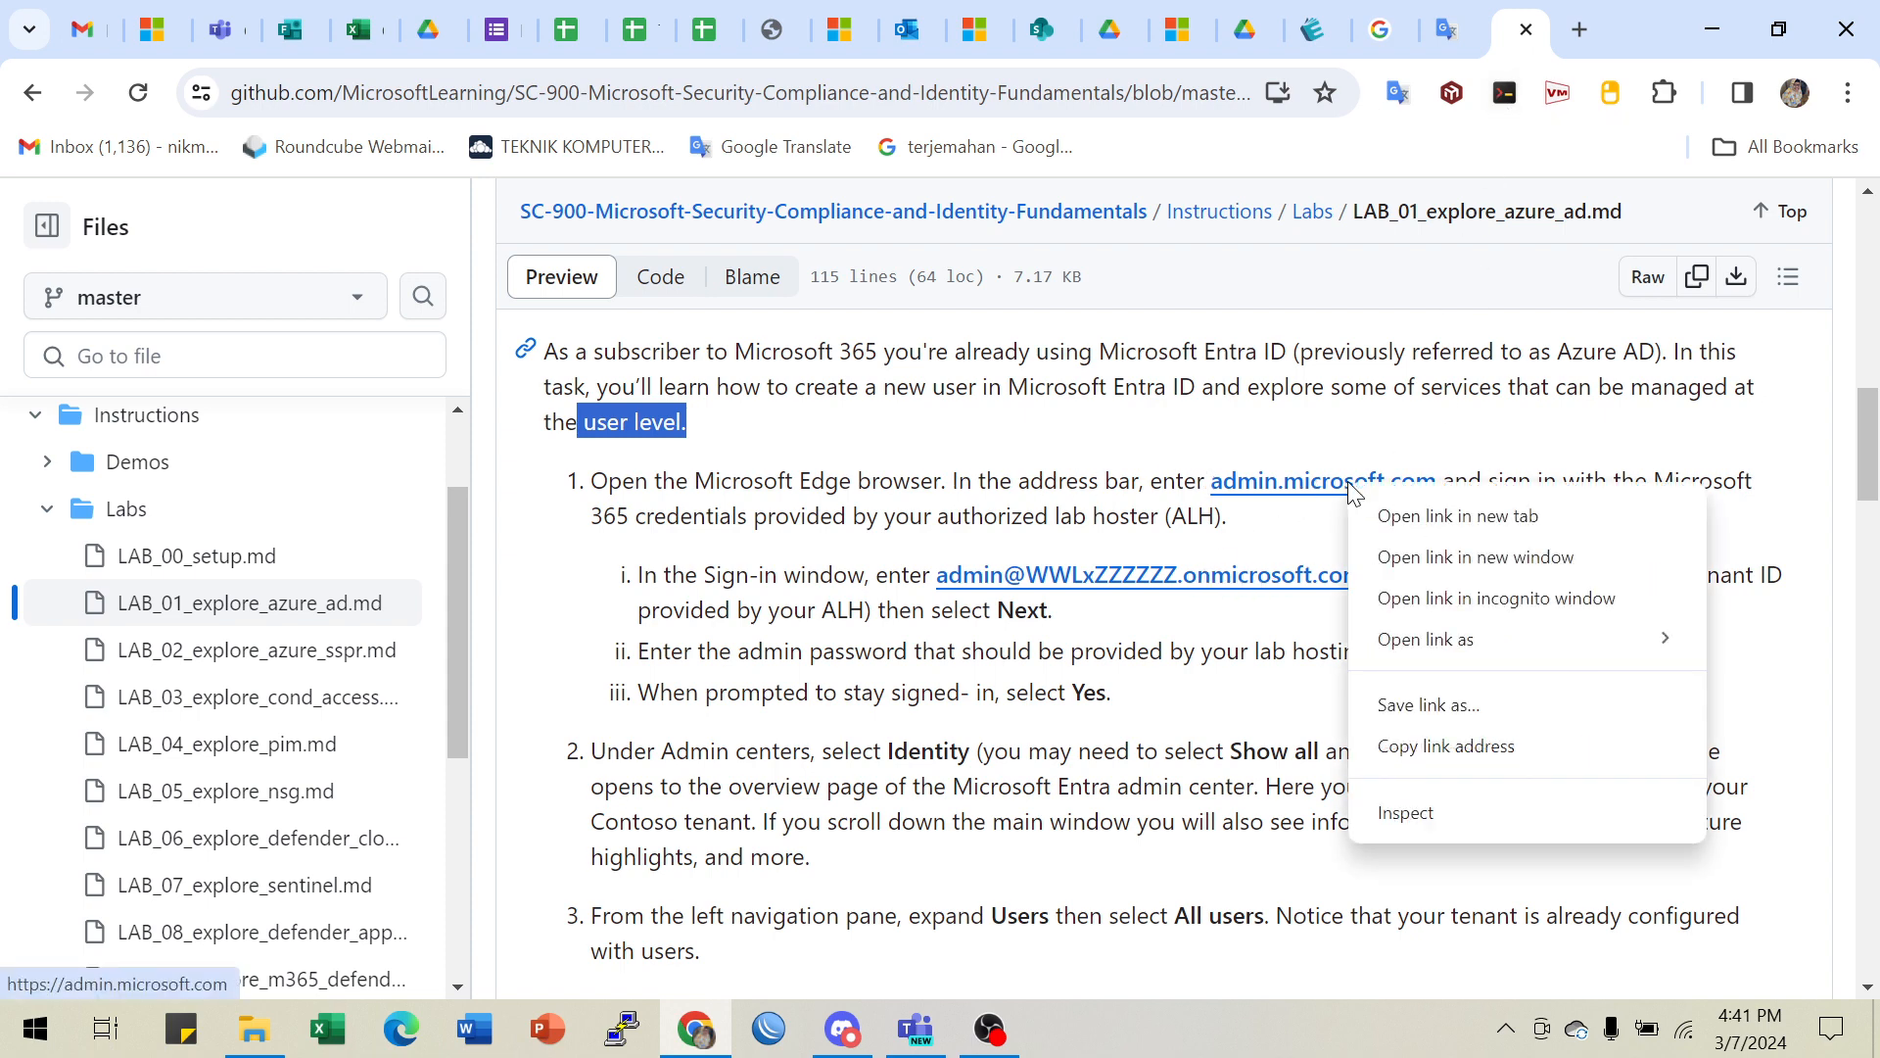
click(1432, 519)
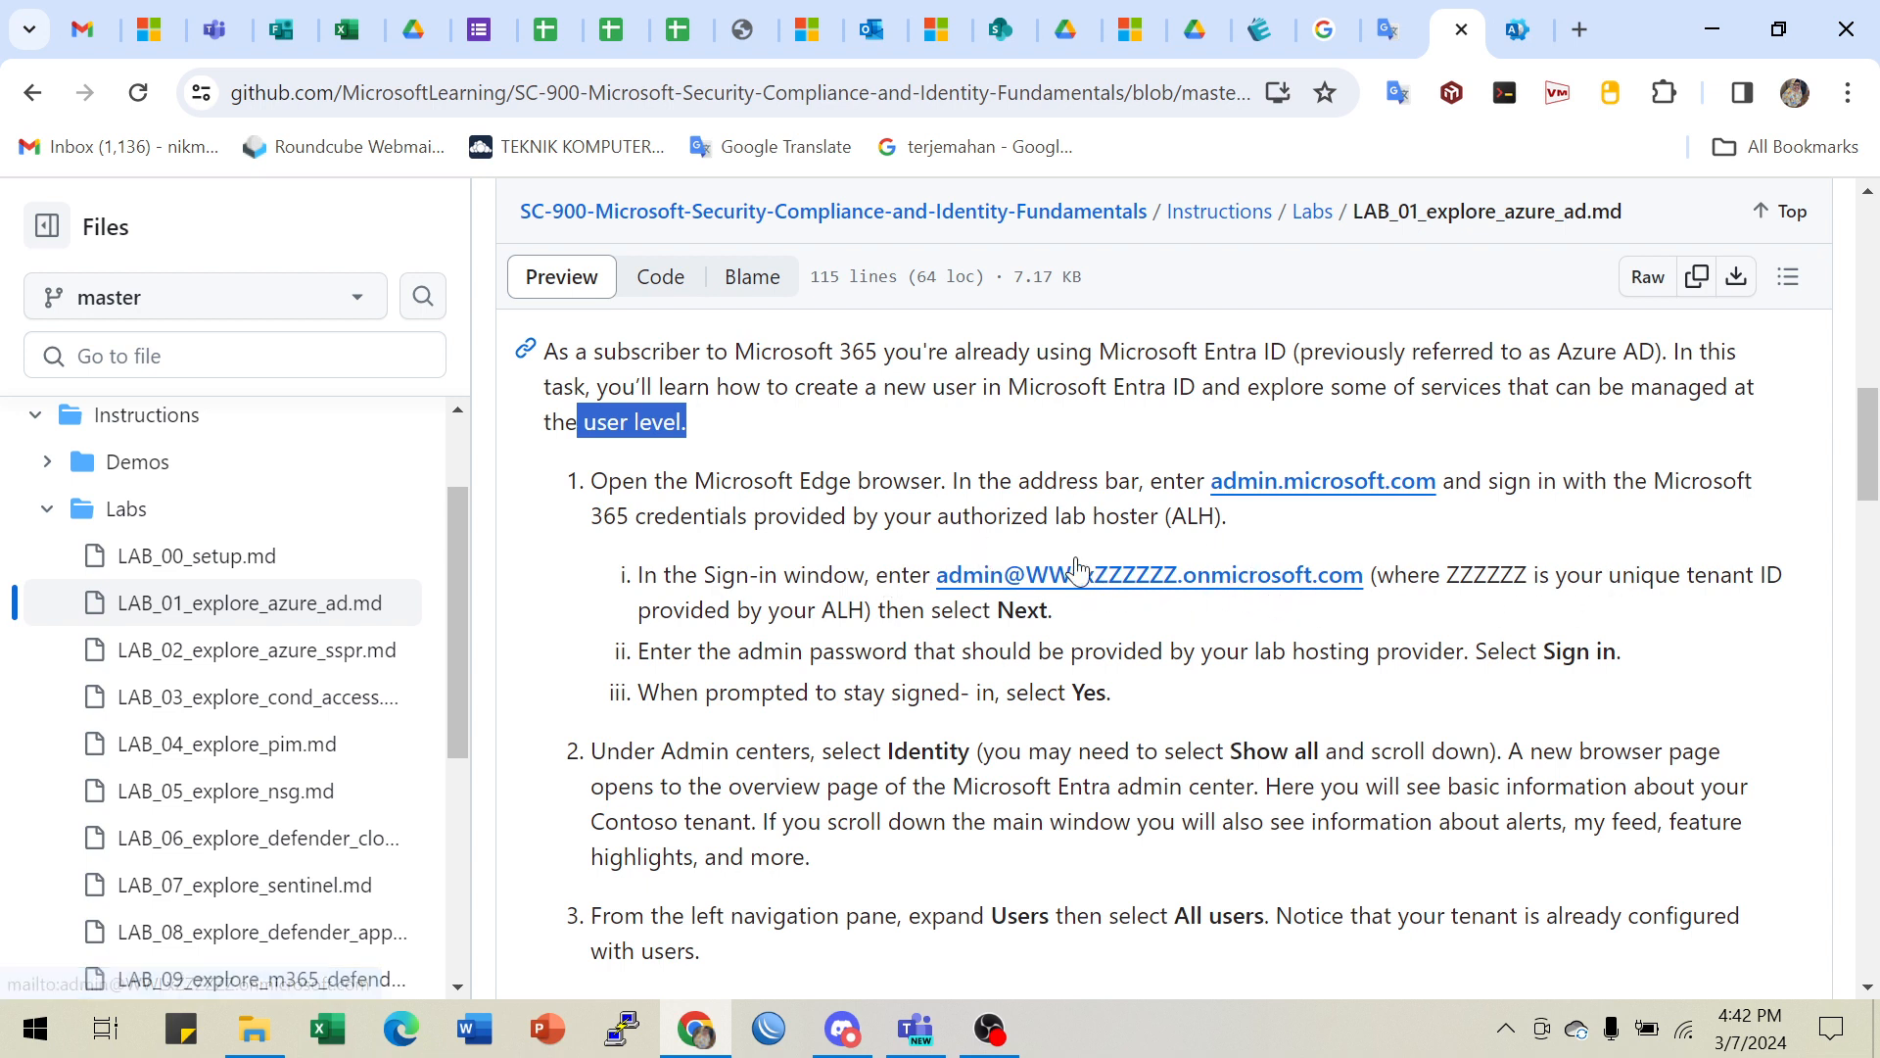
click(1517, 29)
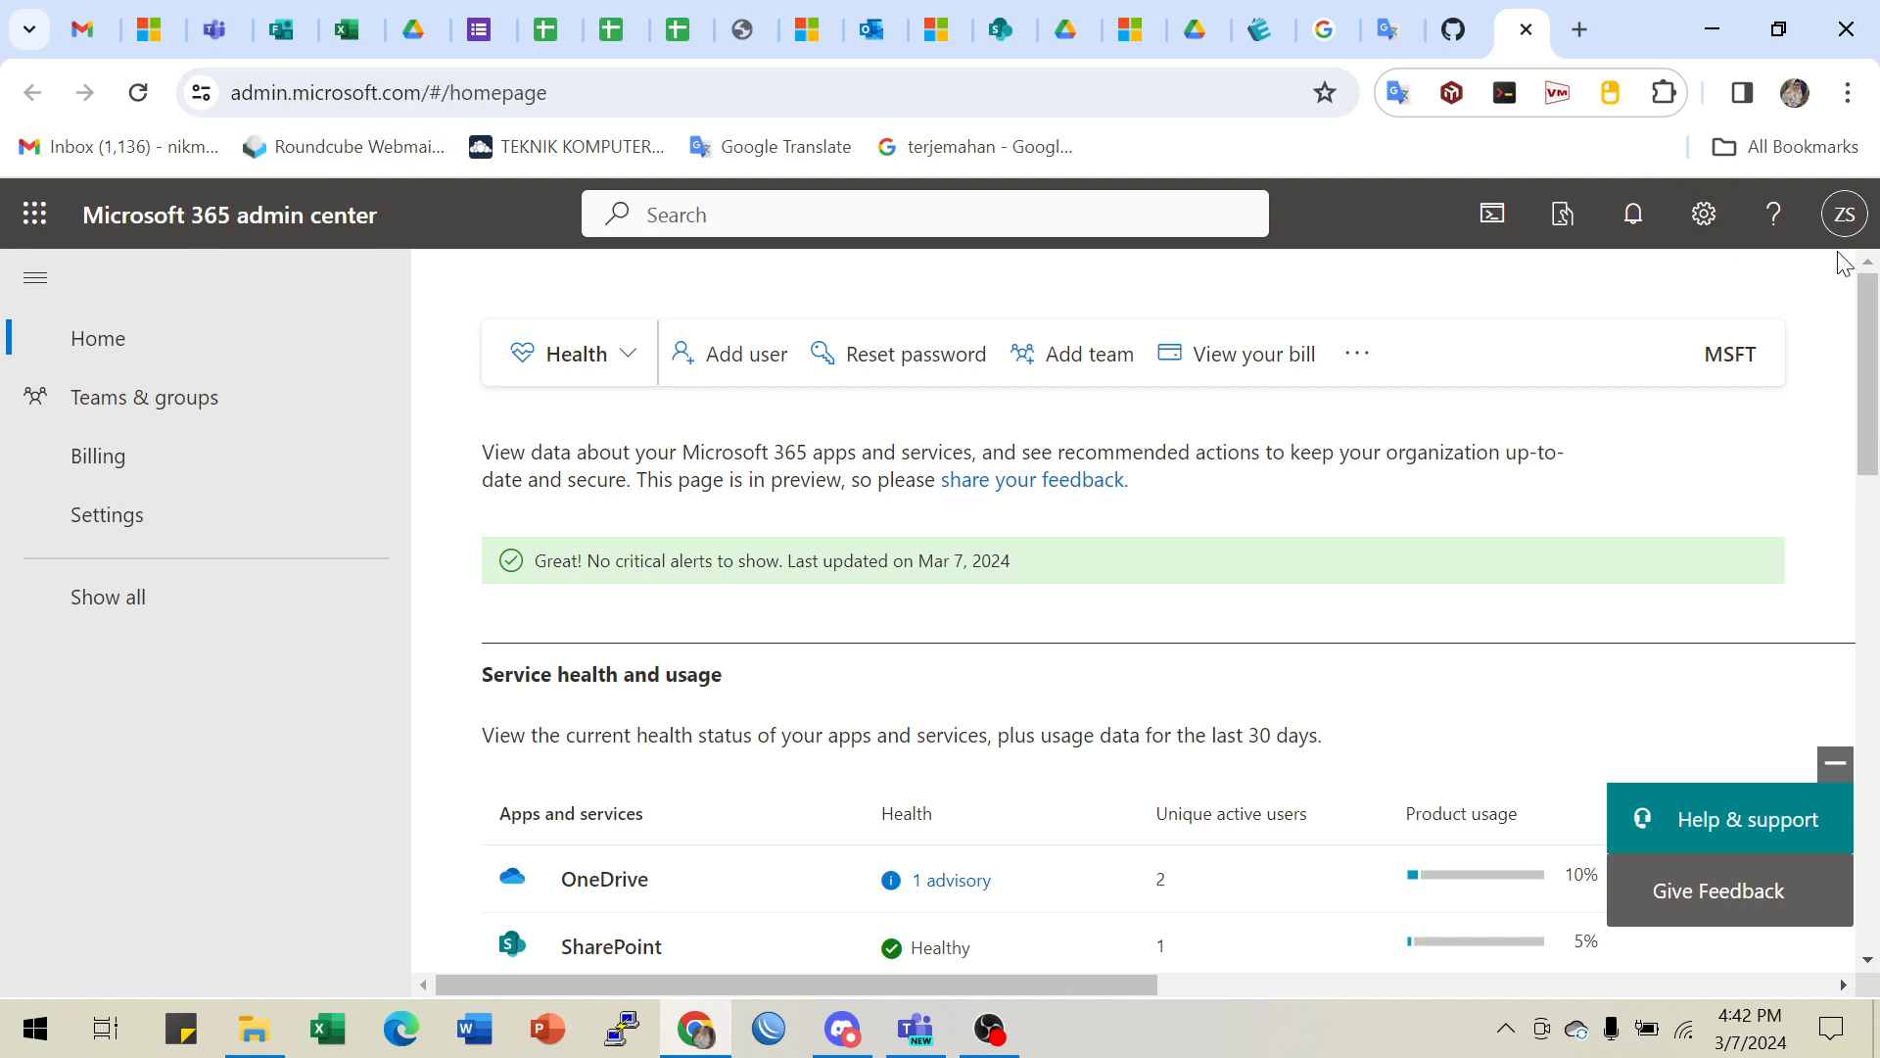
- View the signed-in admin account details and highlight its domain
click(1845, 220)
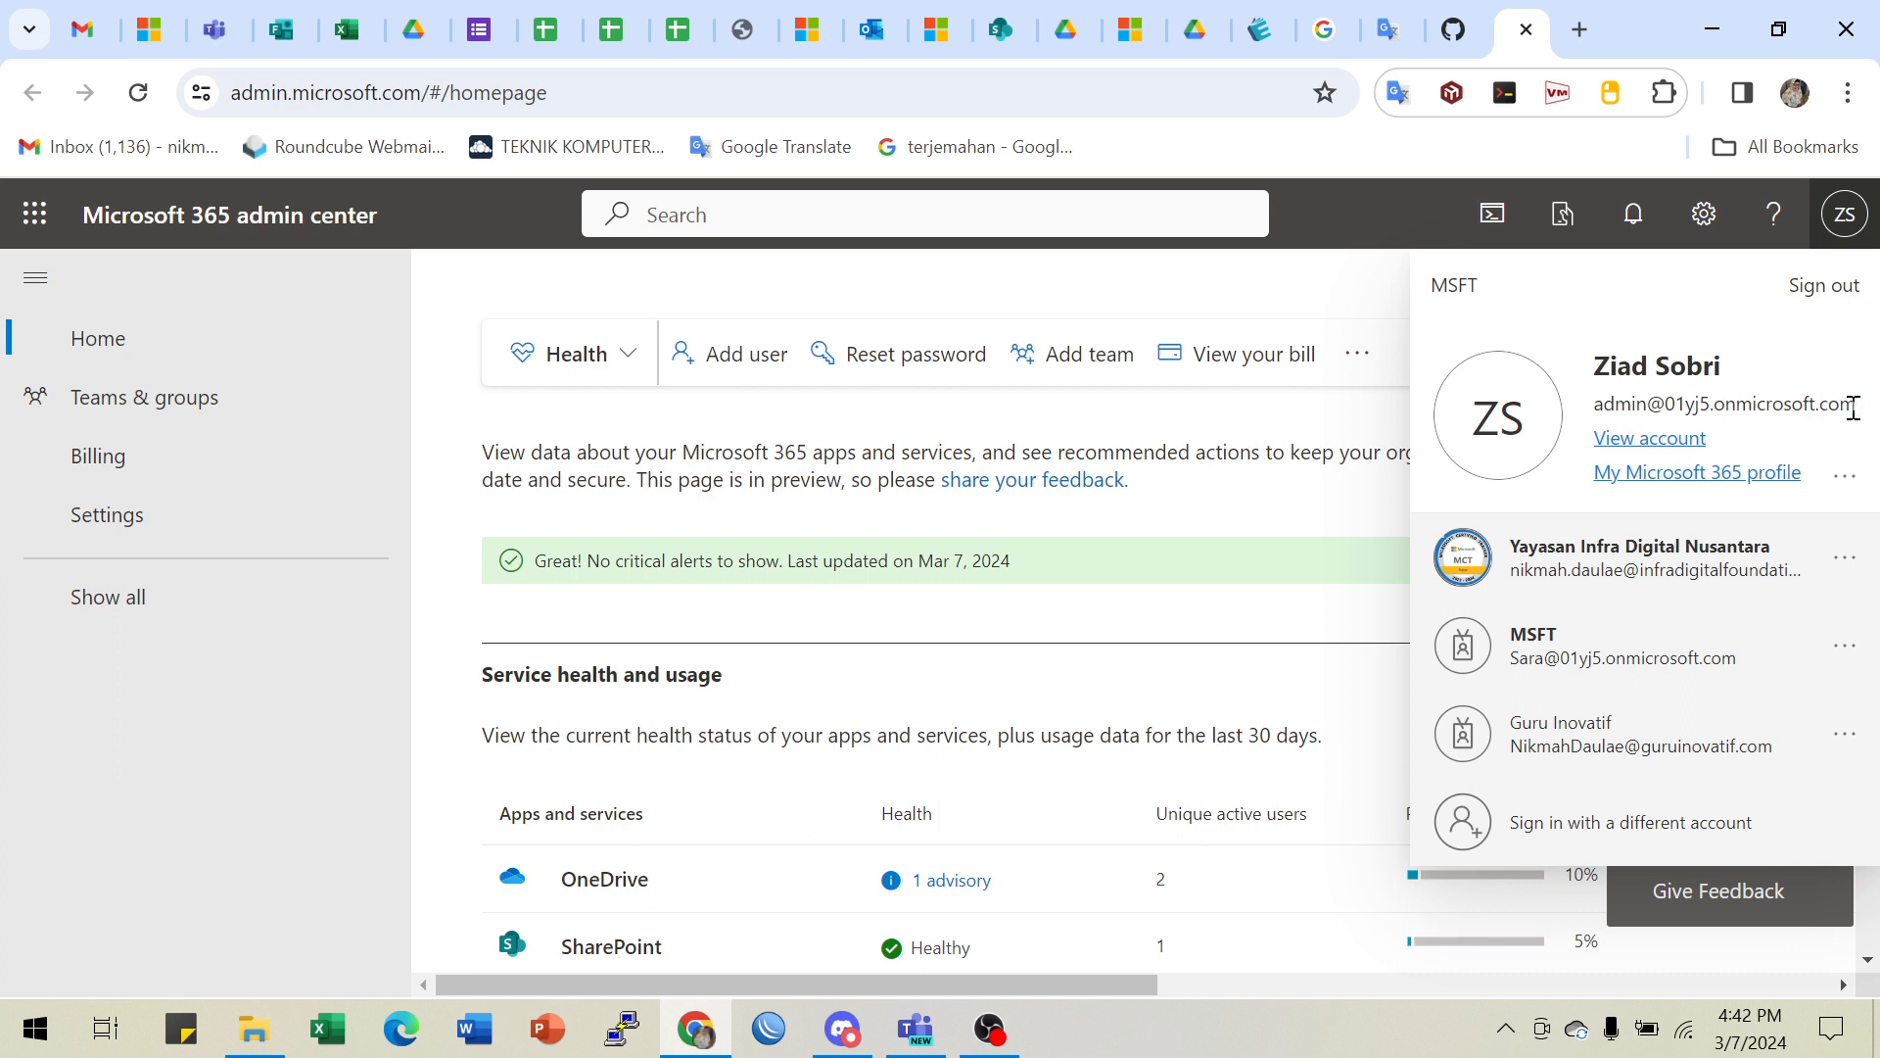
drag(1858, 406, 1590, 401)
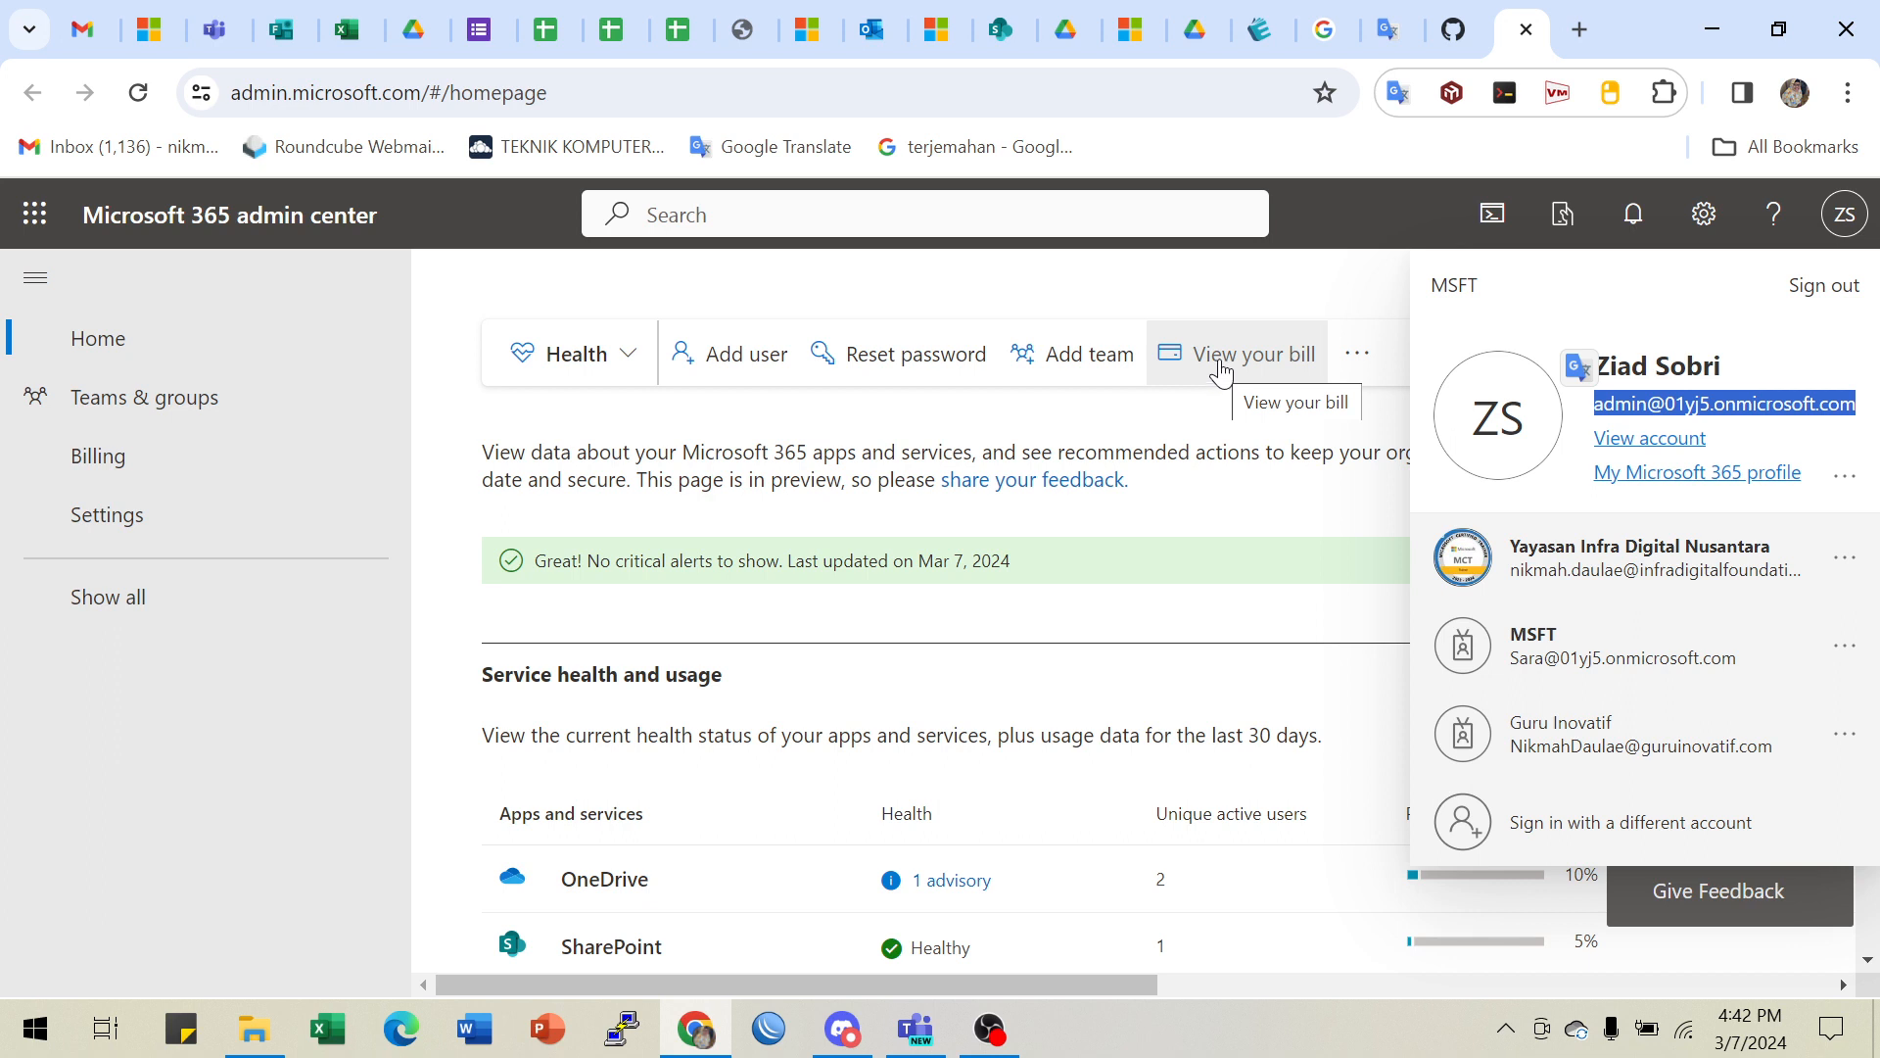
click(1536, 299)
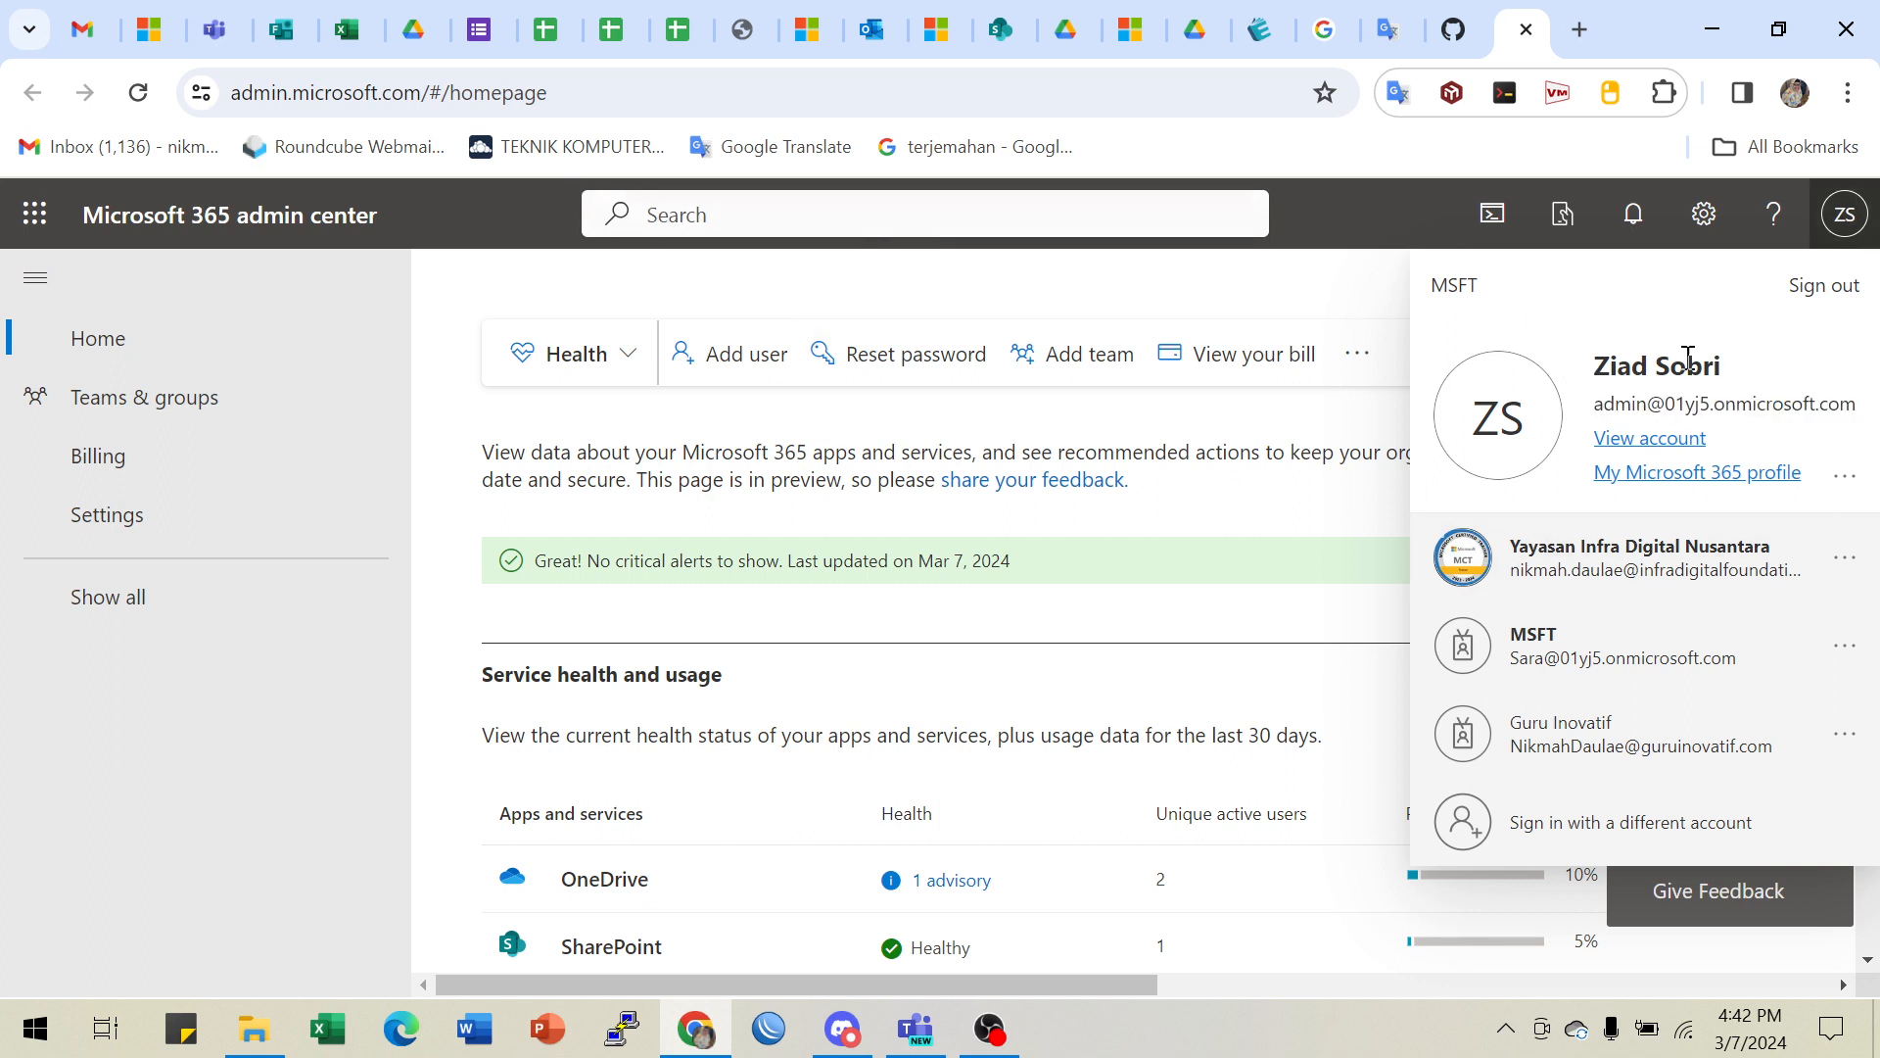
- Select the admin center page address, then return to the Lab 01 instructions on GitHub
drag(572, 92, 174, 76)
click(639, 93)
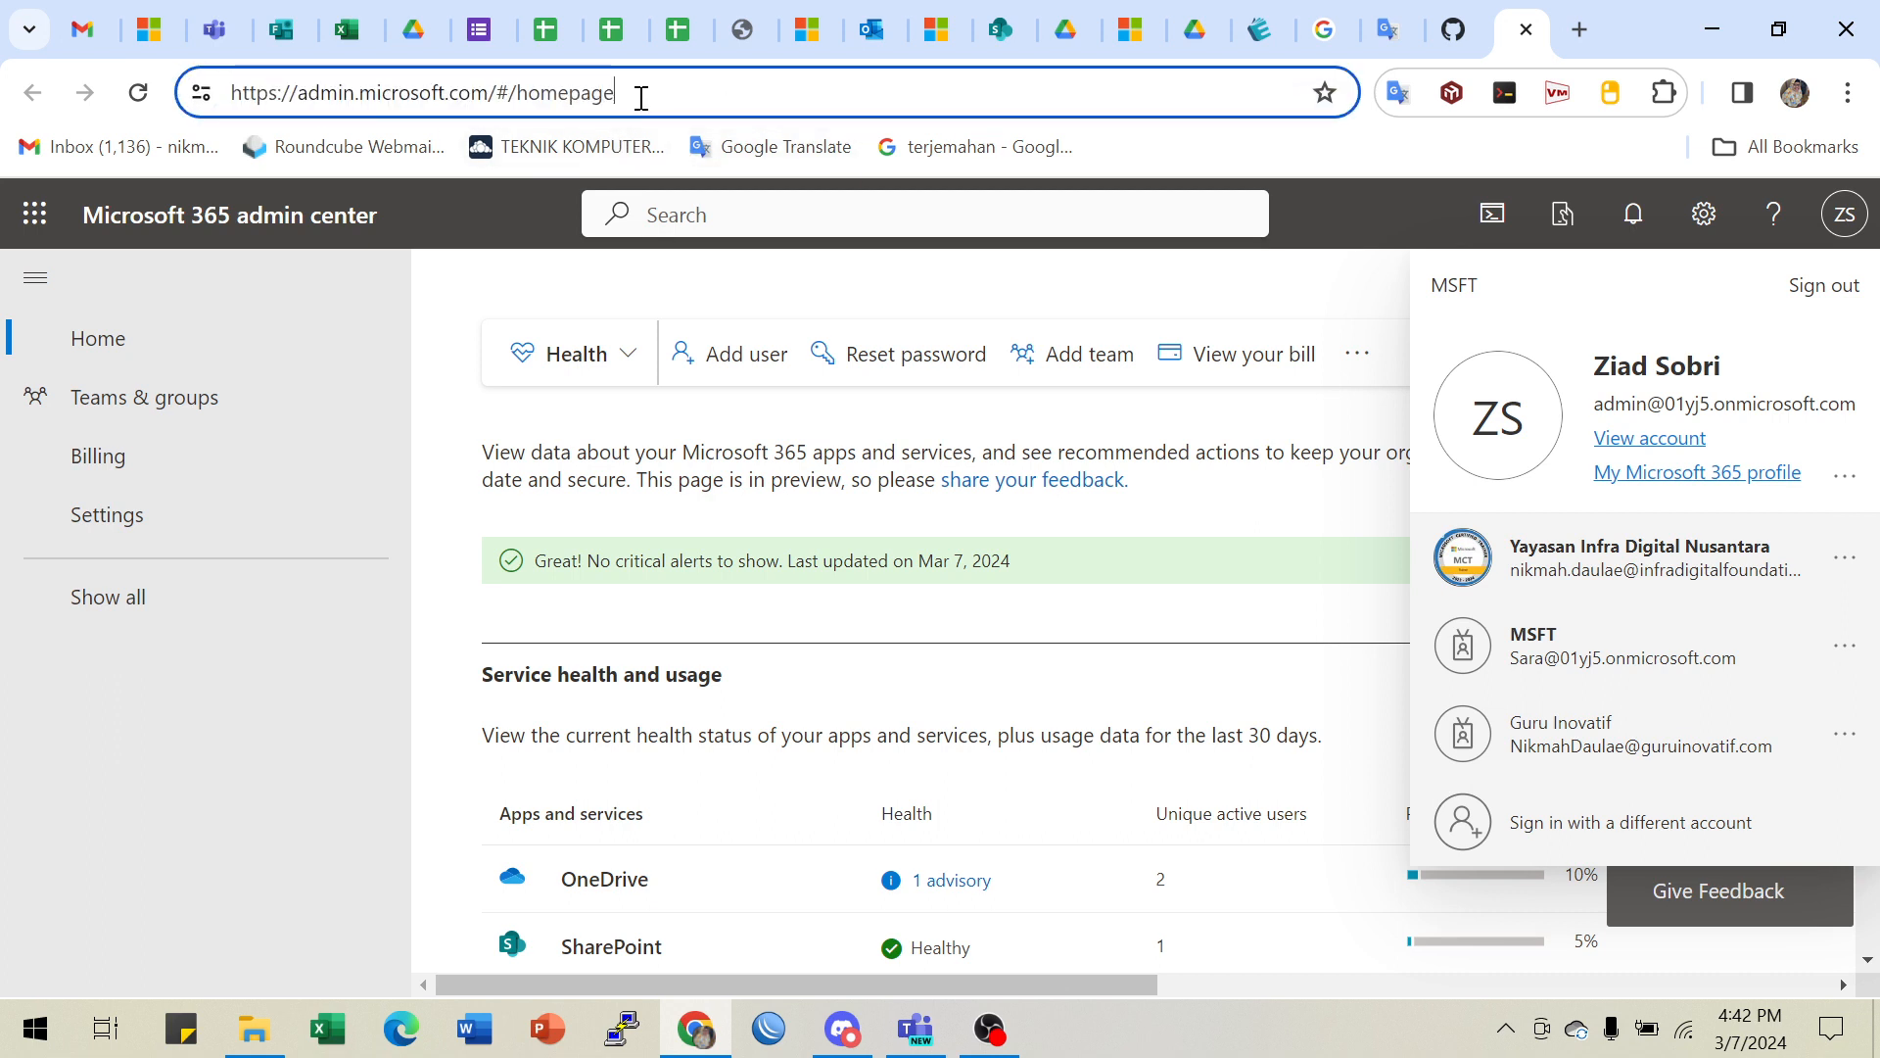
drag(633, 95, 221, 93)
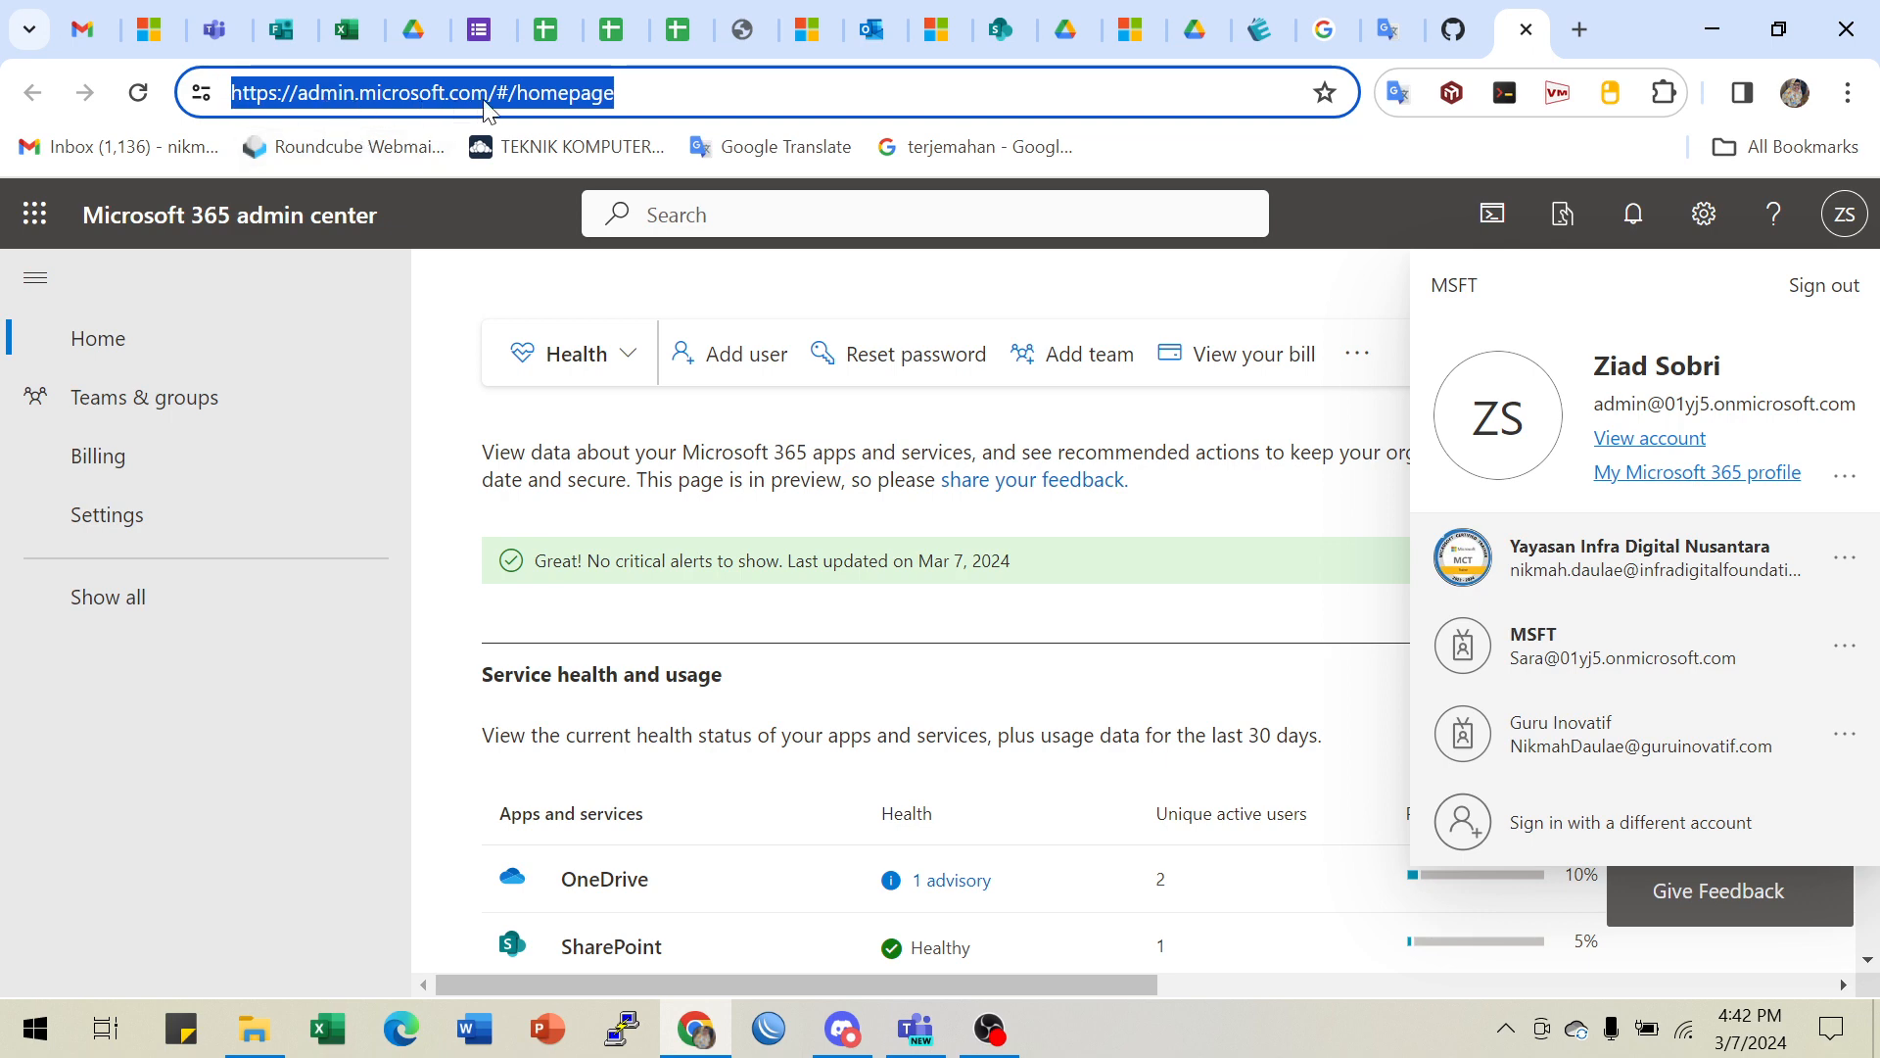
click(1453, 30)
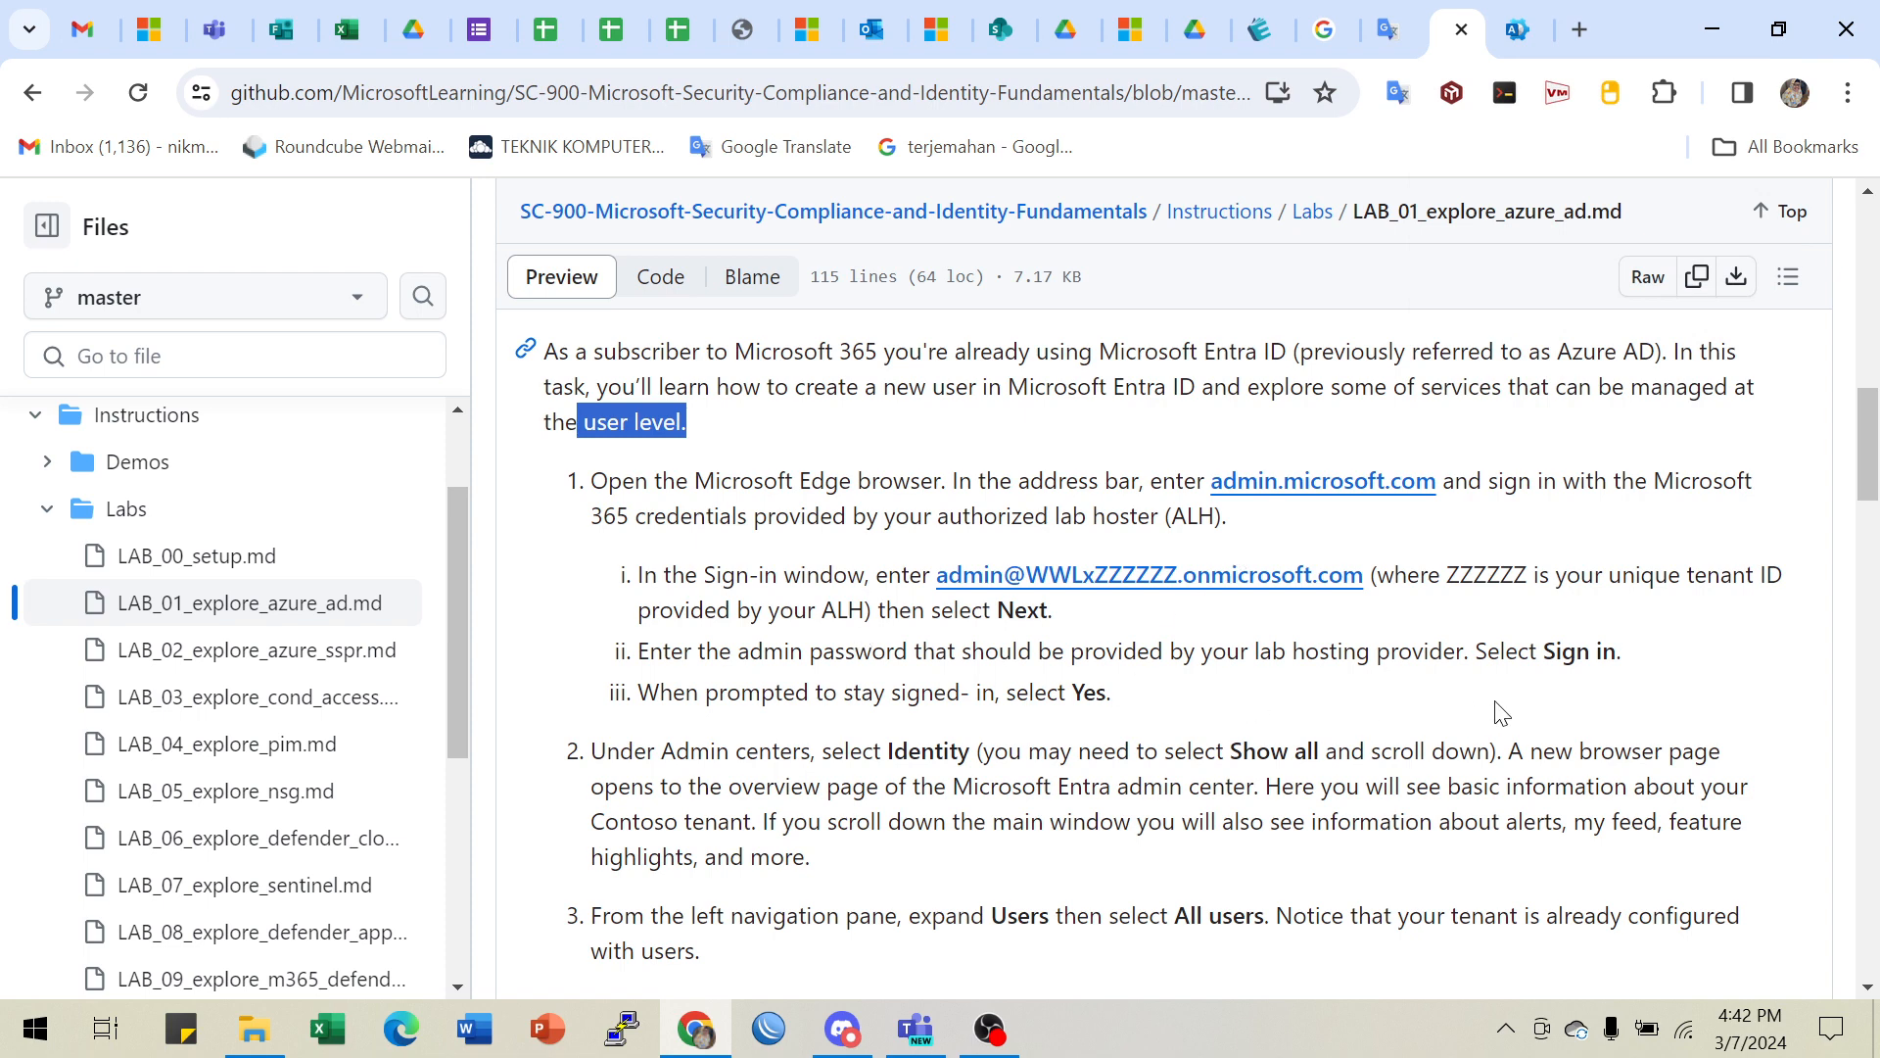
- Reread Lab 01 step 2, highlighting Identity, Show all and Microsoft Entra admin center
scroll(1502, 712, down, 2)
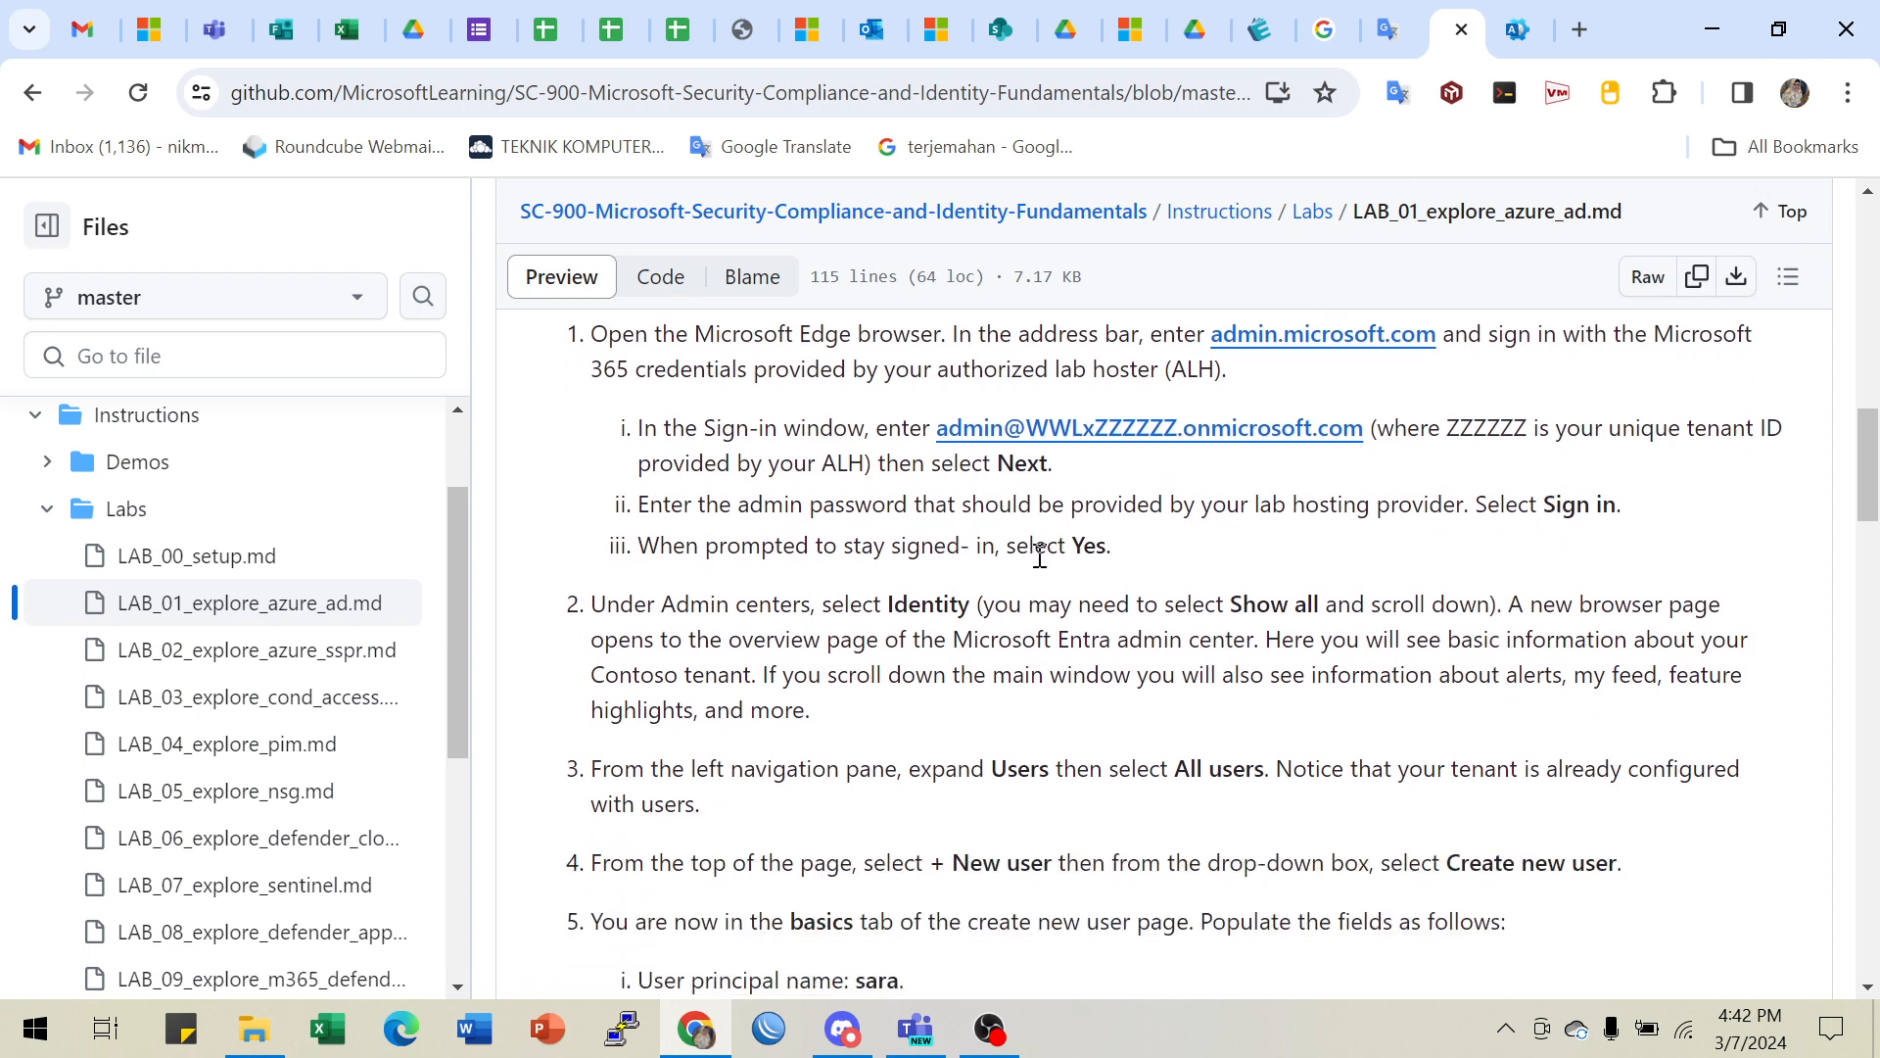
scroll(1453, 691, down, 2)
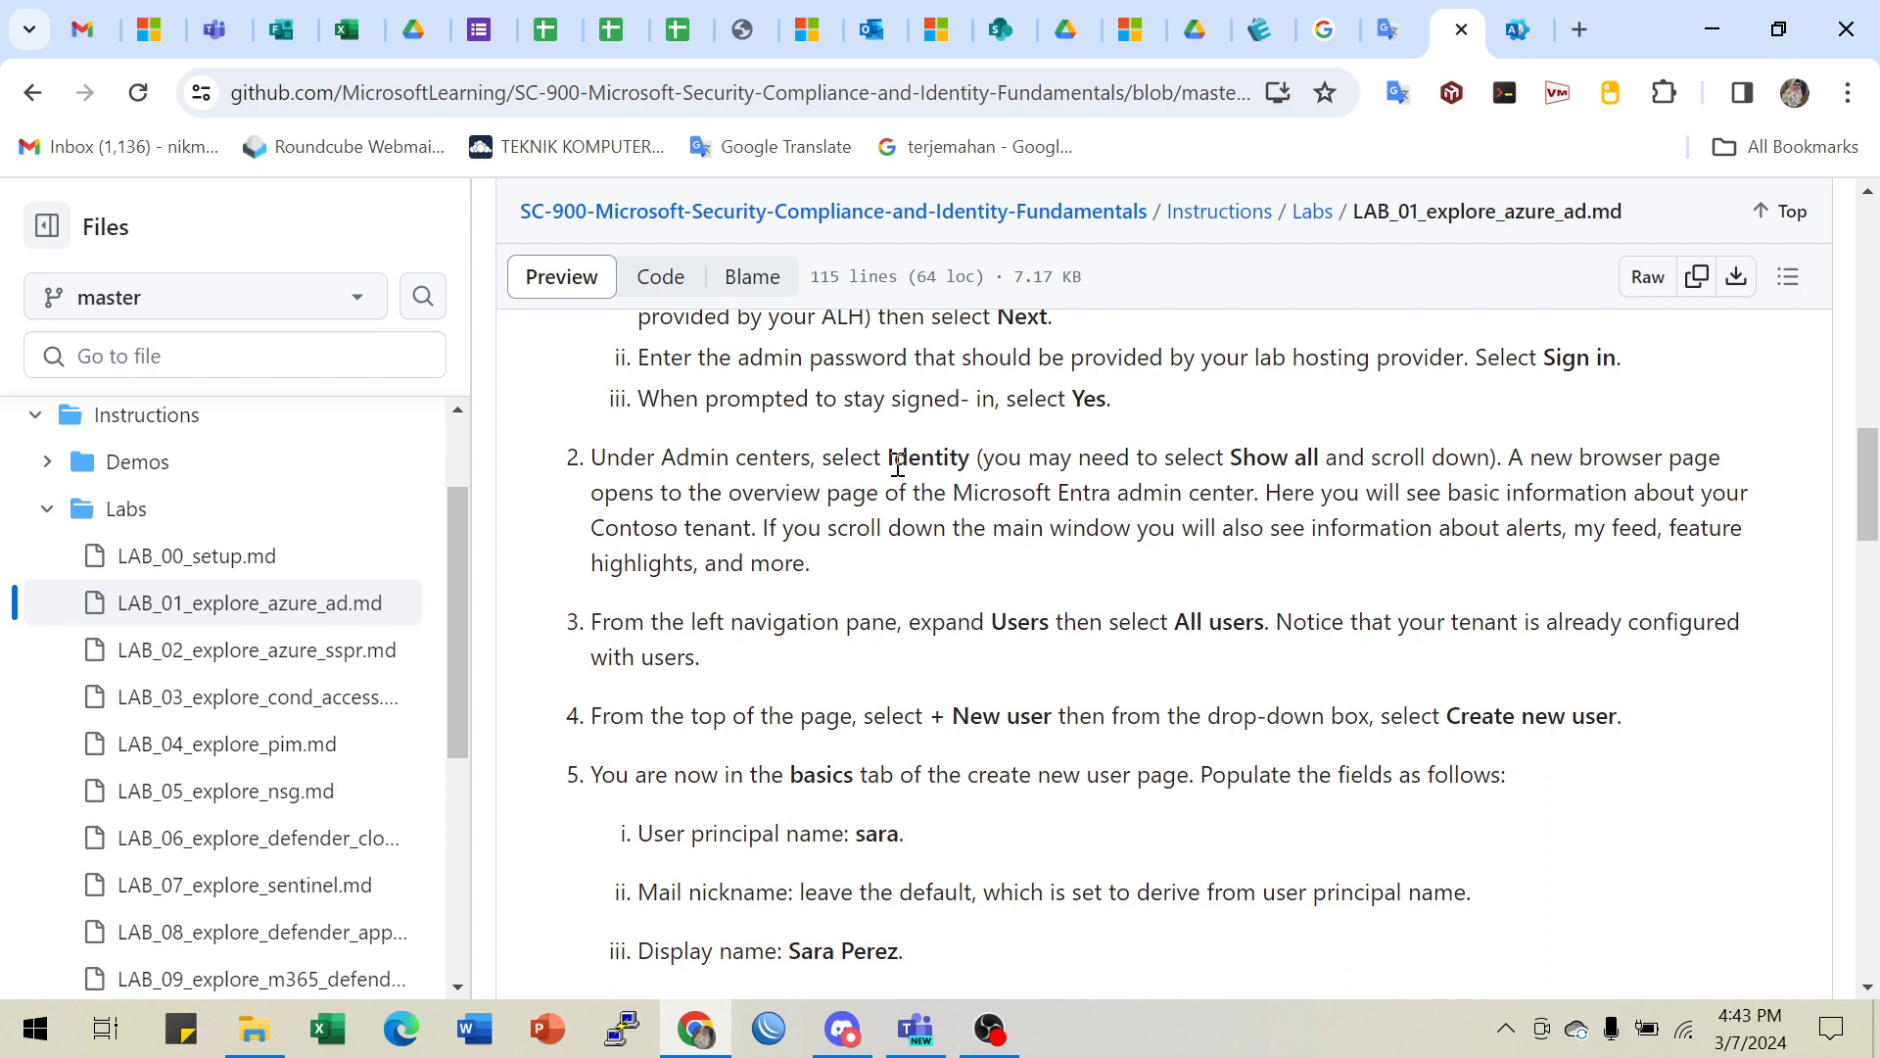
drag(897, 466, 972, 467)
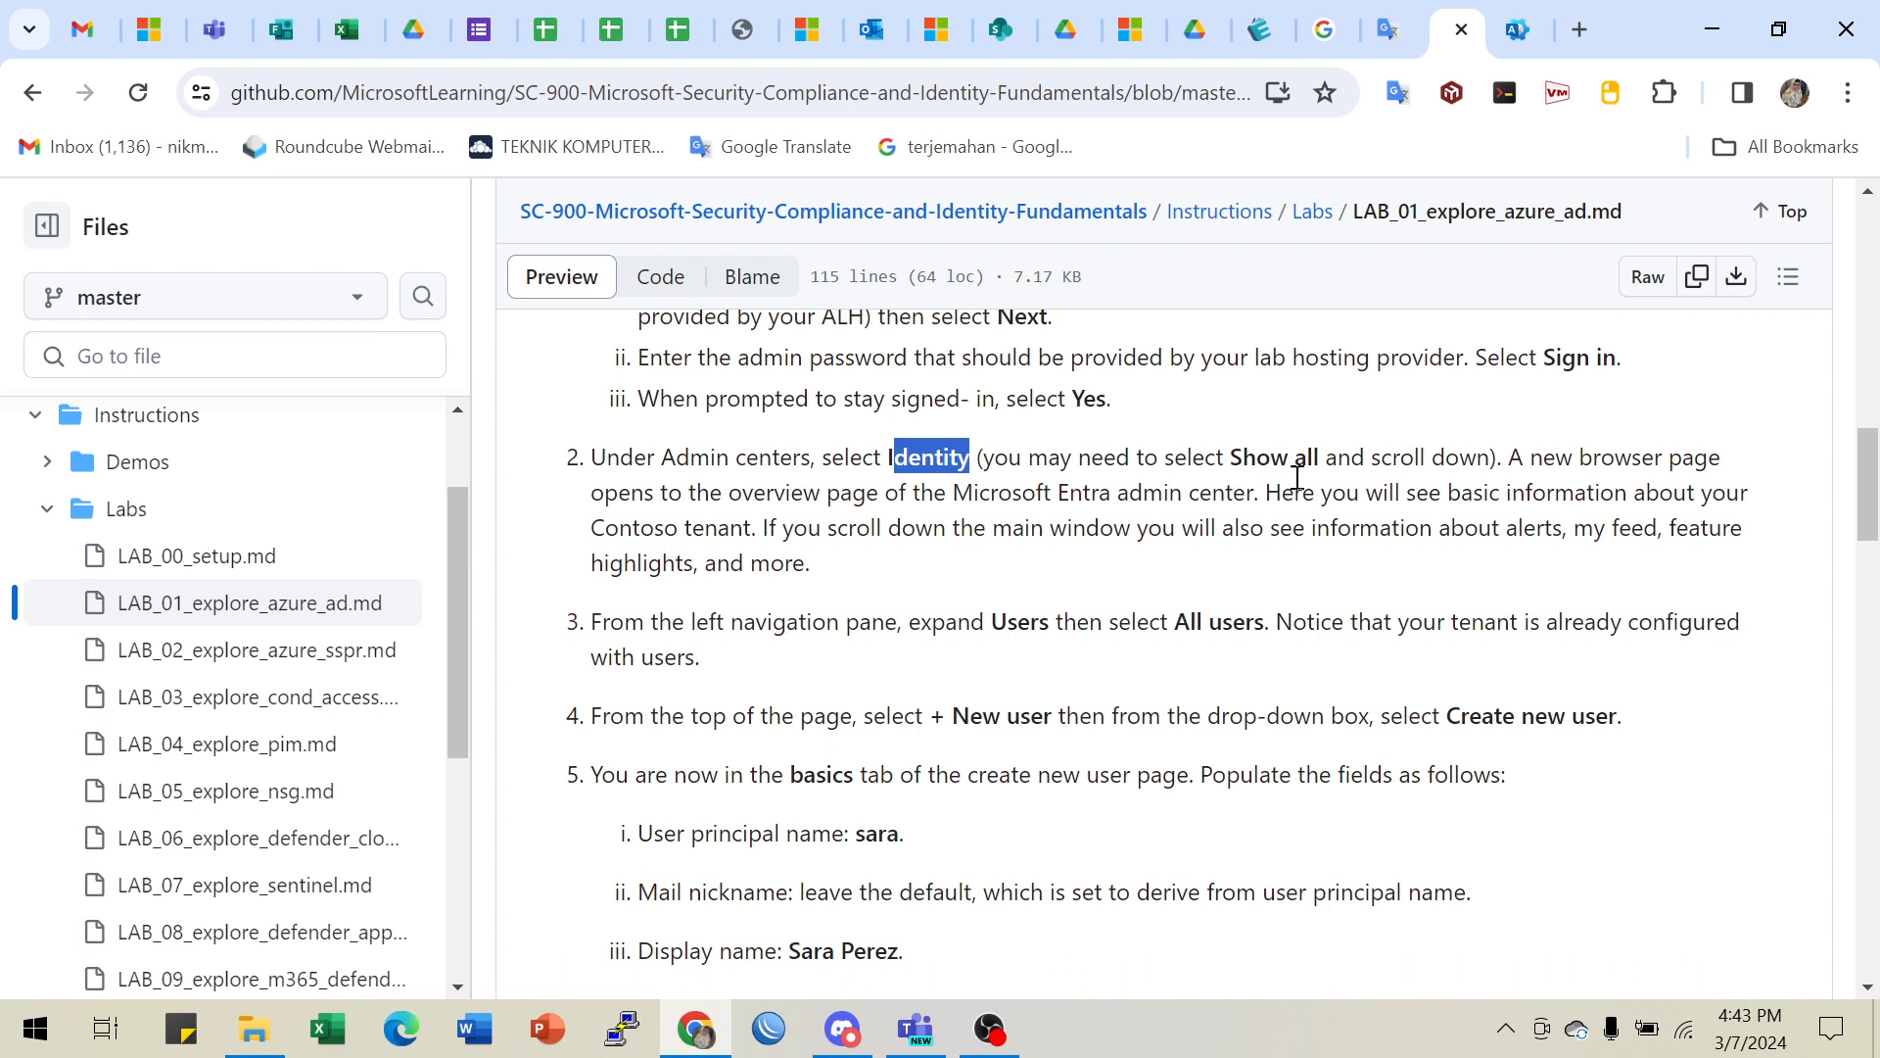
drag(1244, 460, 1322, 460)
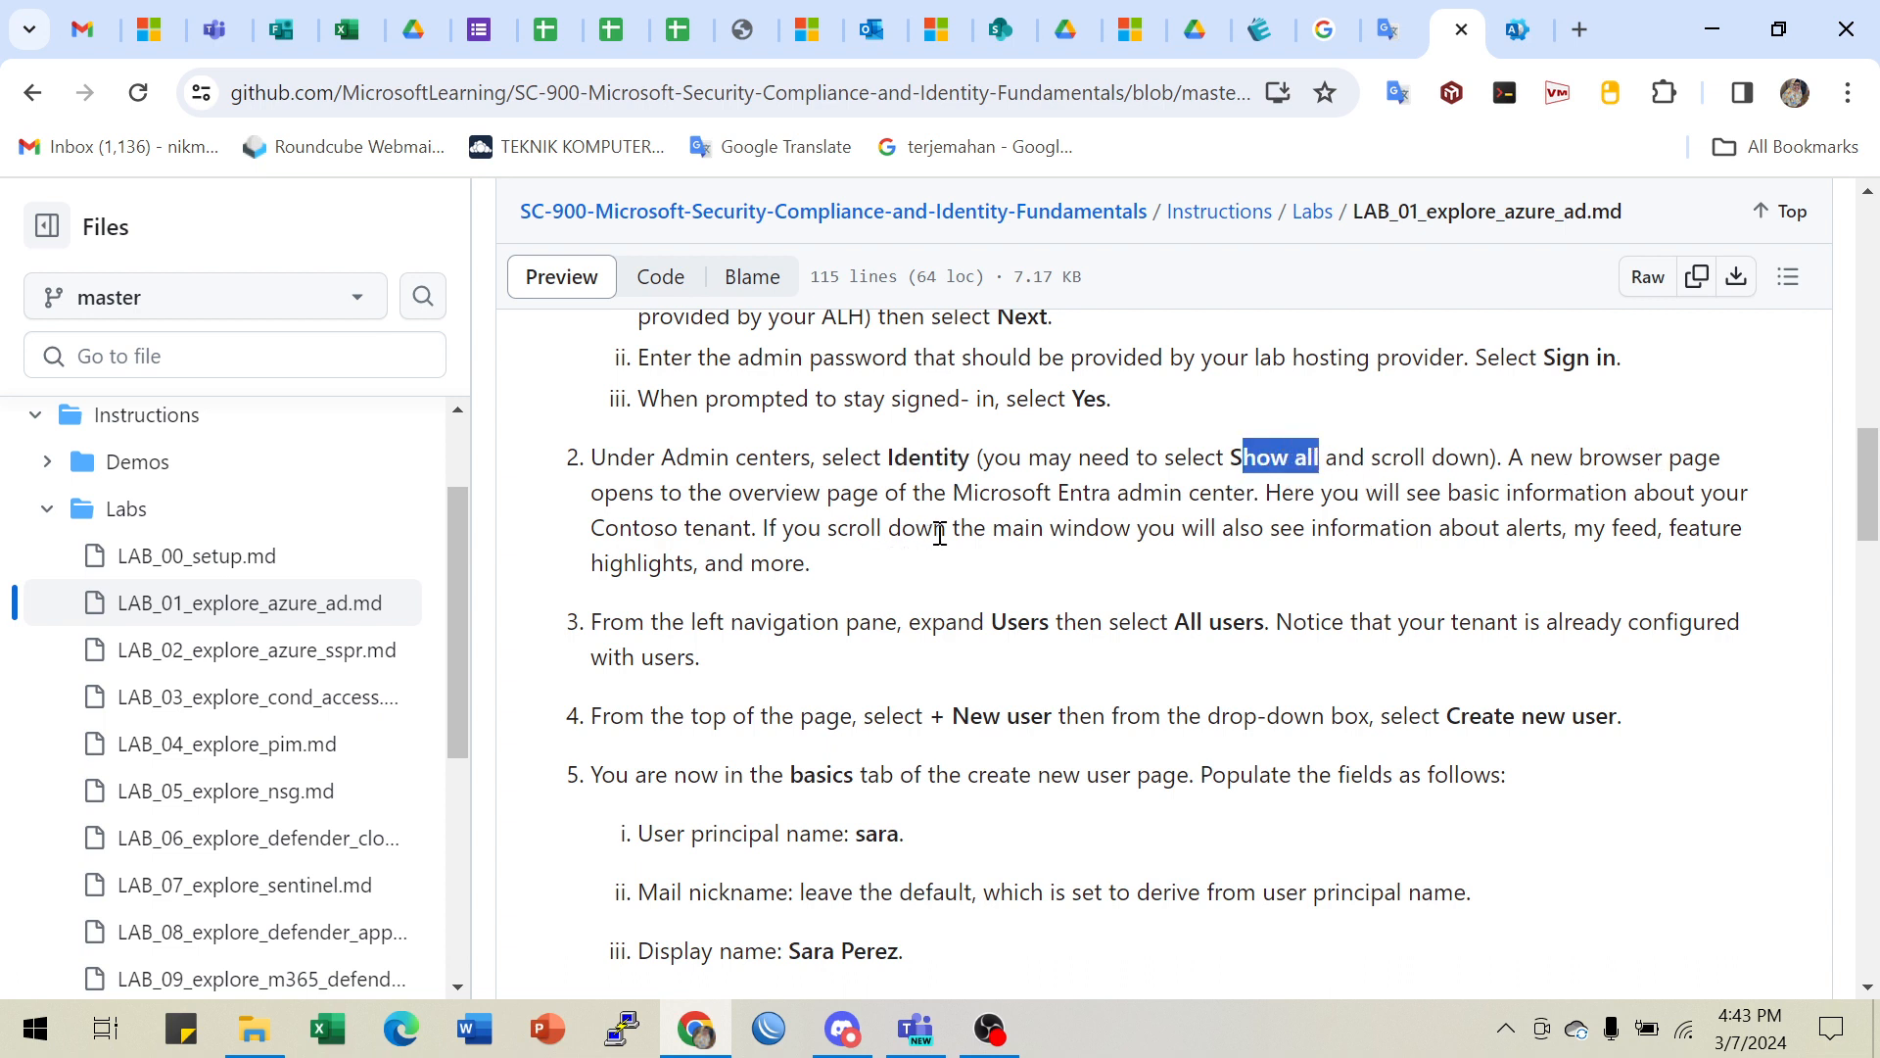
drag(987, 497, 1292, 500)
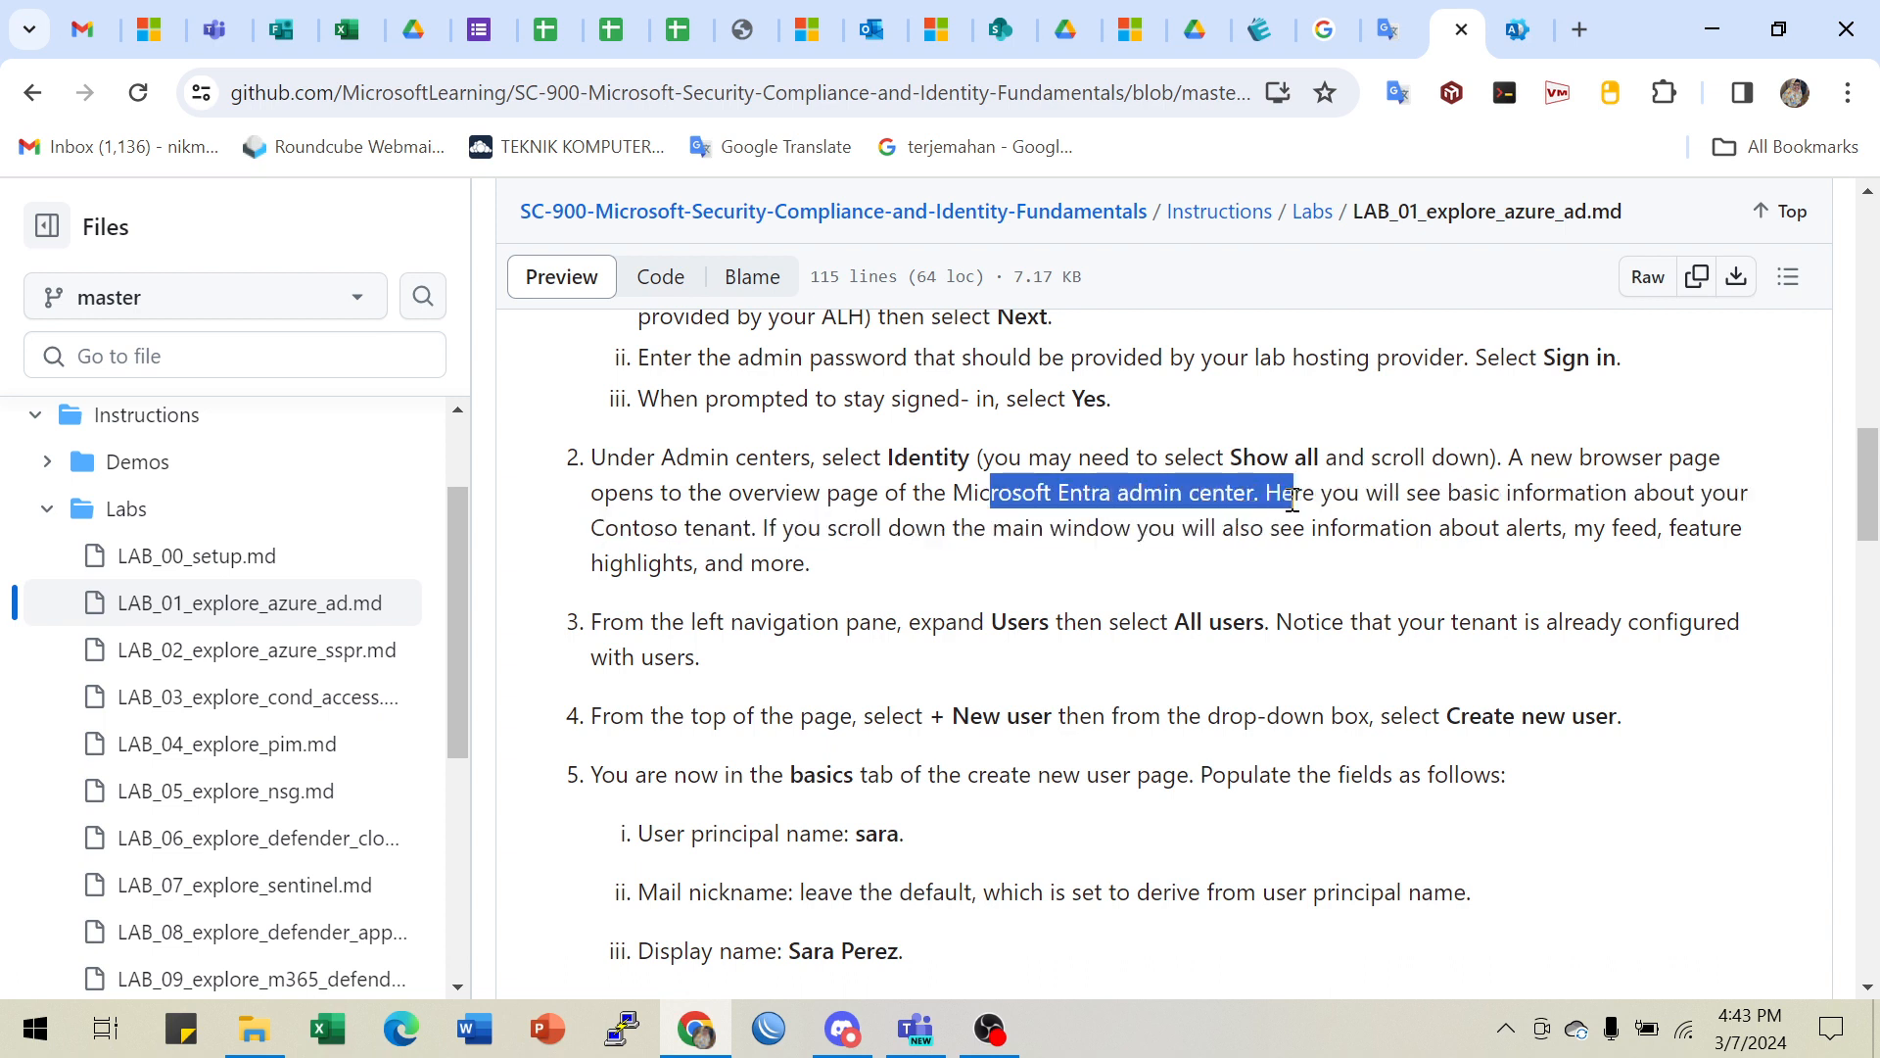
drag(1484, 499, 1674, 494)
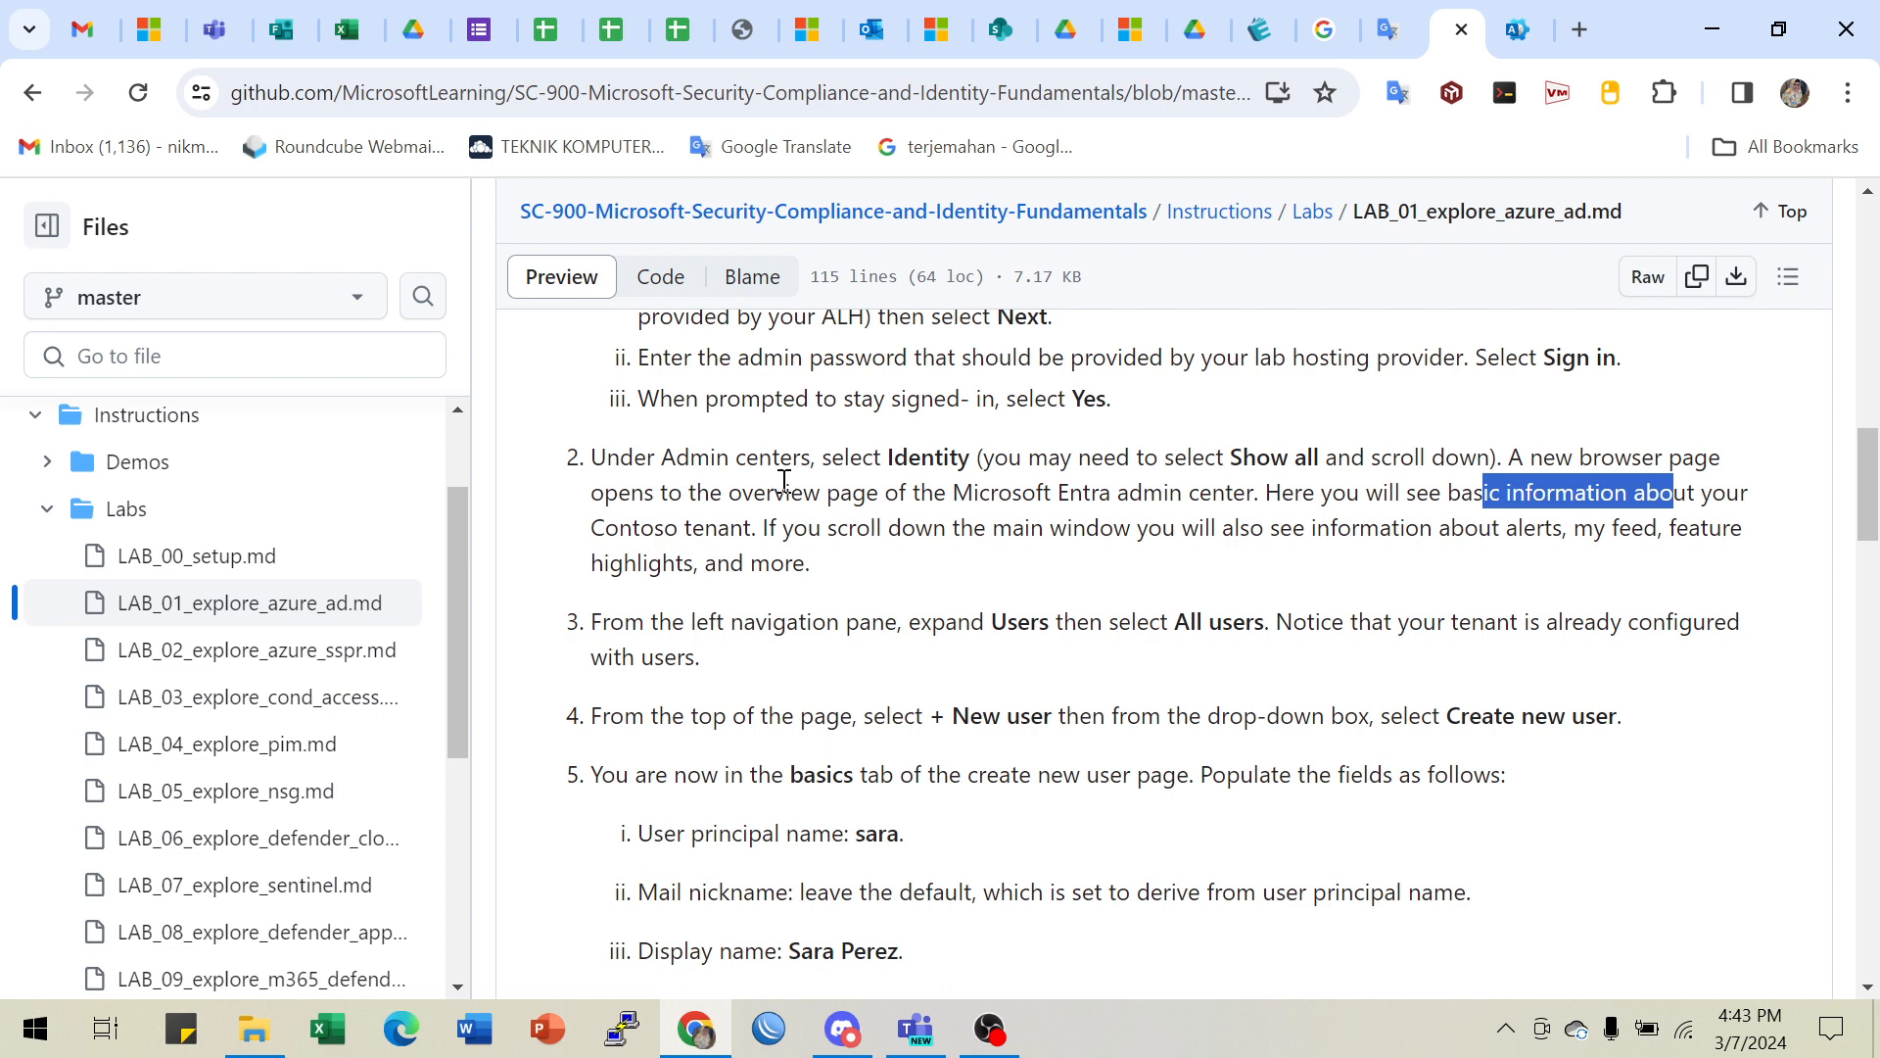
drag(696, 457, 989, 470)
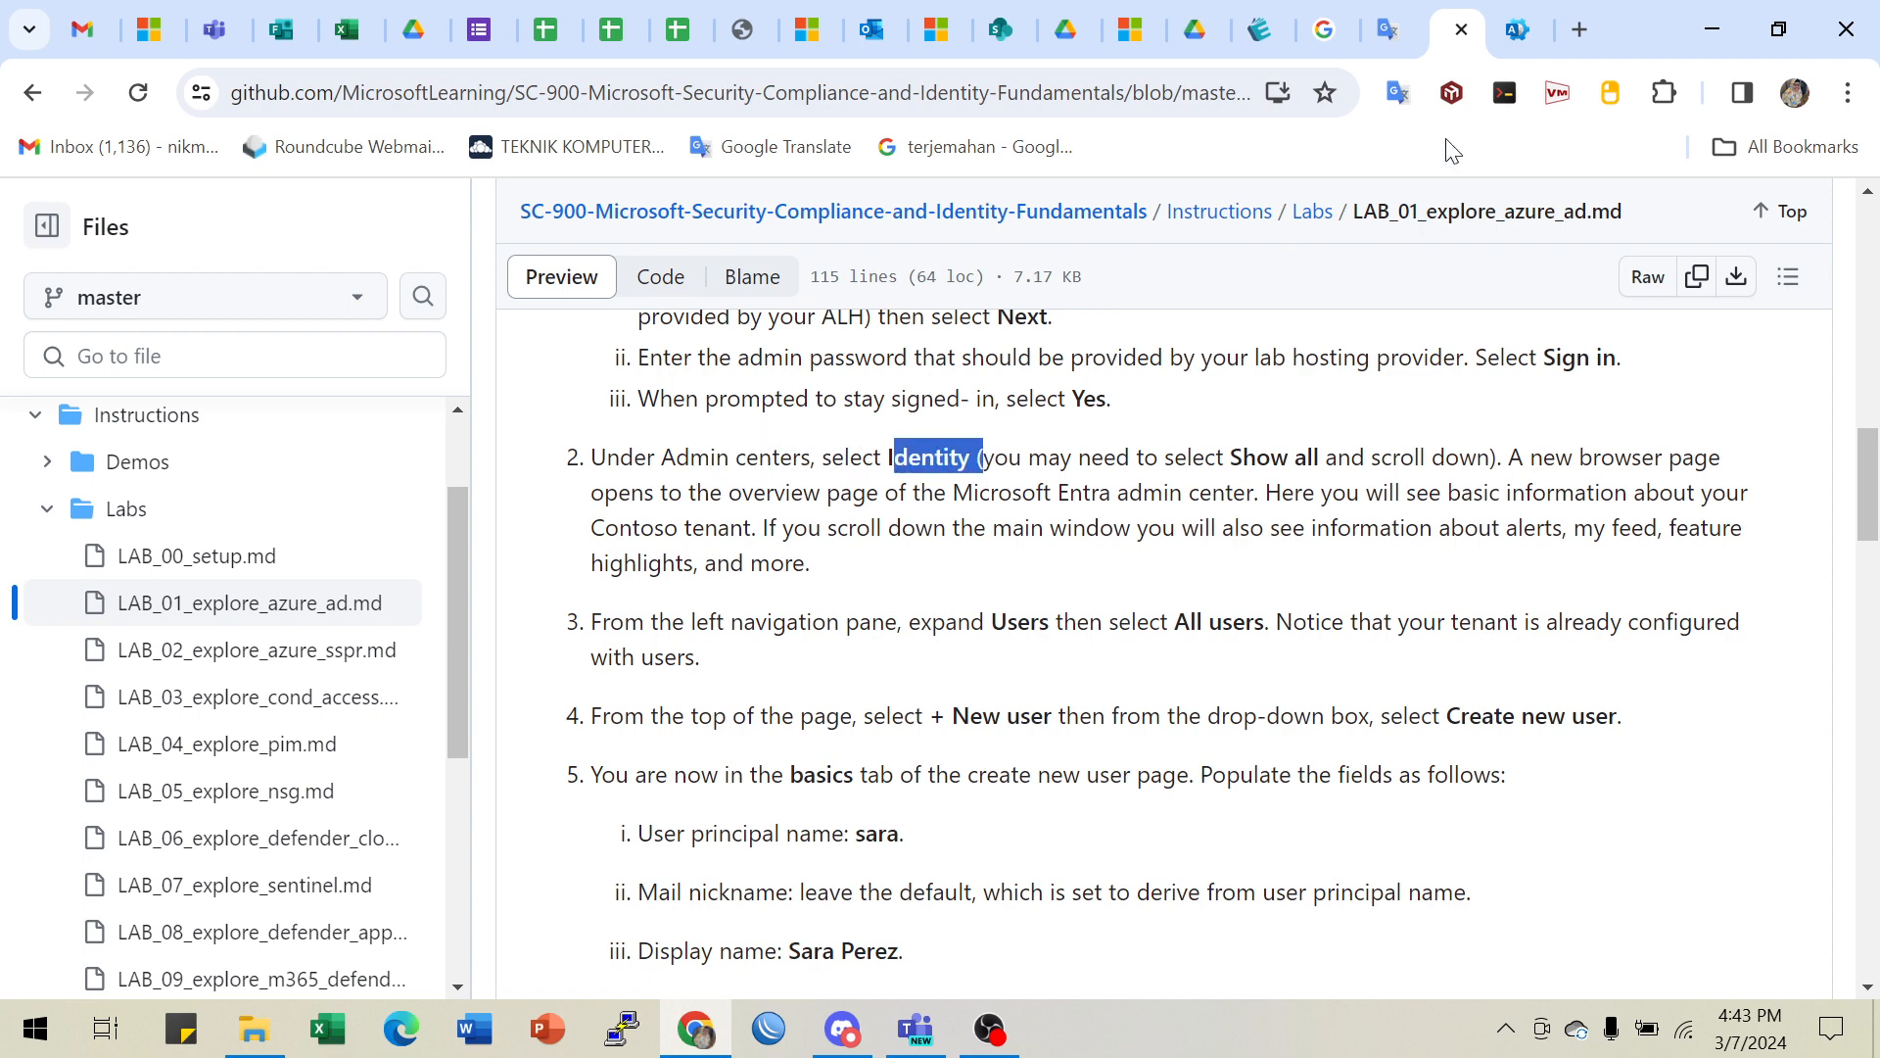
click(1518, 29)
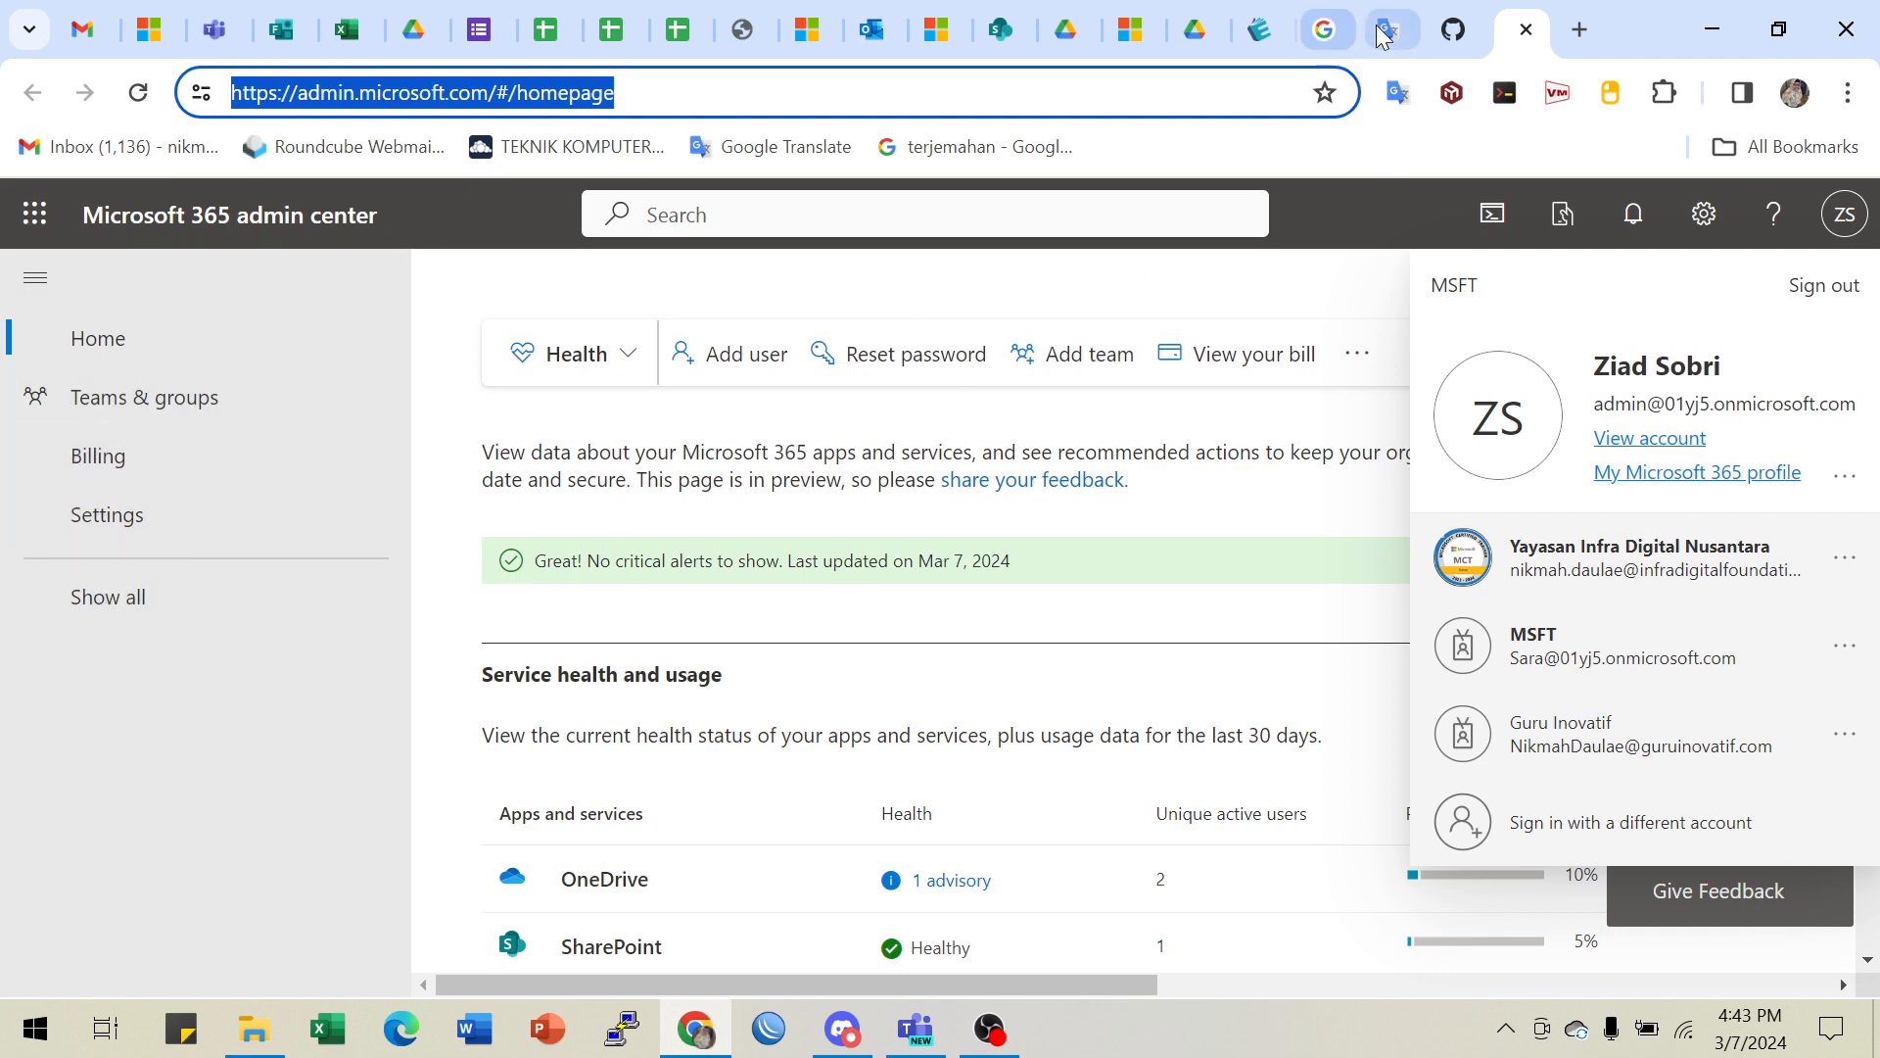
- Recheck Show all and Identity in step 2 of the lab instructions
click(1454, 30)
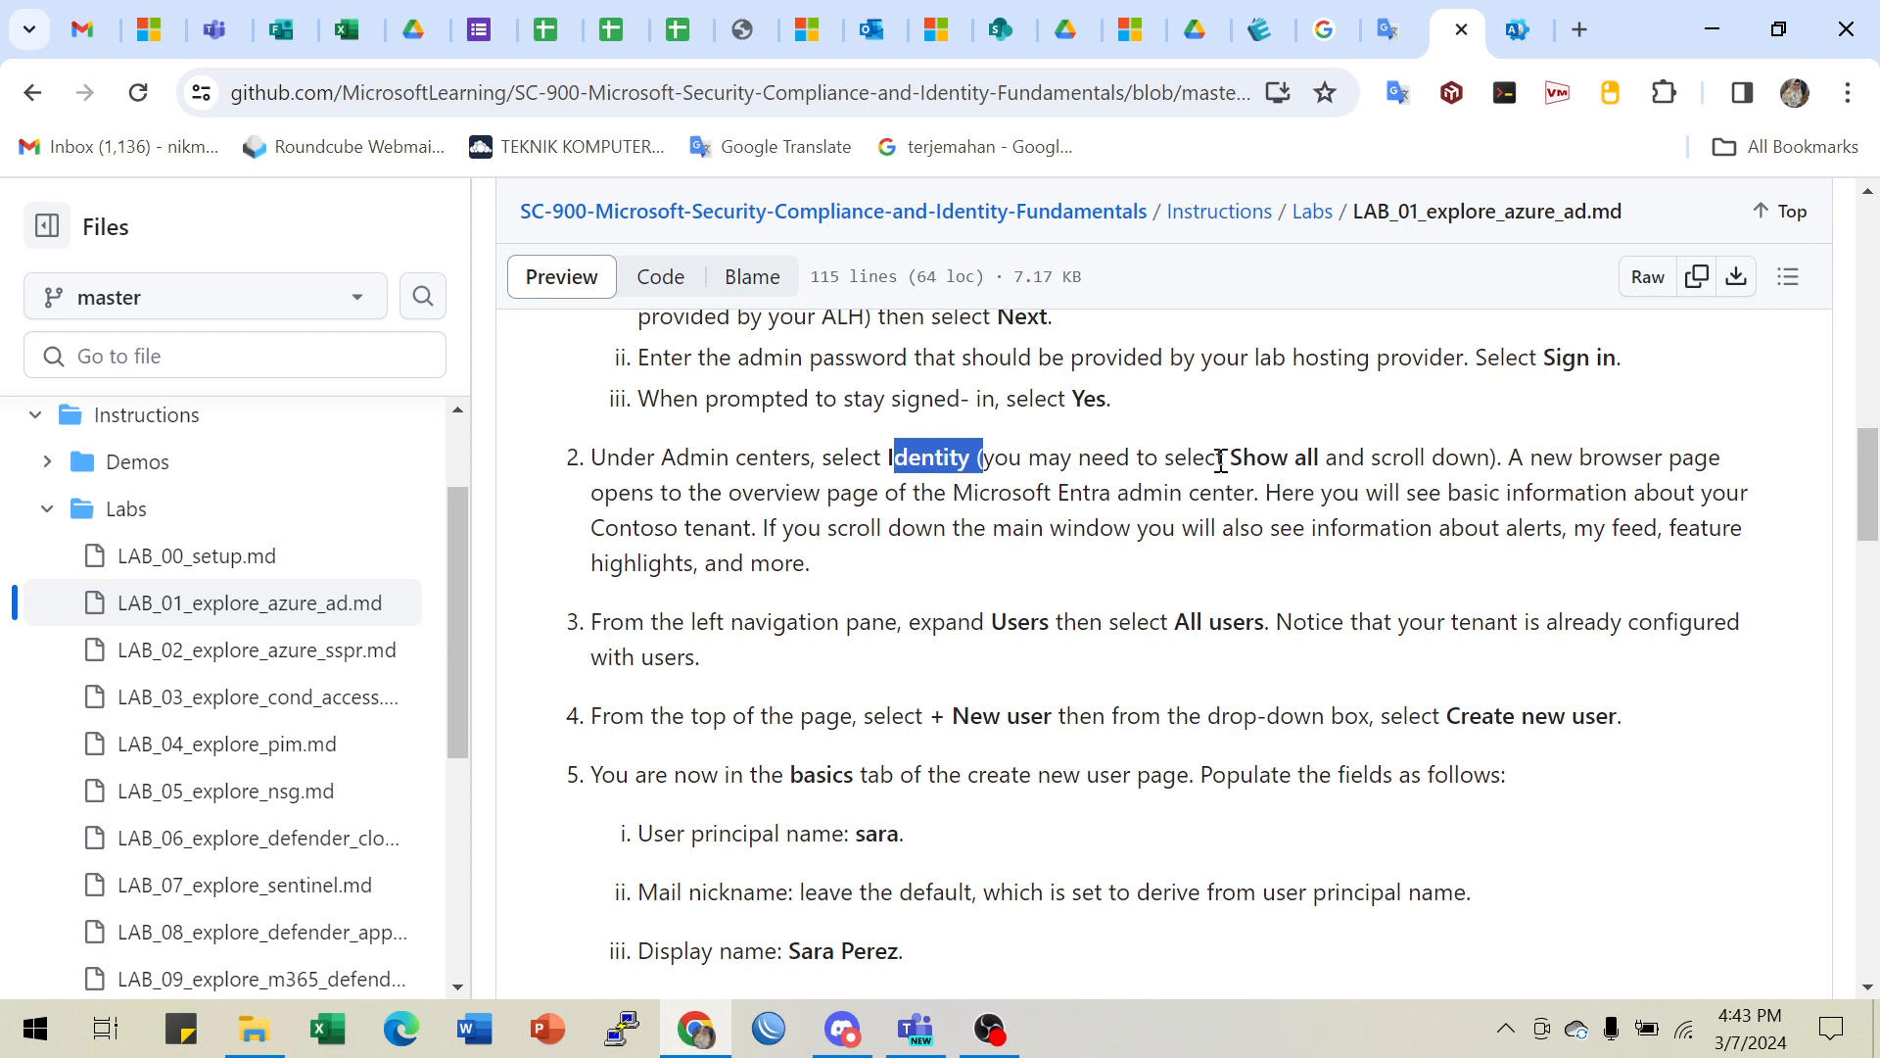
drag(1216, 459, 1341, 455)
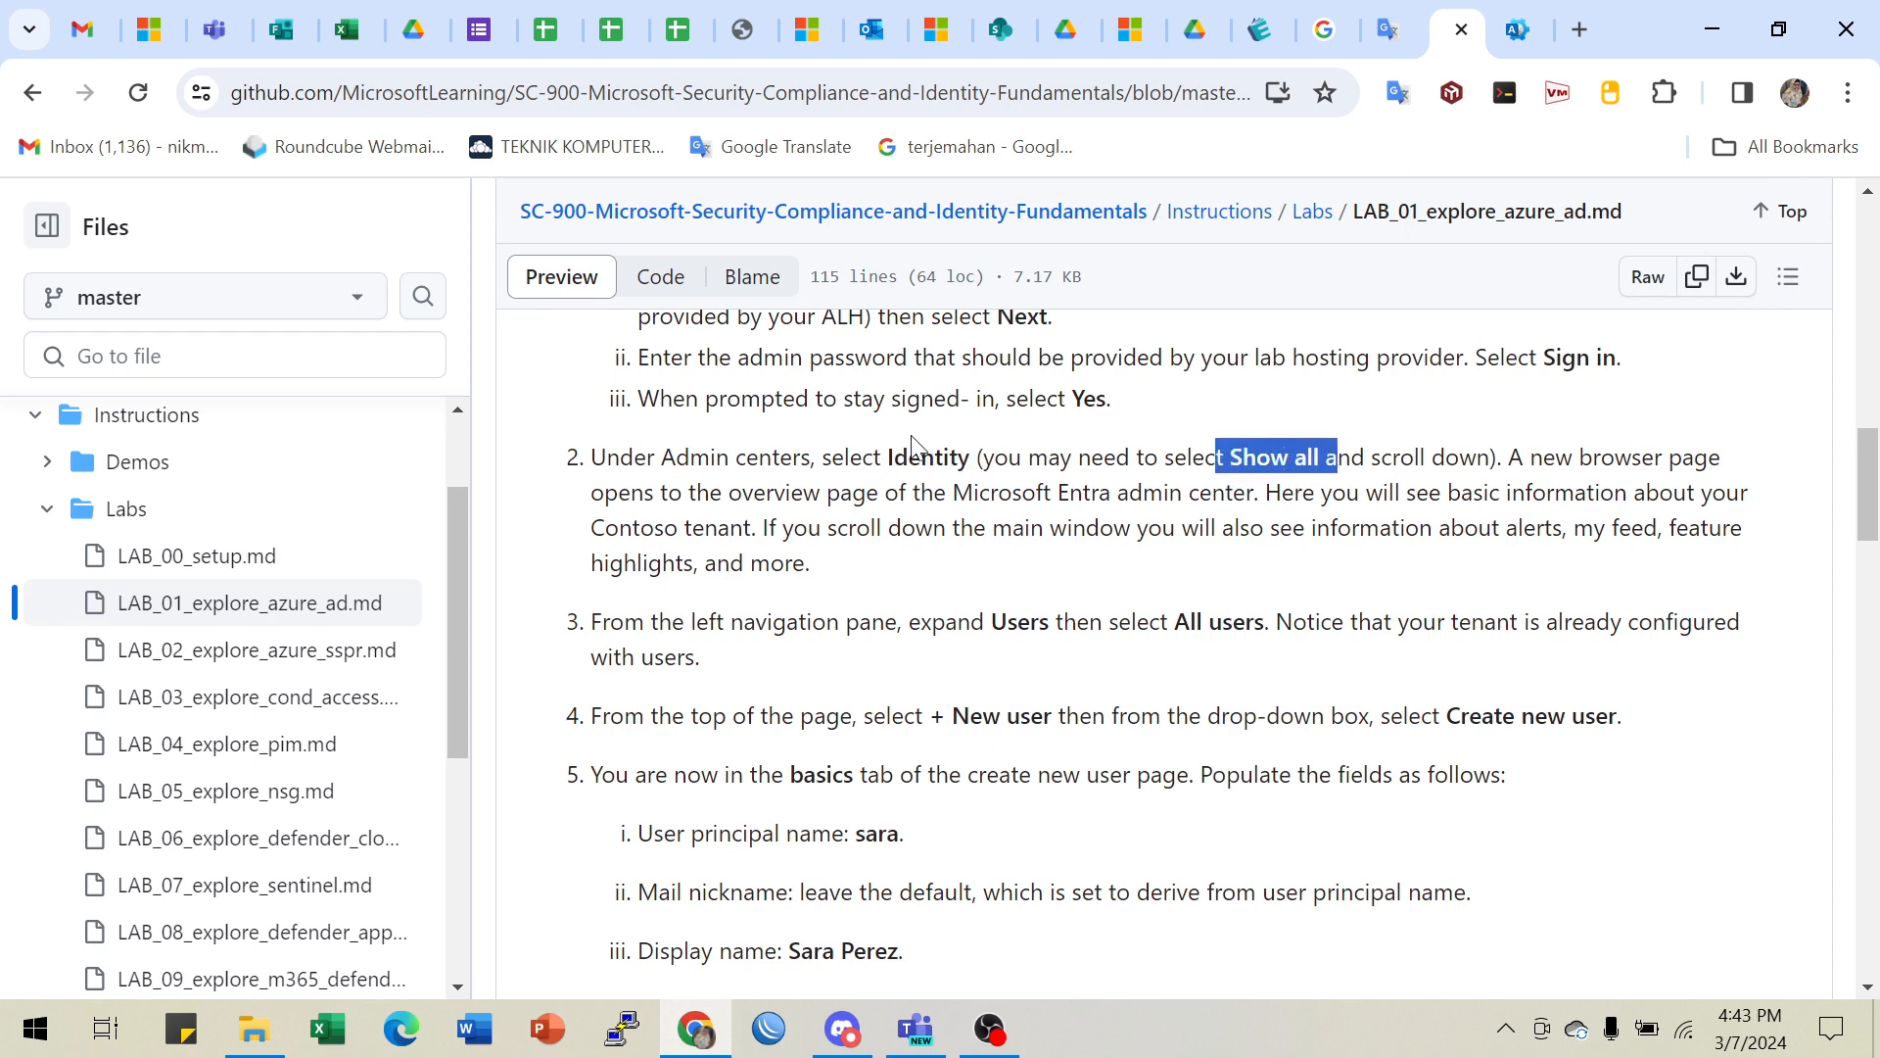
drag(893, 457, 1014, 457)
click(1516, 30)
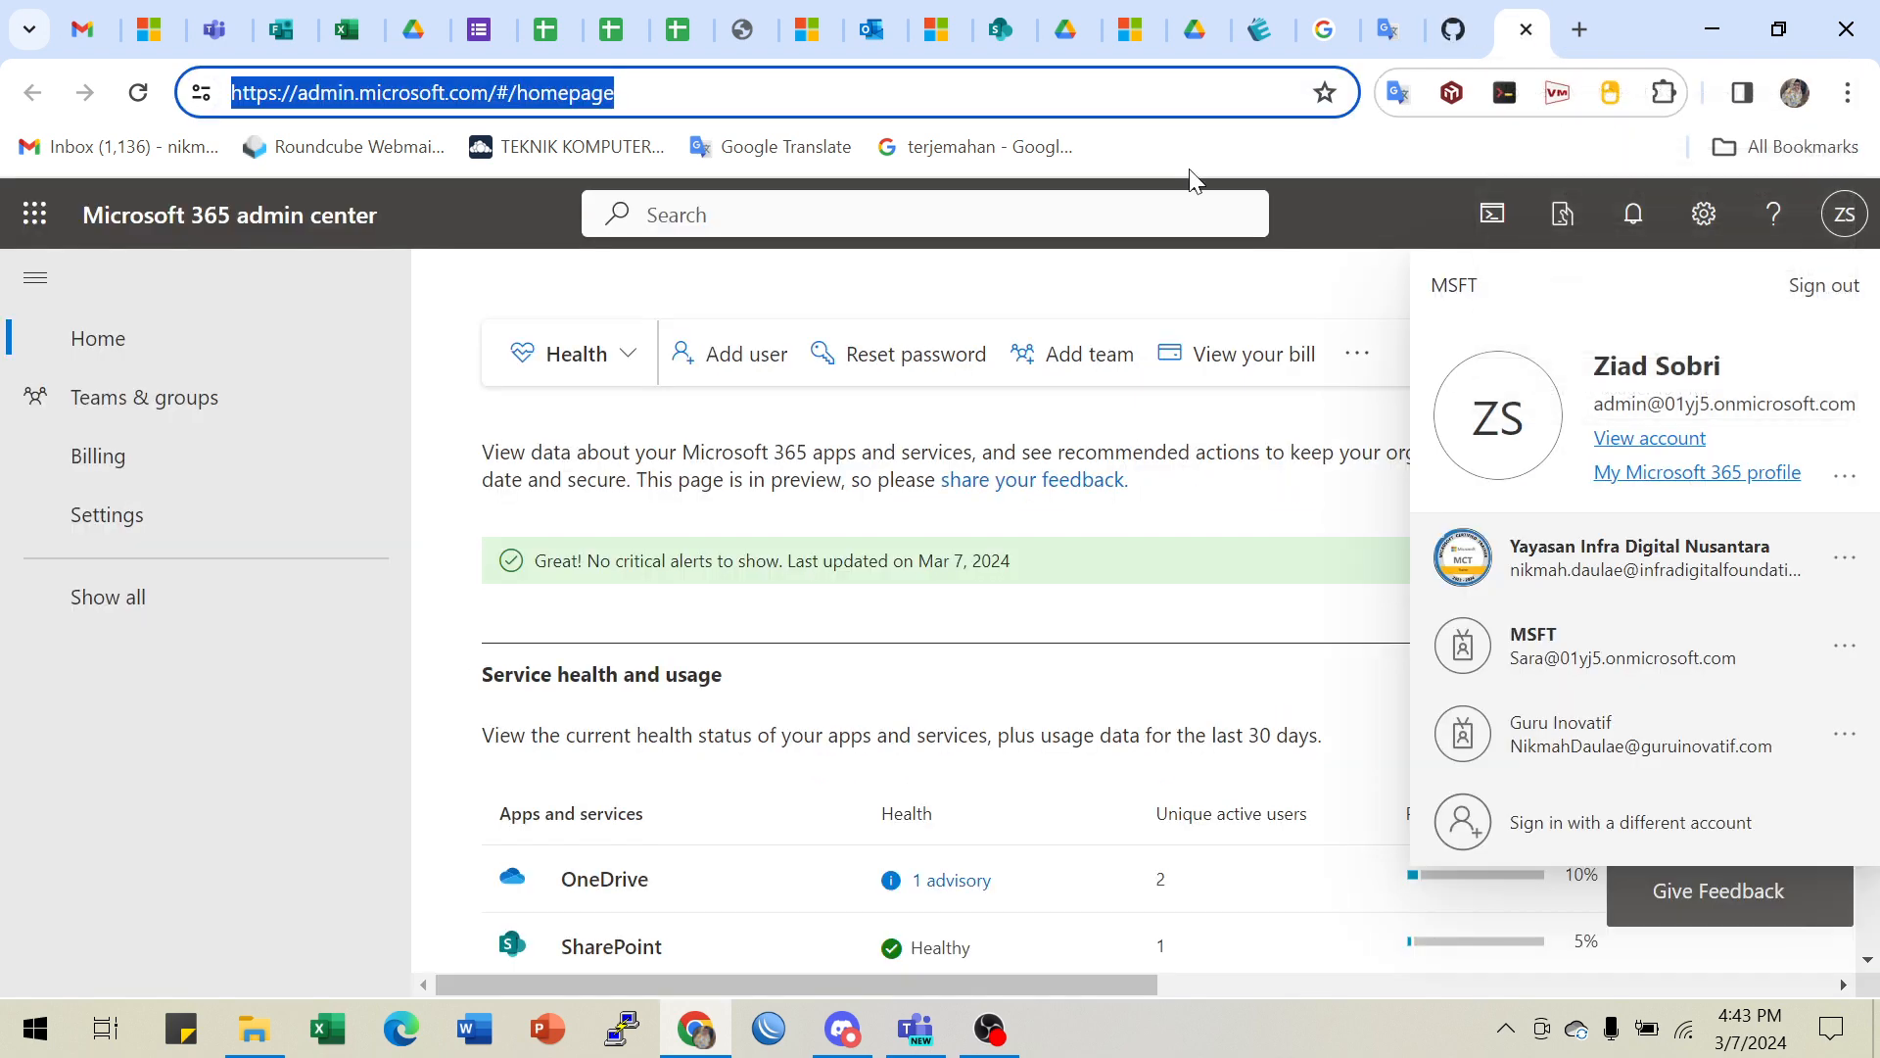
- Close the account panel and open then close the Microsoft 365 app launcher
click(39, 283)
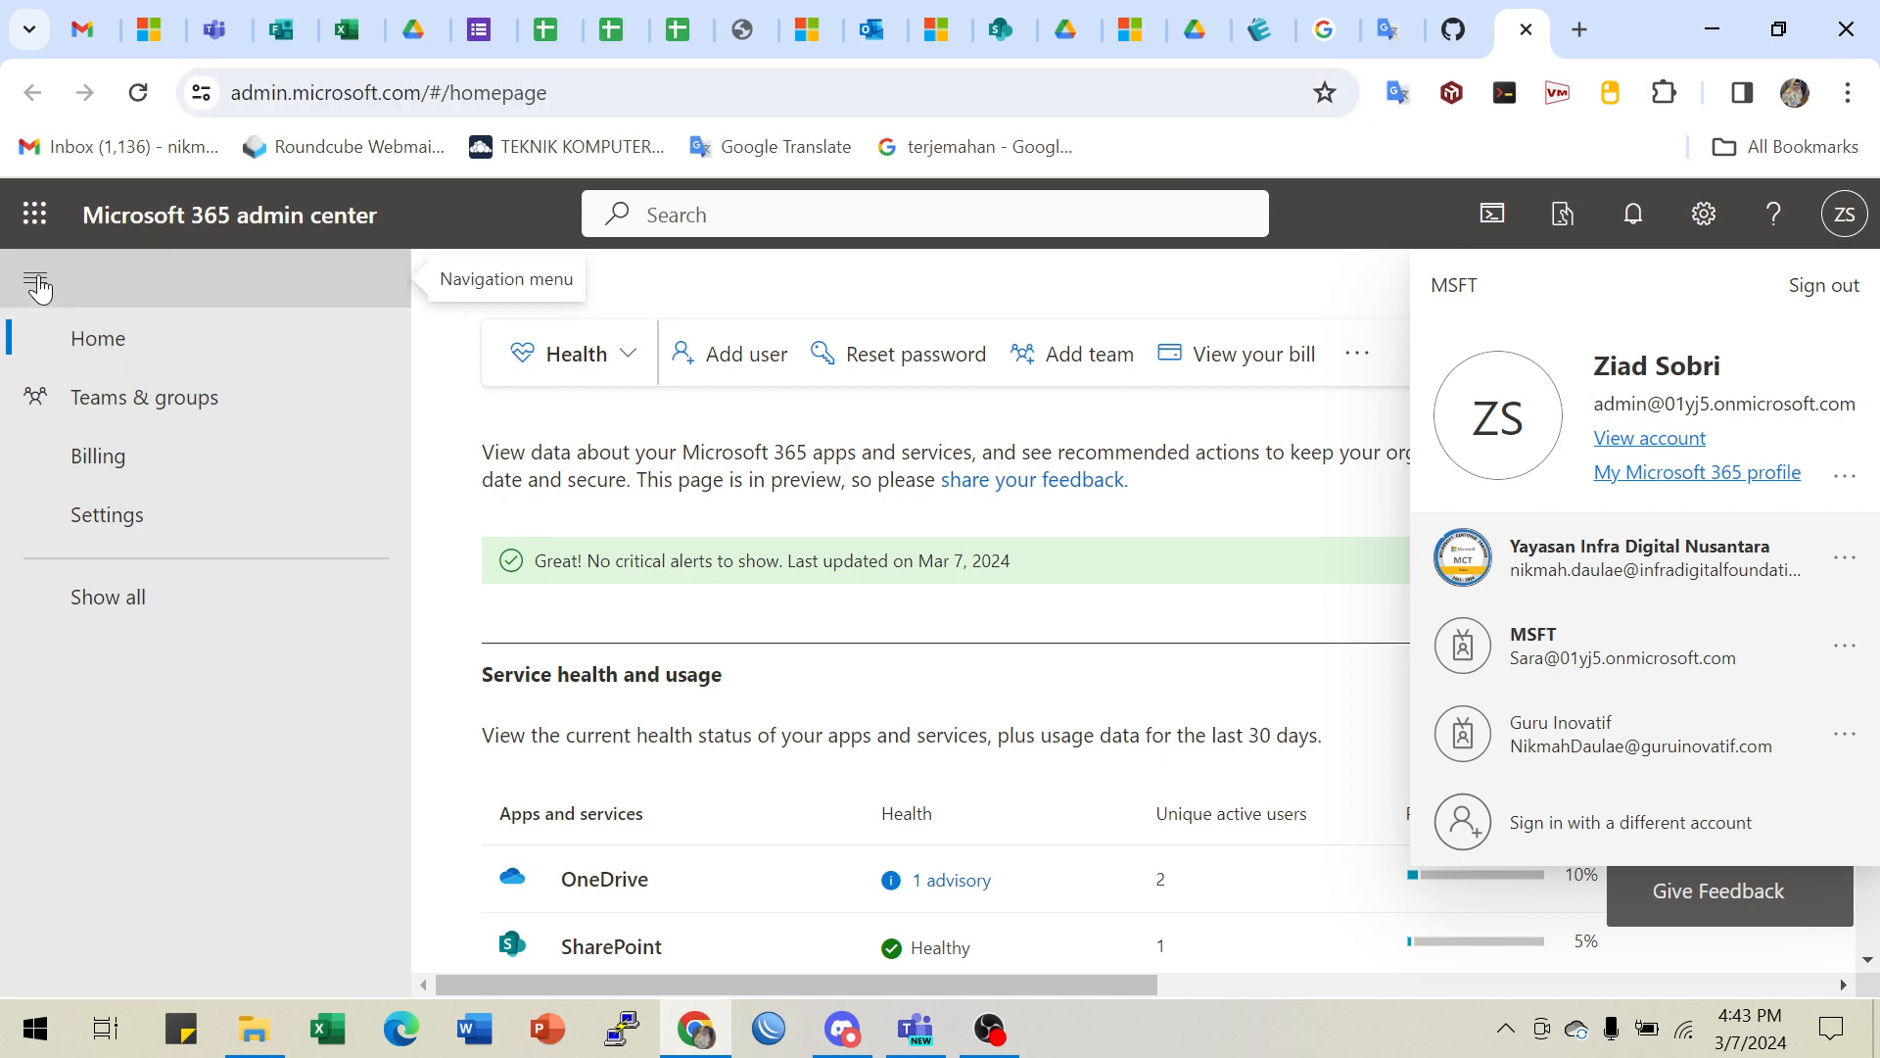
click(37, 283)
click(37, 283)
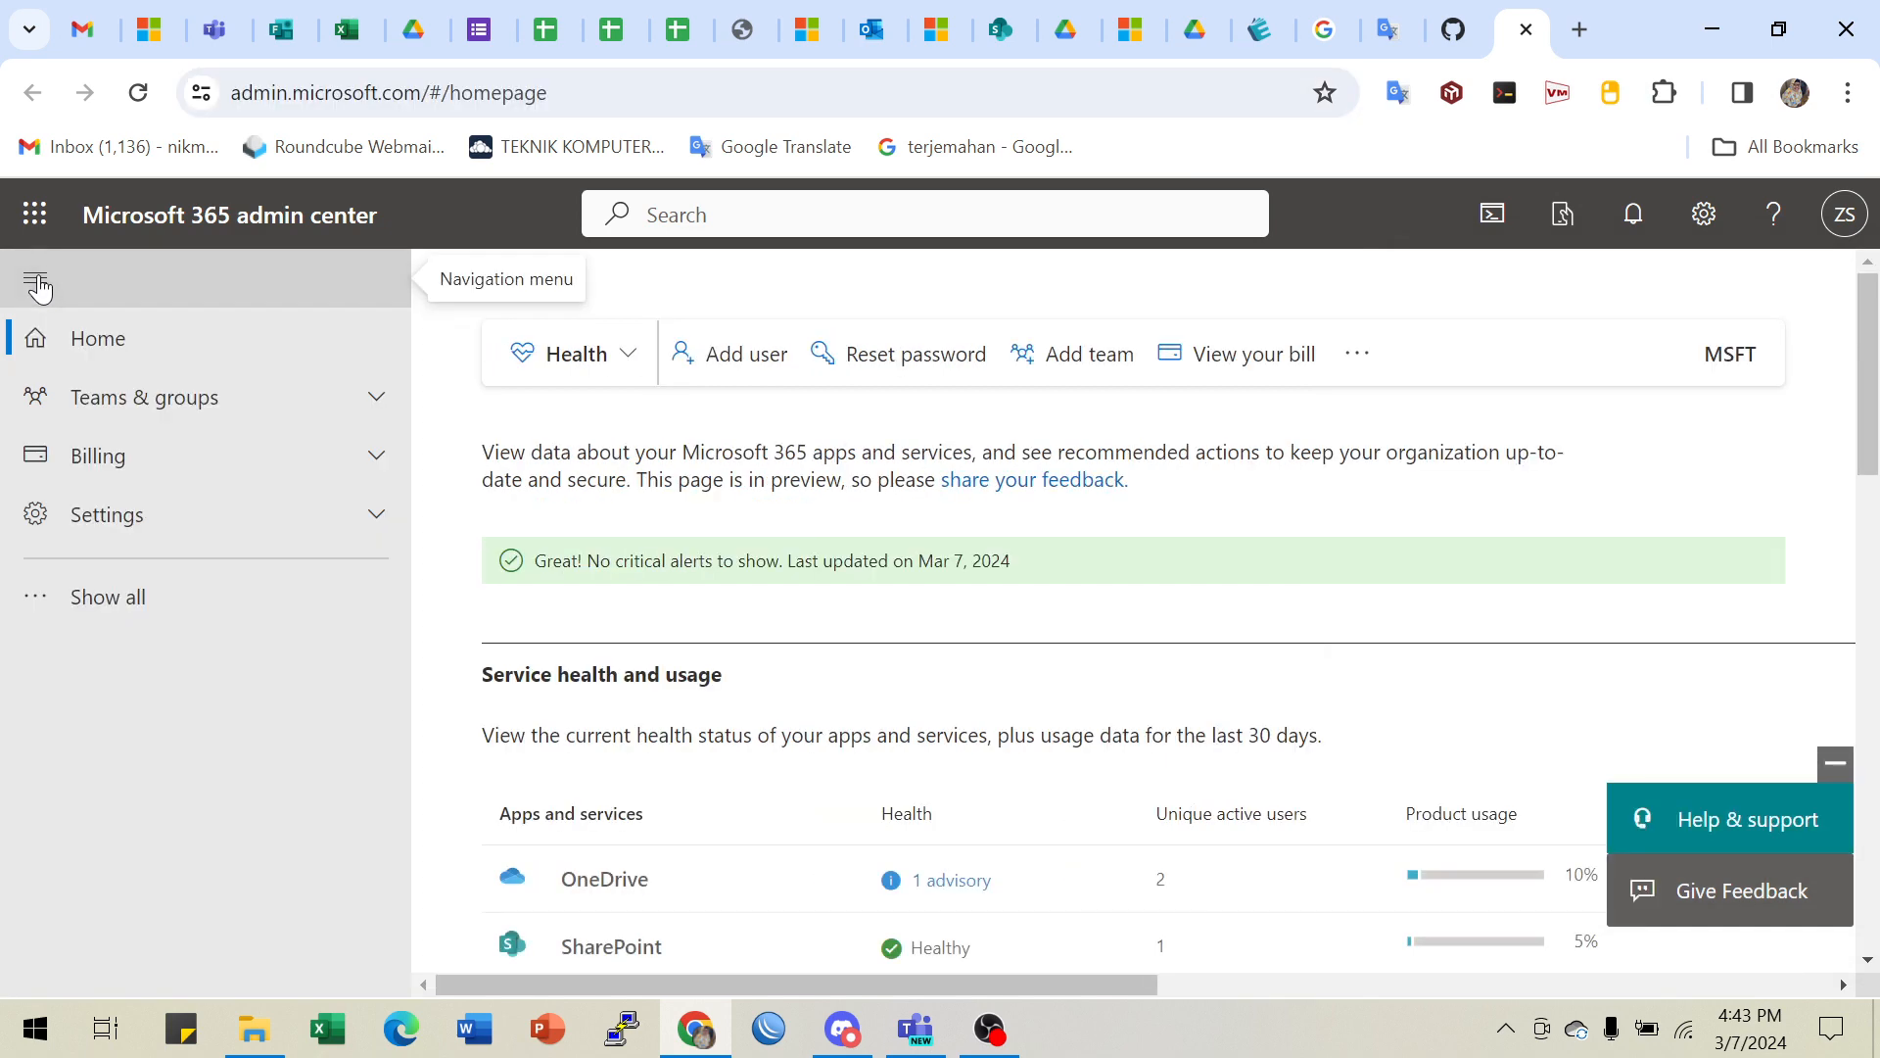
click(35, 221)
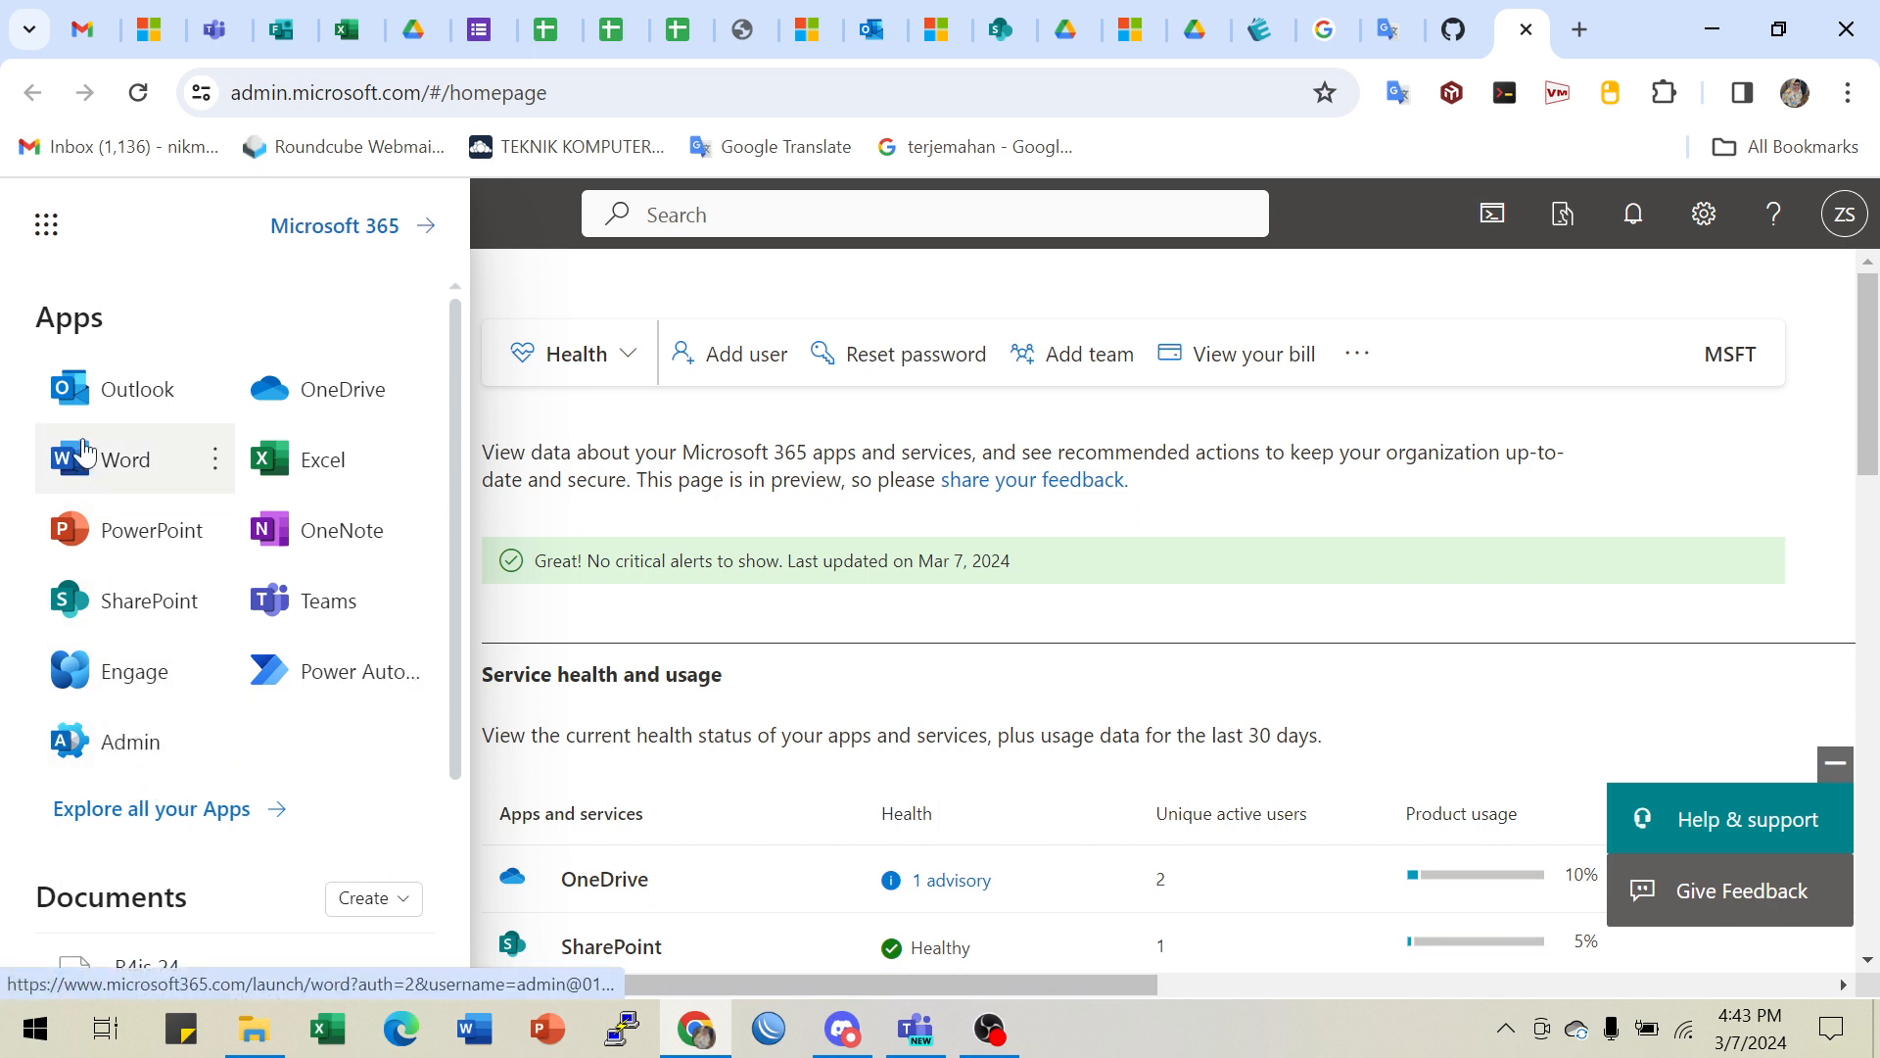
click(45, 226)
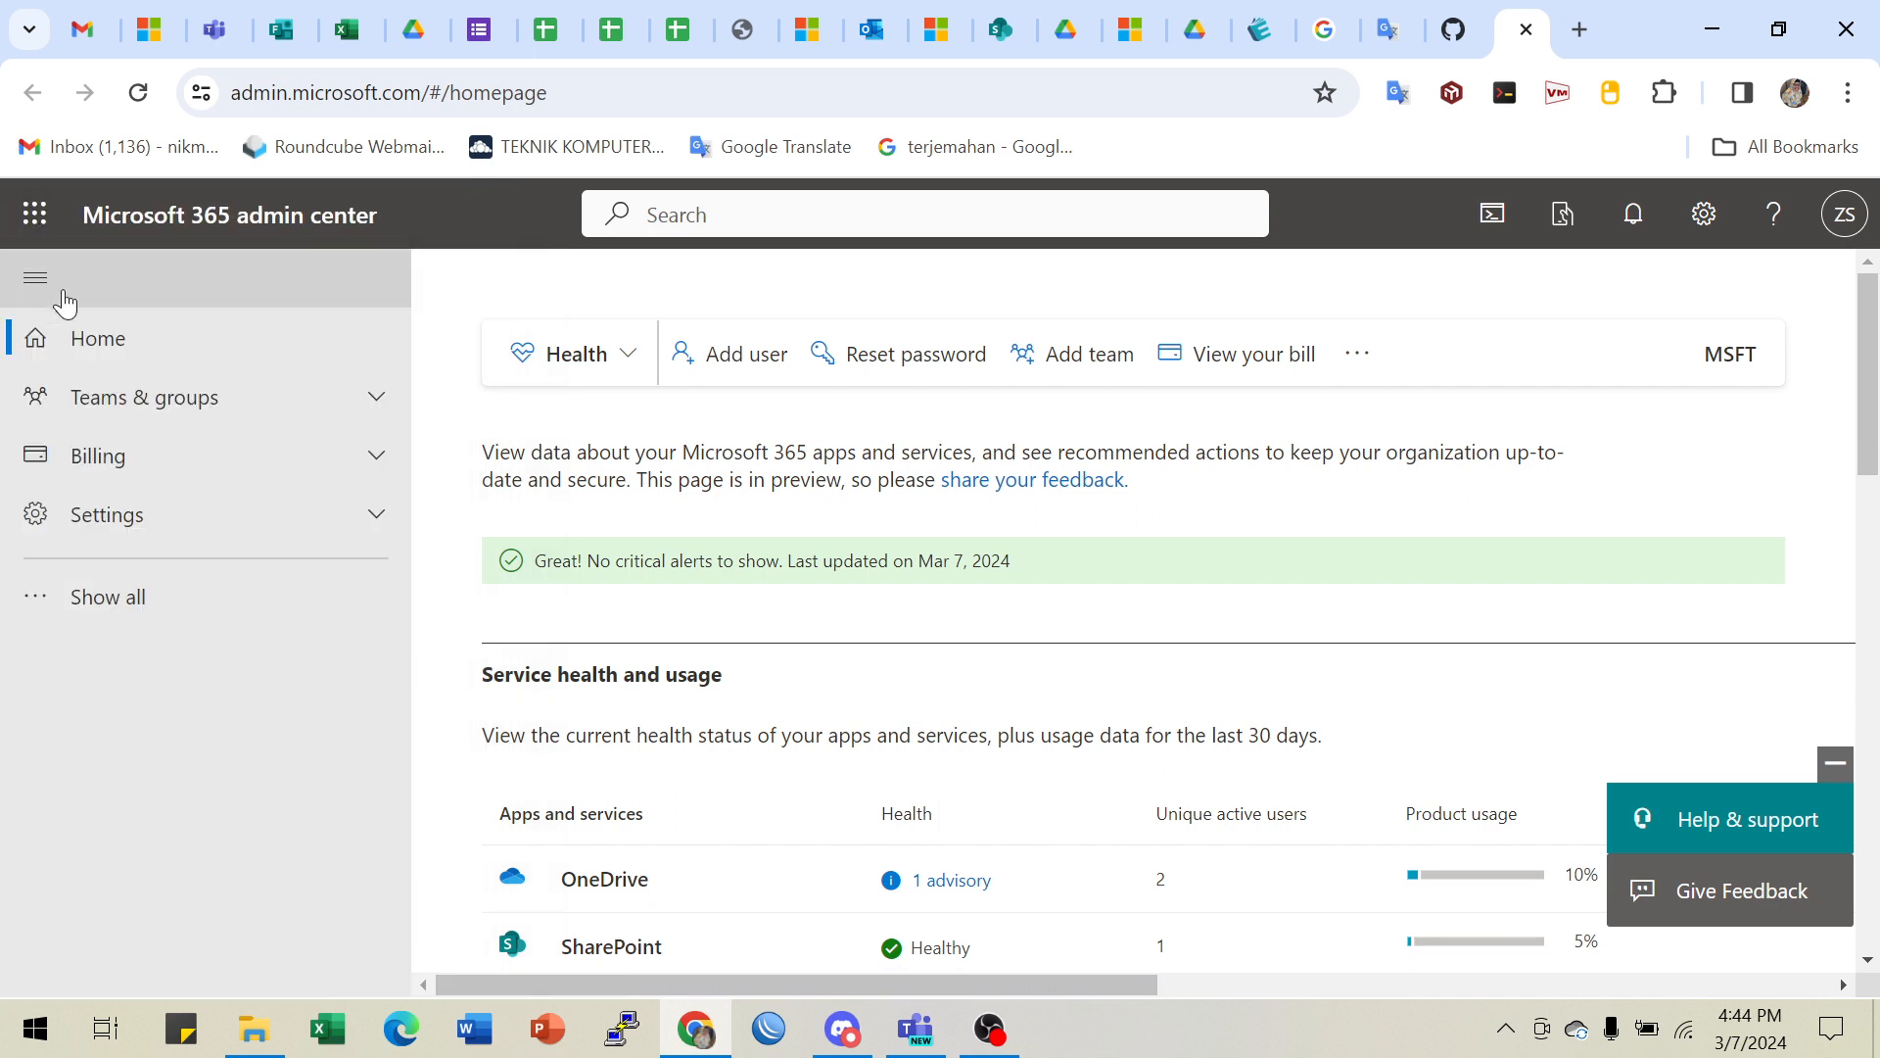
- Show all navigation sections and scroll down to Admin centers
click(86, 597)
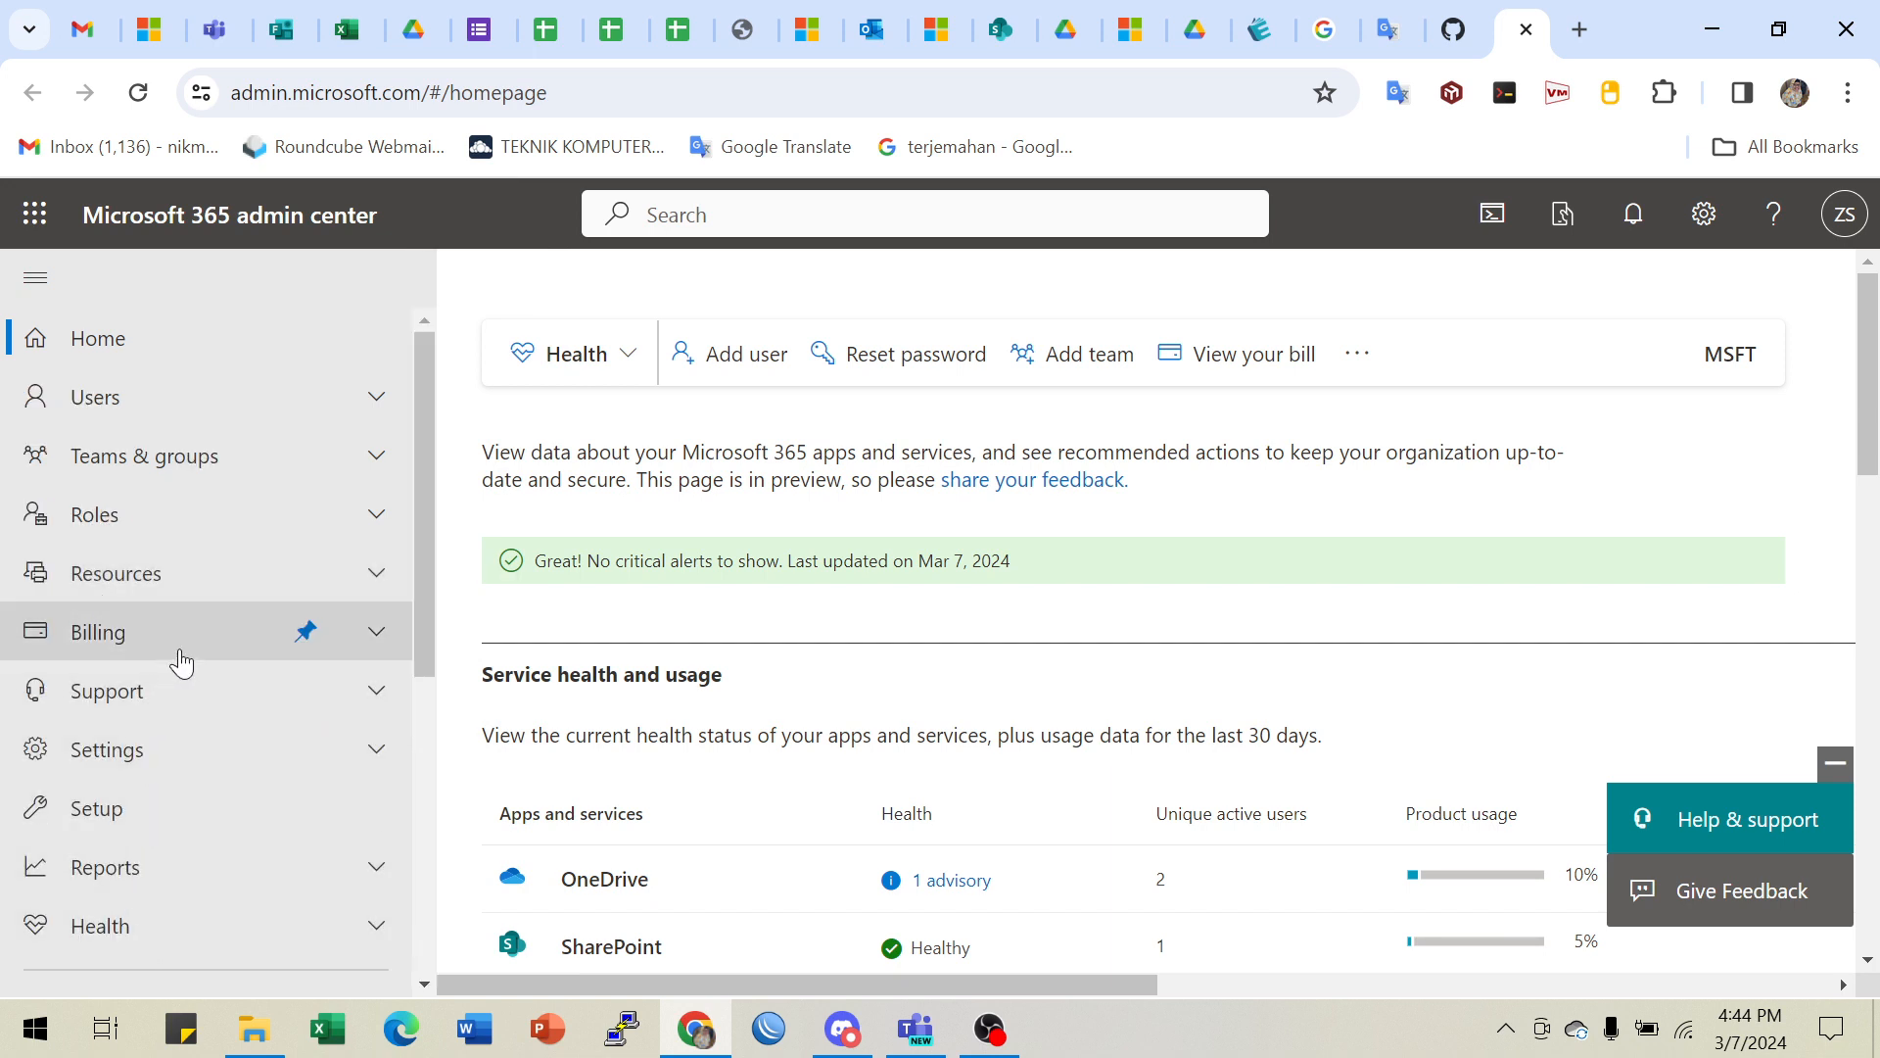
scroll(181, 663, down, 3)
scroll(168, 686, down, 3)
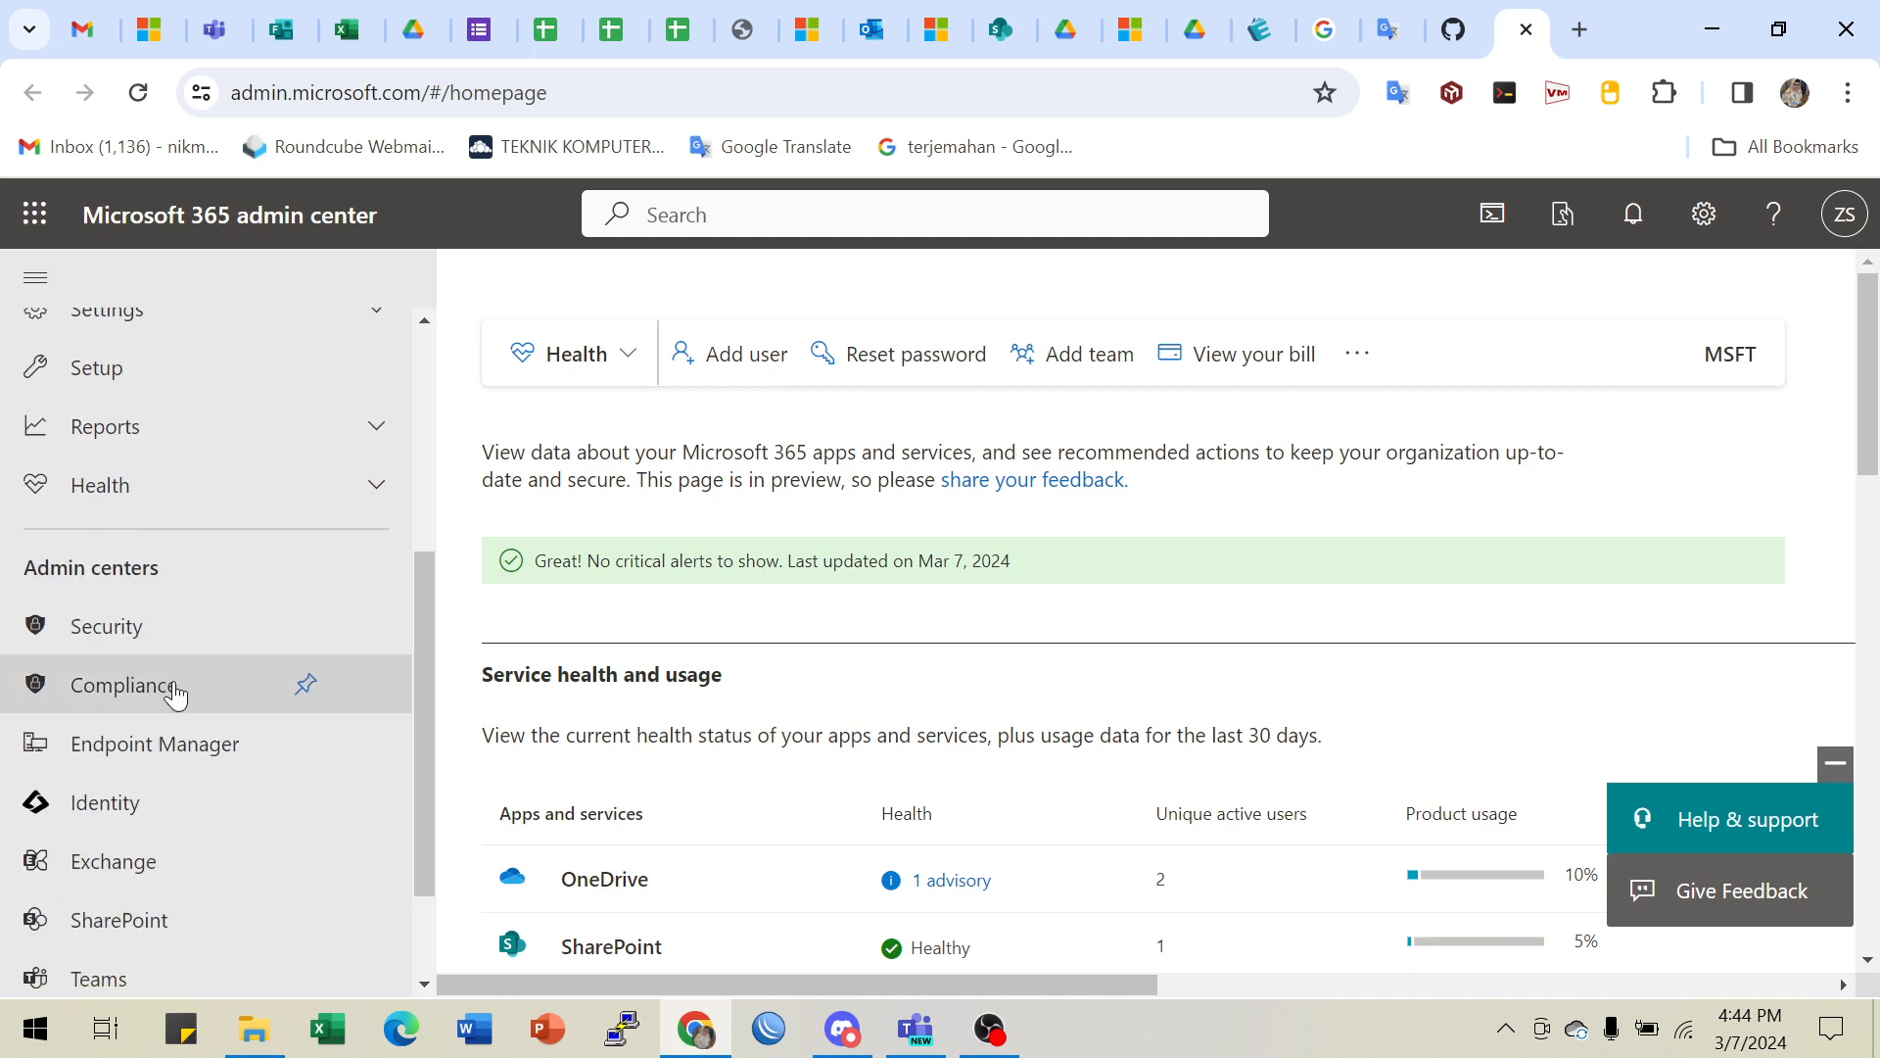
scroll(117, 764, up, 5)
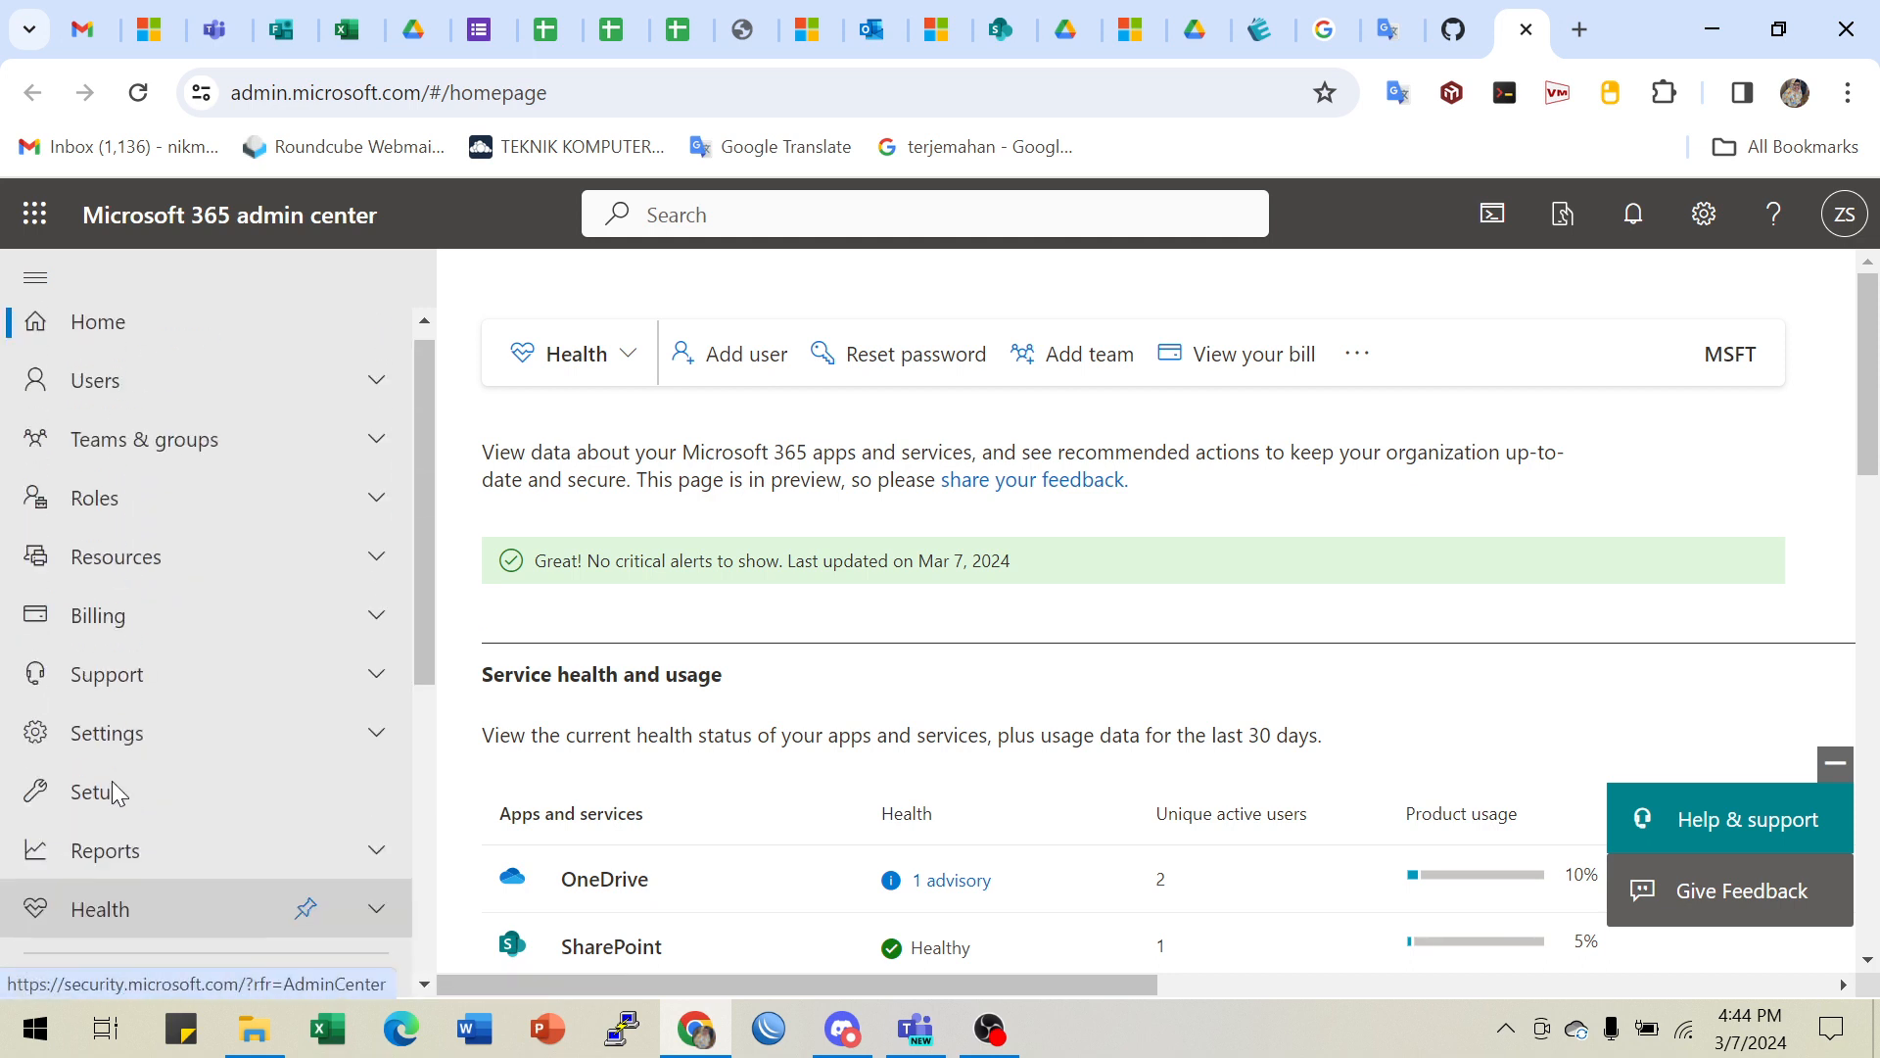
scroll(110, 734, down, 5)
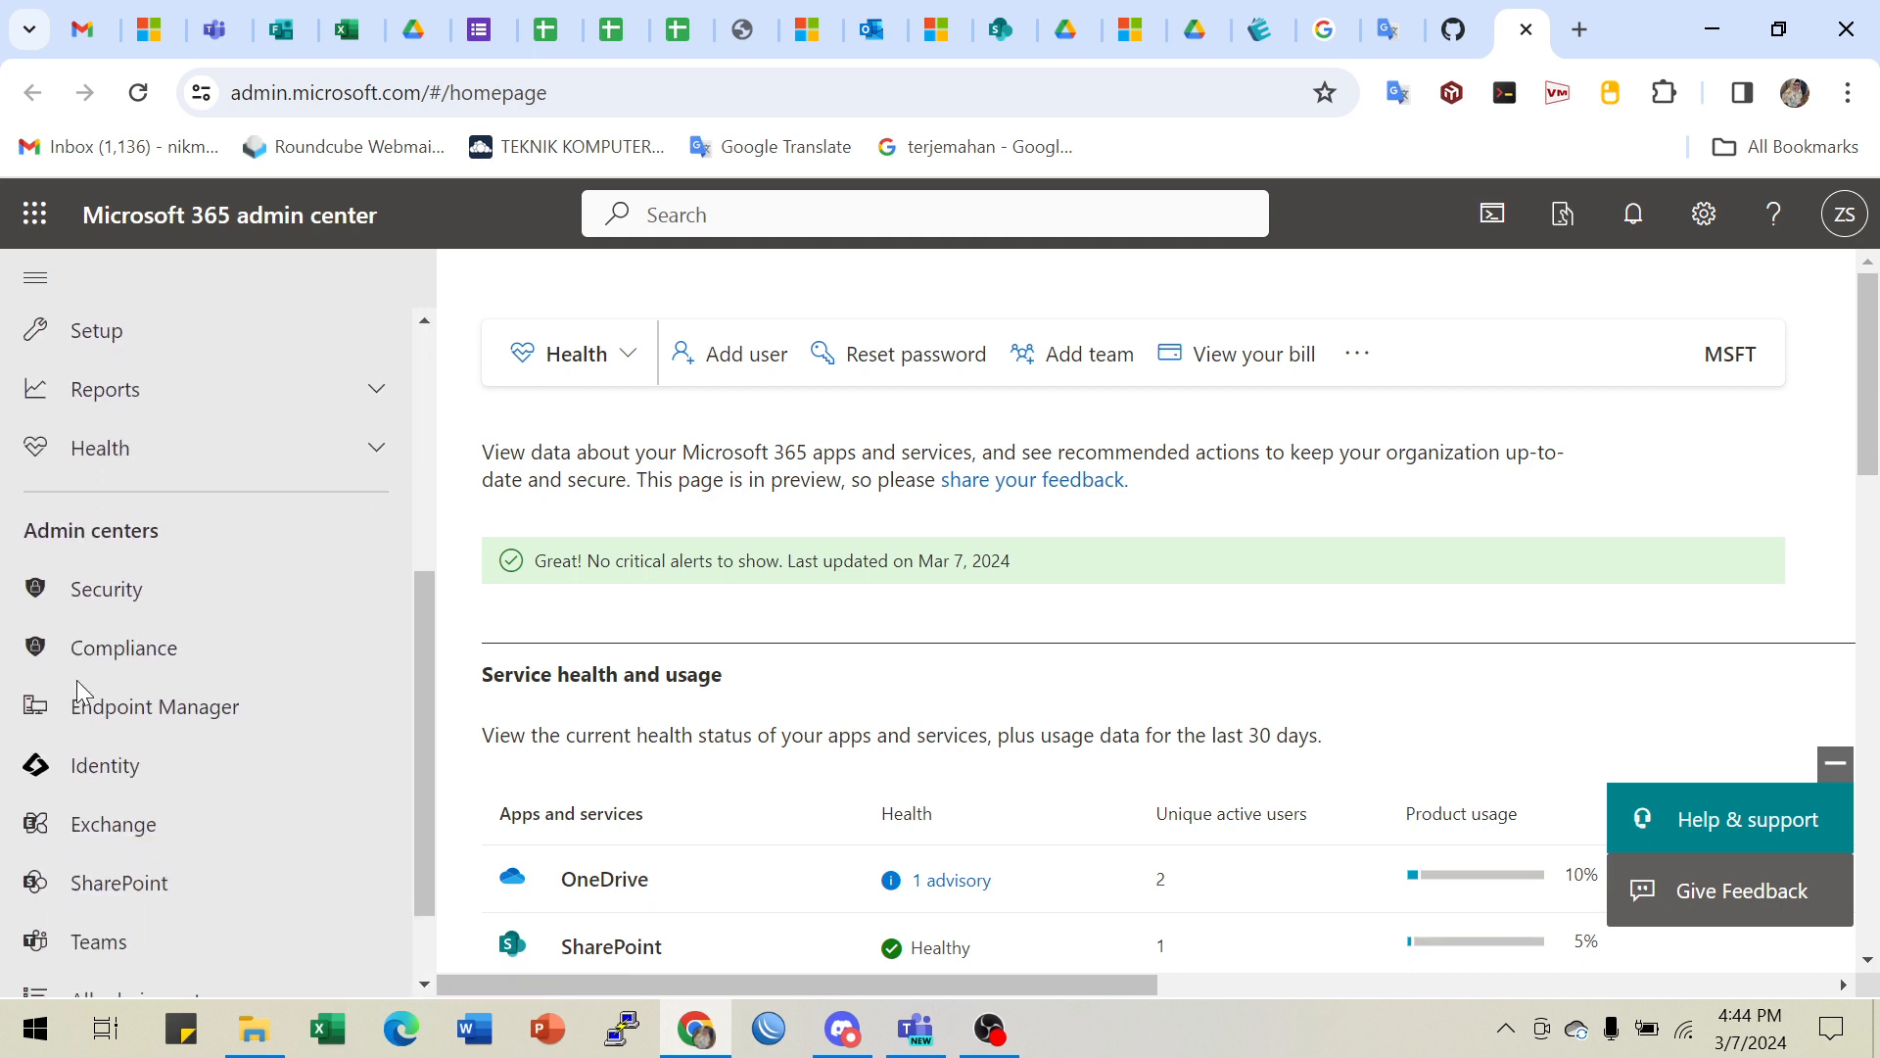
scroll(164, 812, down, 1)
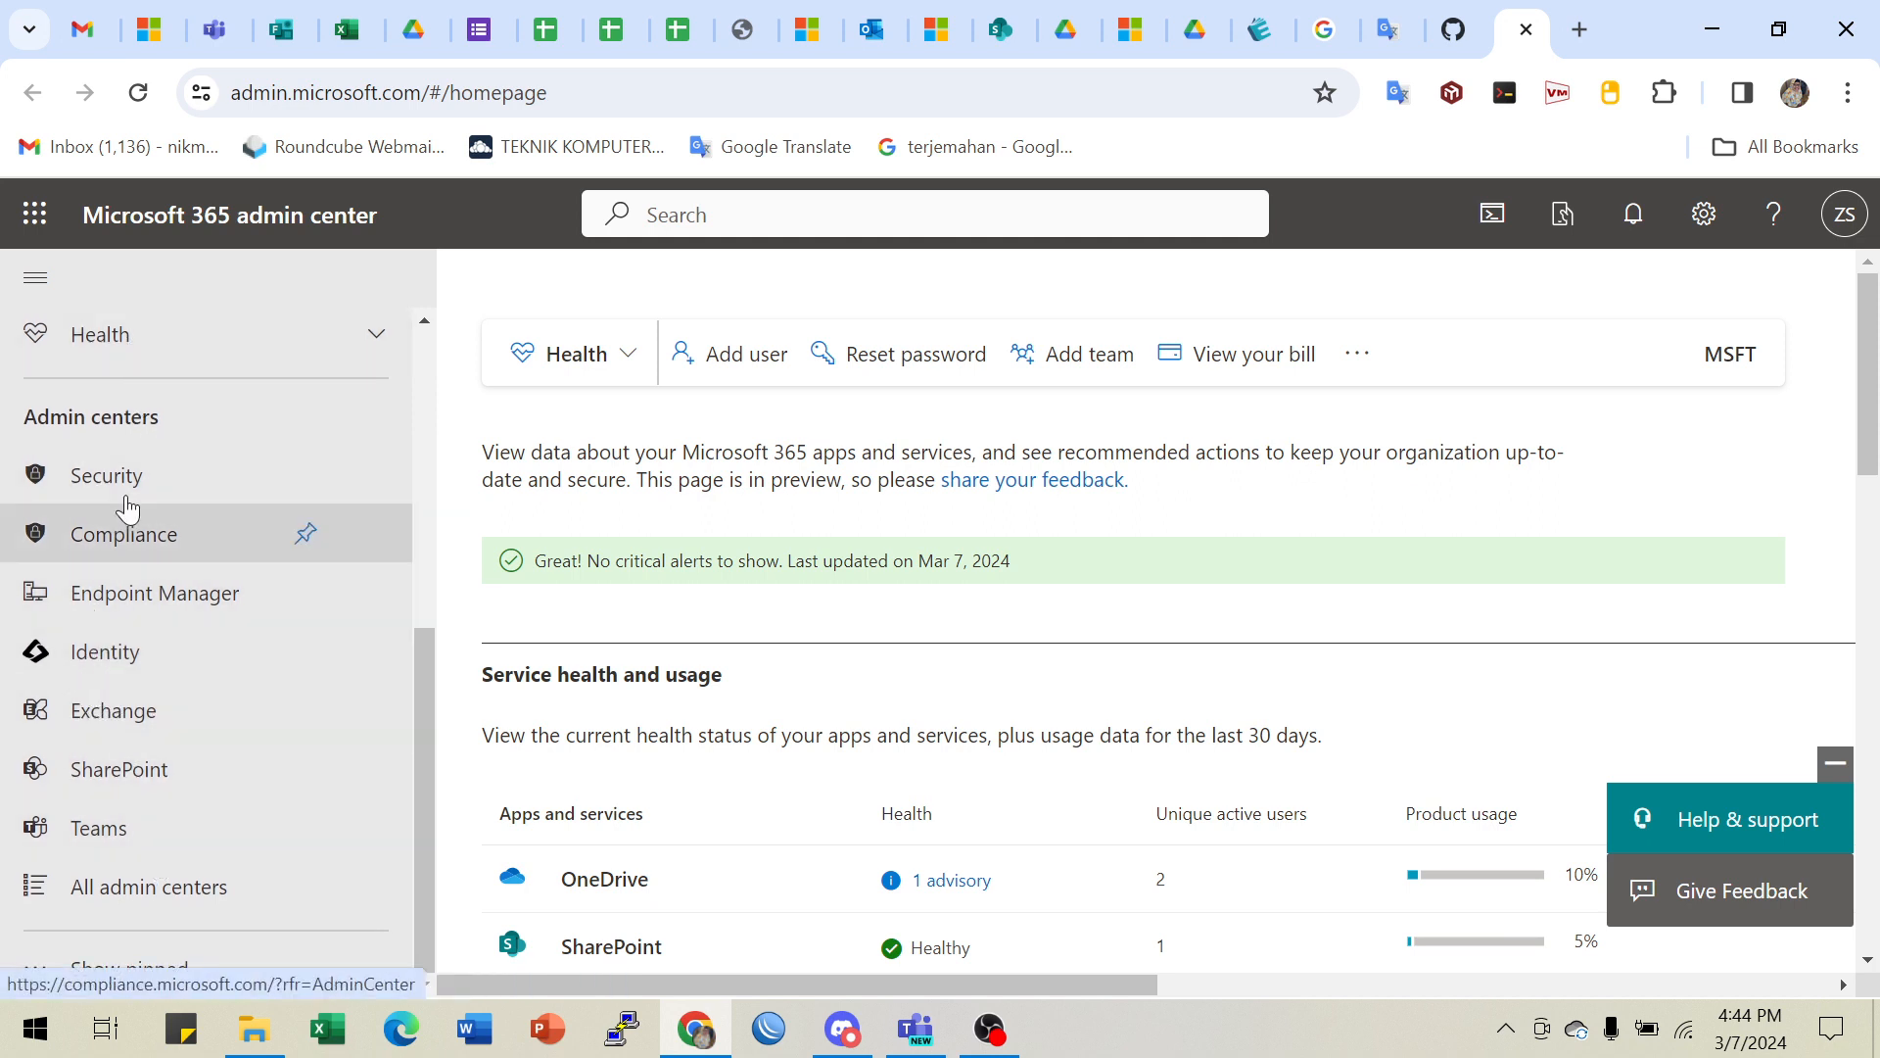
- Open the Identity admin center in a new tab, signing in with the tenant admin account
click(95, 662)
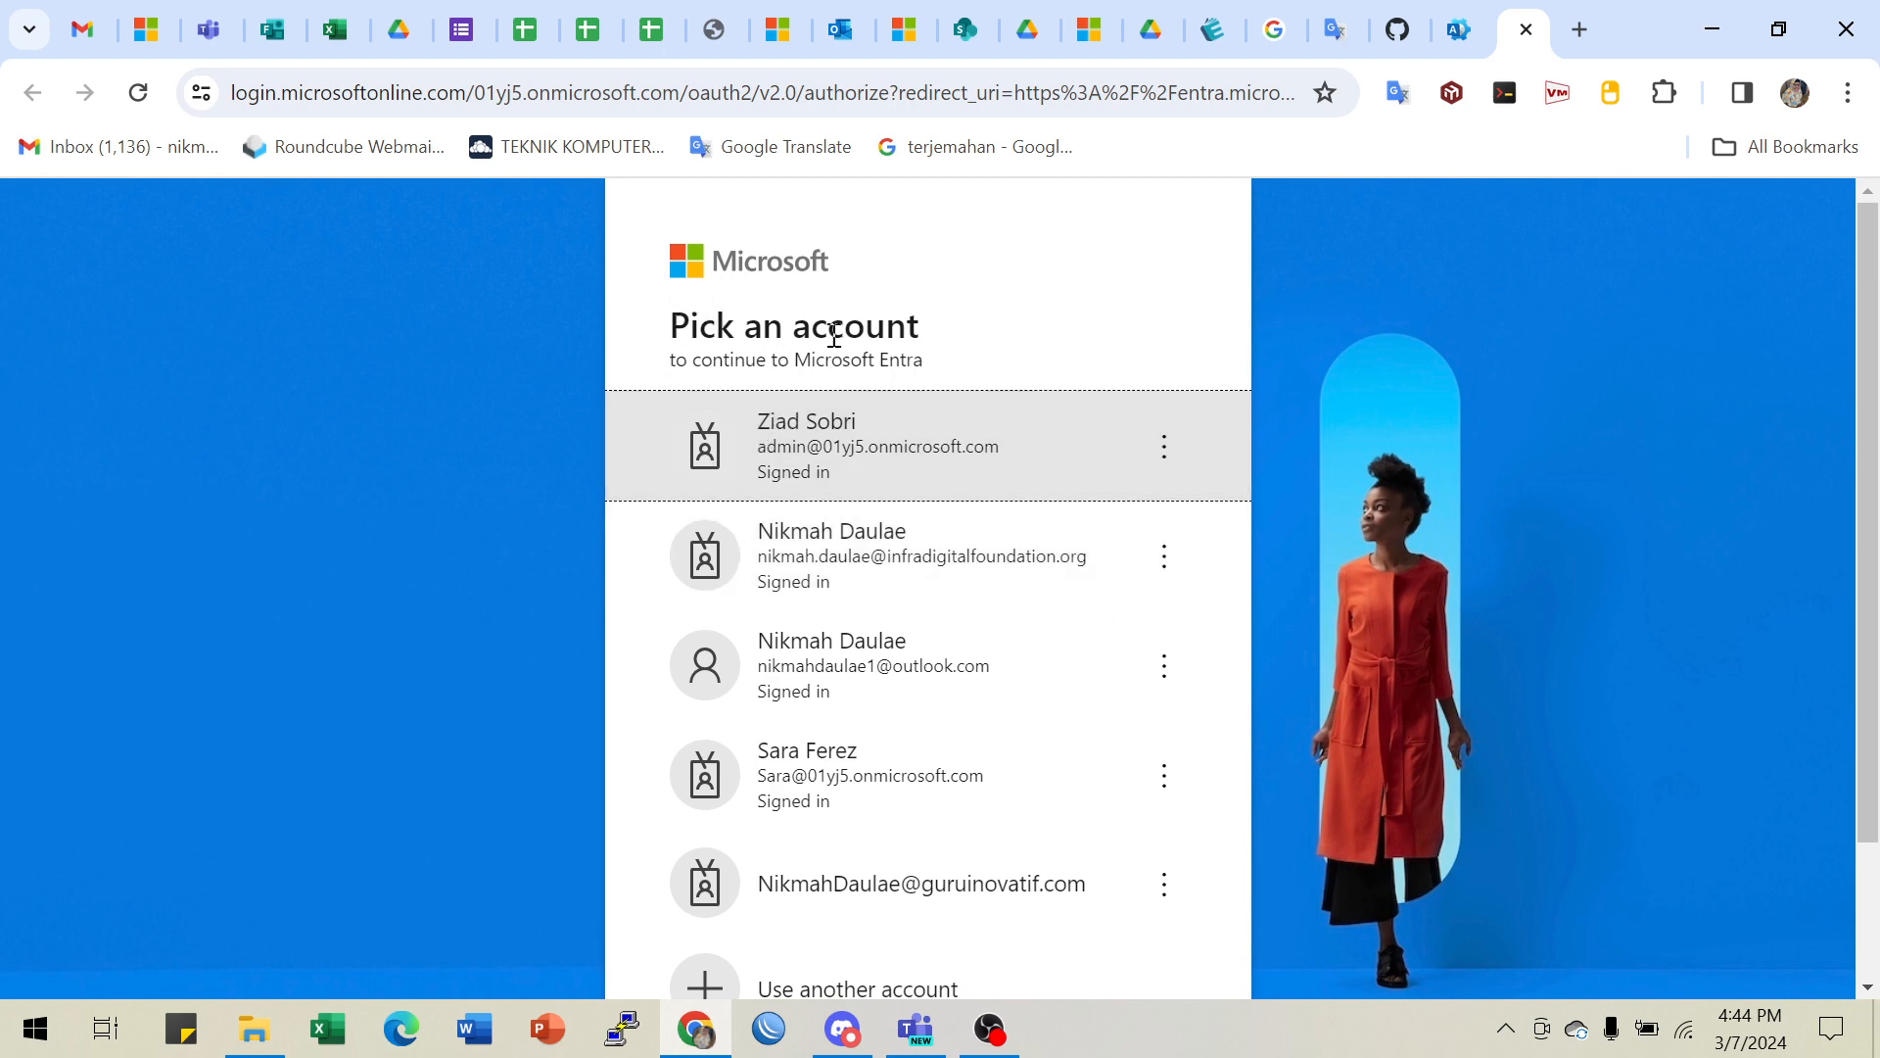
click(818, 460)
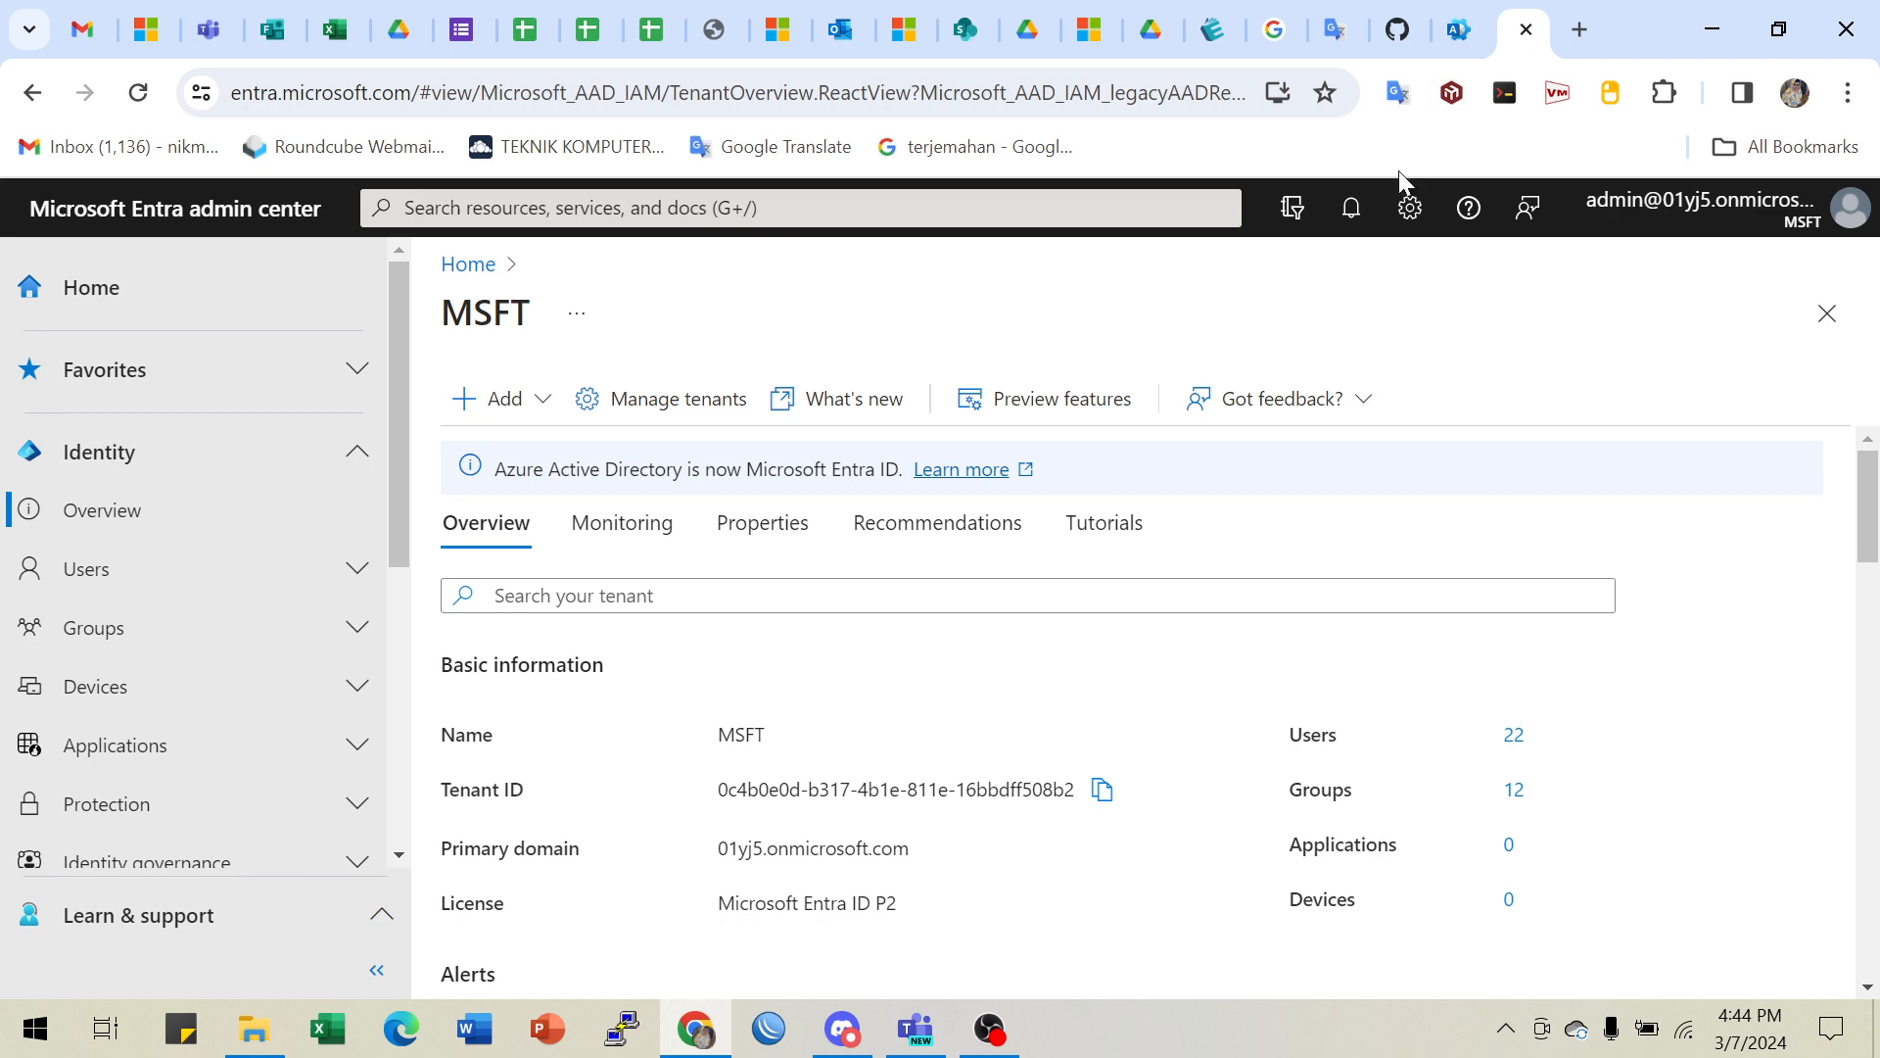
click(1452, 33)
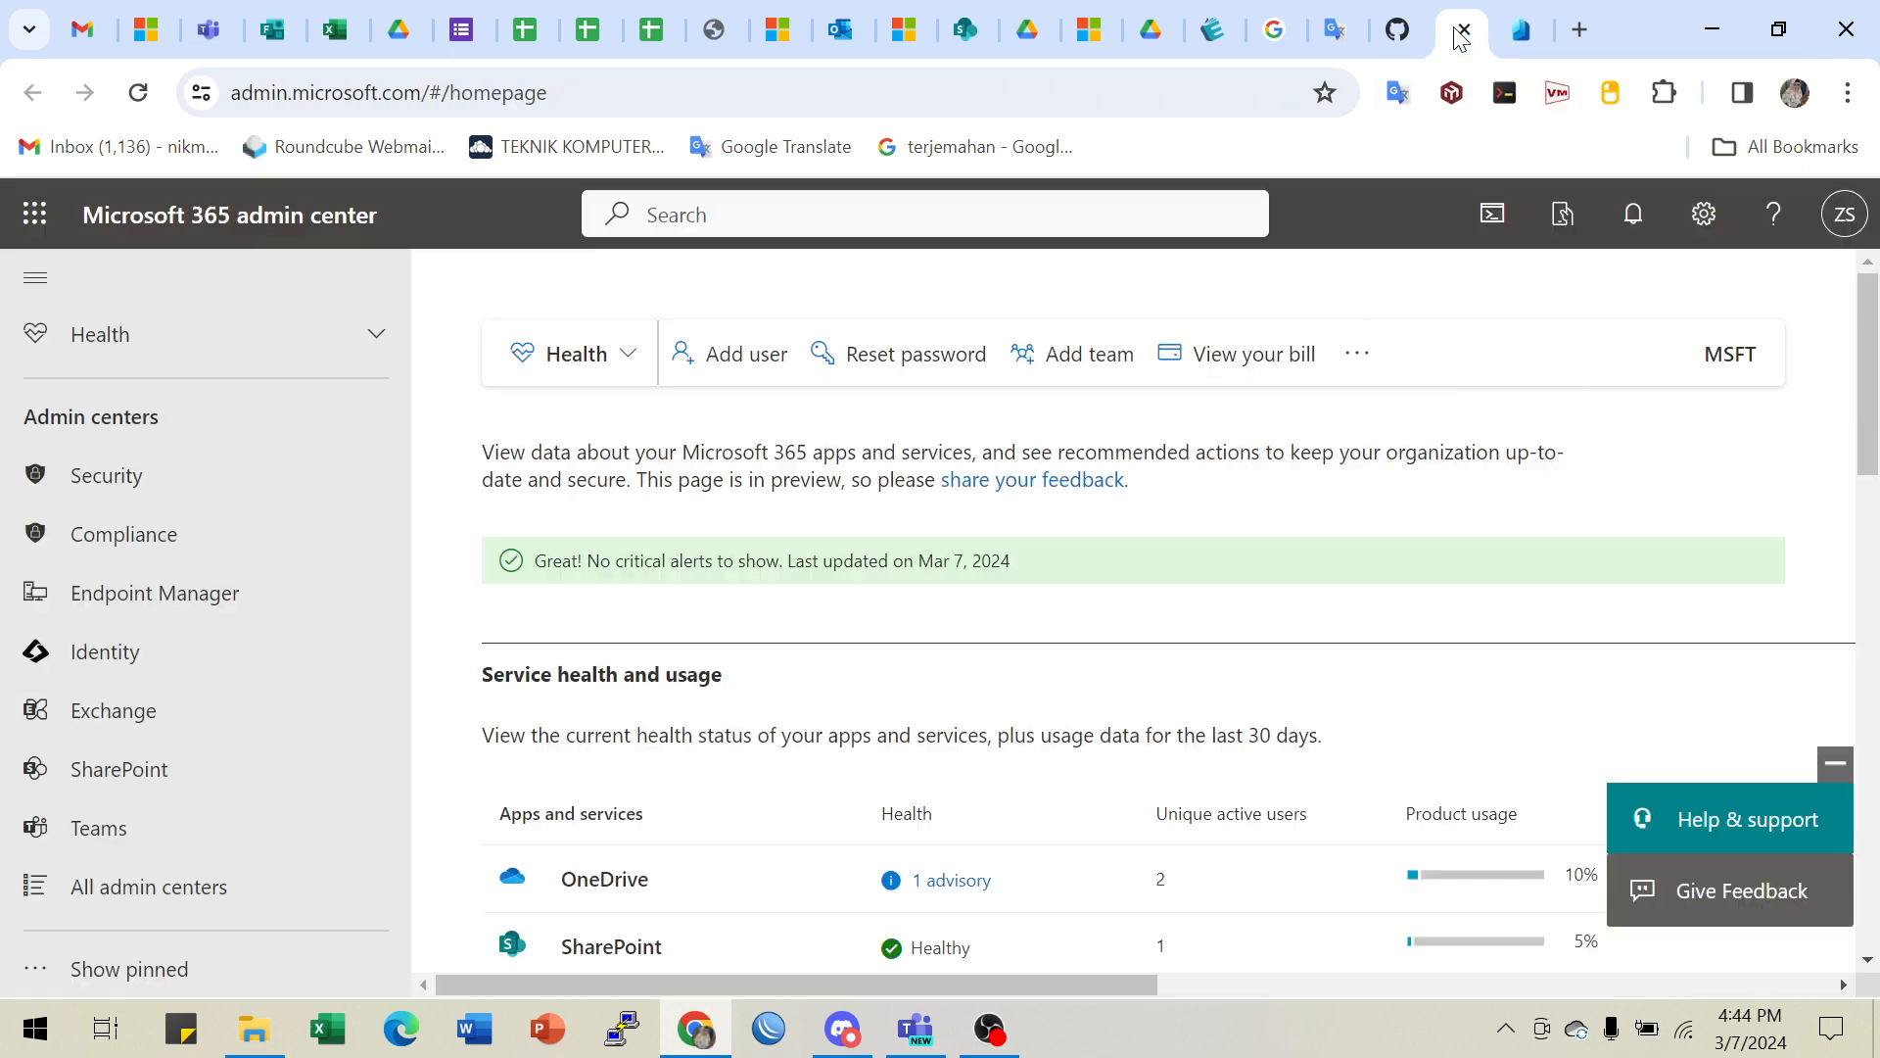
click(1394, 35)
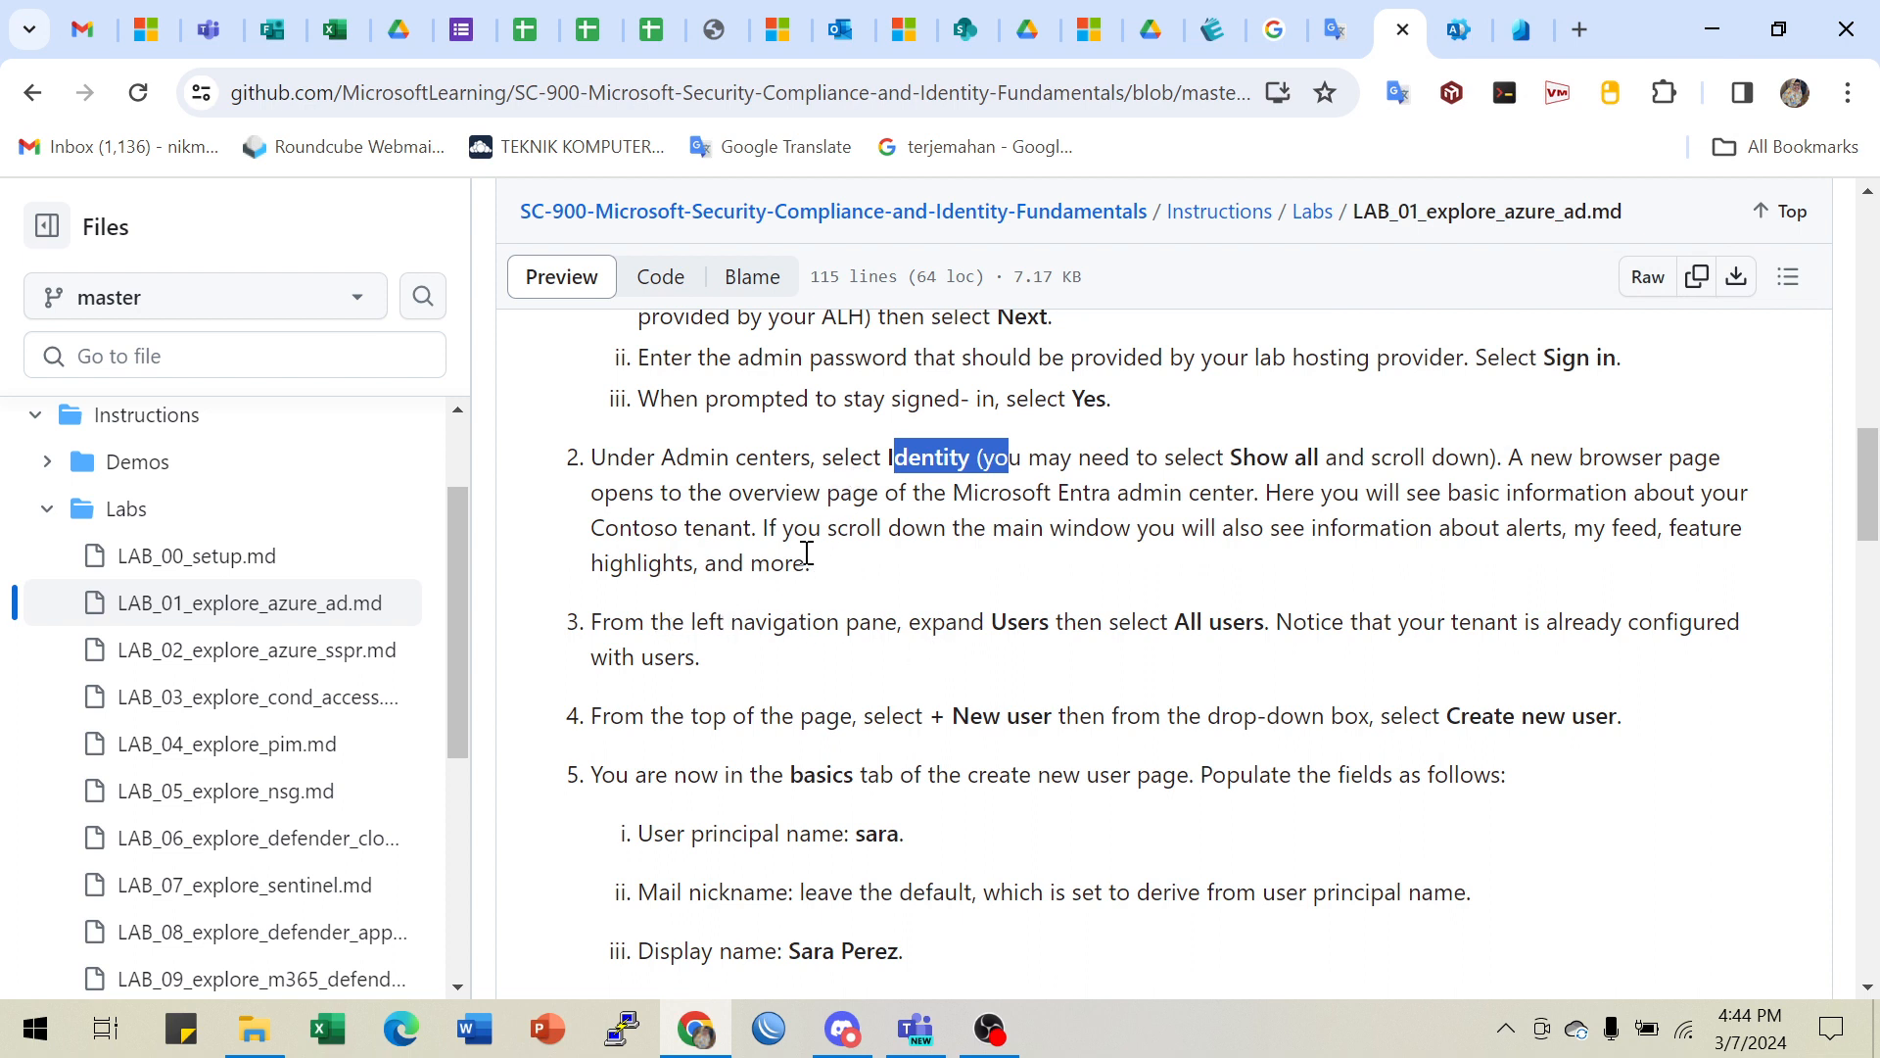
- Reread lab steps 3 and 4, highlighting All users, New user and Create new user
drag(734, 622, 1252, 627)
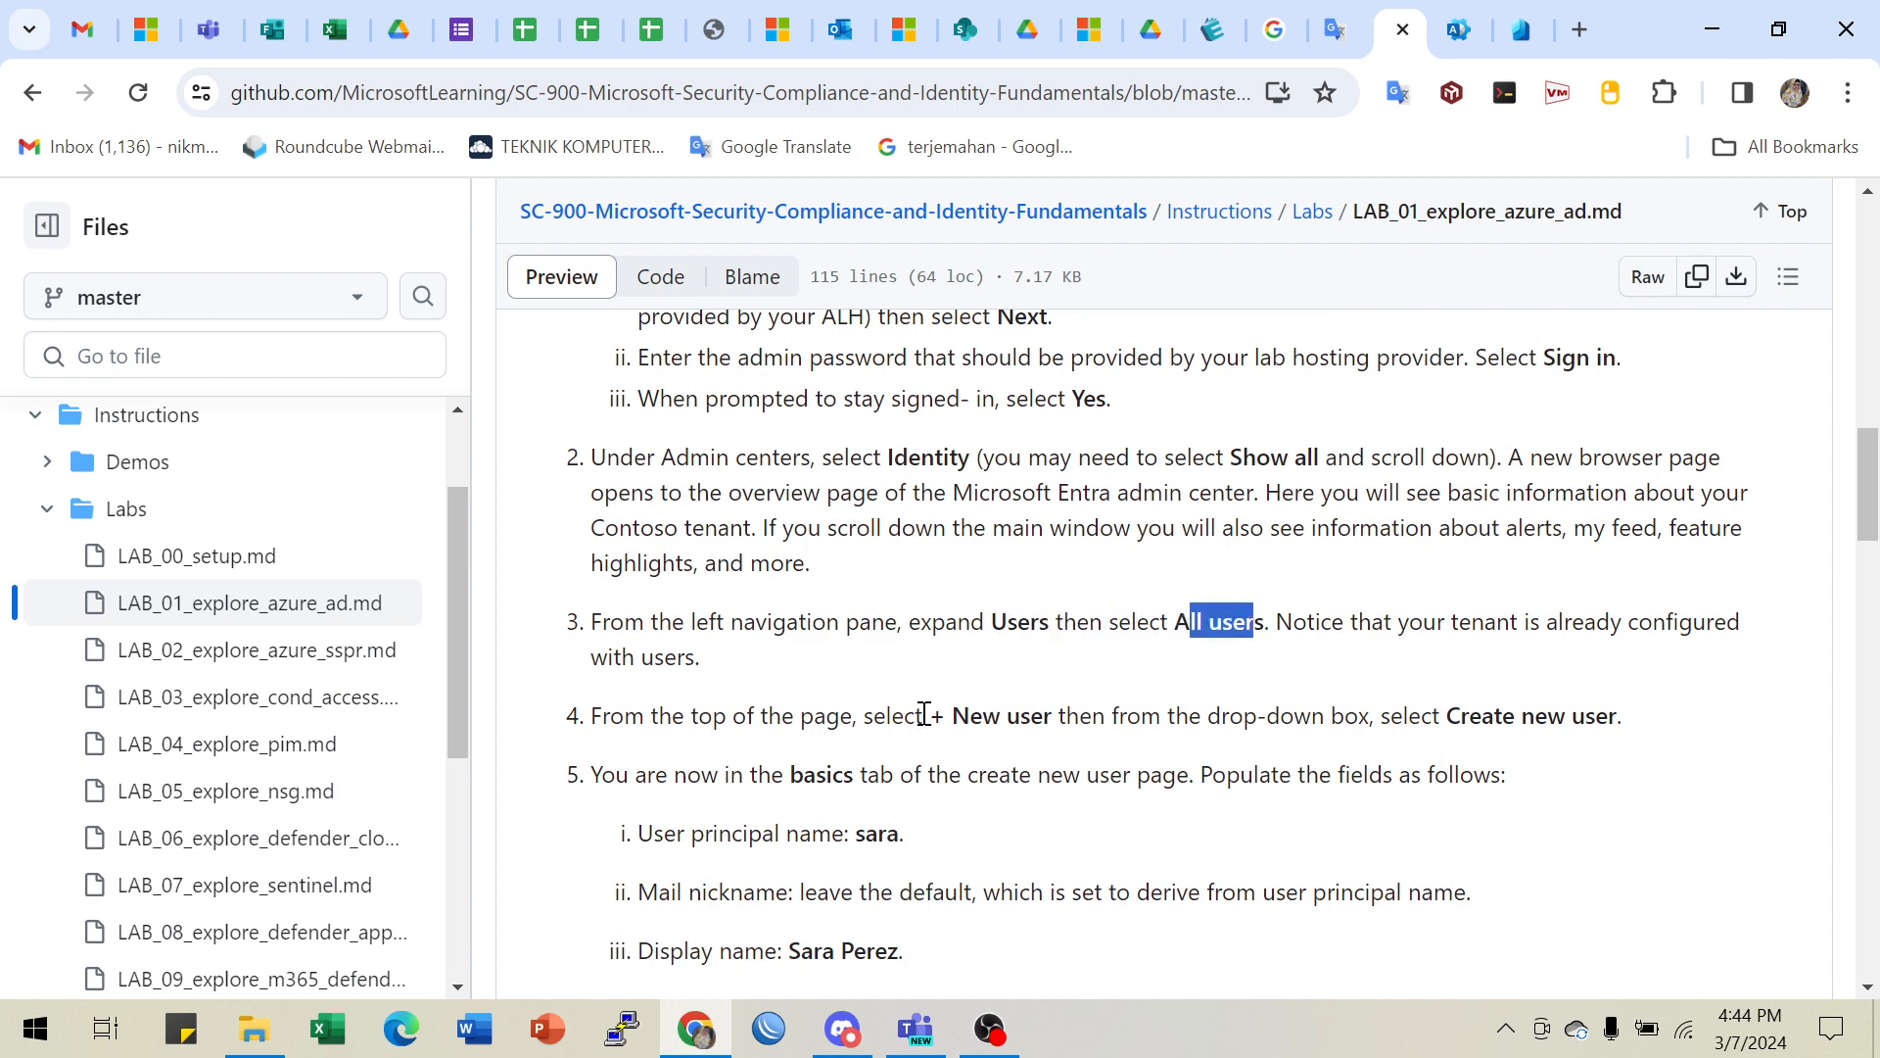
drag(927, 715, 1071, 714)
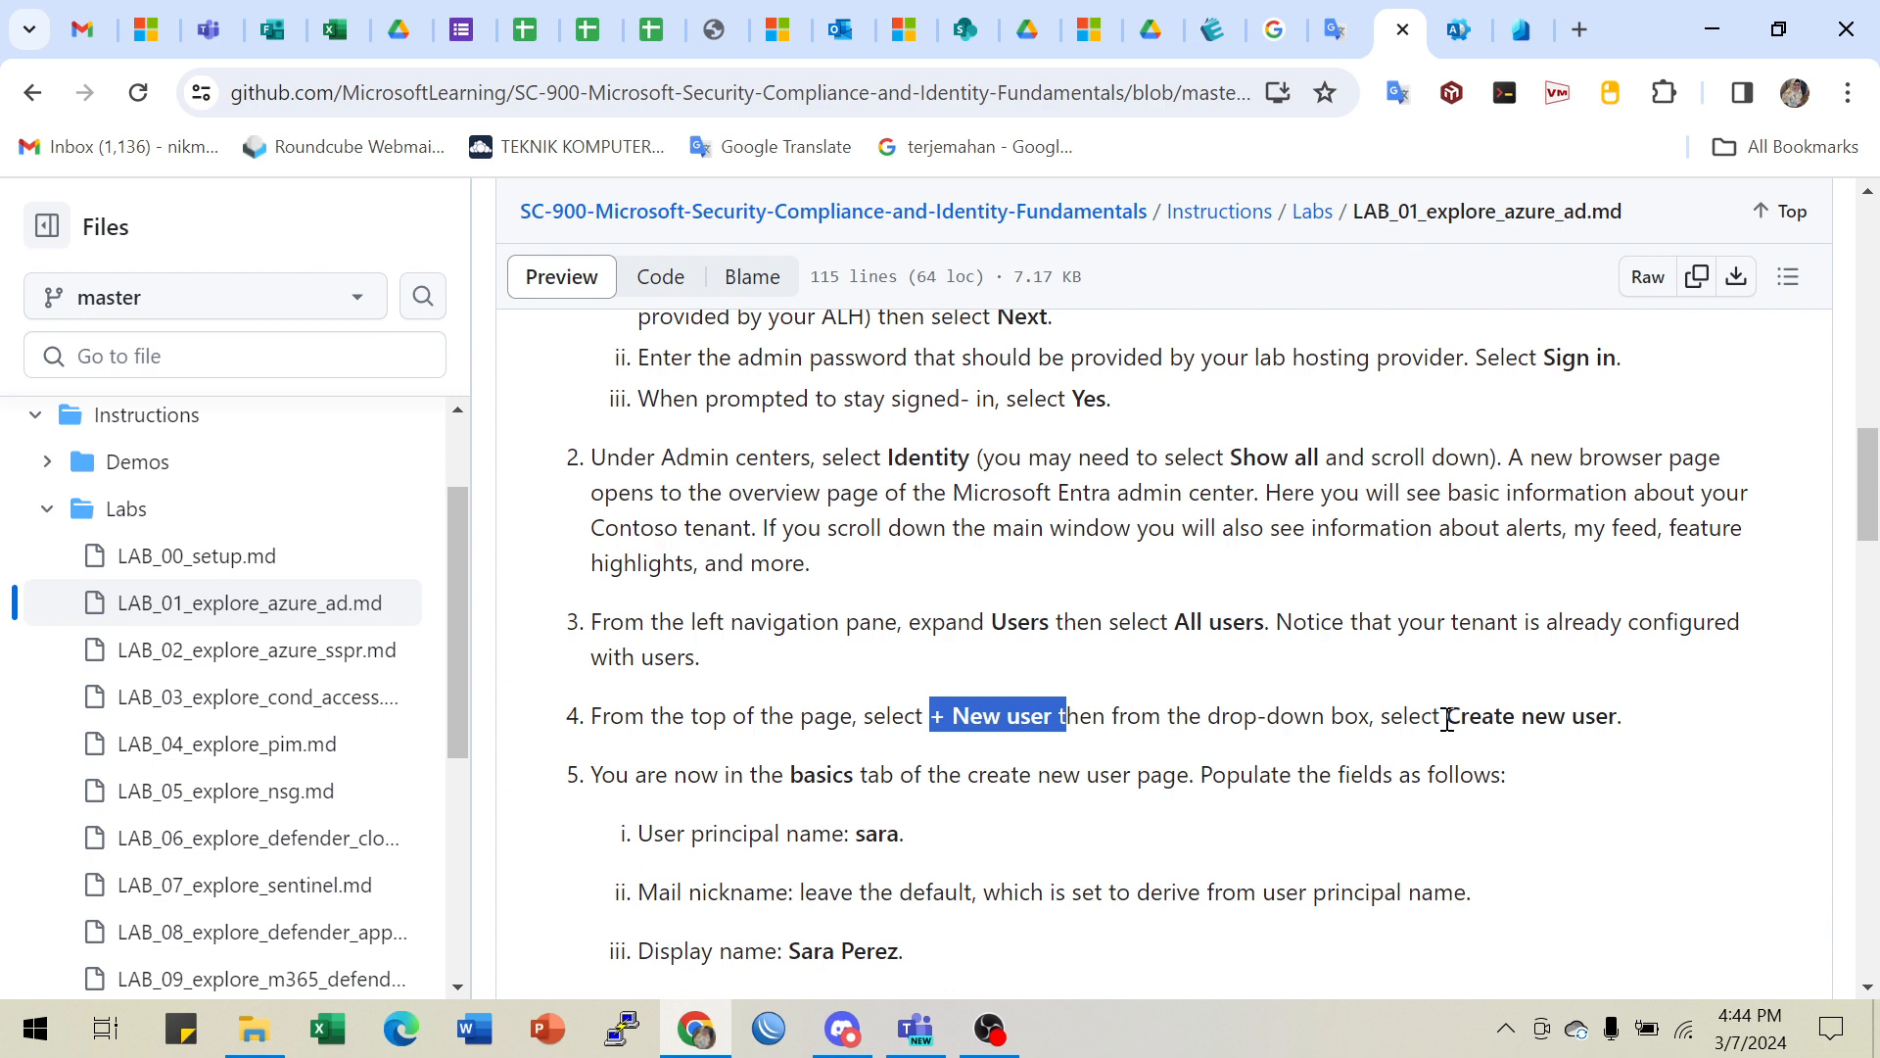
drag(1448, 720, 1629, 720)
click(1031, 623)
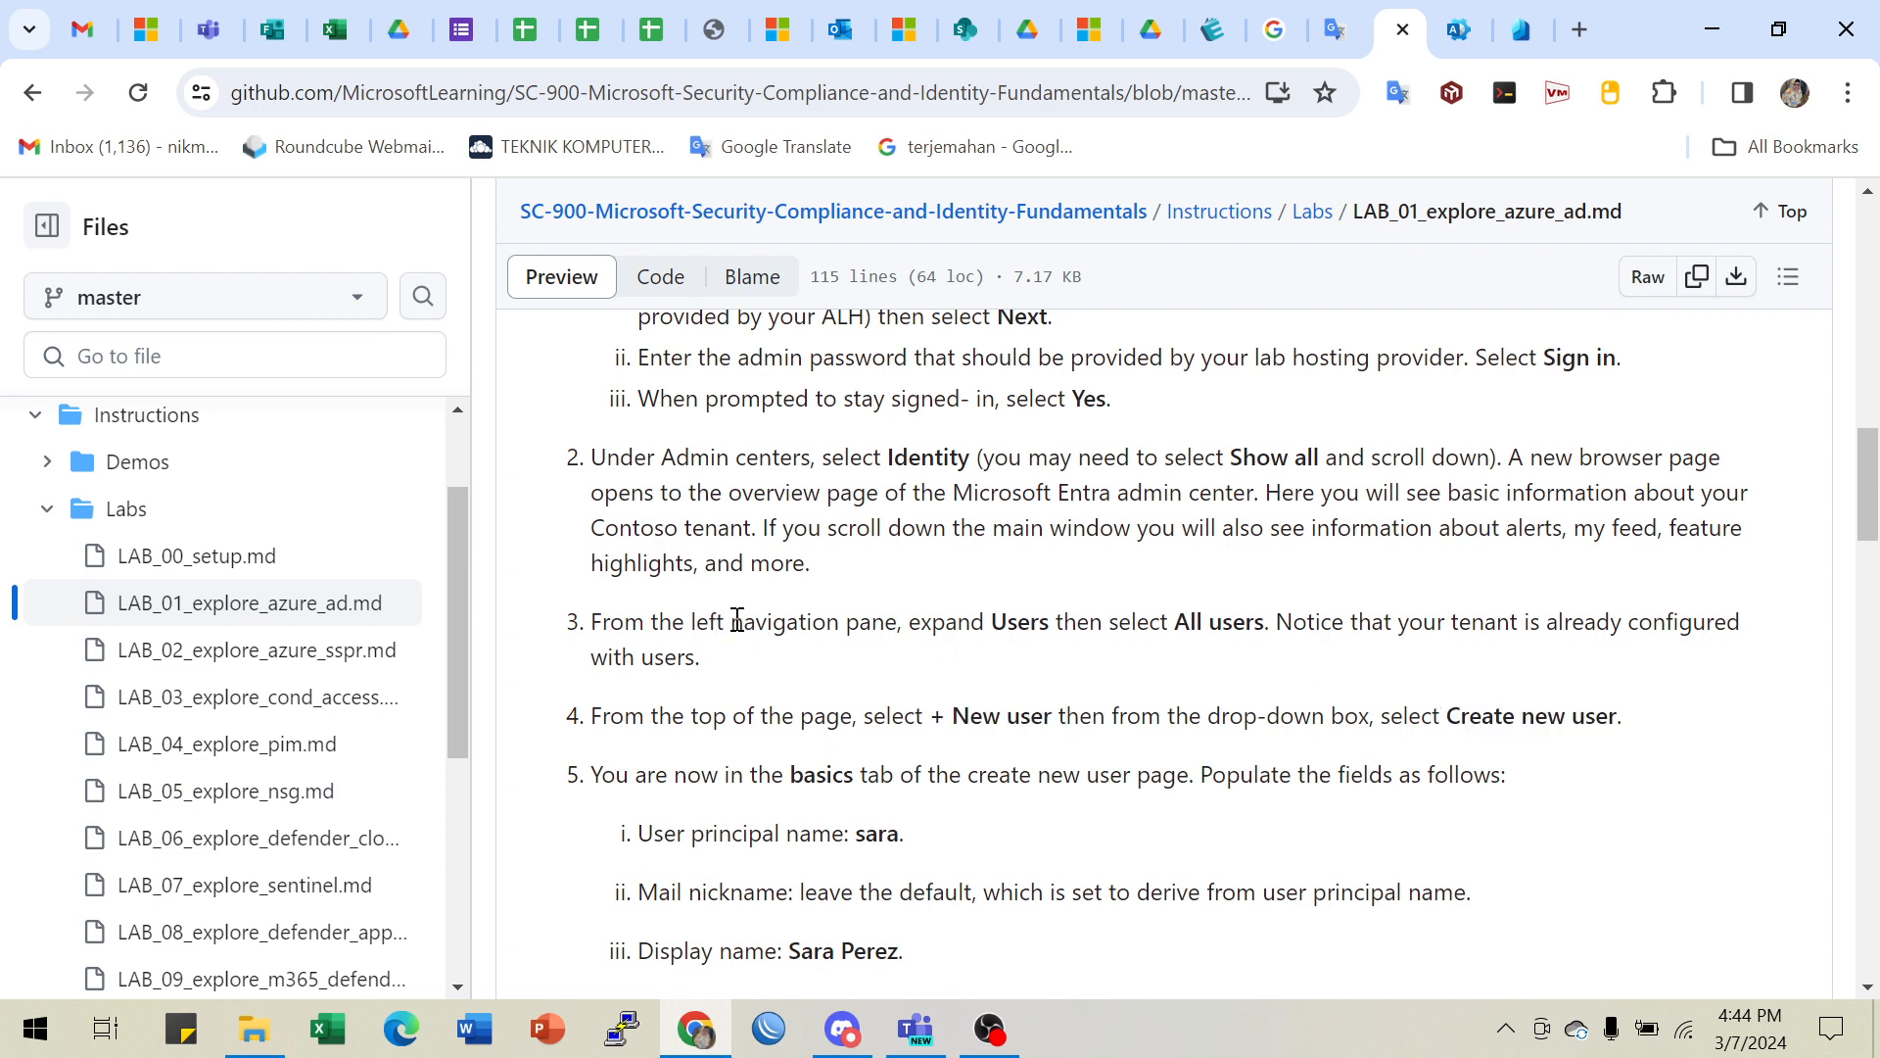
click(1520, 29)
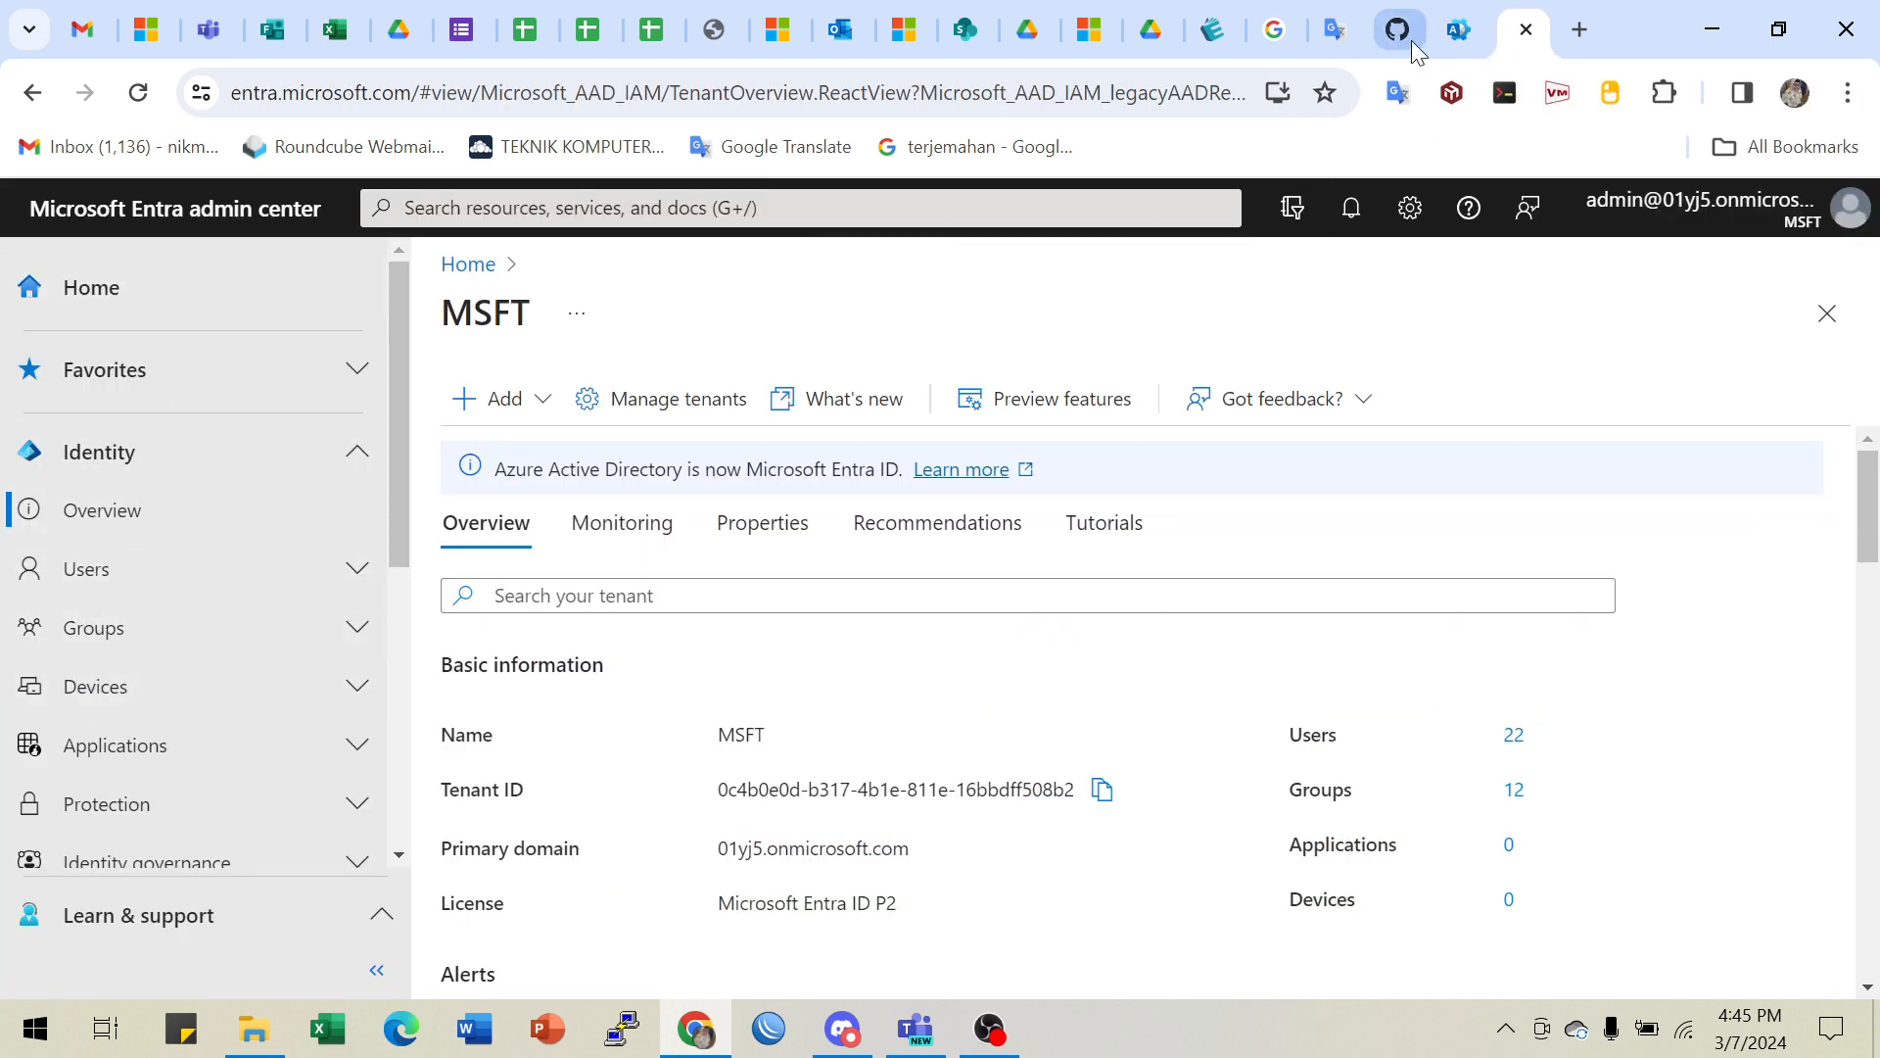
- Reopen Microsoft Entra from the Identity link and inspect the Entra page address
click(1453, 32)
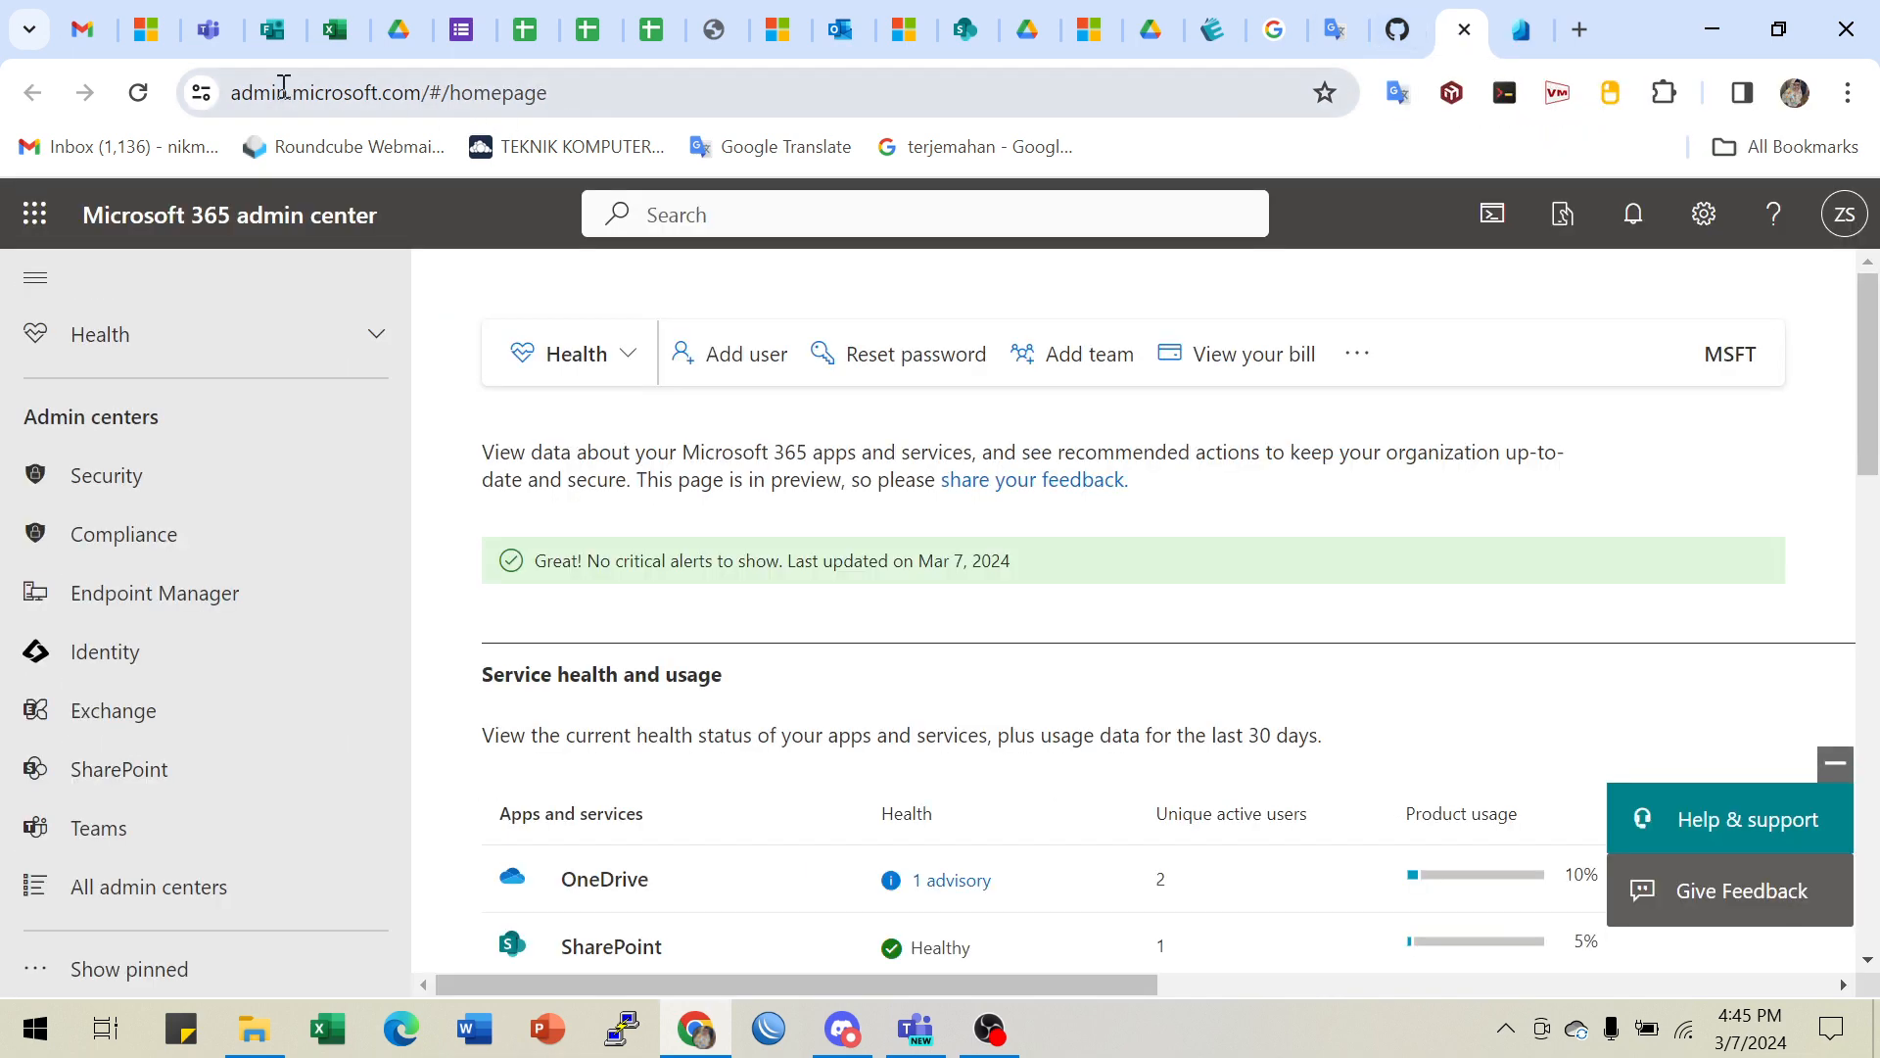
drag(229, 98, 630, 126)
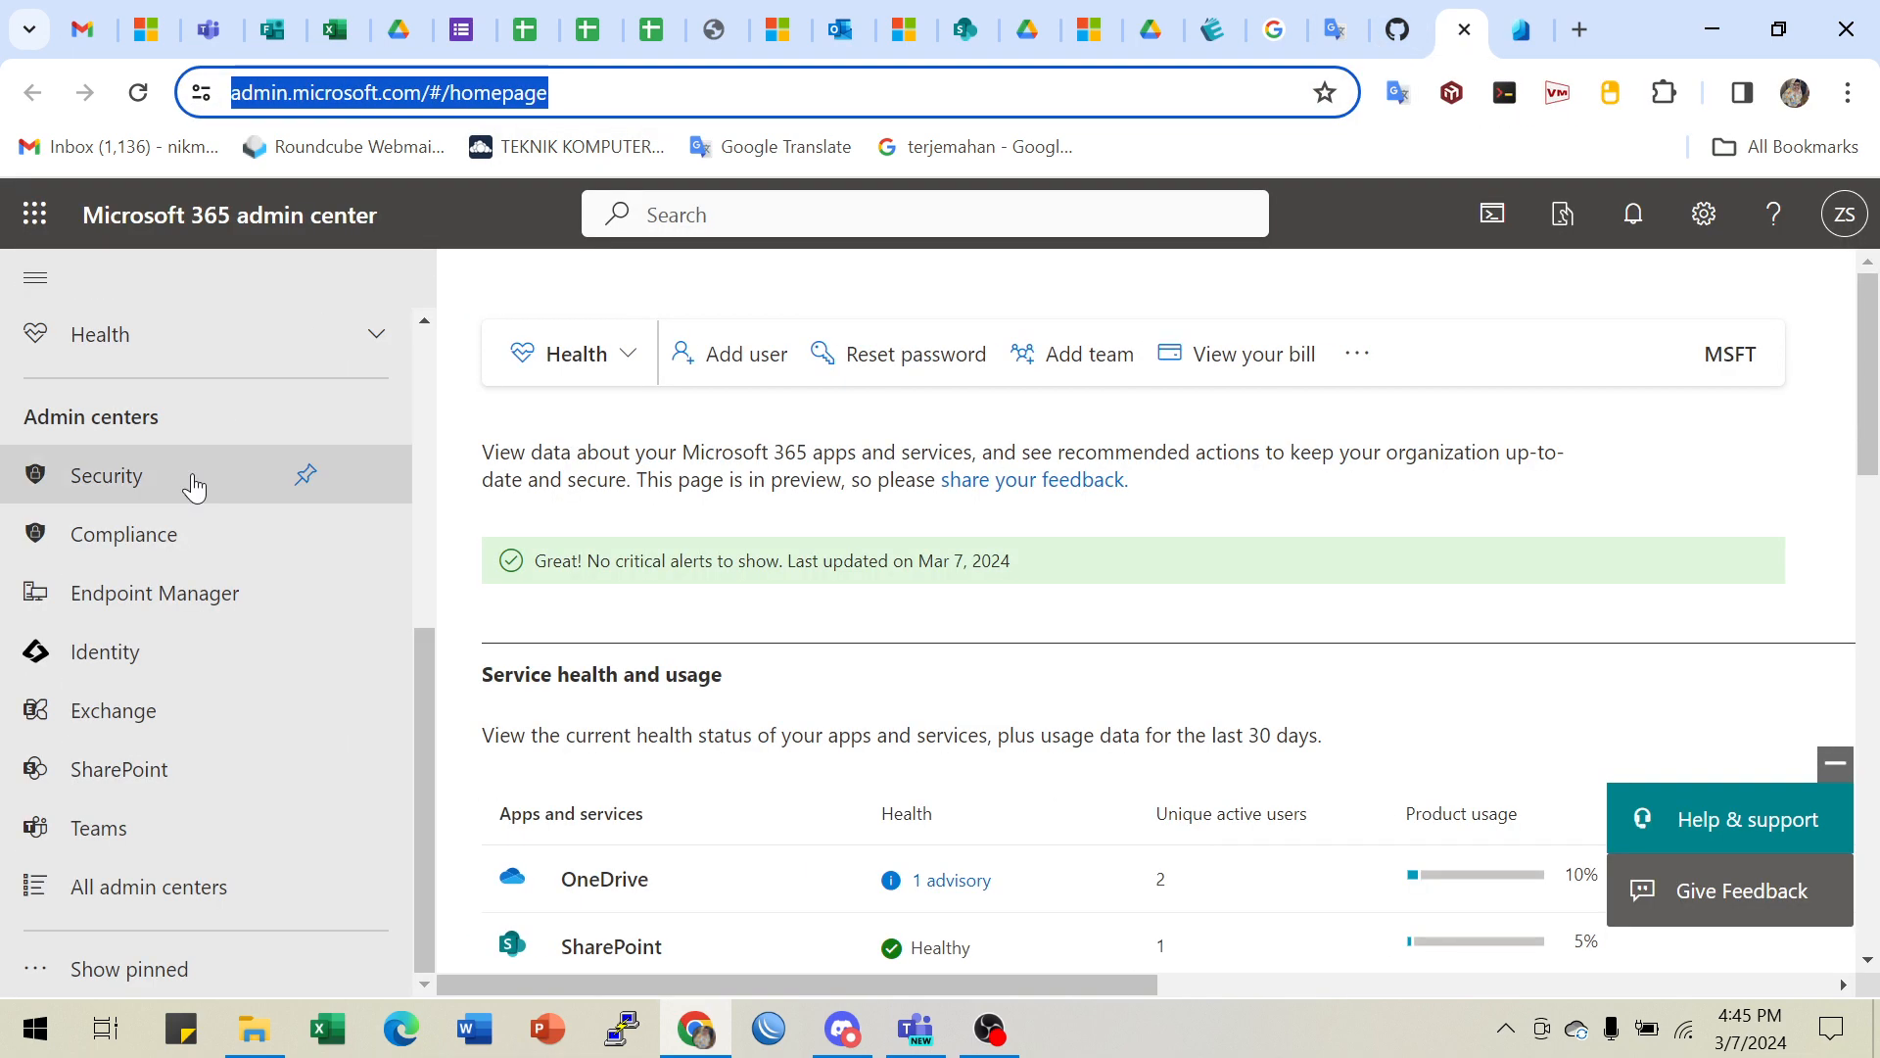
click(96, 654)
click(1525, 31)
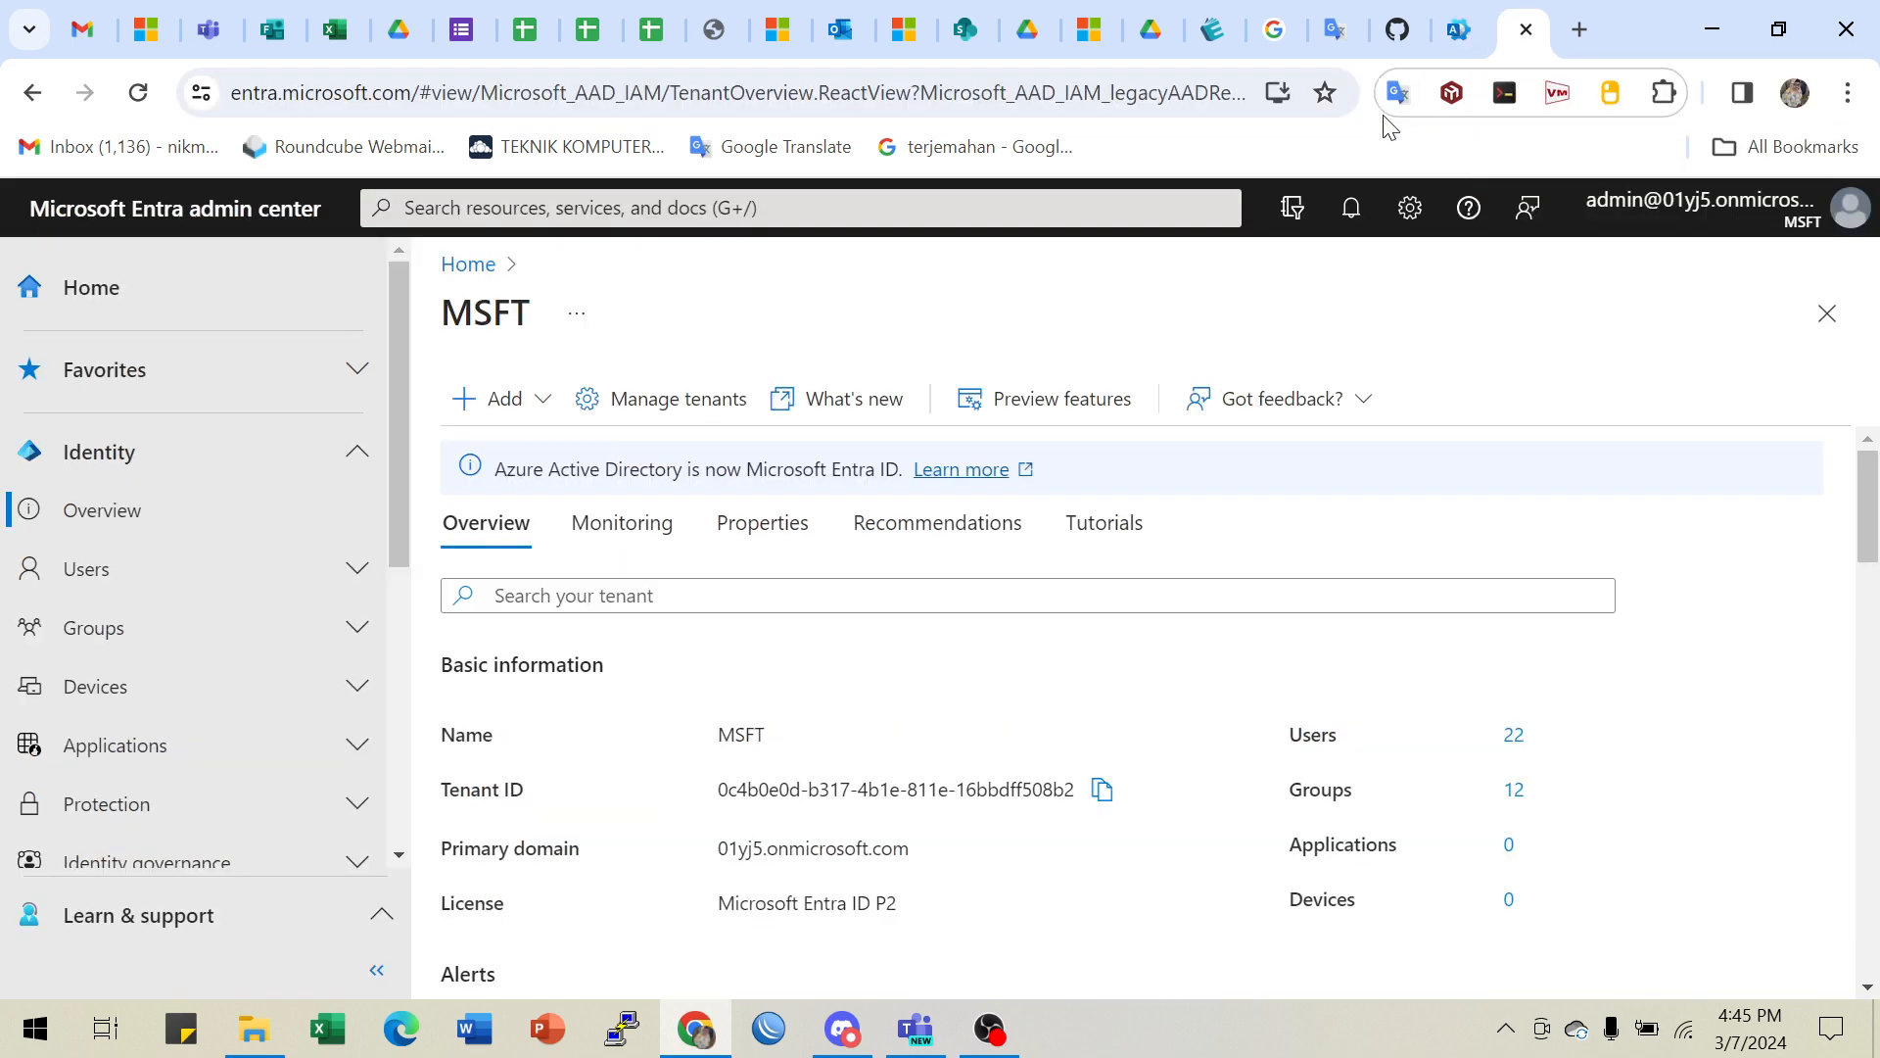
drag(242, 92, 435, 118)
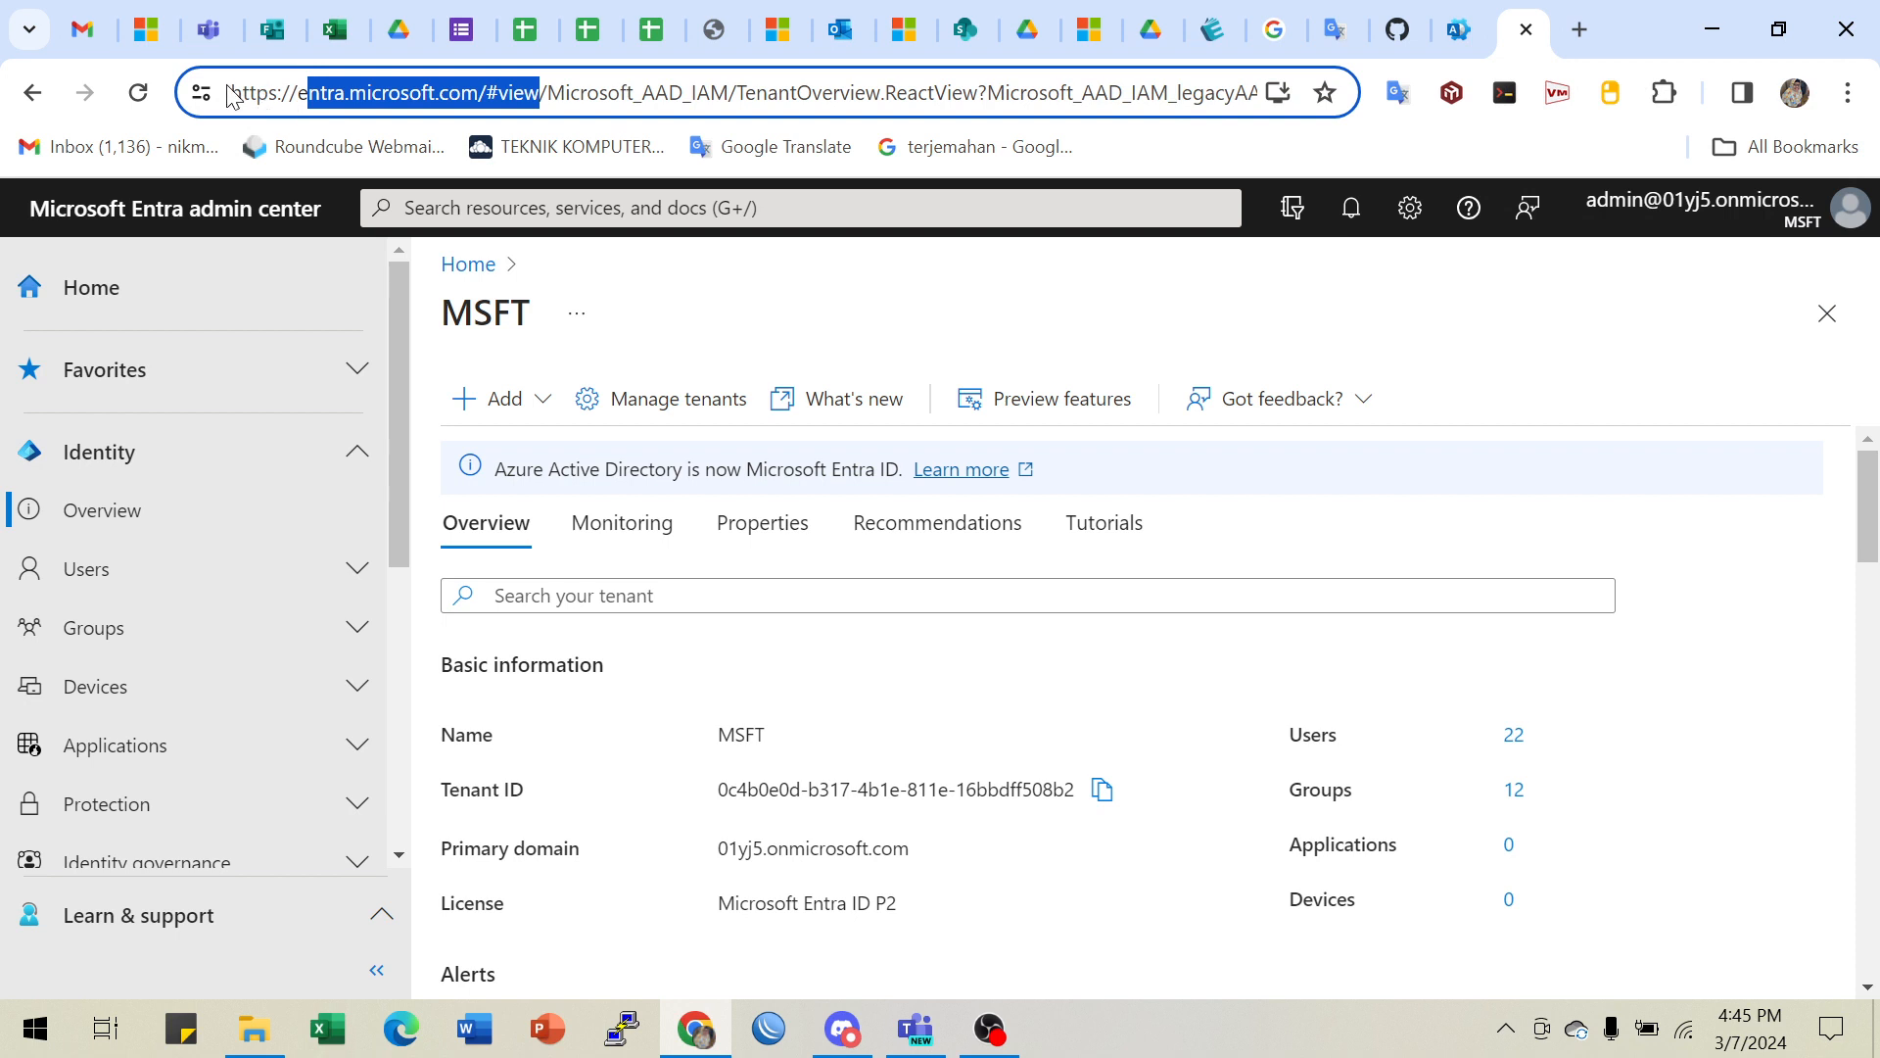
drag(235, 82, 591, 123)
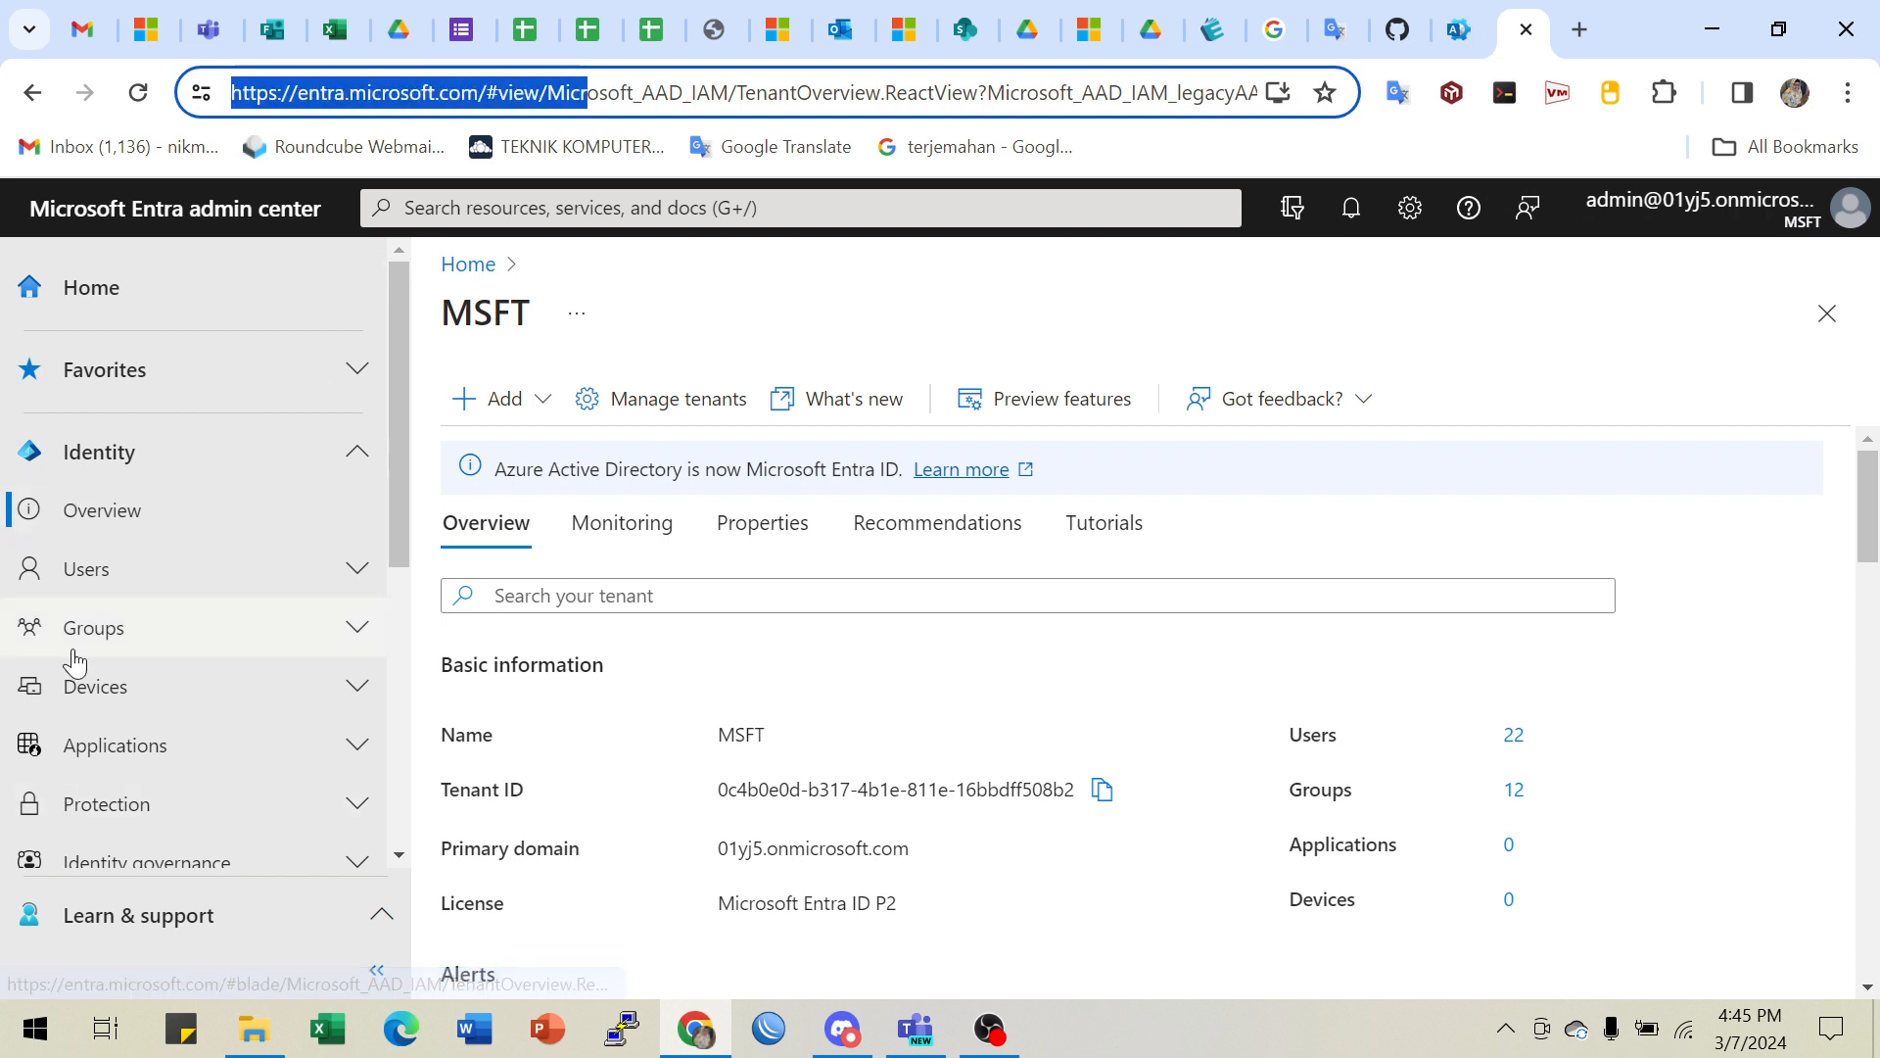
- Expand Users in the Entra navigation to show All users, Deleted users and User settings
click(1456, 30)
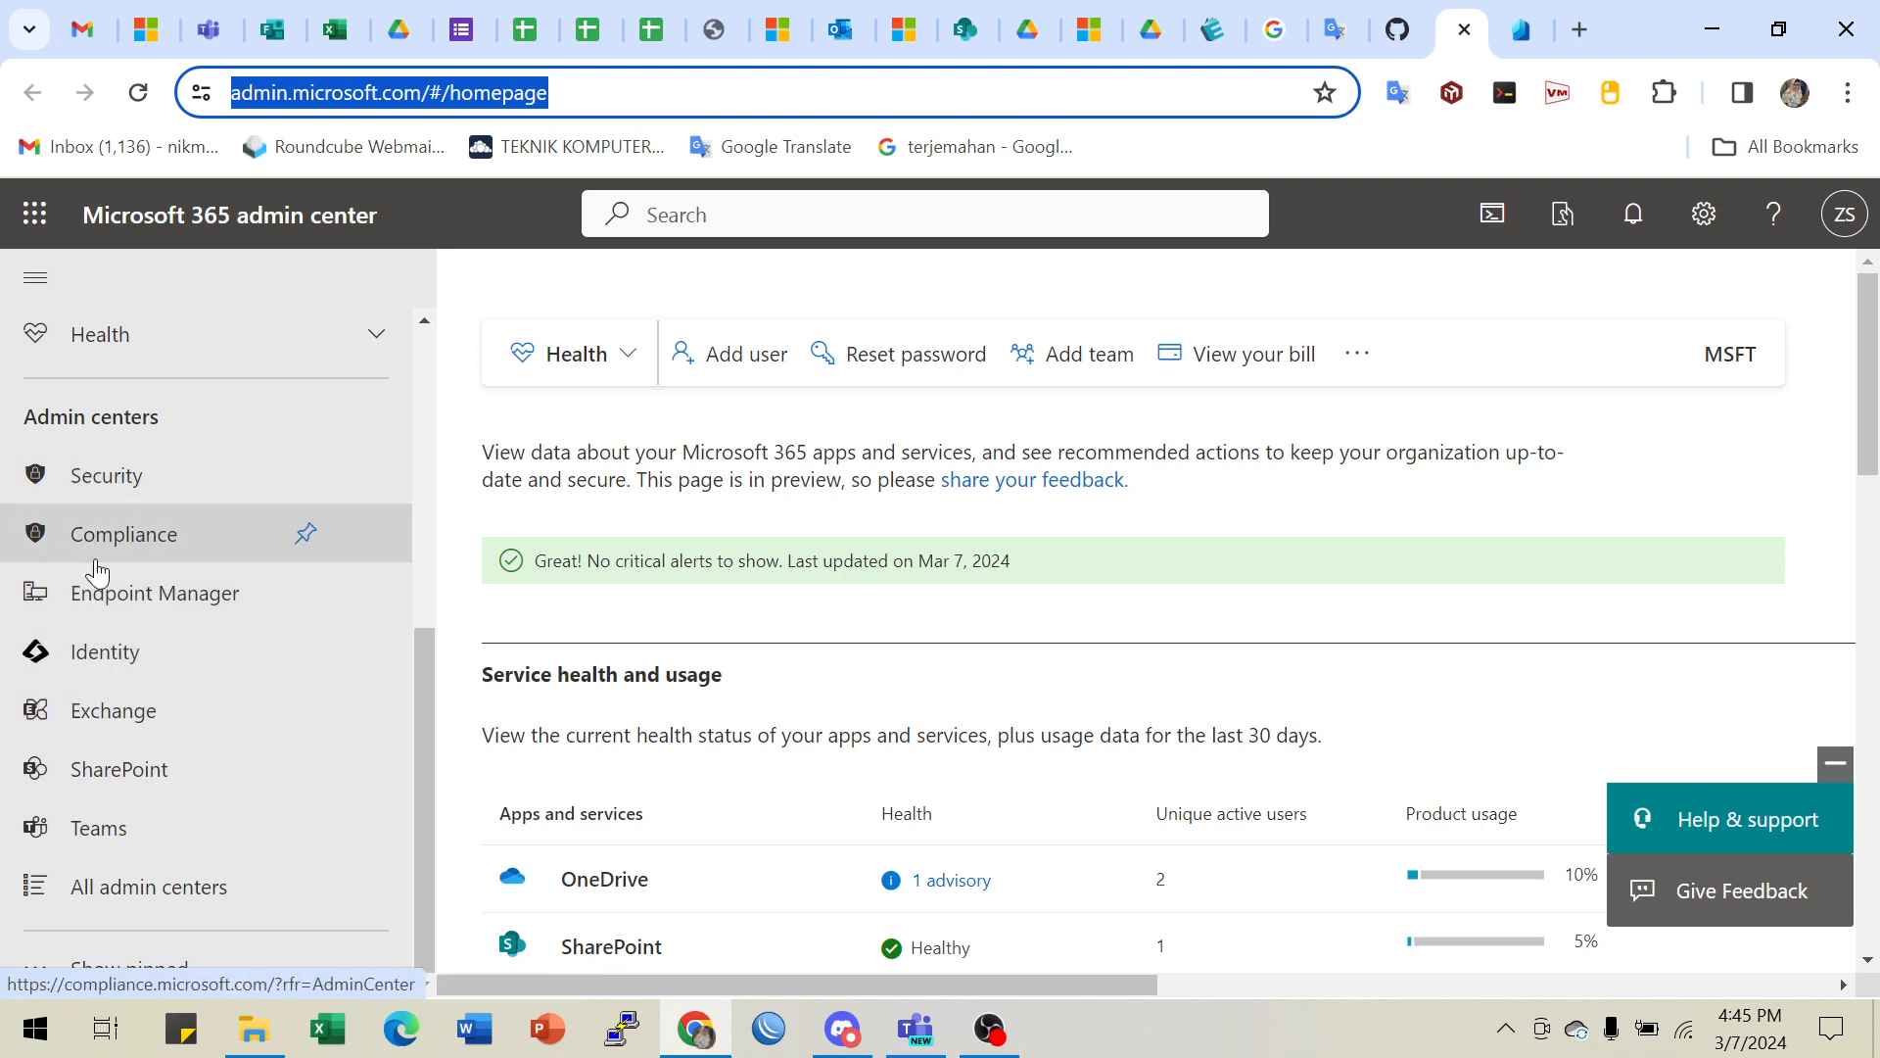
click(1514, 29)
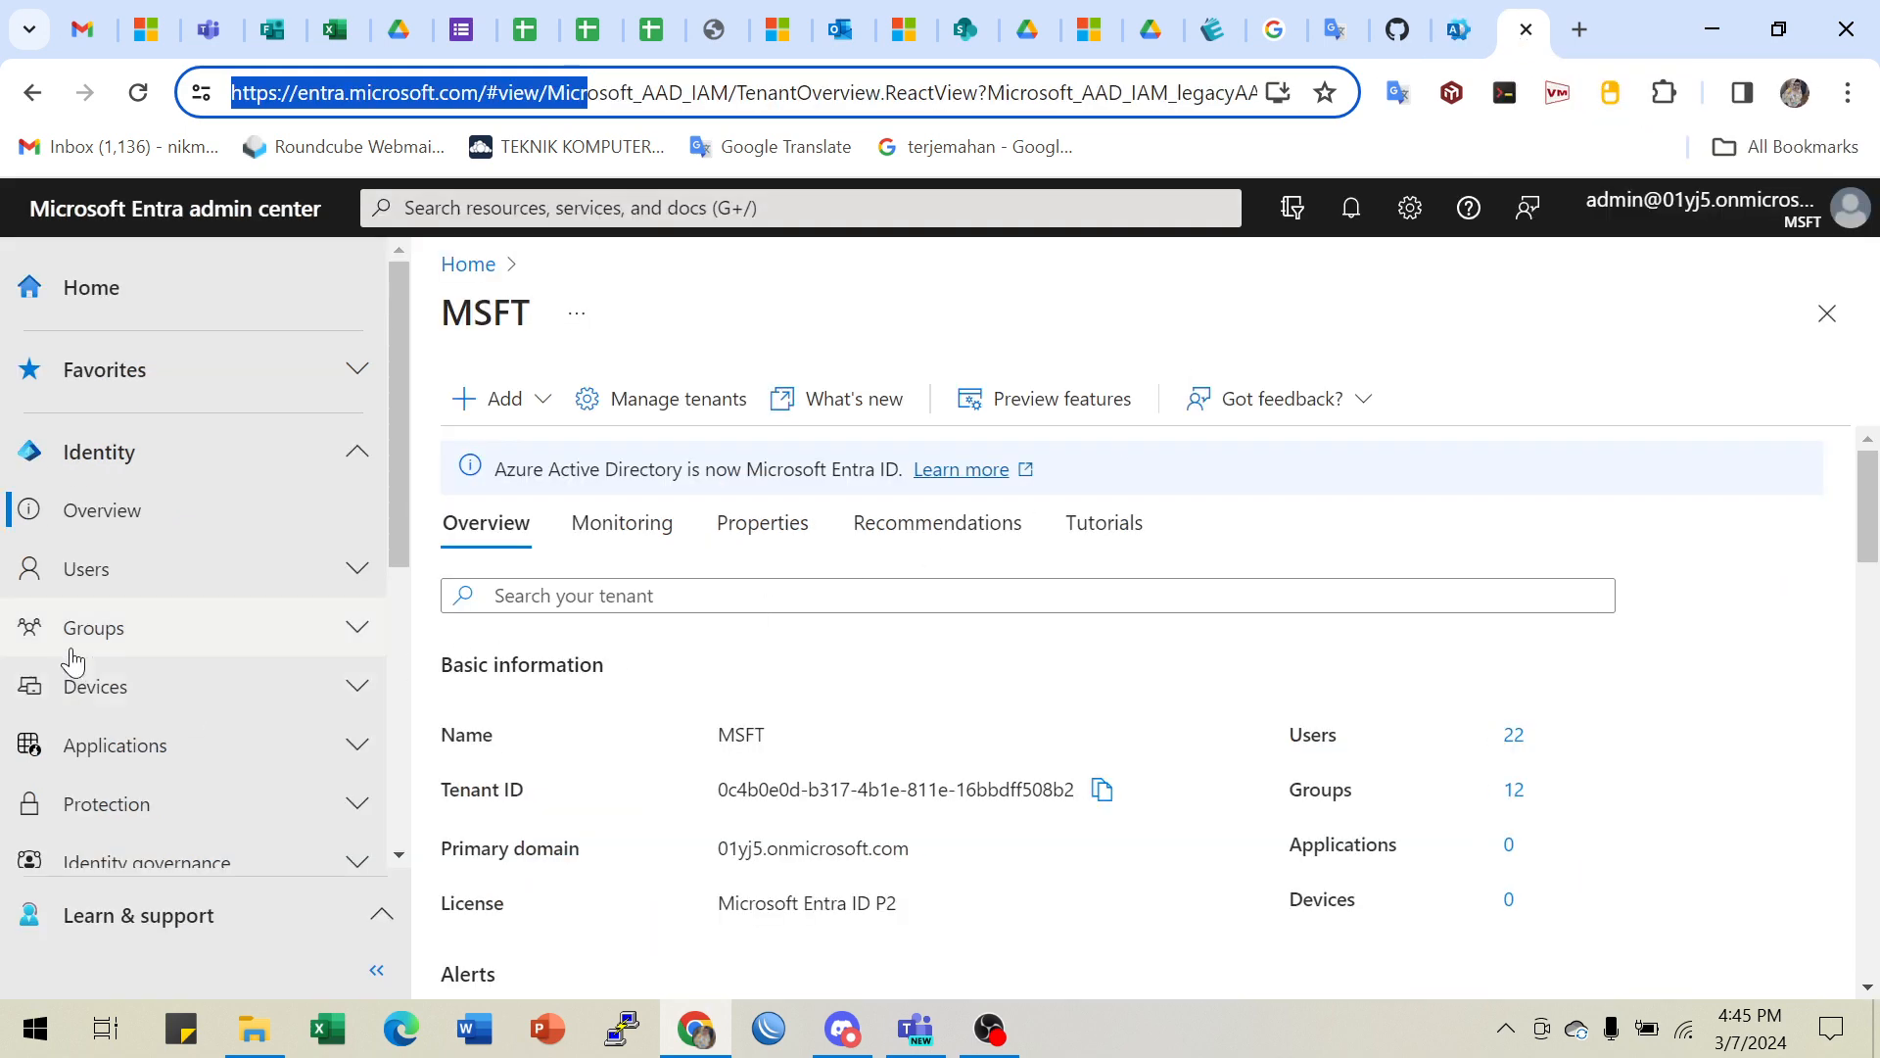
click(105, 576)
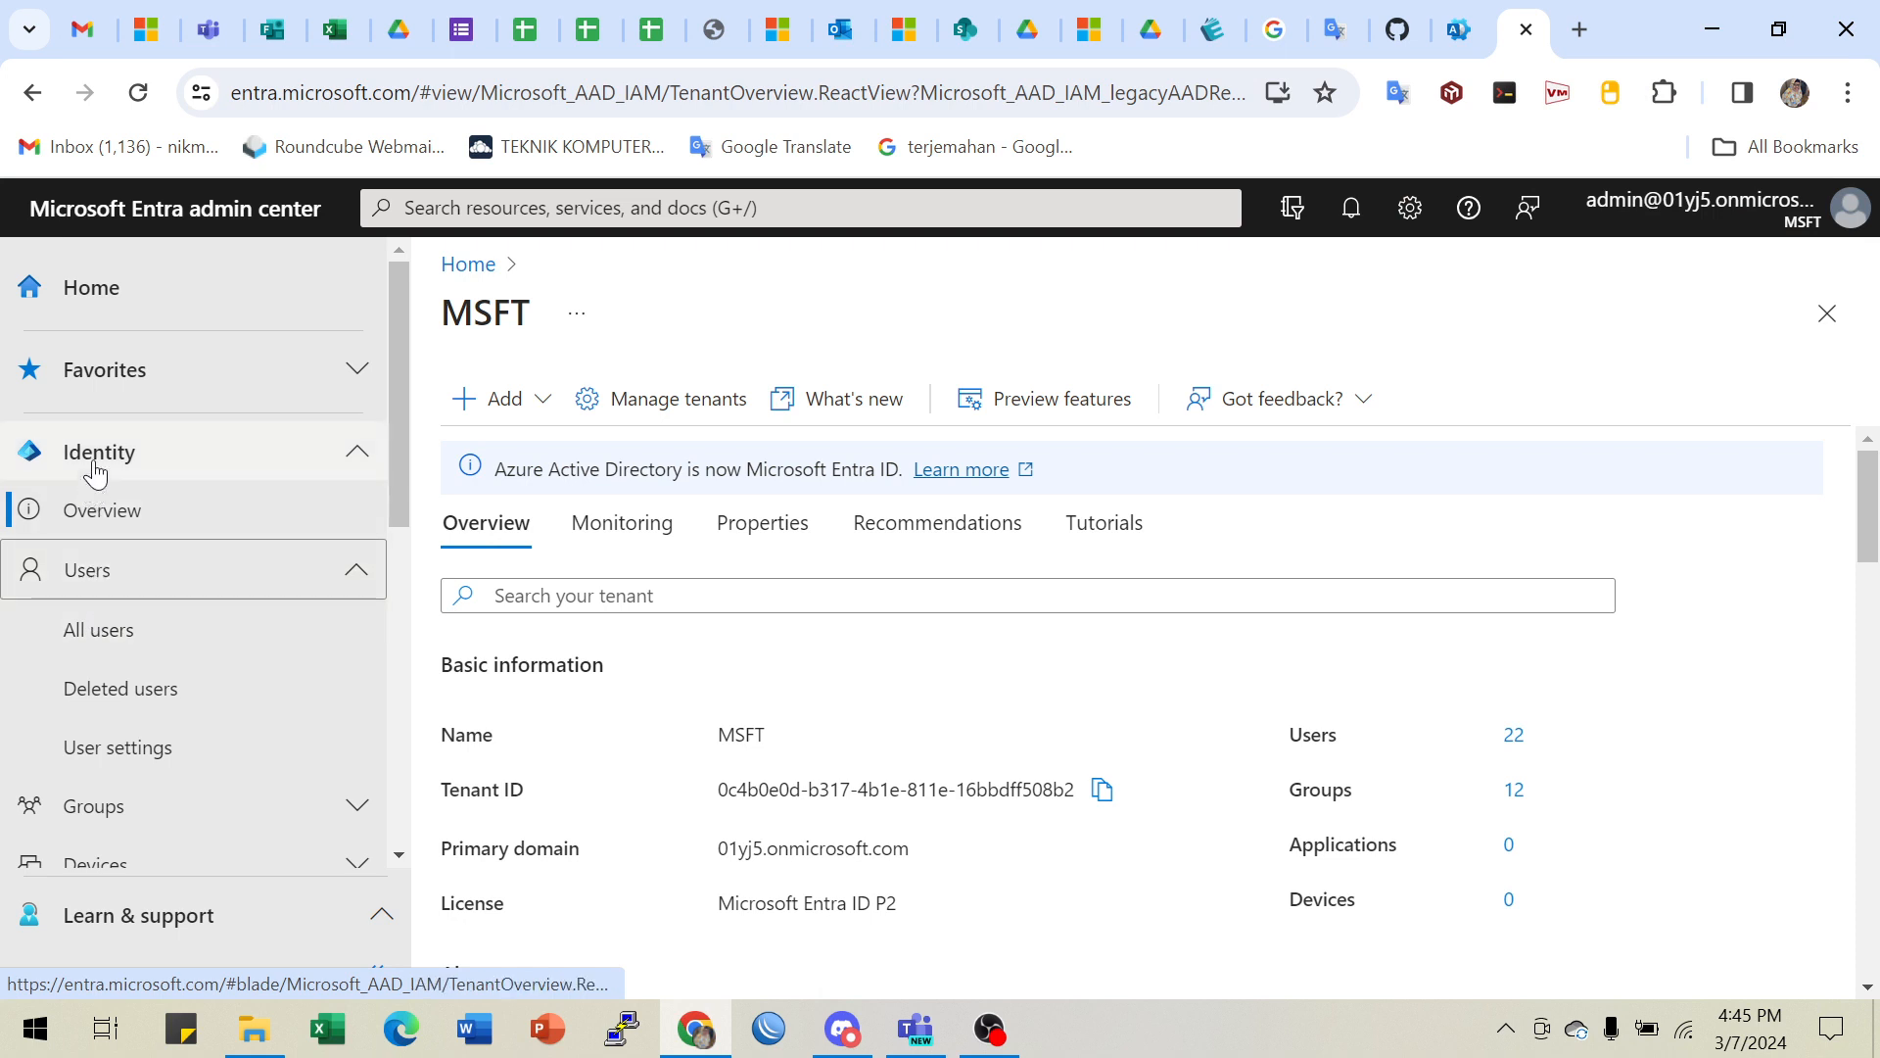
- Open All users and check the lab's sample user principal name and display name
click(88, 647)
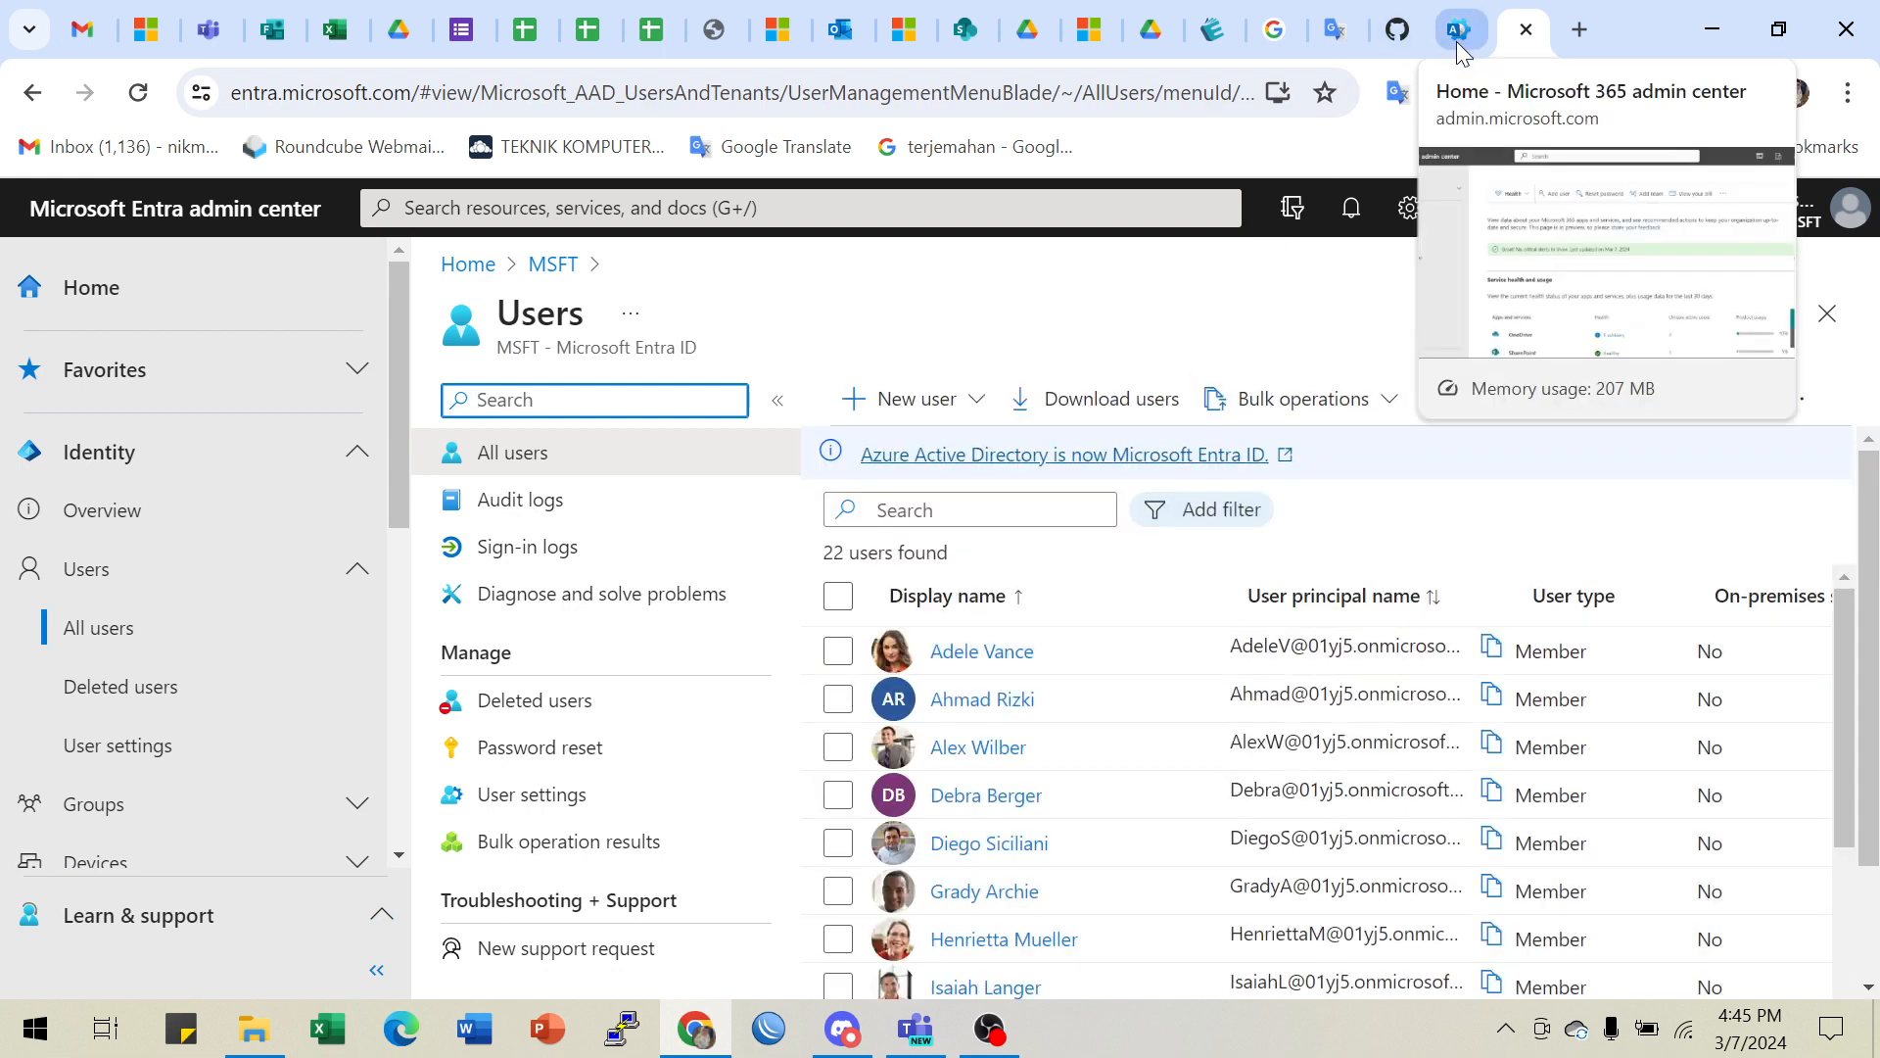
click(1395, 39)
scroll(1099, 672, down, 2)
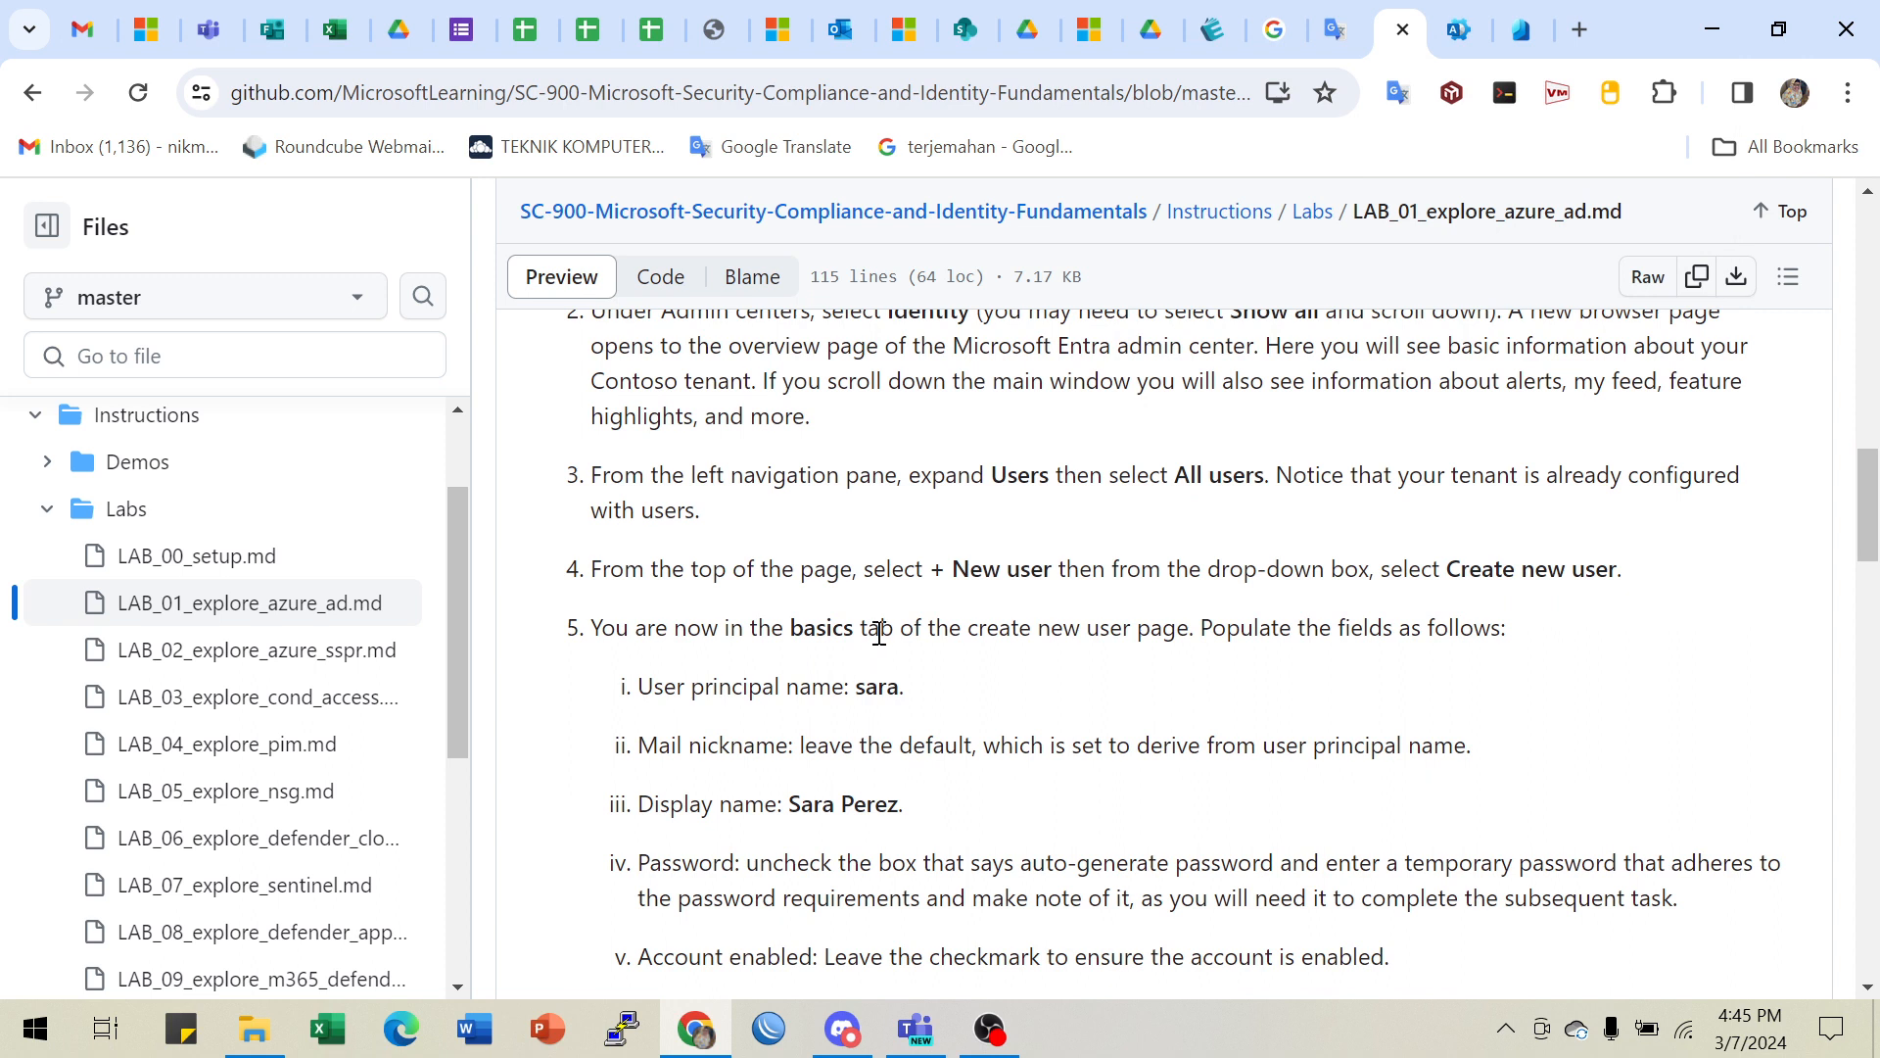
scroll(873, 629, down, 1)
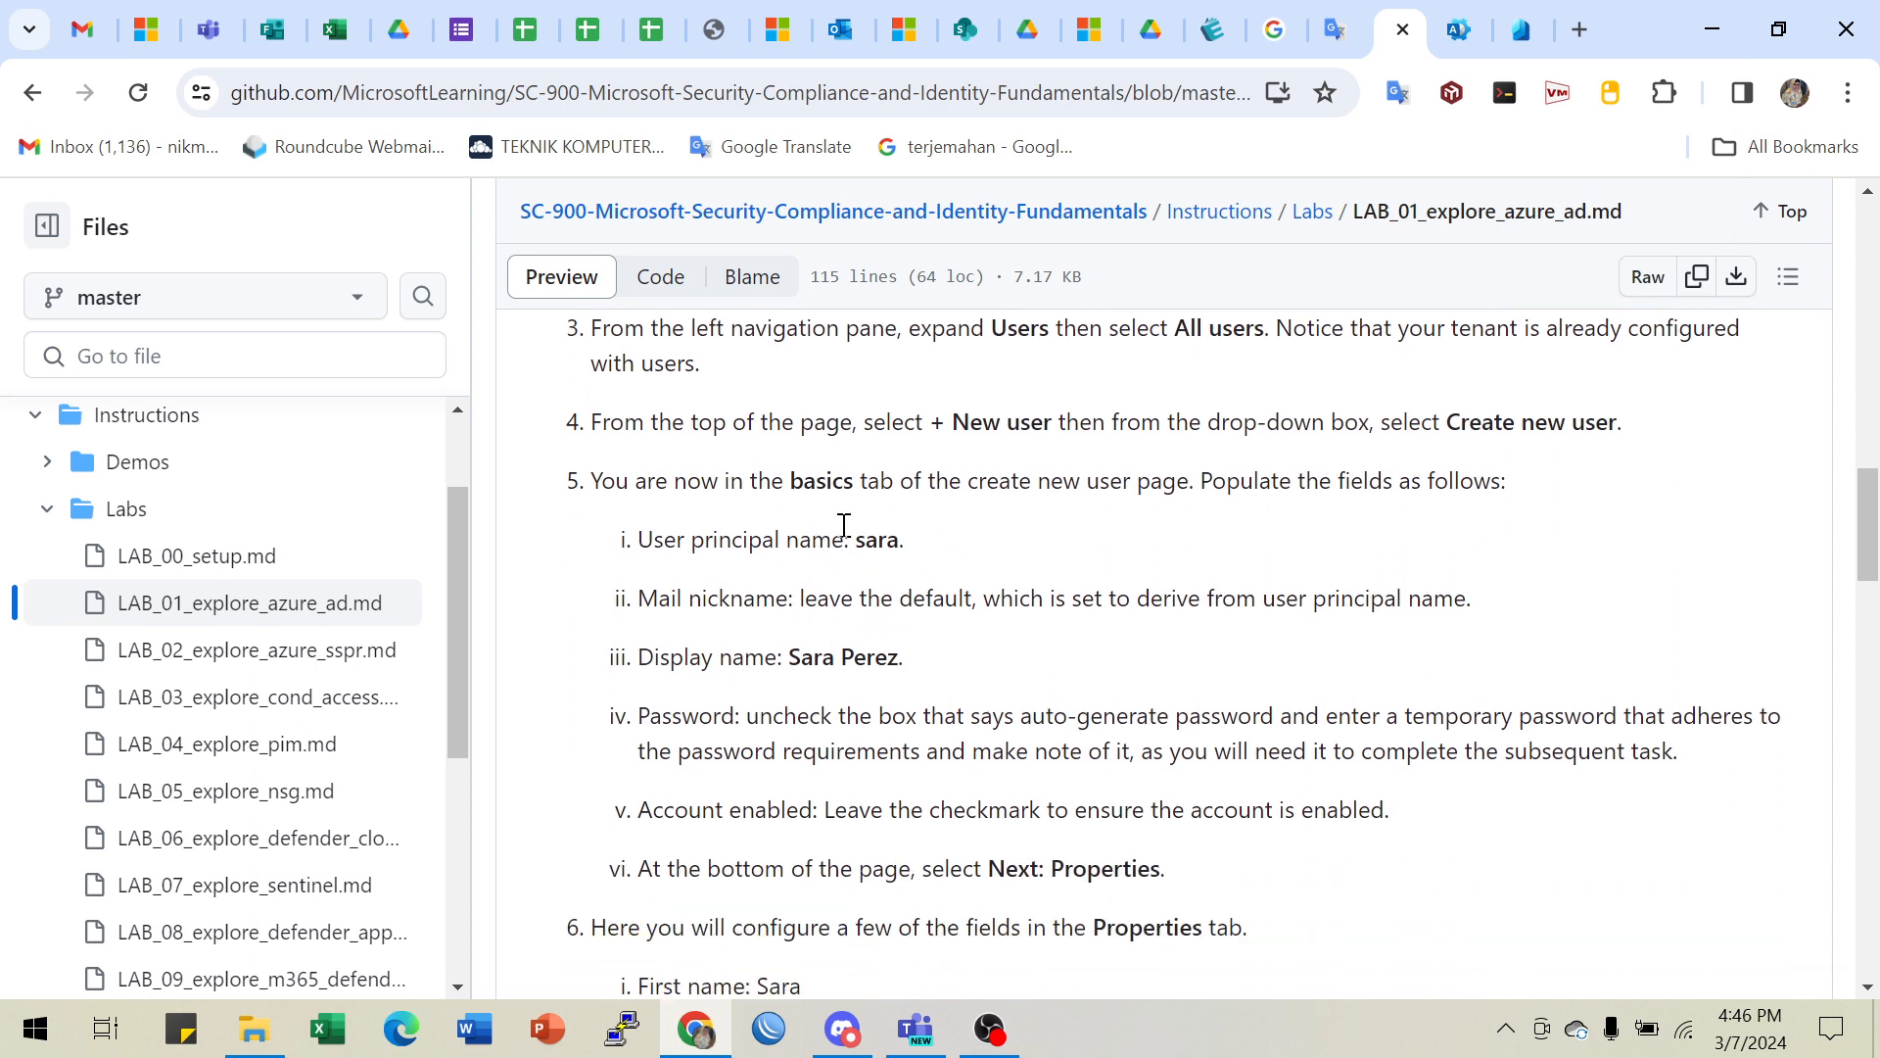
drag(857, 540, 899, 550)
drag(789, 659, 926, 661)
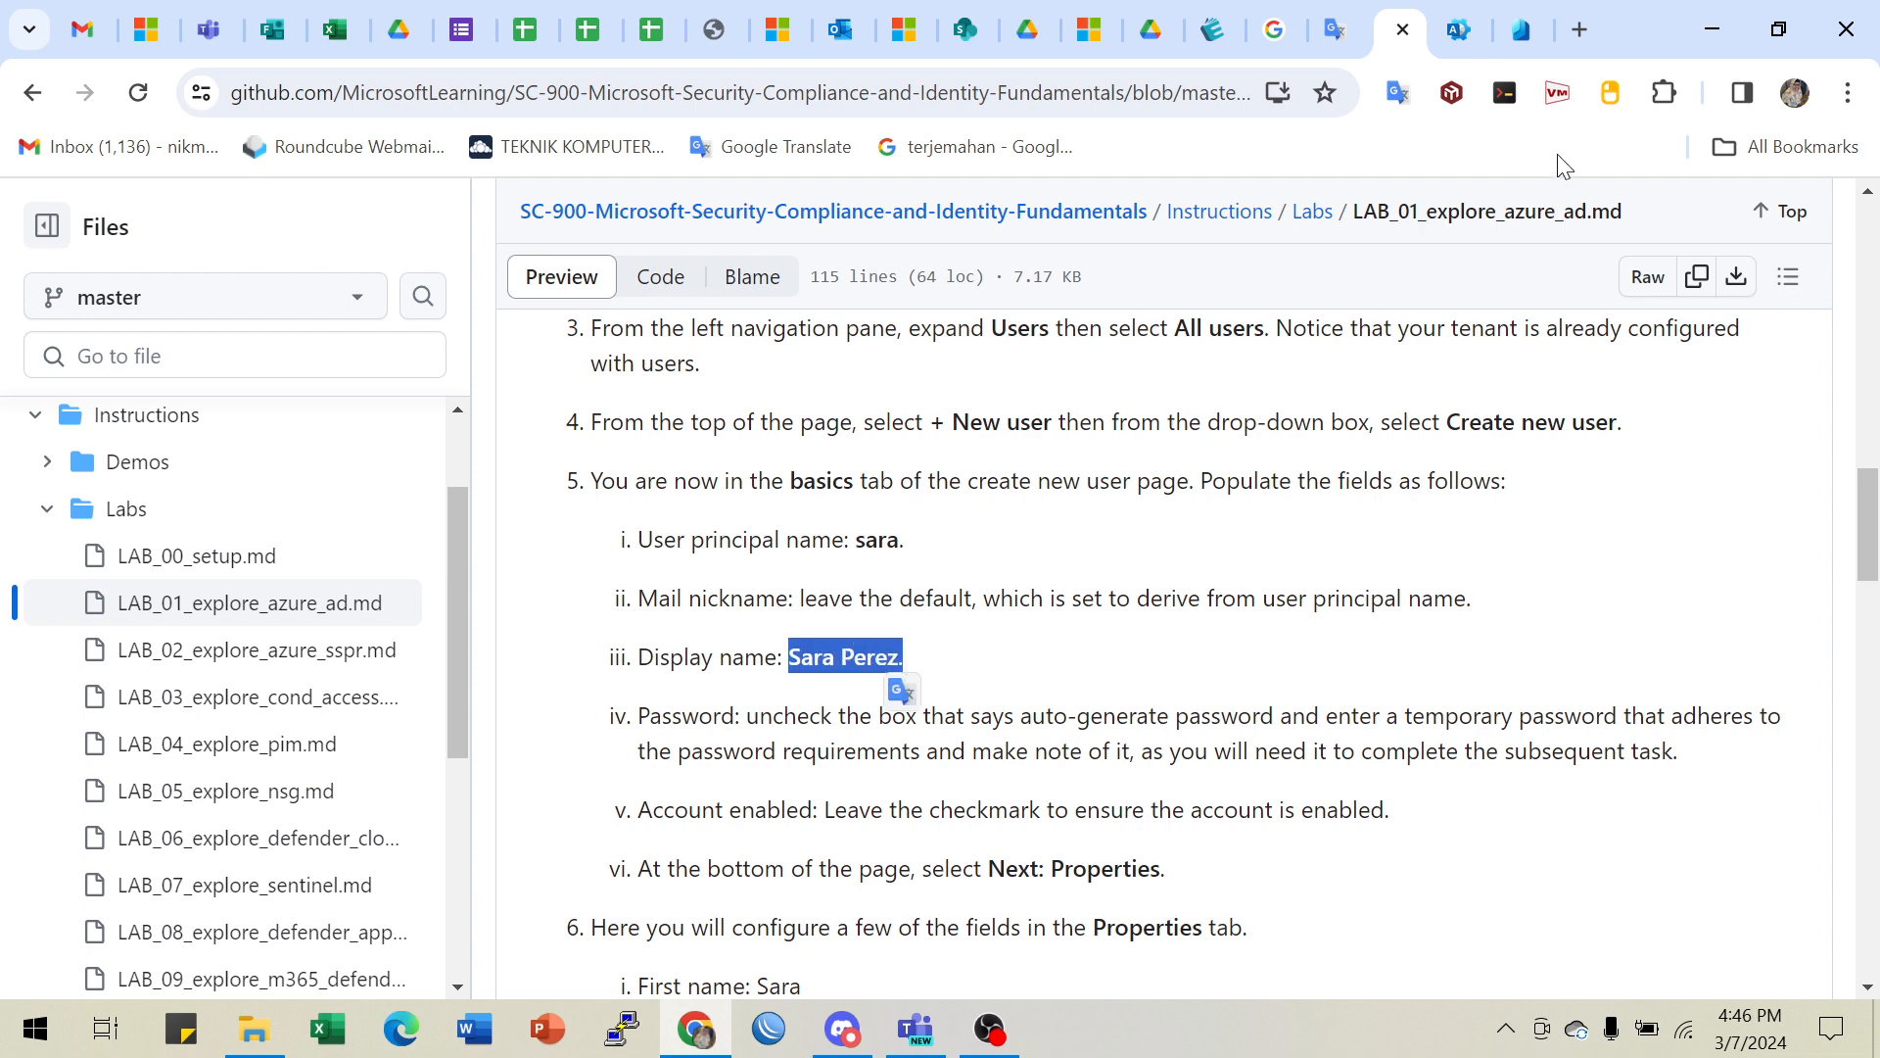
click(1521, 30)
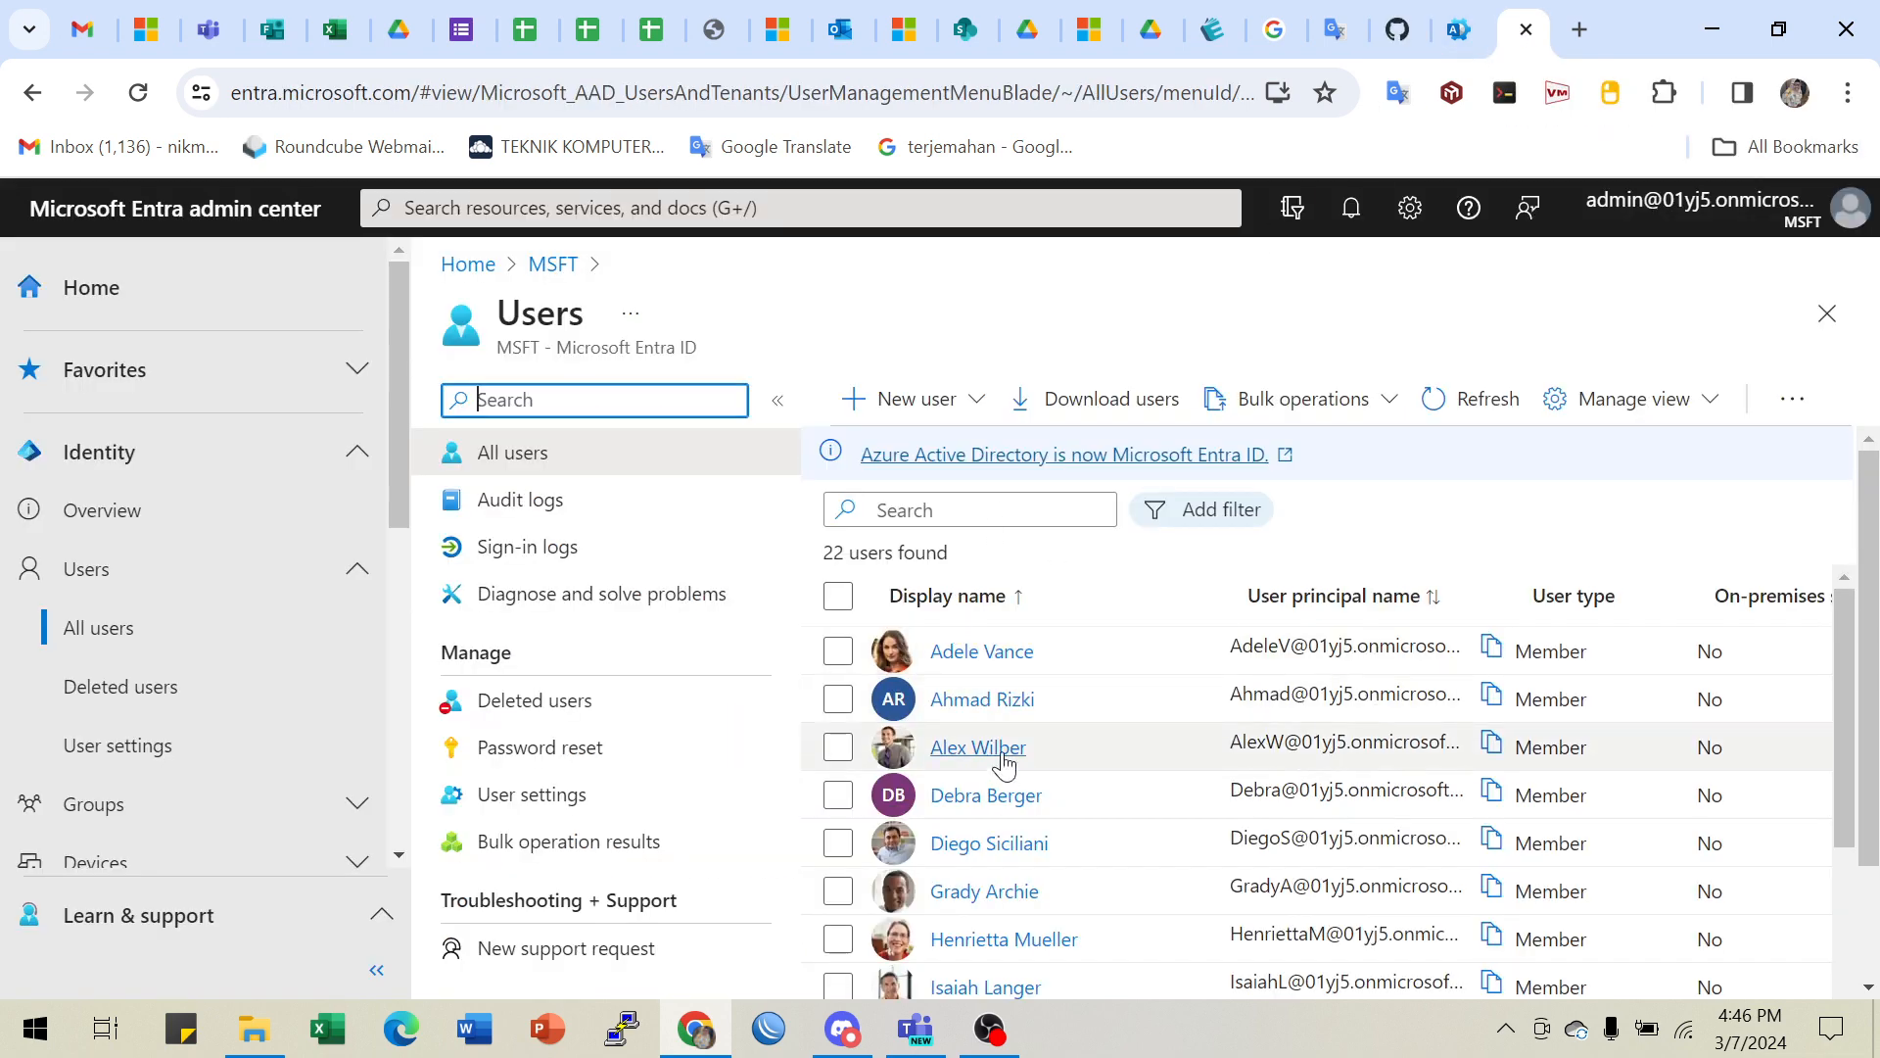
- Scroll through the 22-user list and open the + New user options
scroll(948, 754, down, 2)
scroll(1025, 857, down, 2)
scroll(1027, 852, down, 3)
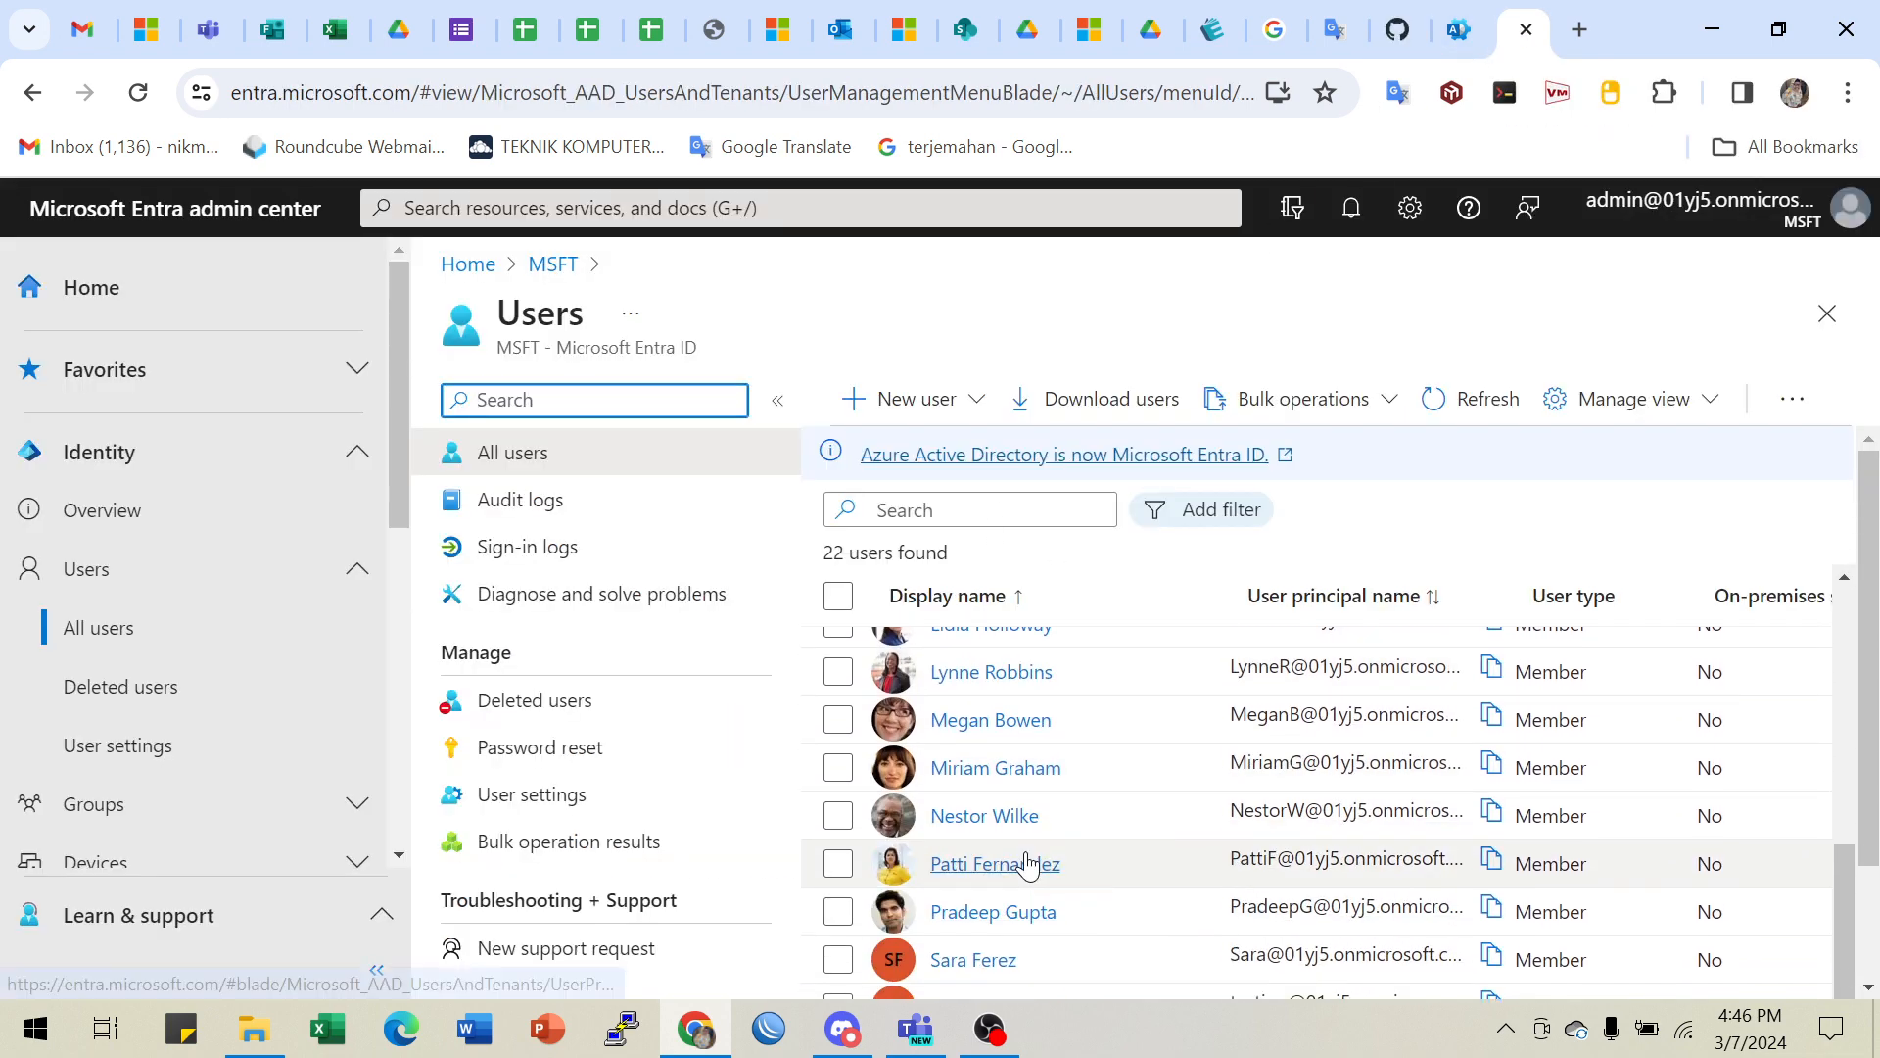
scroll(1023, 856, up, 3)
scroll(1023, 857, down, 3)
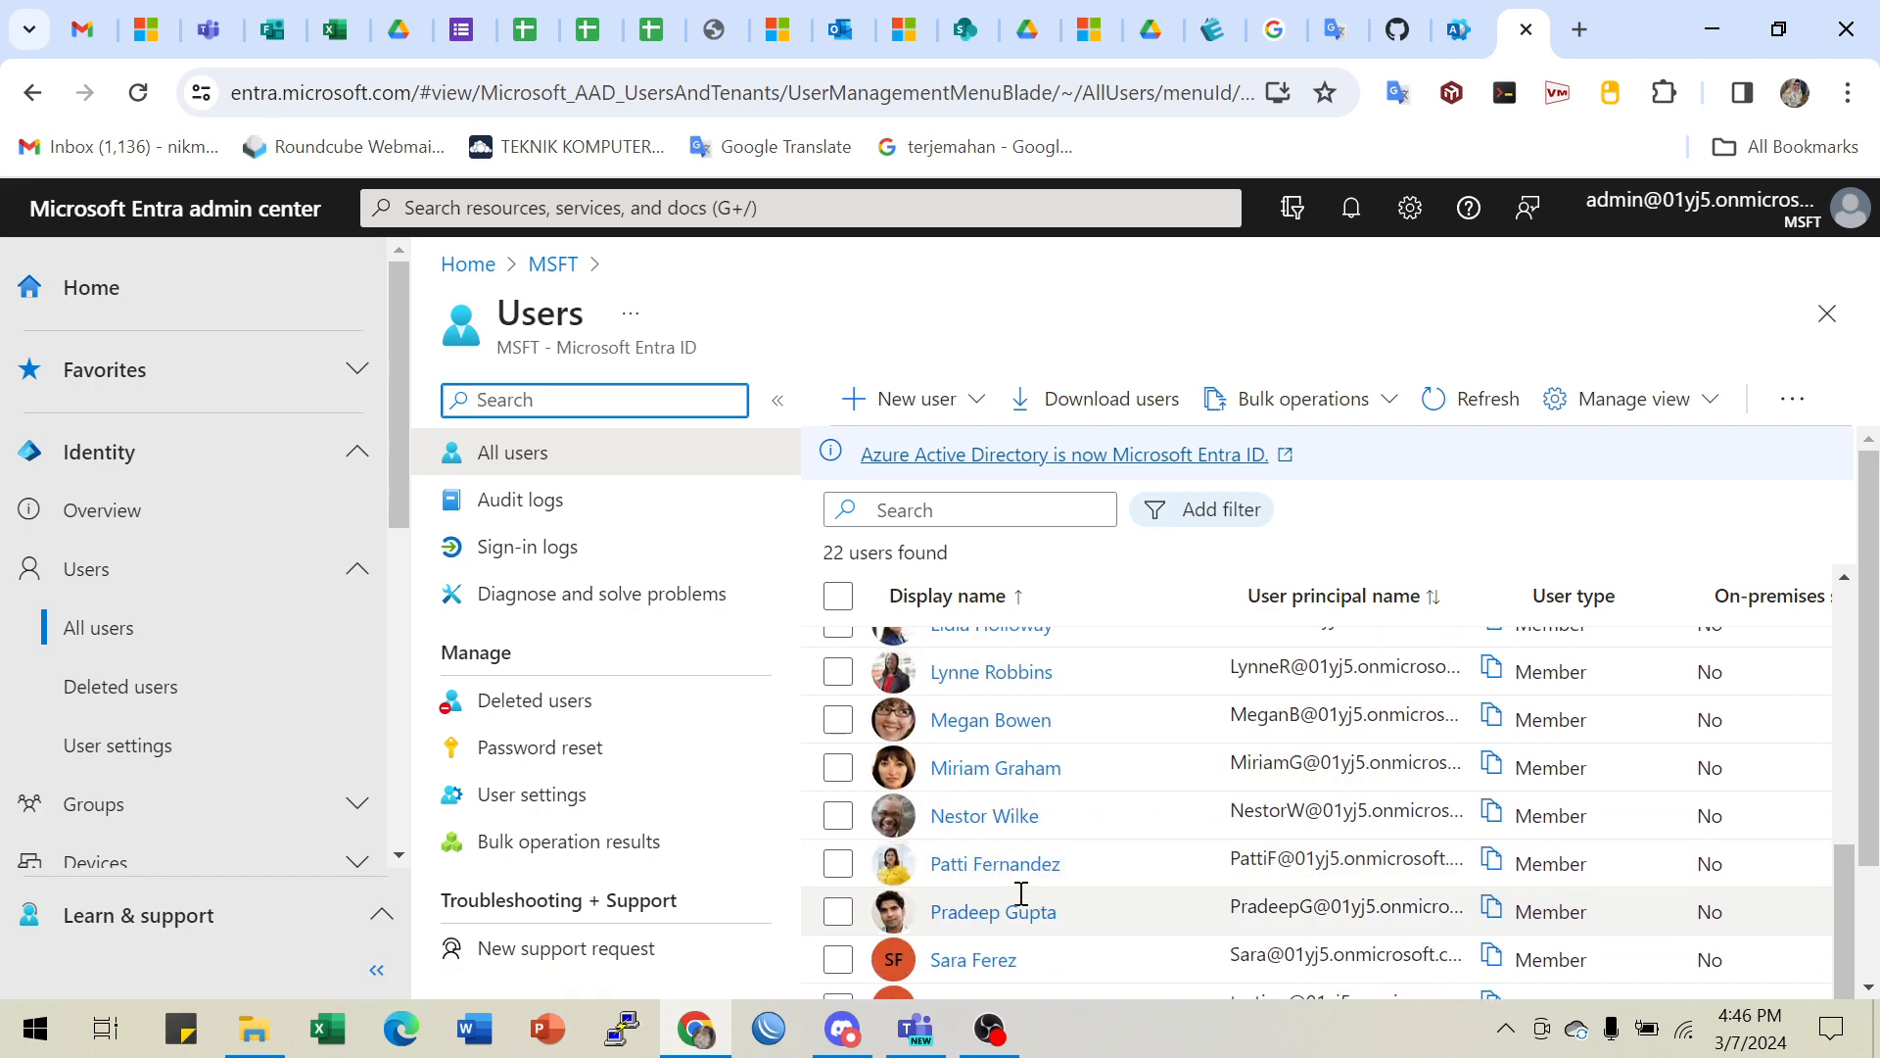
scroll(1019, 882, down, 2)
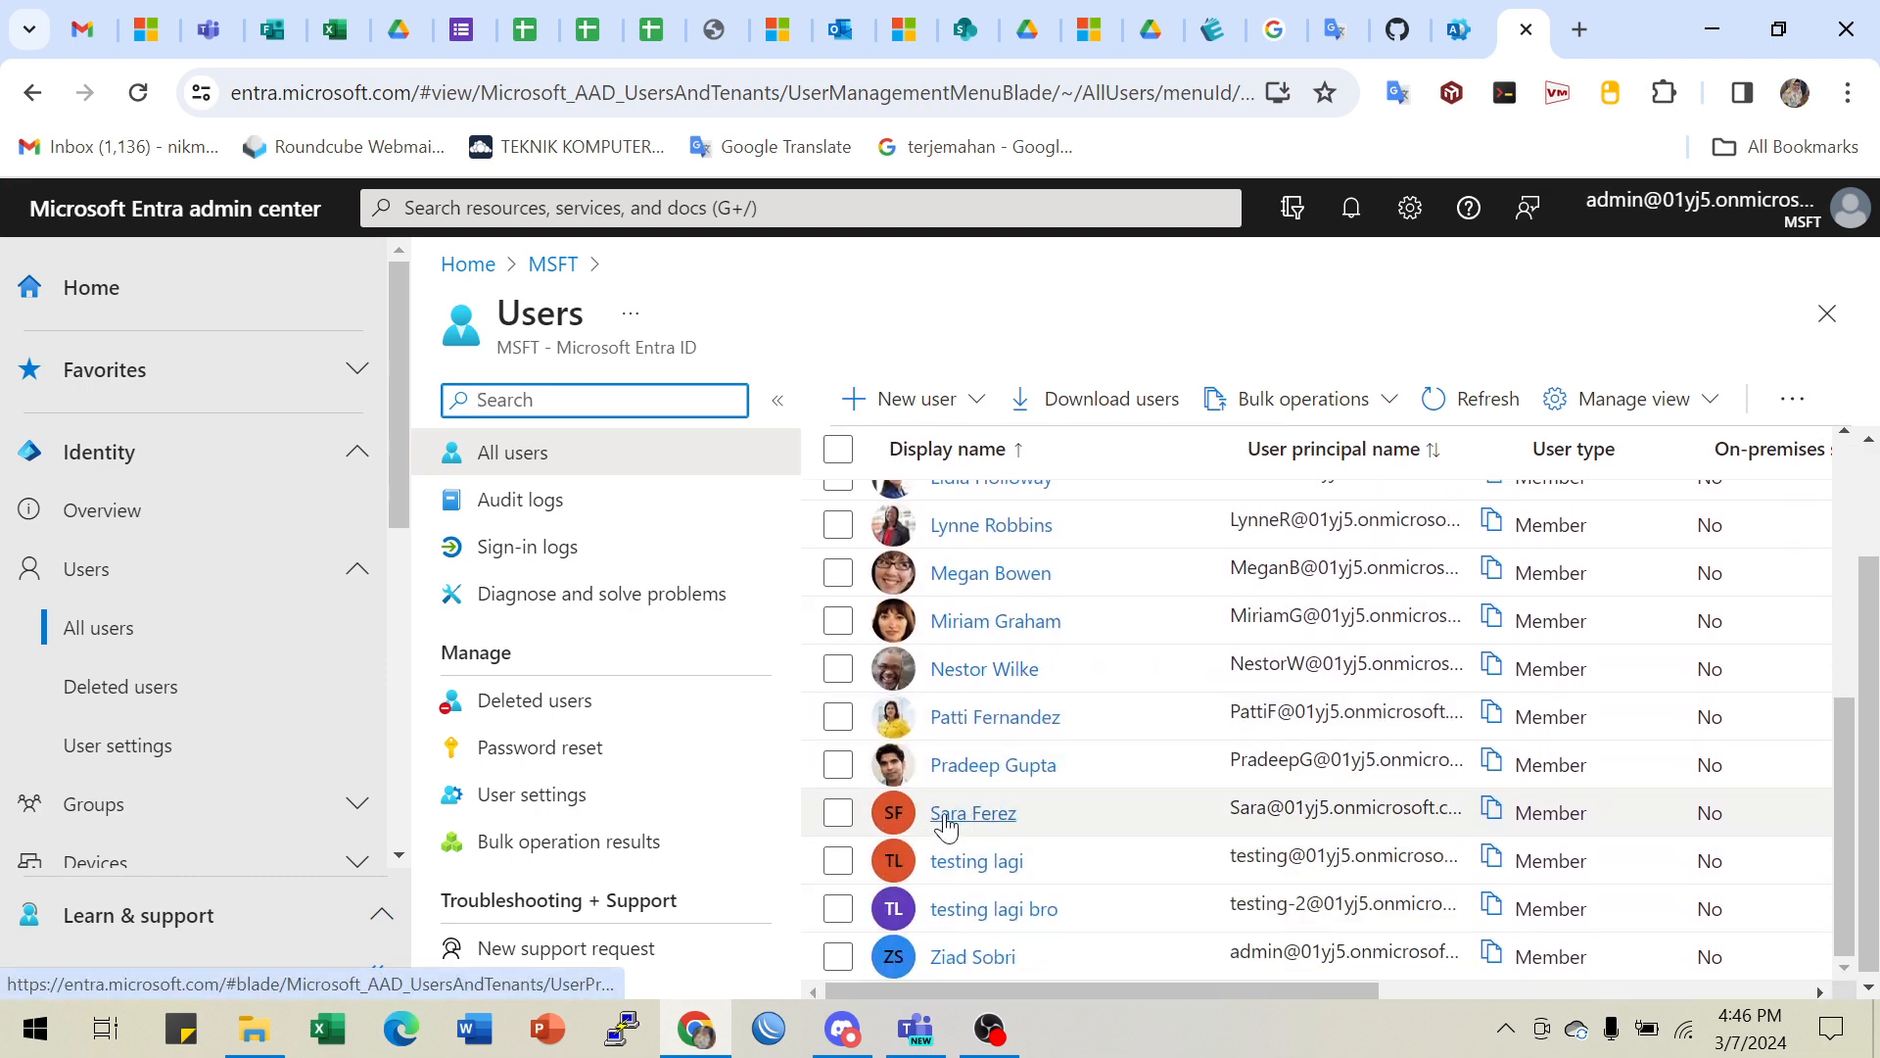
scroll(1200, 762, up, 3)
scroll(1204, 761, up, 3)
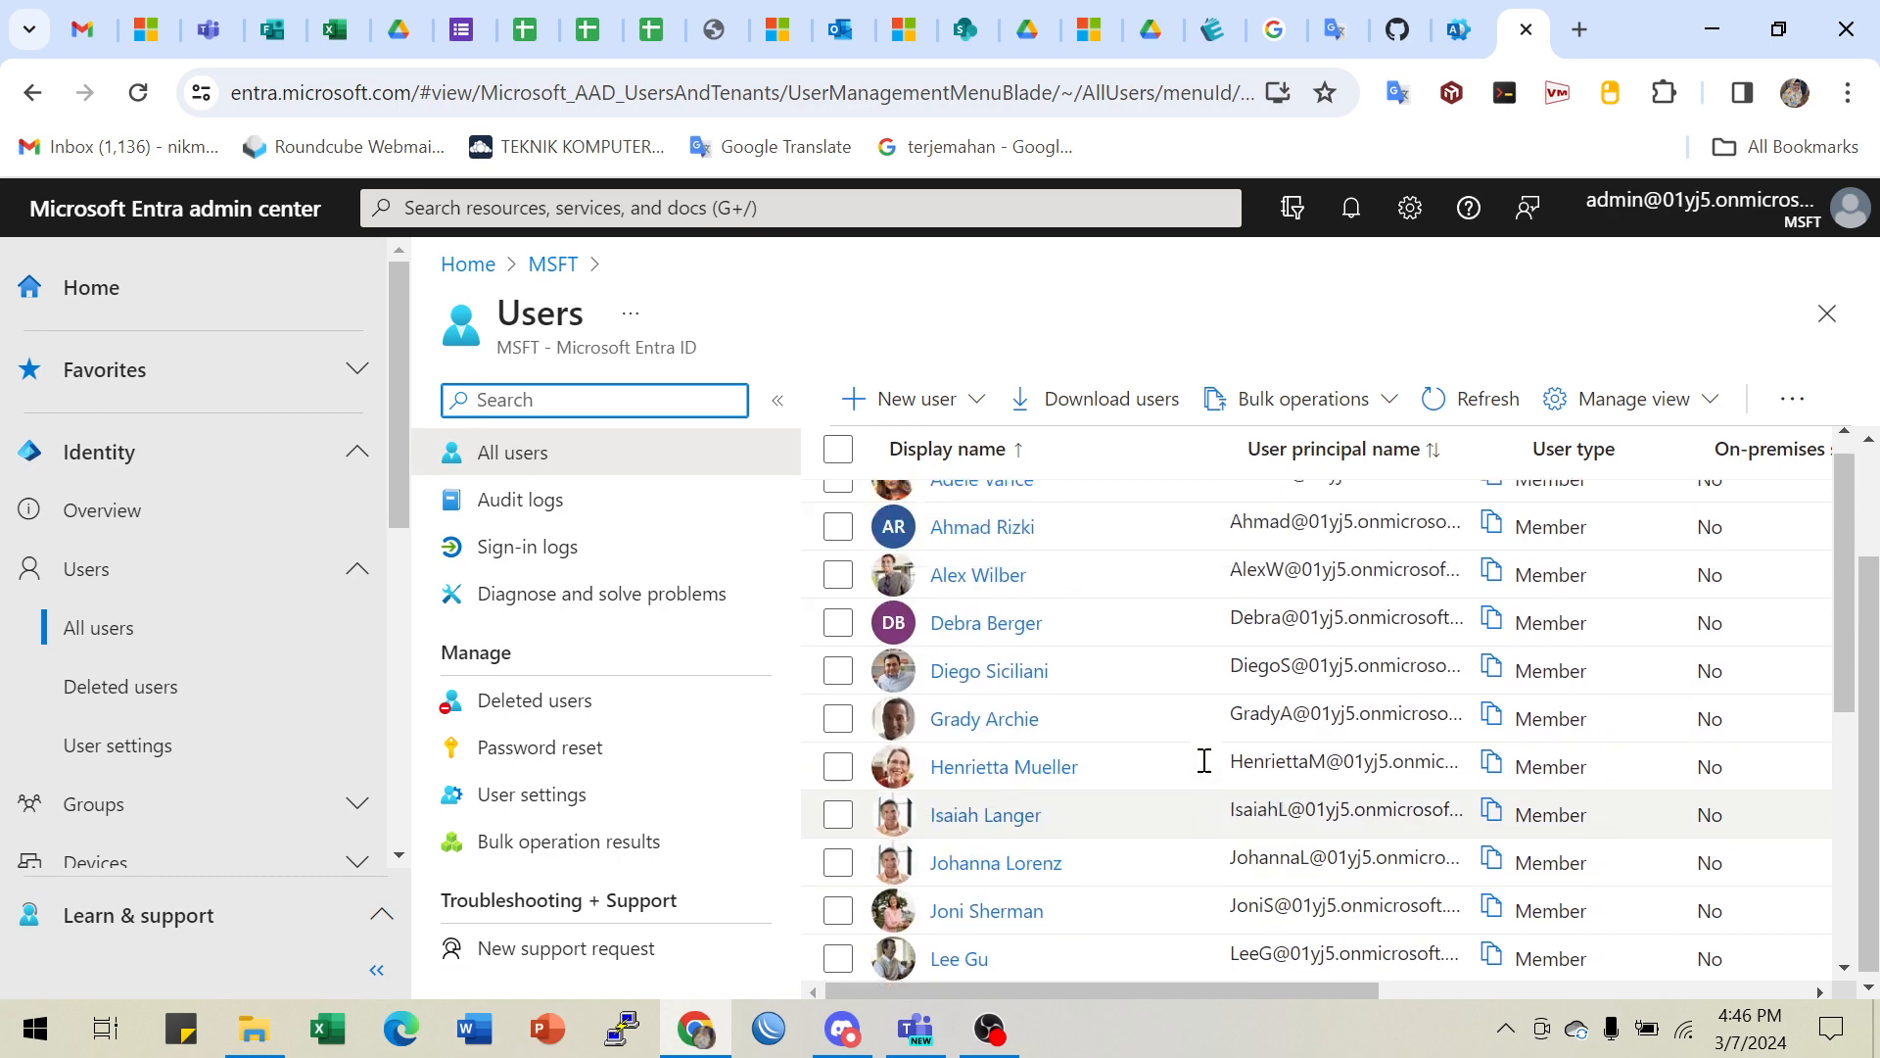
scroll(1204, 761, down, 5)
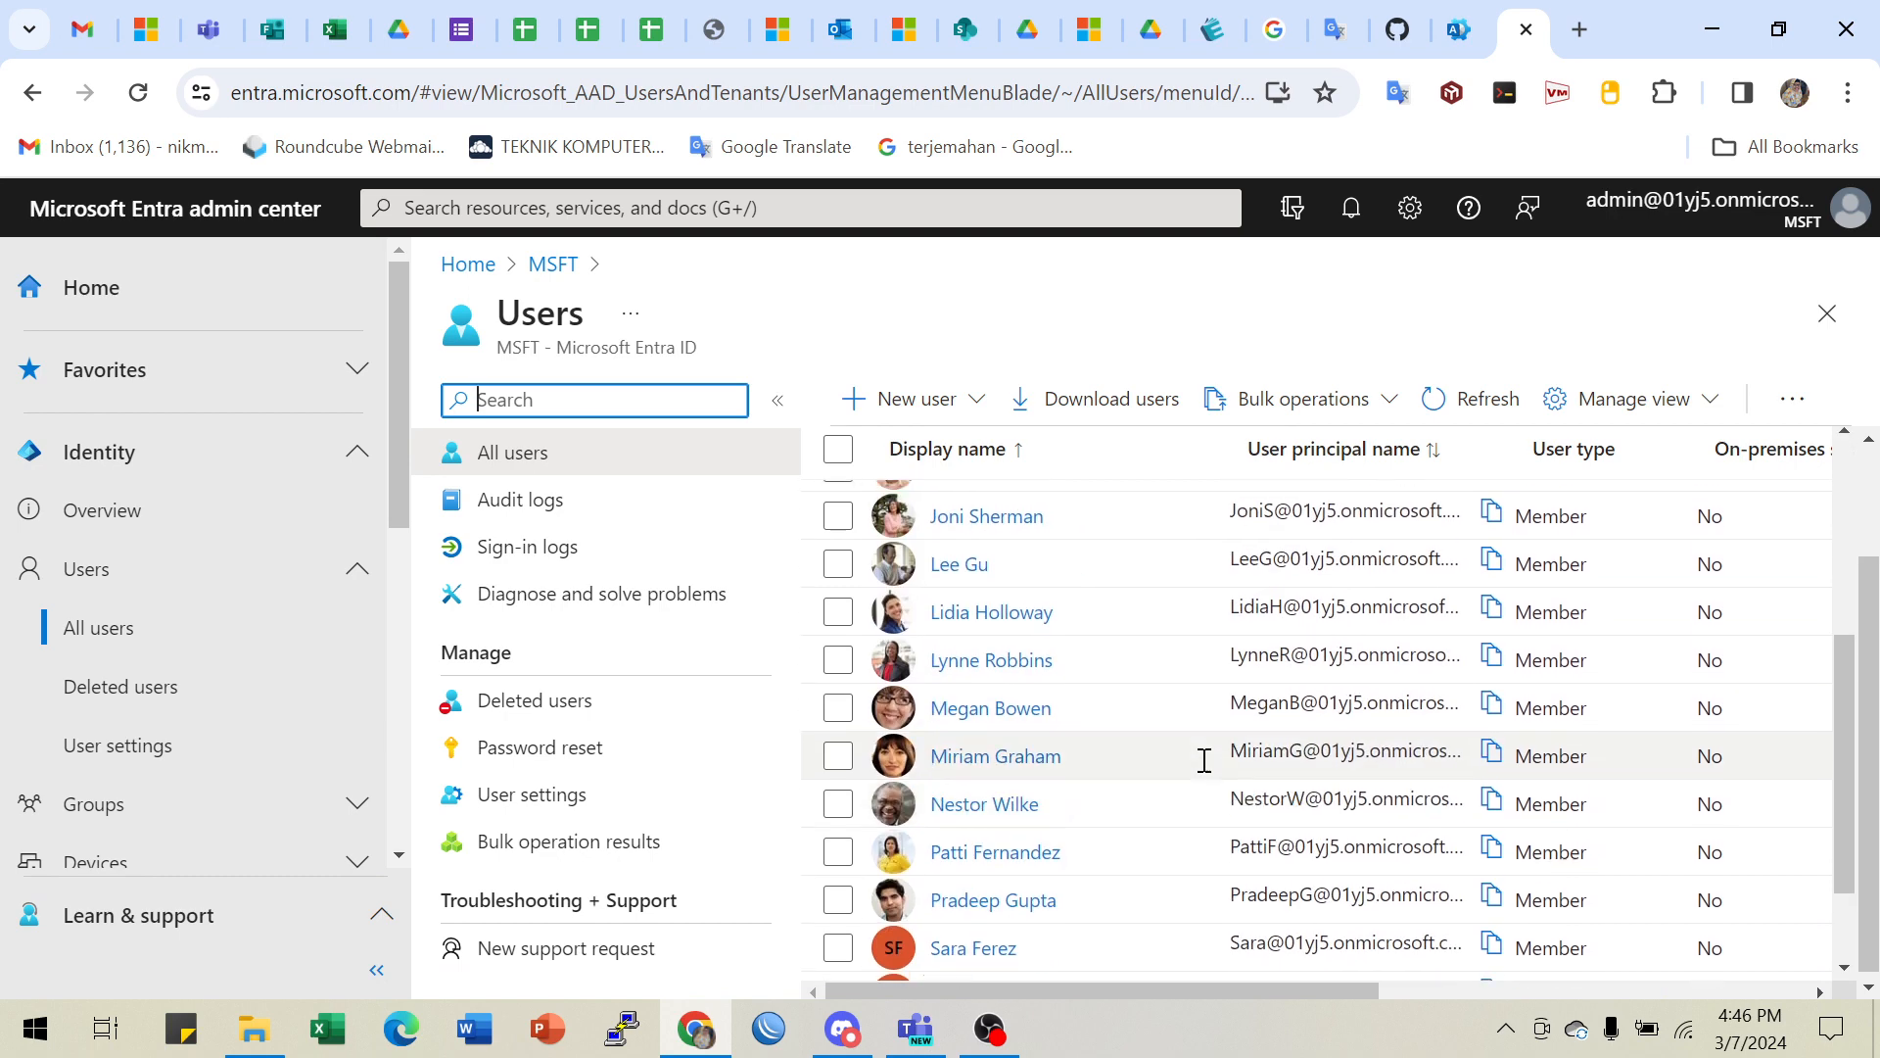
scroll(1155, 725, up, 5)
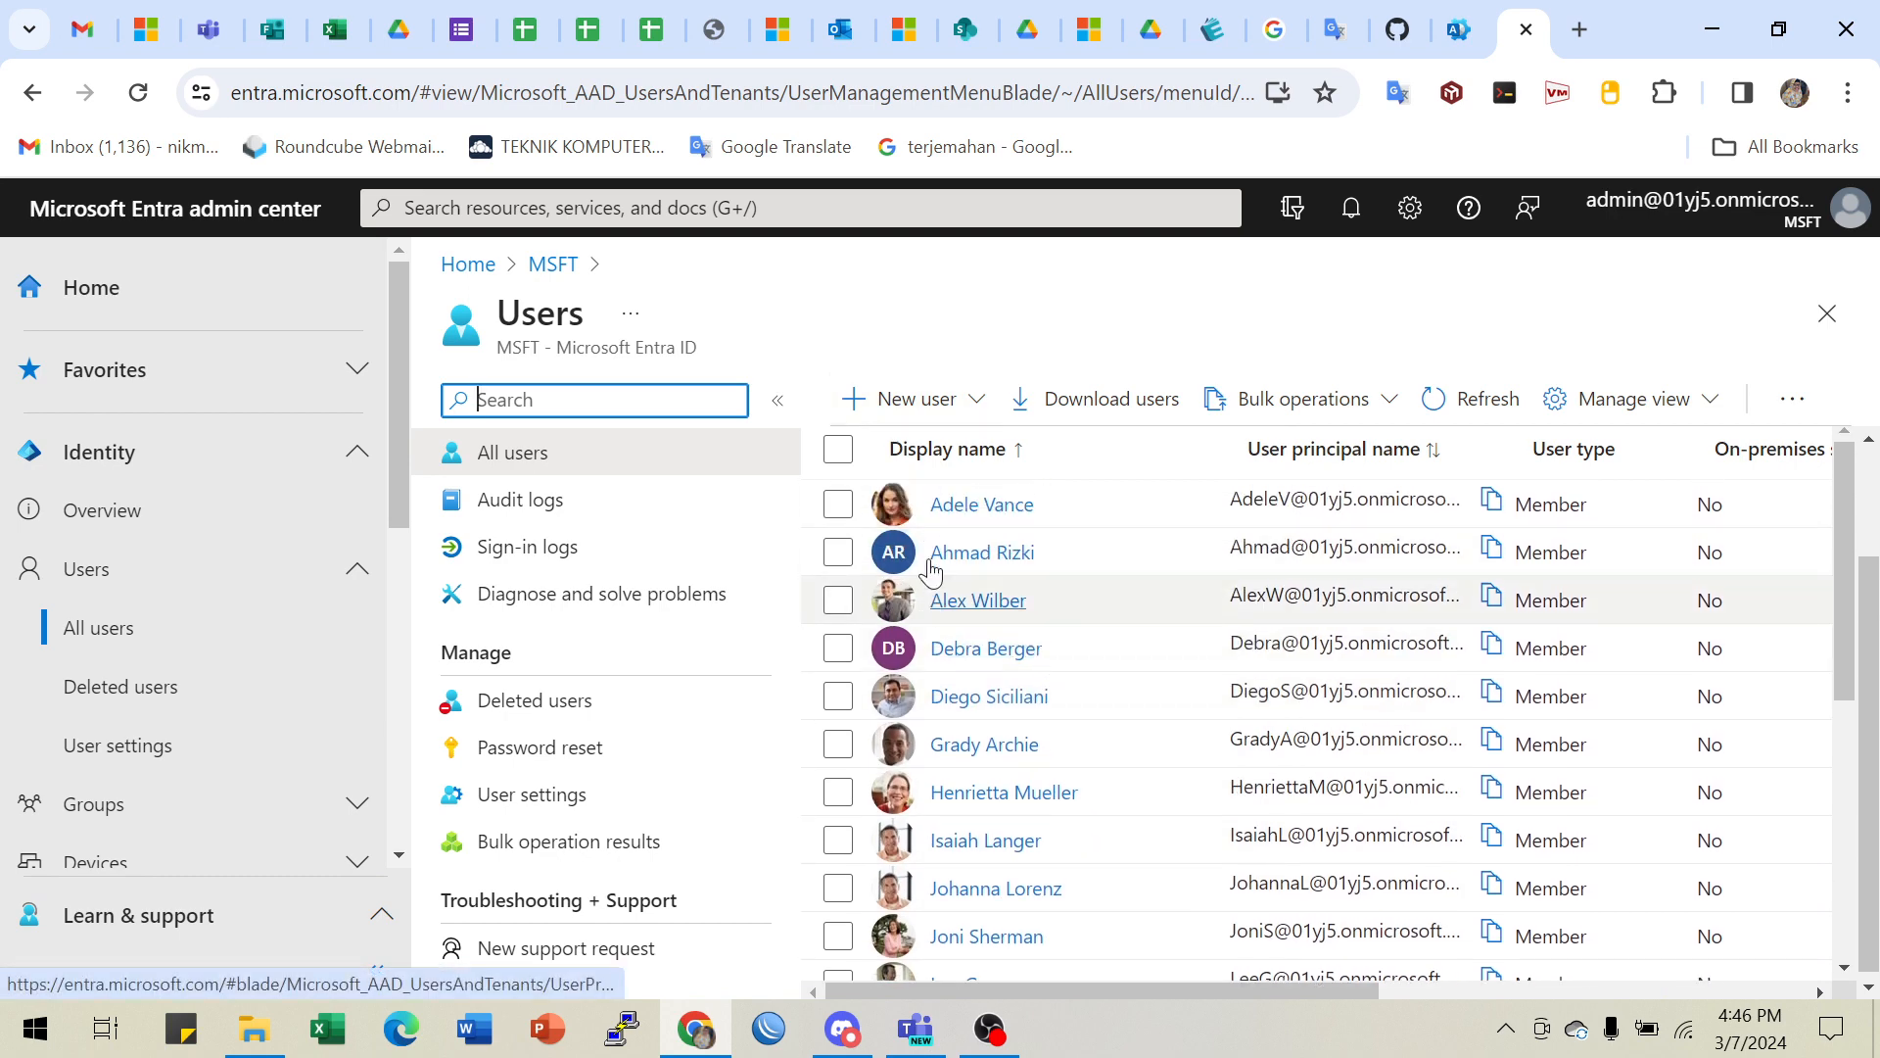
click(897, 407)
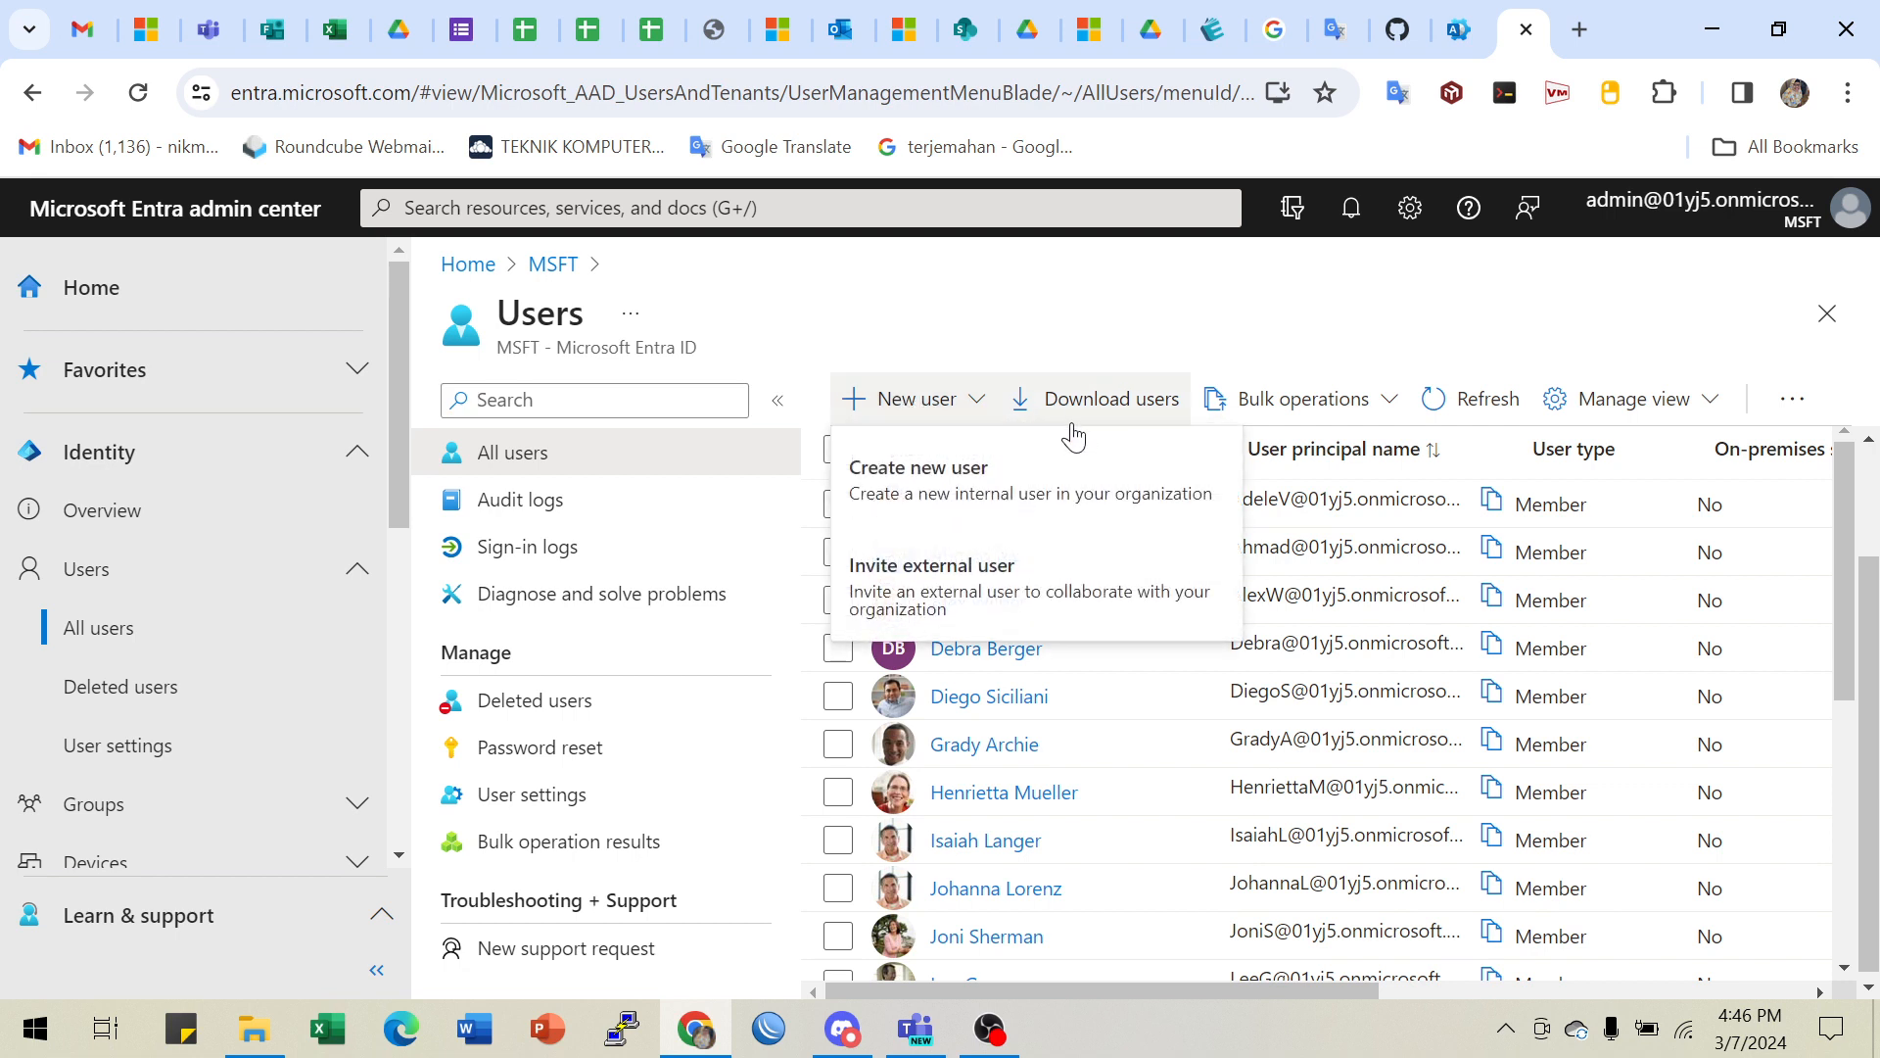
- Start a Create new user form, focus User principal name, and check step 5's values
click(945, 472)
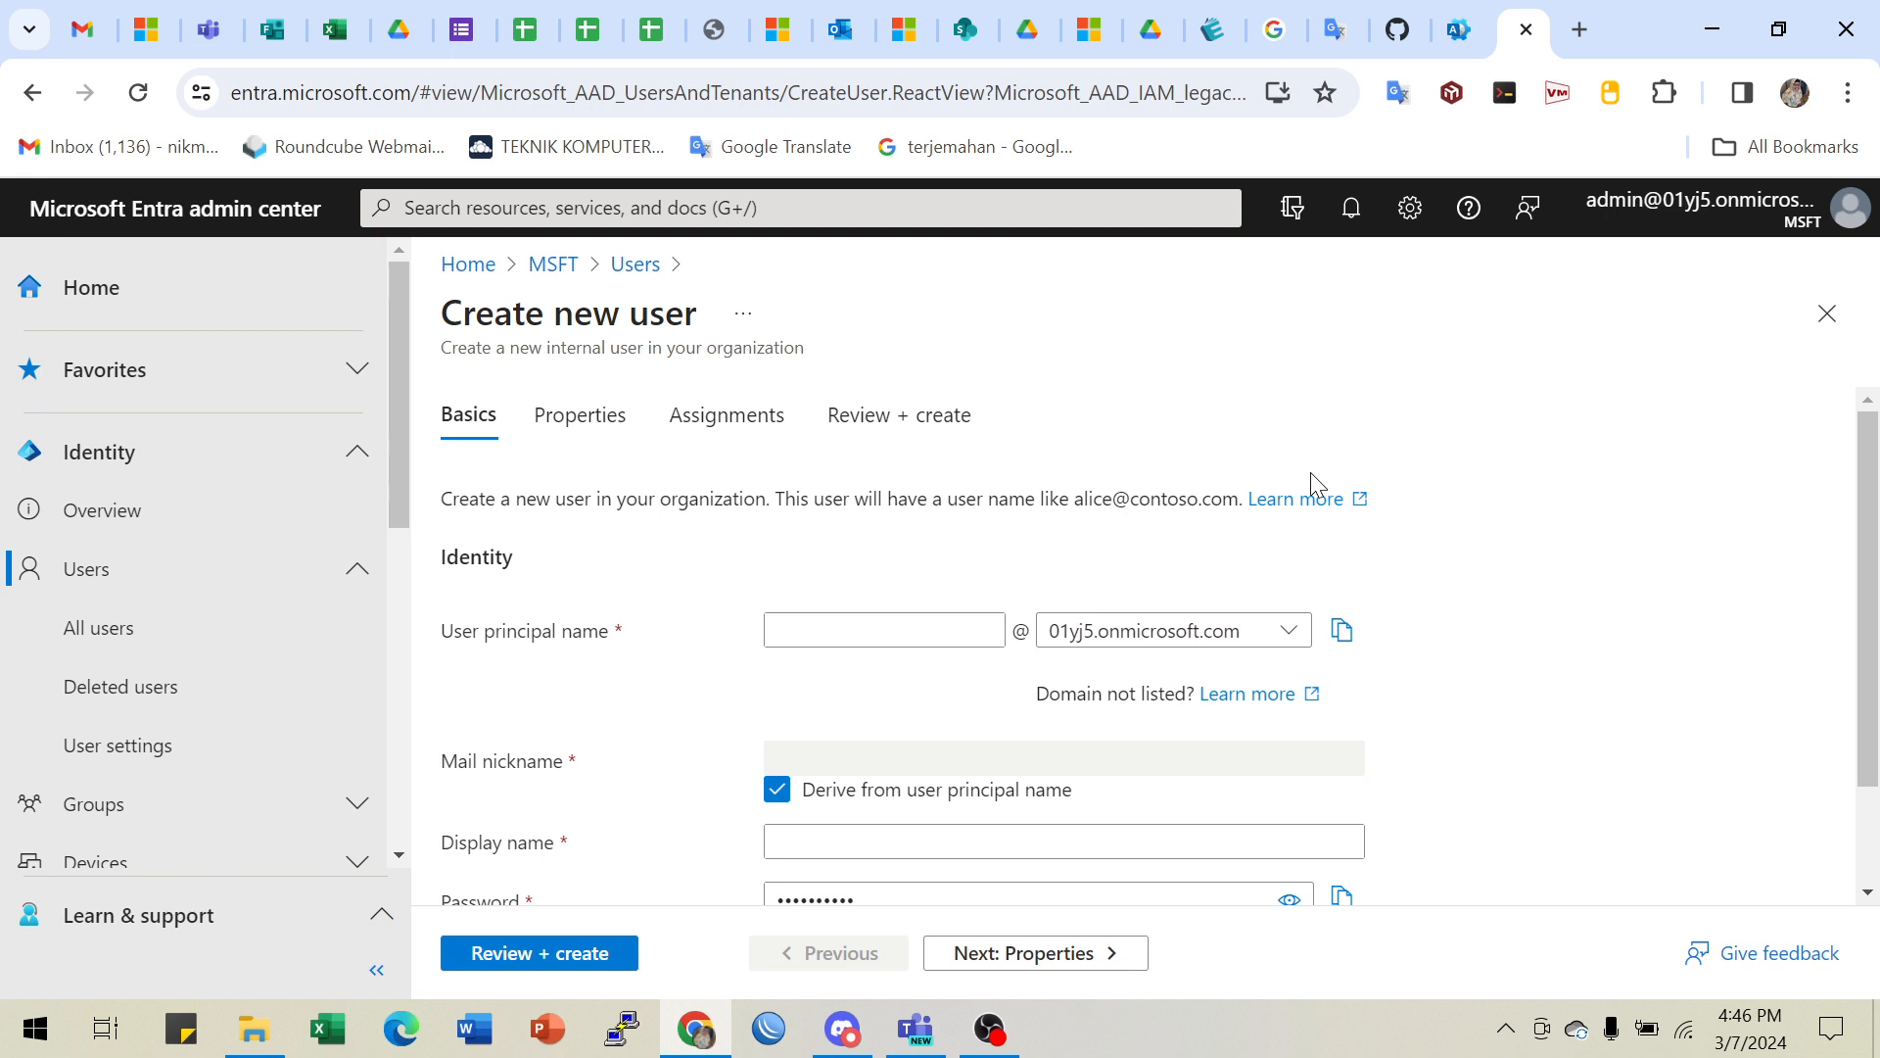
click(828, 635)
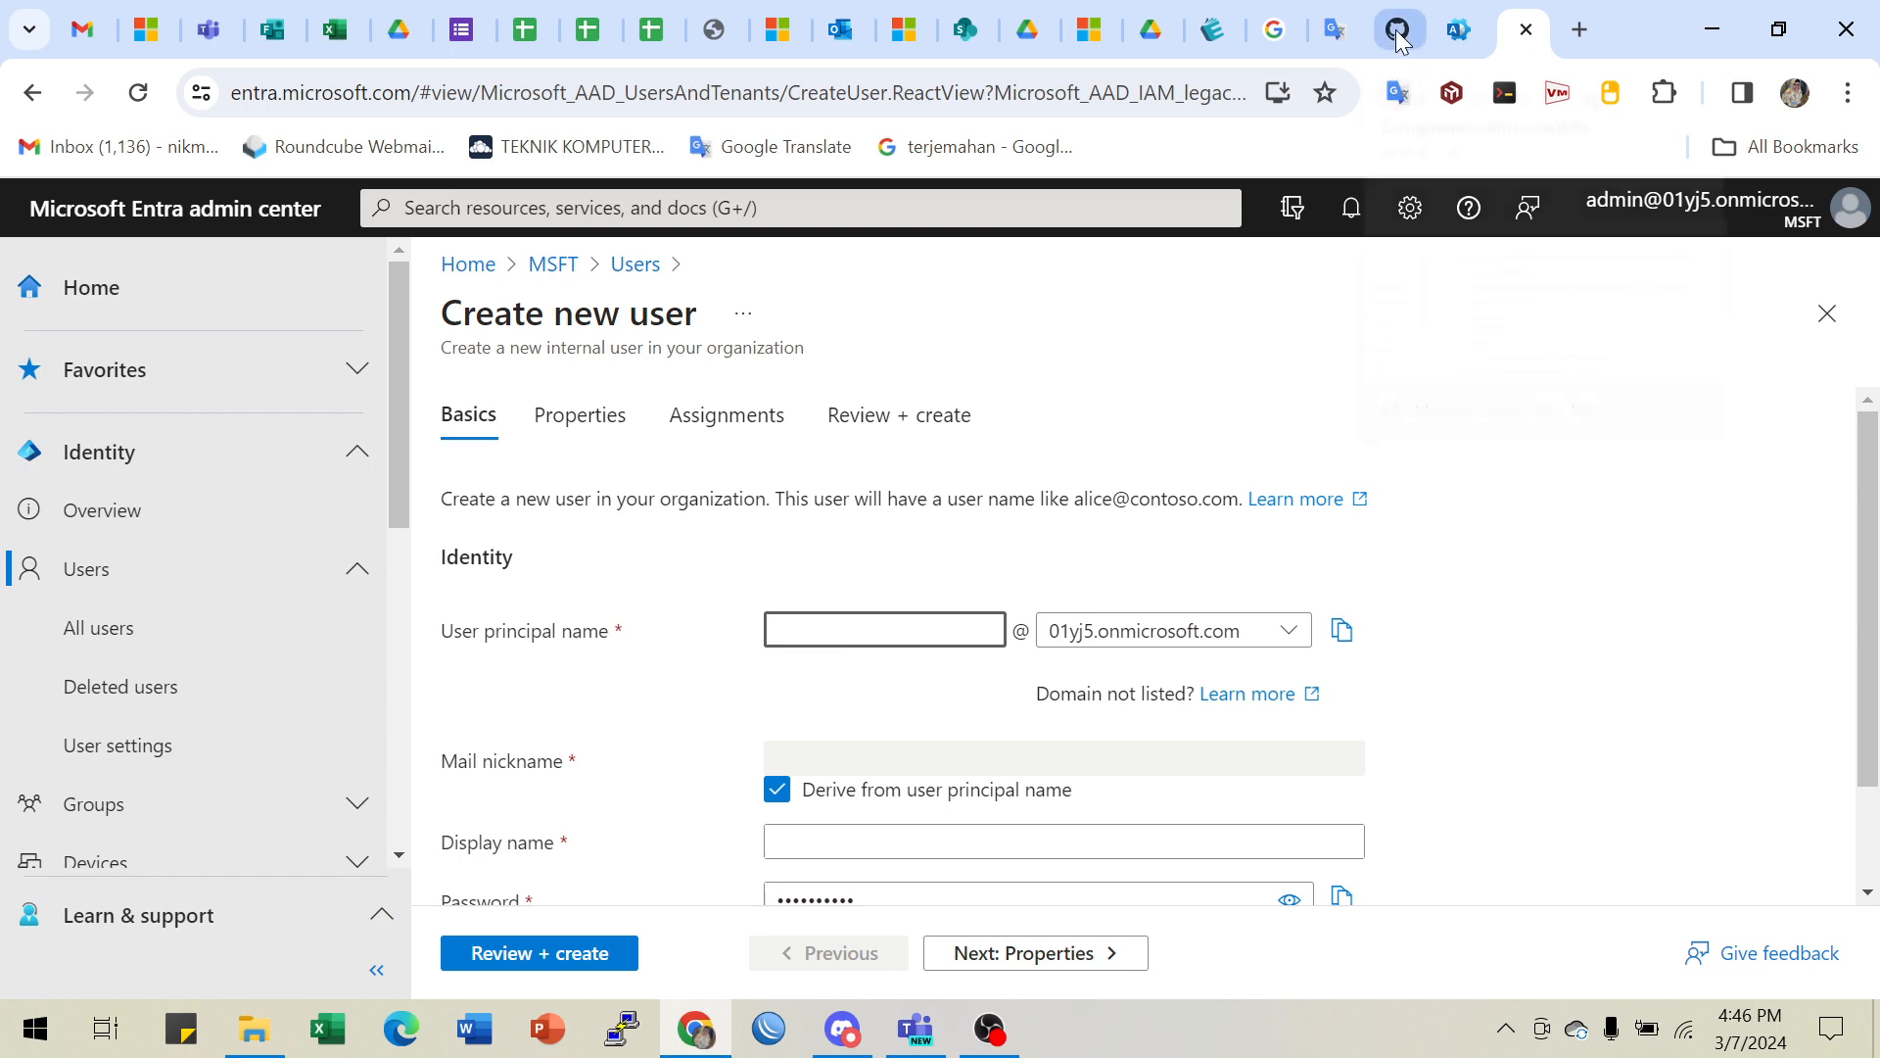
click(1397, 37)
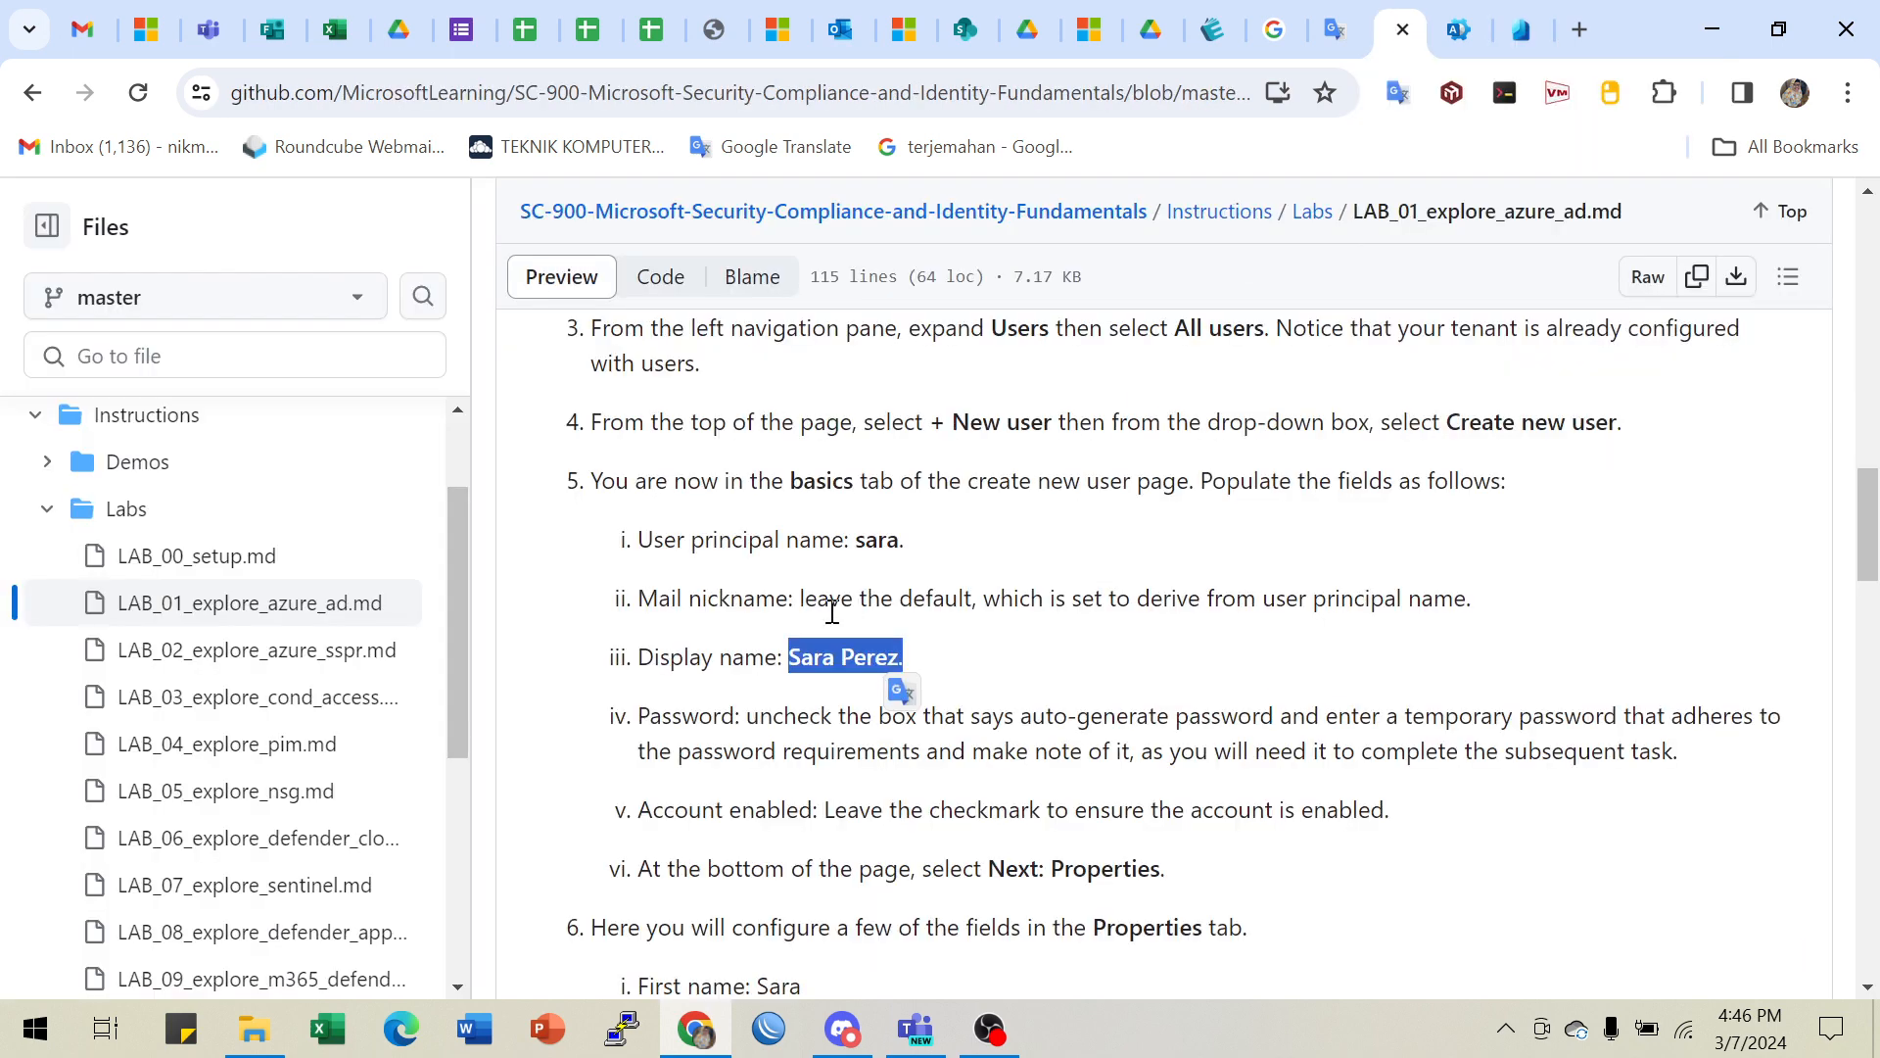
- Copy the lab's suggested names, then enter the user principal name and the user's full display name
double_click(867, 539)
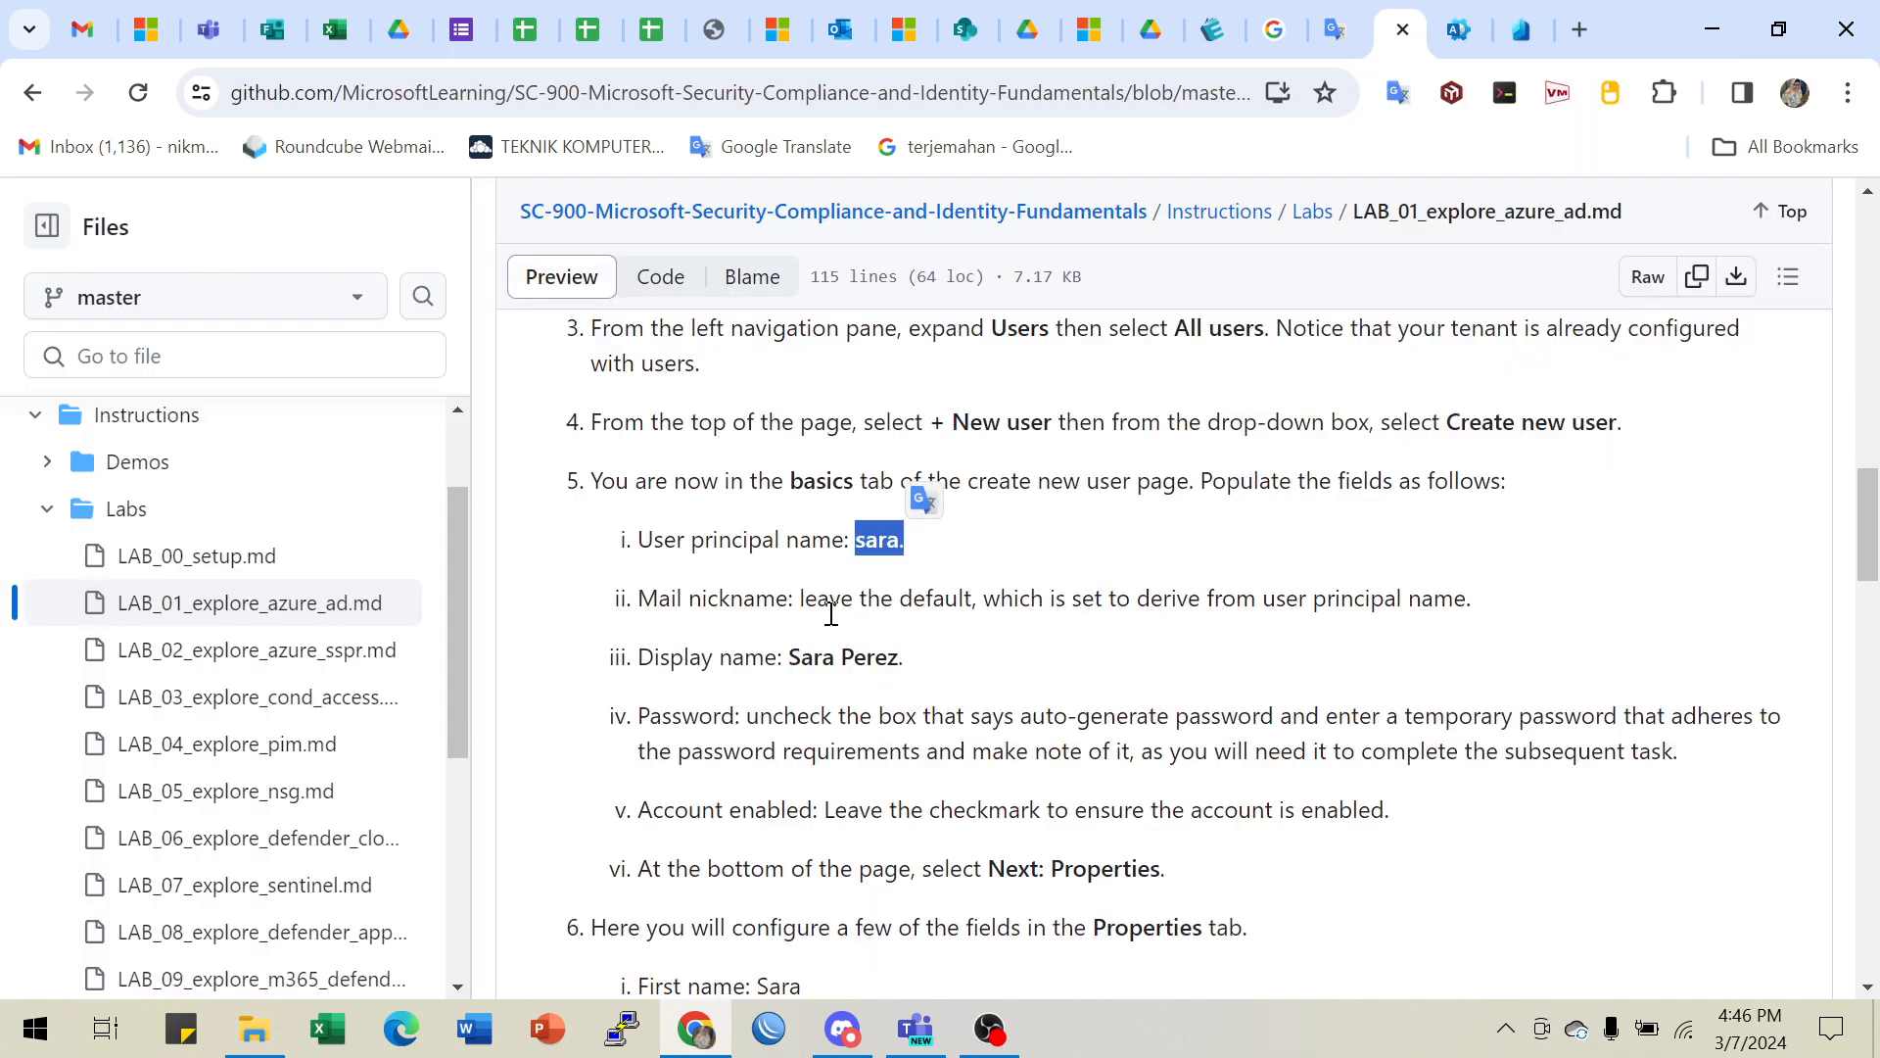
drag(802, 658, 921, 671)
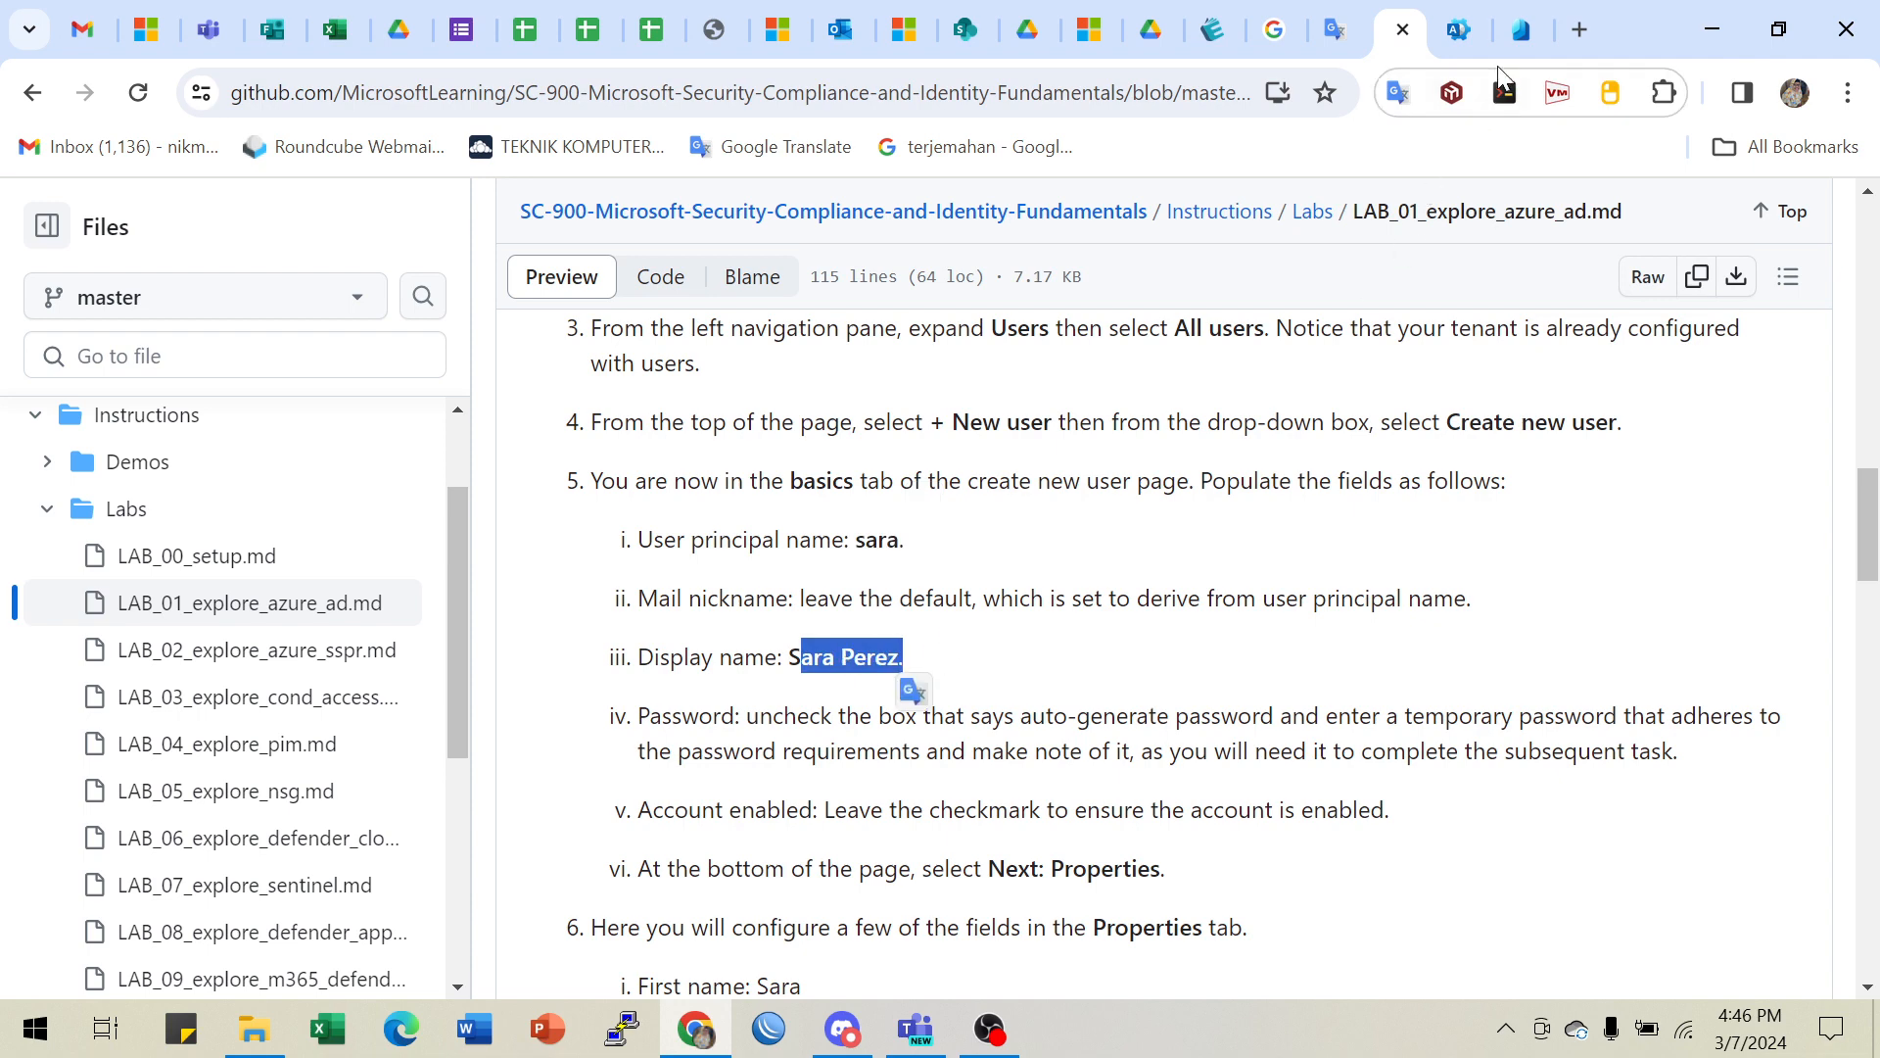
click(1520, 29)
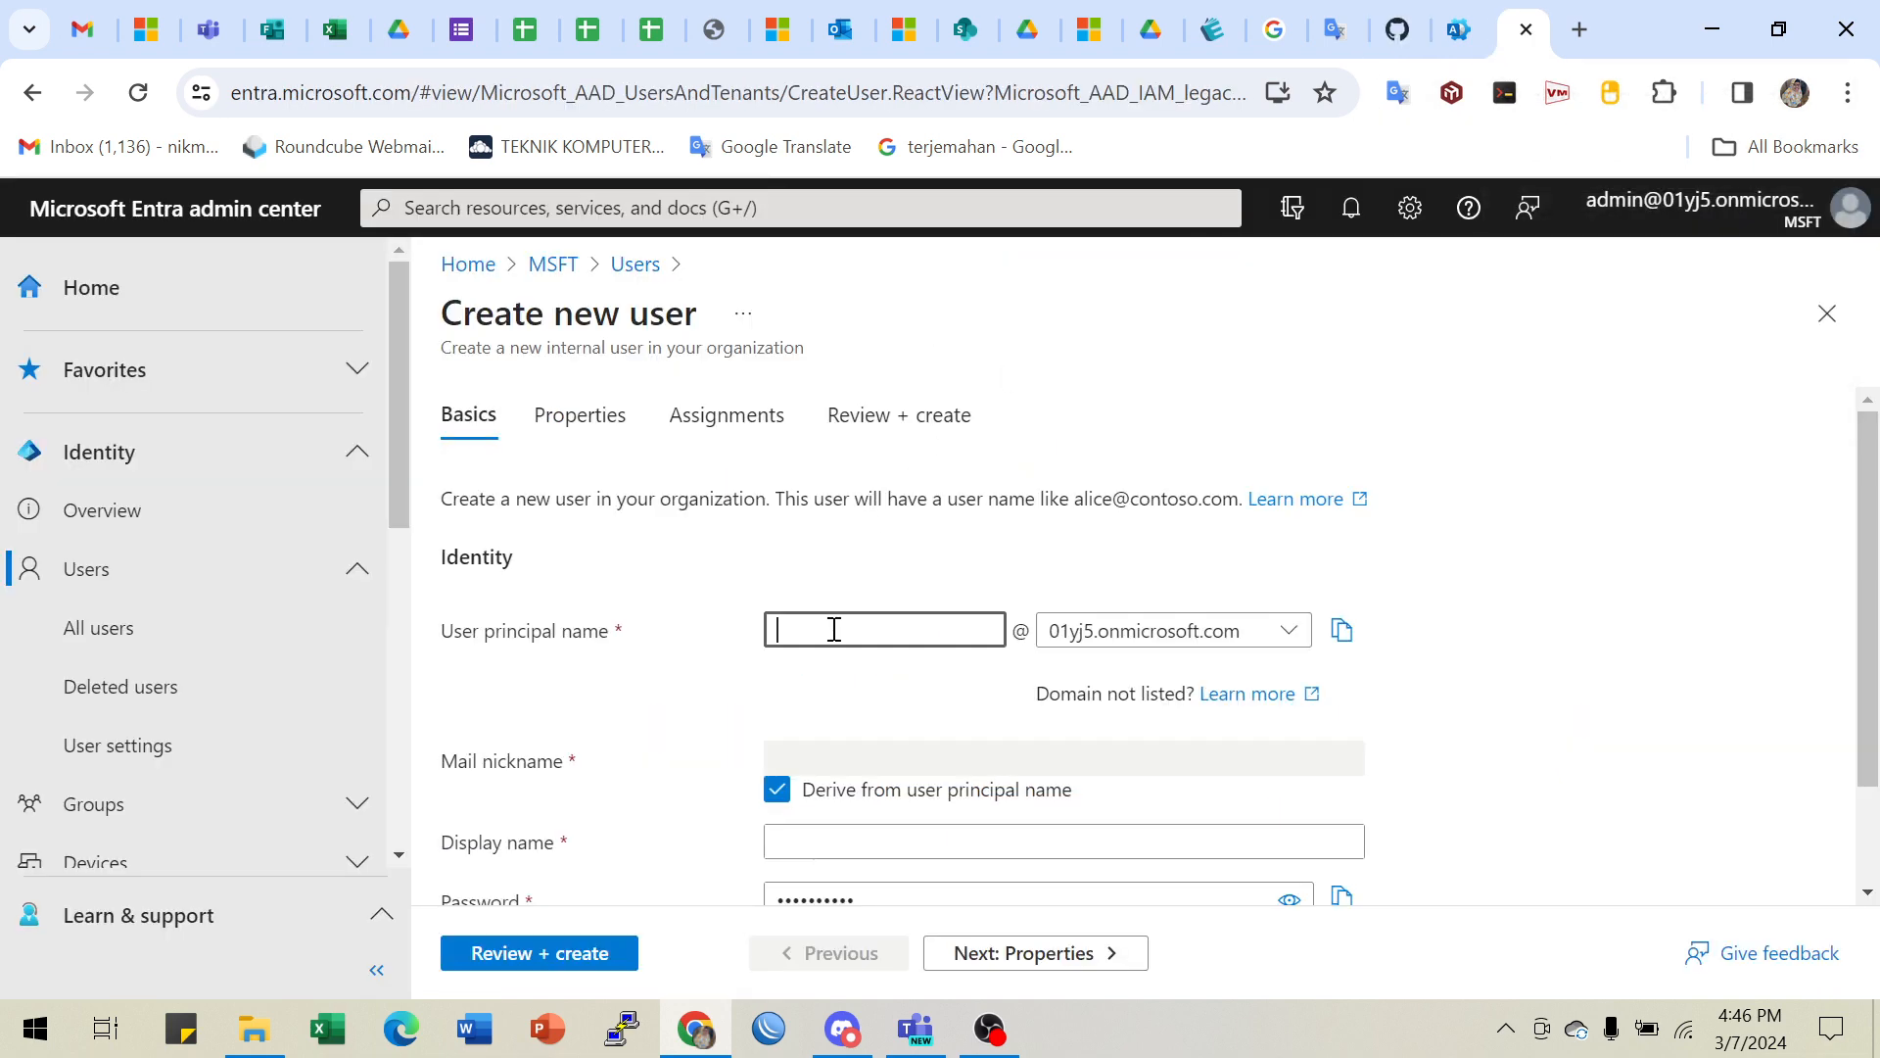
text(Nikmah)
scroll(940, 869, down, 1)
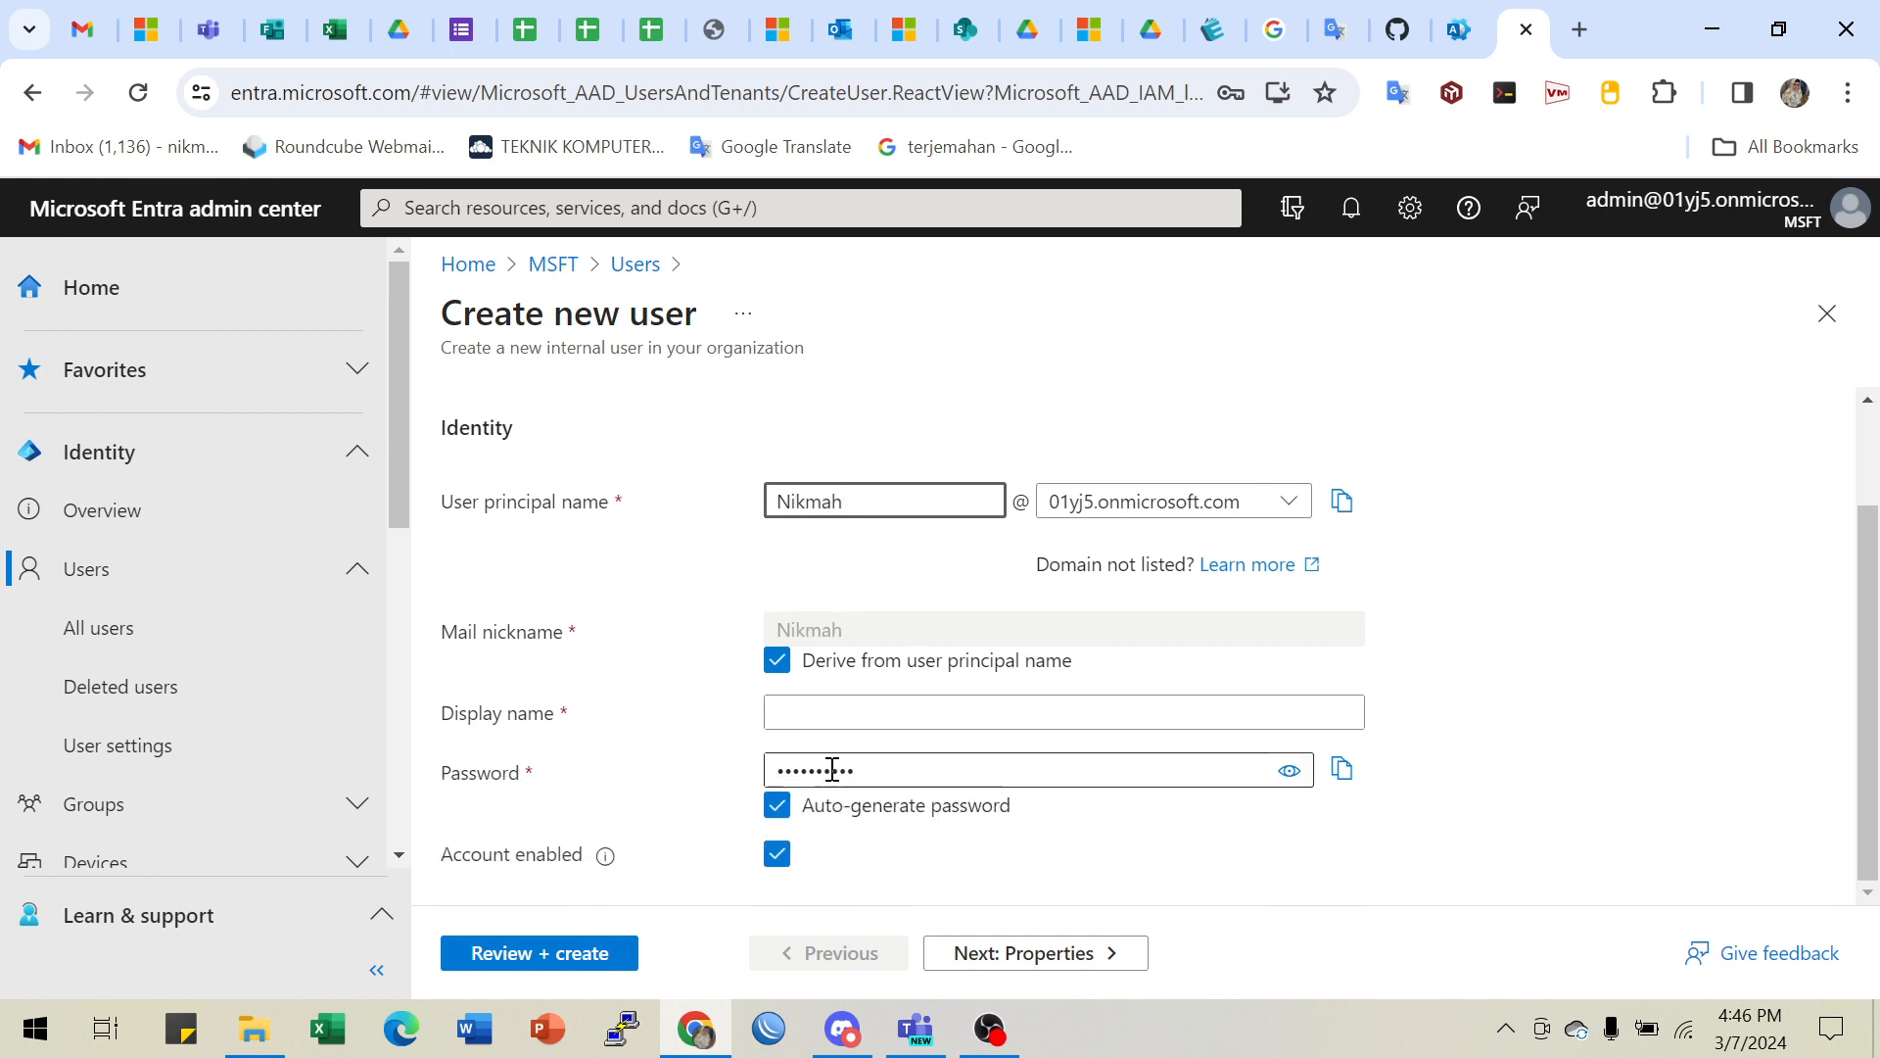
click(841, 715)
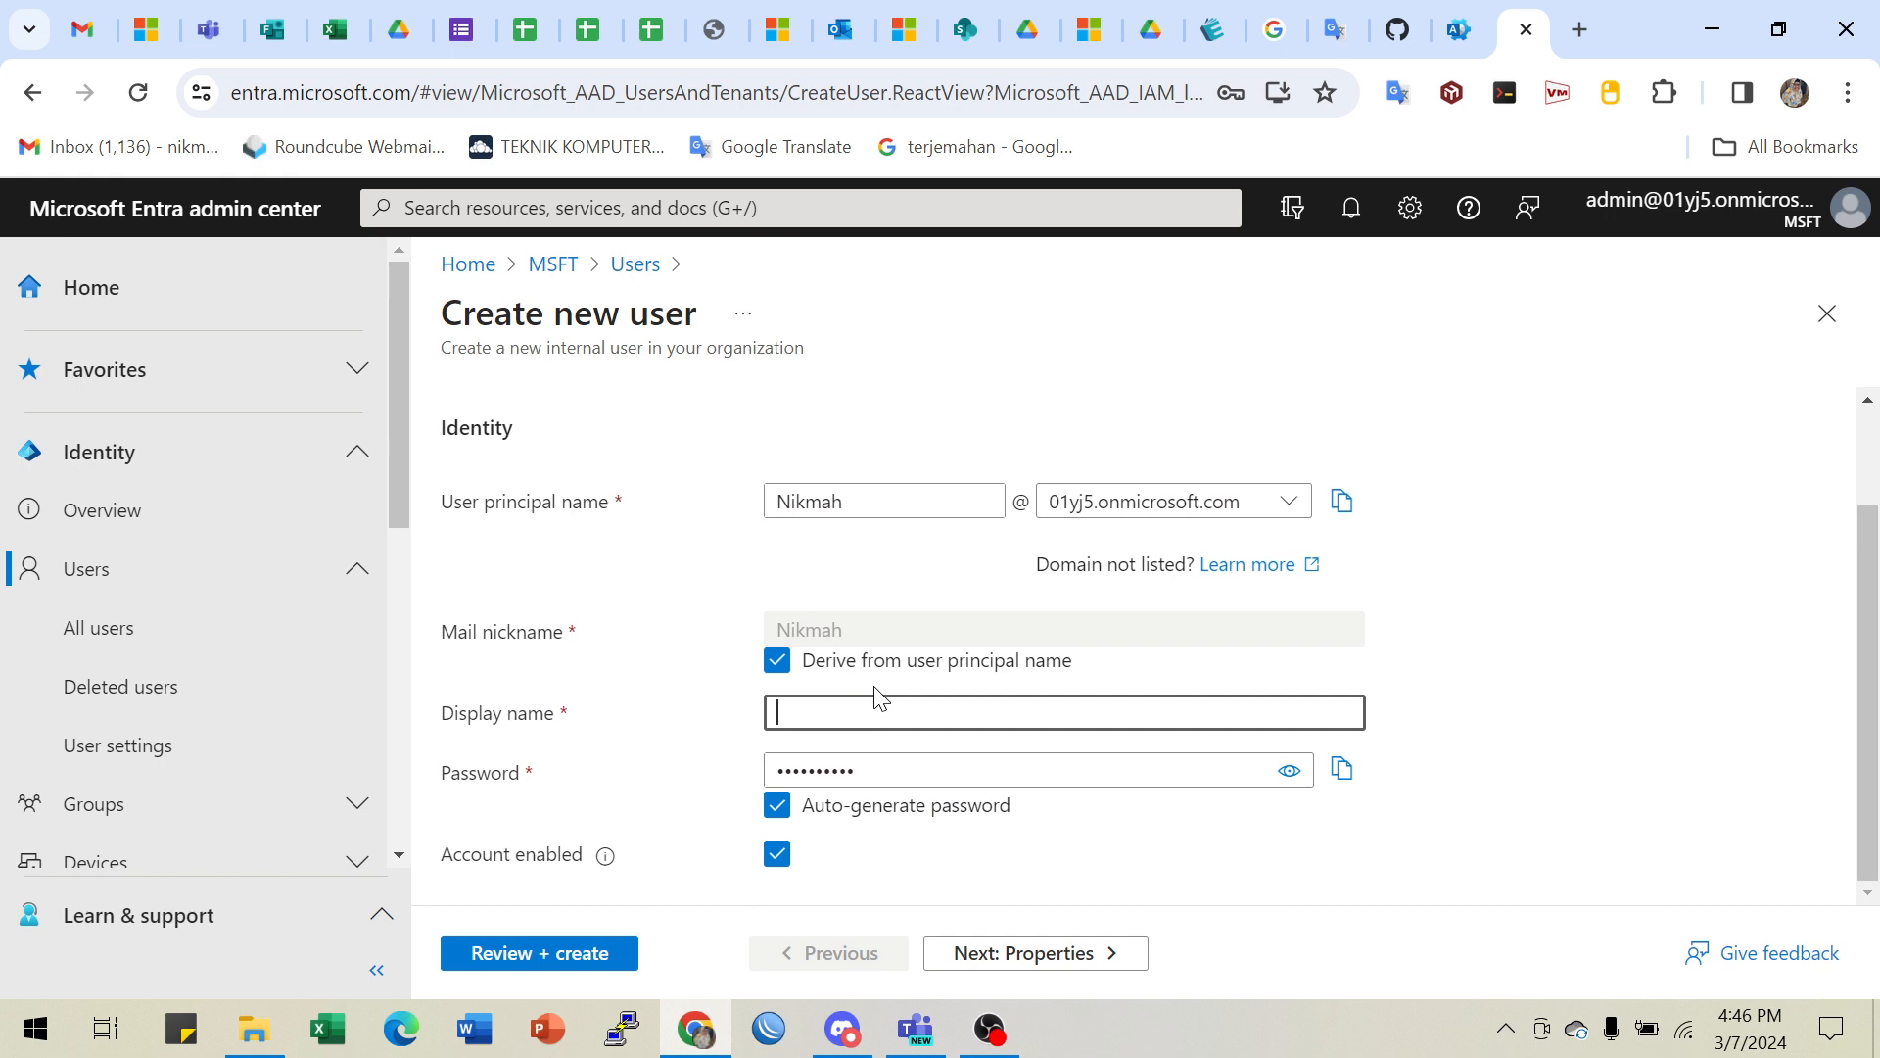
click(1398, 29)
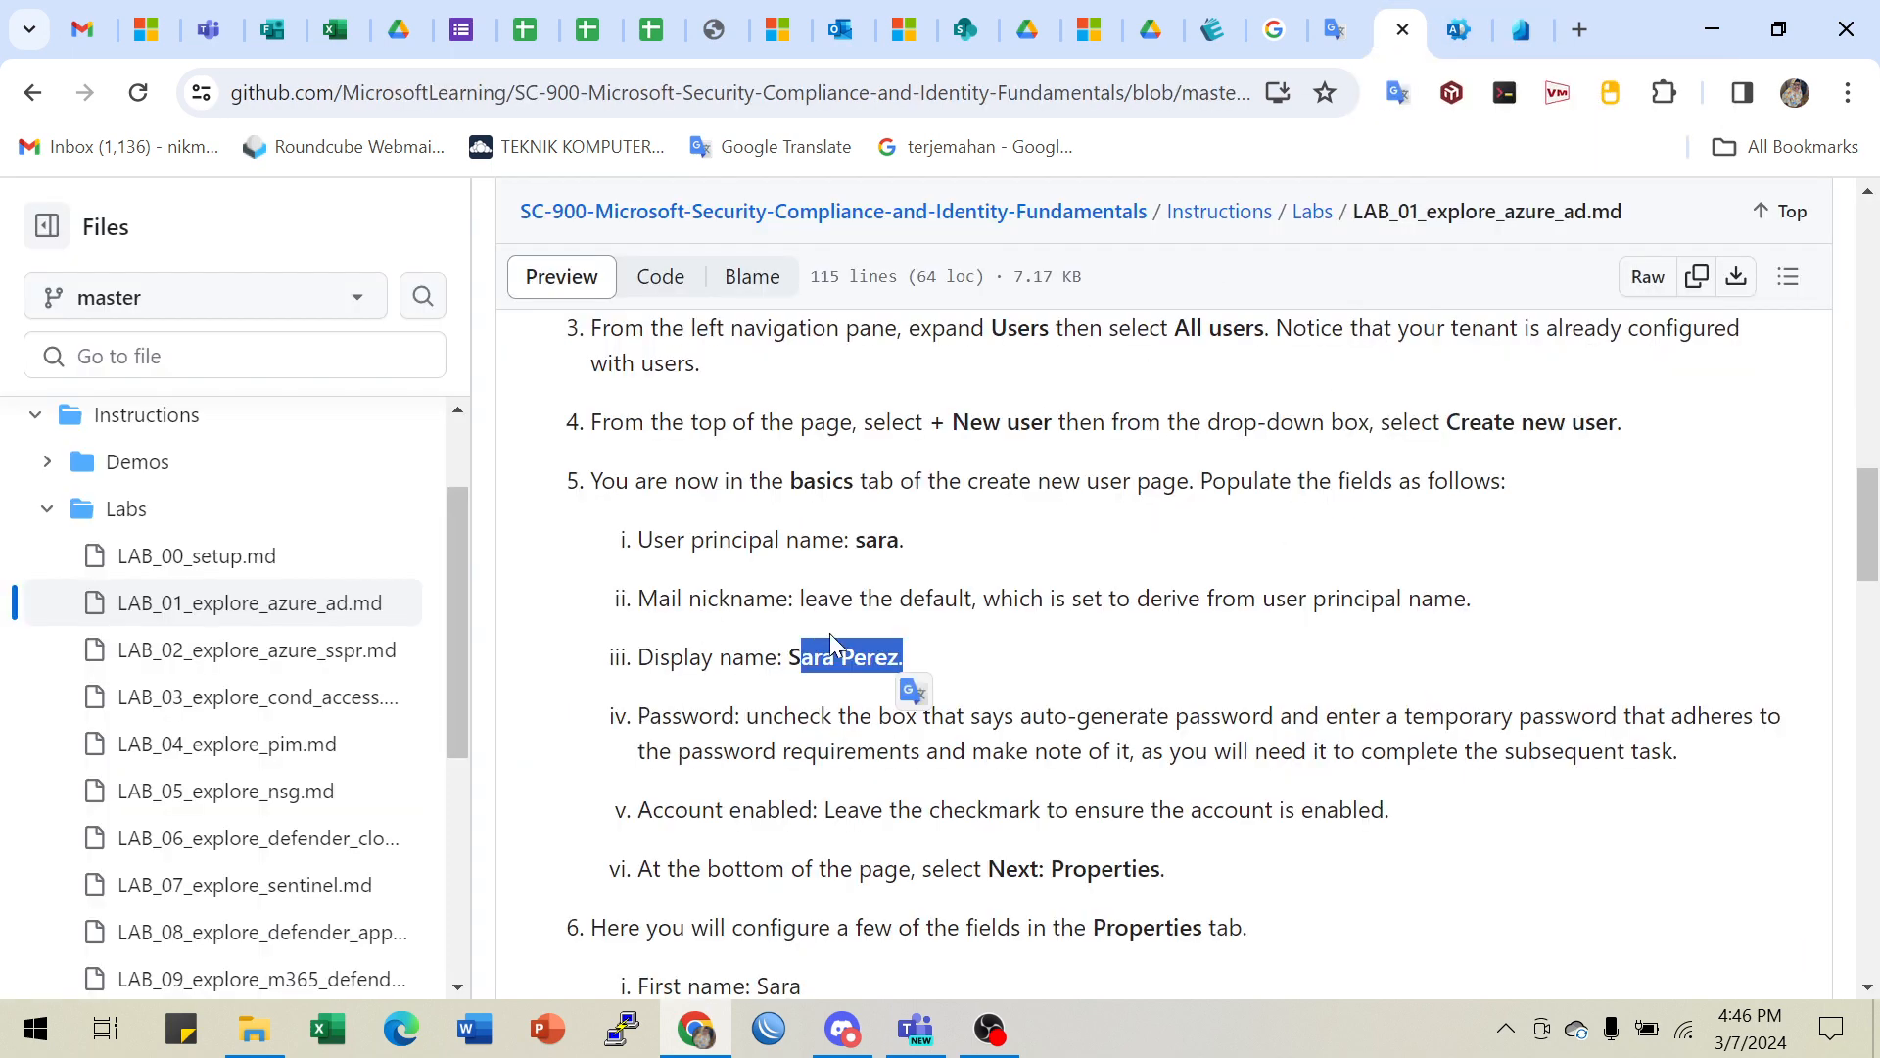
drag(829, 598, 1205, 600)
drag(801, 658, 965, 663)
scroll(940, 670, down, 1)
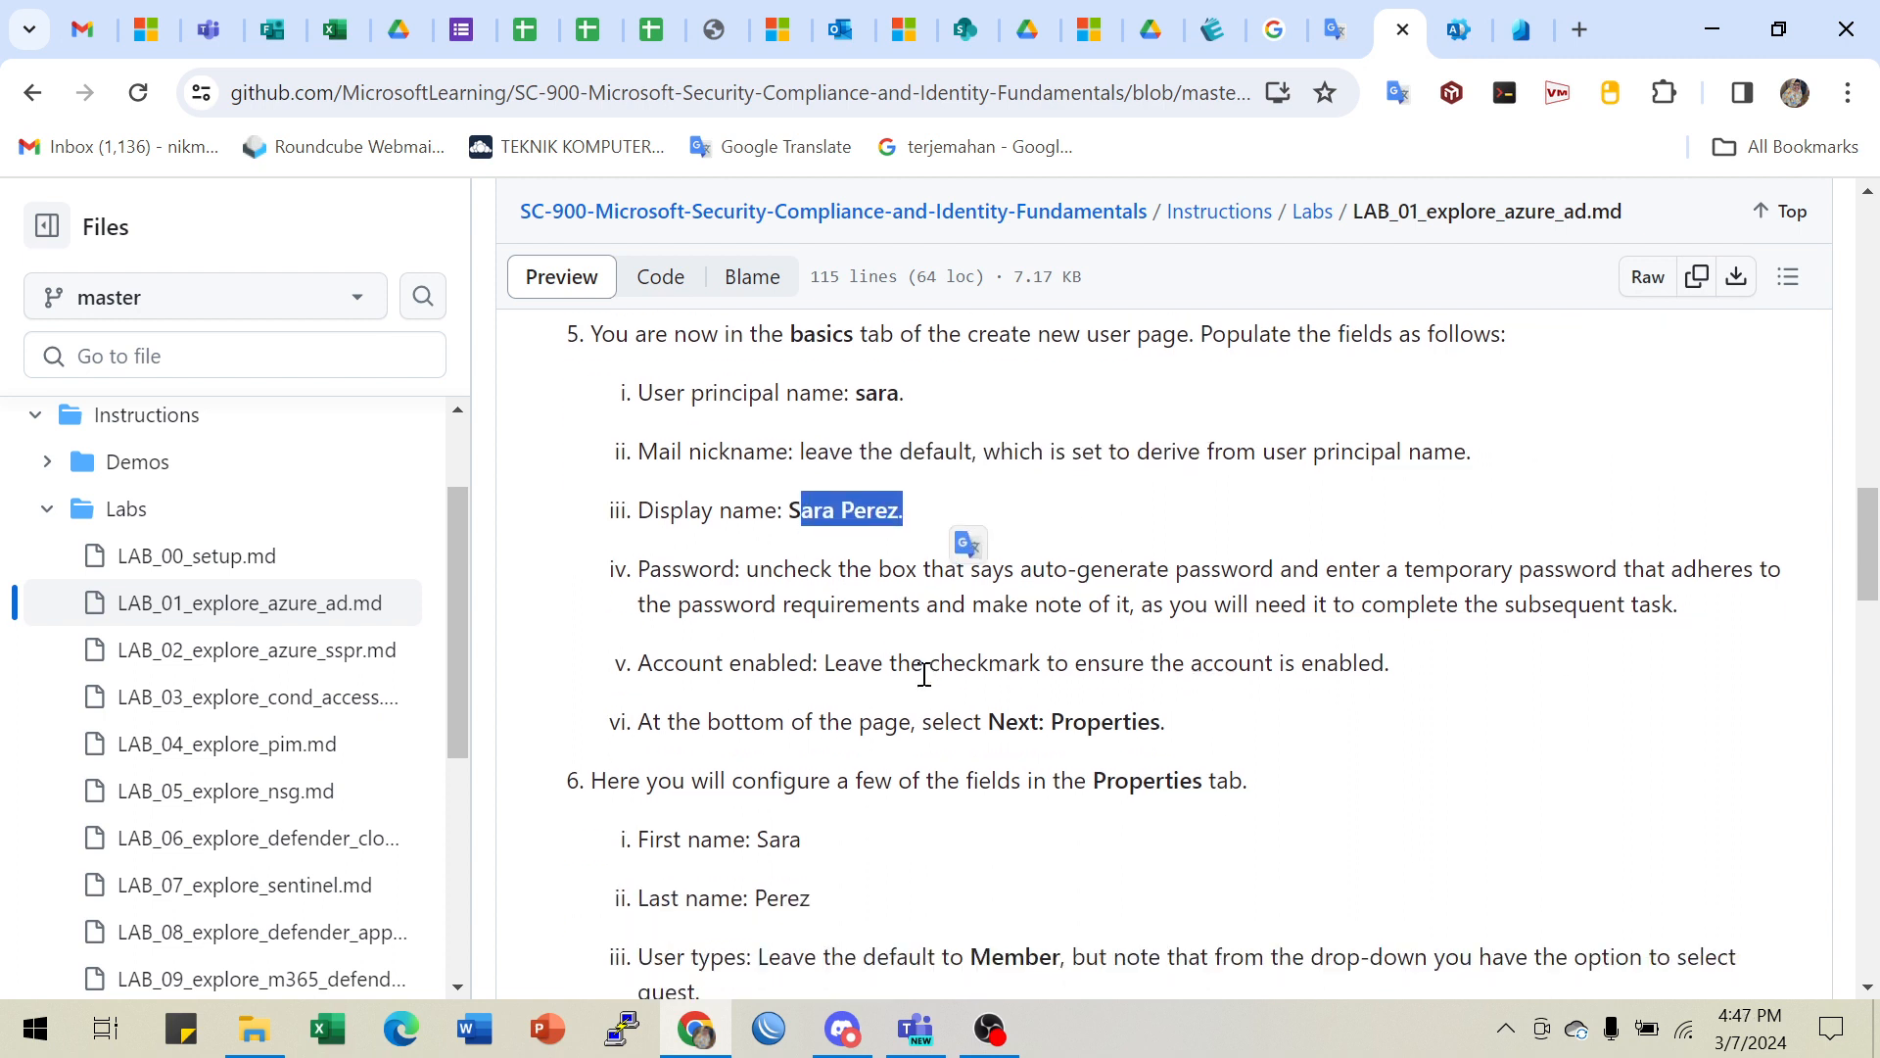
drag(781, 598, 795, 572)
click(795, 572)
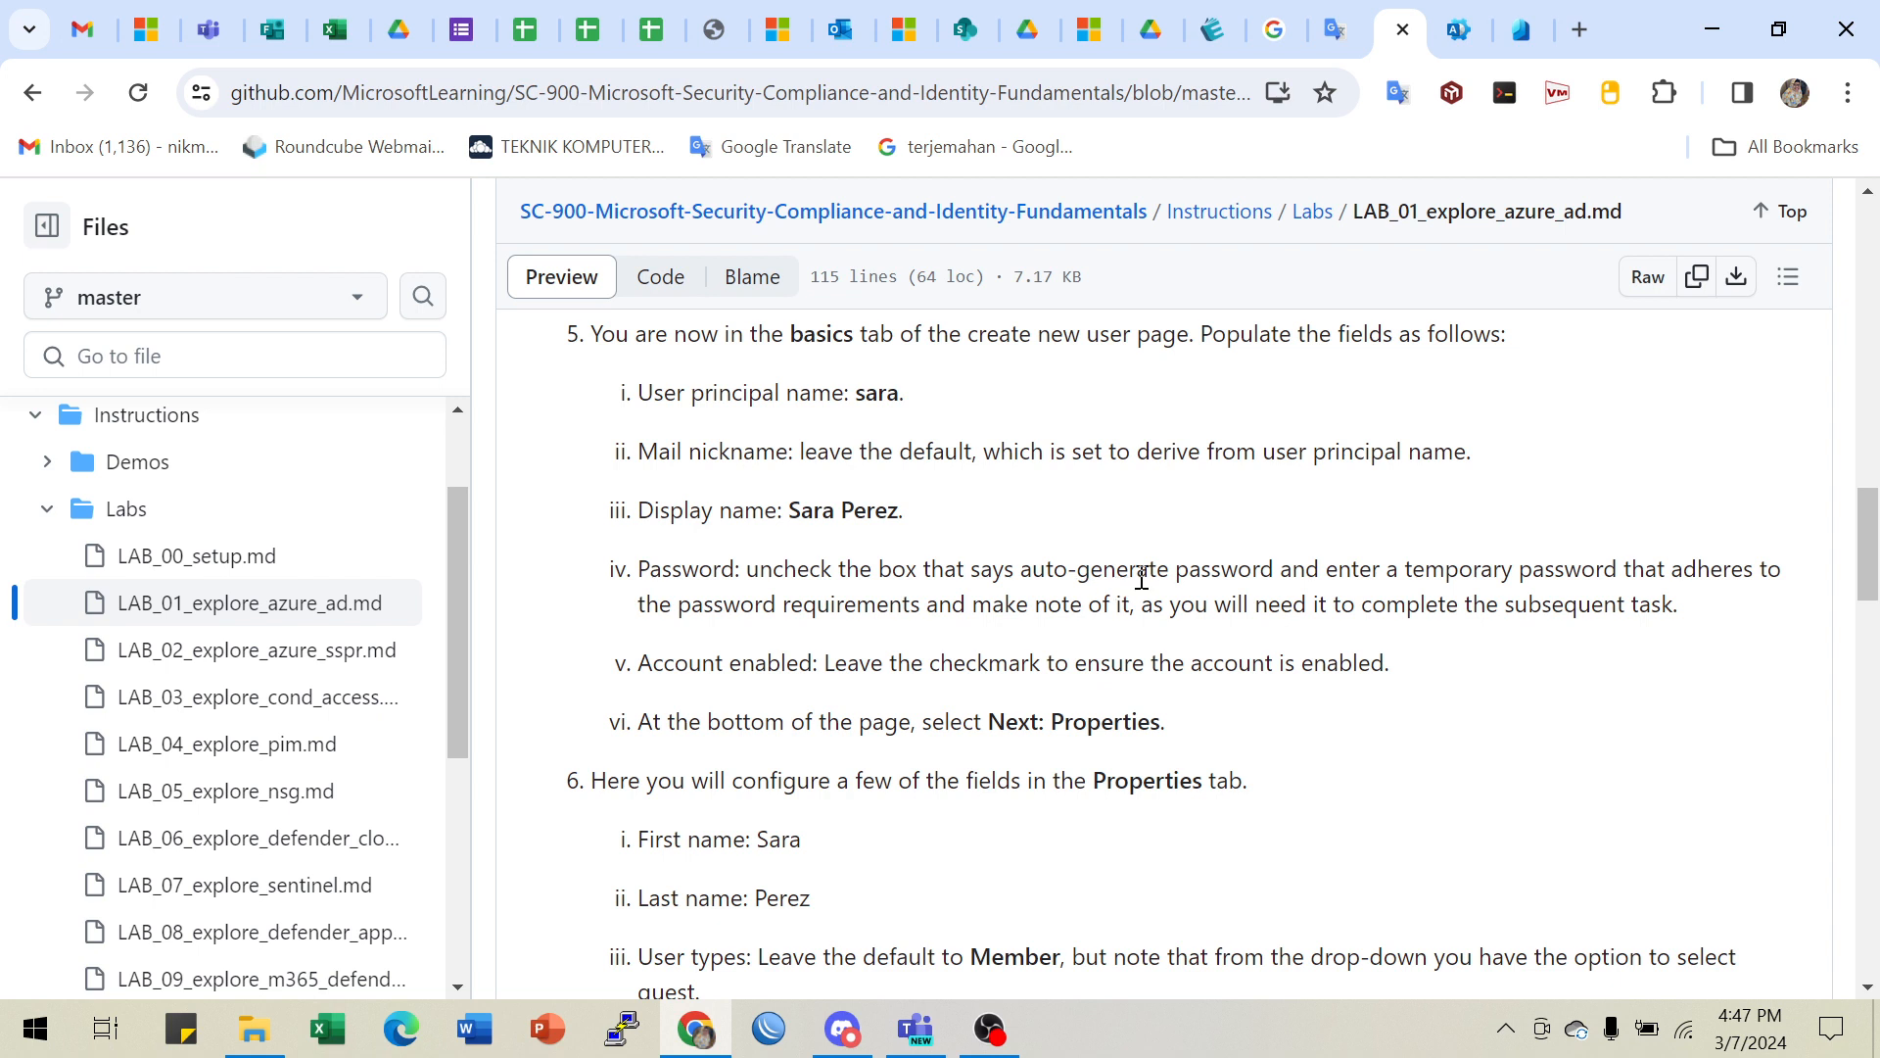
drag(1145, 572, 1647, 610)
click(1176, 600)
drag(759, 571, 955, 571)
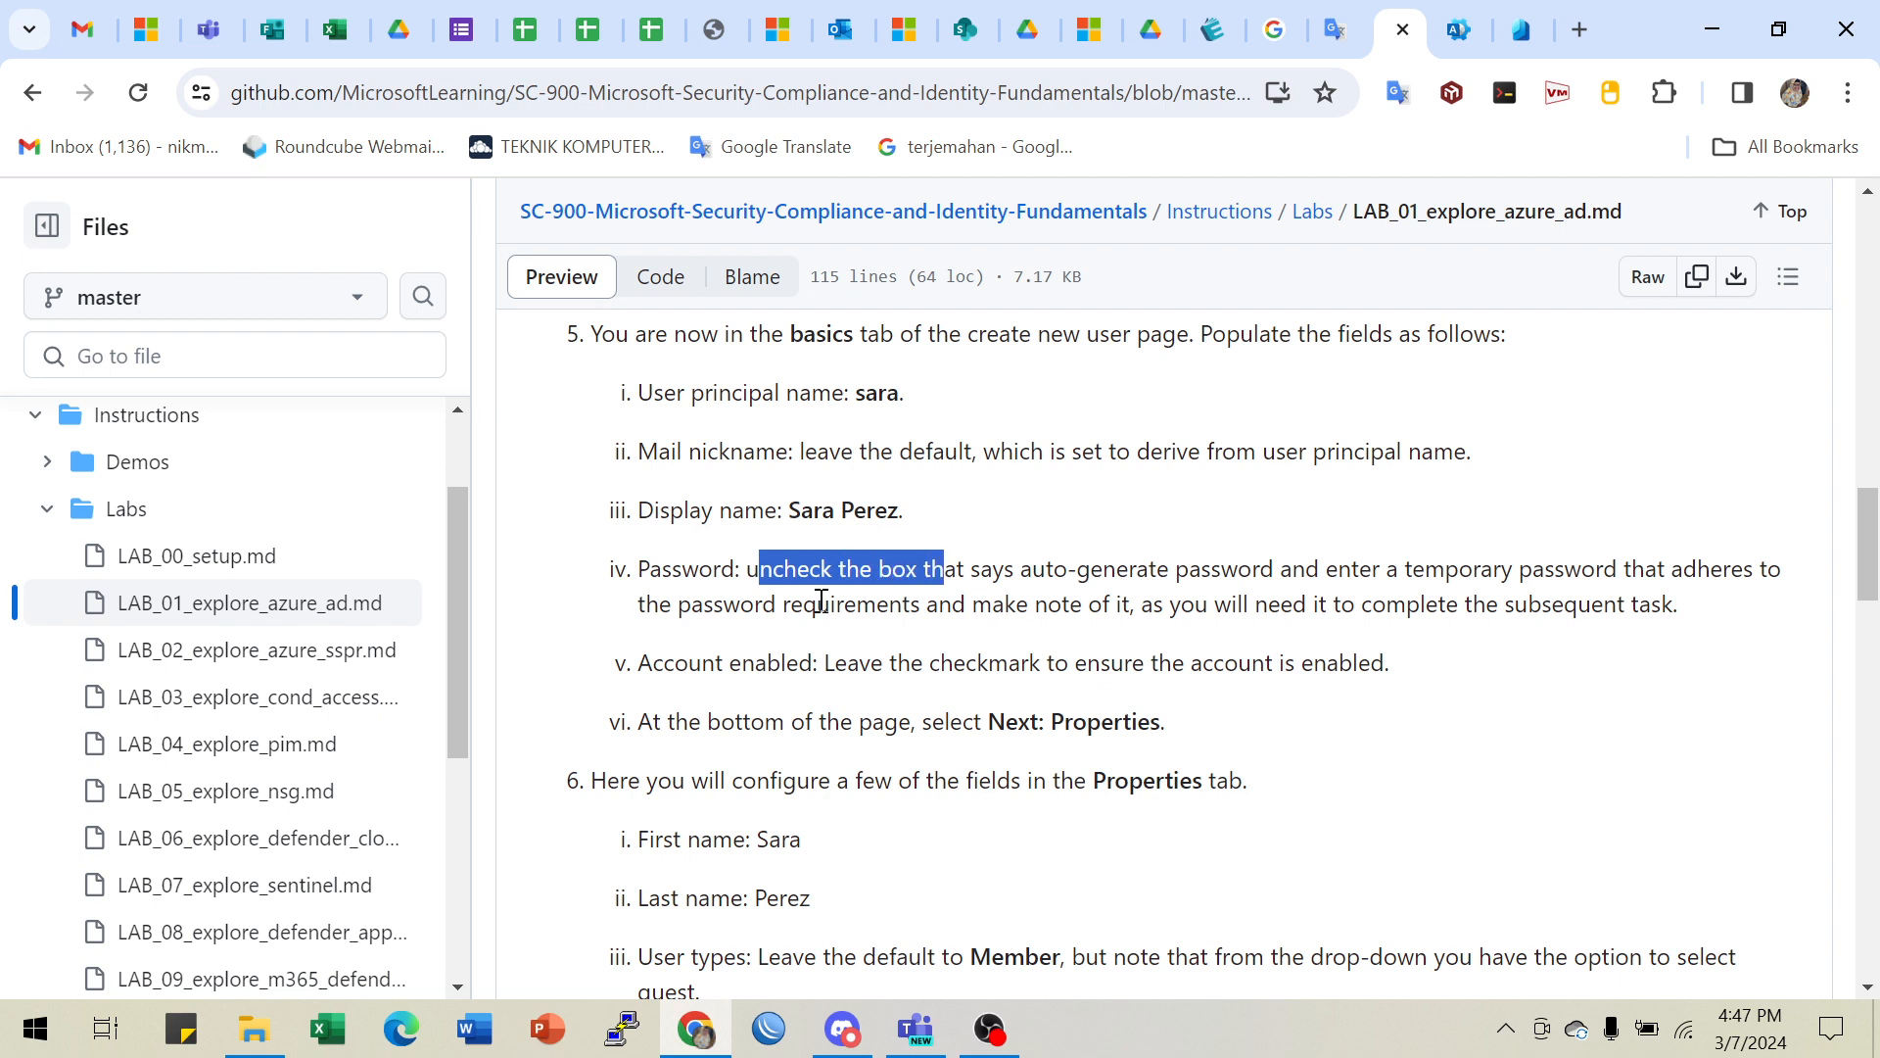
drag(791, 604, 1050, 604)
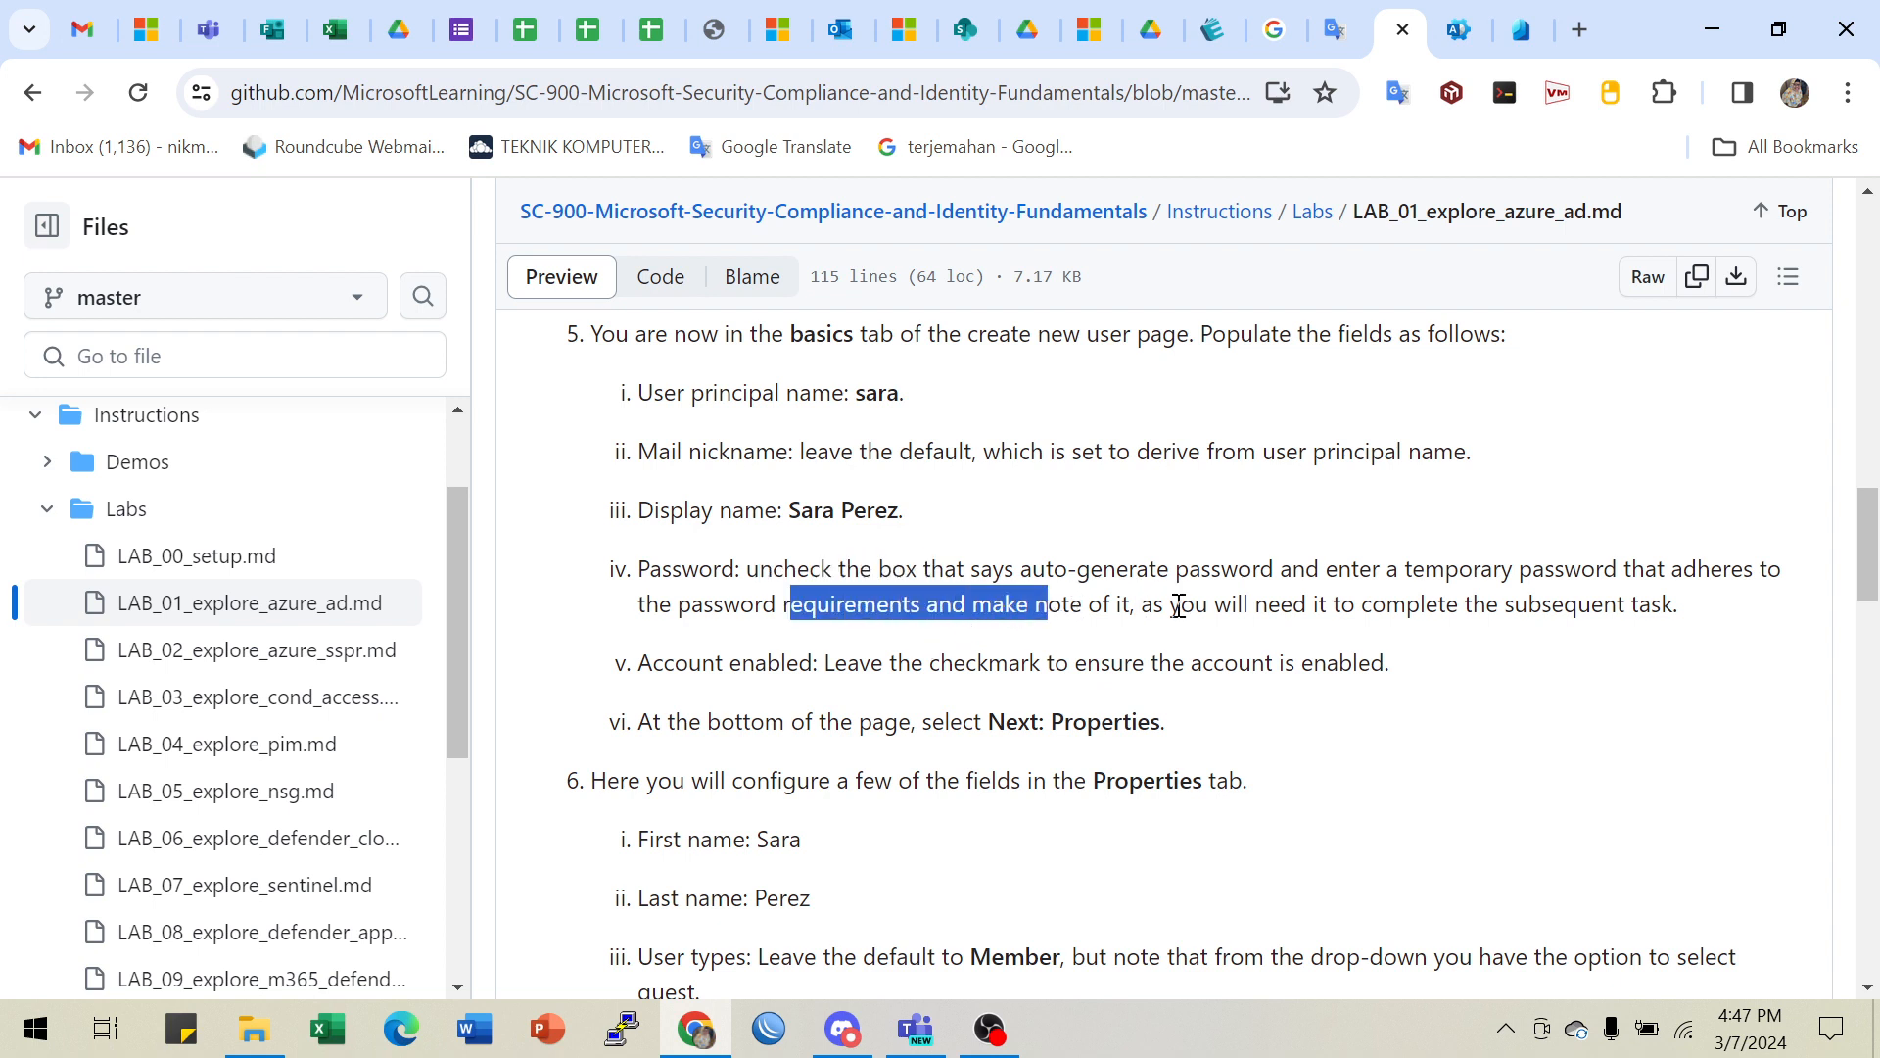
drag(1180, 600, 1426, 634)
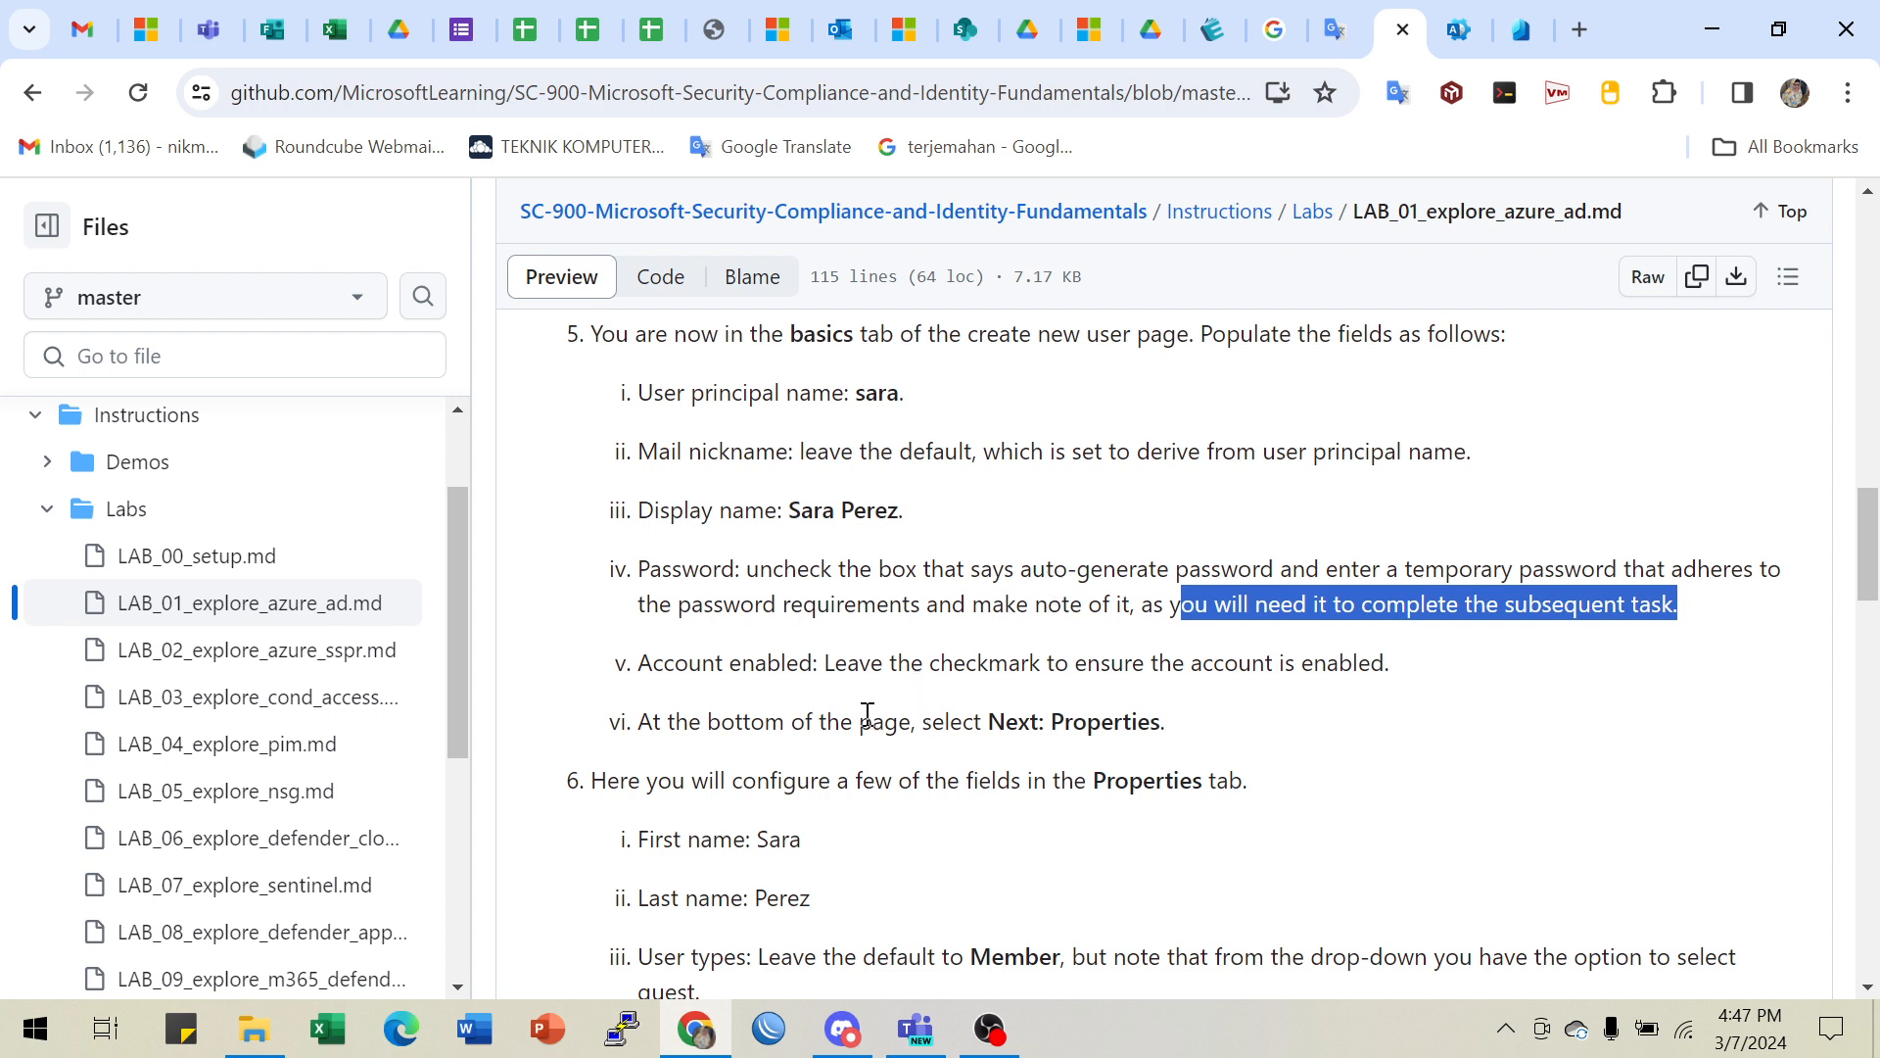
drag(911, 663, 1366, 689)
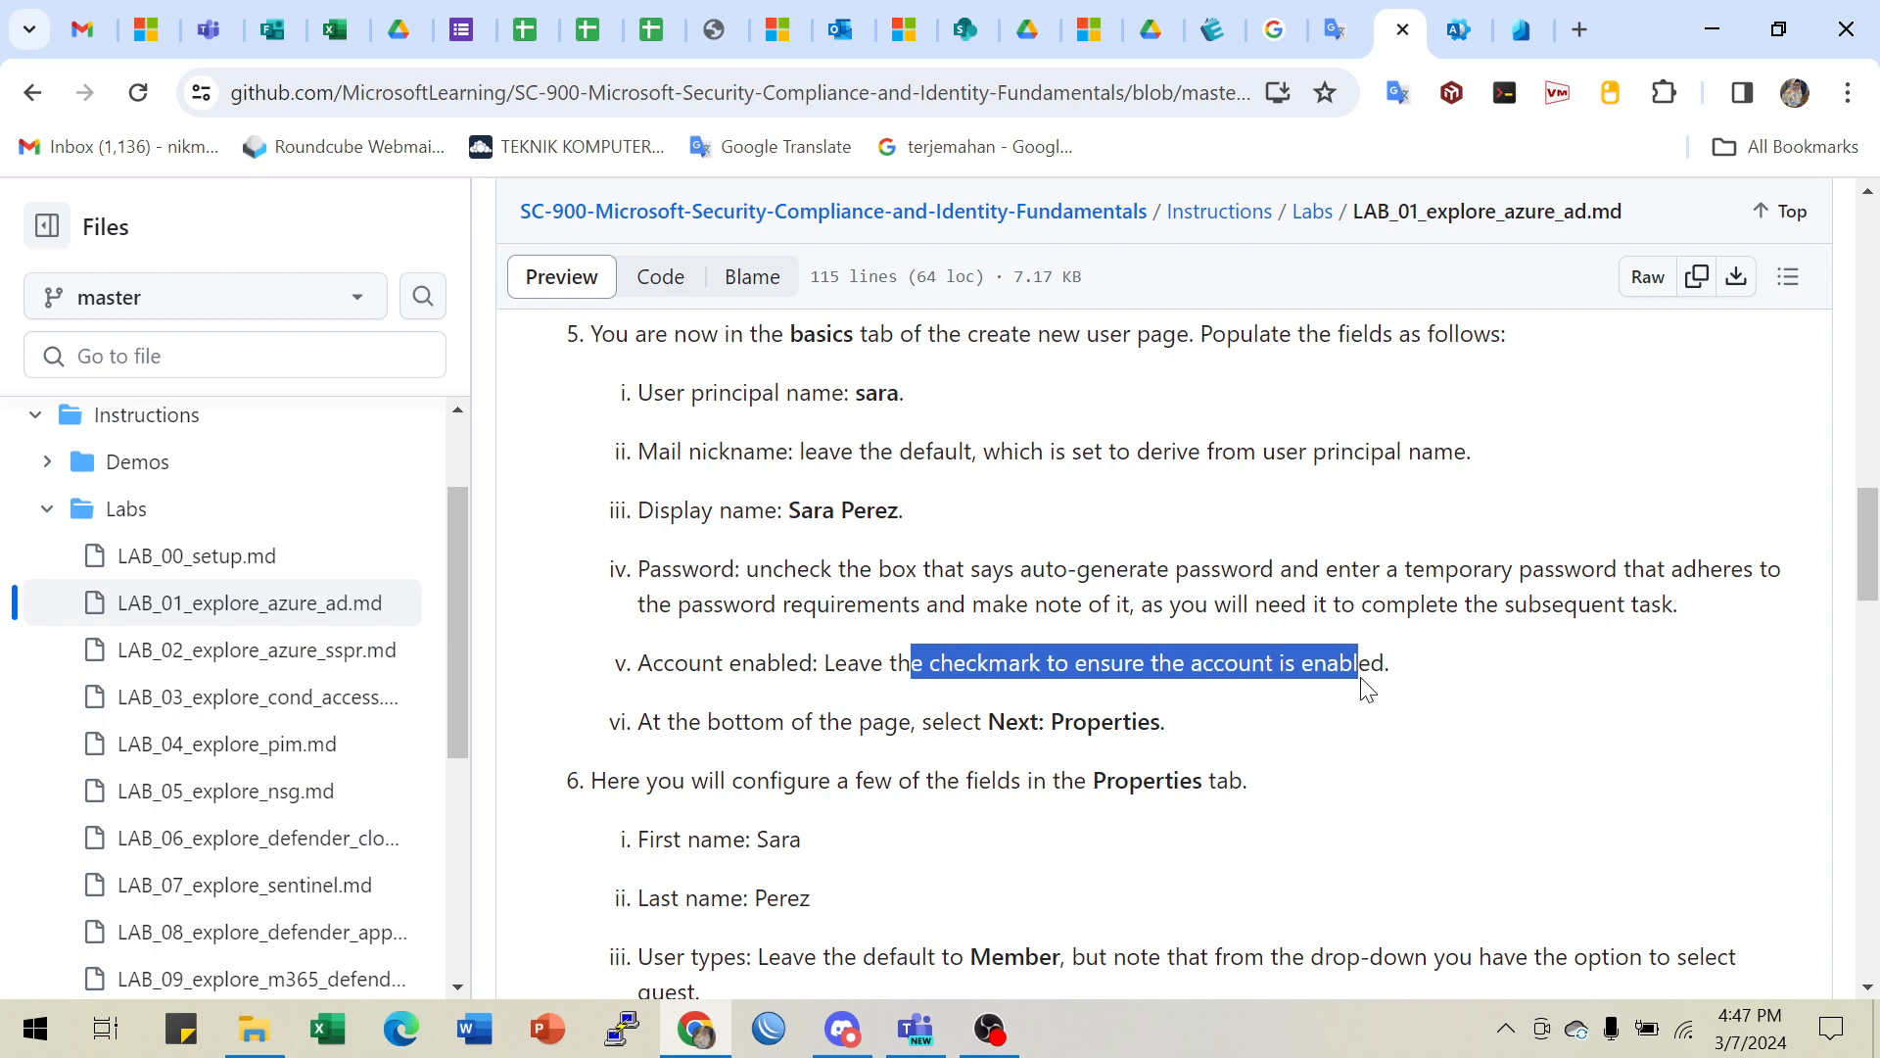
- Turn off Auto-generate password and type a temporary password into the Password field
click(1522, 18)
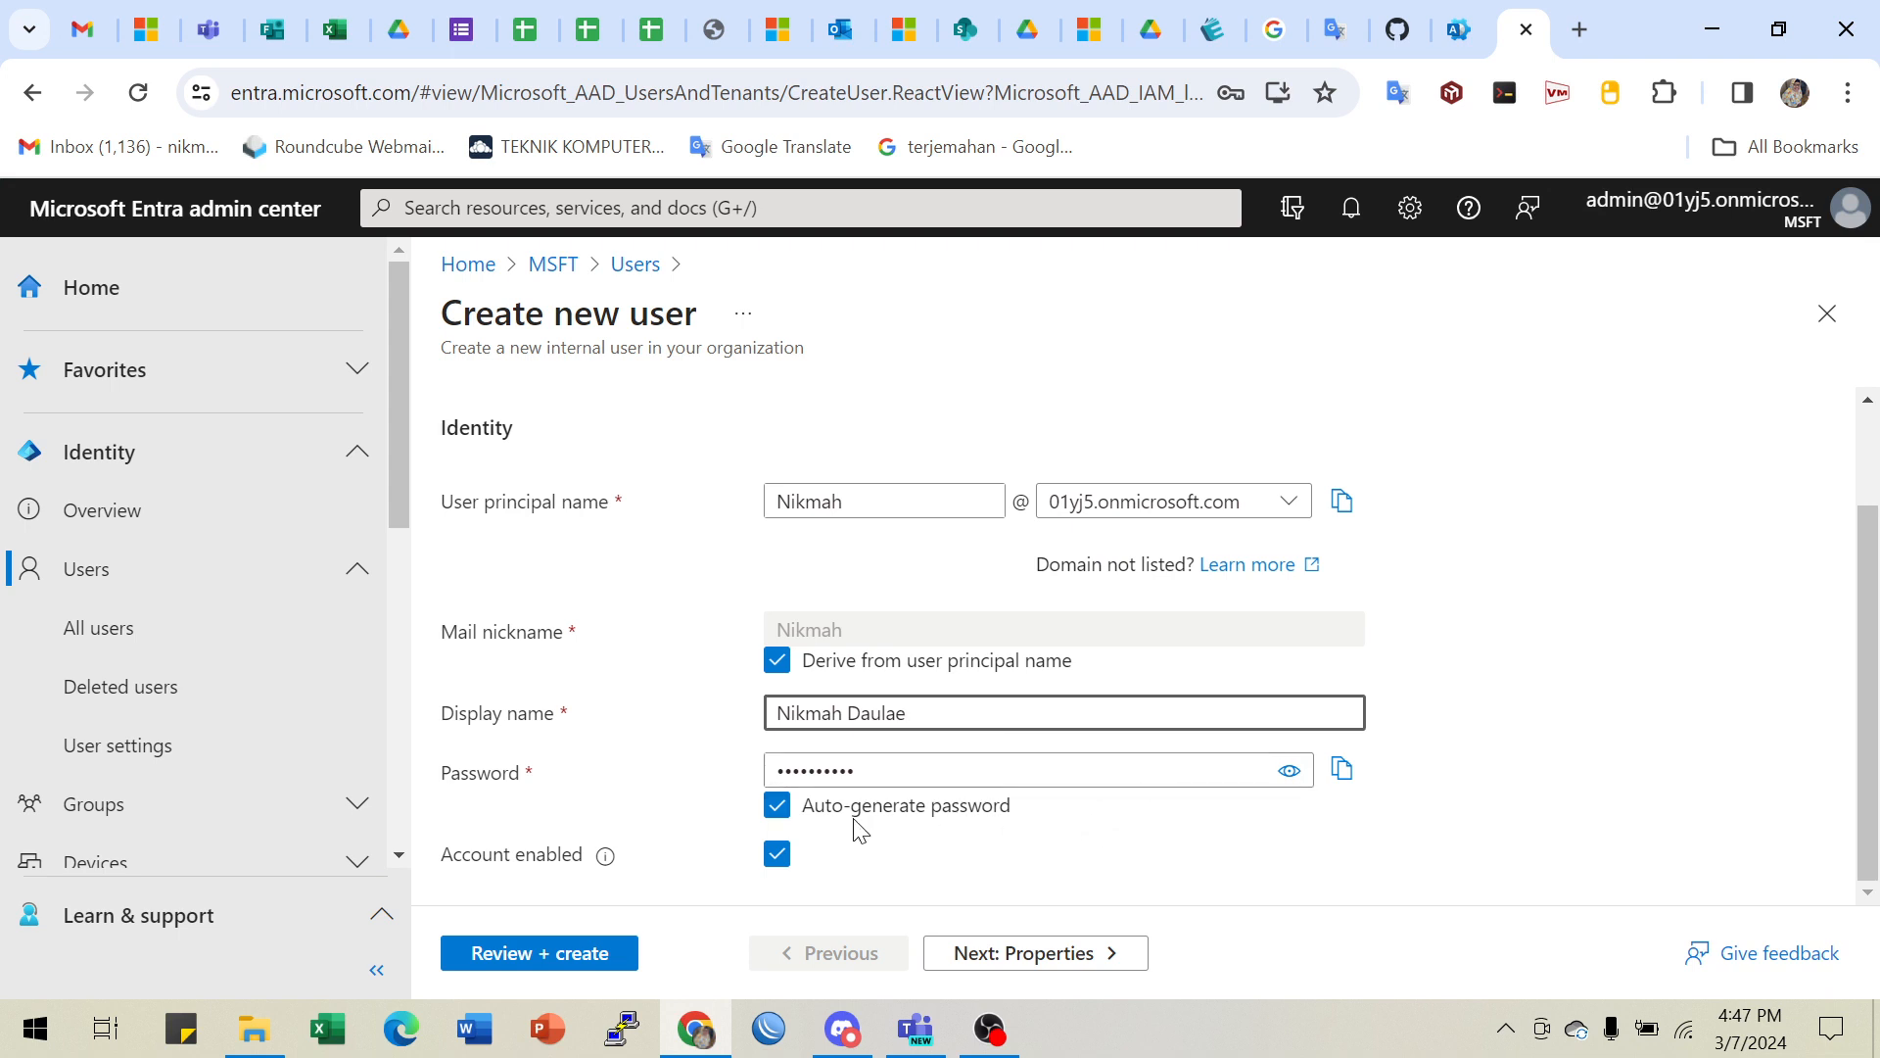
click(771, 809)
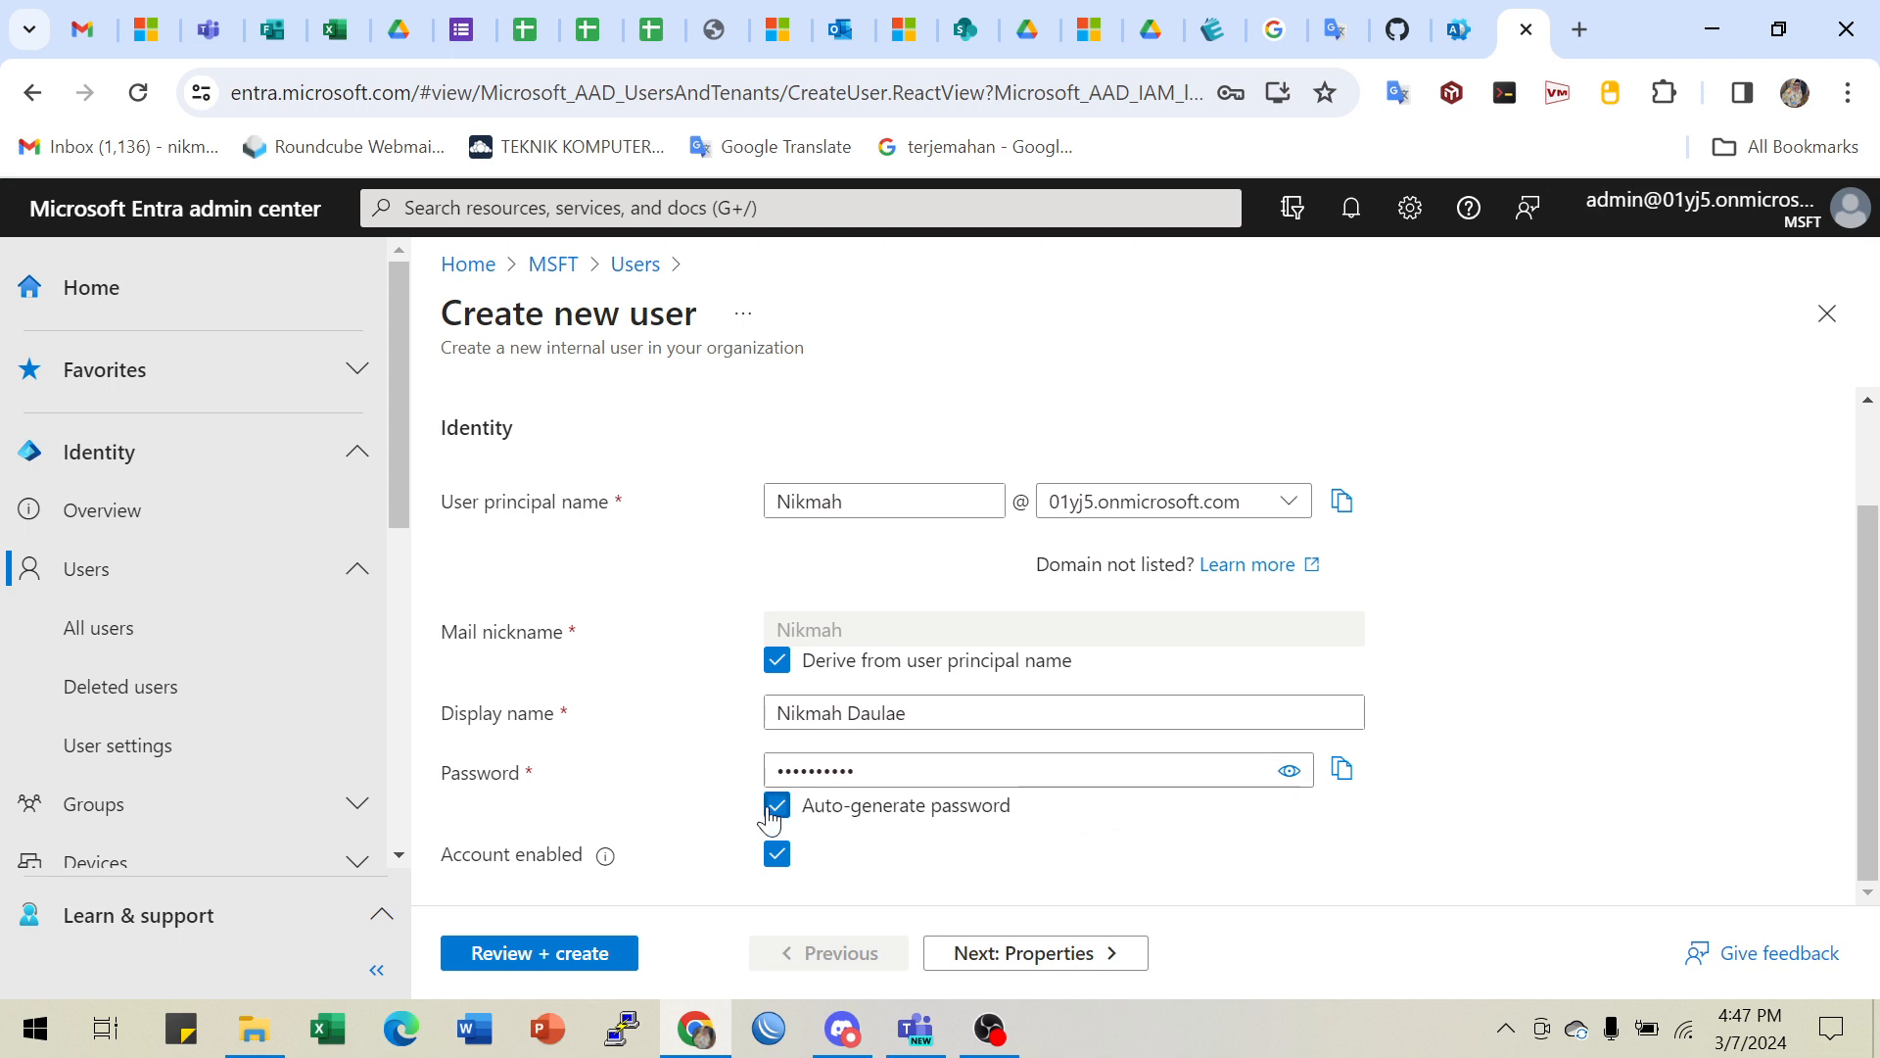
click(777, 806)
click(832, 765)
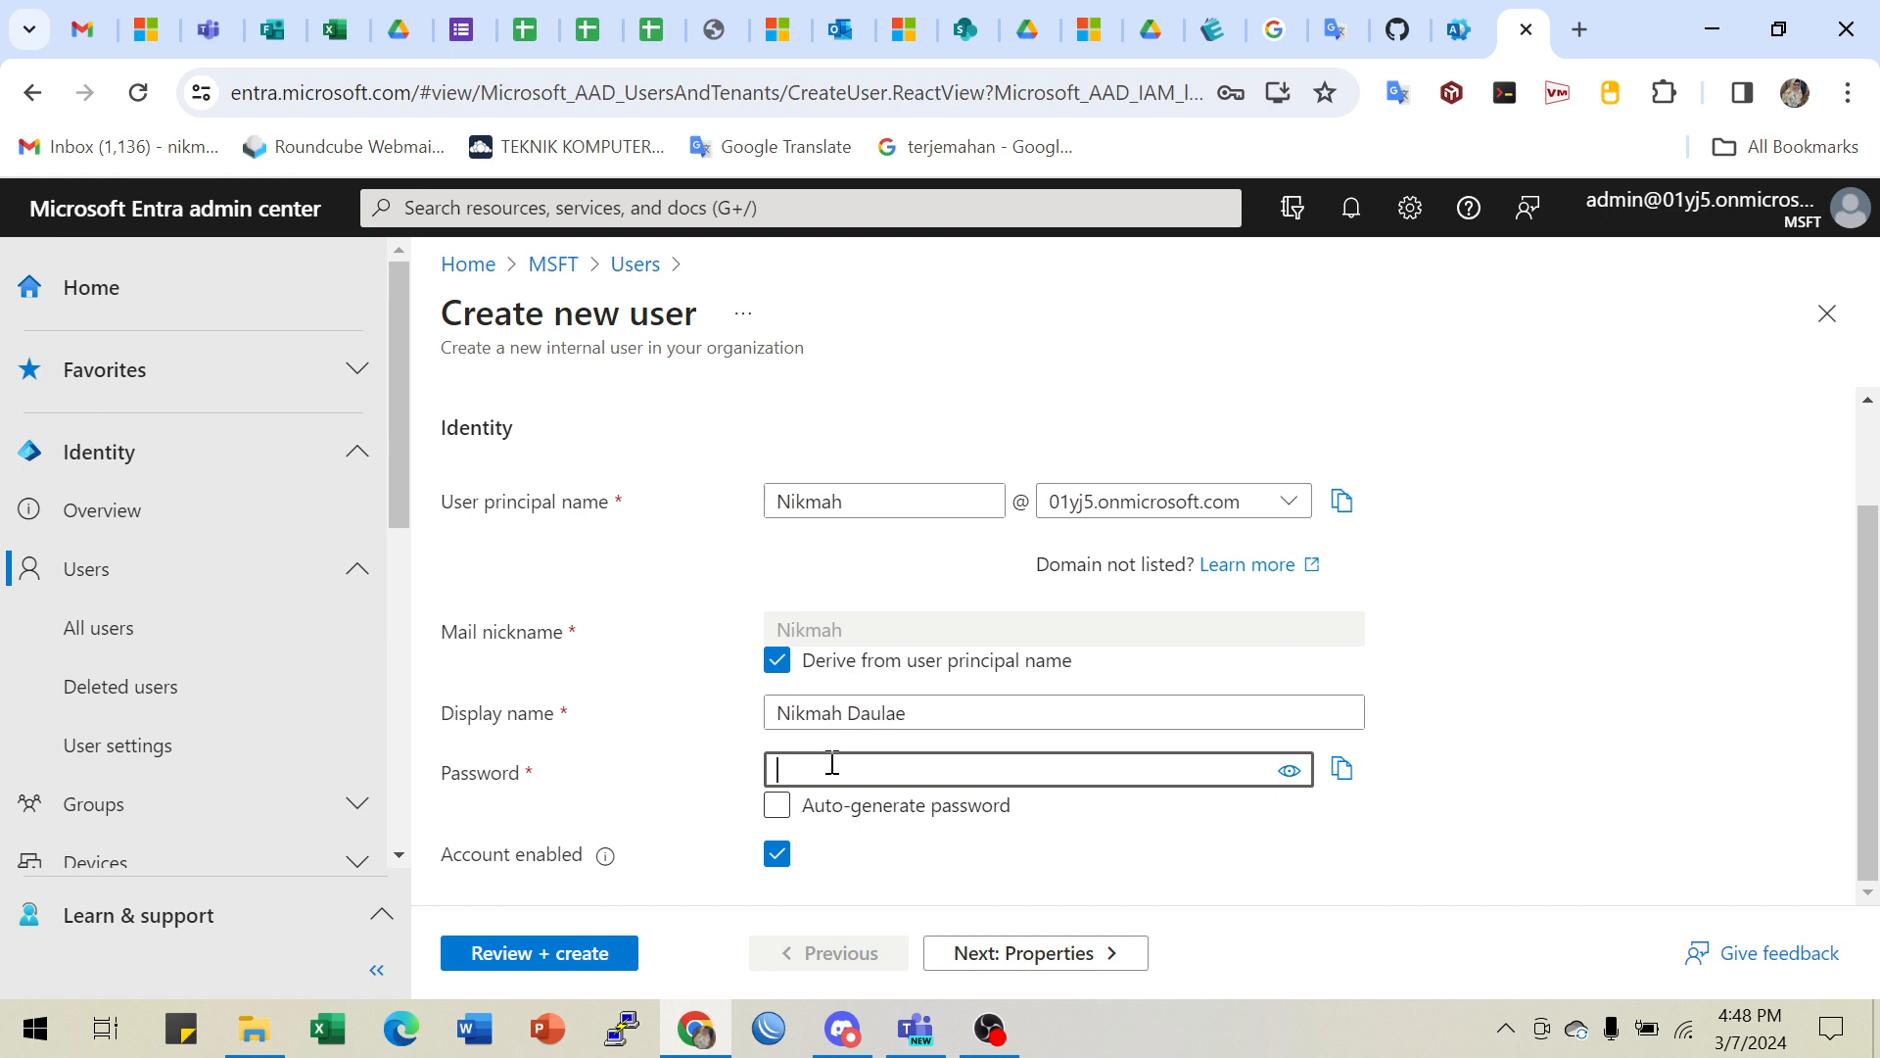
text(•)
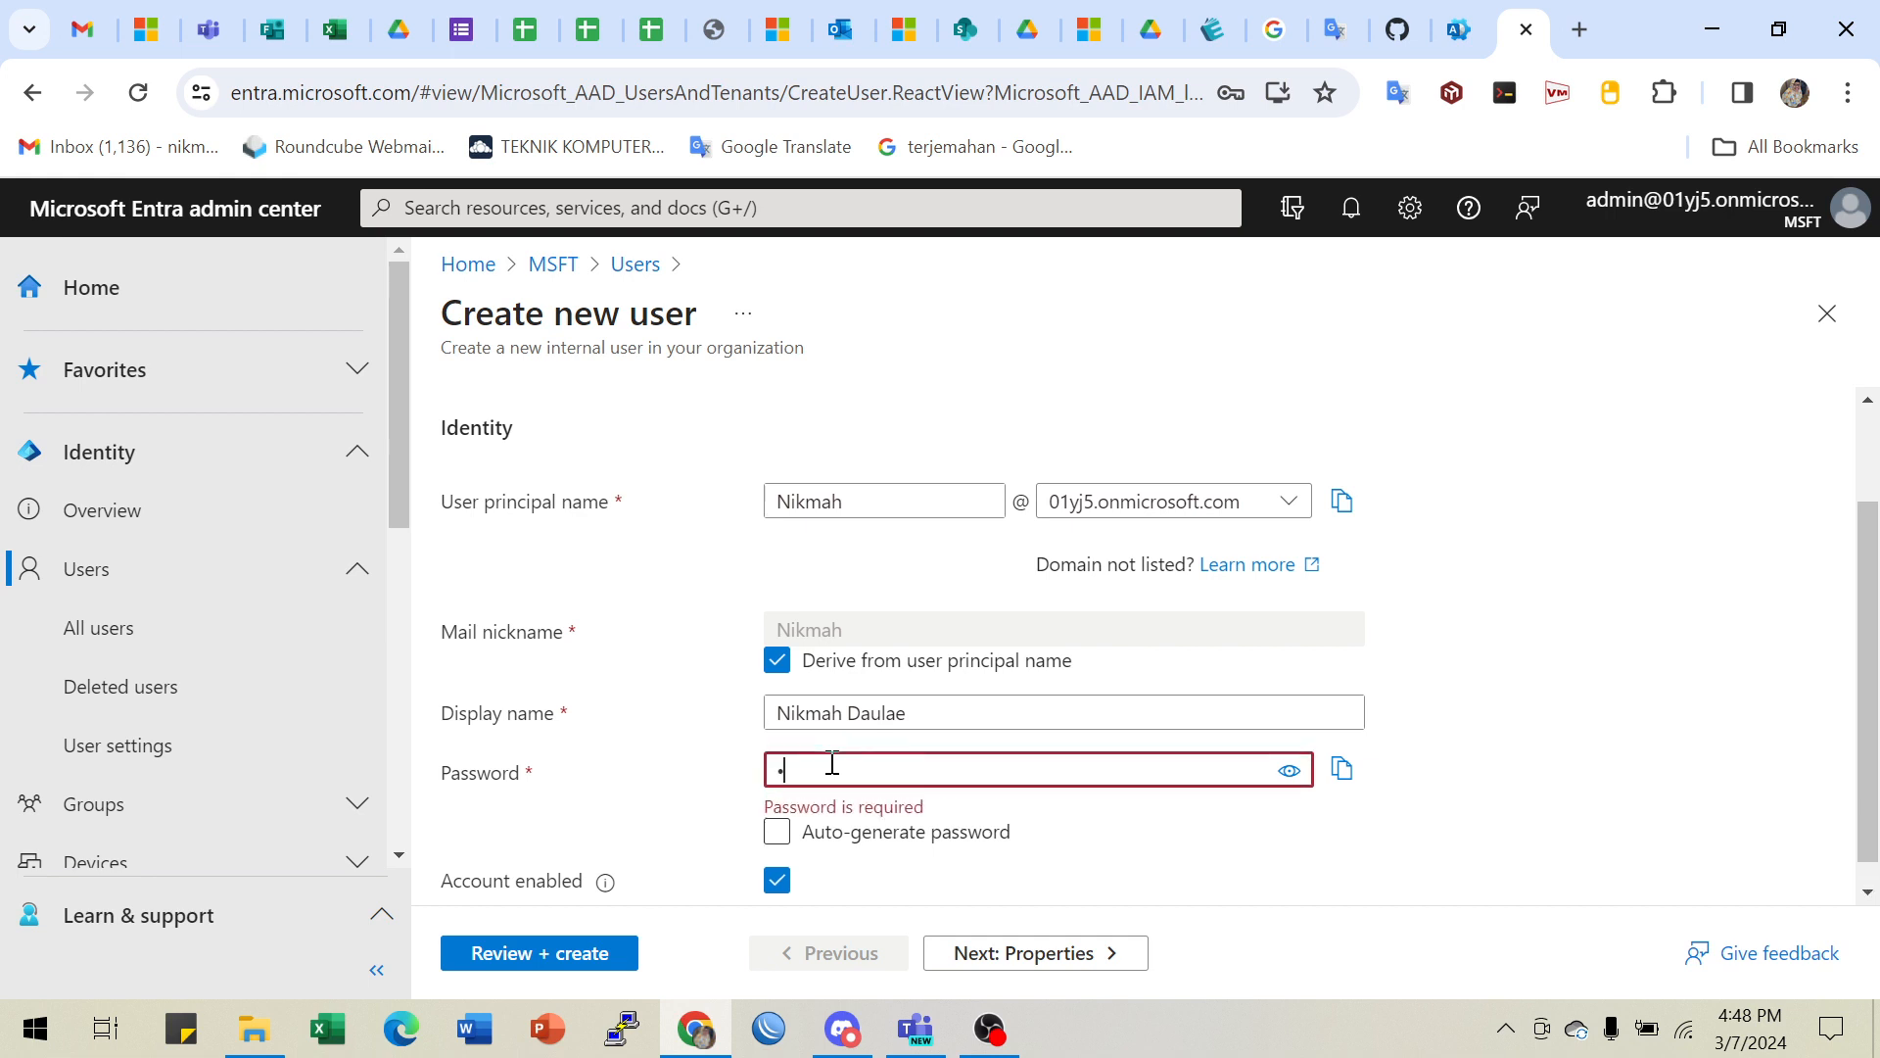
text(•)
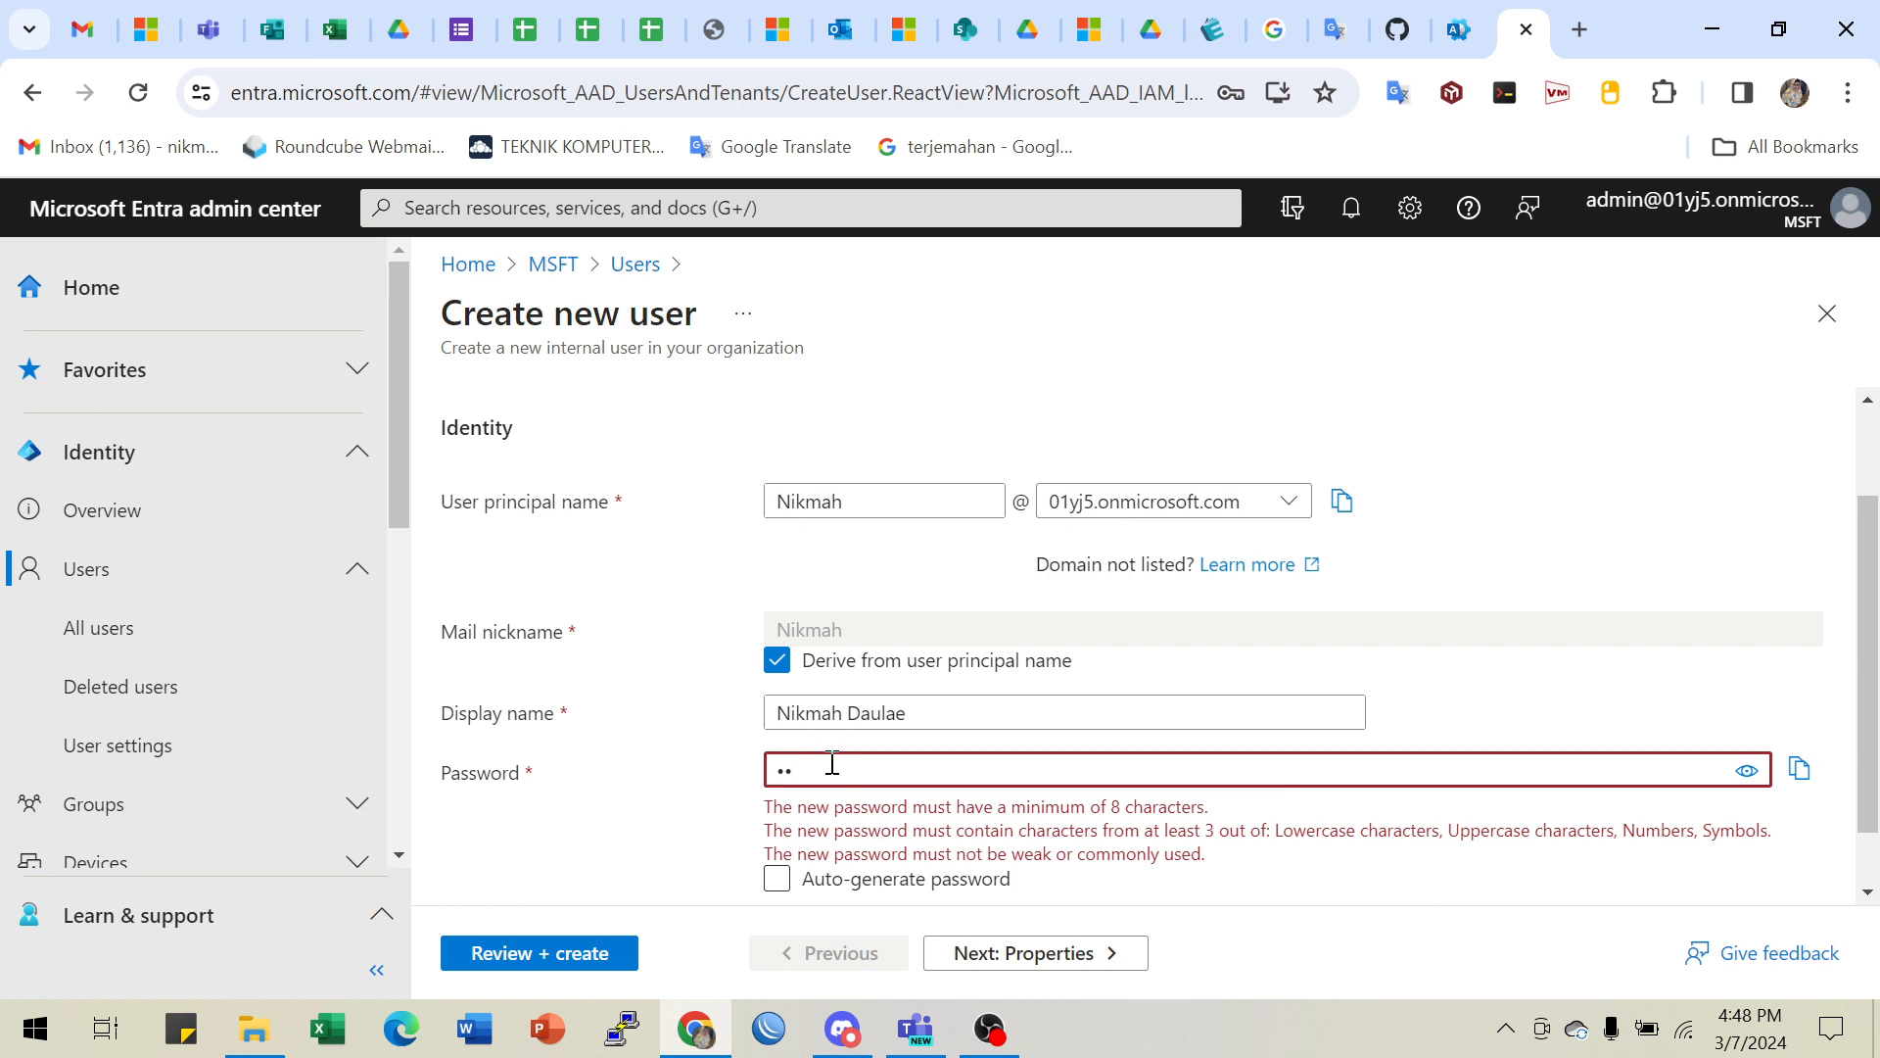
text(•••••)
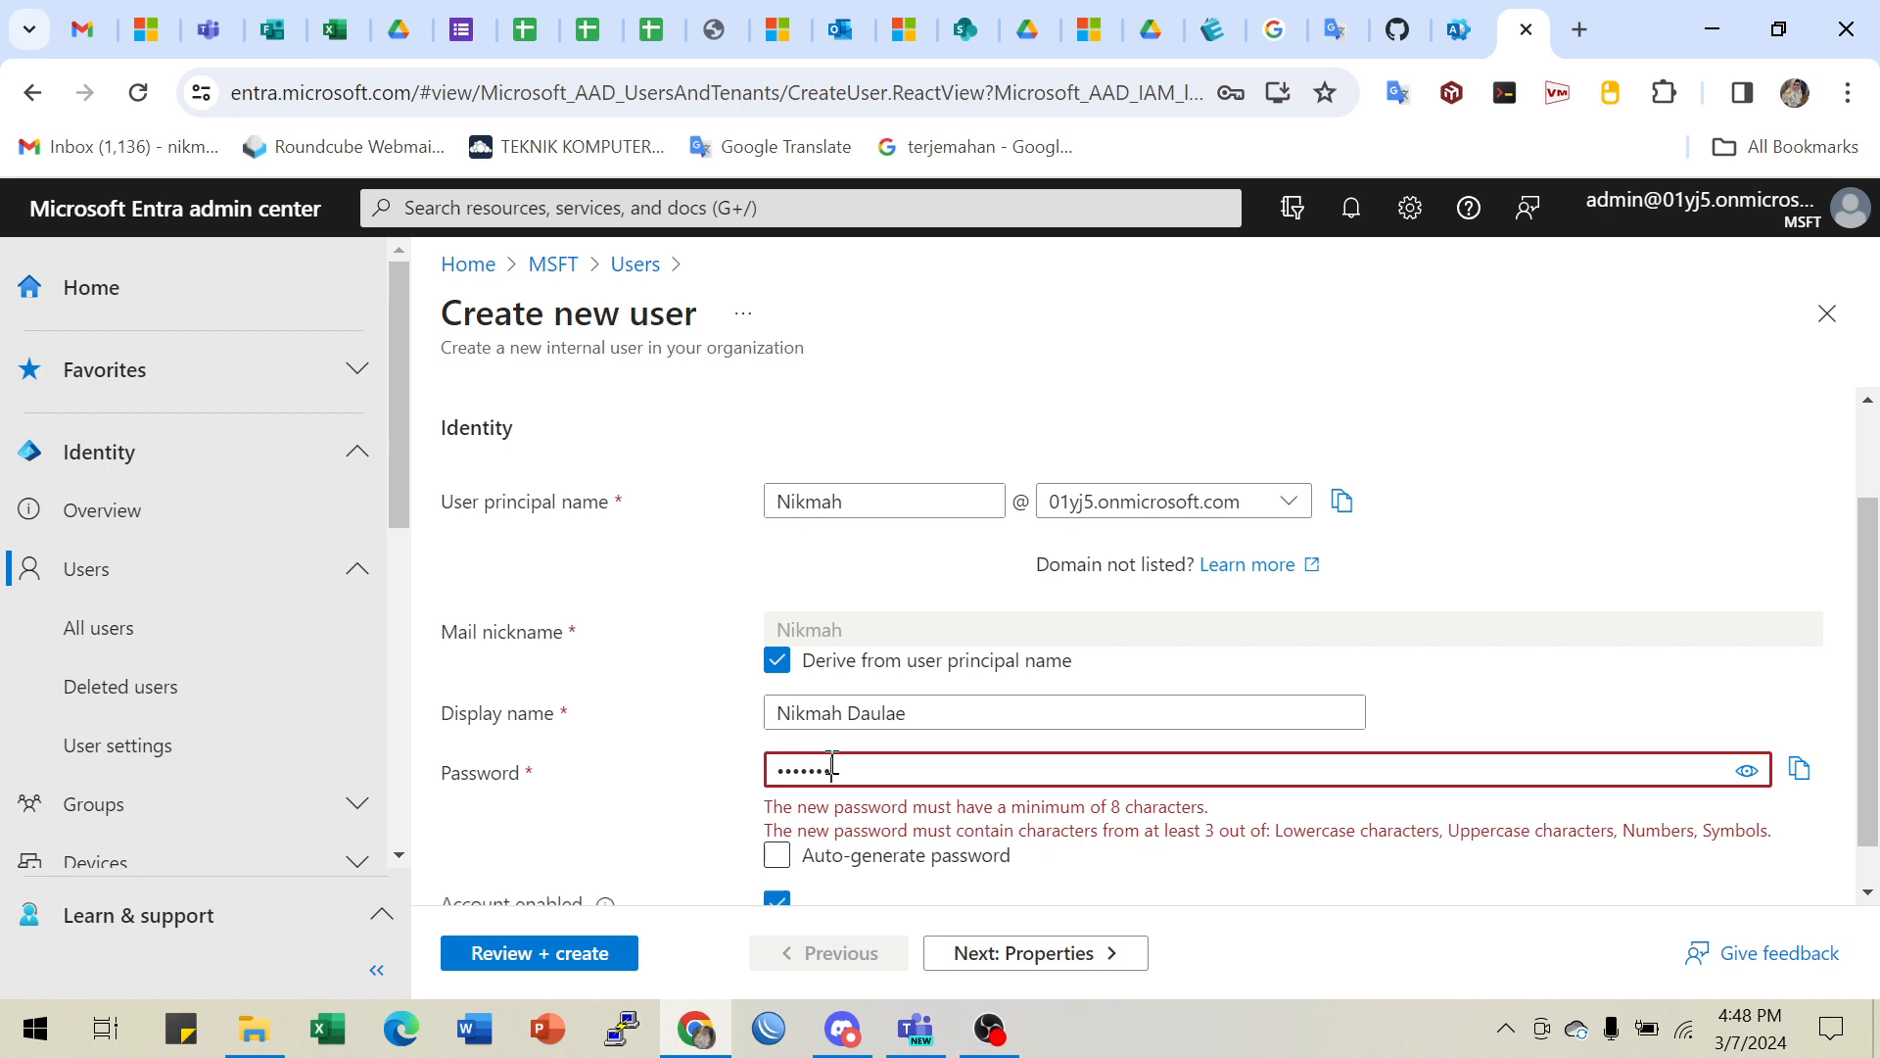
text(•••)
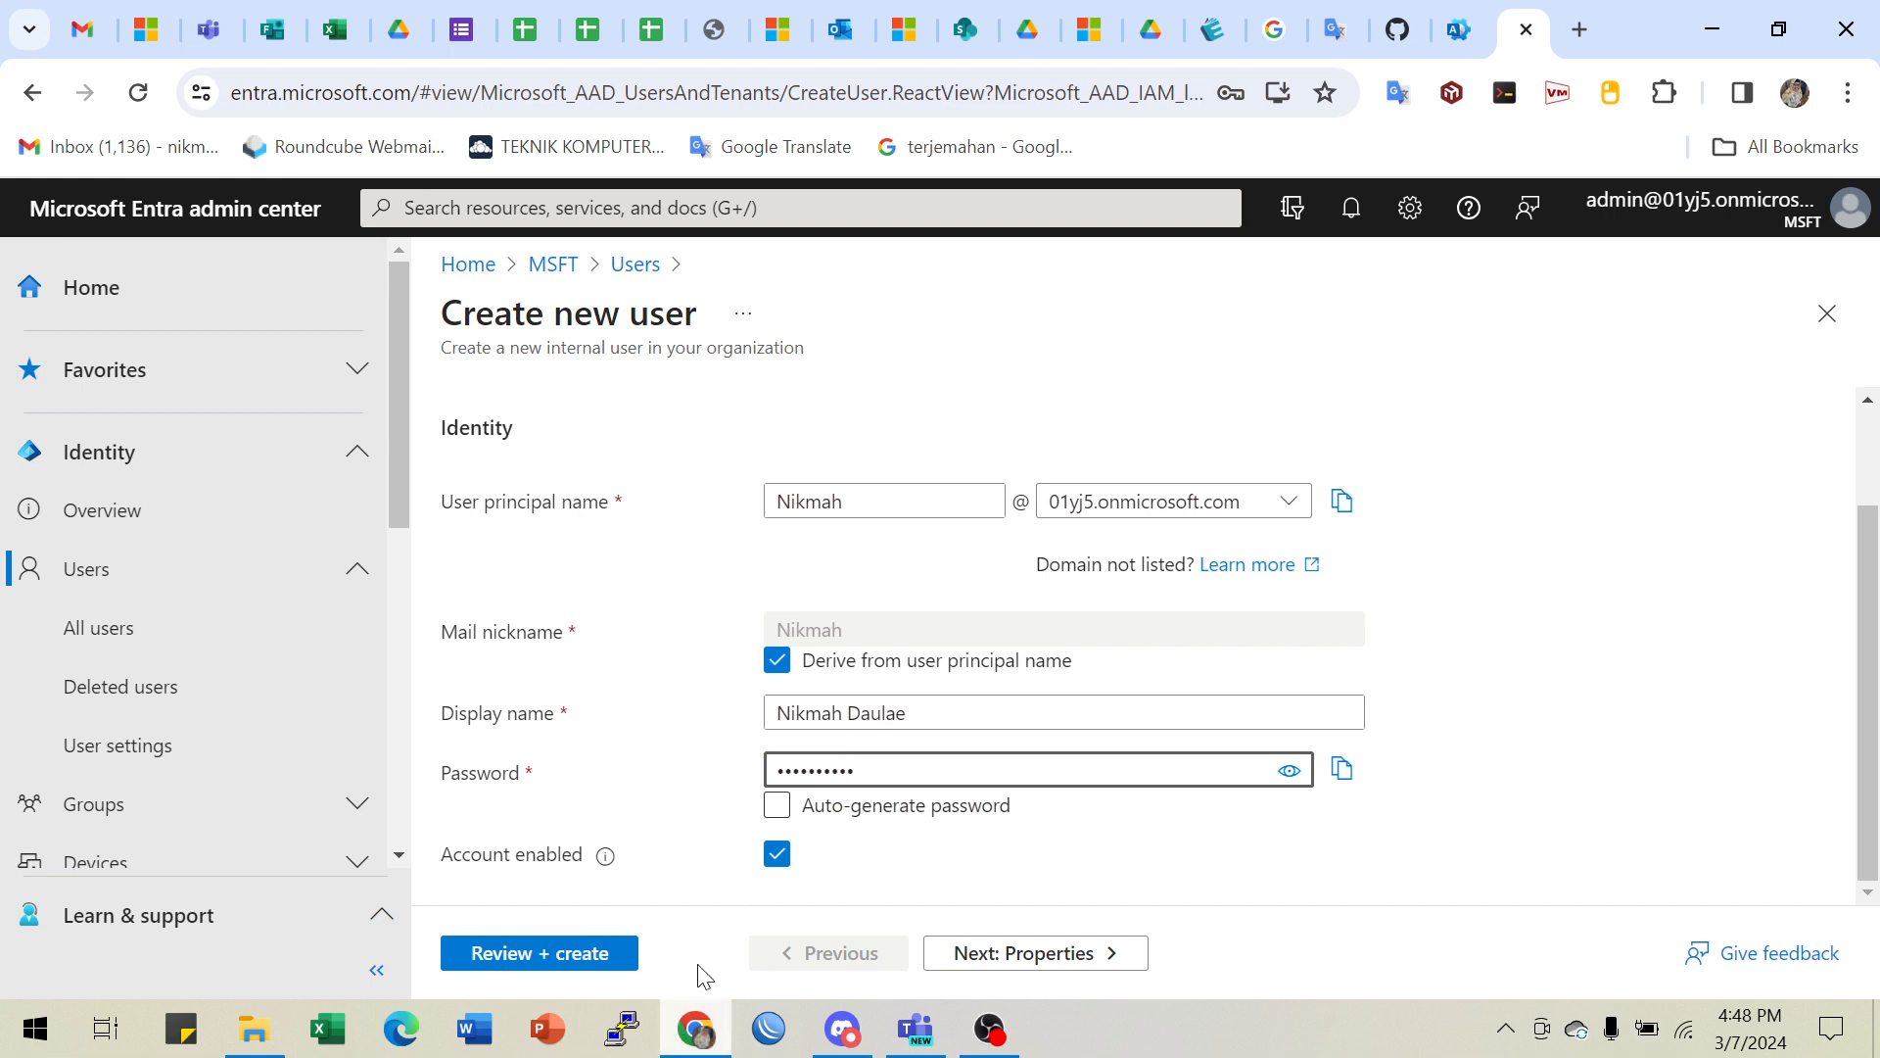
- Keep Auto-generate password off and replace the existing password with a new temporary one
click(970, 811)
click(969, 811)
drag(858, 770, 658, 769)
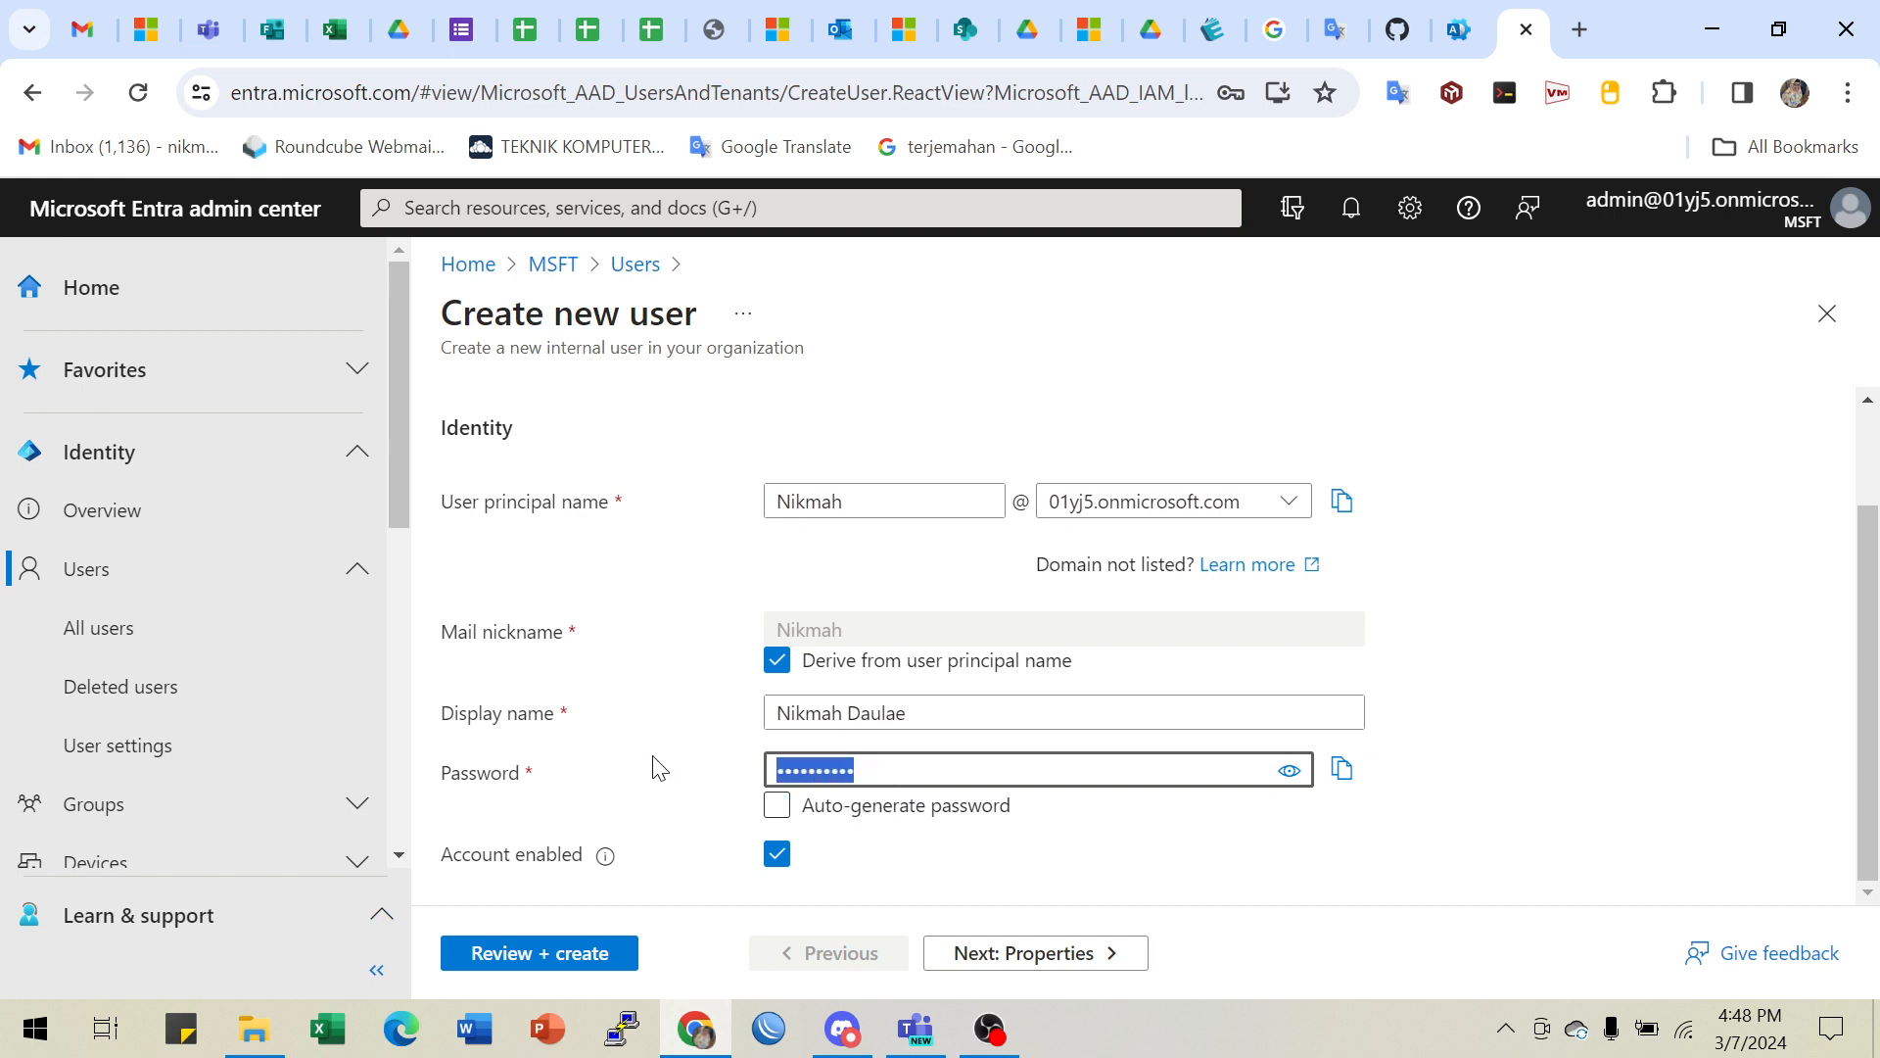
text(N)
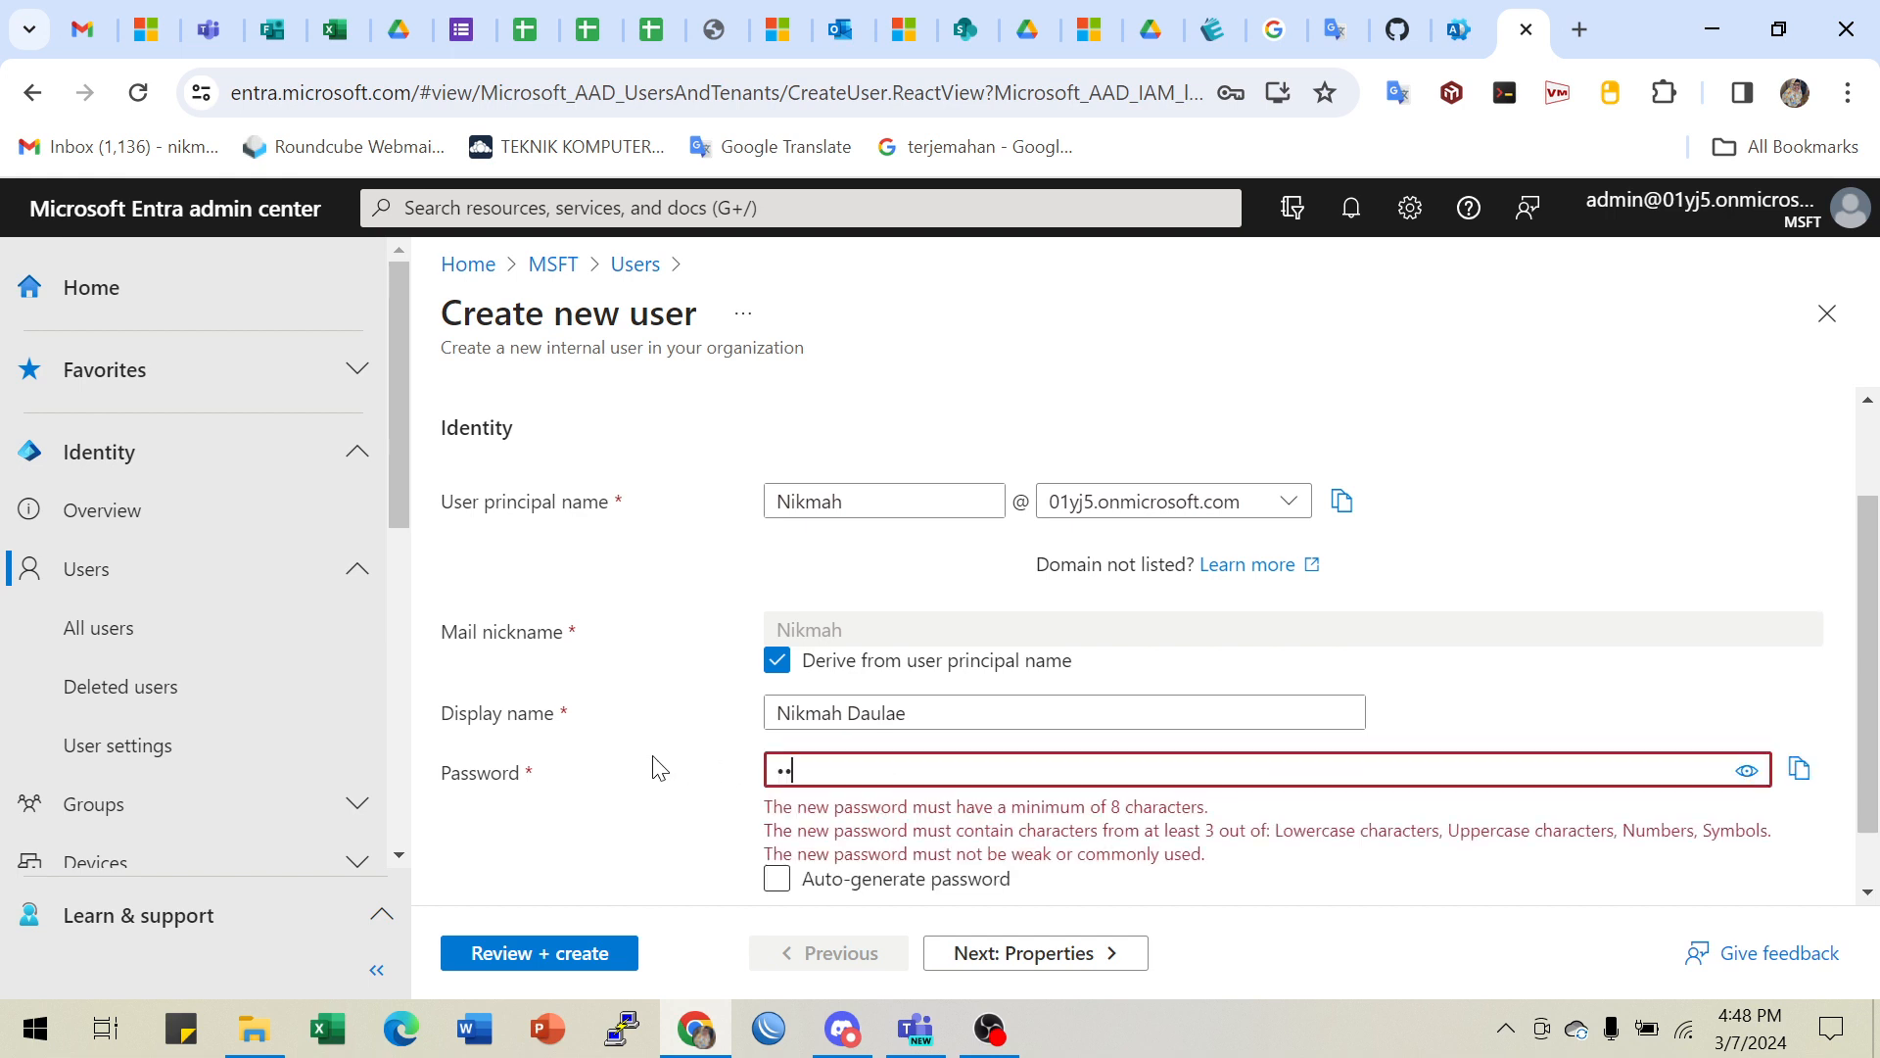
text(••••)
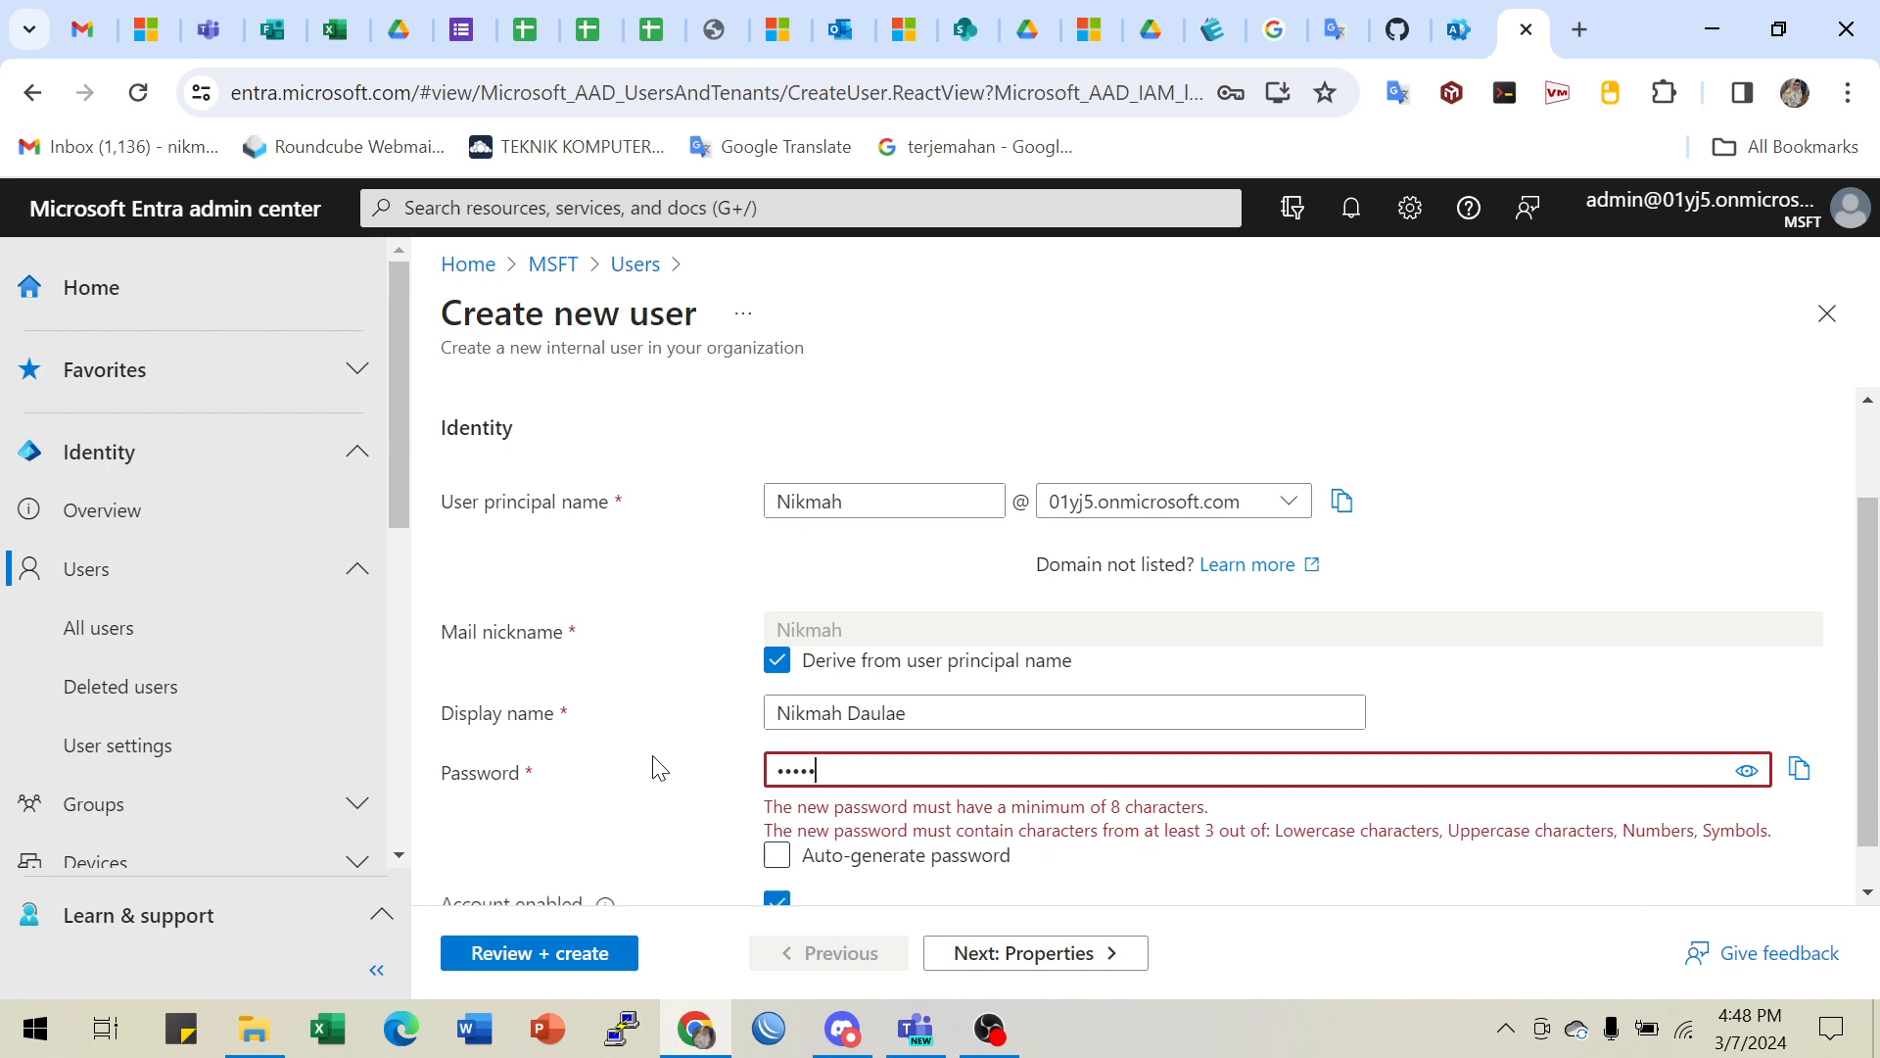
text(••)
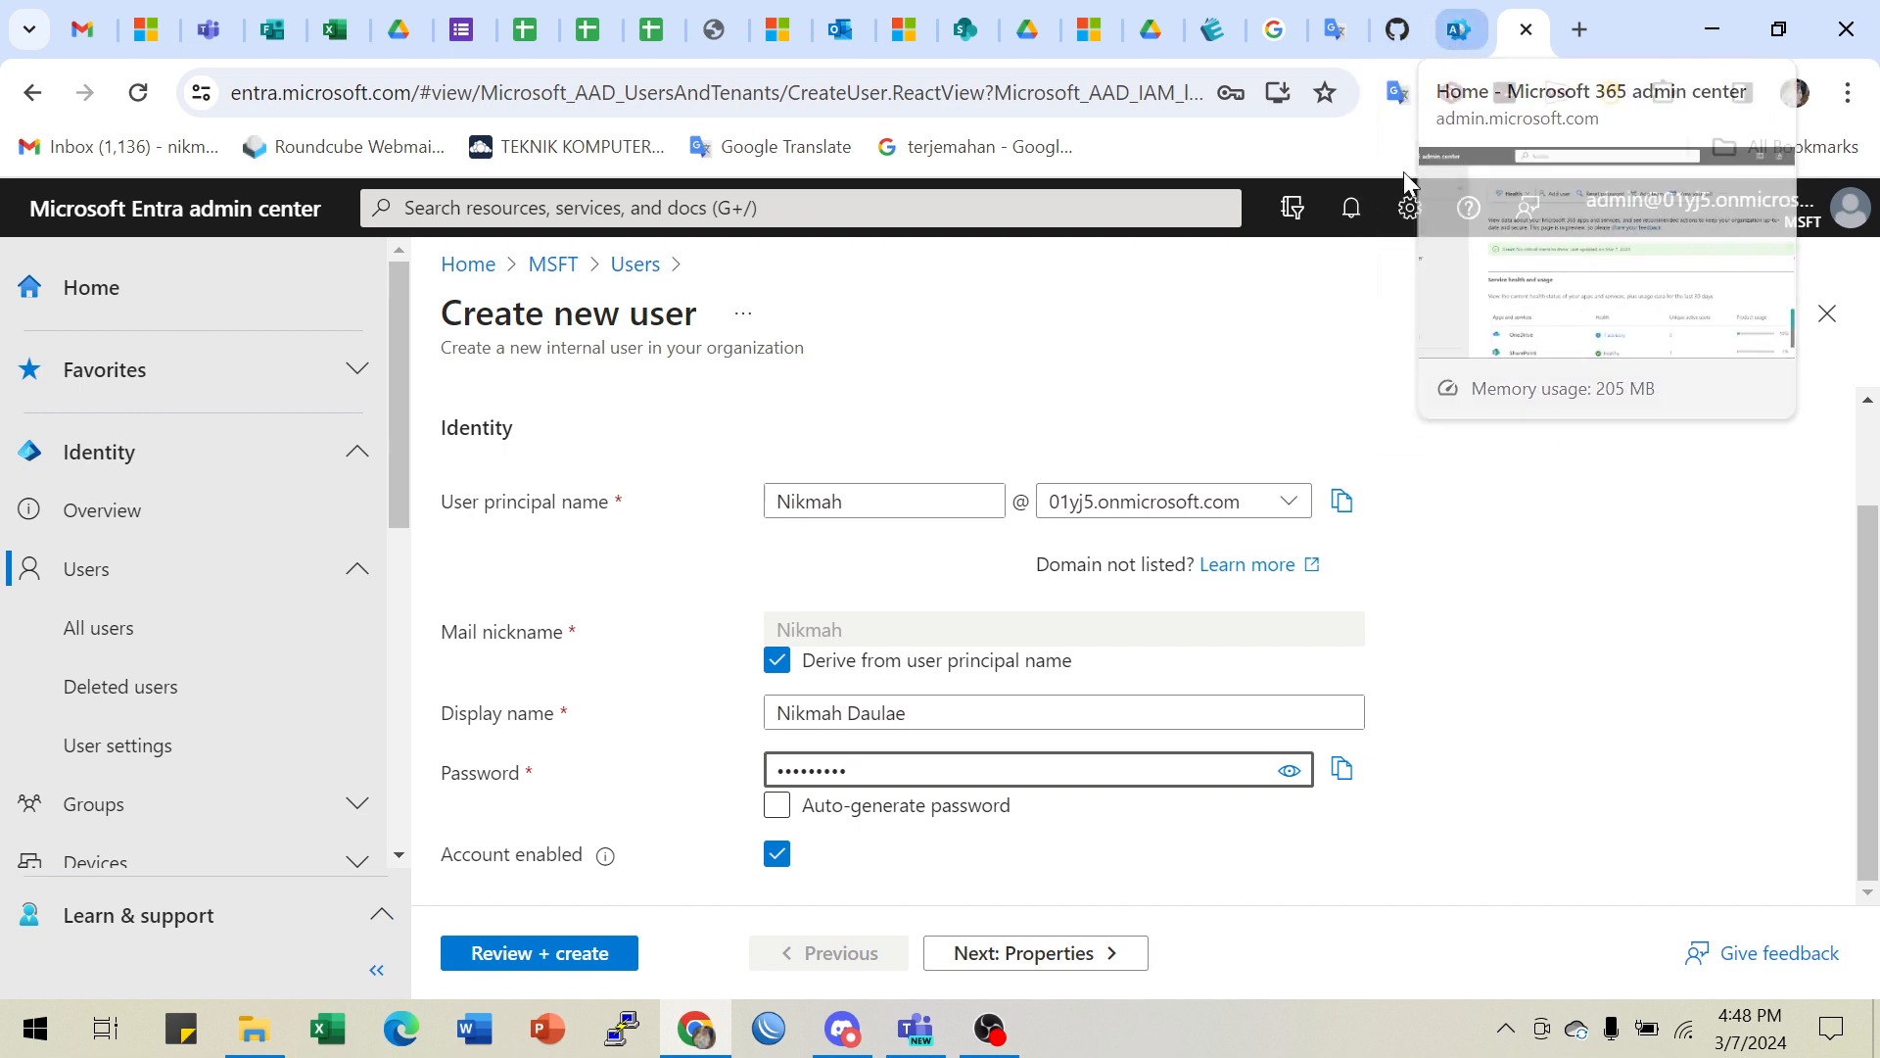
- On the Properties page, enter the user's first and last name, leaving user type as Member
click(1079, 970)
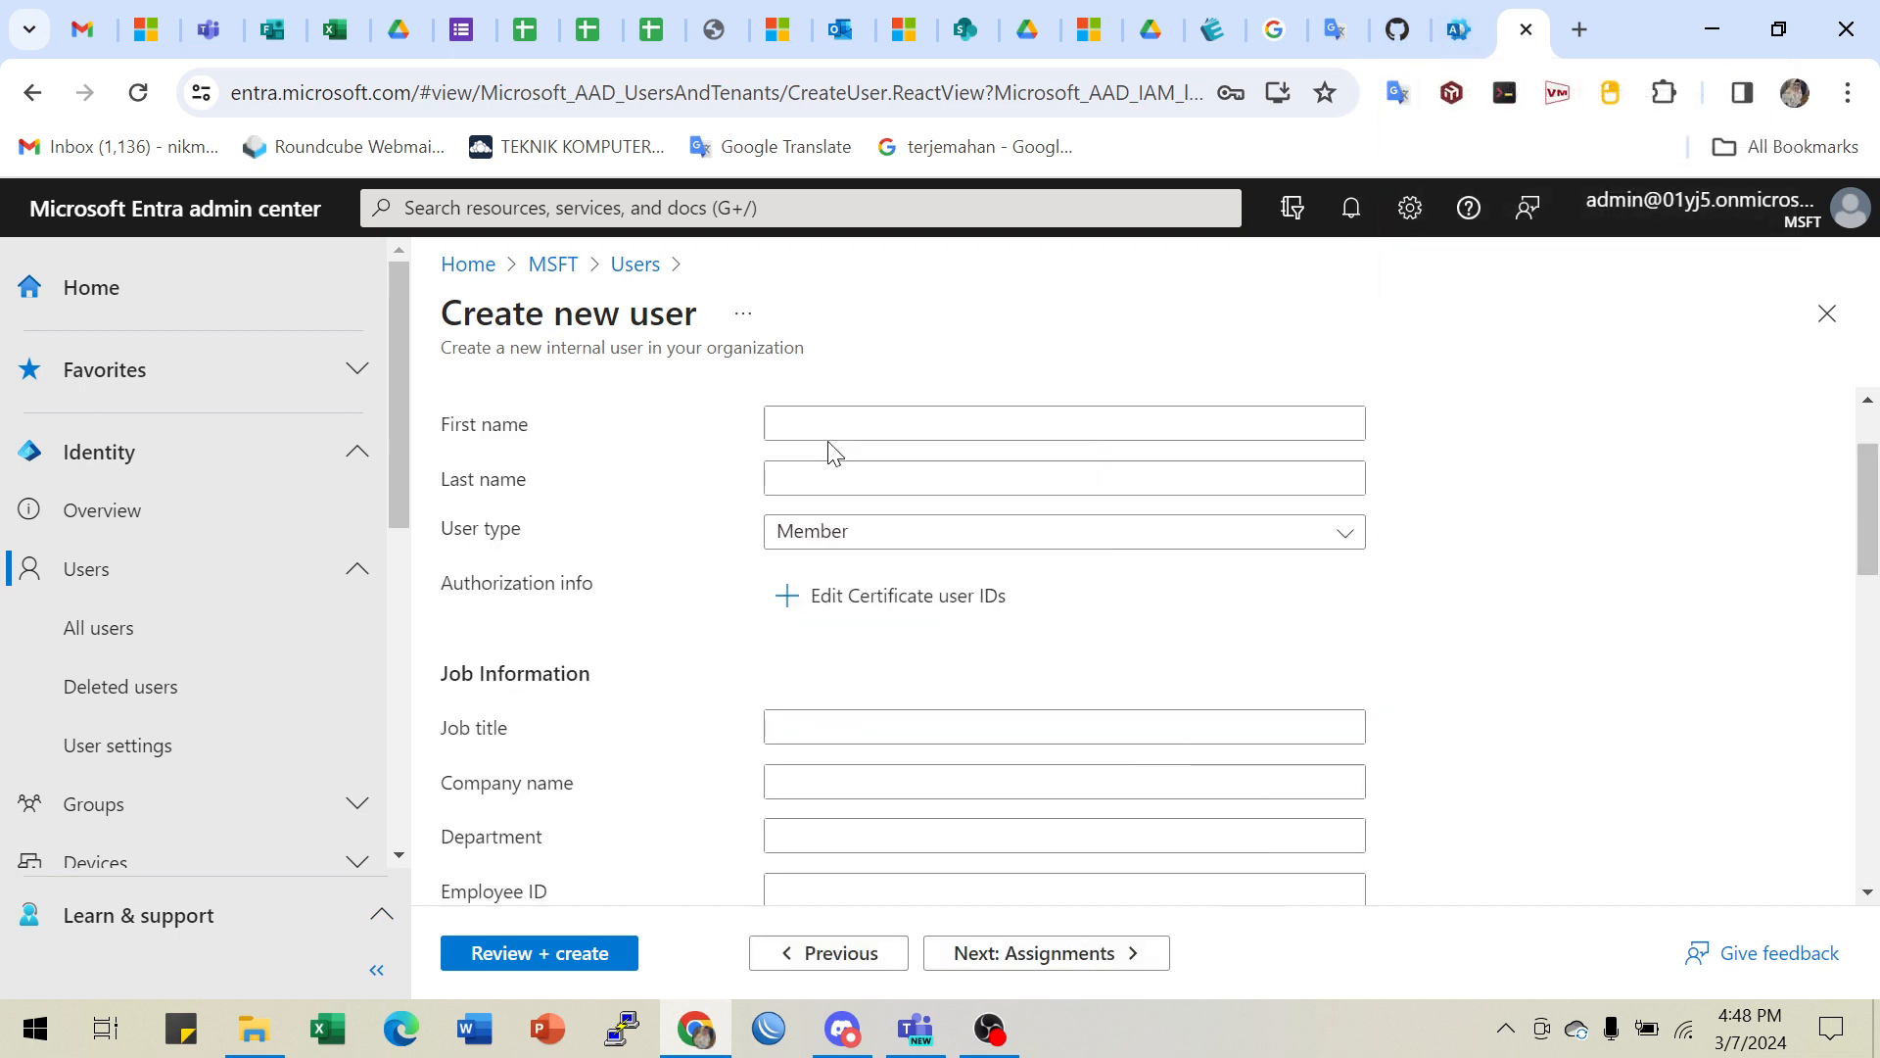
click(821, 428)
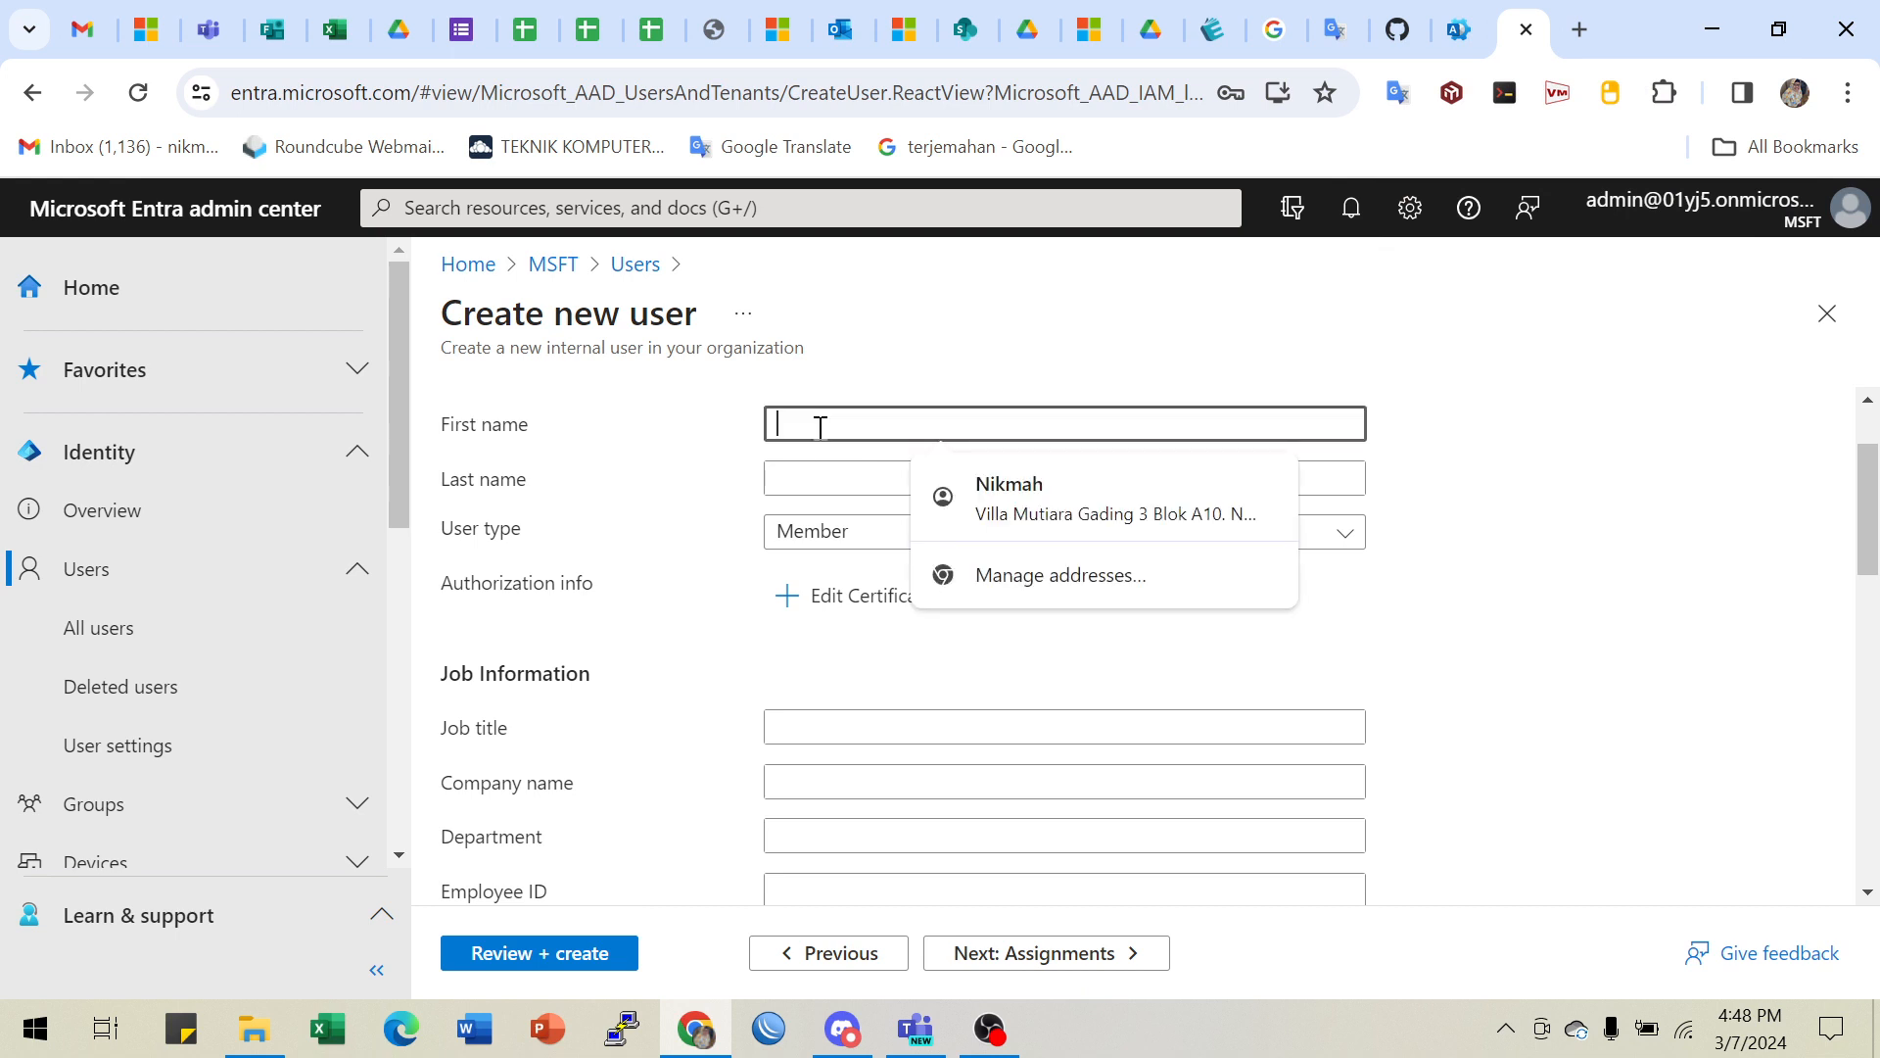
click(795, 480)
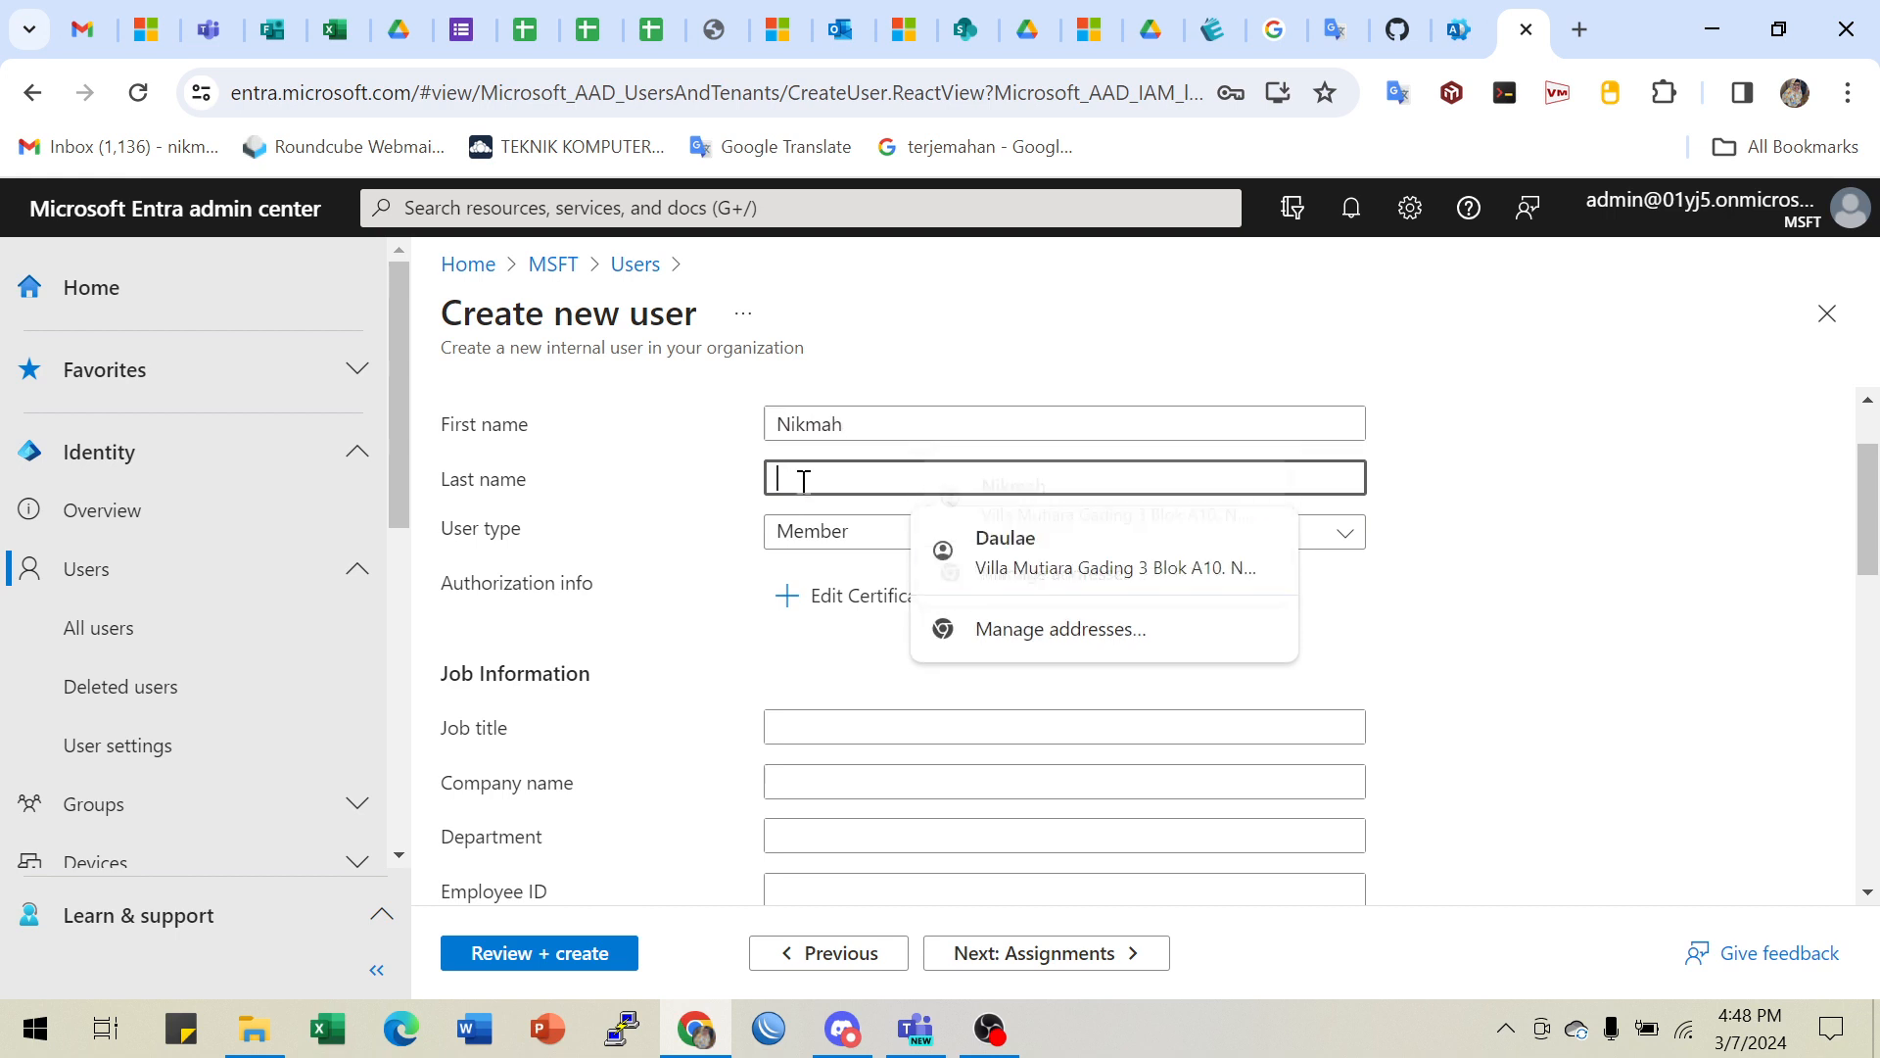
click(1422, 325)
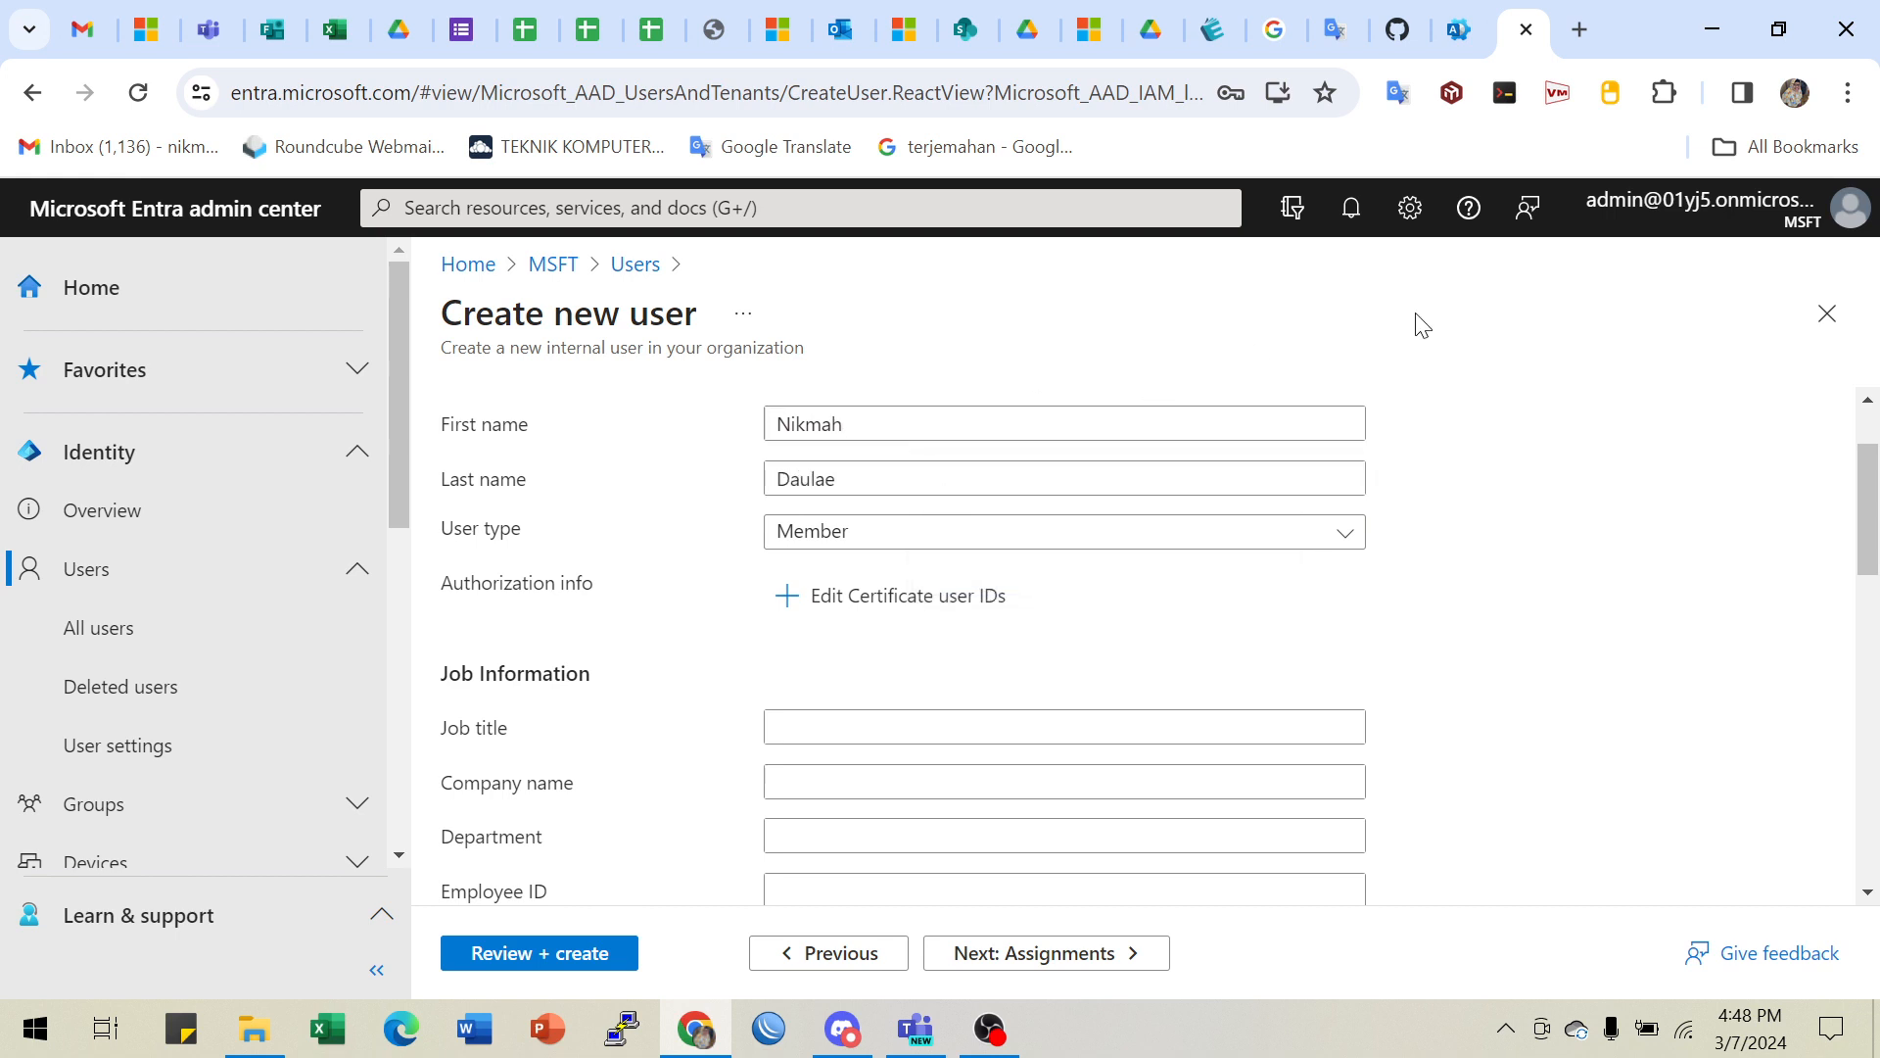
- Scroll the lab instructions to step 6 and highlight the Member user type note
click(1399, 33)
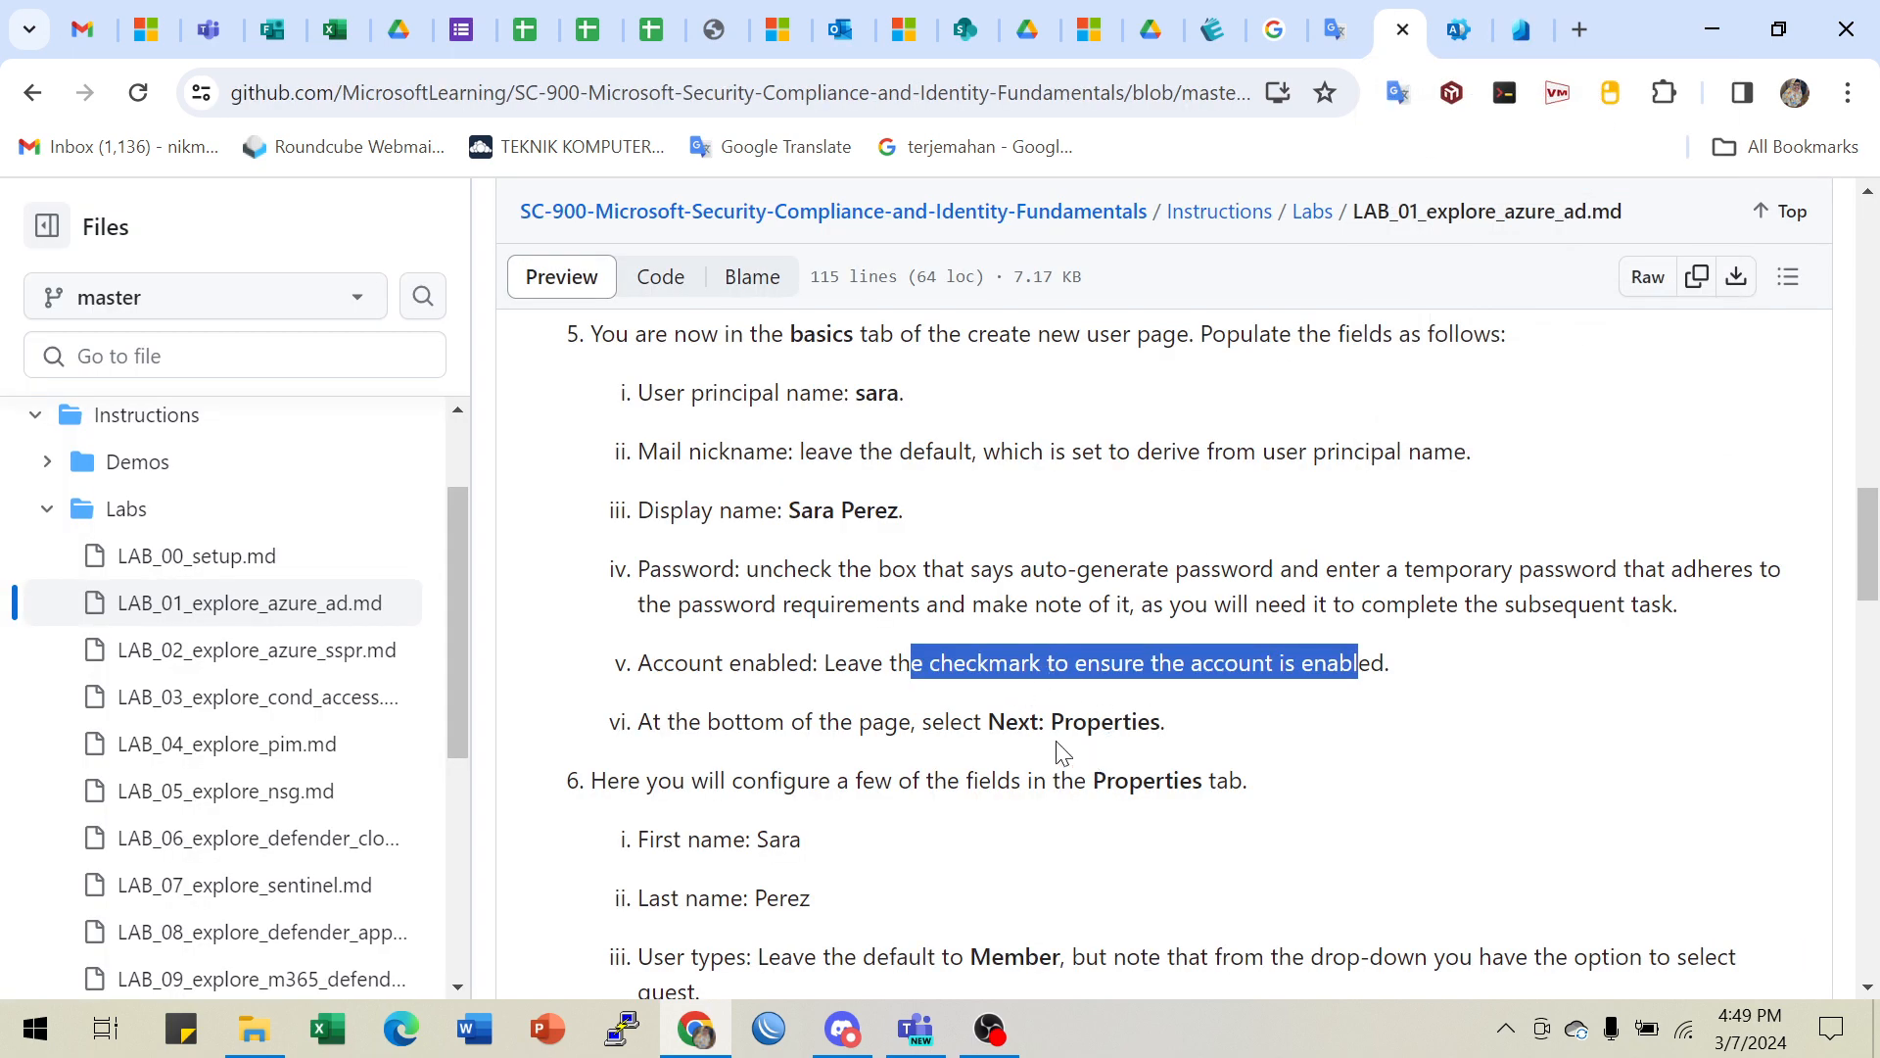
scroll(1126, 754, down, 3)
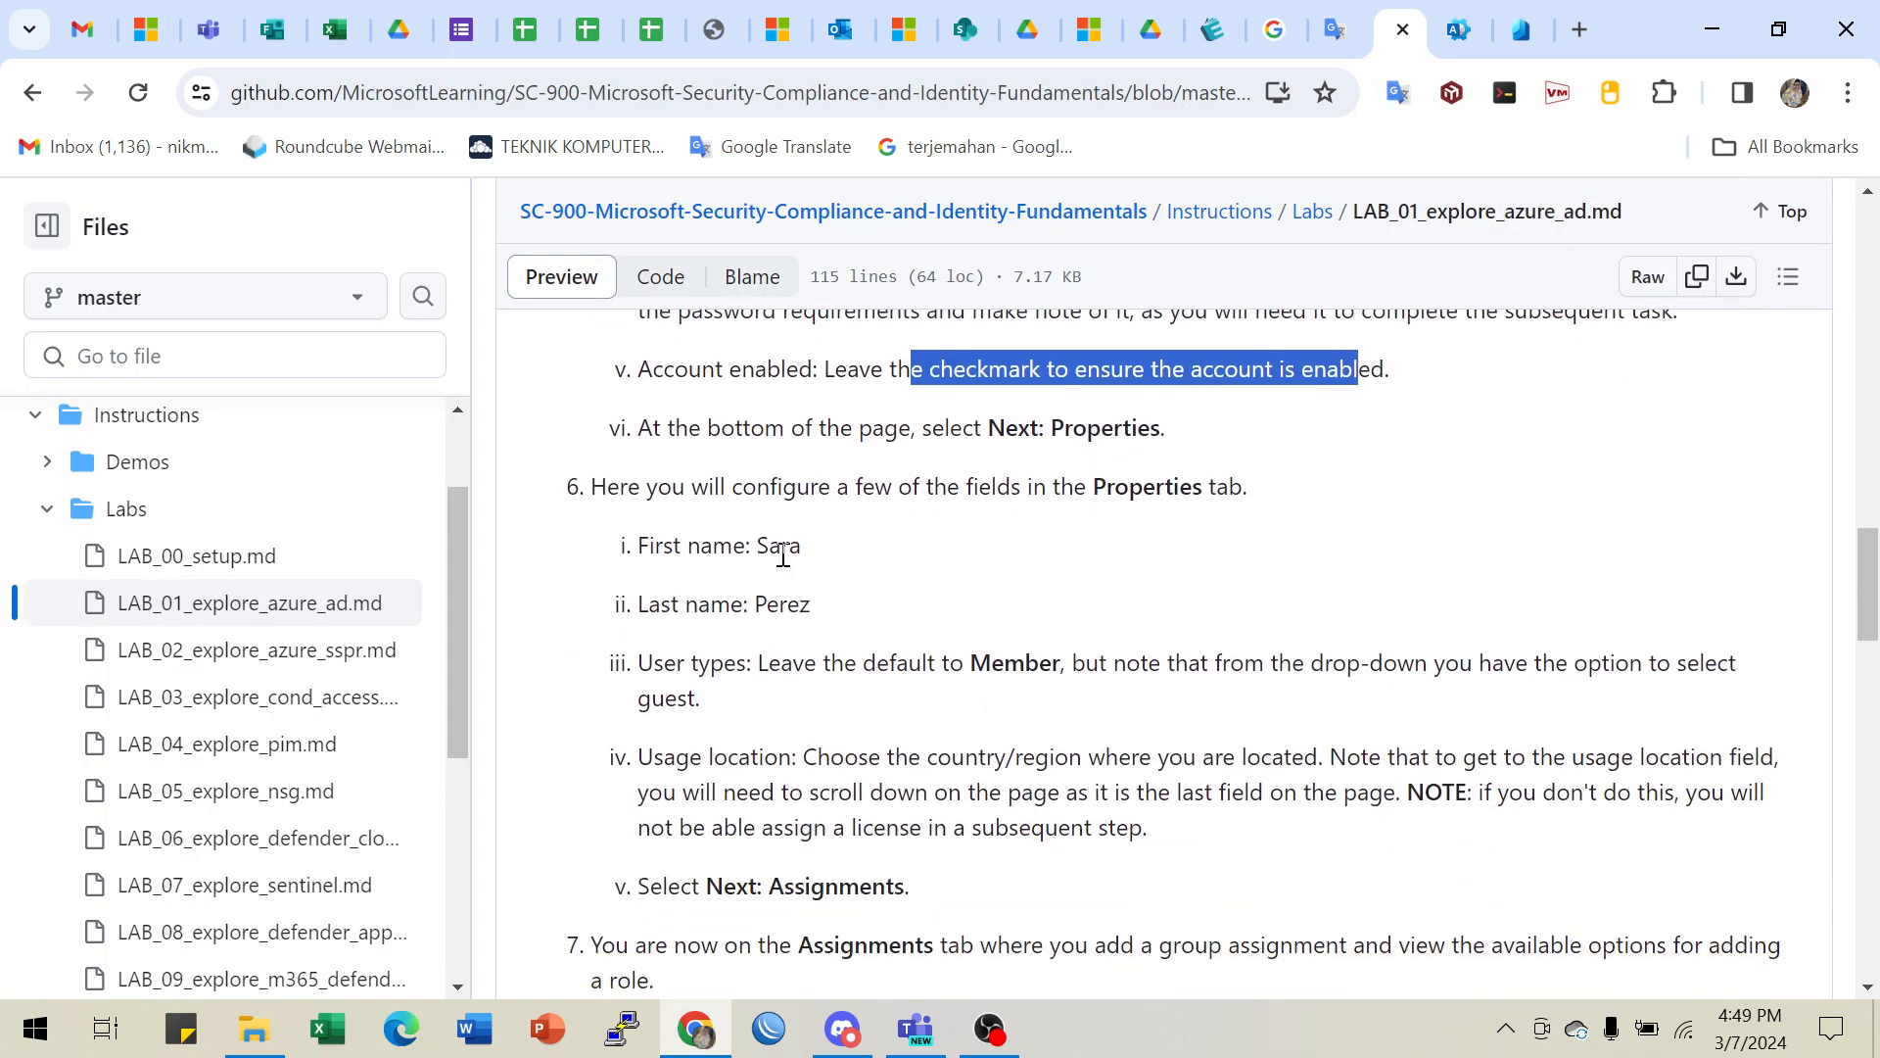
scroll(789, 663, down, 2)
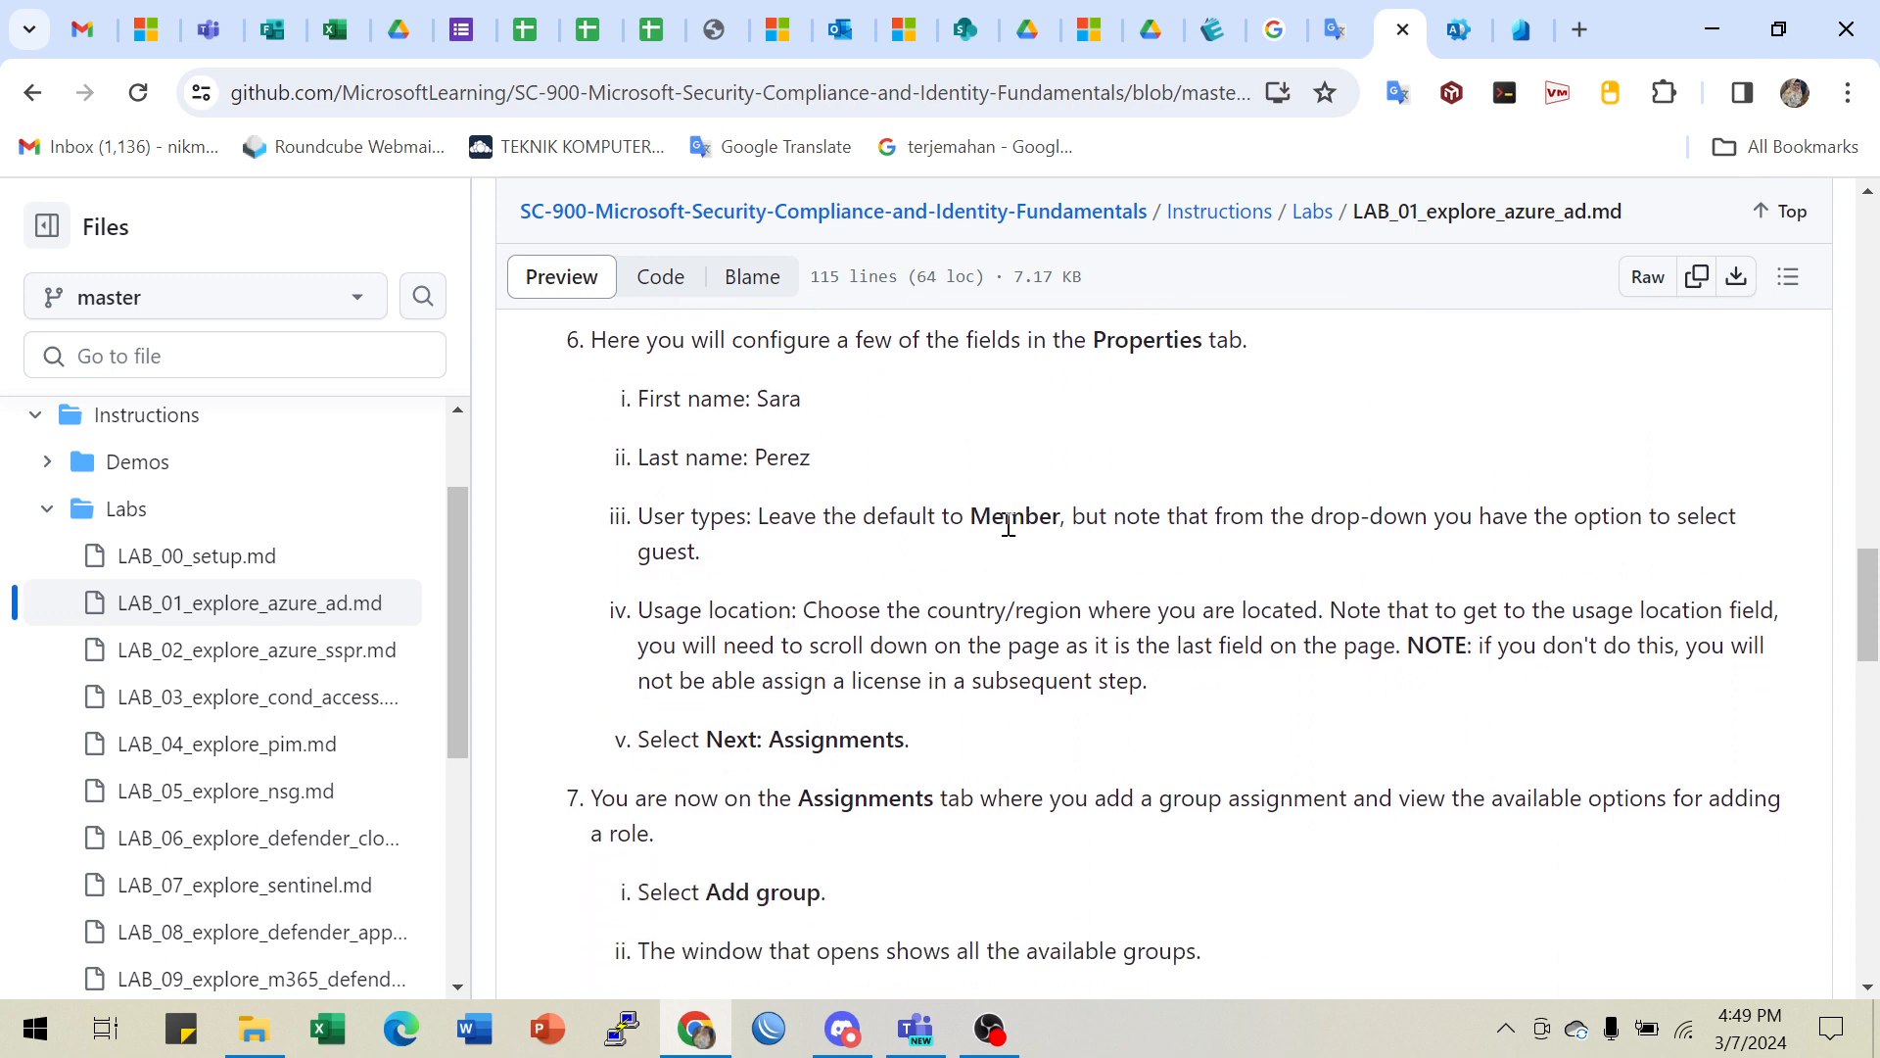
drag(970, 516, 1147, 516)
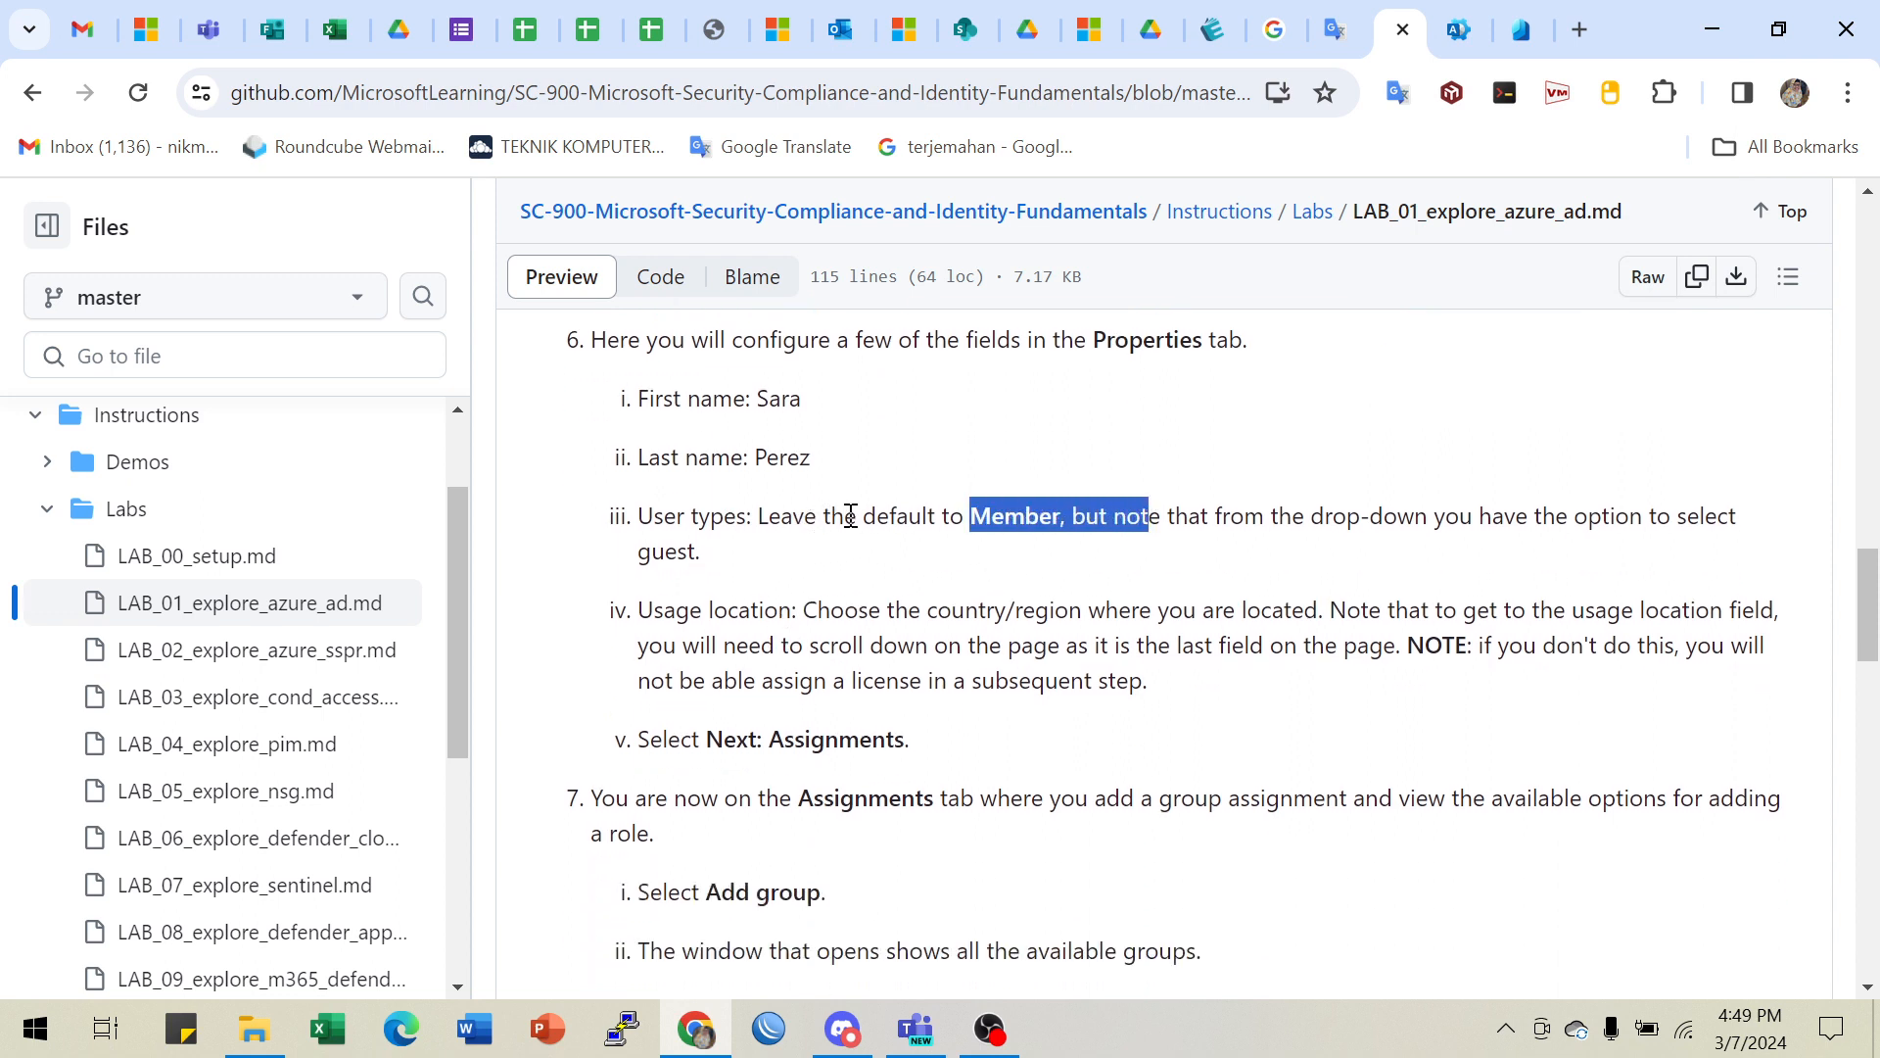
click(1172, 517)
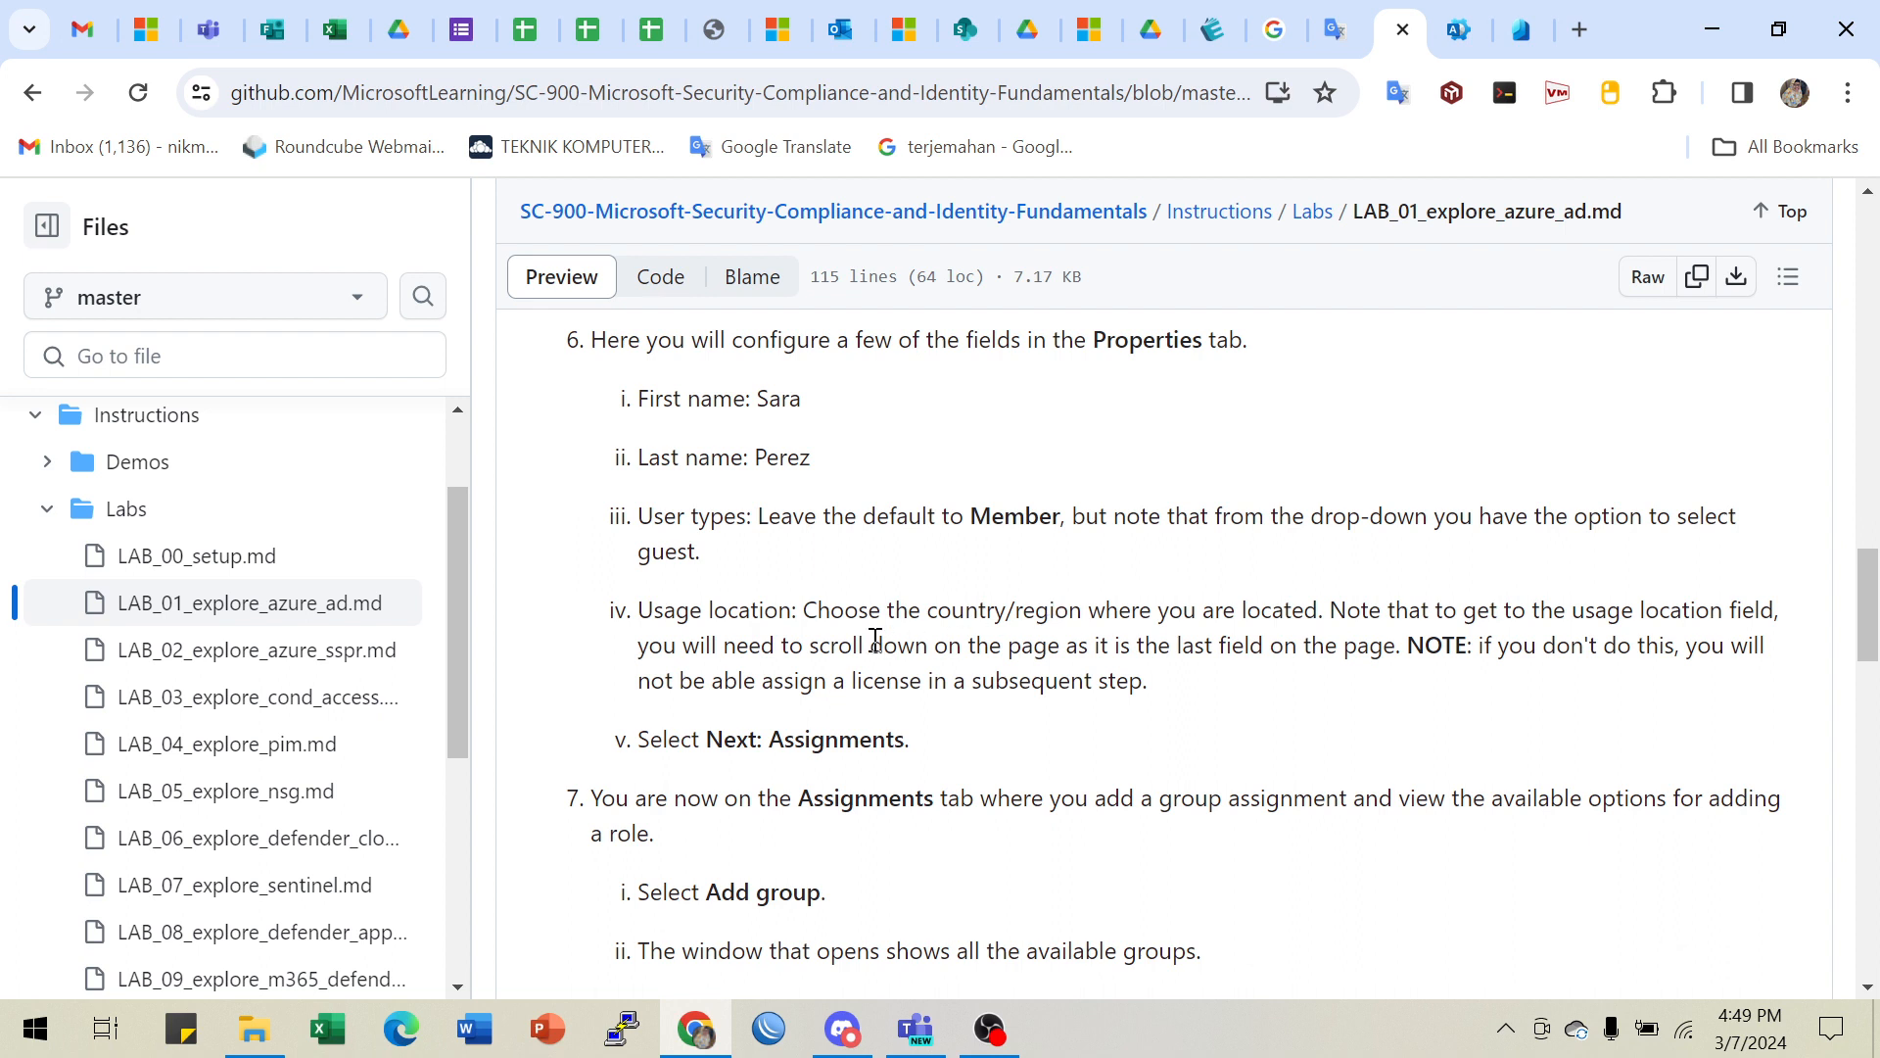
- Highlight the lab's usage location instruction and its licence warning
drag(845, 610, 1082, 612)
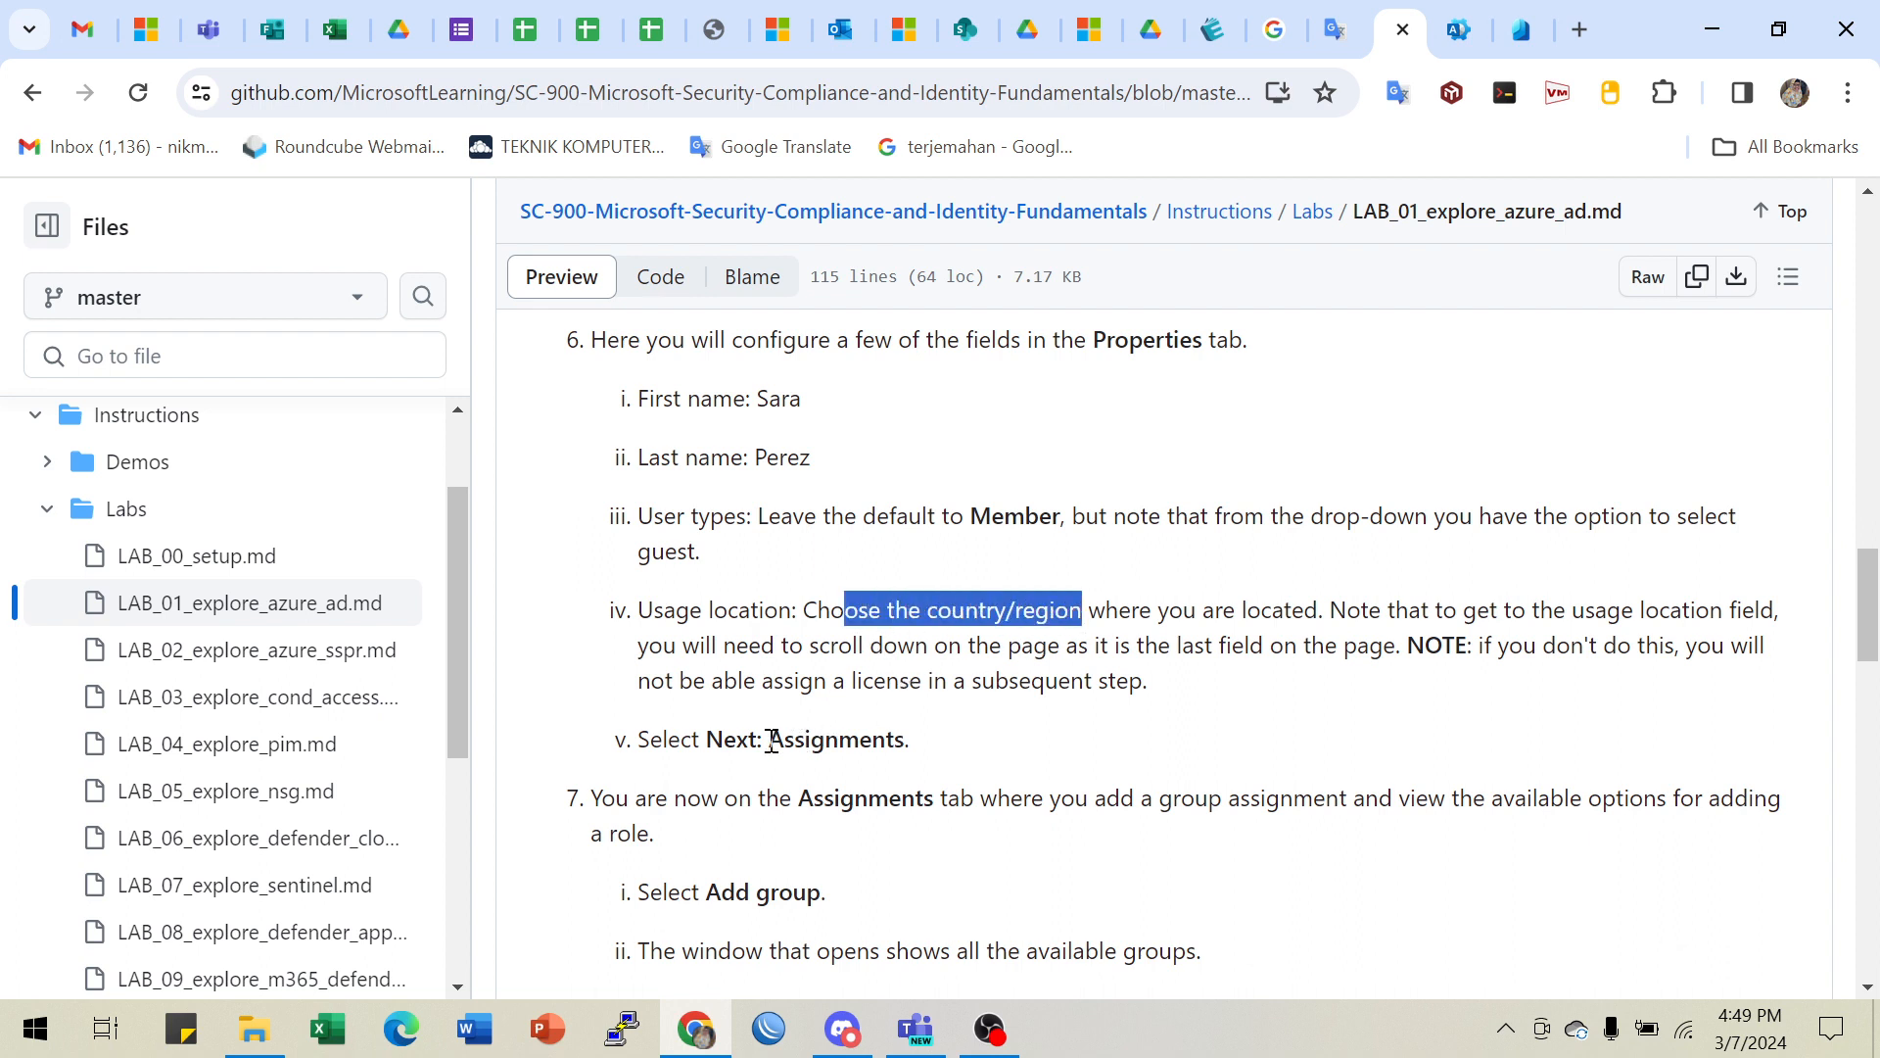
drag(765, 740, 910, 740)
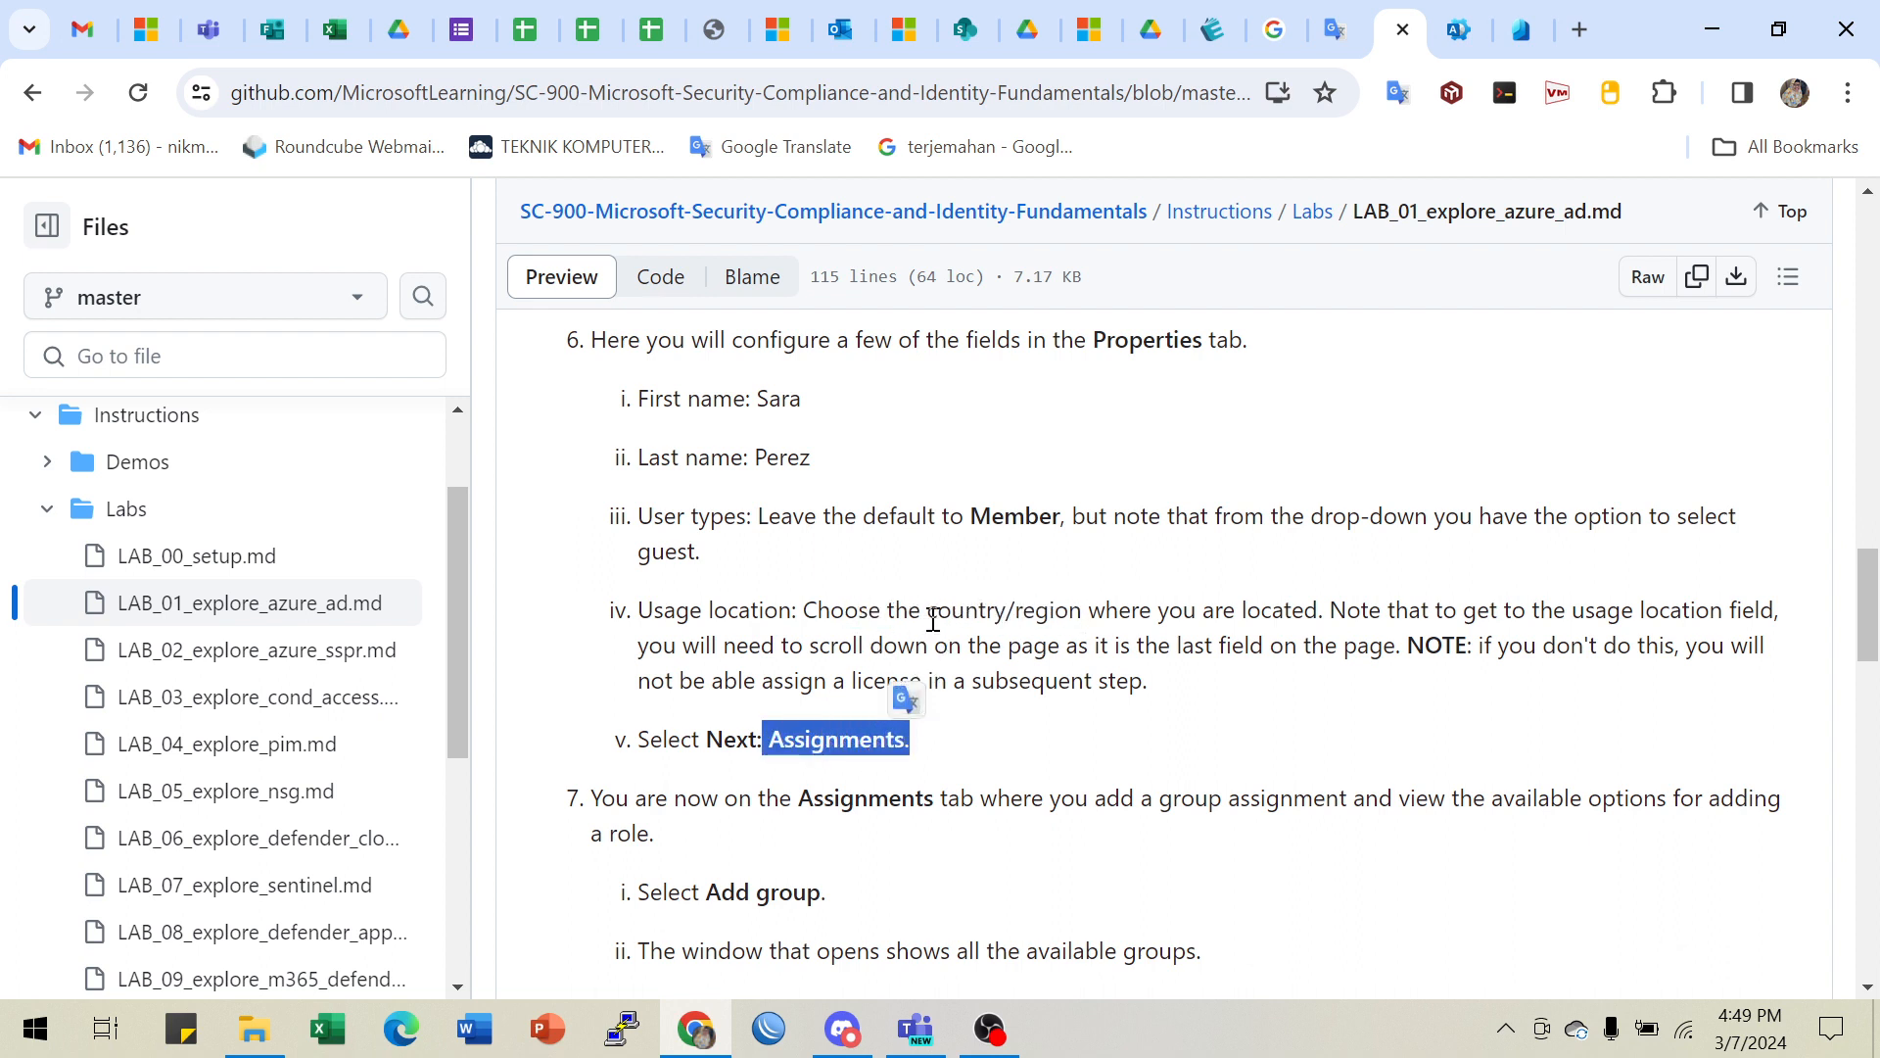
click(937, 618)
drag(1023, 608, 1633, 610)
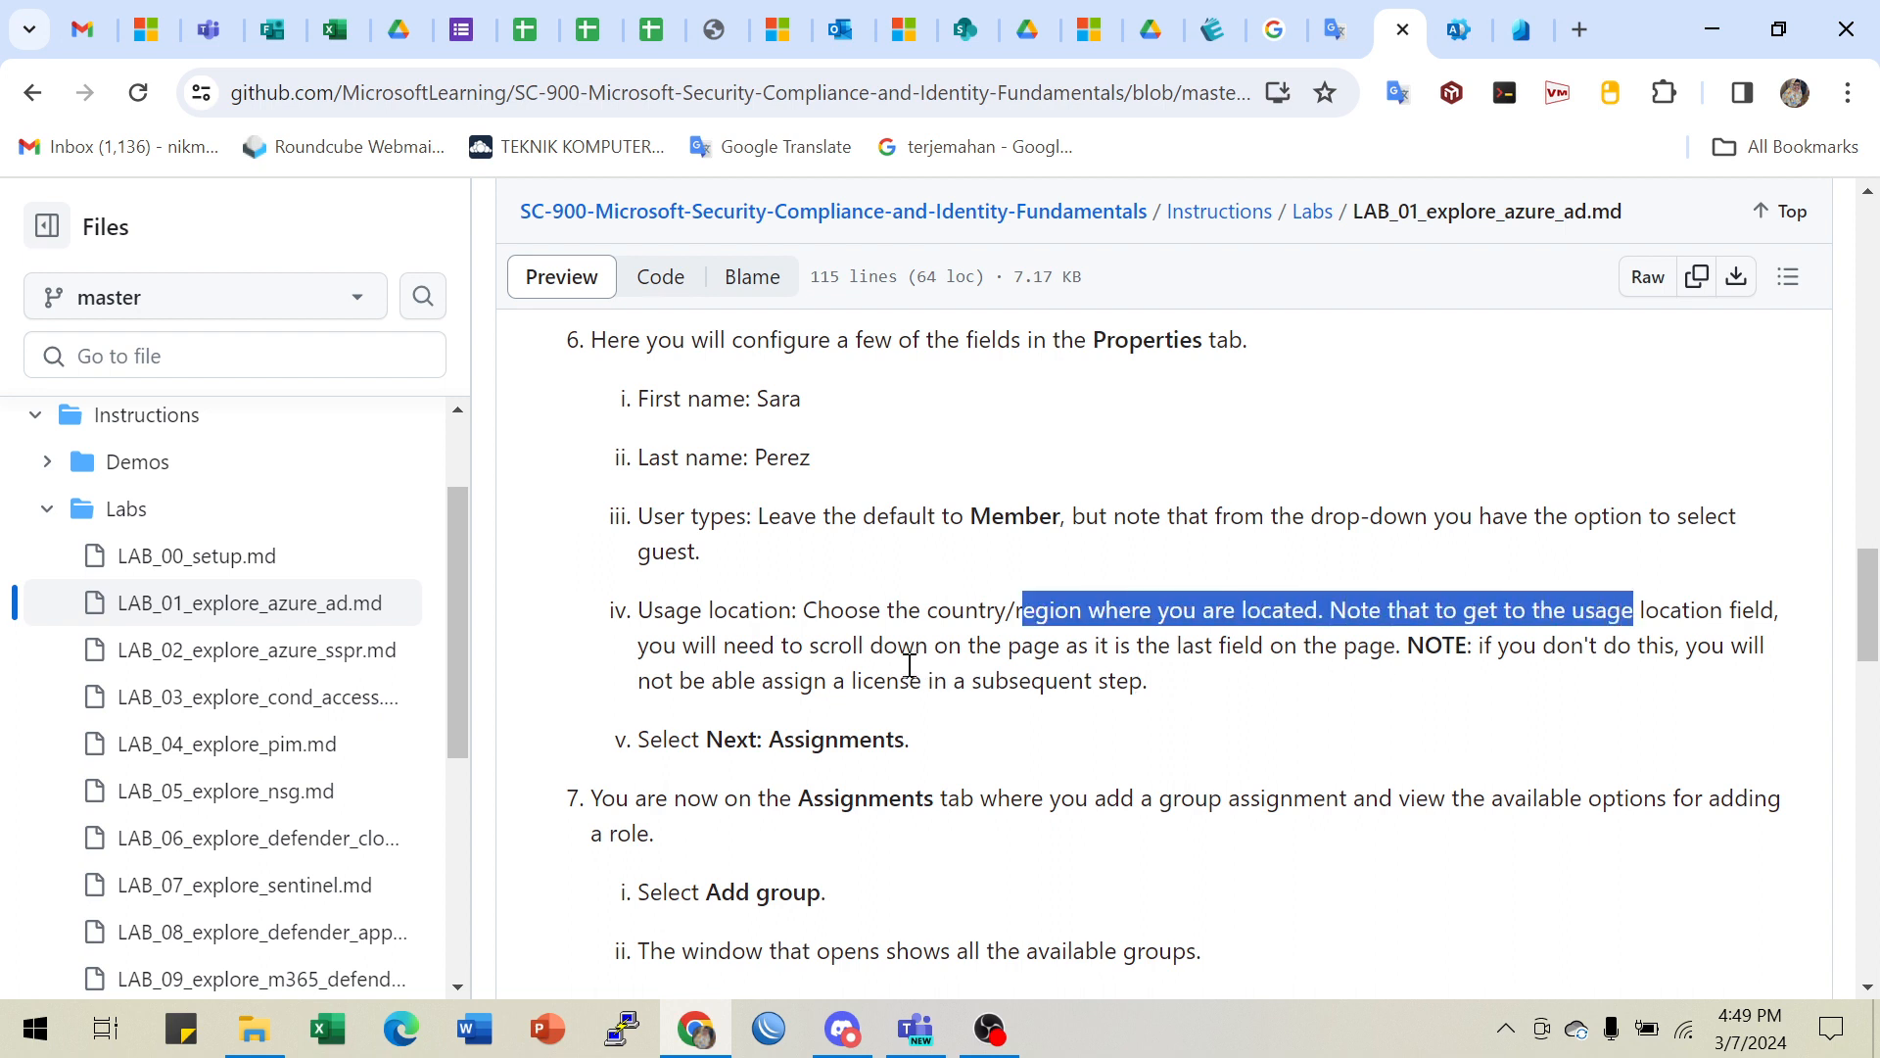
drag(910, 666, 1175, 652)
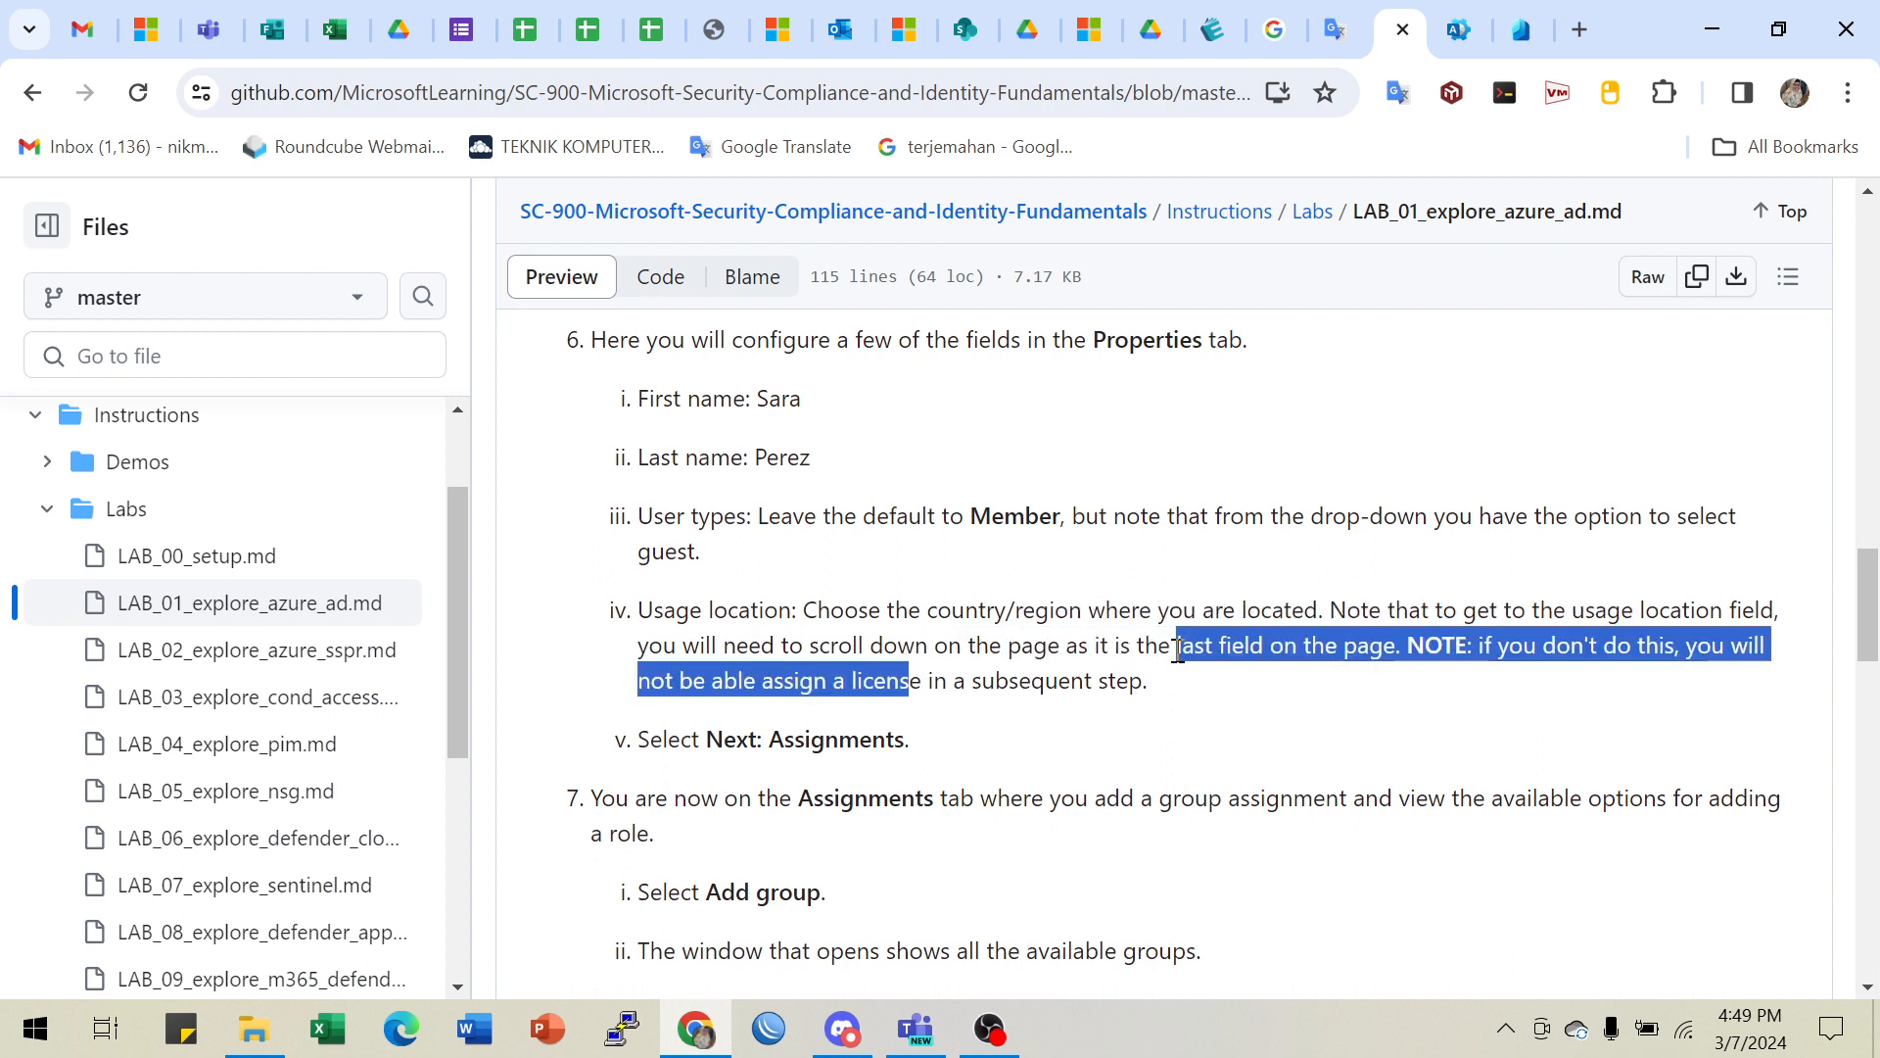
click(1029, 656)
drag(978, 670, 1054, 674)
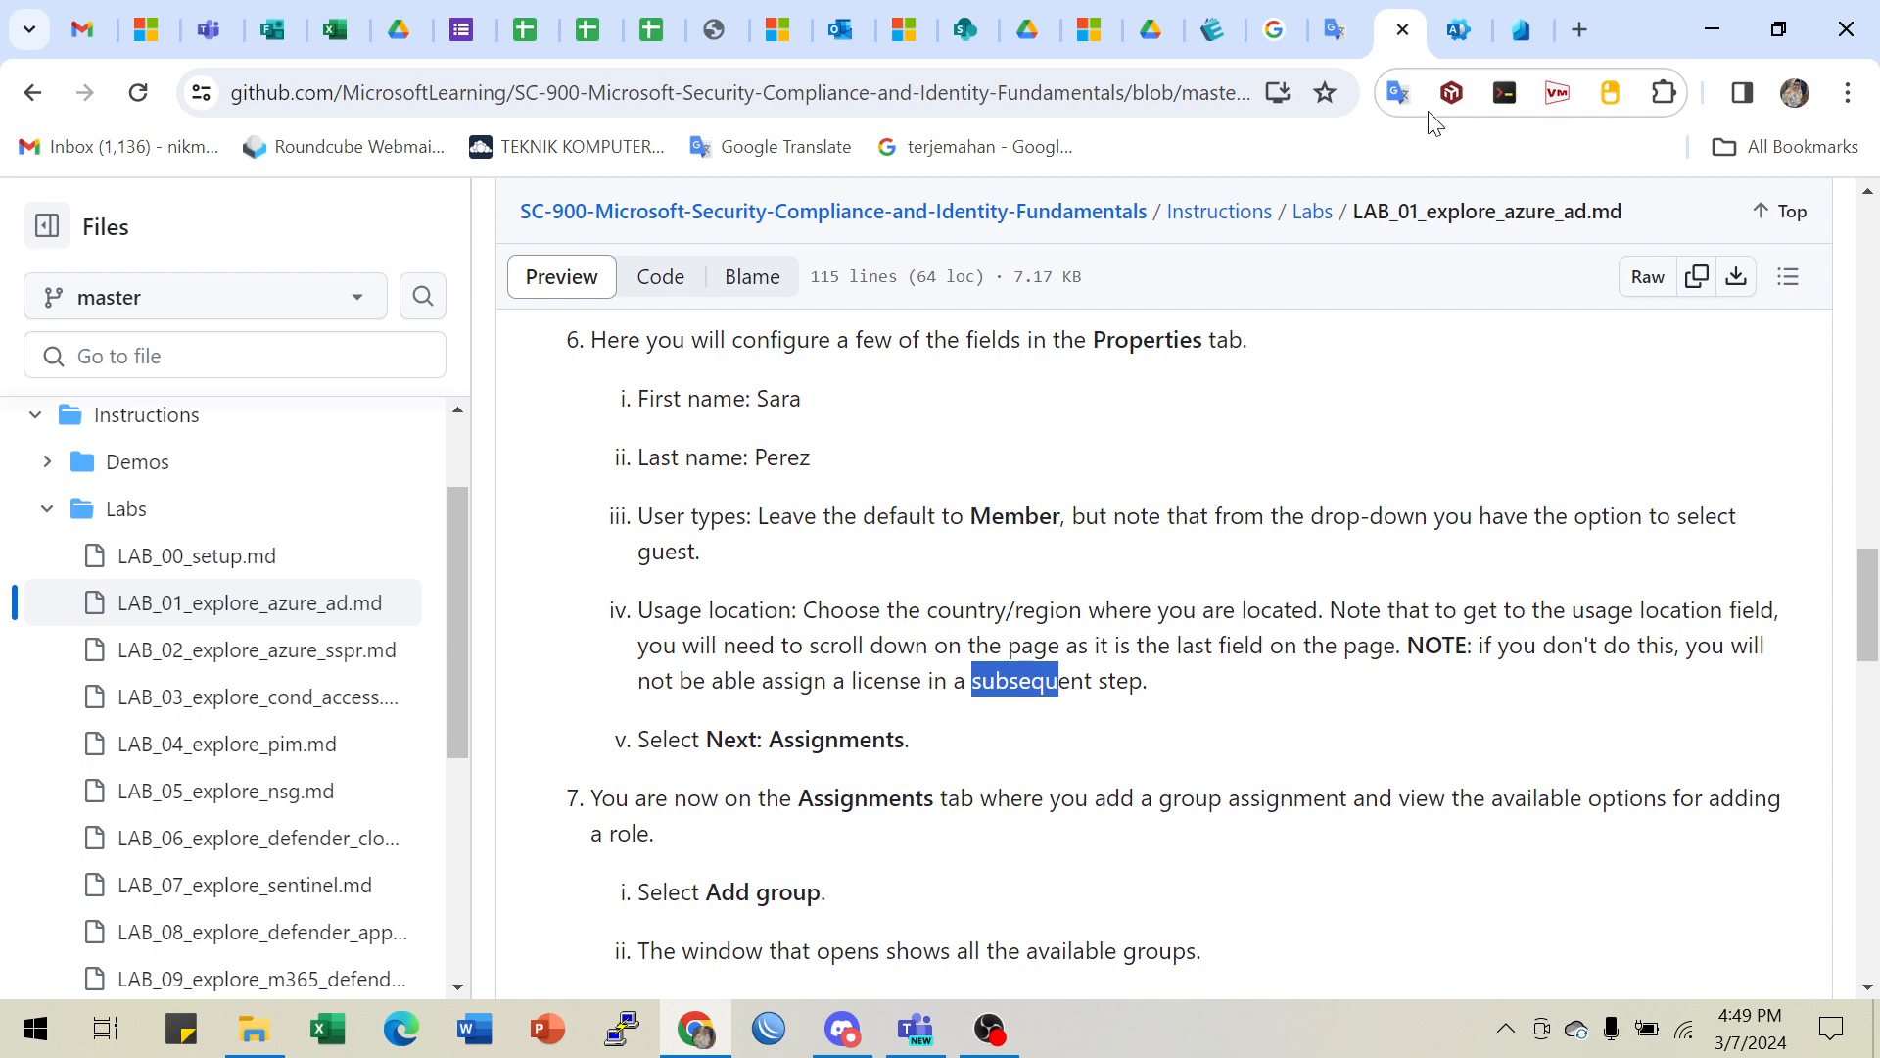
click(1521, 30)
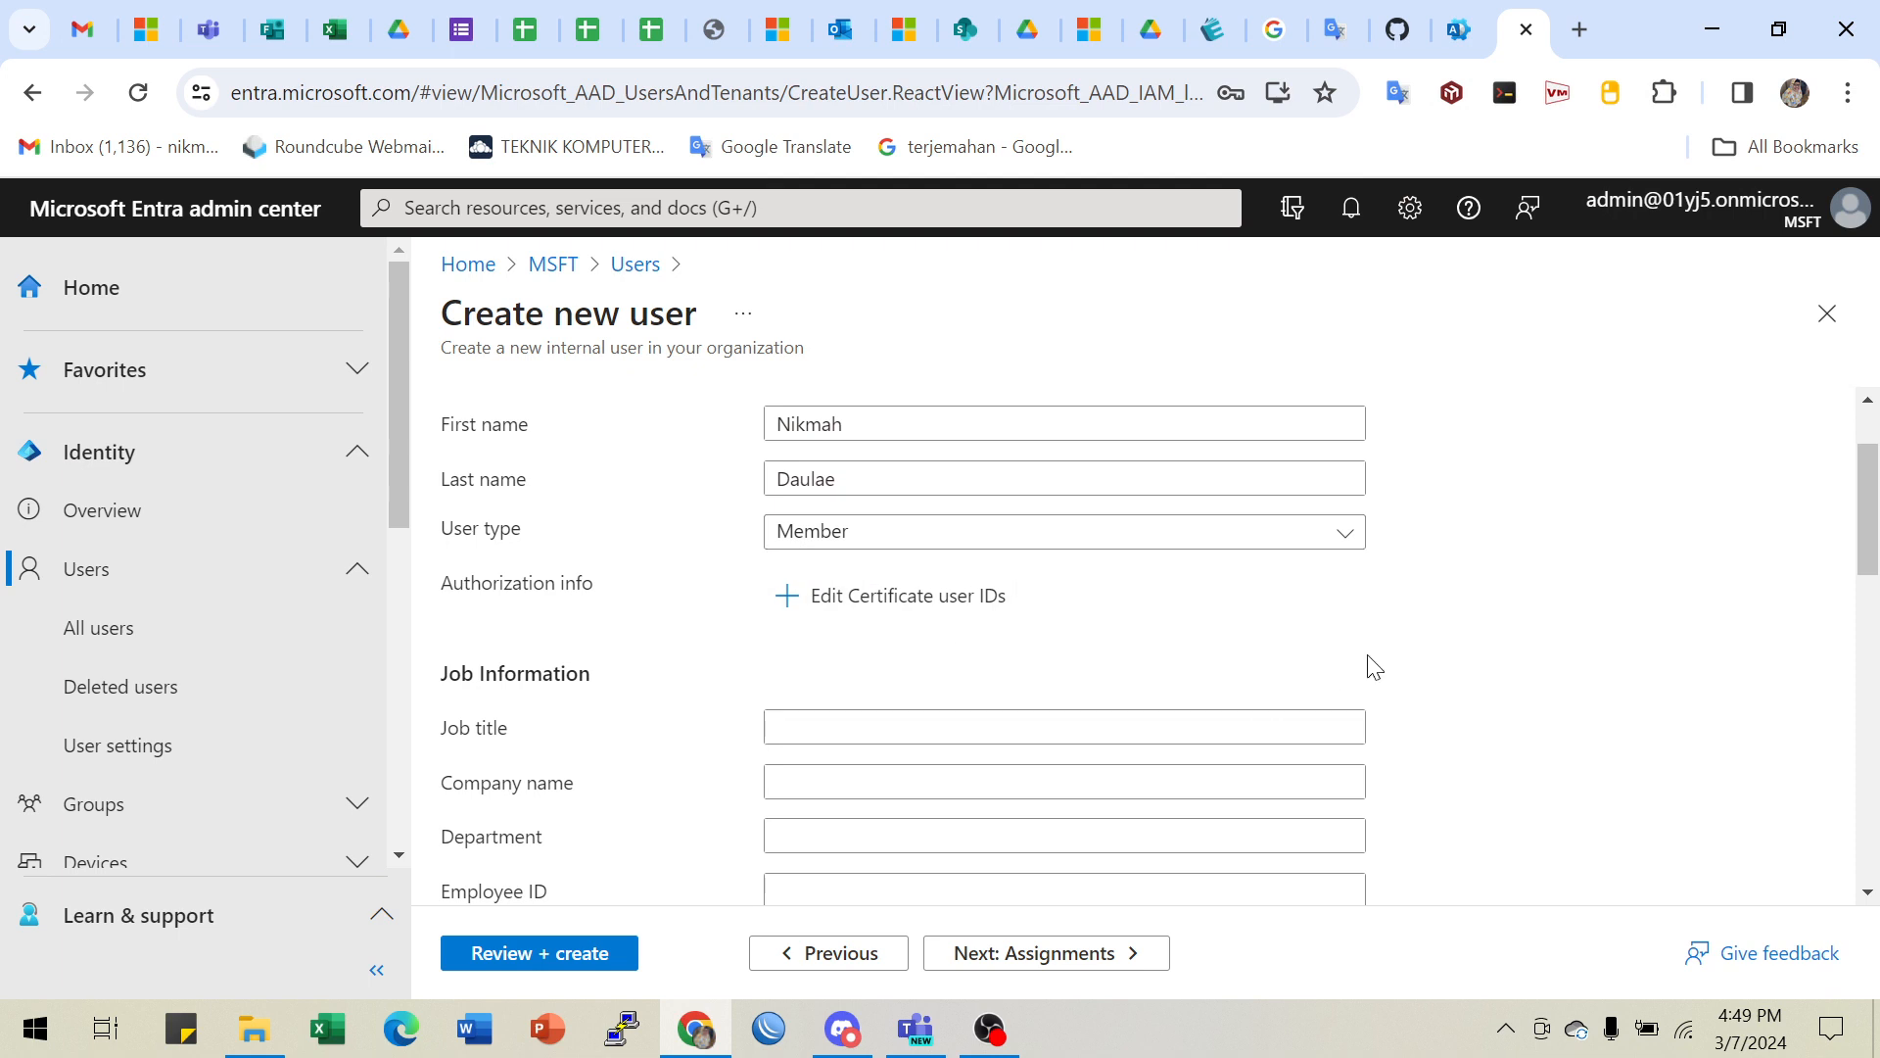
- Scroll to Usage location and pick Indonesia from the country list
scroll(1369, 663, down, 1)
scroll(960, 696, down, 1)
scroll(967, 705, down, 4)
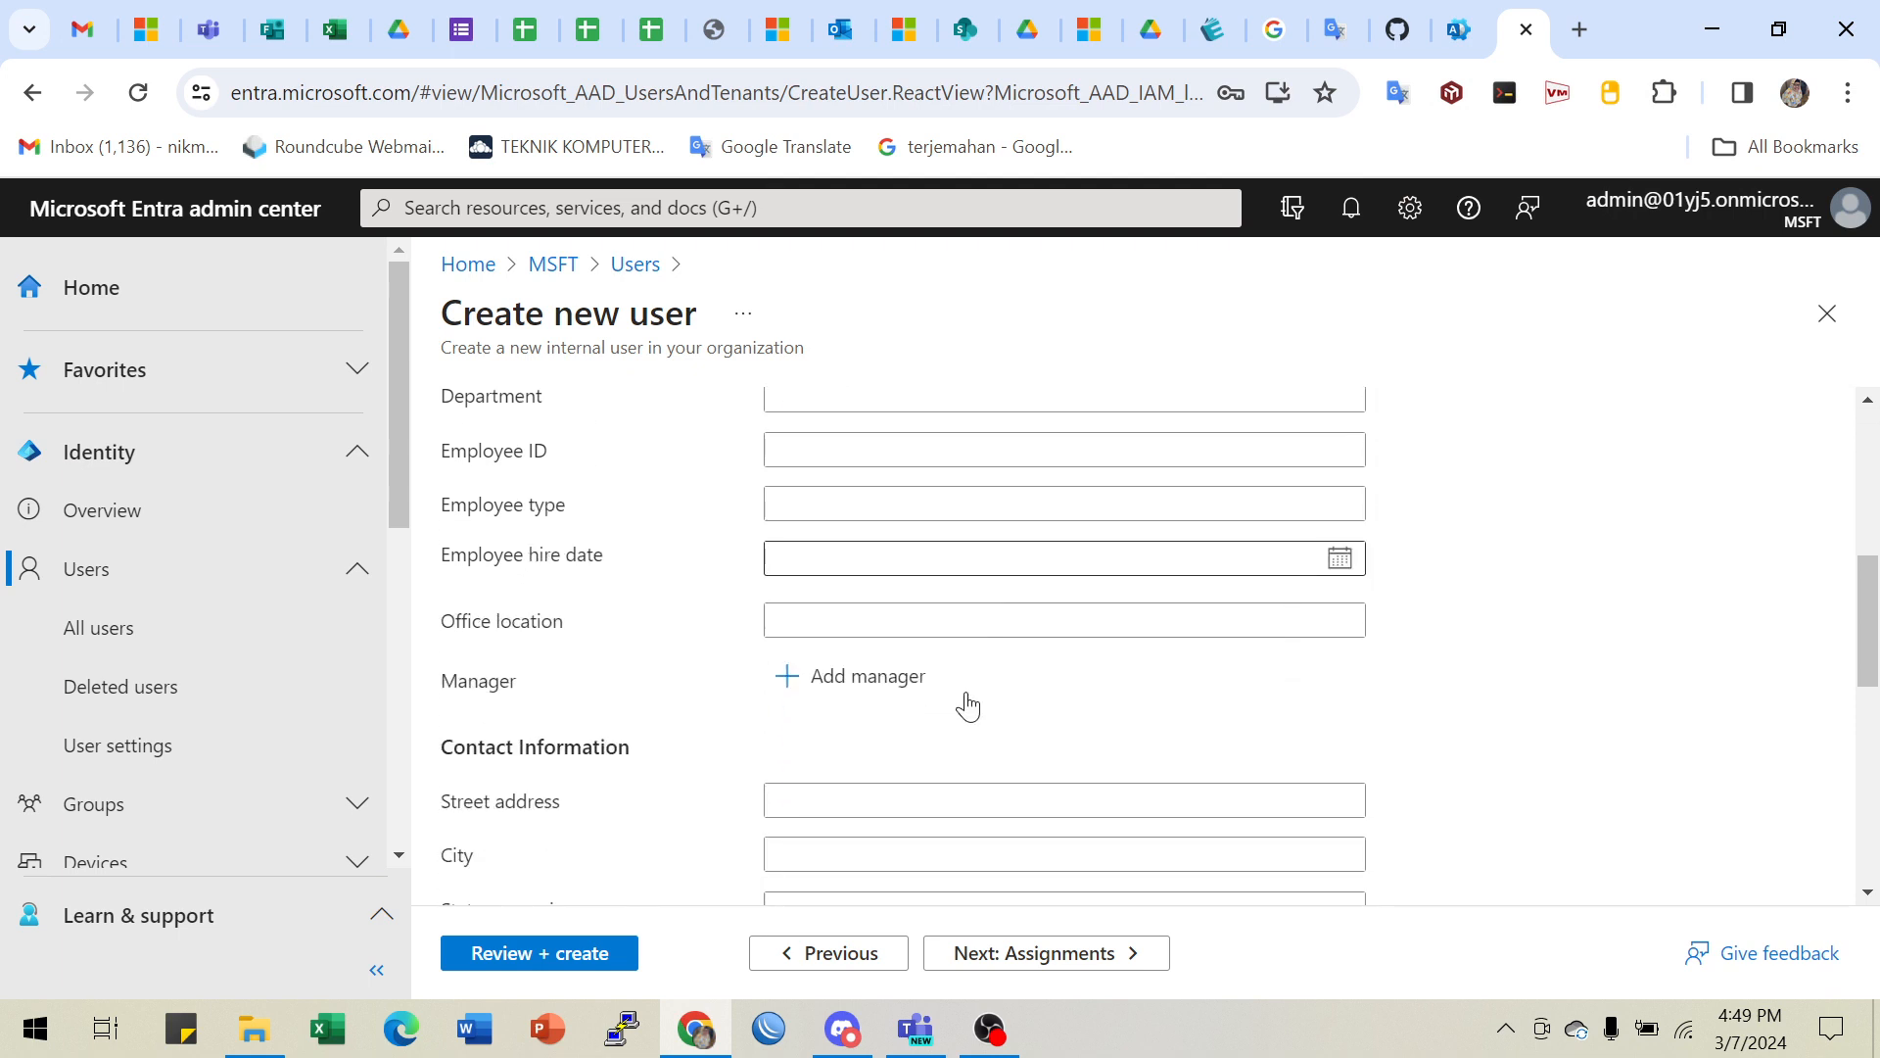
scroll(881, 685, up, 6)
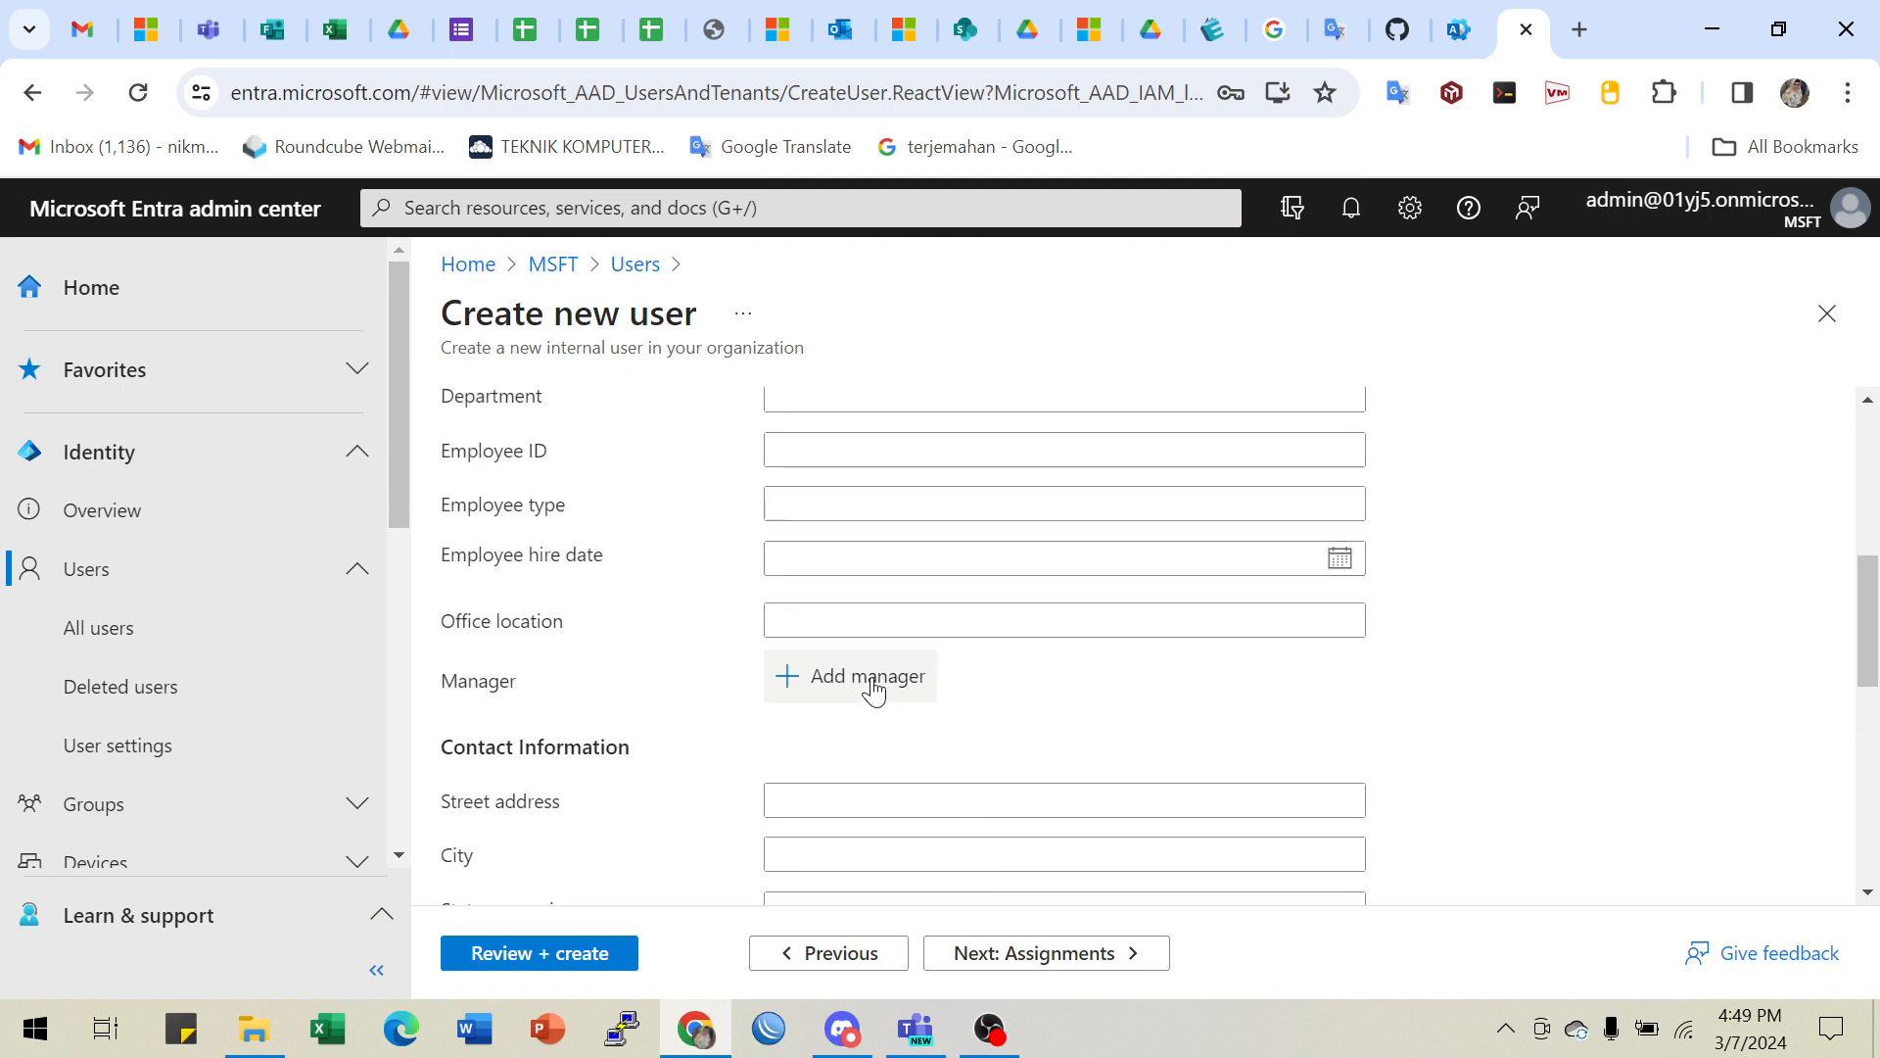
scroll(833, 676, down, 2)
scroll(851, 715, down, 8)
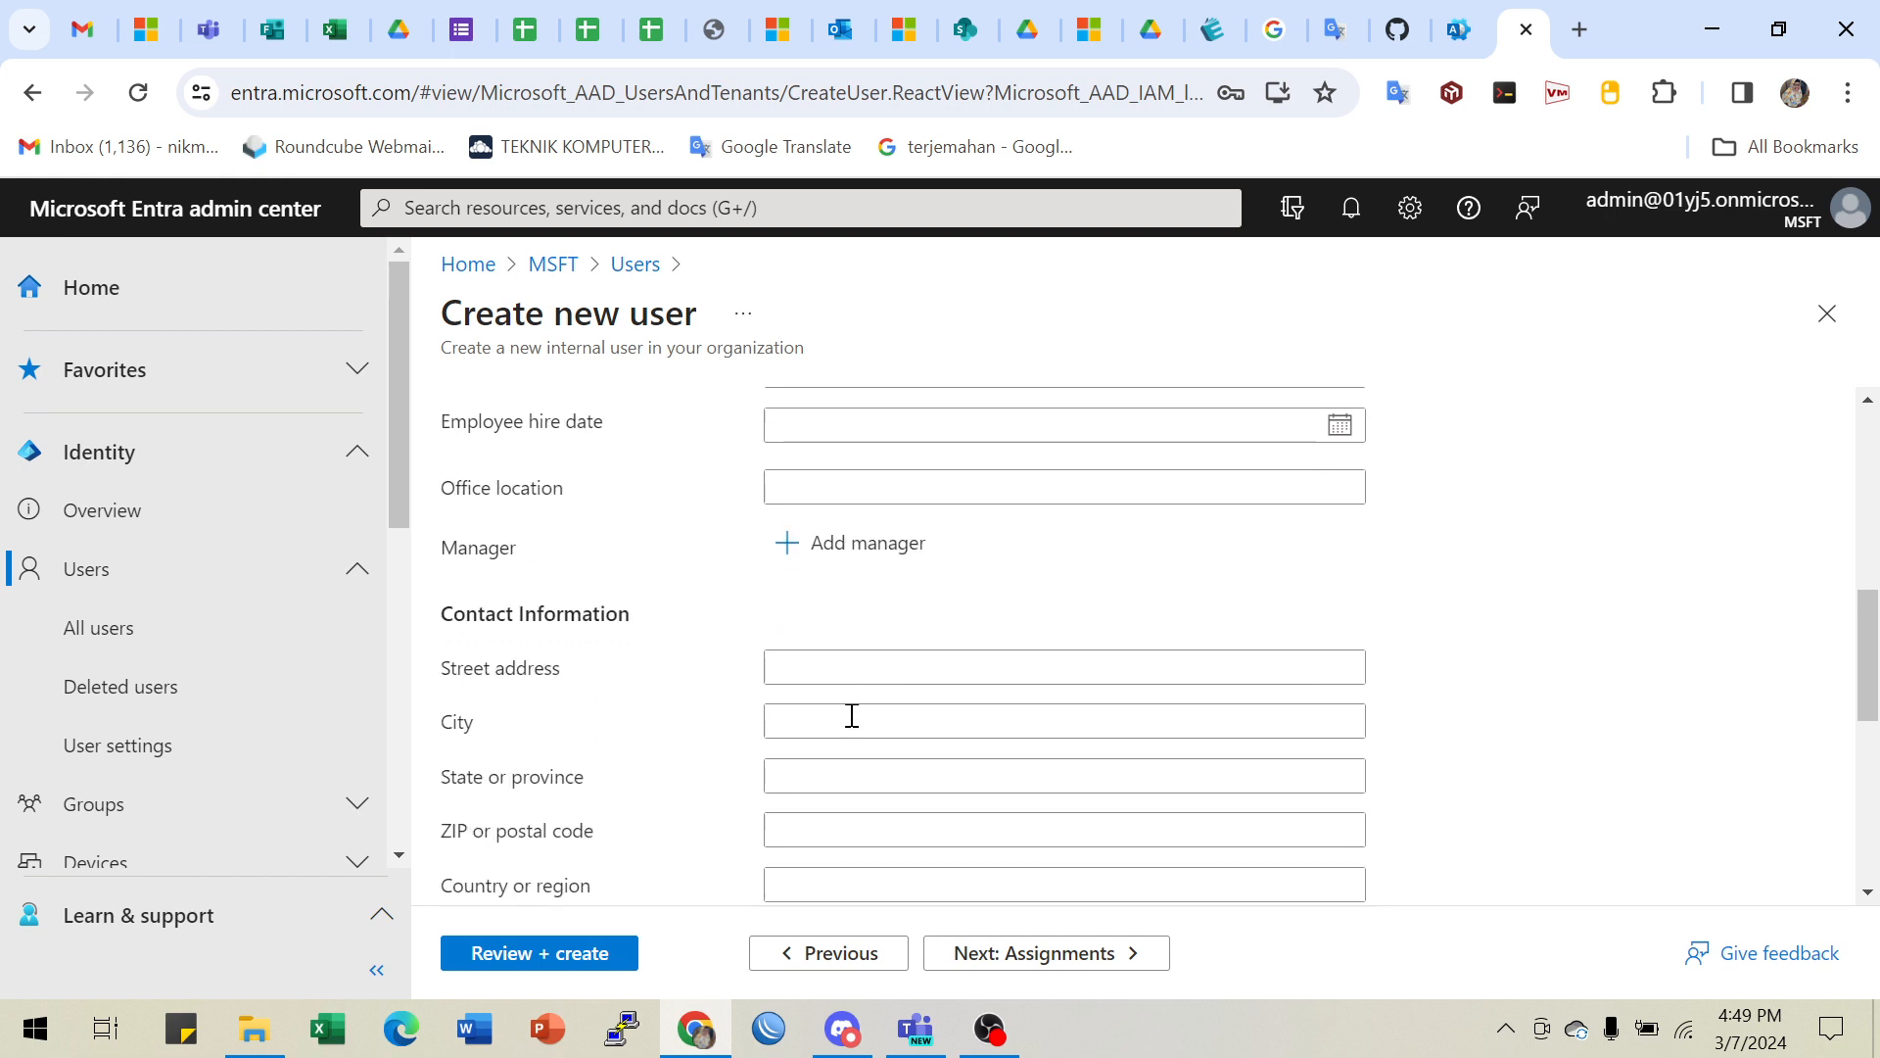
scroll(1068, 726, down, 1)
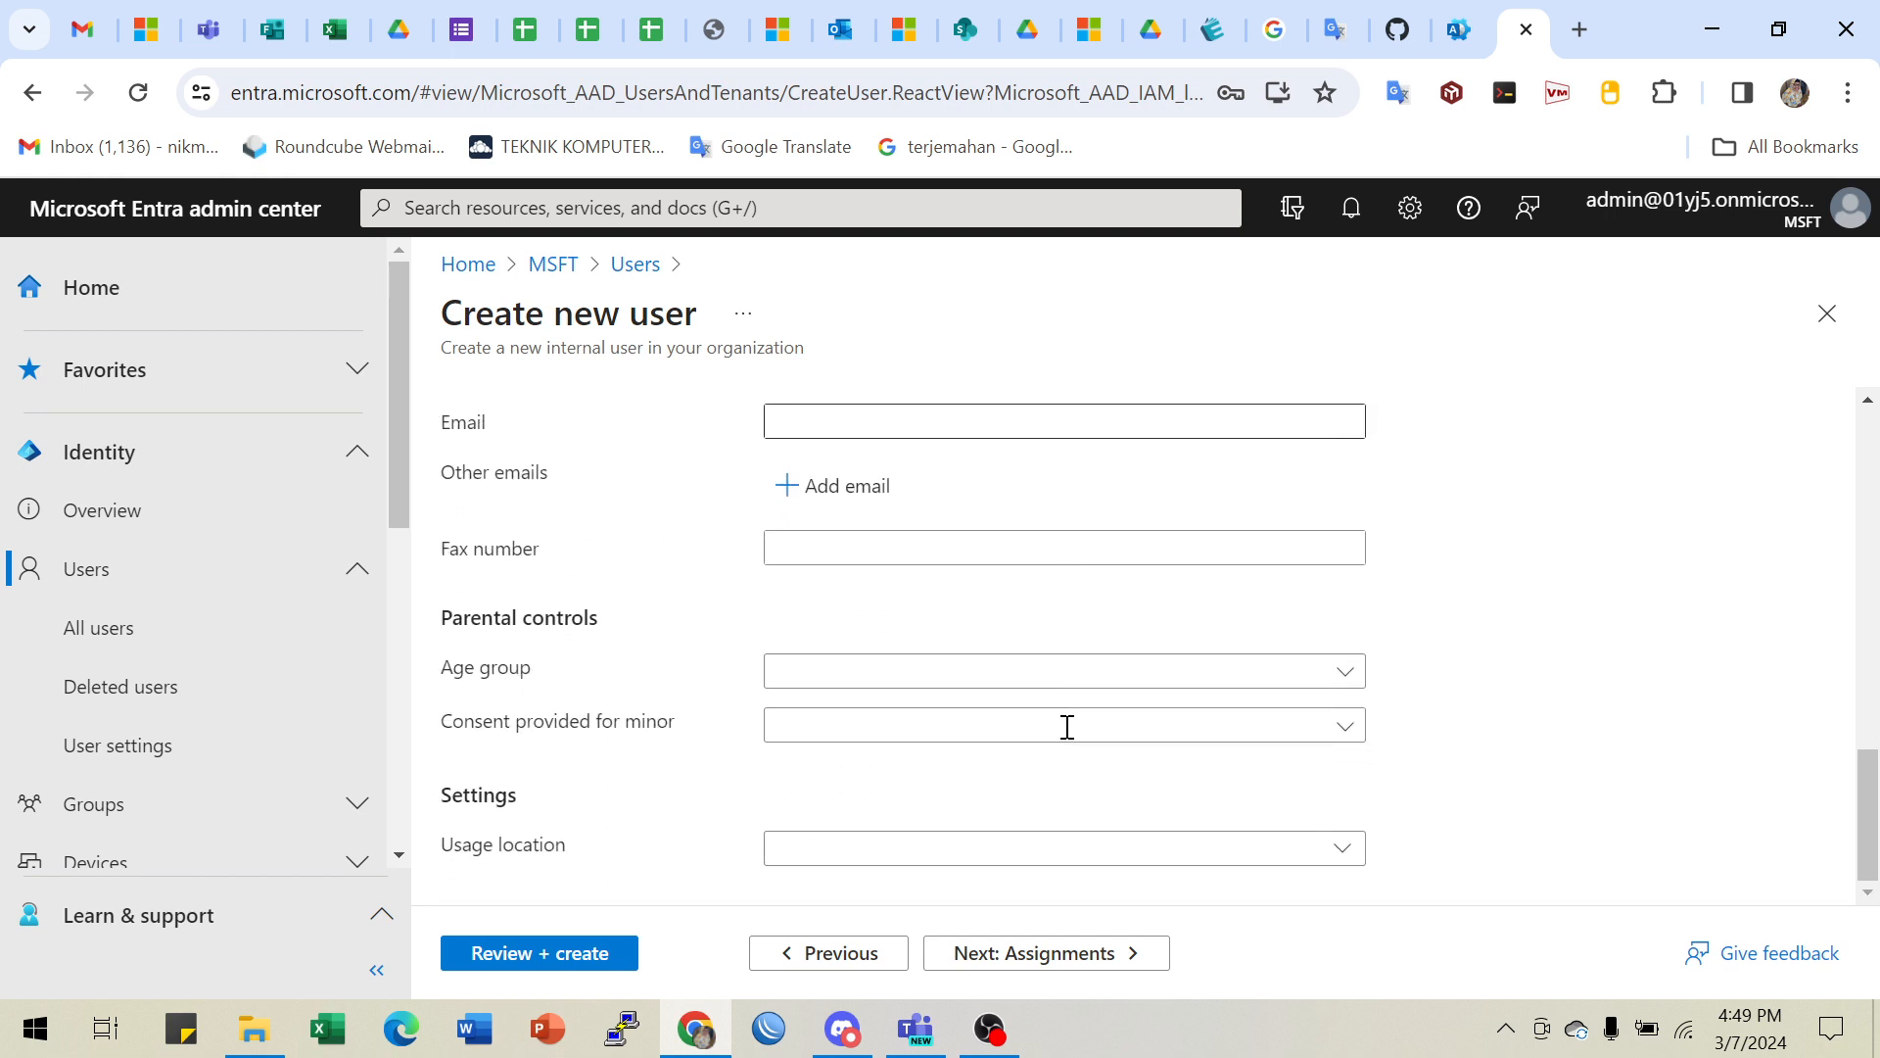
click(783, 847)
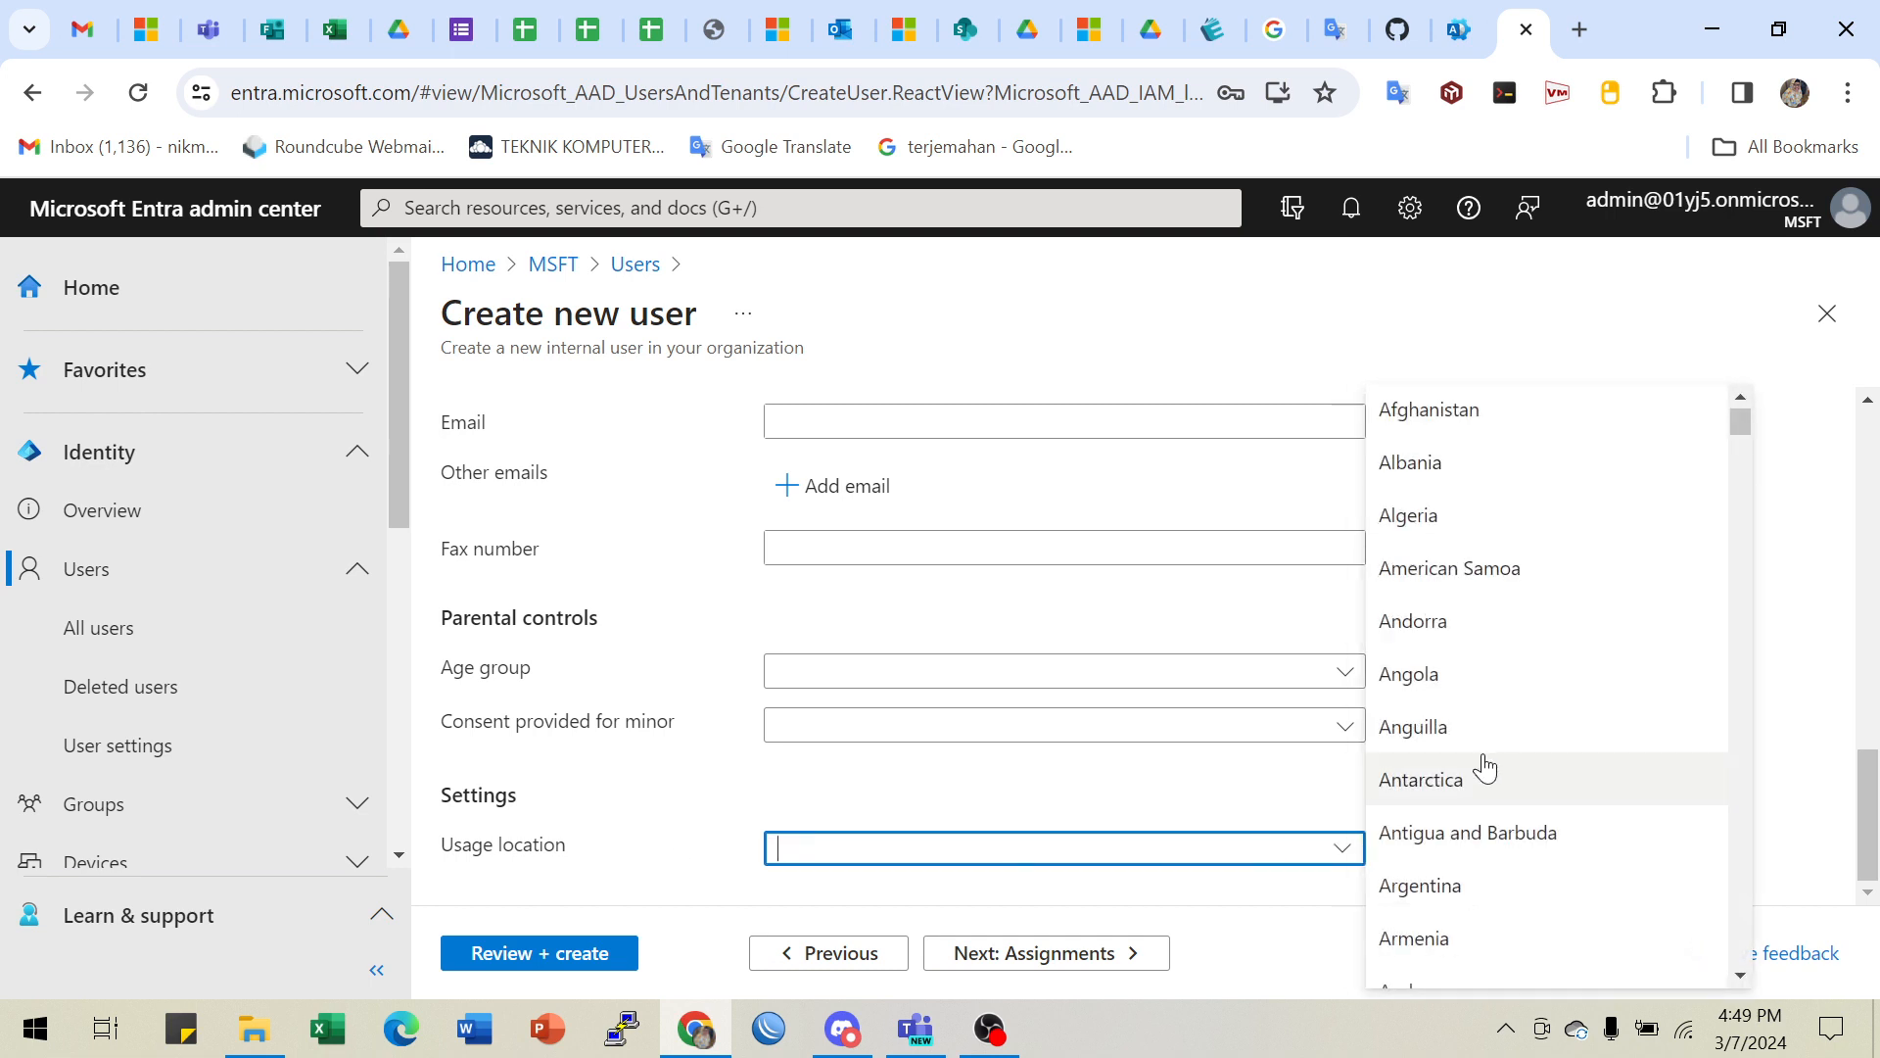
scroll(1485, 767, down, 3)
text(Iceland)
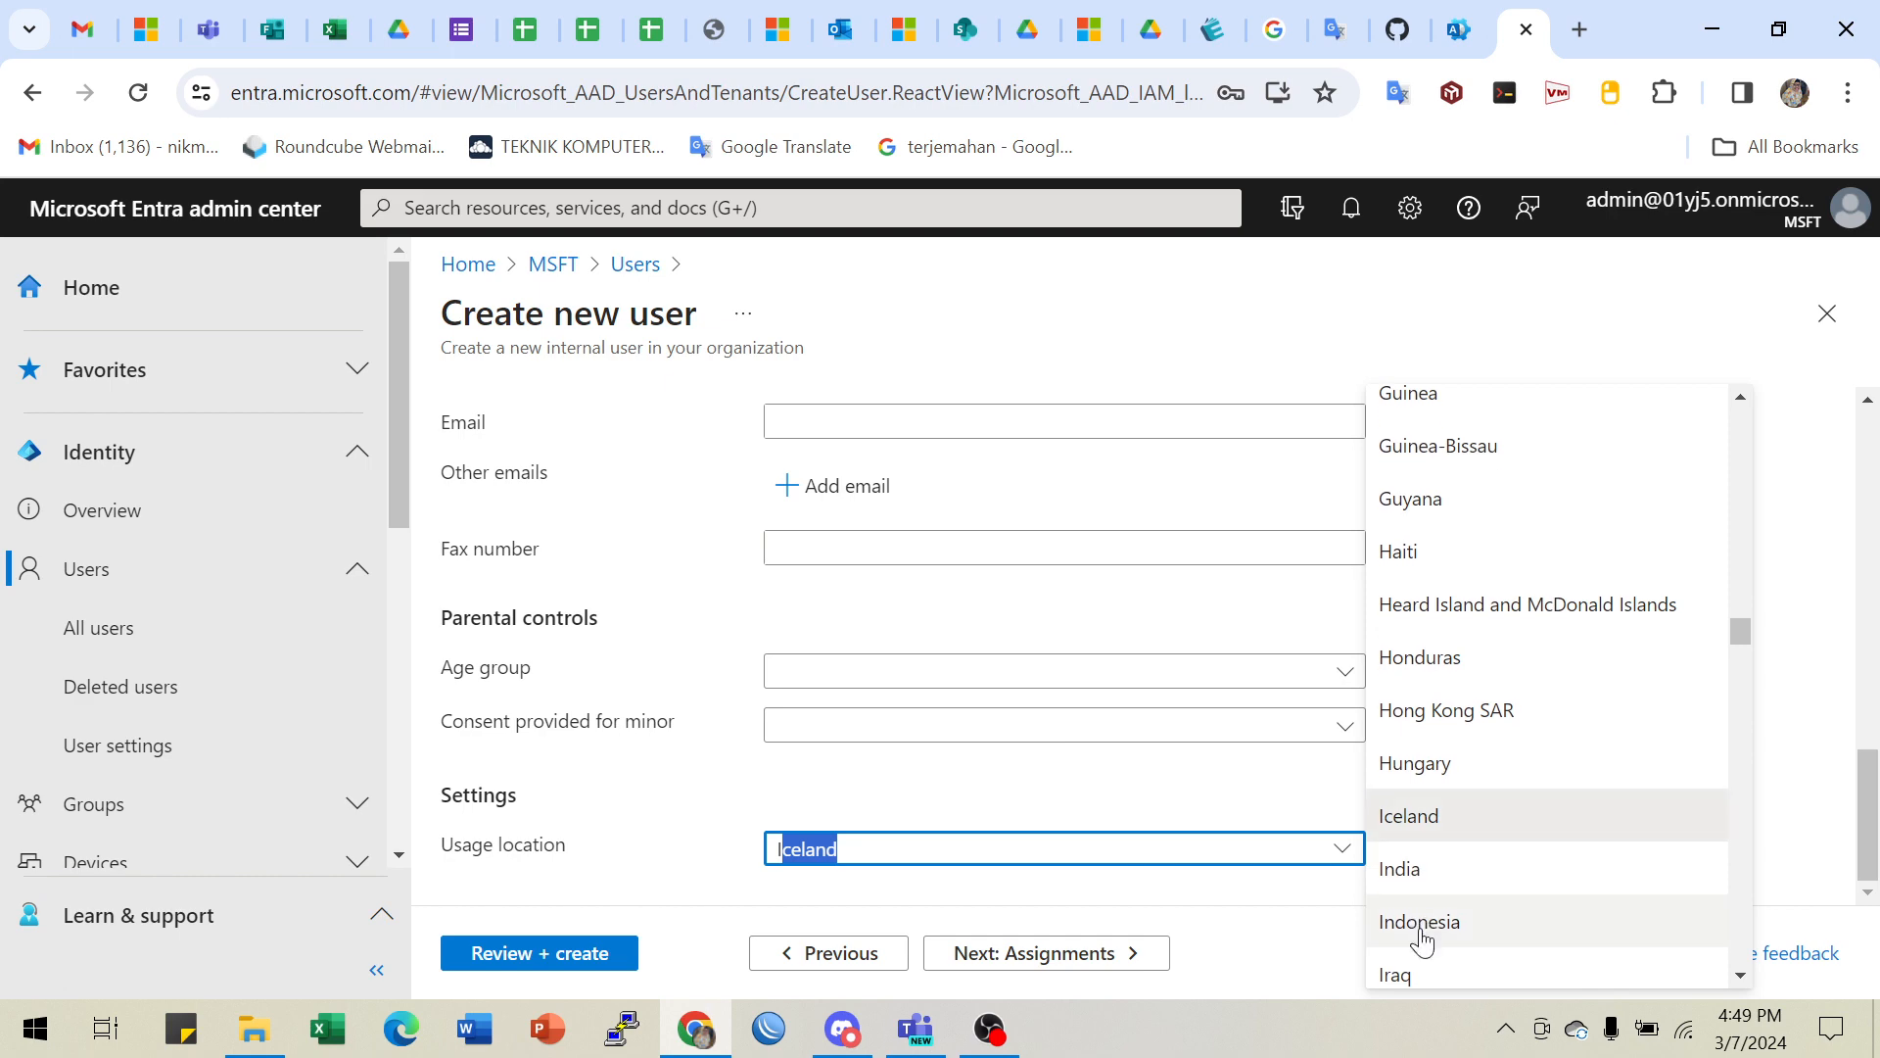
click(1418, 928)
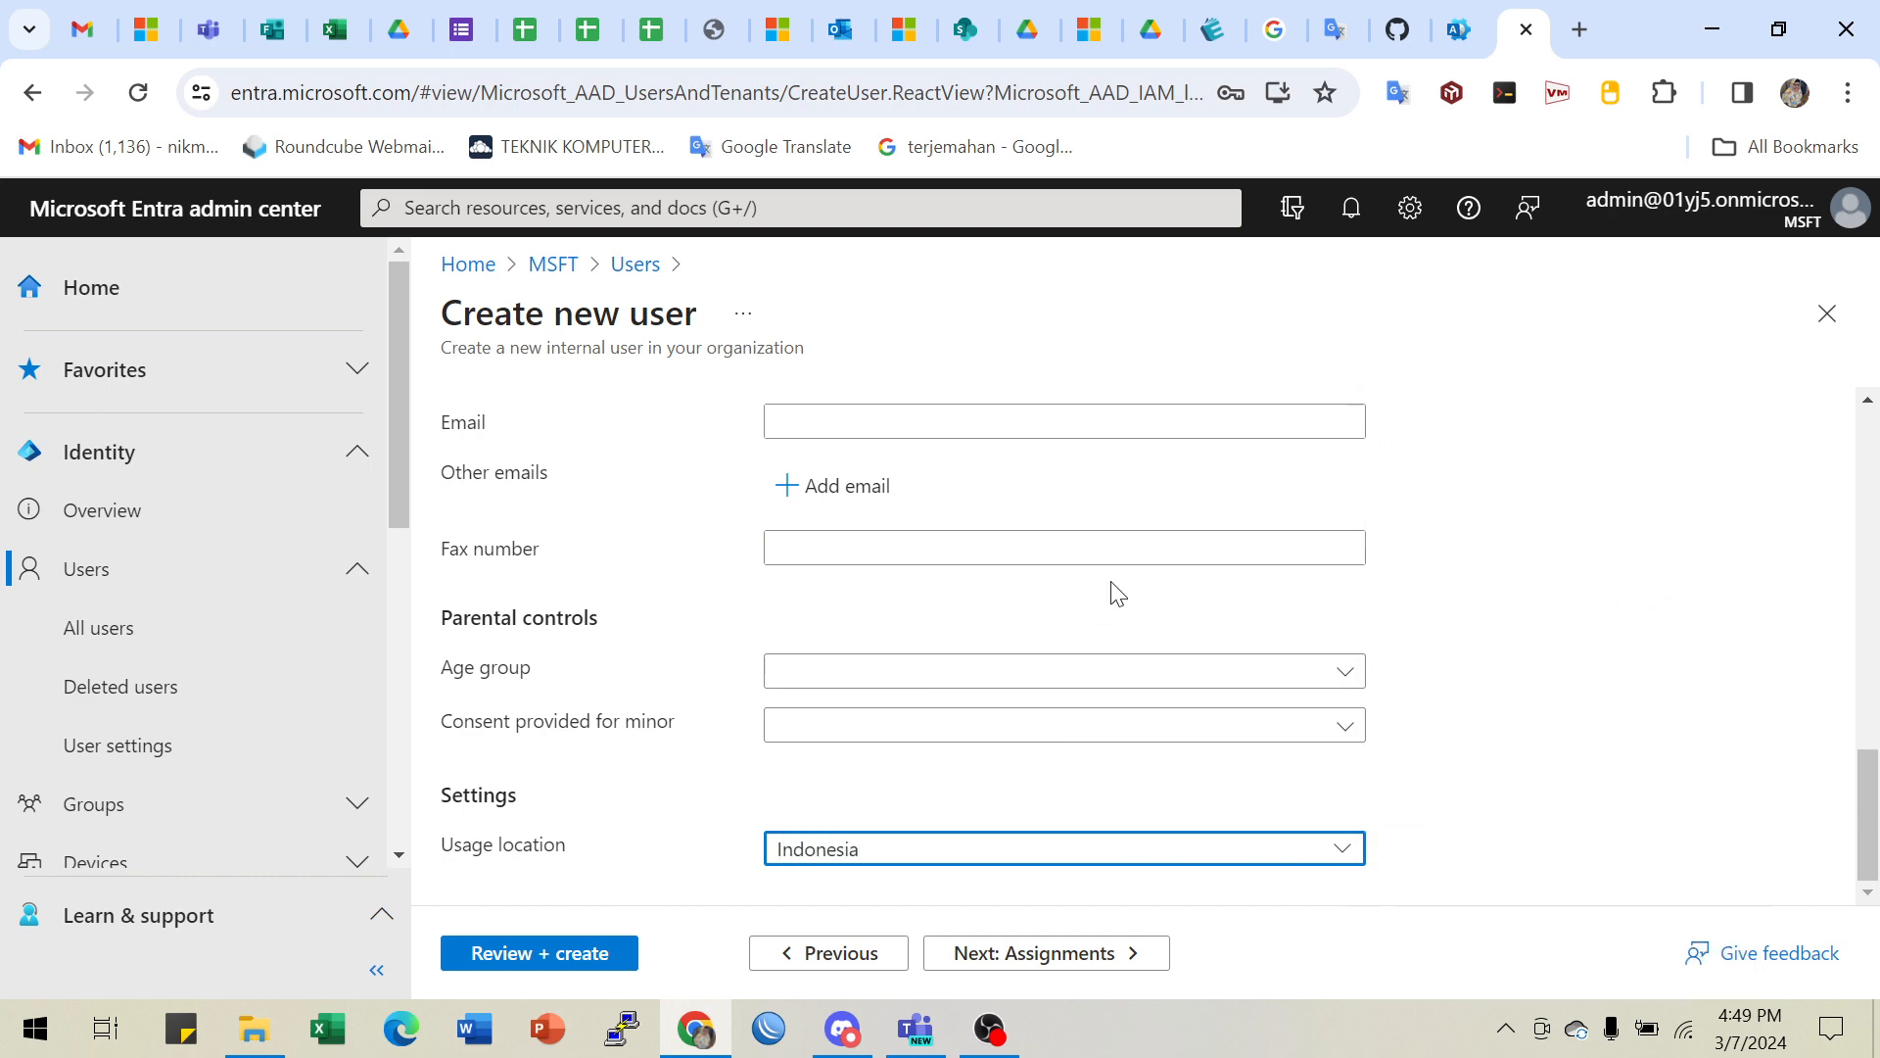
- Reread the lab's usage location notes and licence warning, then scroll to step 7 Assignments
click(1403, 31)
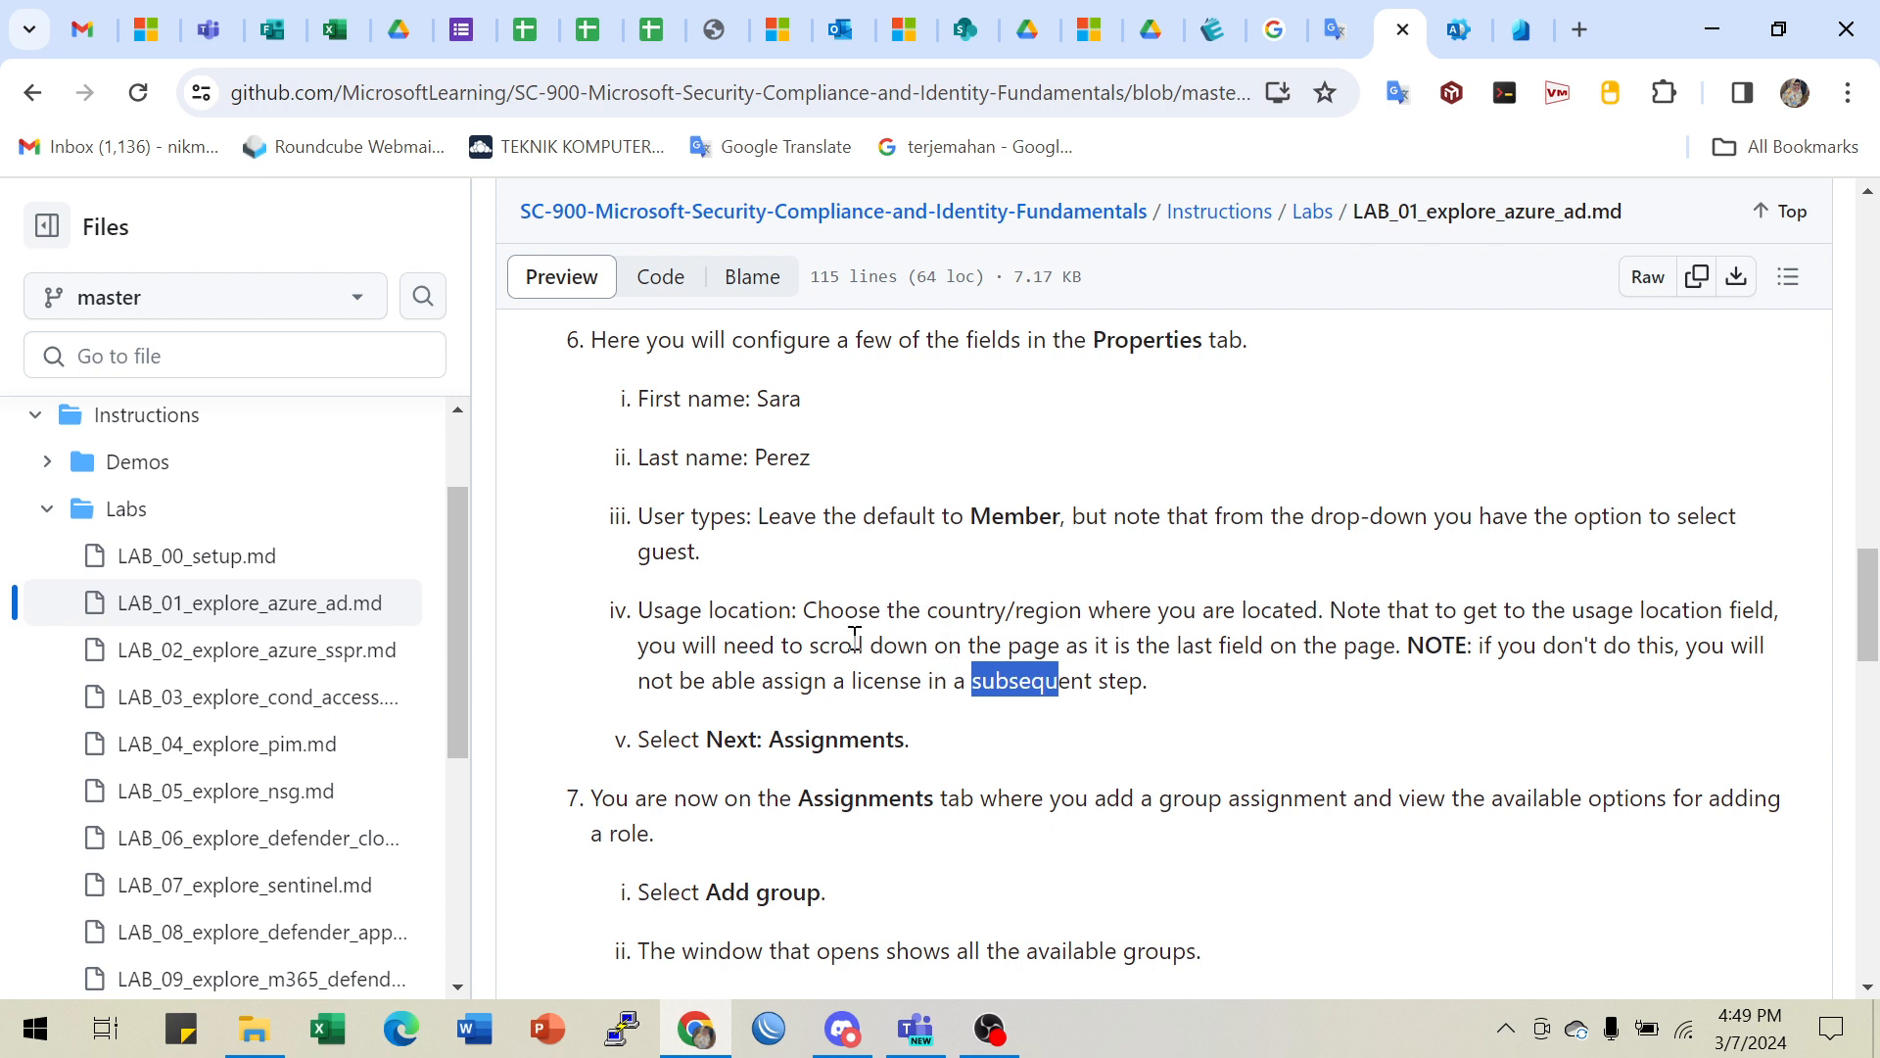
drag(844, 612, 1385, 621)
click(1551, 626)
drag(1550, 627, 1712, 612)
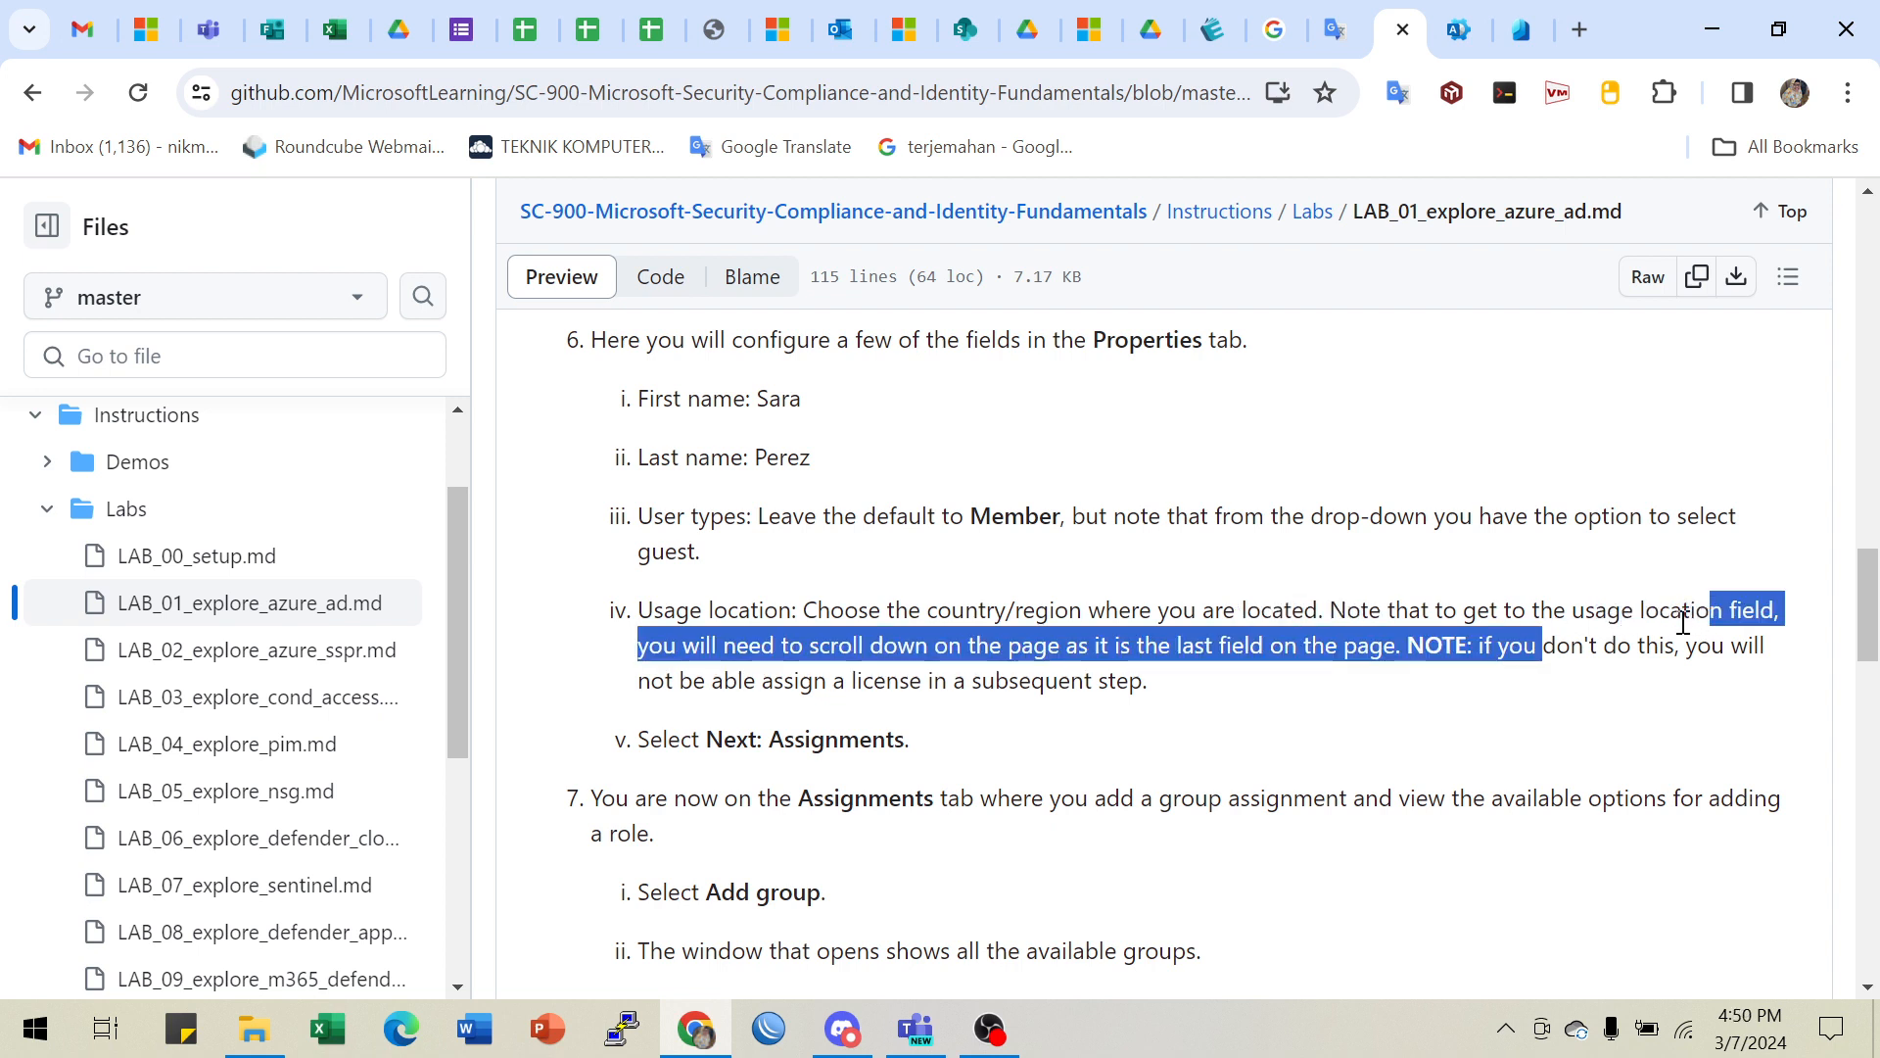
click(822, 650)
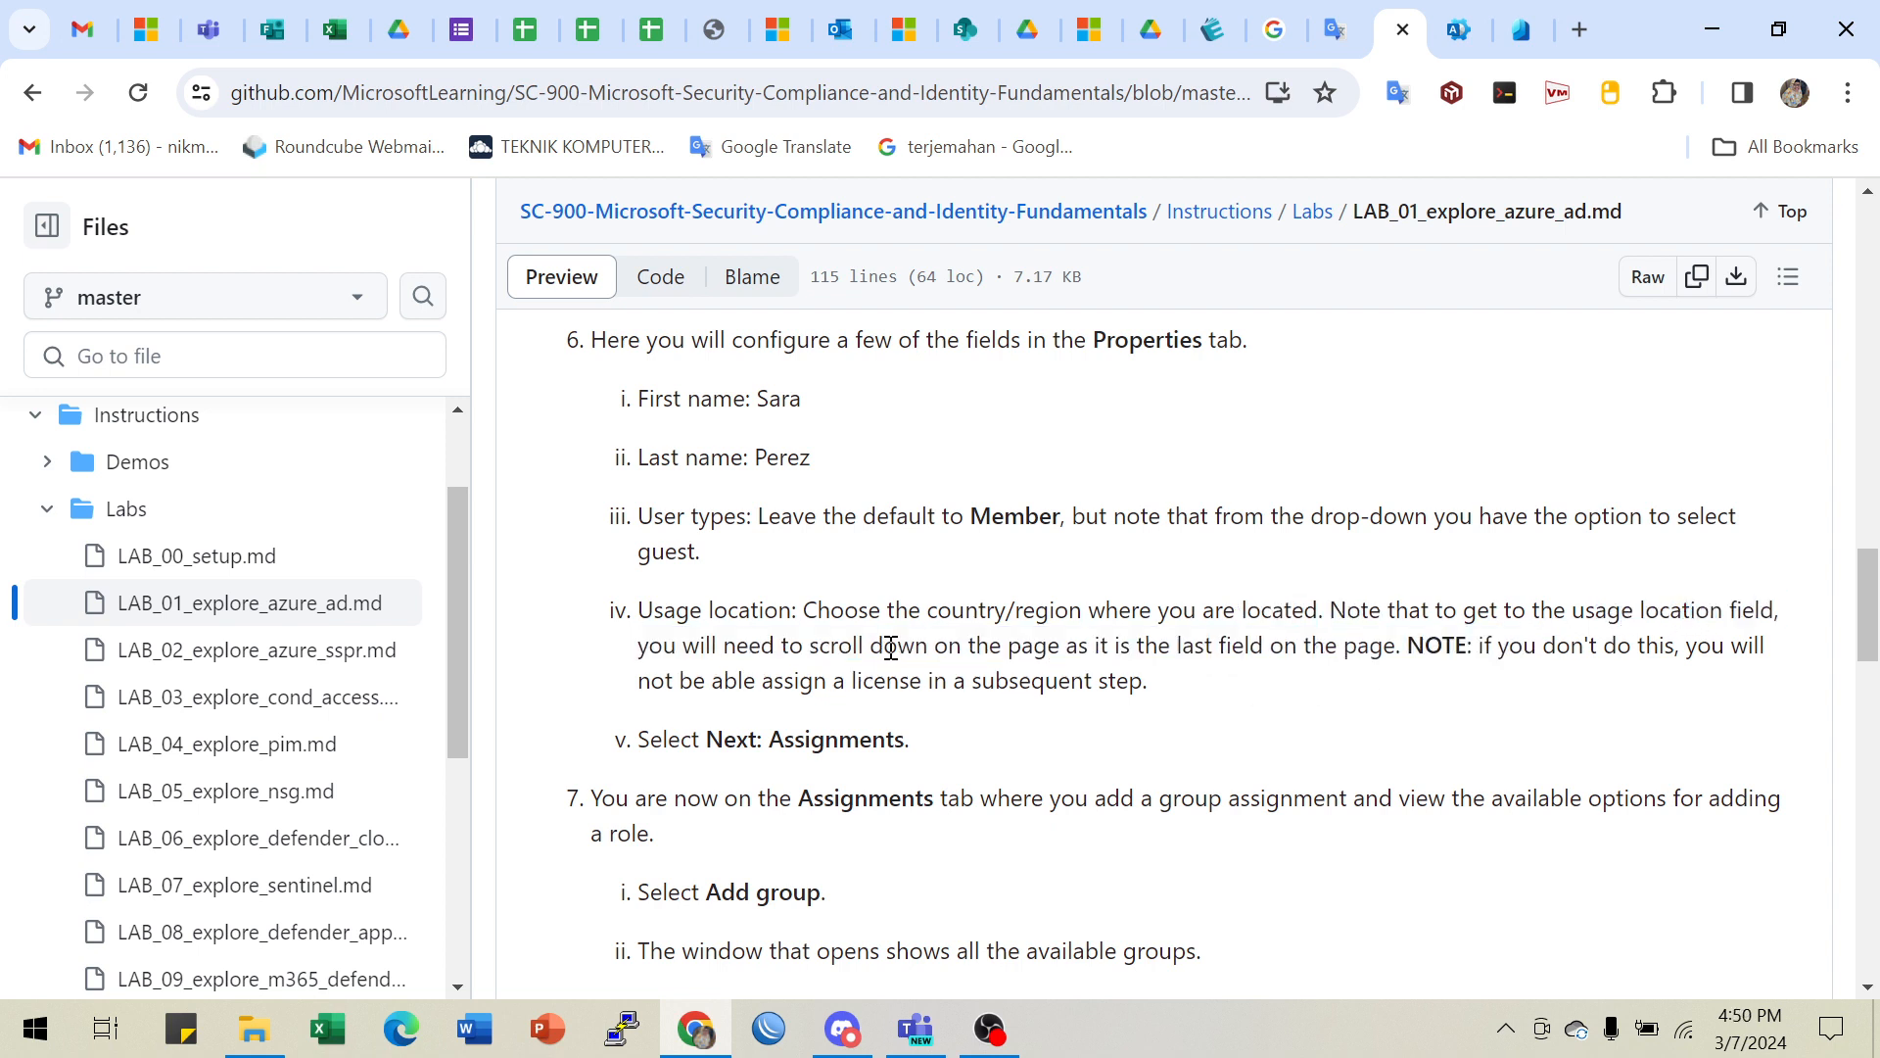
drag(891, 649, 1272, 655)
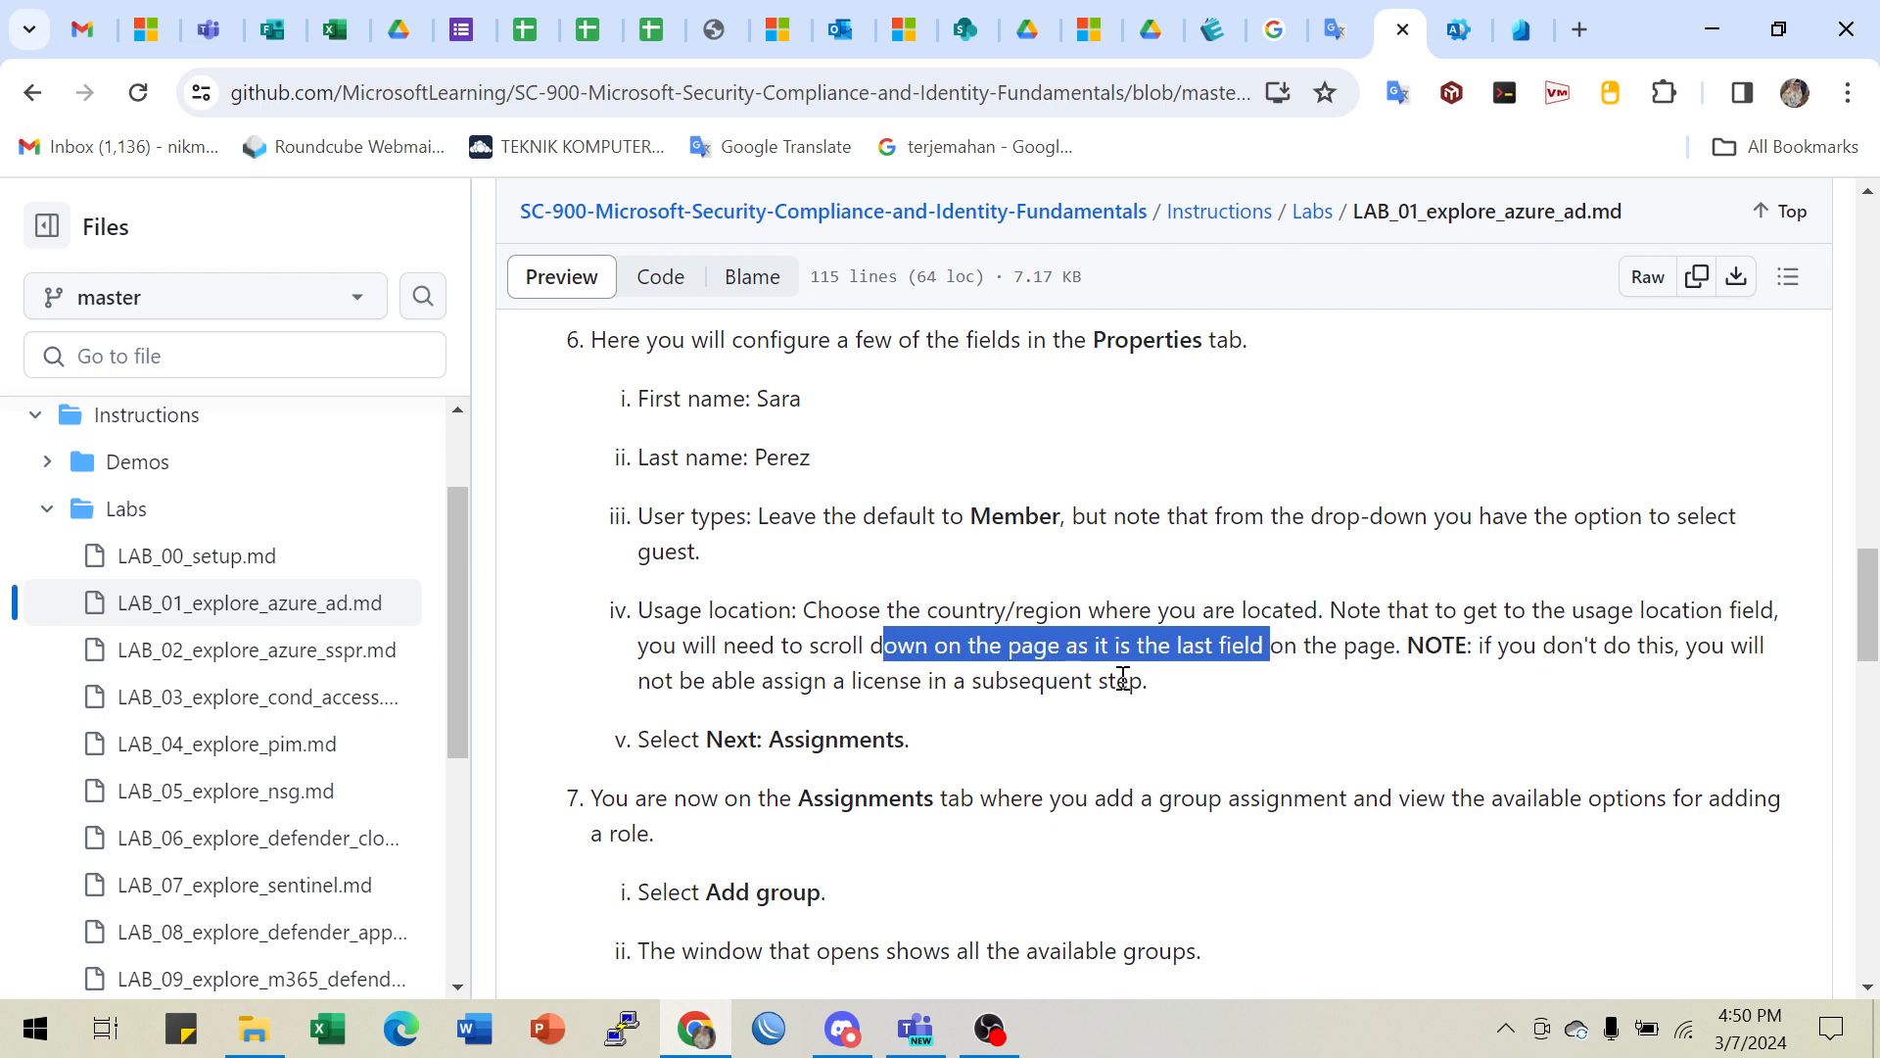
drag(680, 683, 1090, 683)
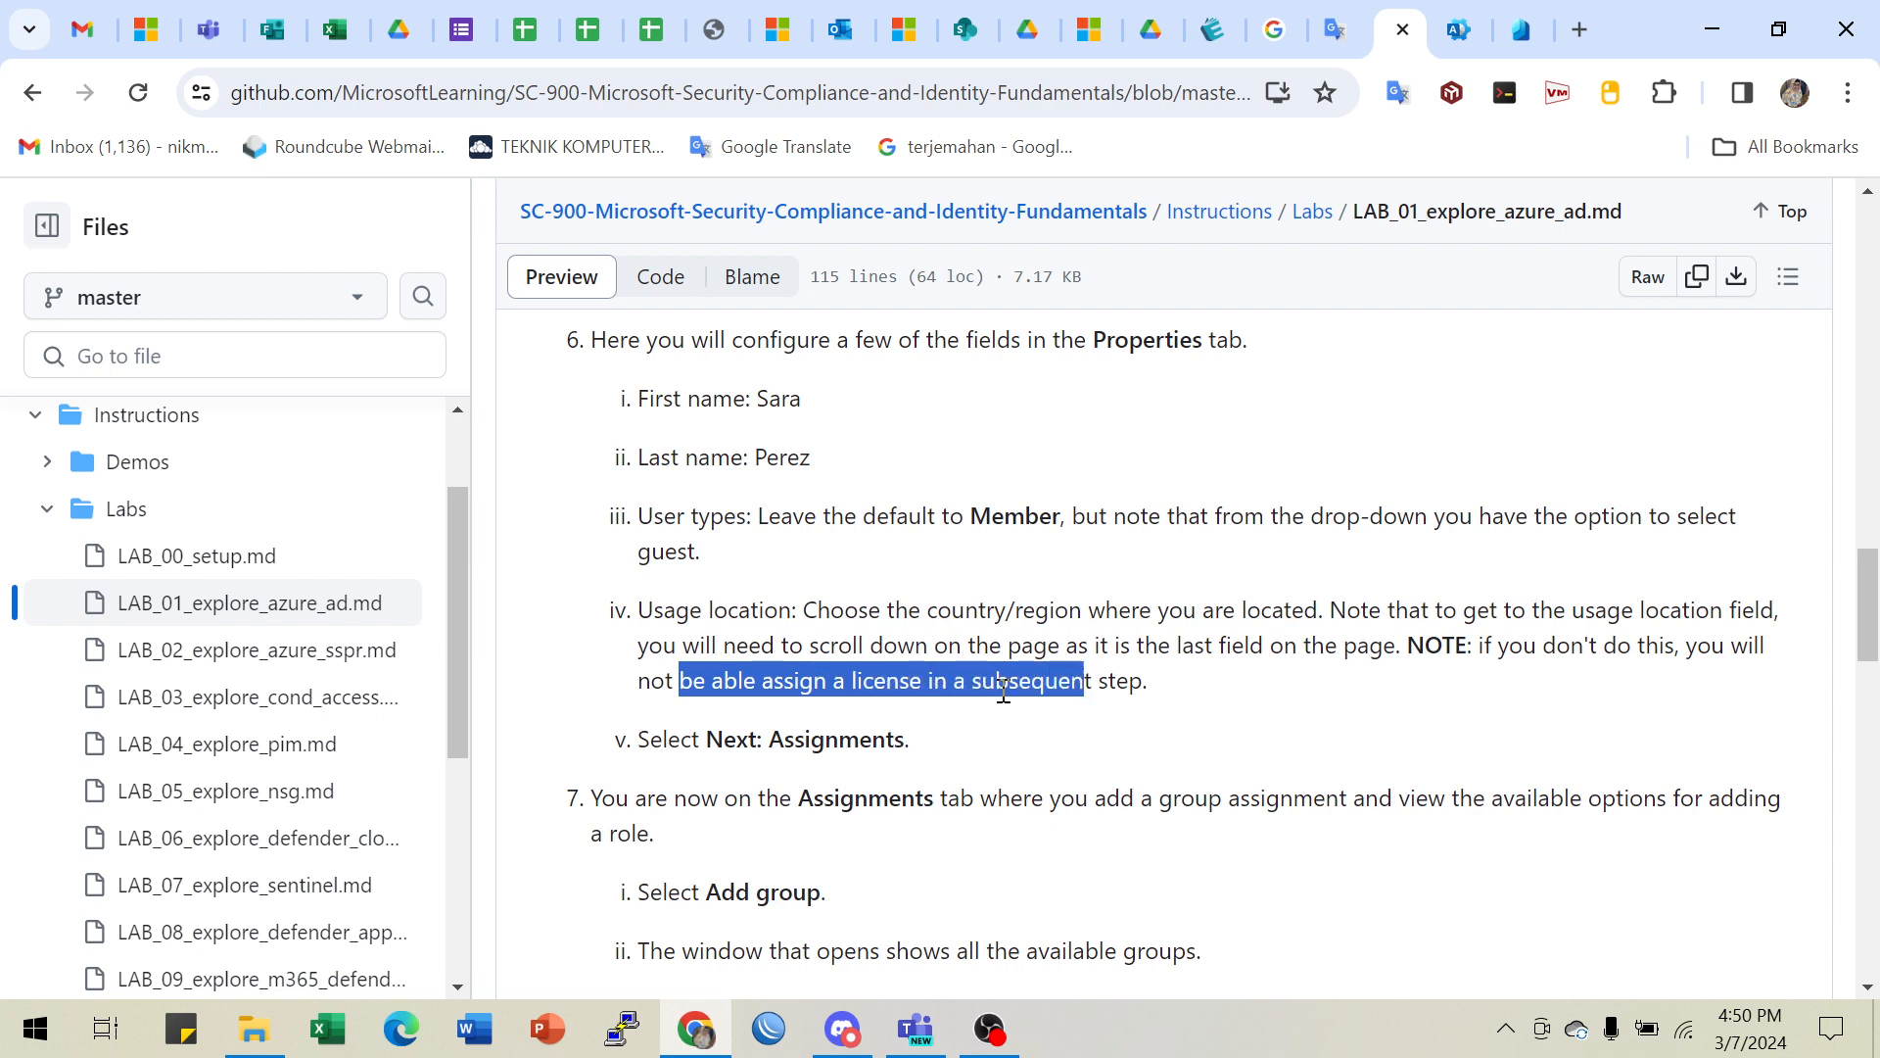
scroll(961, 736, down, 3)
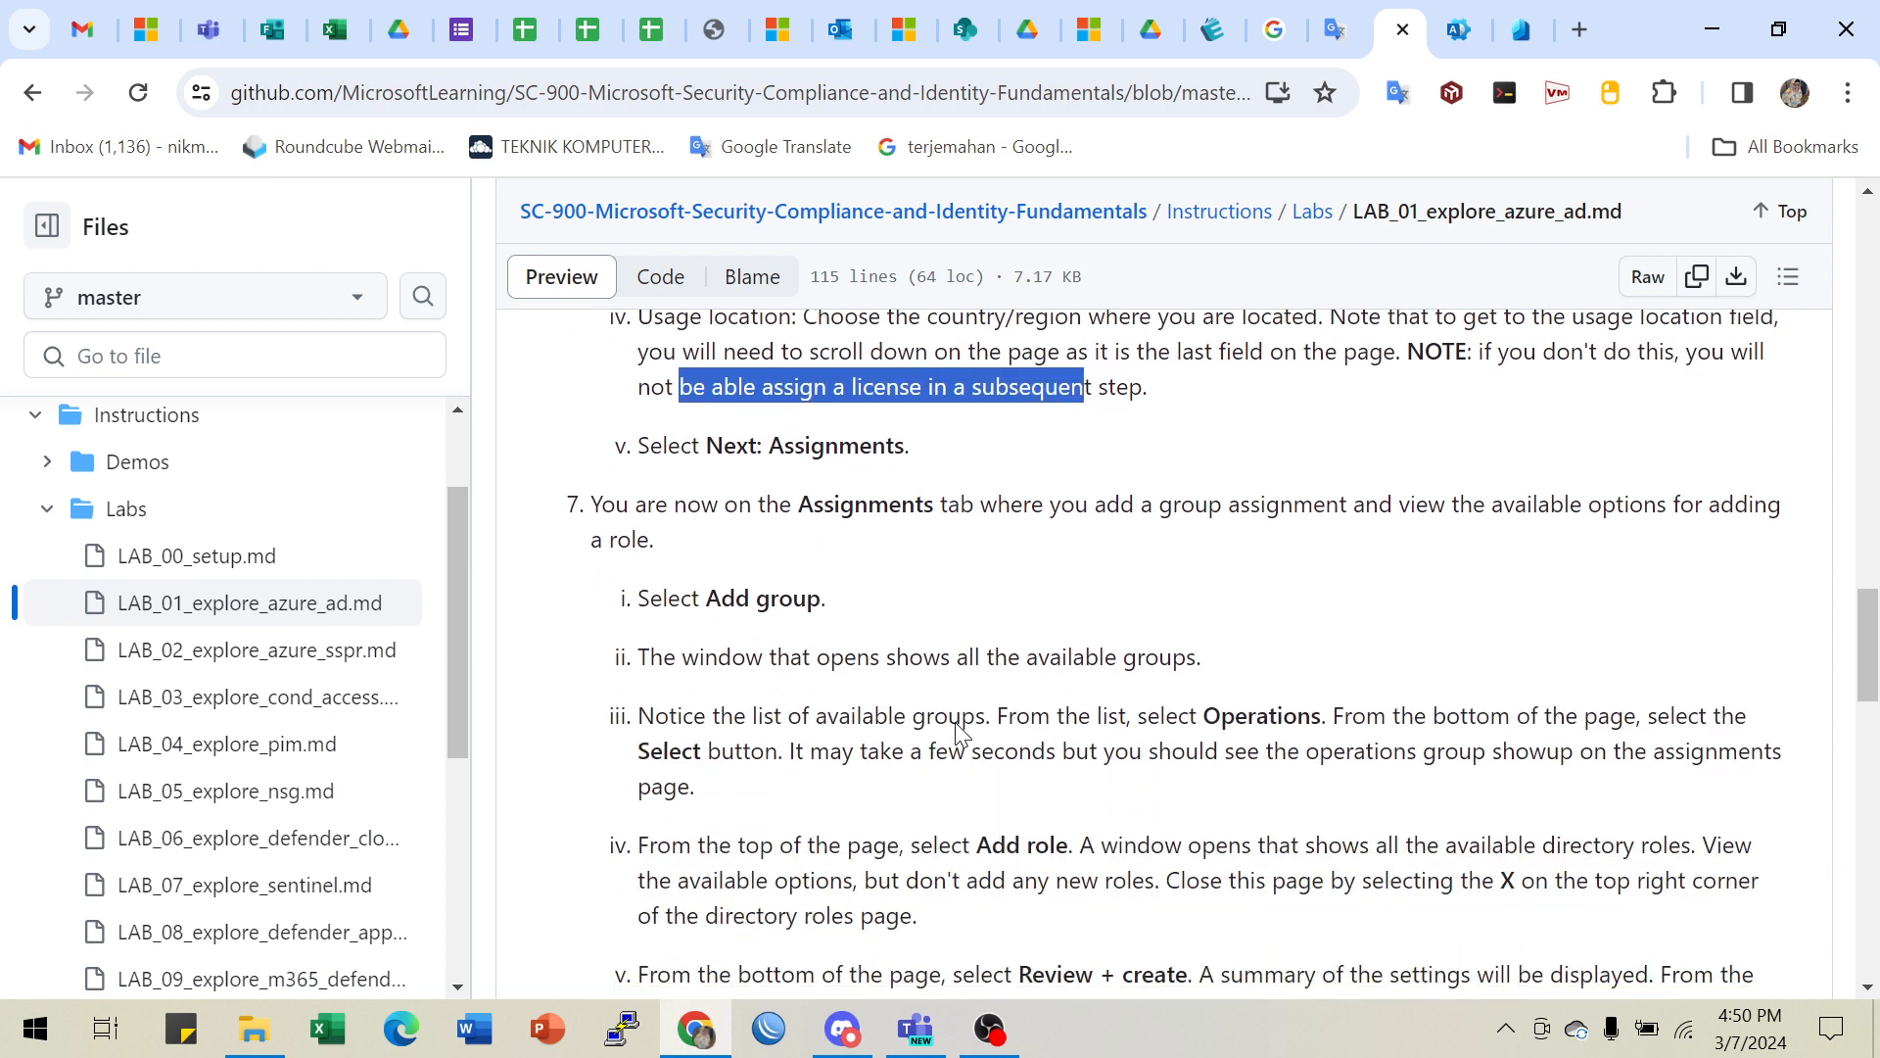
click(1521, 30)
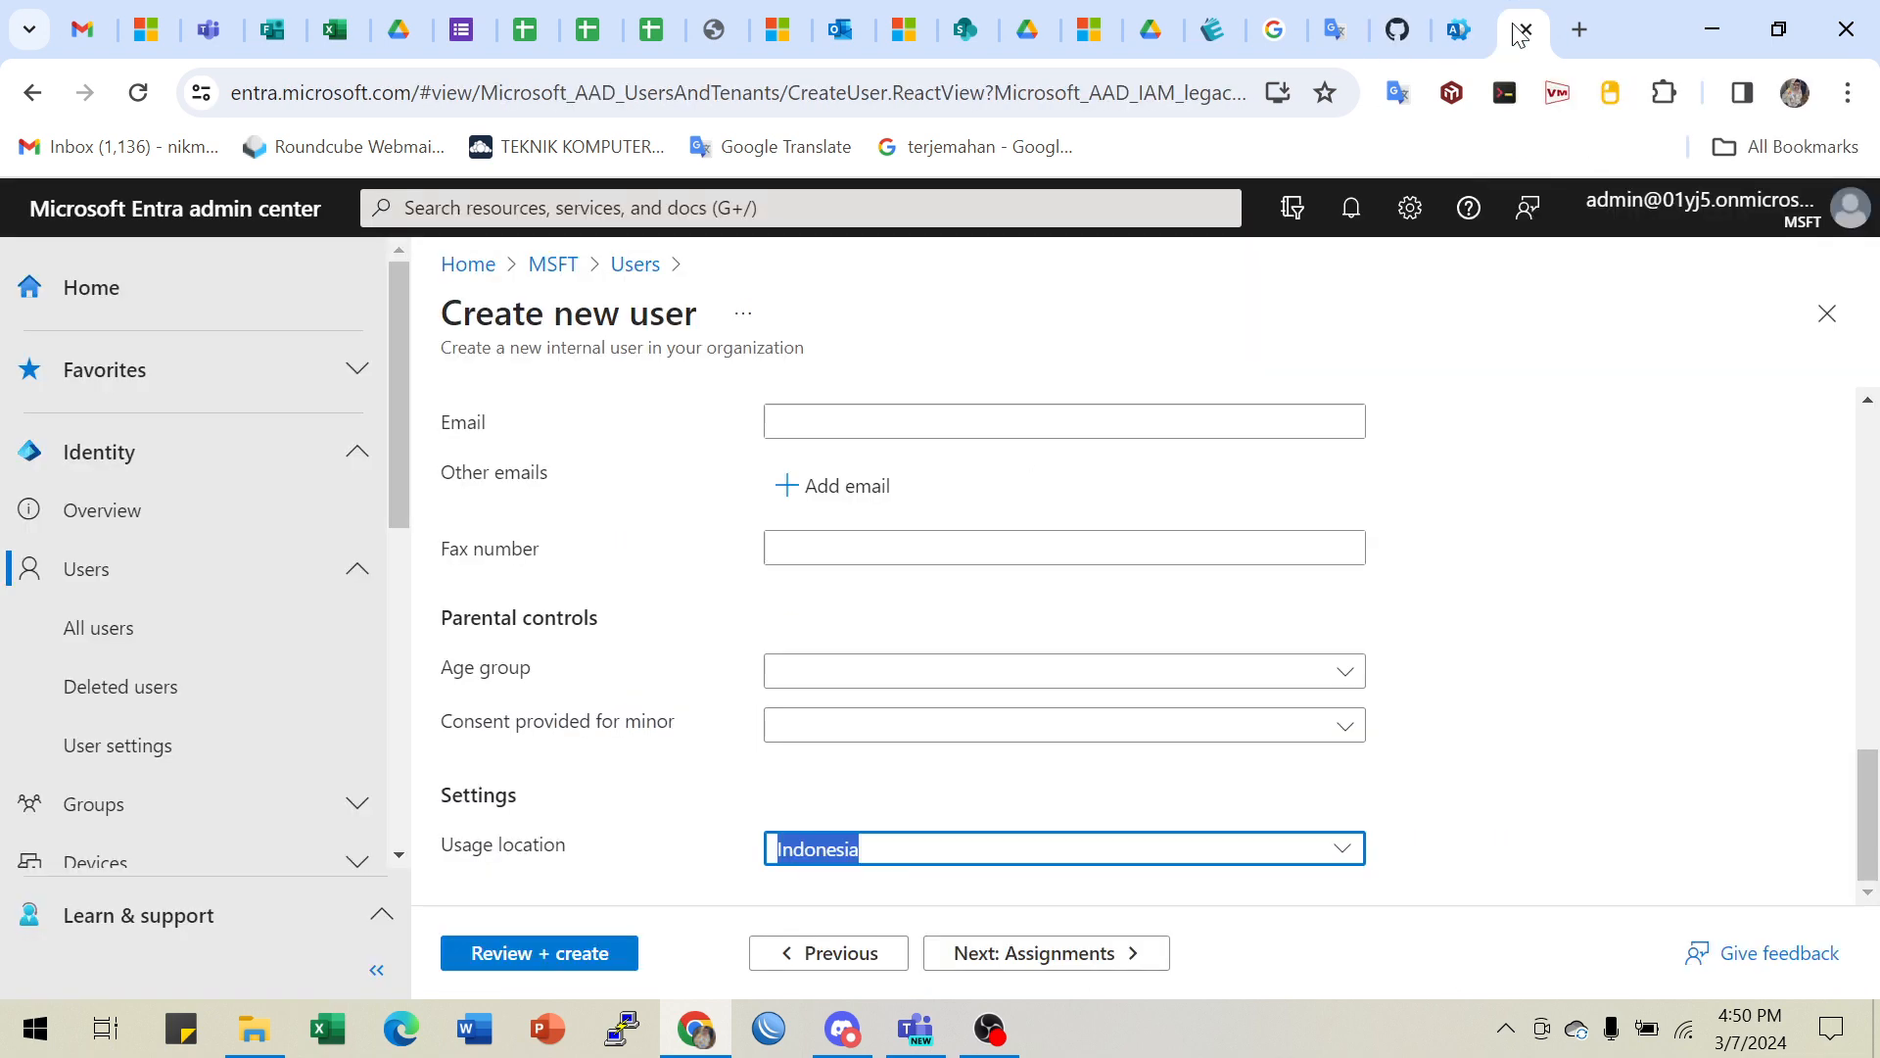
- Advance the wizard to Assignments and bring up the lab's step 7 instructions
click(1067, 956)
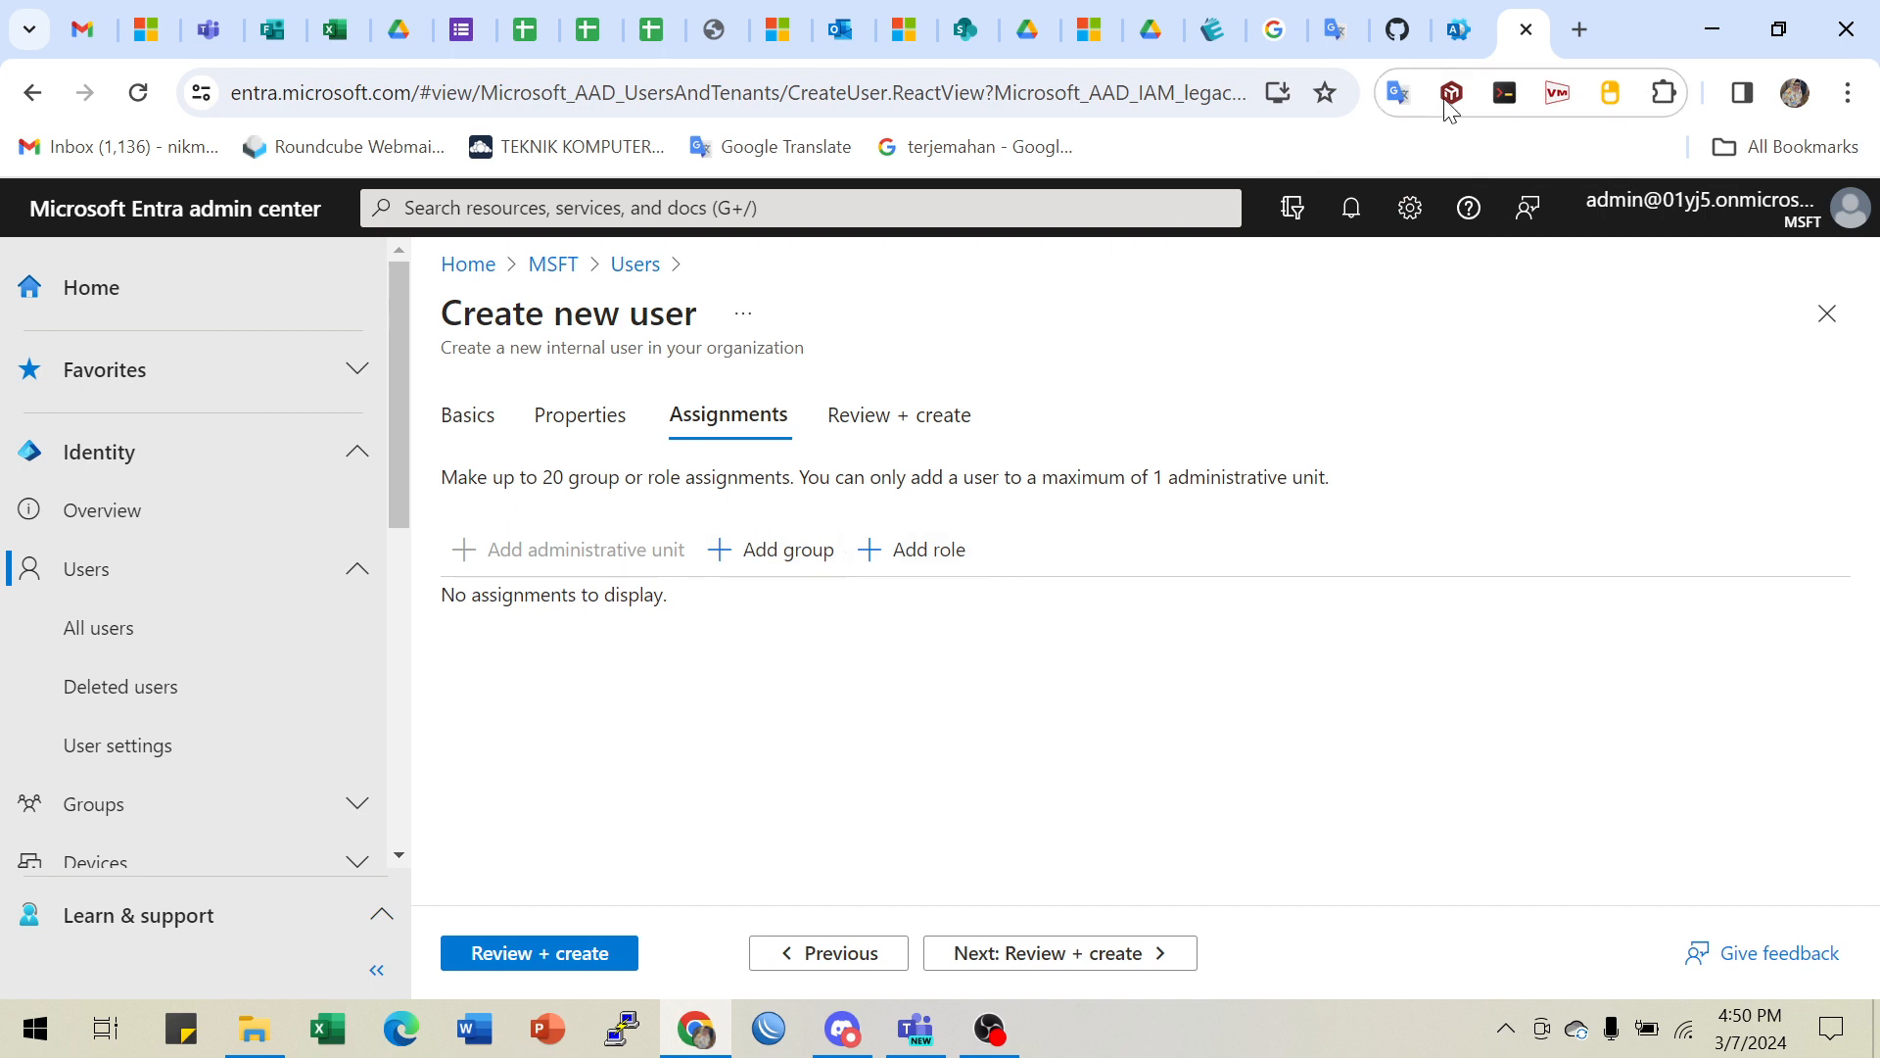
click(1456, 29)
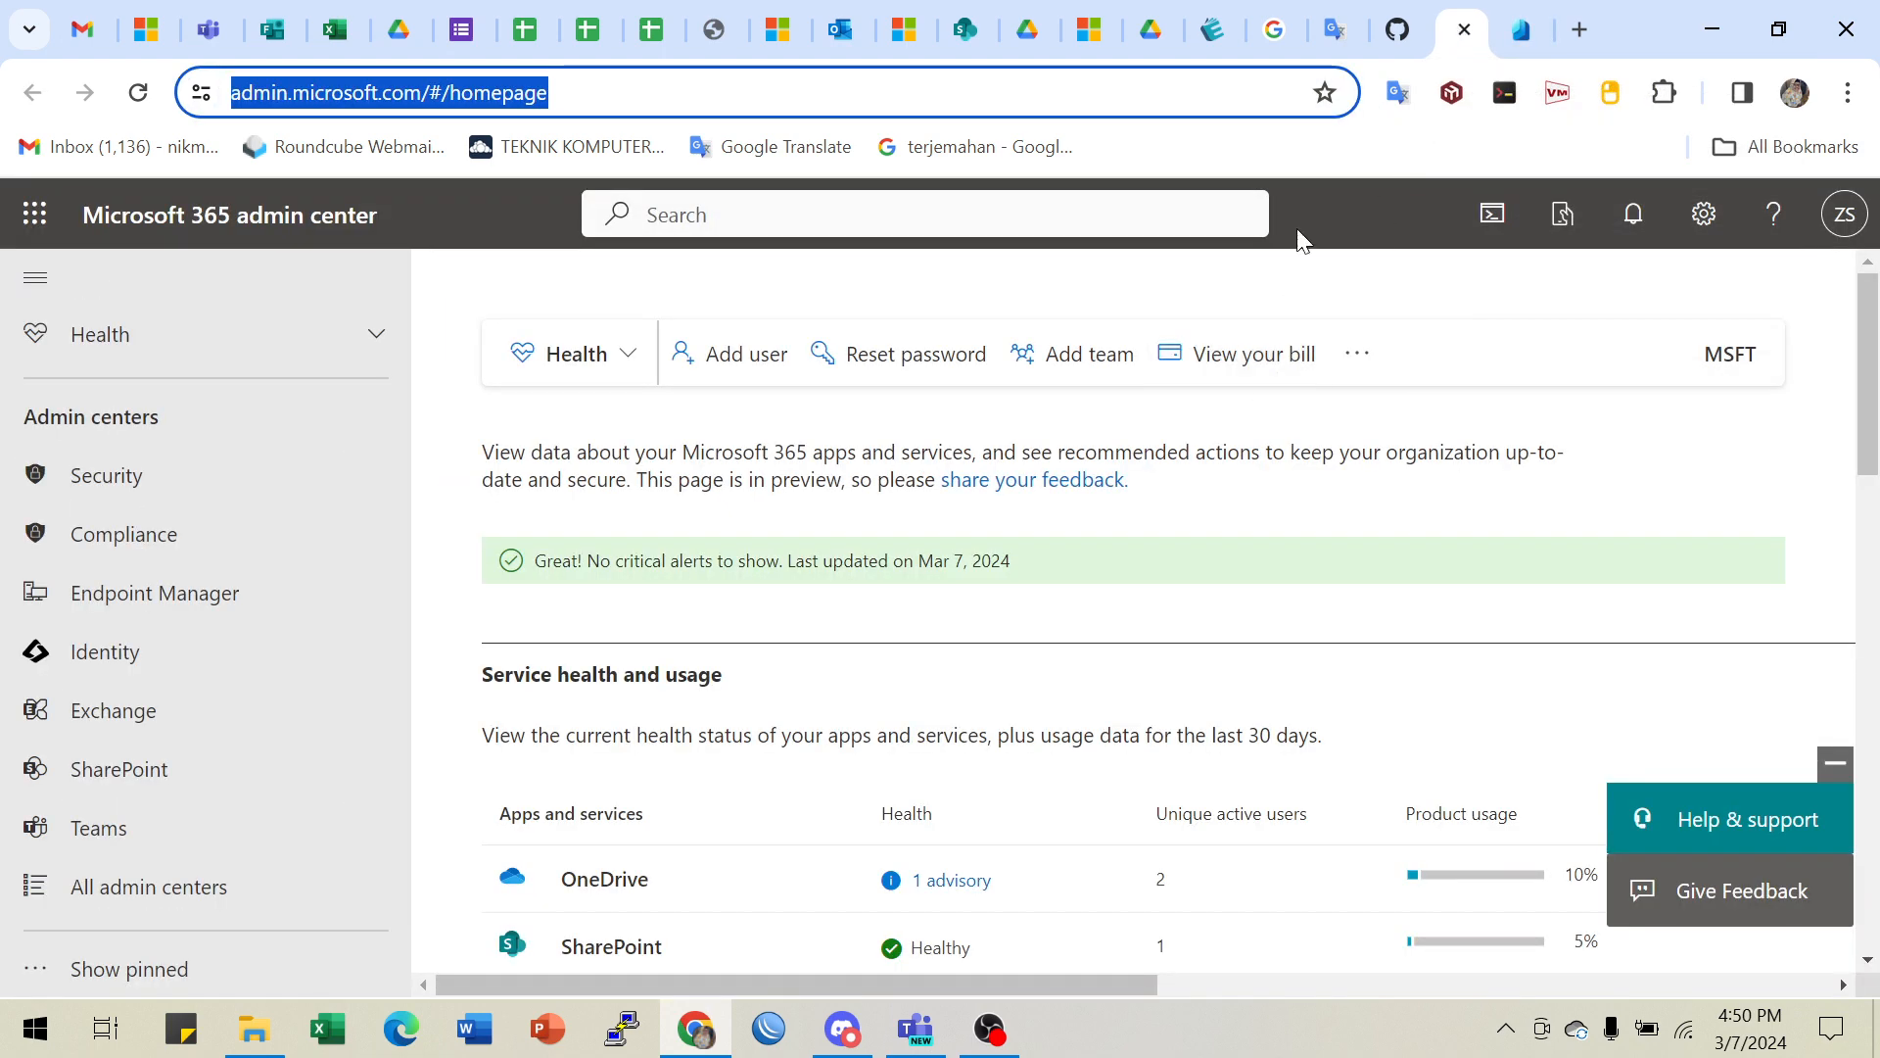
click(1335, 29)
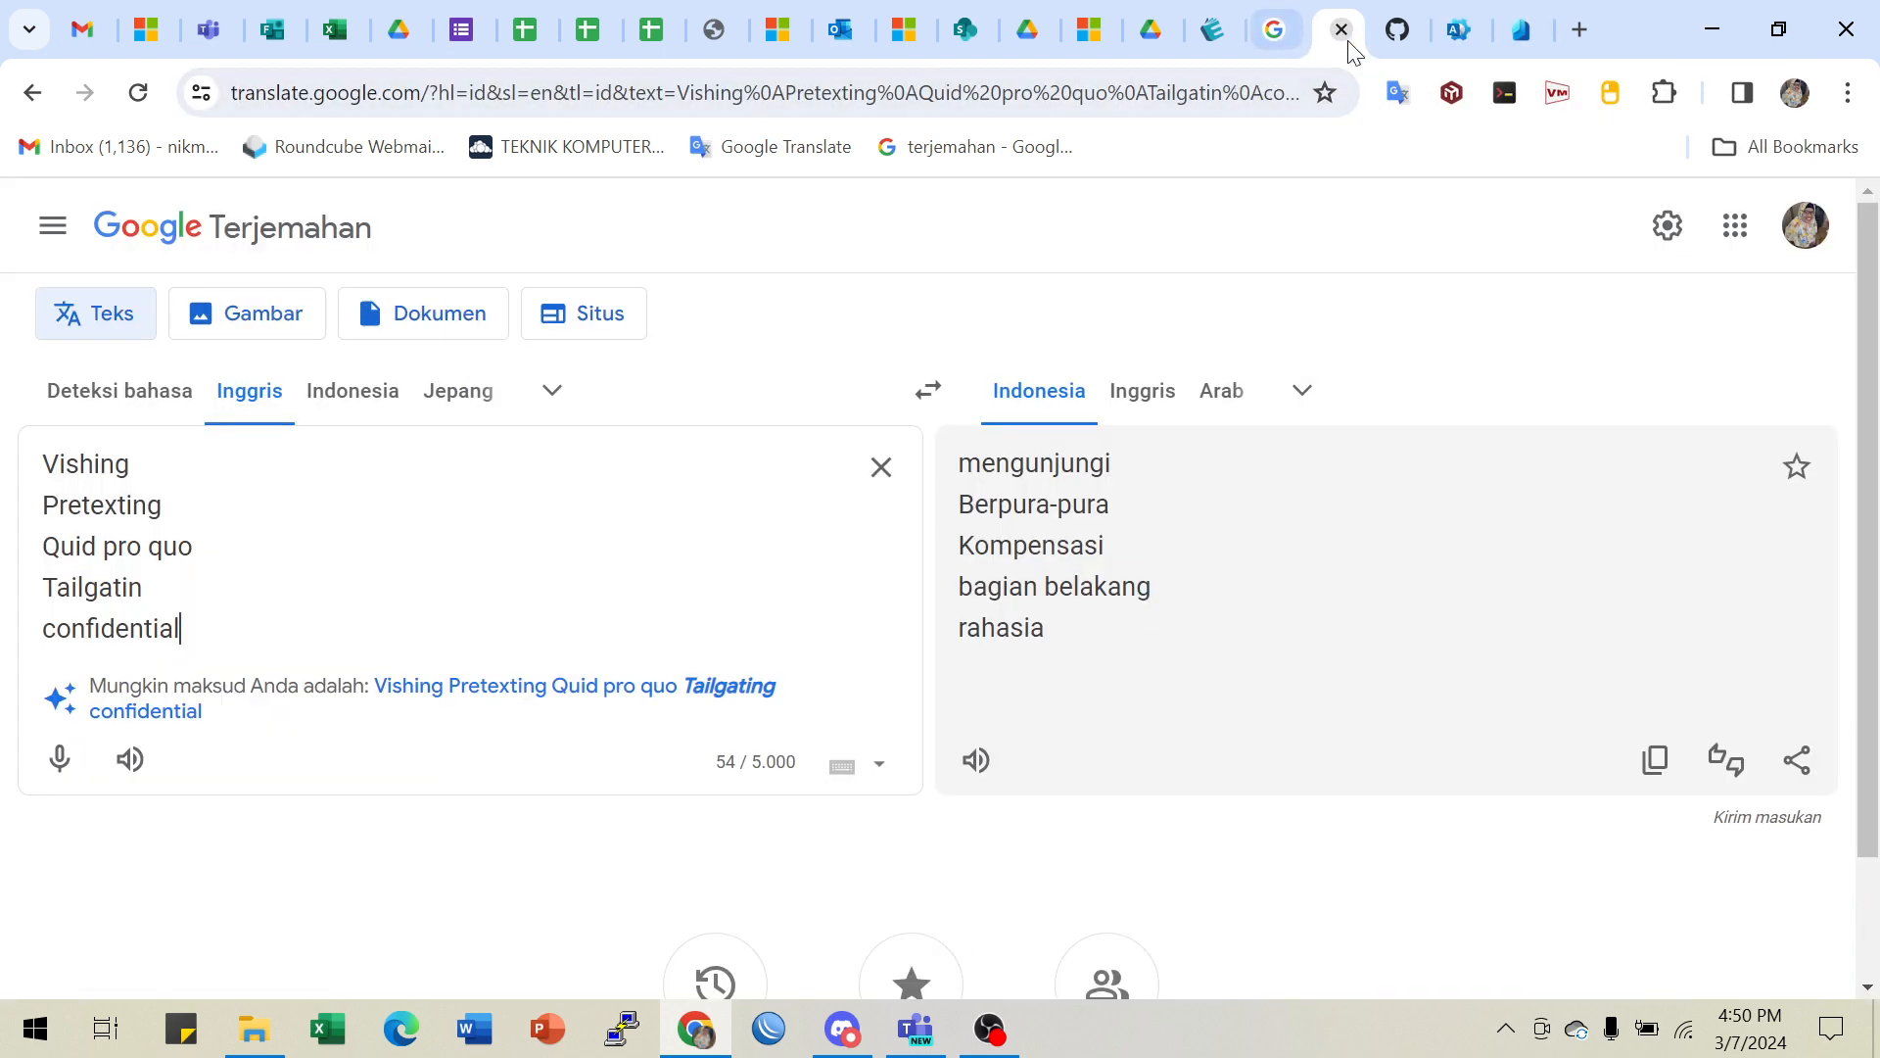
click(1398, 29)
scroll(1071, 518, down, 1)
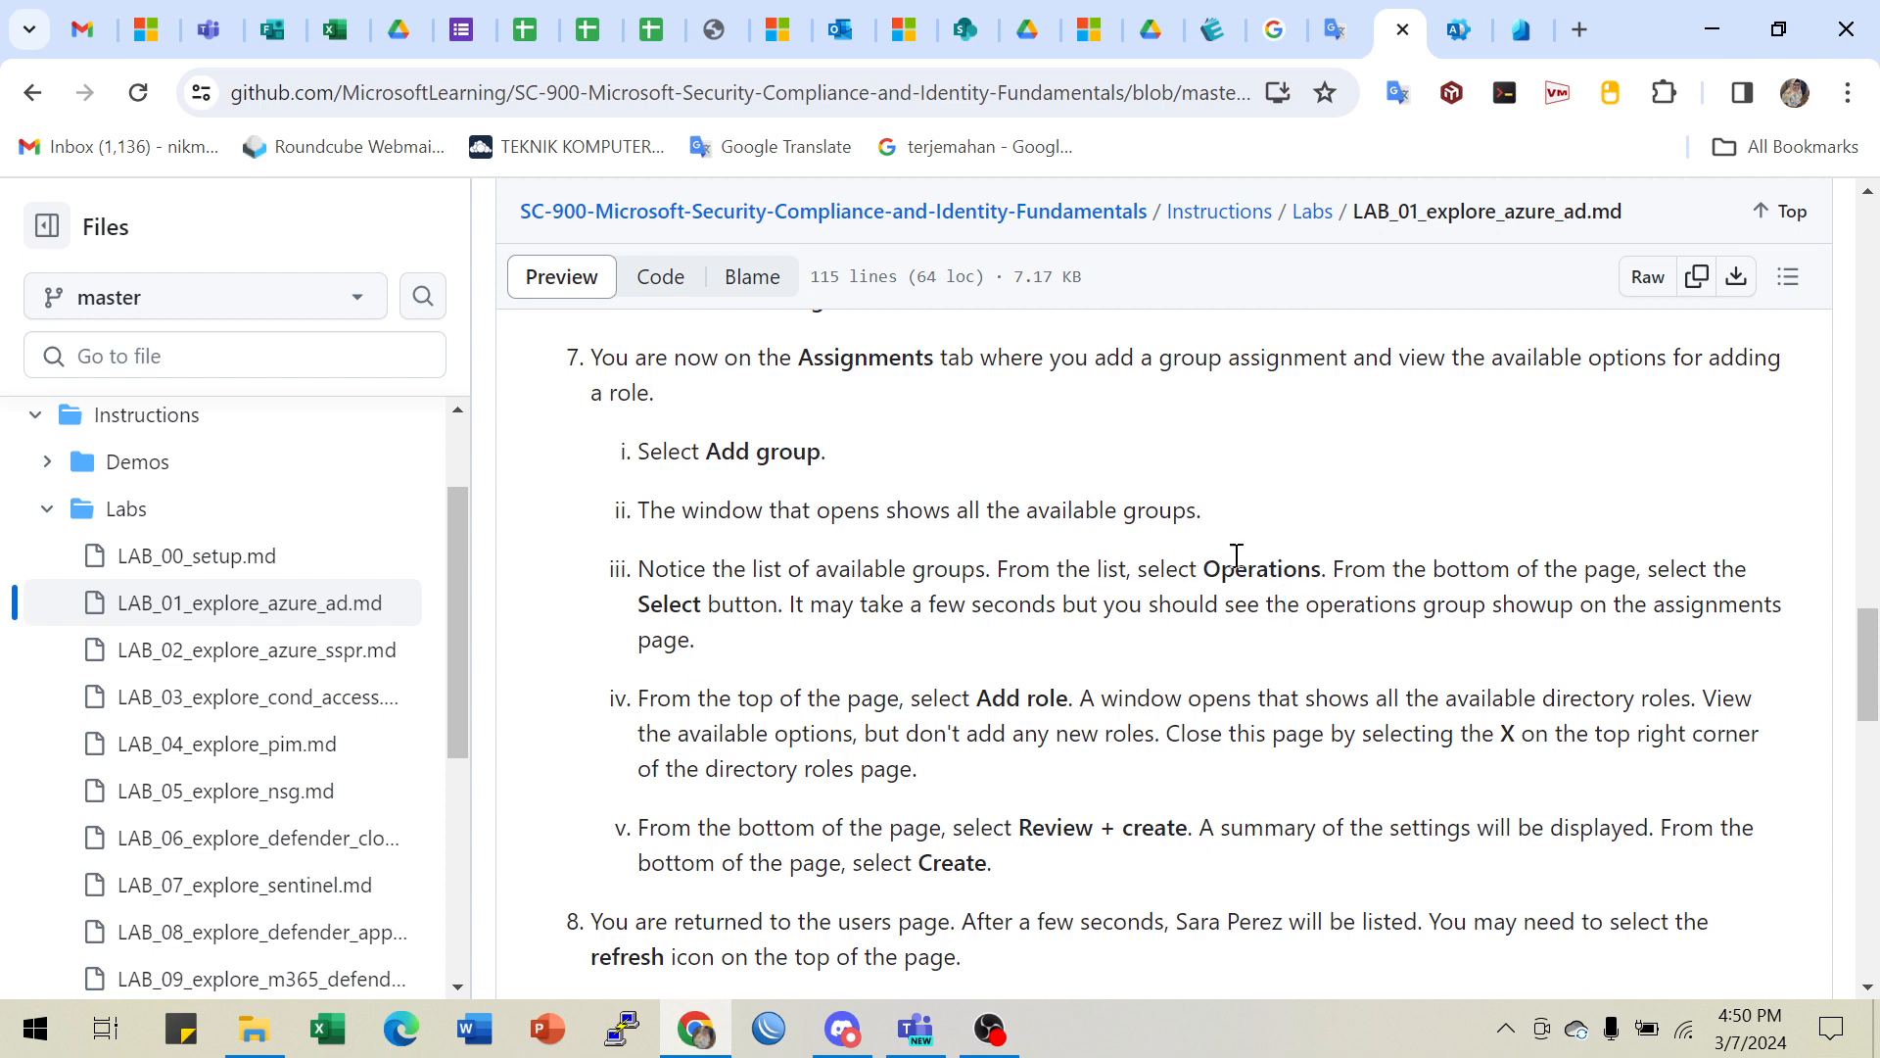
scroll(994, 724, down, 1)
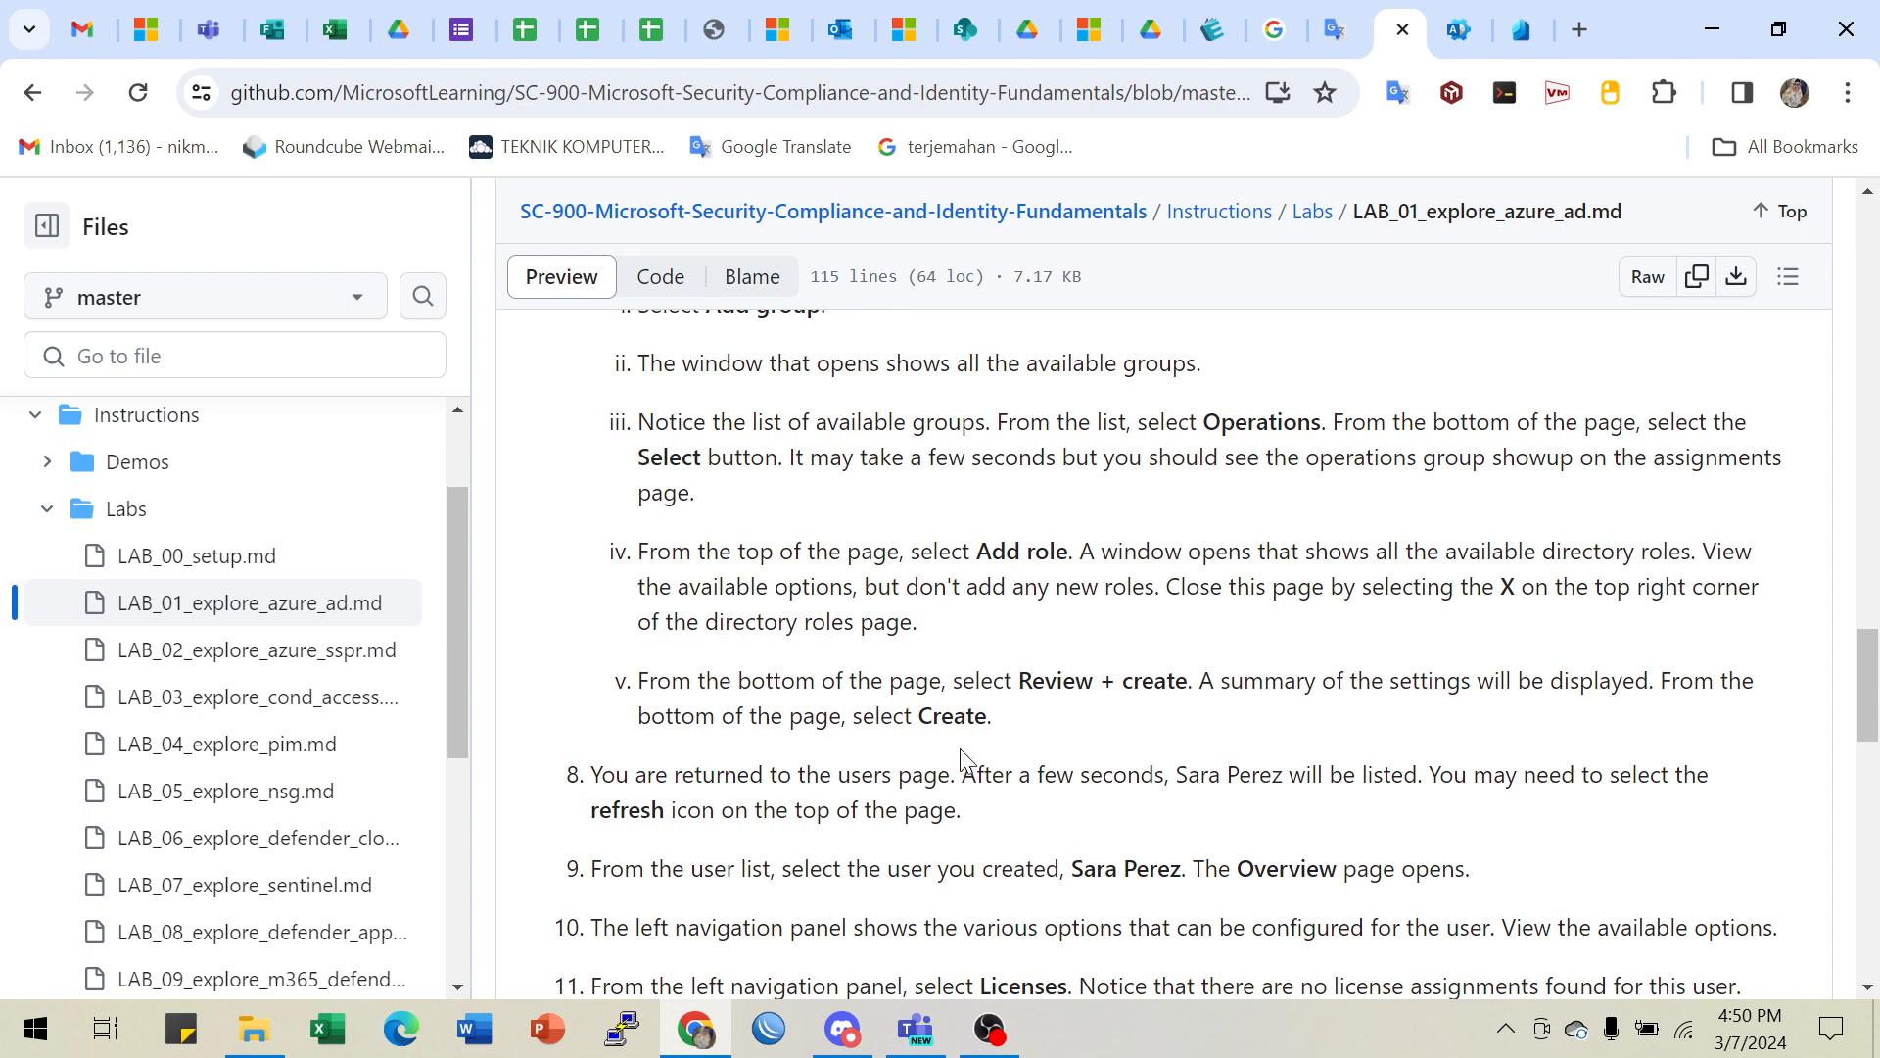
scroll(965, 729, up, 3)
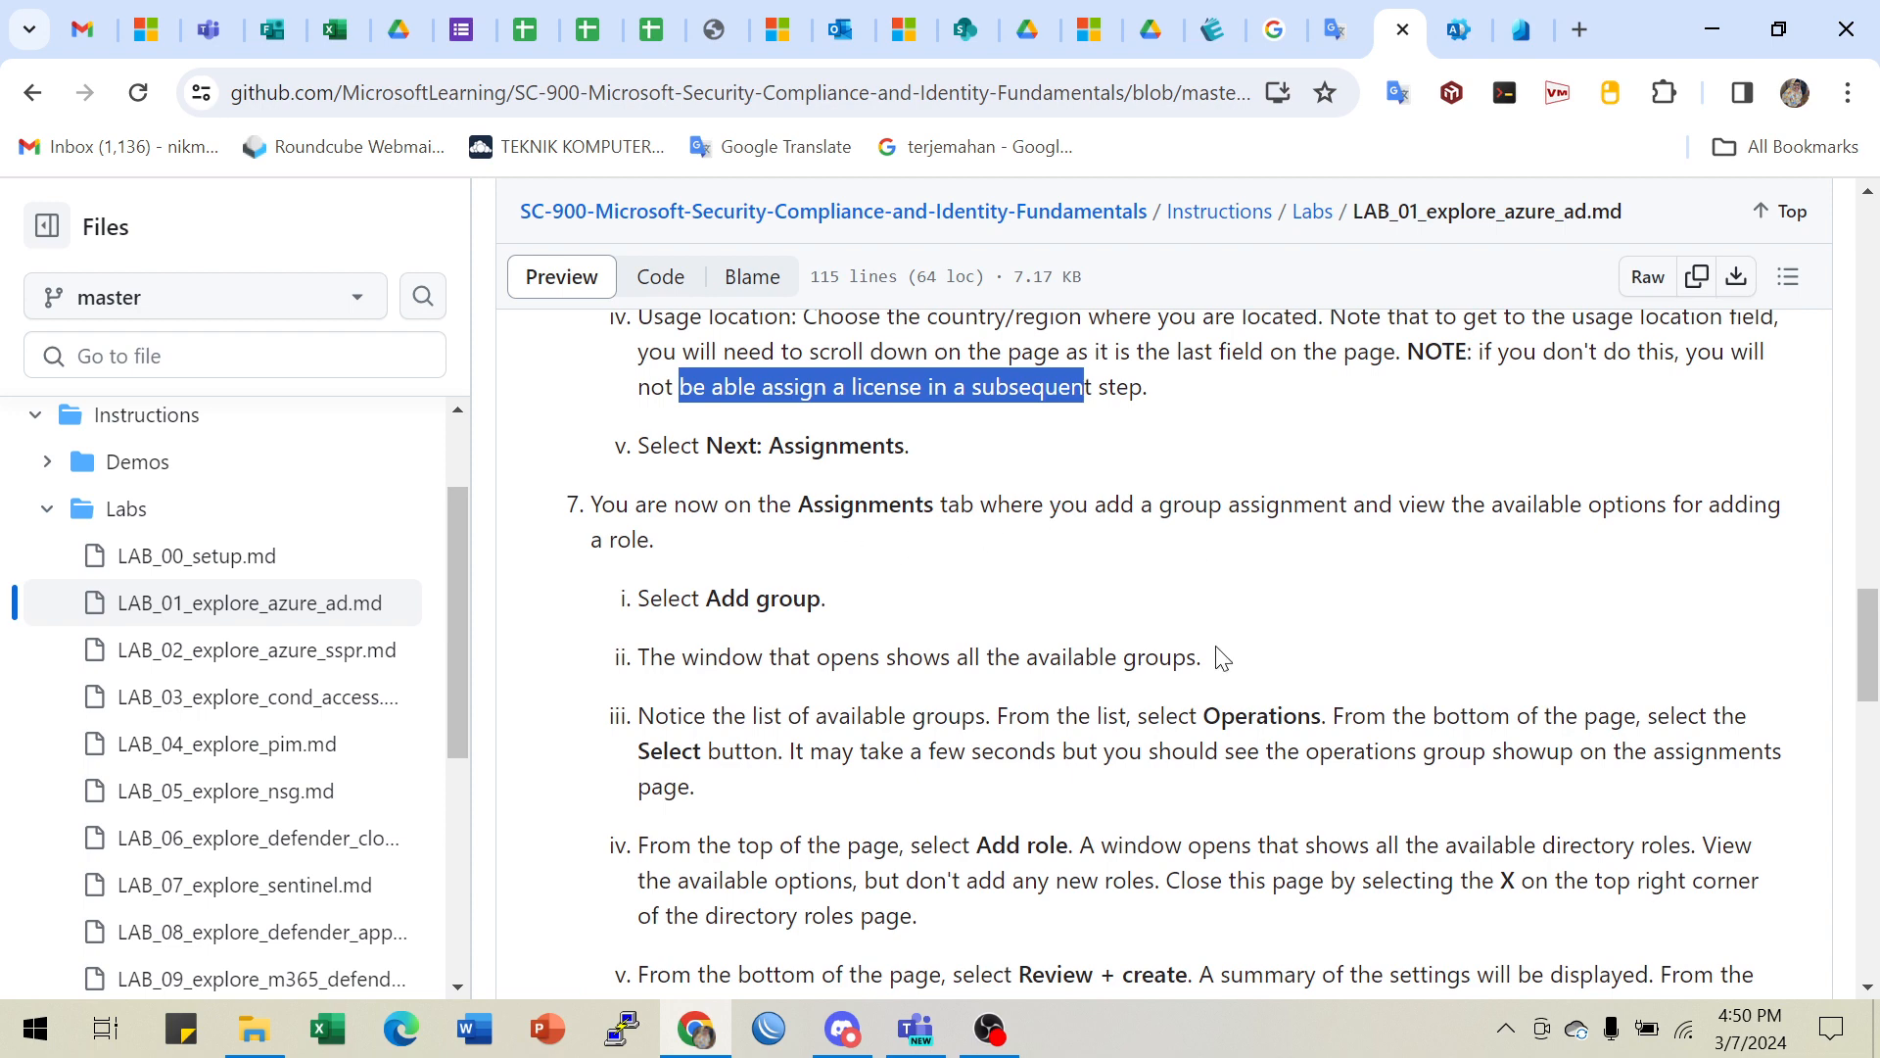
click(1516, 29)
- Add the Operations group to the new user's group assignments
click(769, 551)
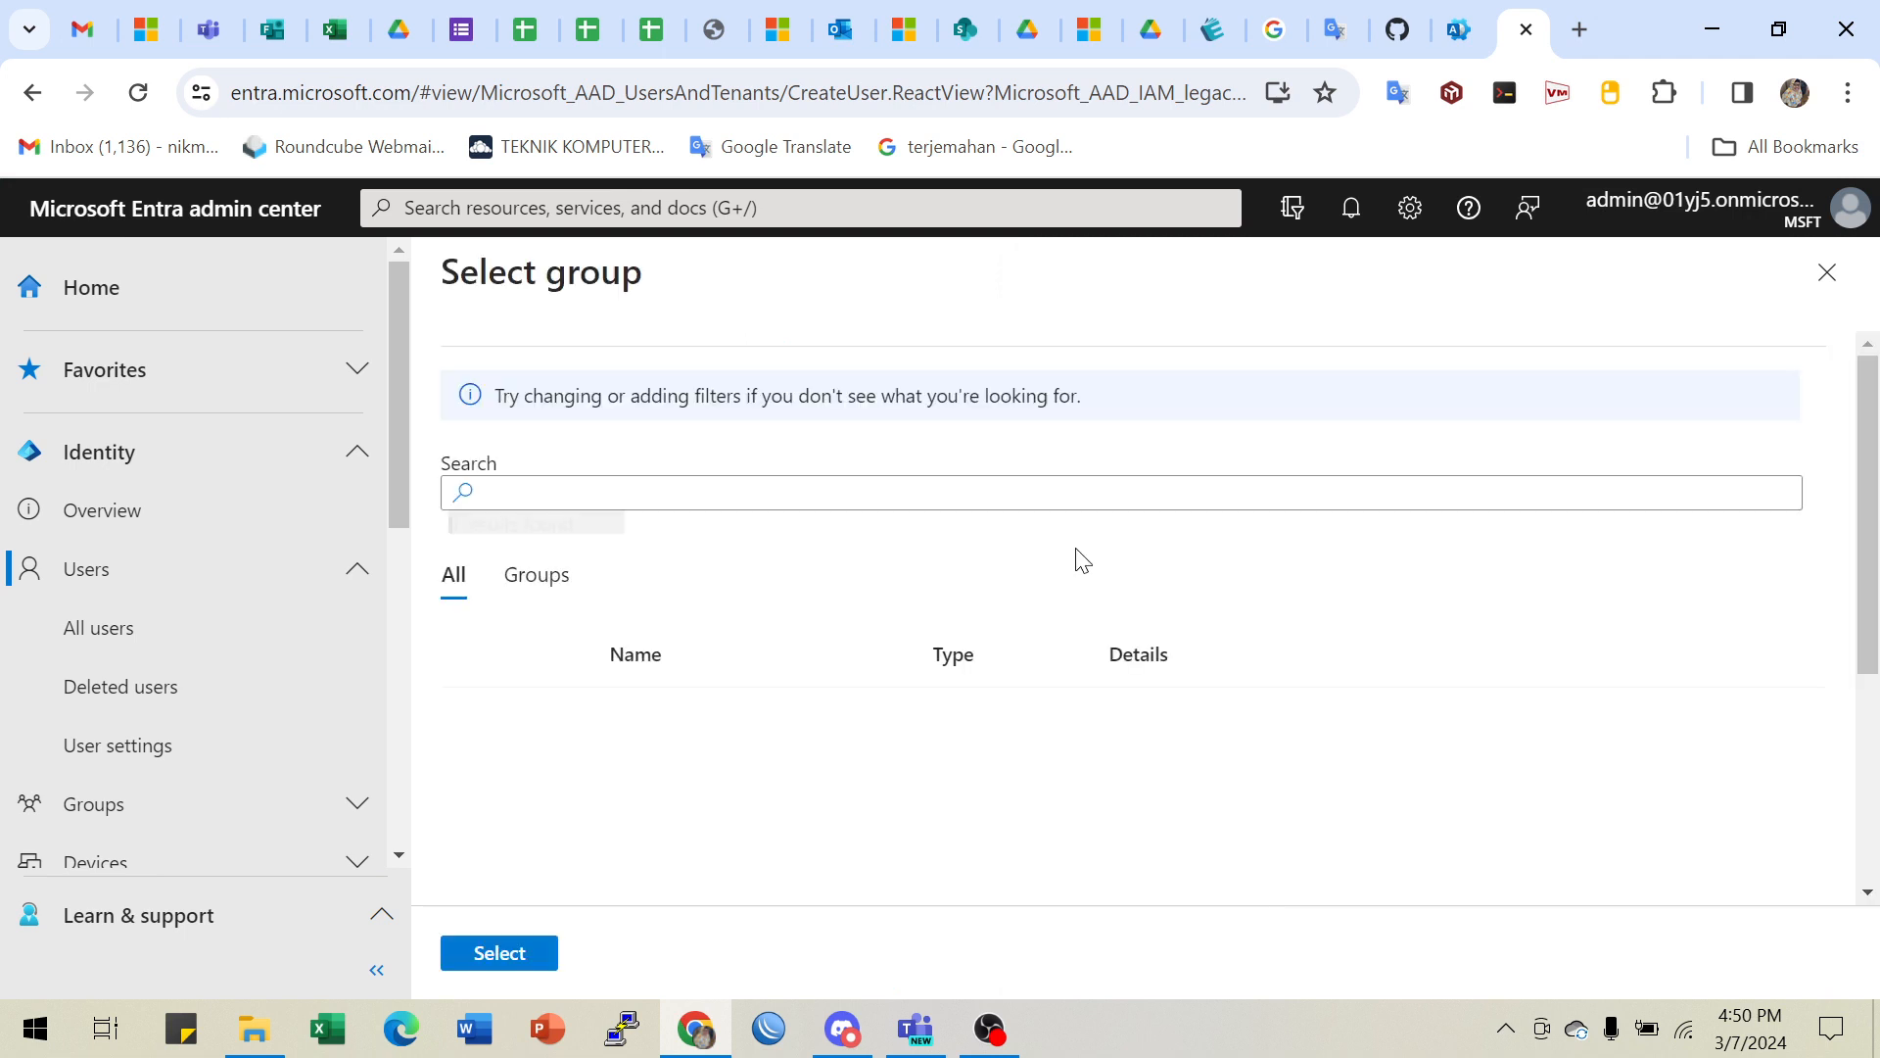
scroll(769, 783, down, 2)
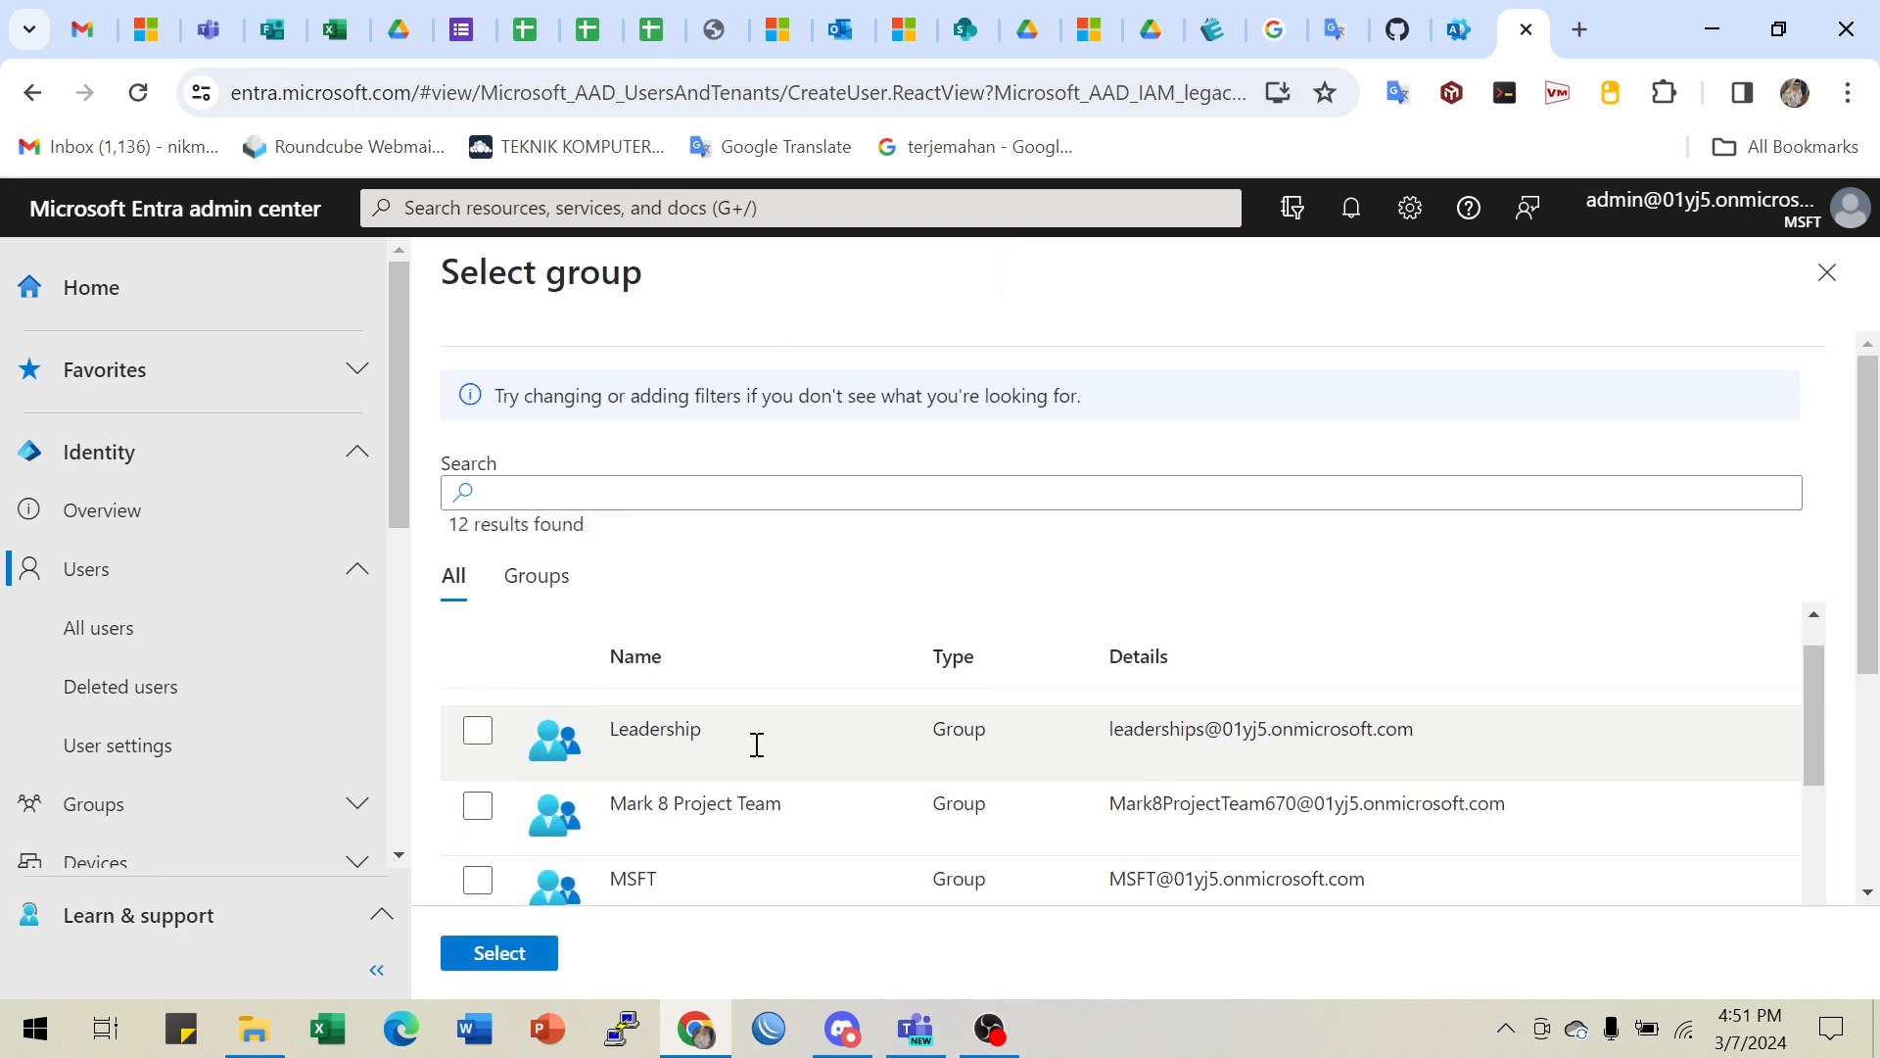
scroll(780, 740, down, 4)
scroll(743, 793, up, 4)
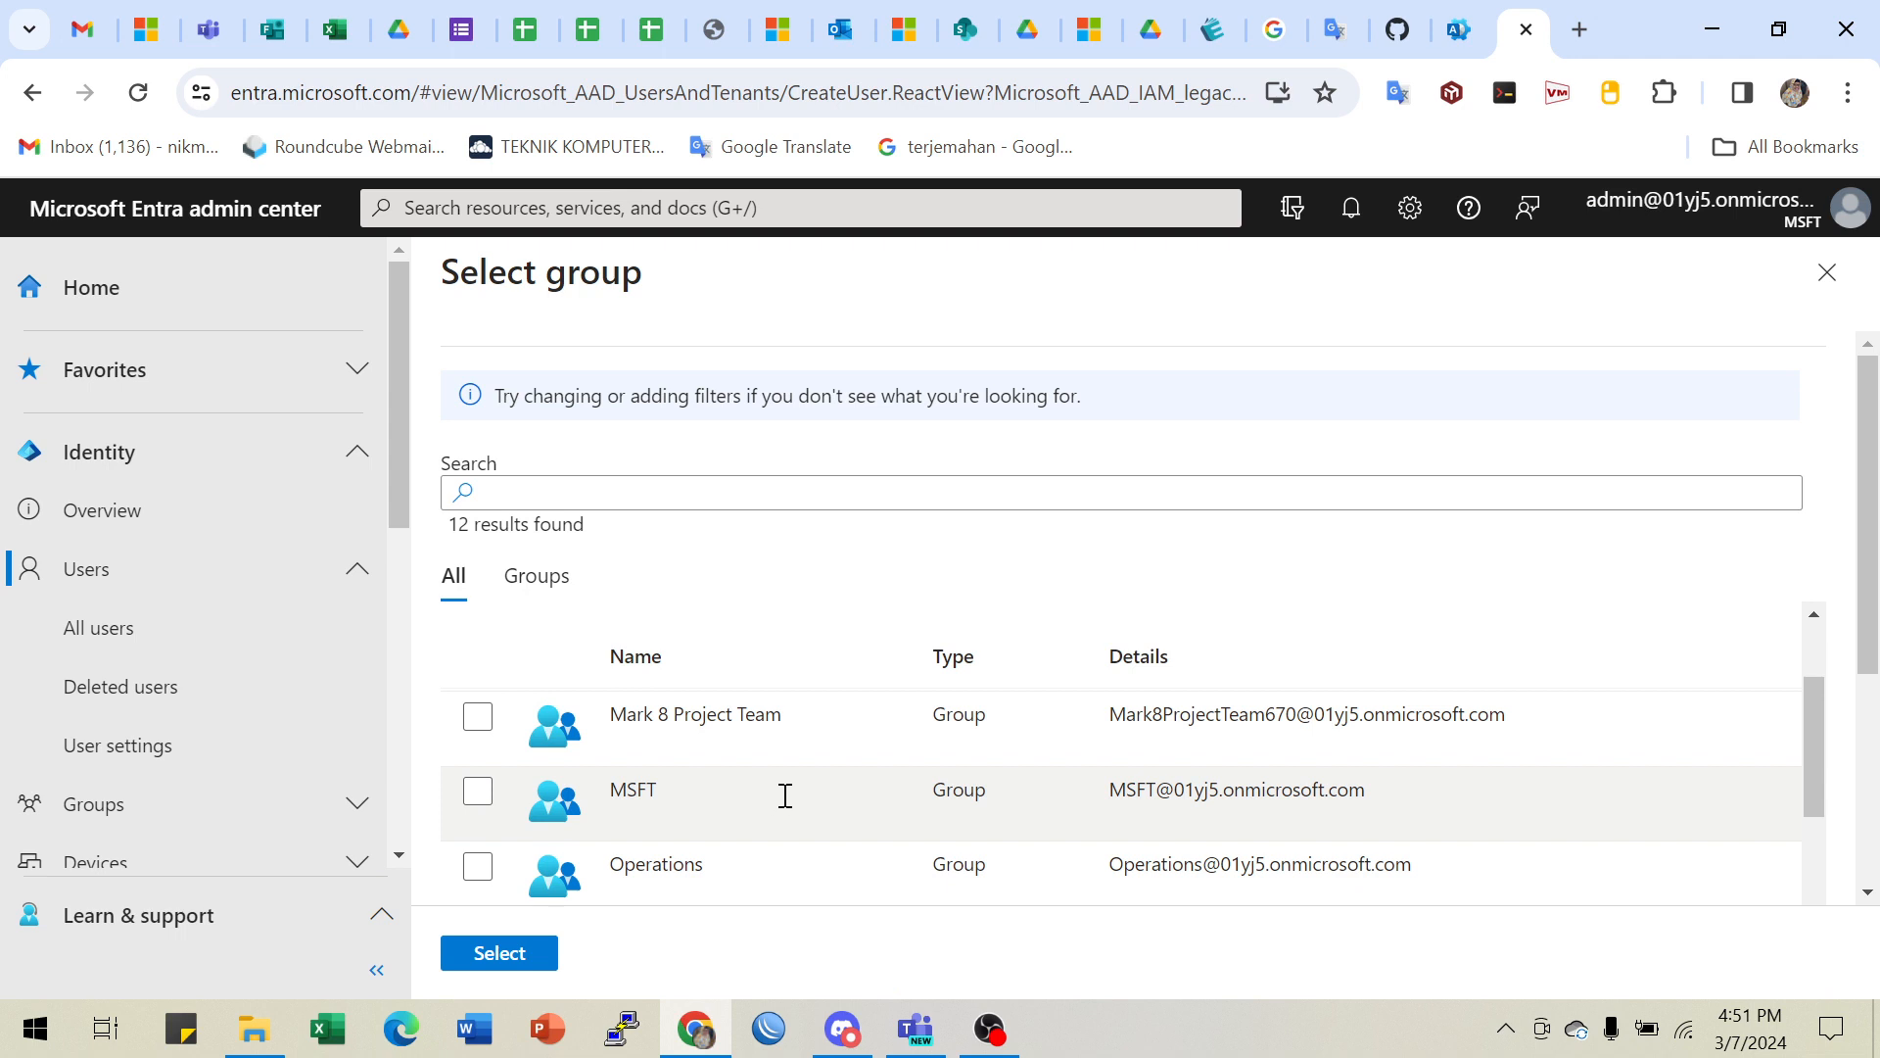
scroll(745, 843, down, 2)
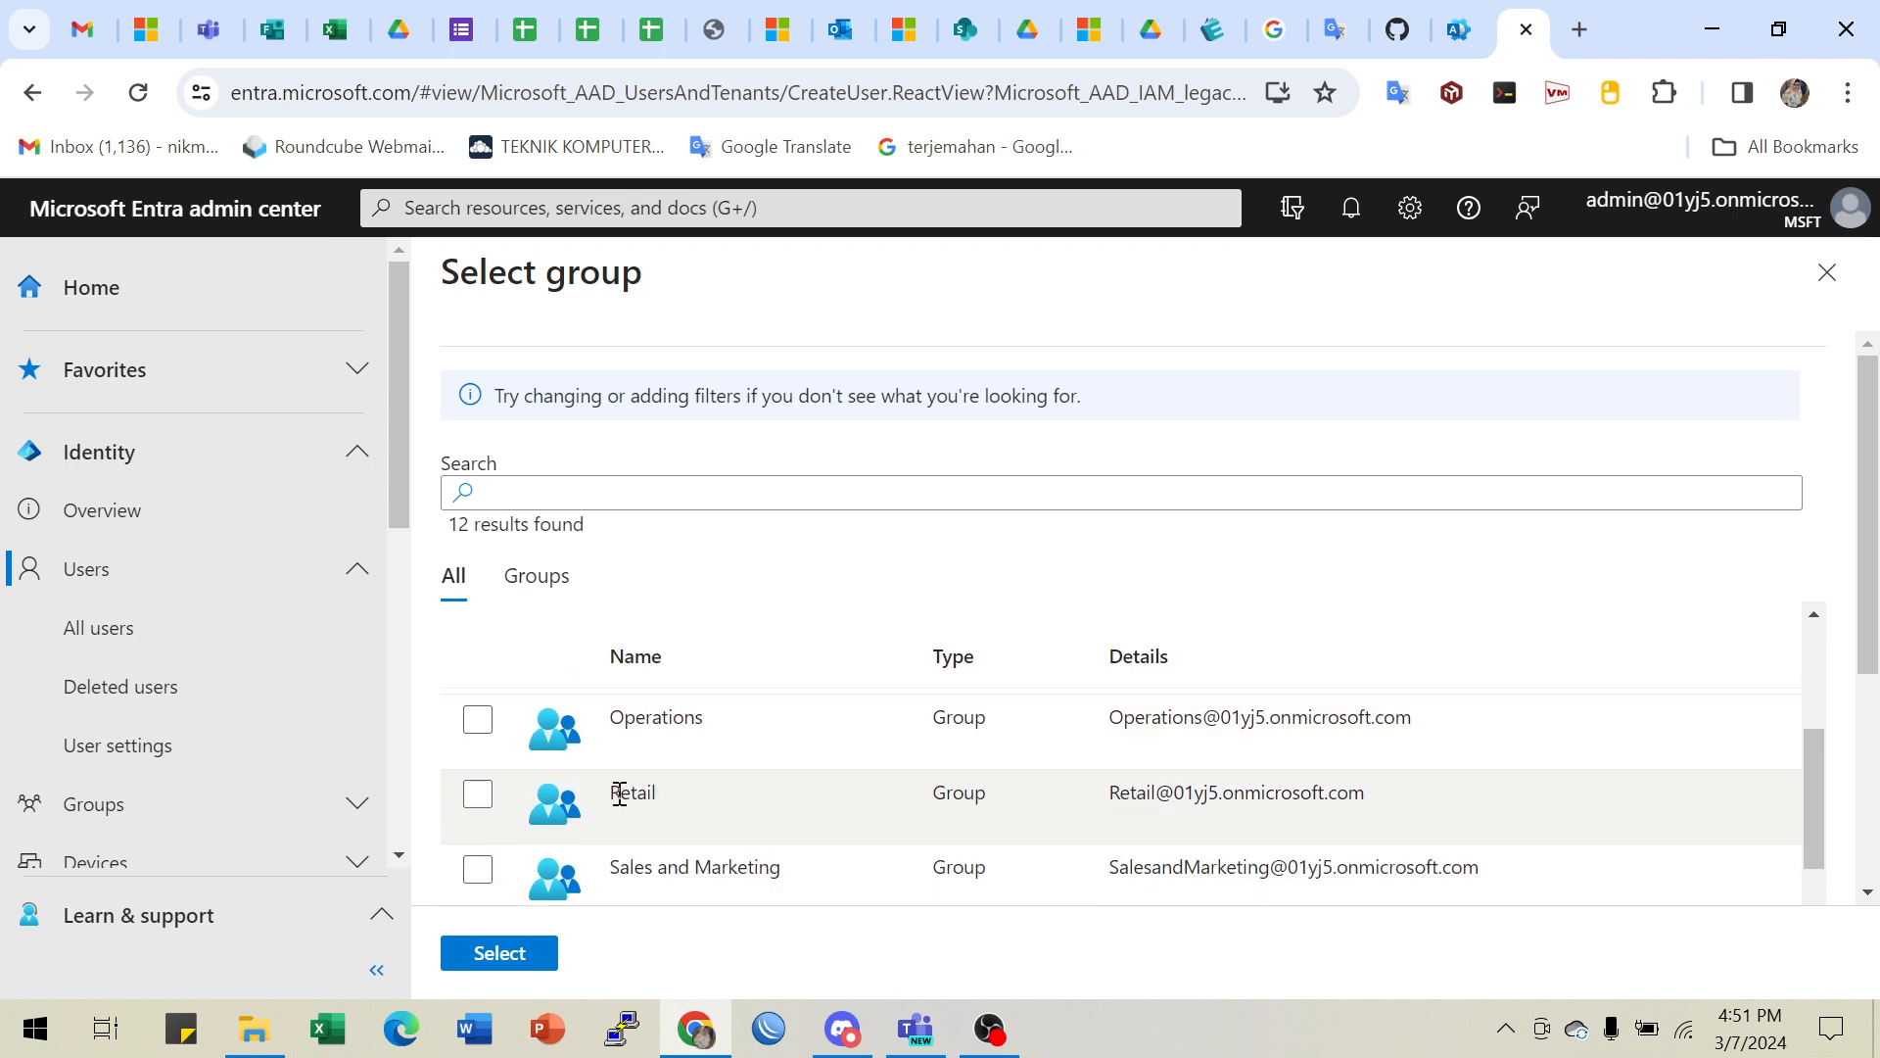
click(479, 721)
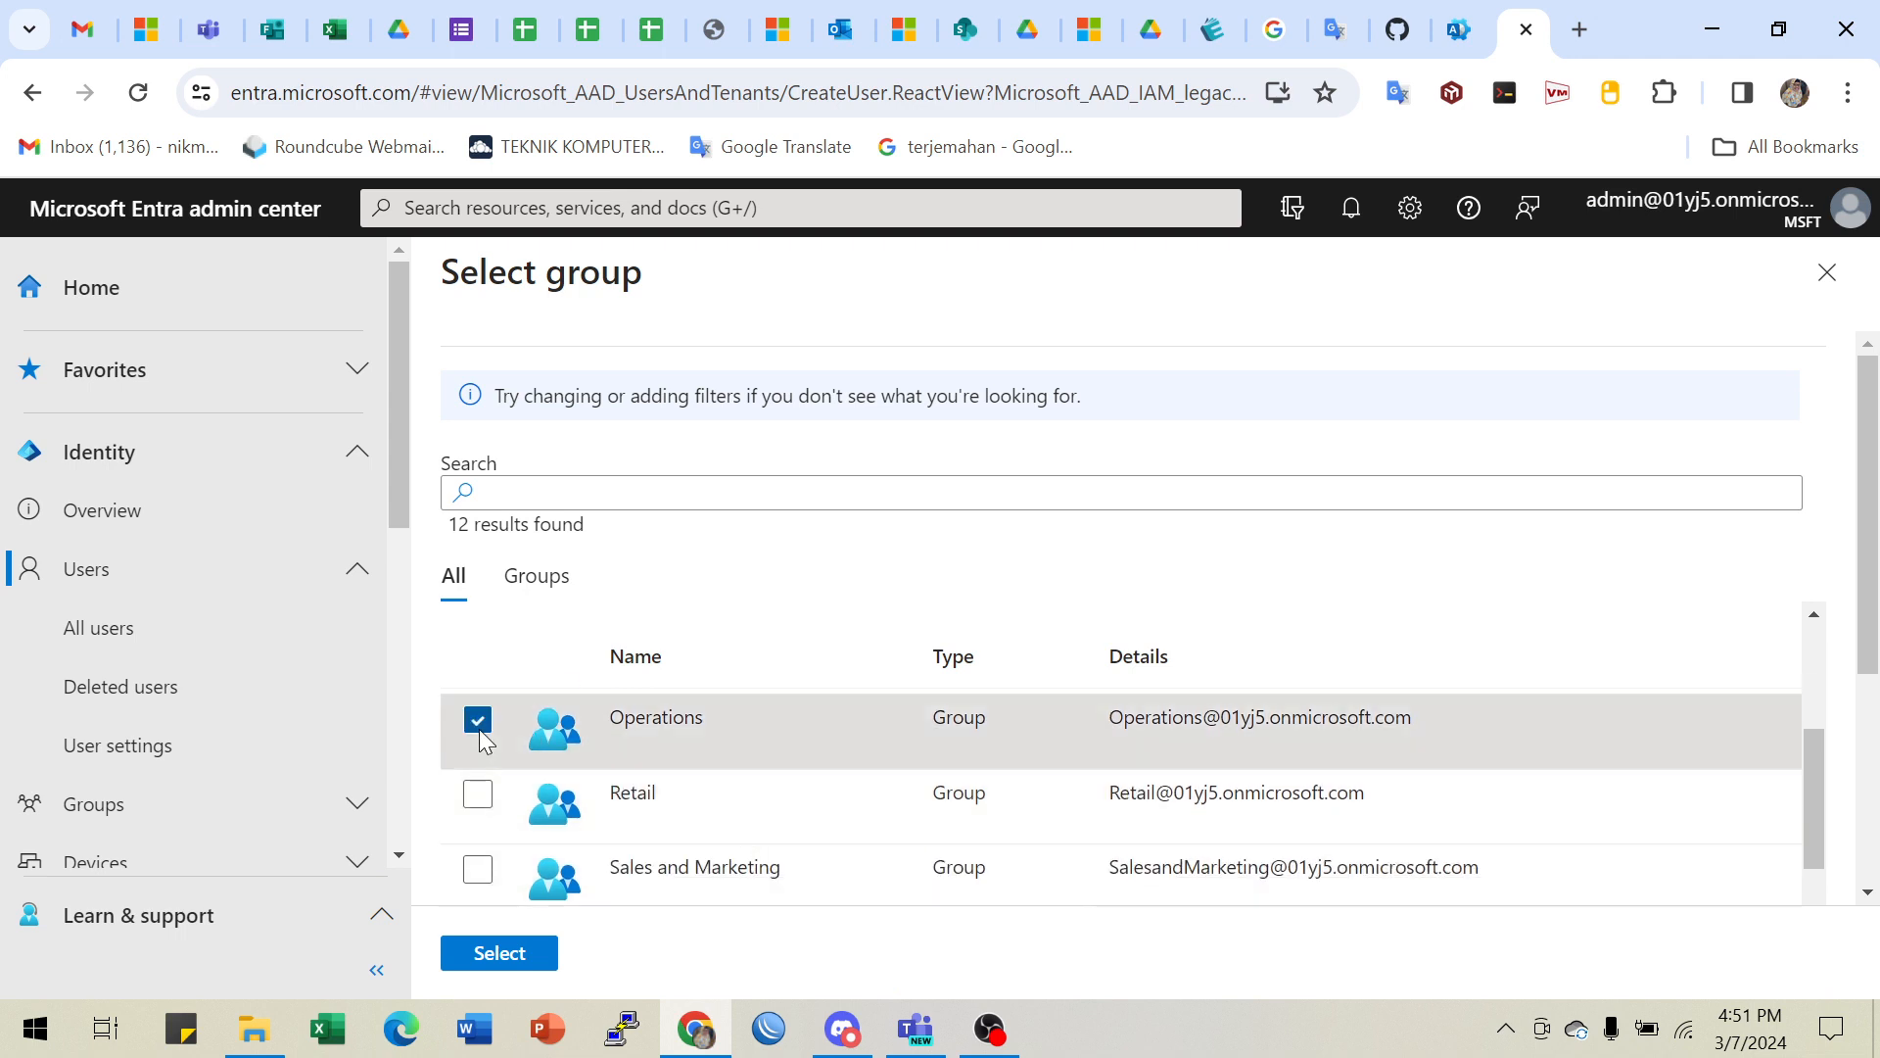
click(500, 952)
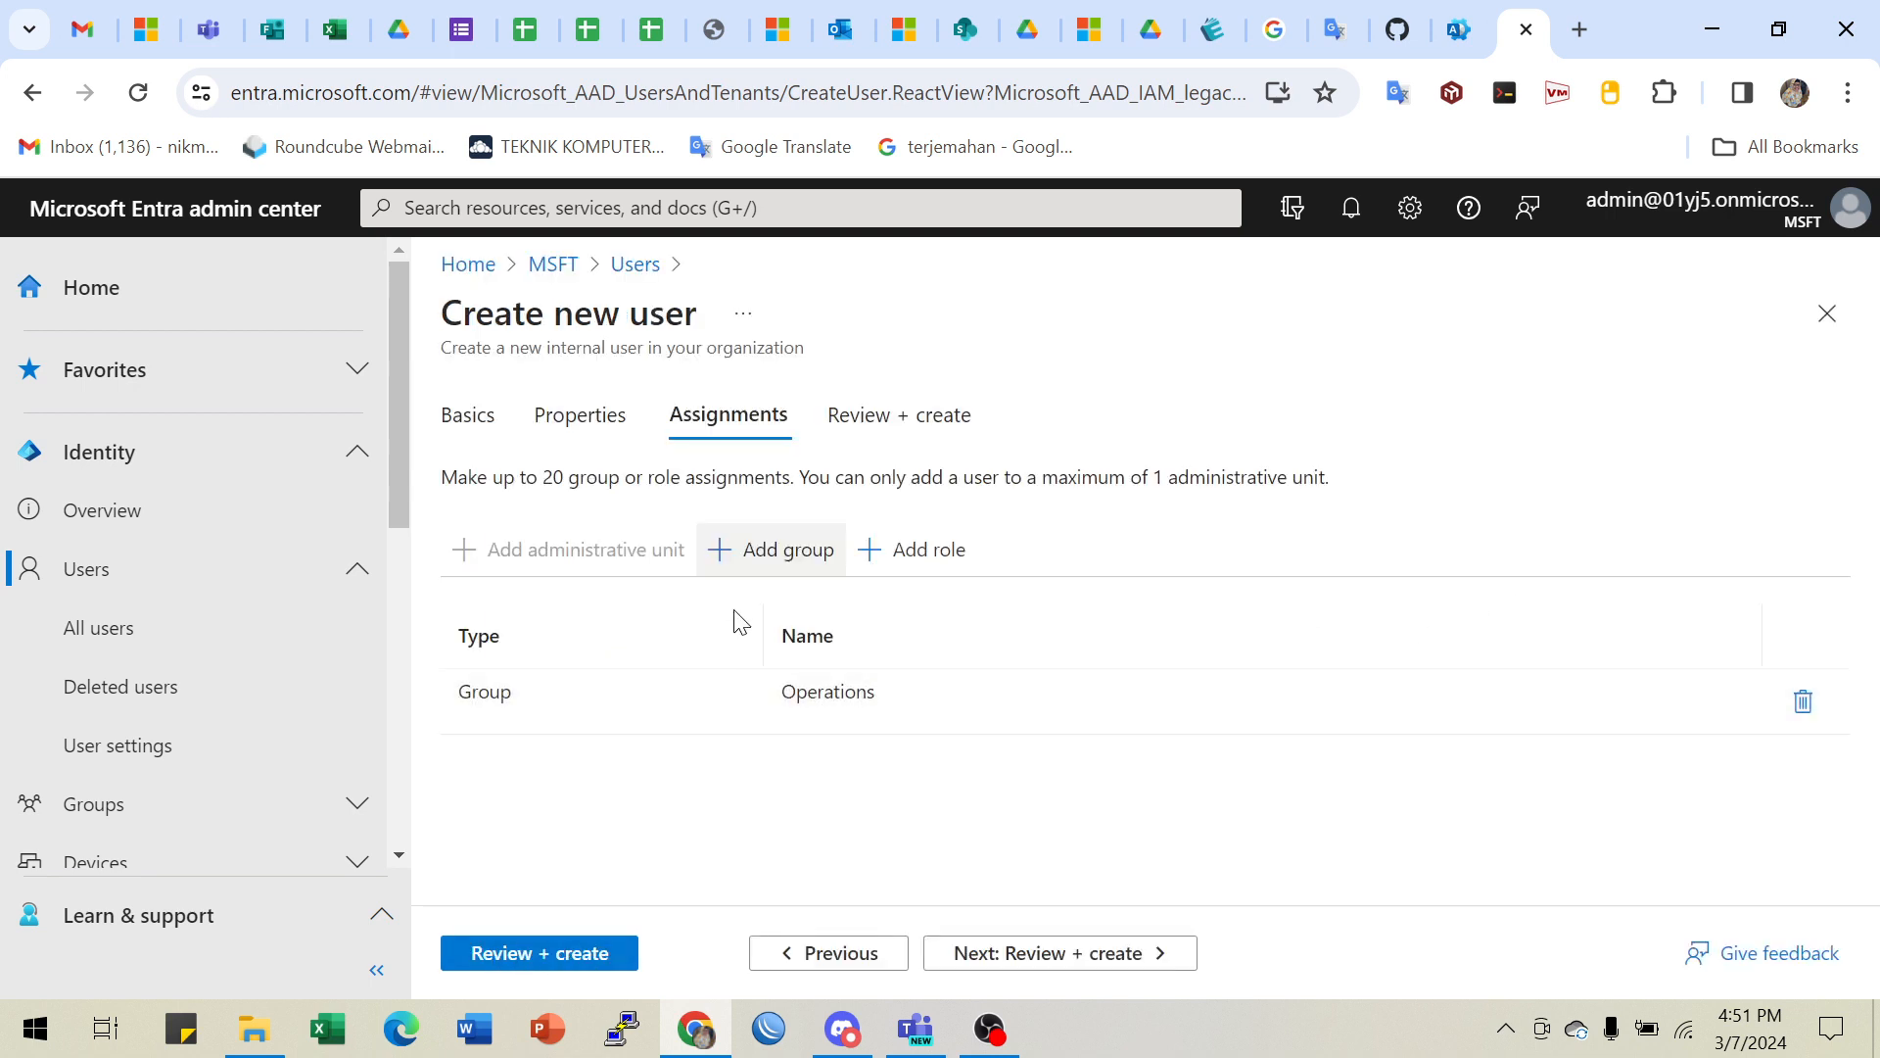
click(1397, 34)
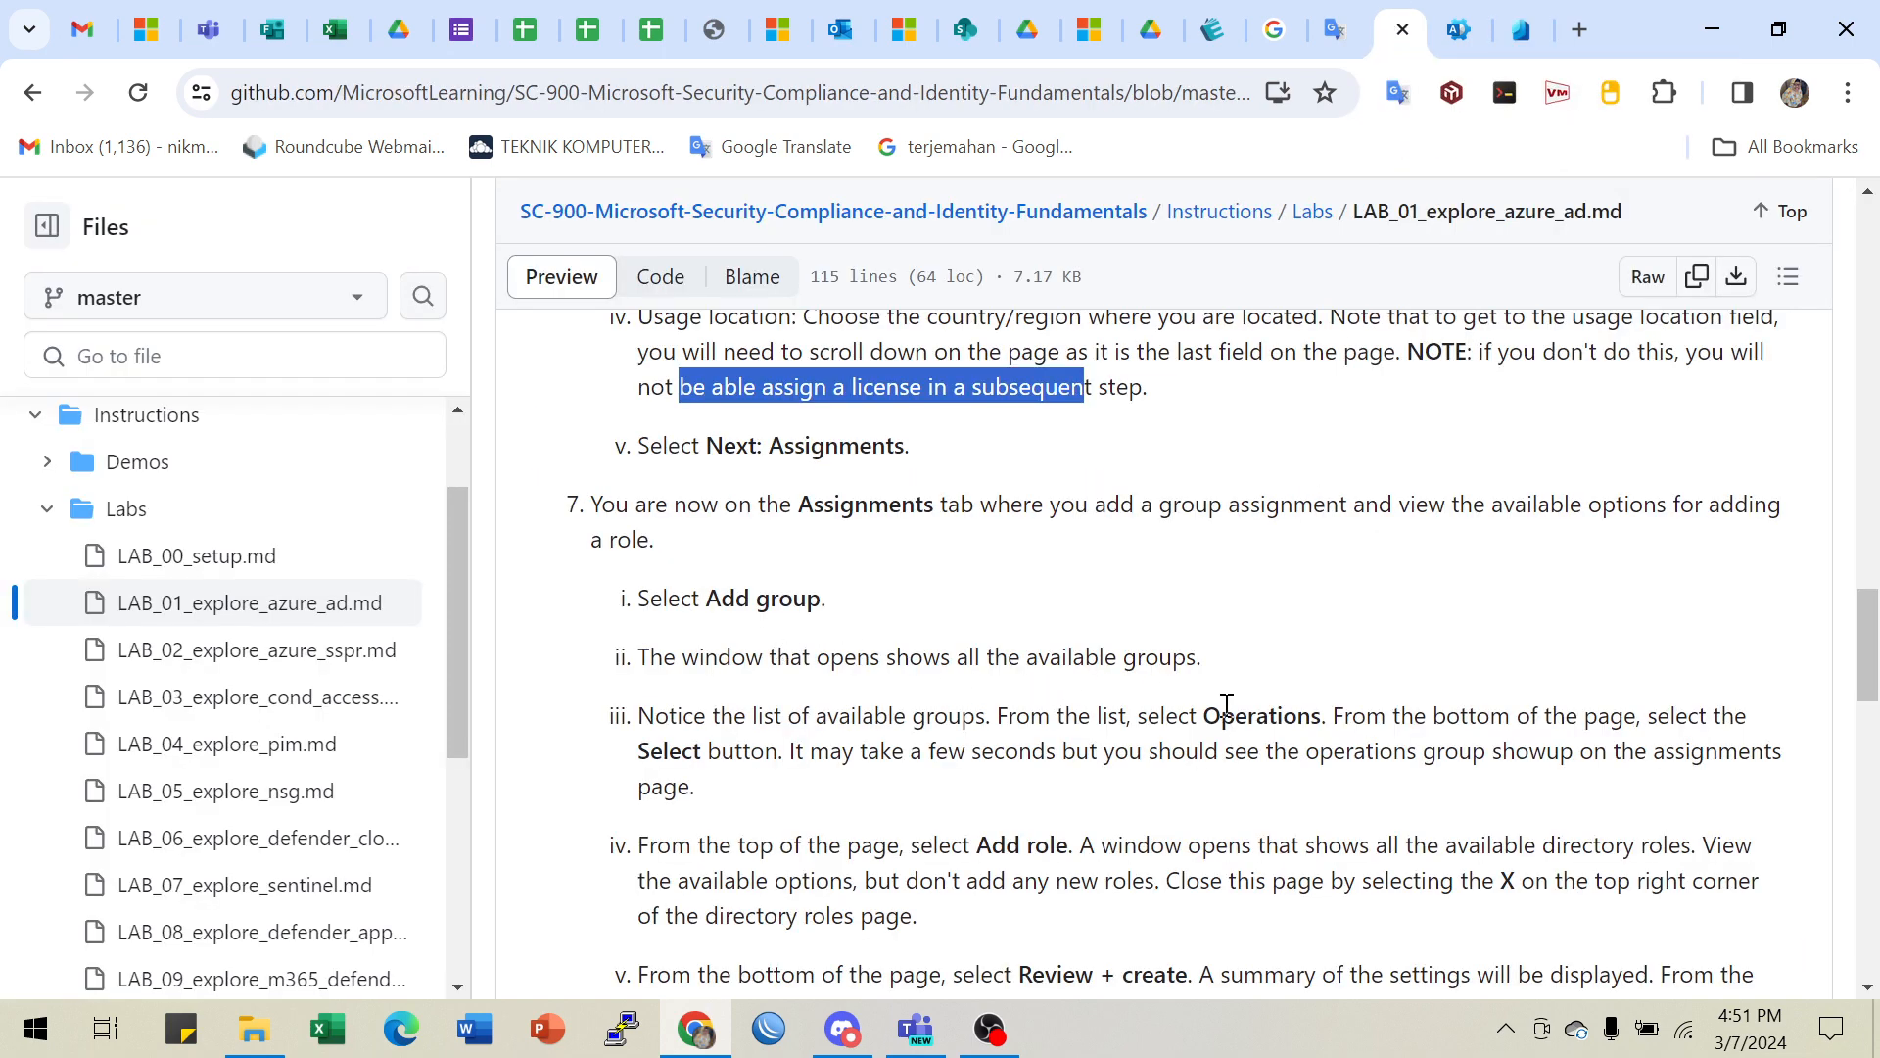
scroll(1078, 722, down, 1)
drag(705, 602, 791, 608)
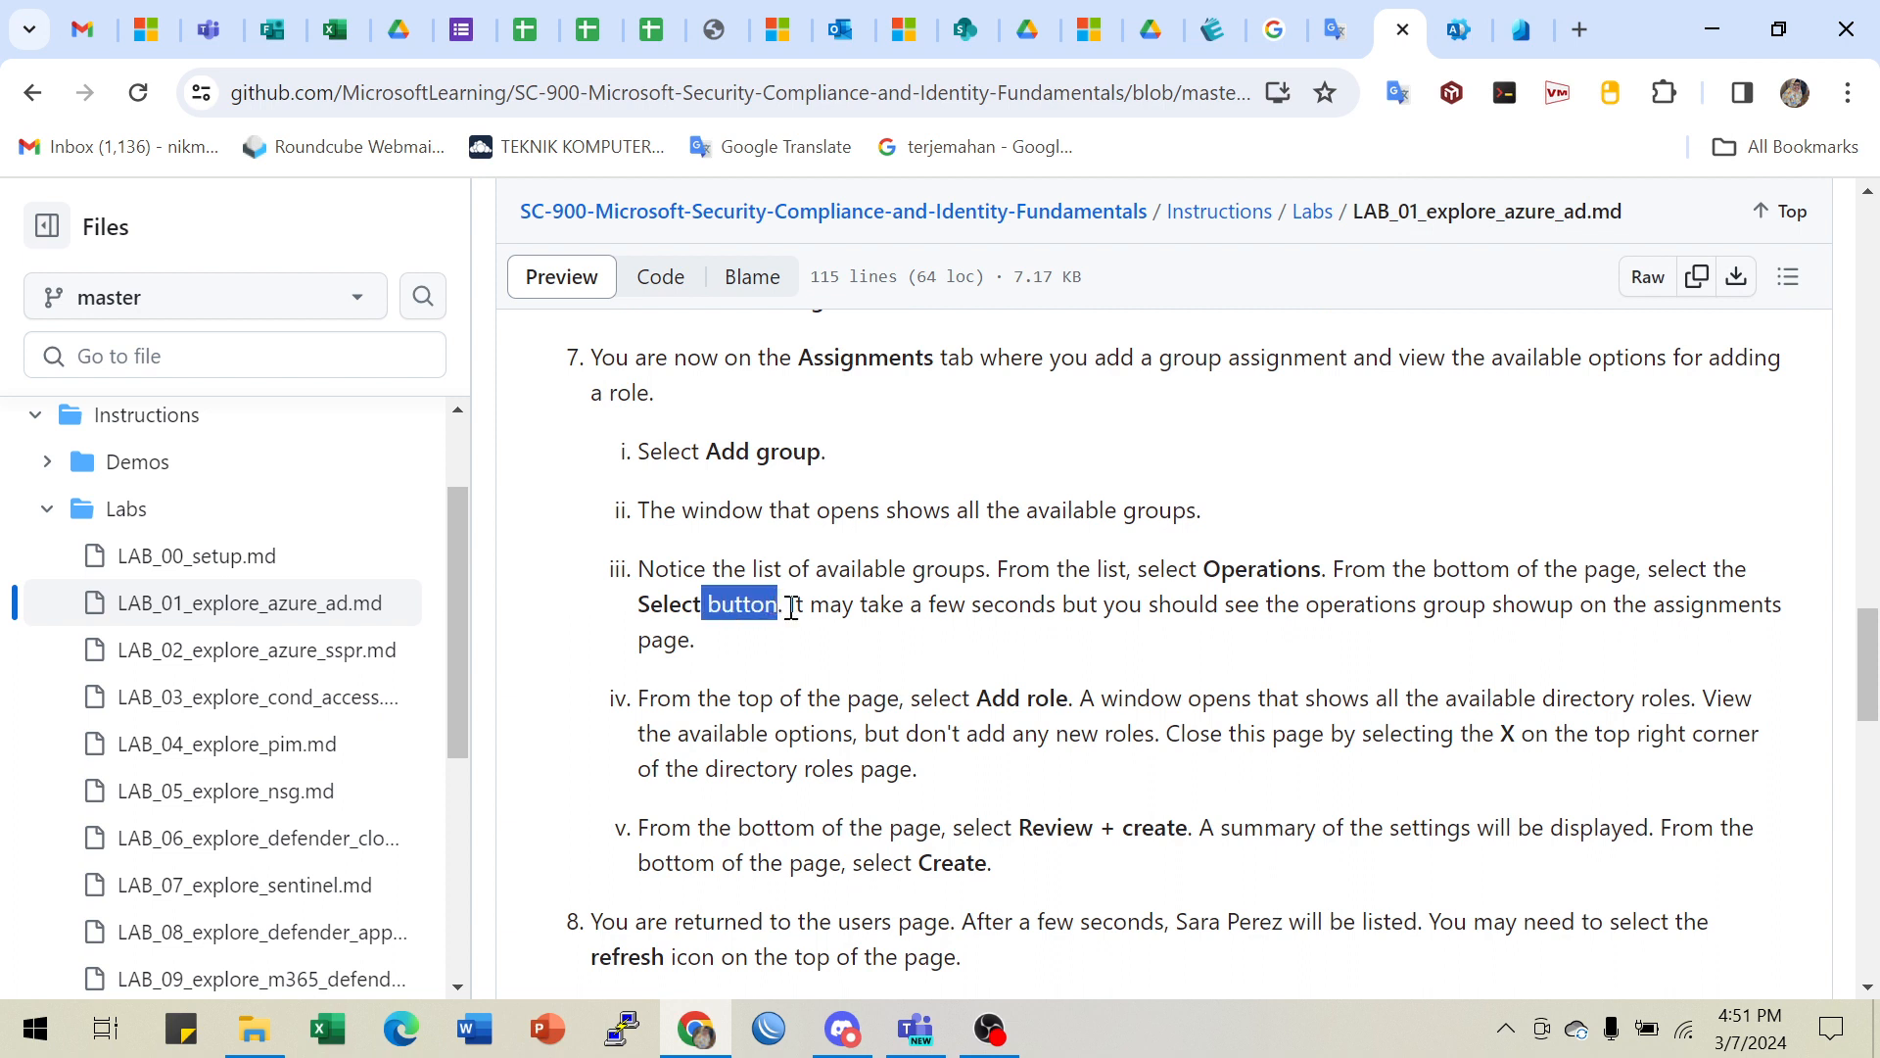
drag(1016, 698, 1344, 699)
scroll(1570, 706, down, 1)
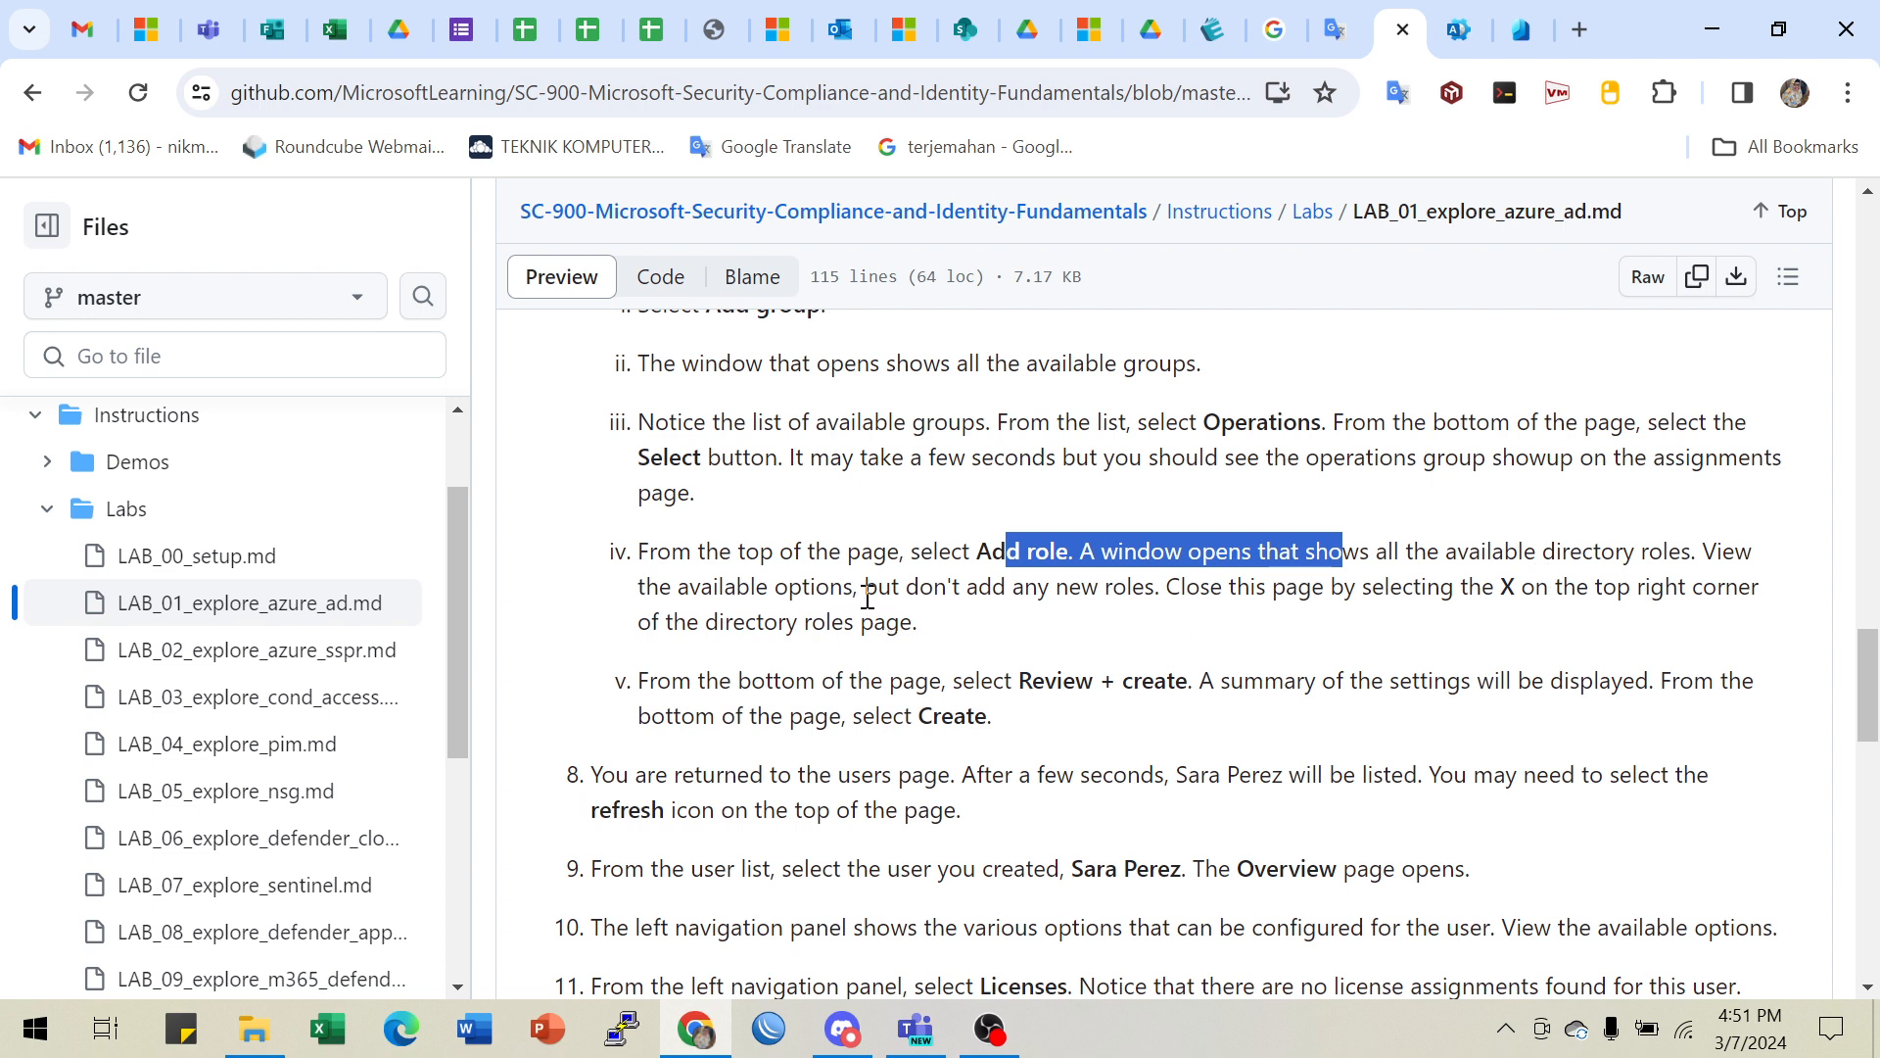
drag(892, 591, 1023, 591)
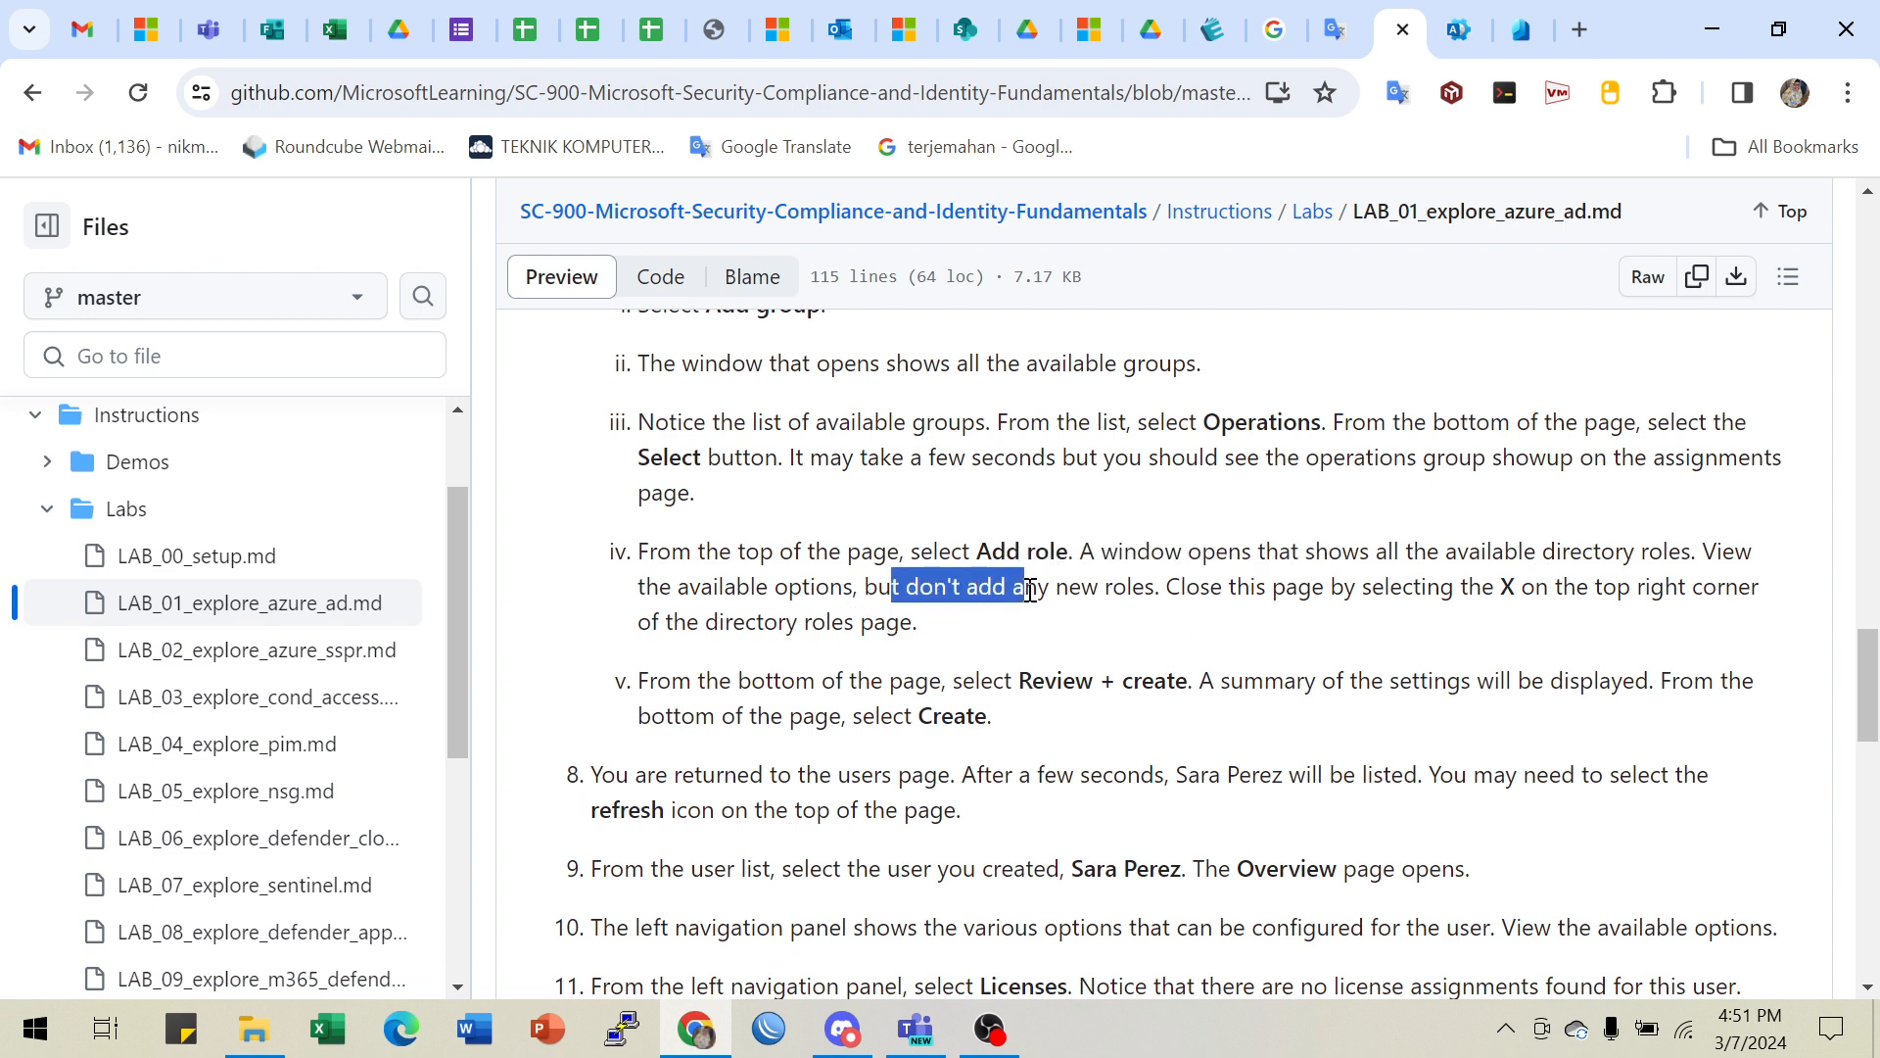
click(985, 592)
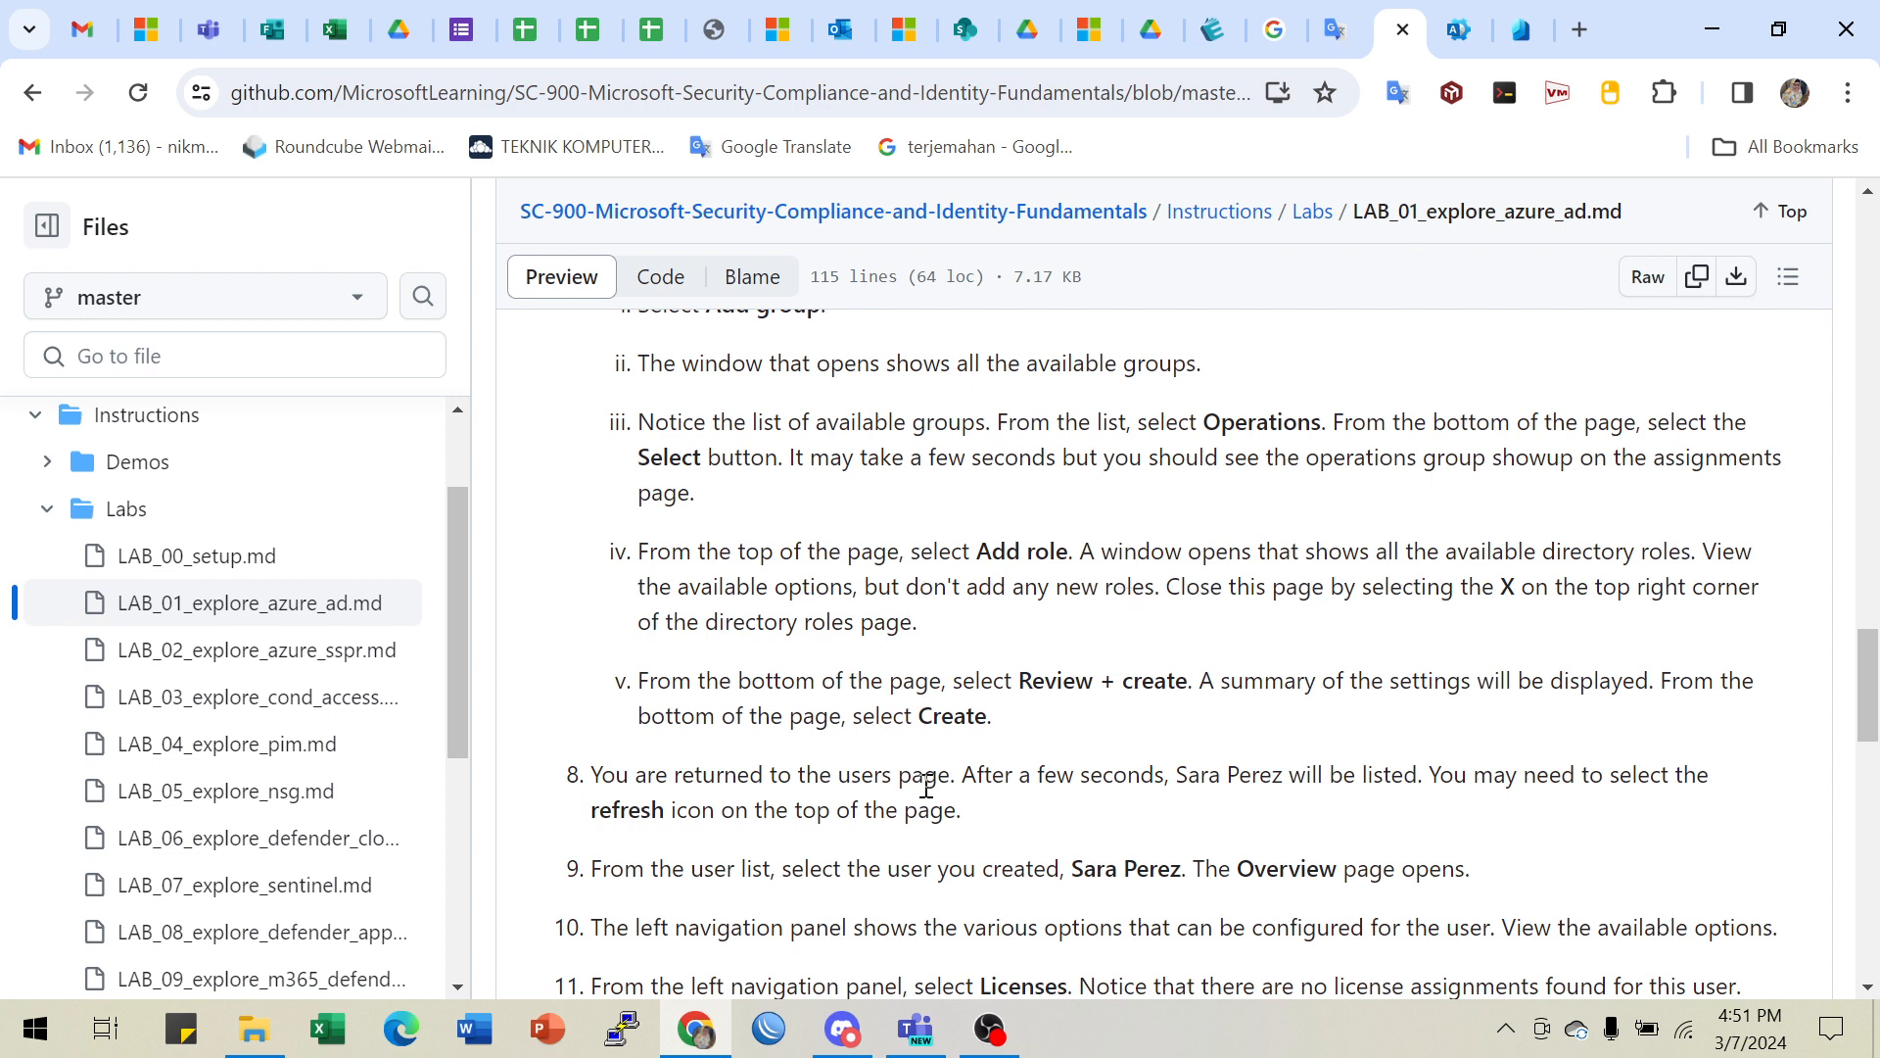
- Open the directory roles list for the new user and browse the available roles
click(1521, 29)
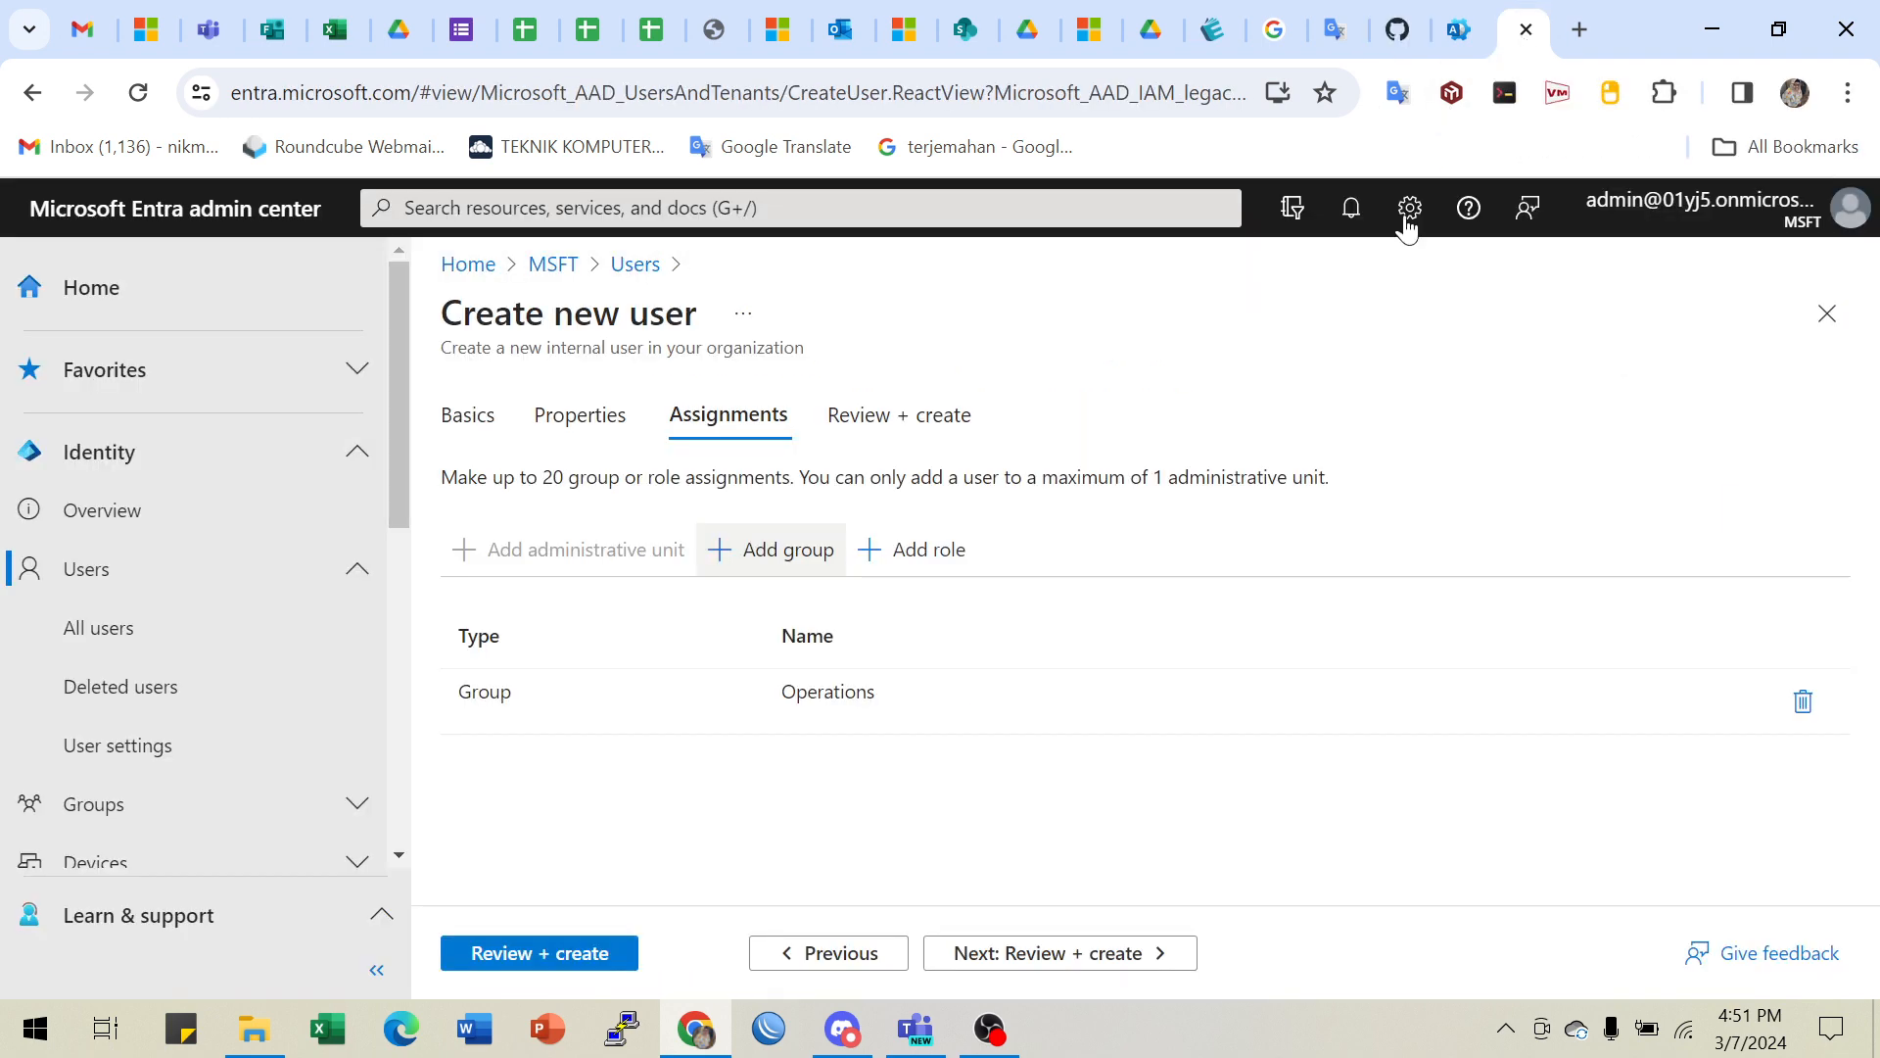
click(911, 550)
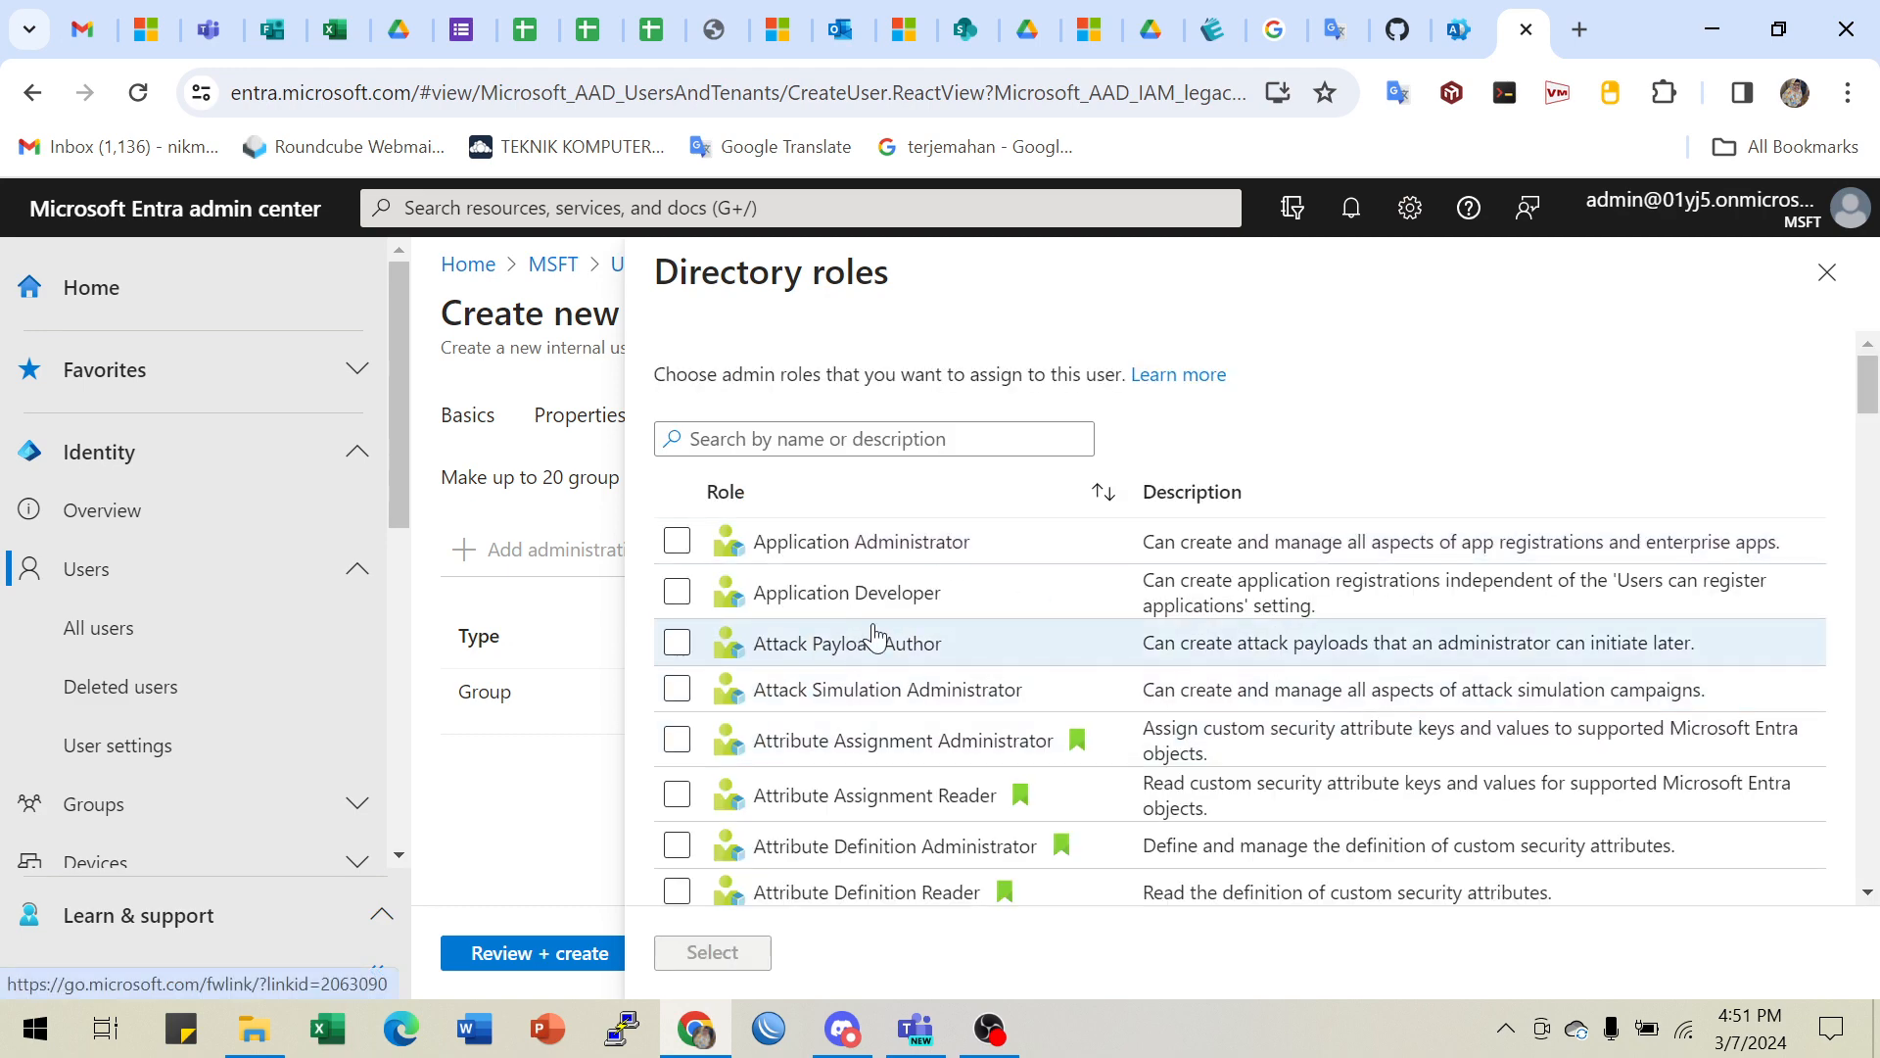
scroll(1101, 688, down, 4)
scroll(1101, 688, down, 8)
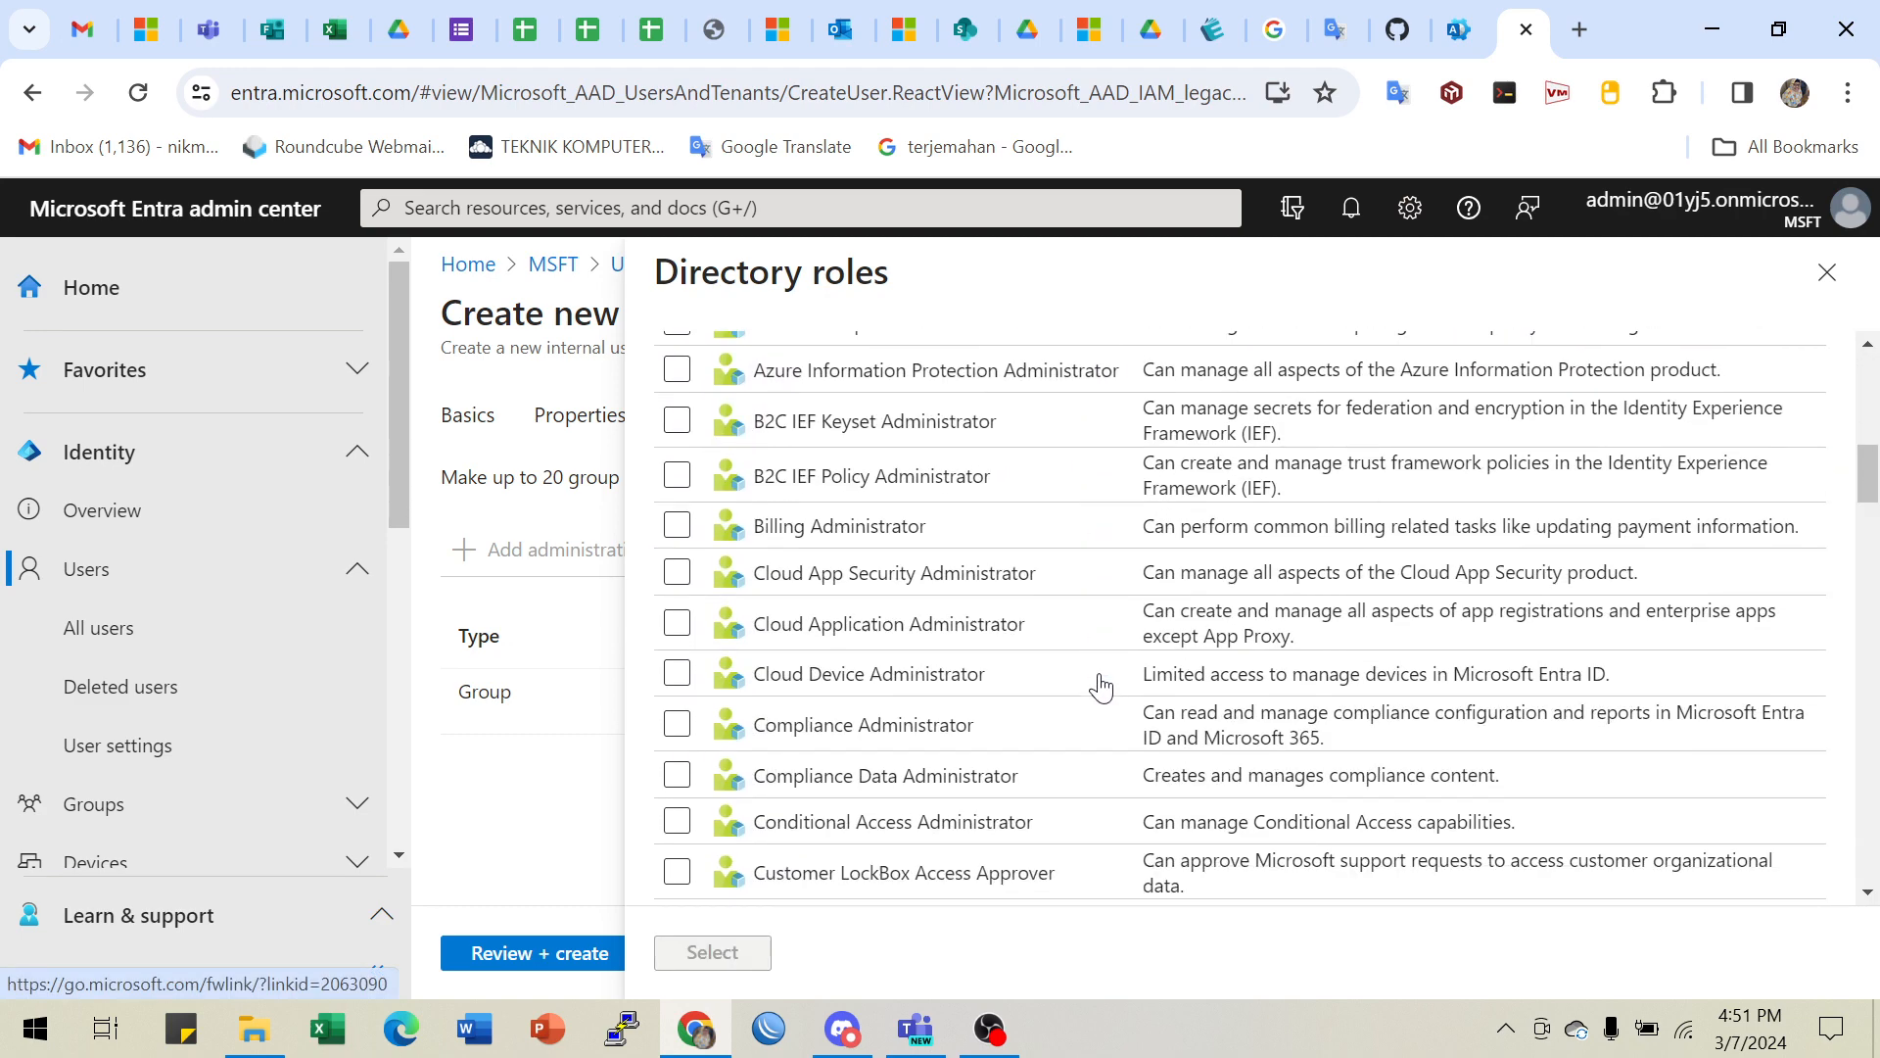
scroll(1101, 685, up, 1)
scroll(1100, 680, down, 2)
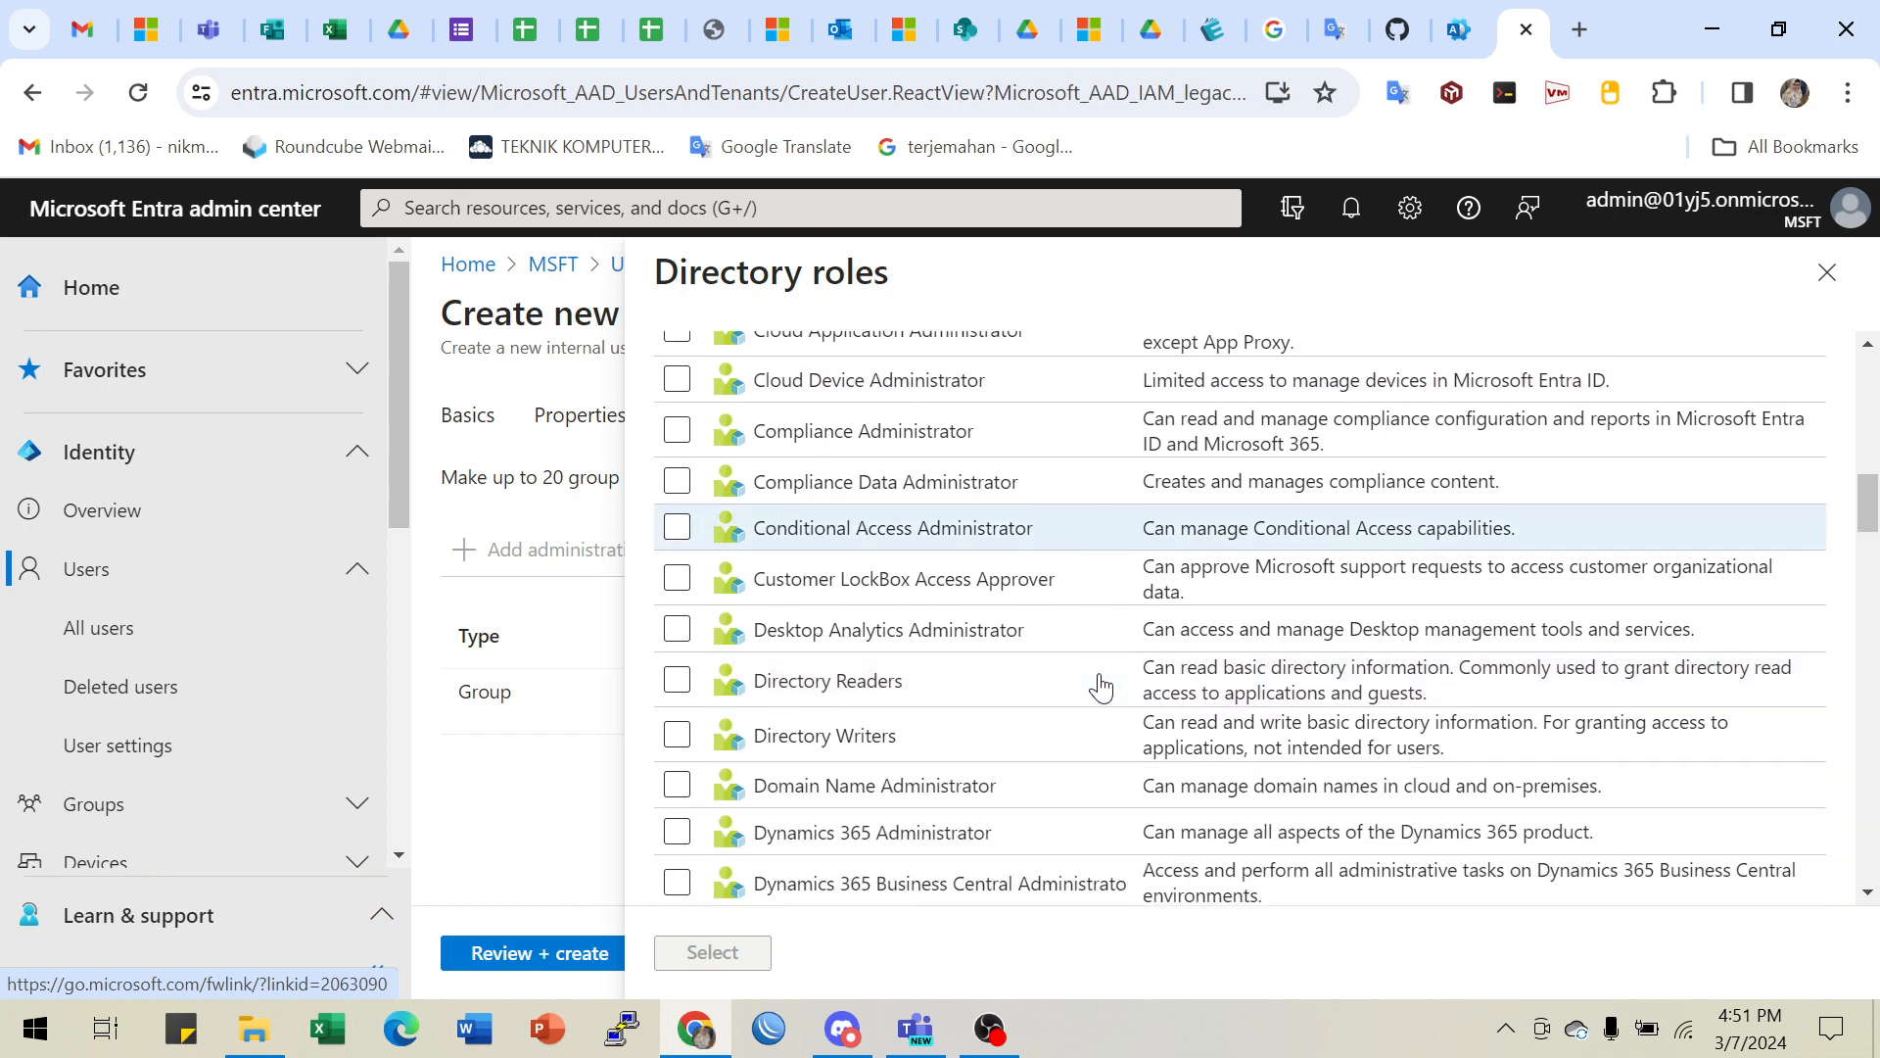
scroll(1019, 659, up, 5)
scroll(836, 525, up, 8)
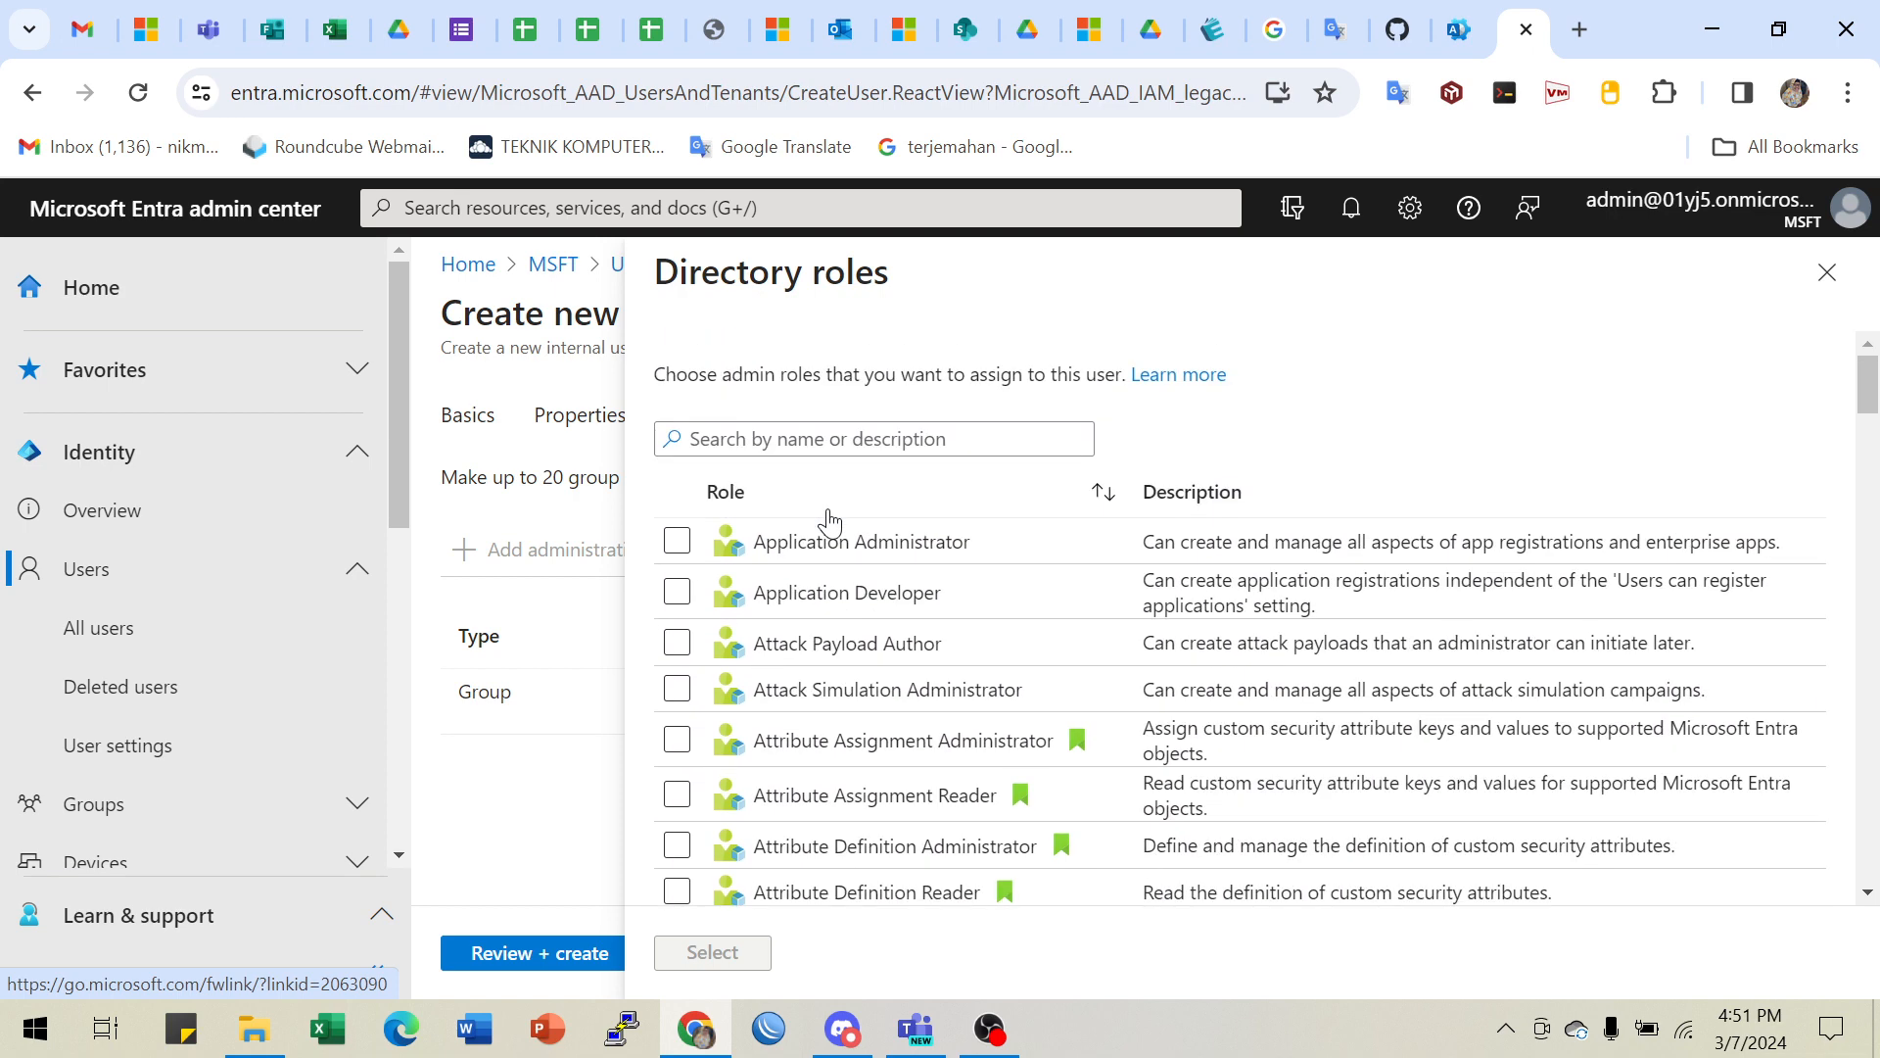
- Filter the directory roles by 'adminis' and look through the administrator roles
click(859, 434)
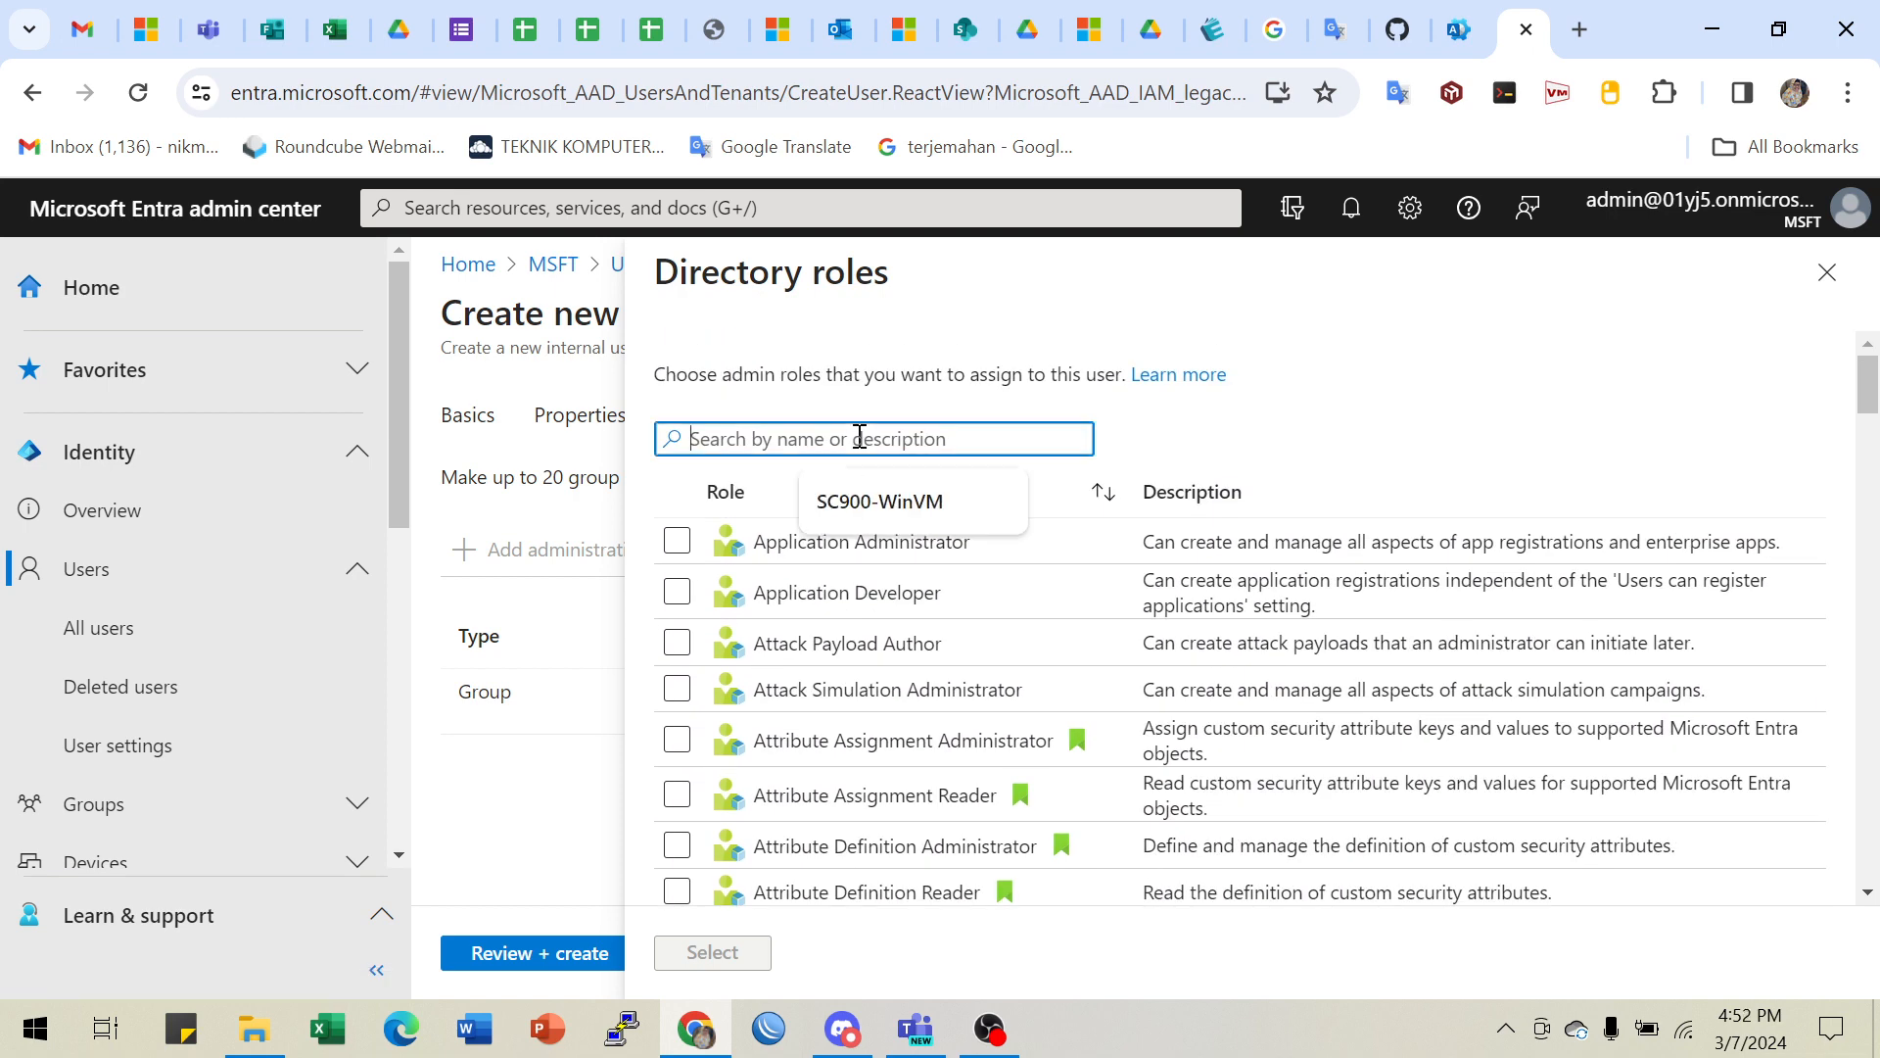
text(adm)
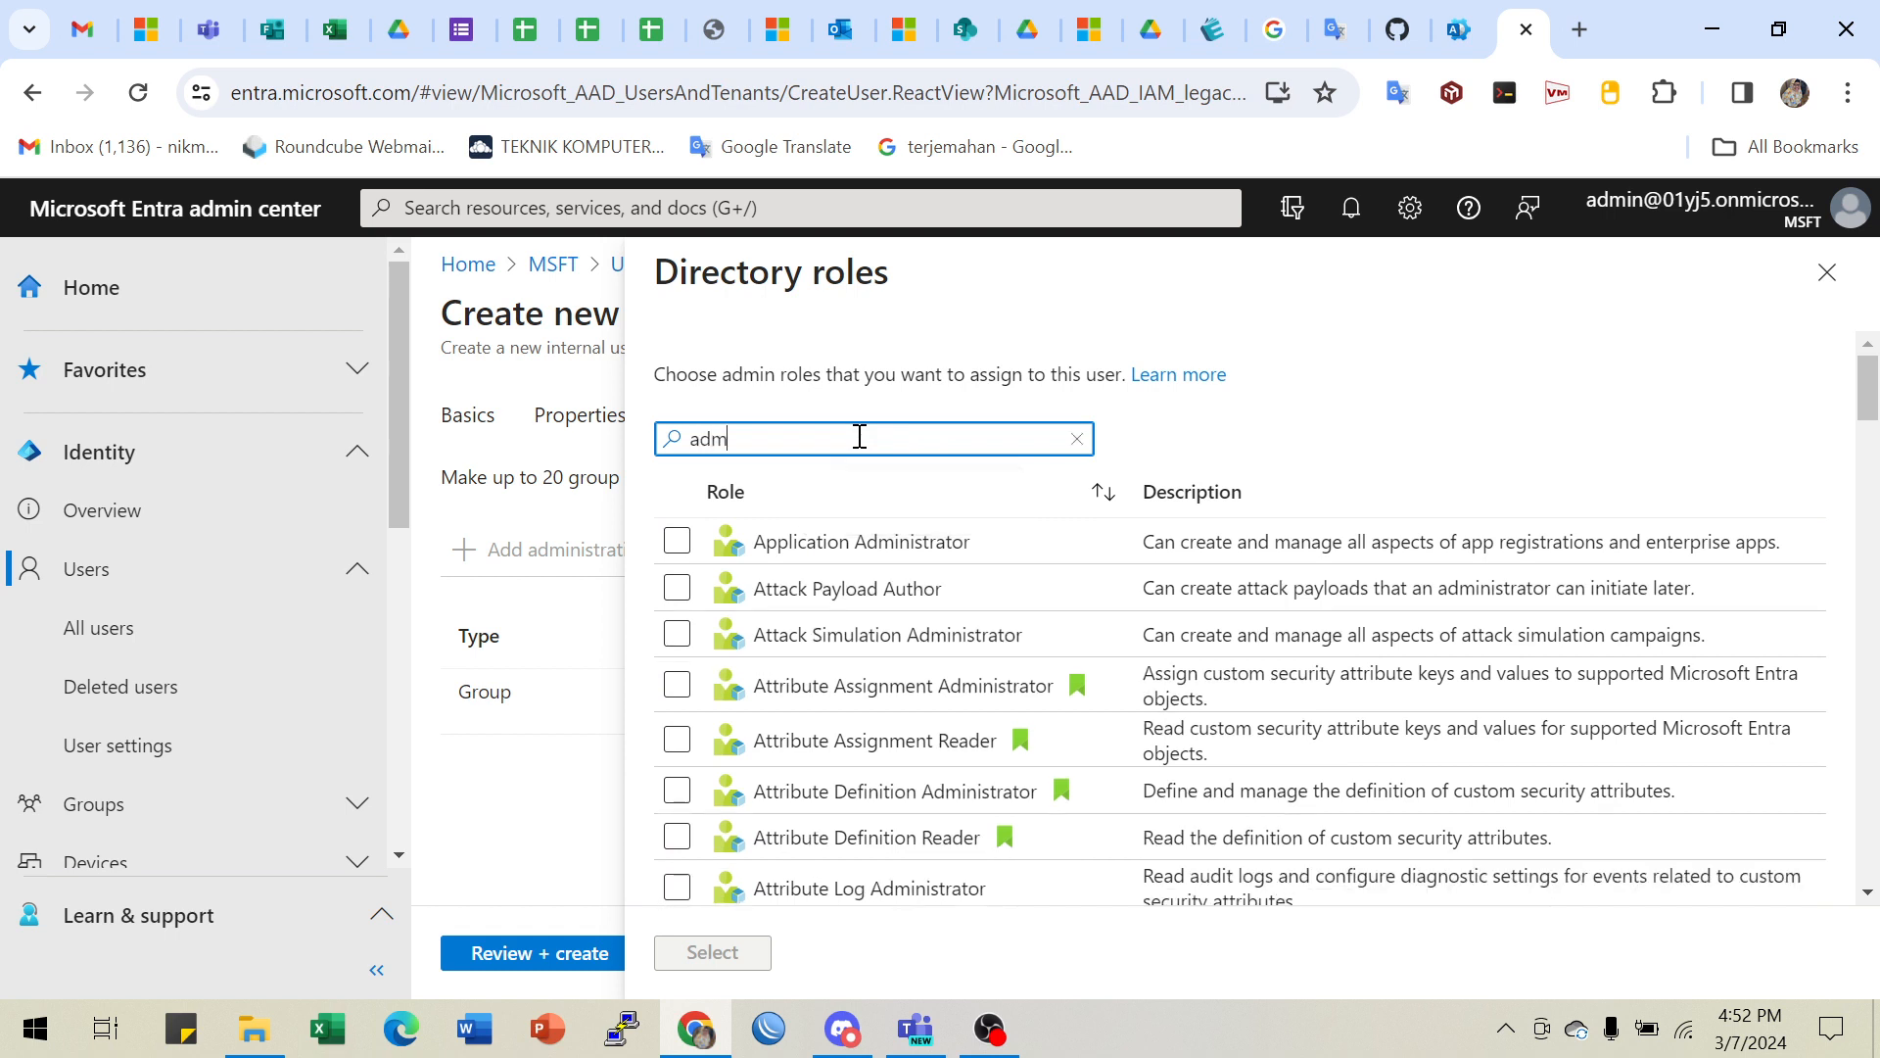
text(inistrator)
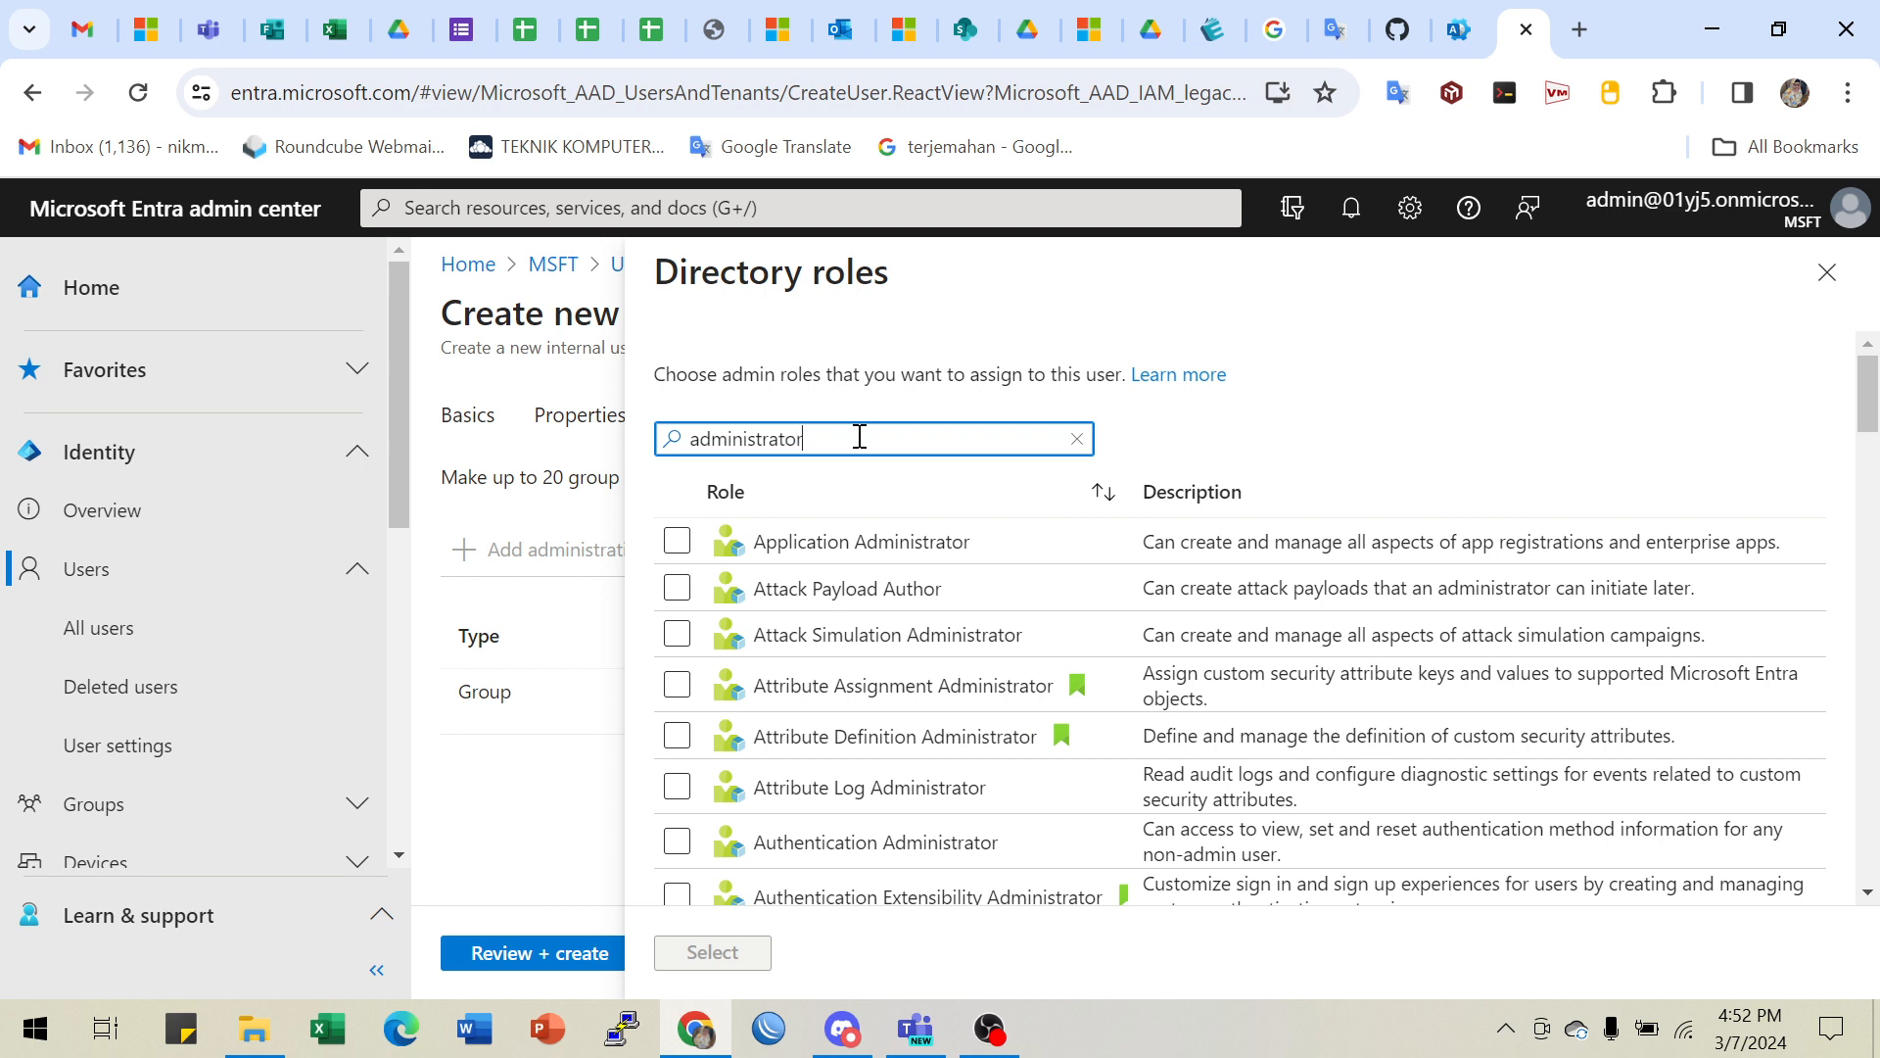
scroll(965, 713, down, 3)
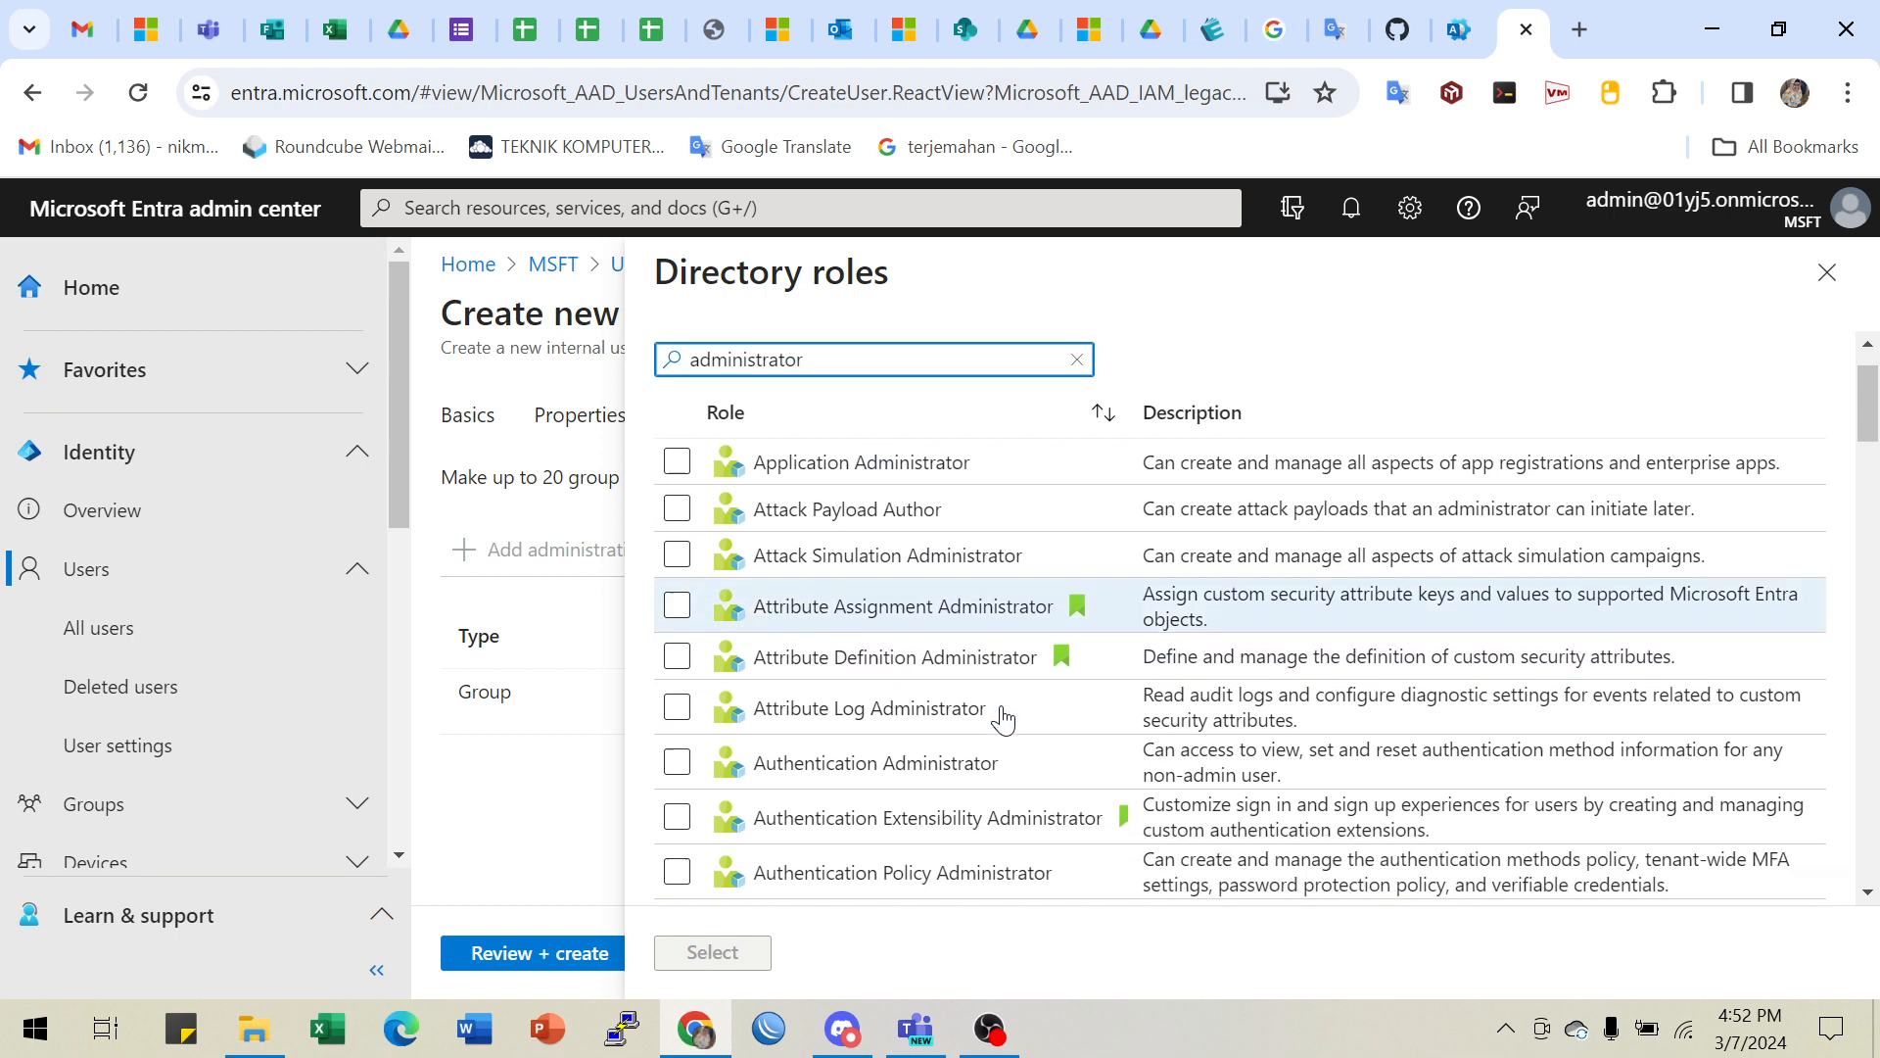
scroll(1012, 827, down, 3)
scroll(1007, 823, up, 6)
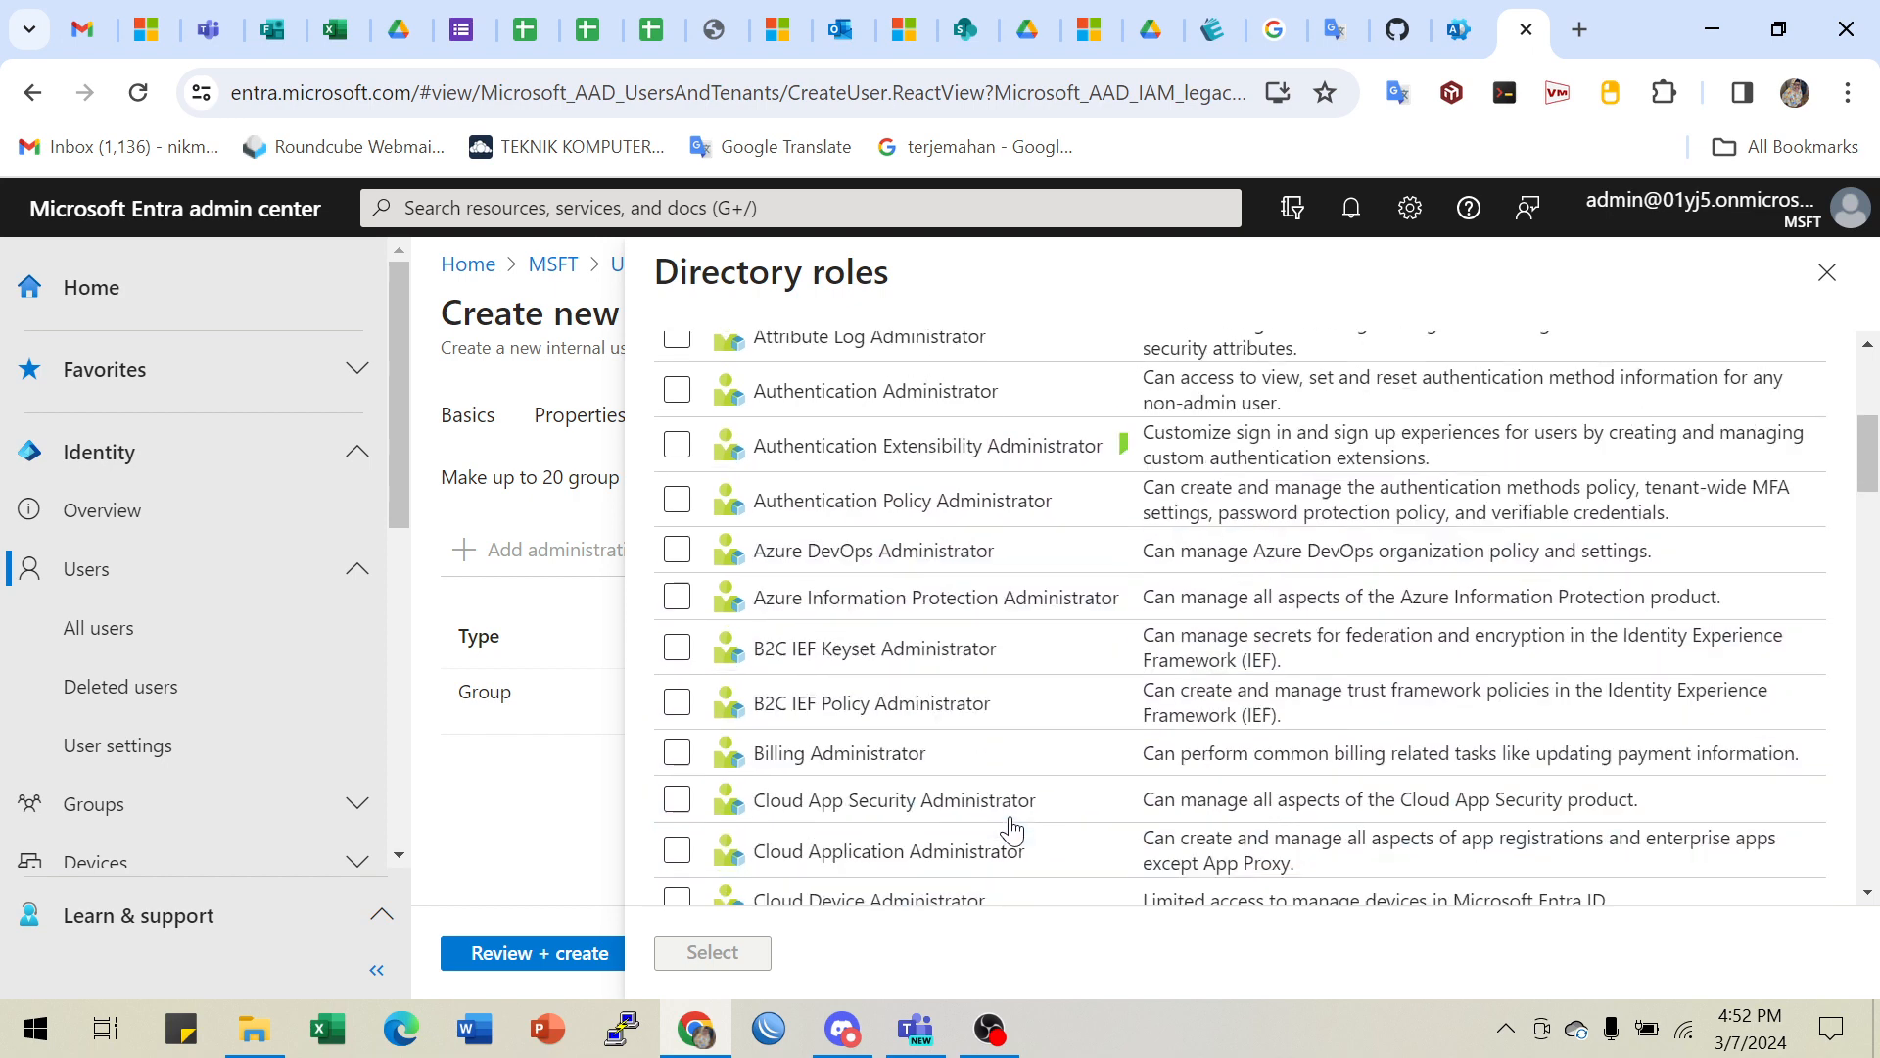
click(1406, 31)
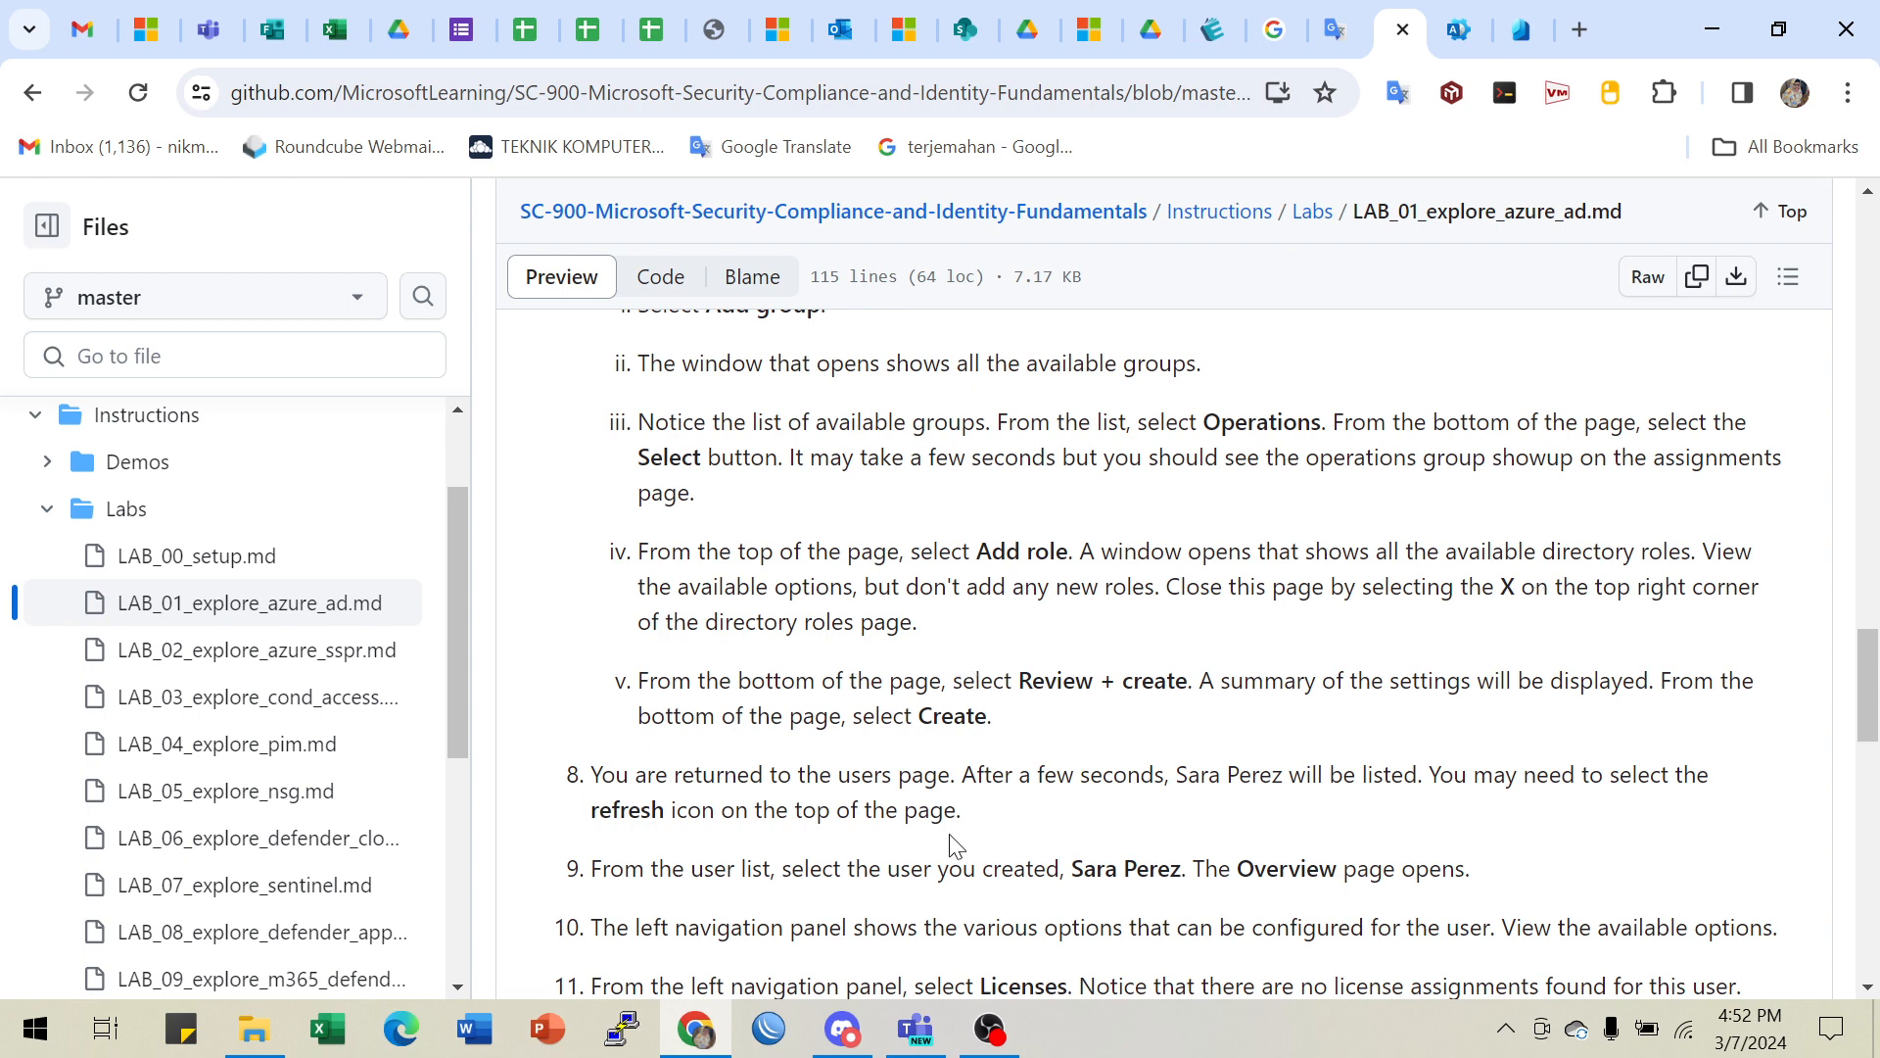
- Close the Directory roles list without assigning any role, keeping only the Operations group
click(1524, 32)
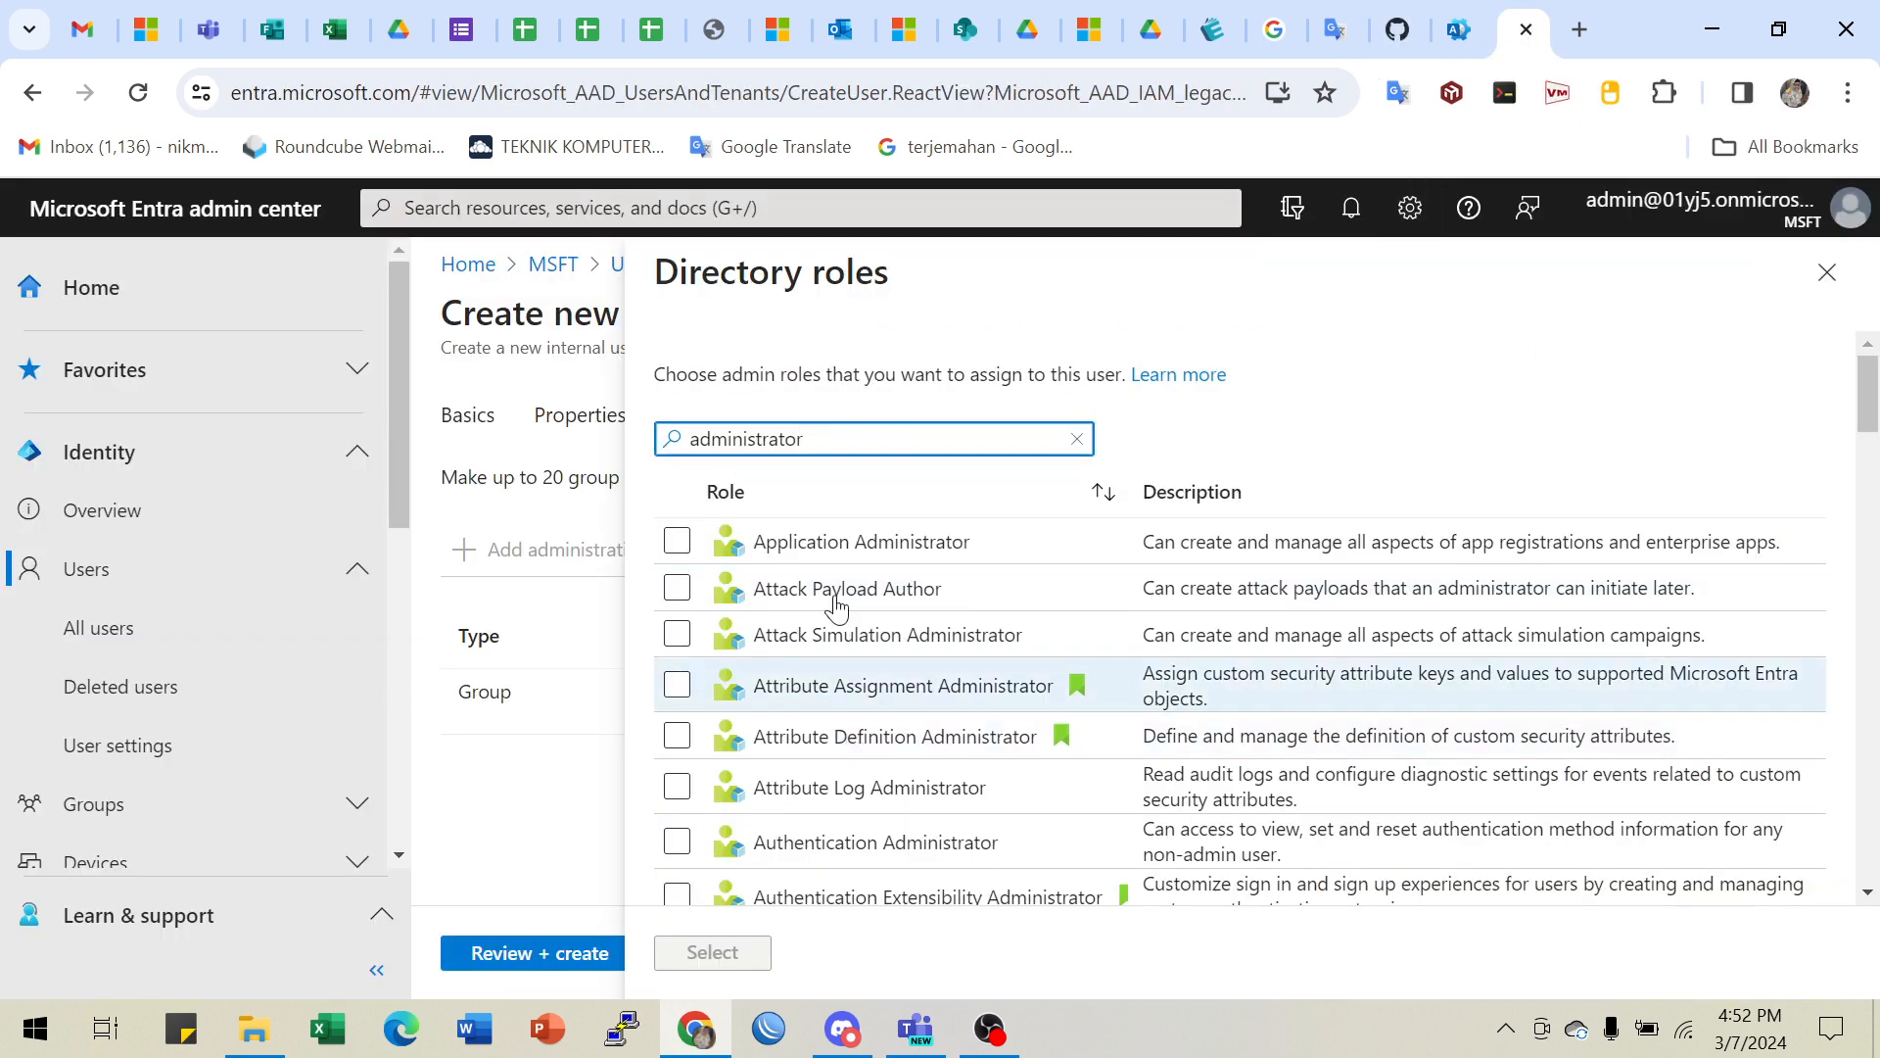
scroll(863, 777, down, 3)
scroll(863, 777, down, 7)
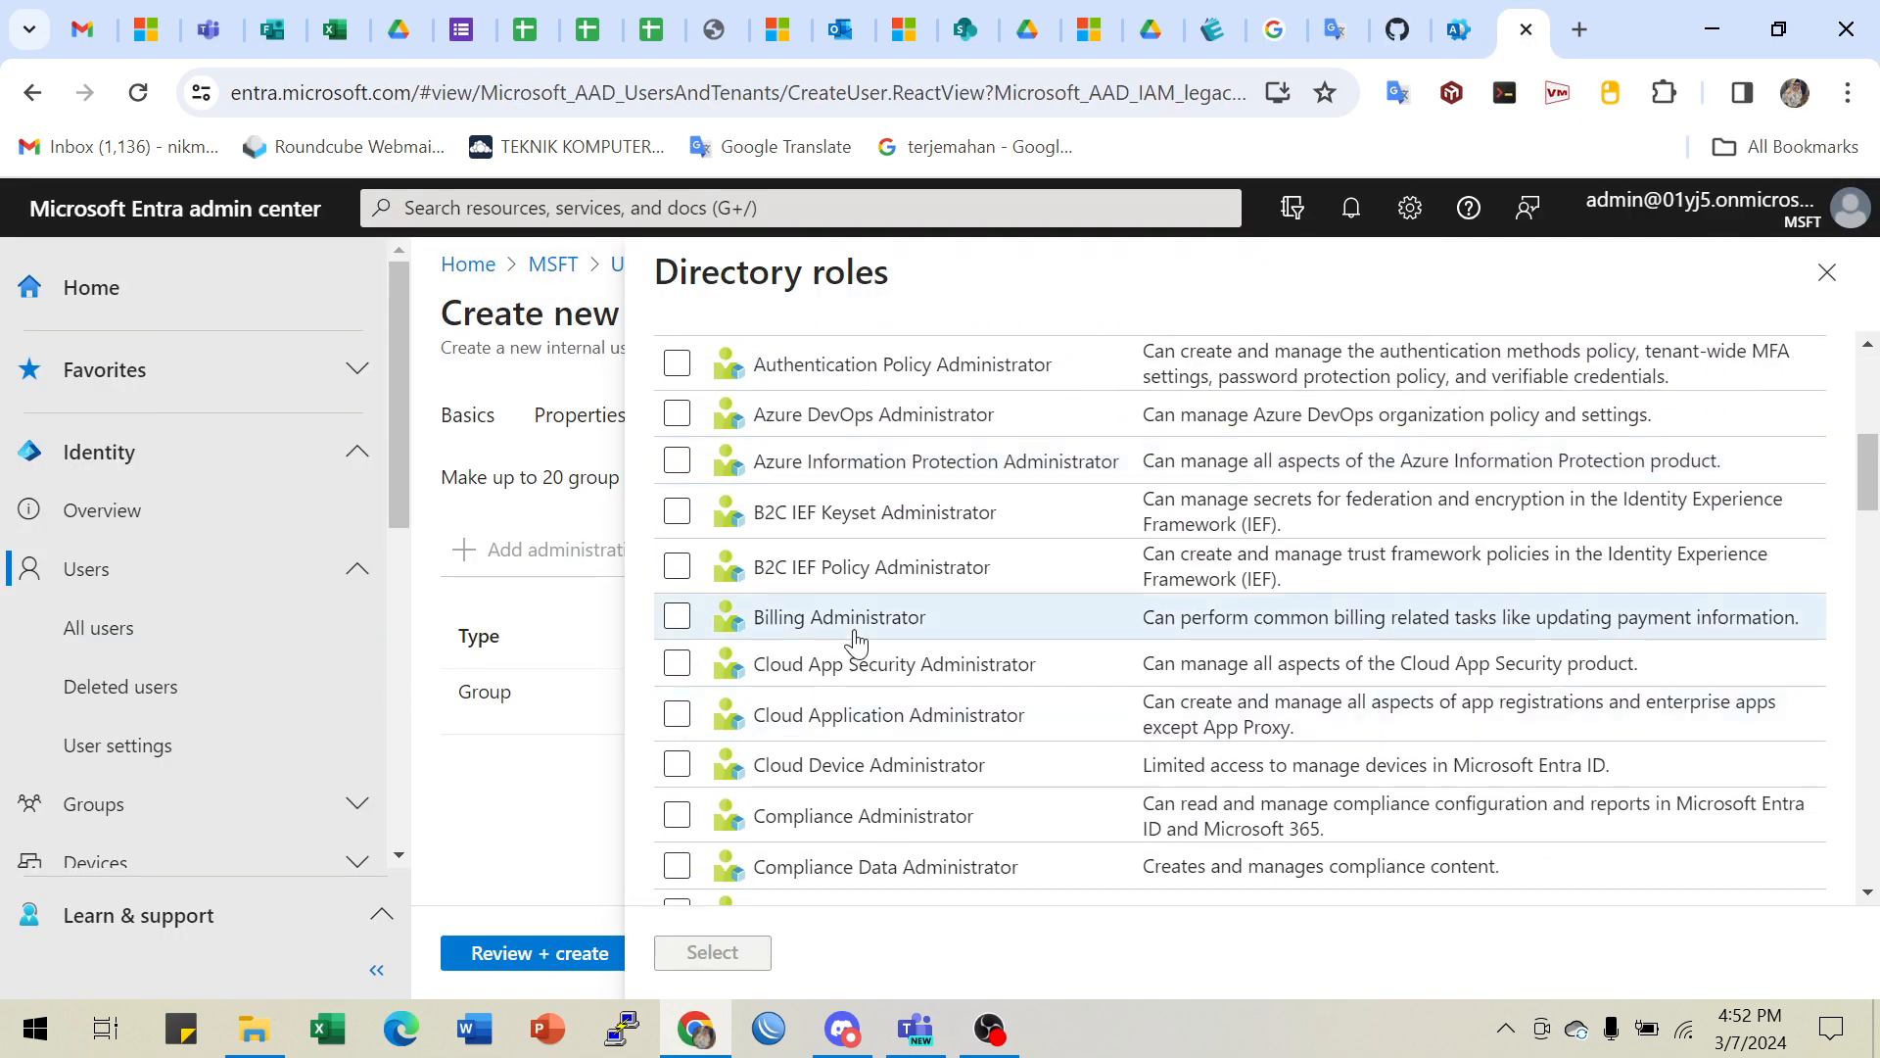
scroll(872, 720, down, 10)
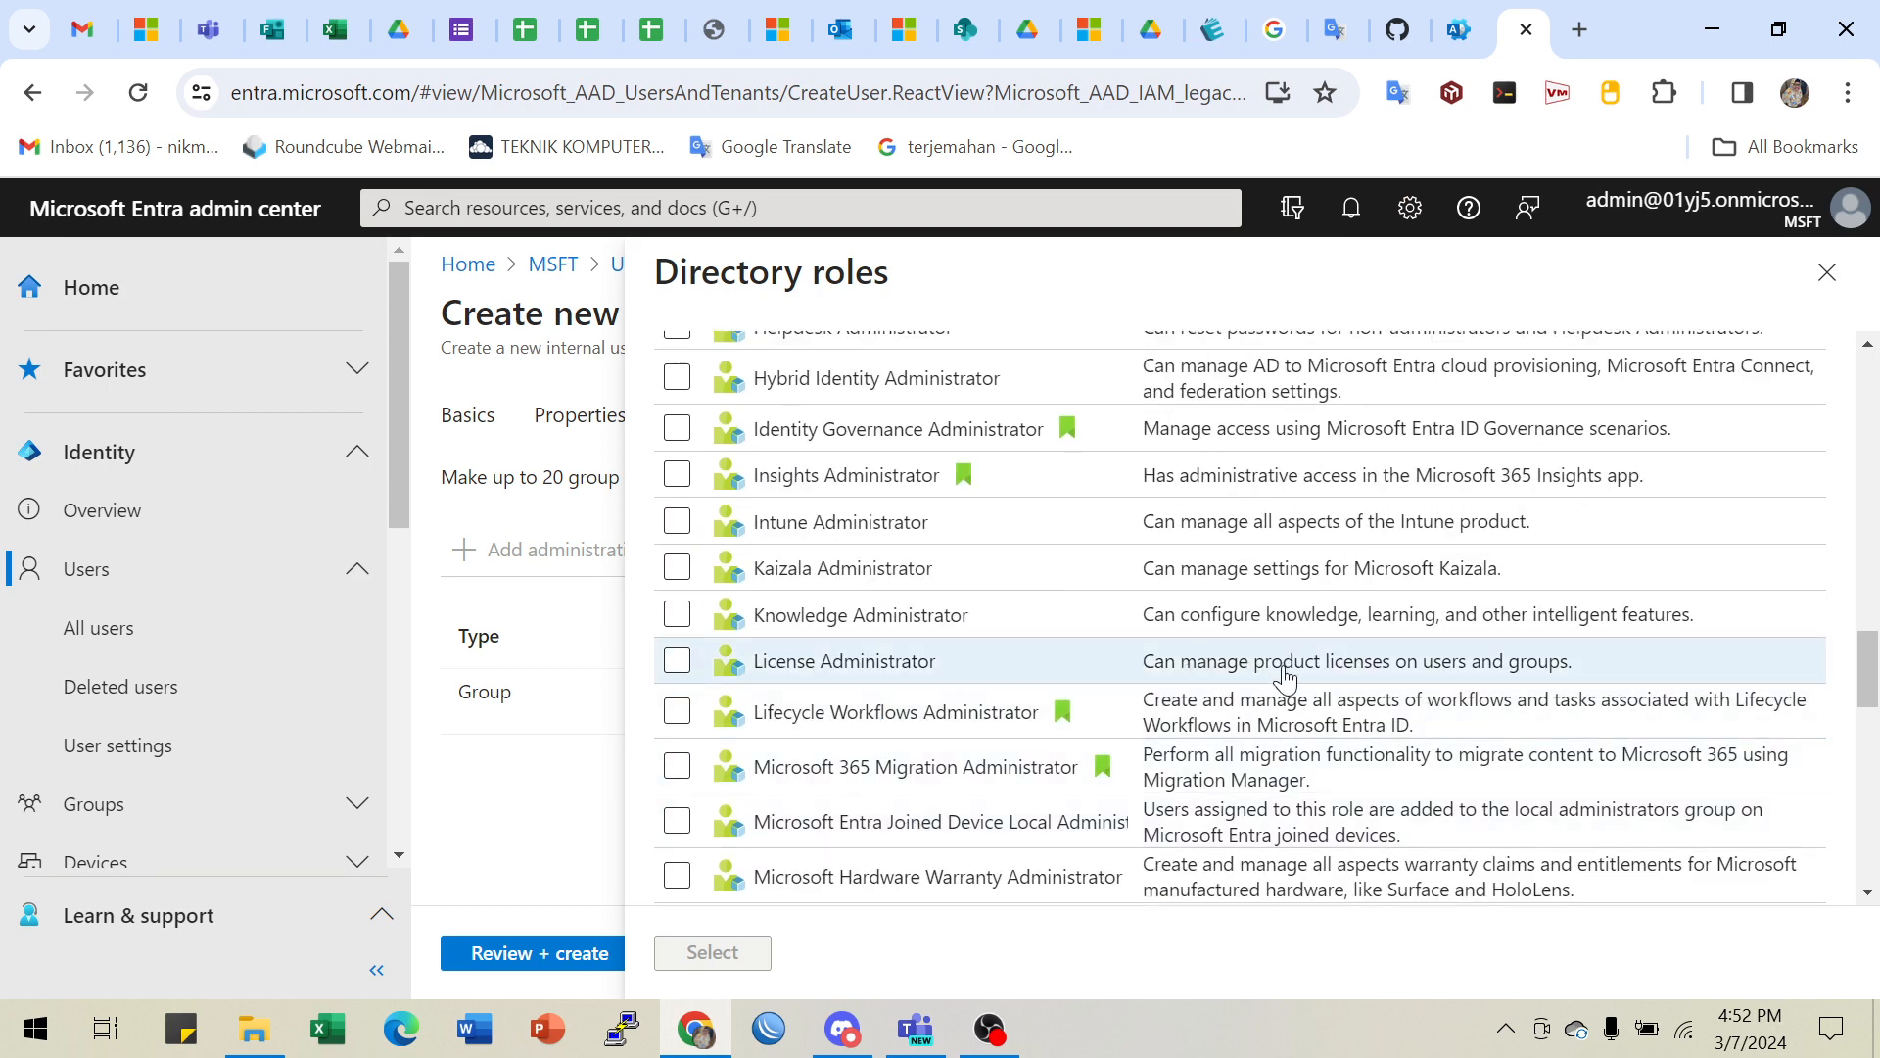
scroll(1163, 753, up, 5)
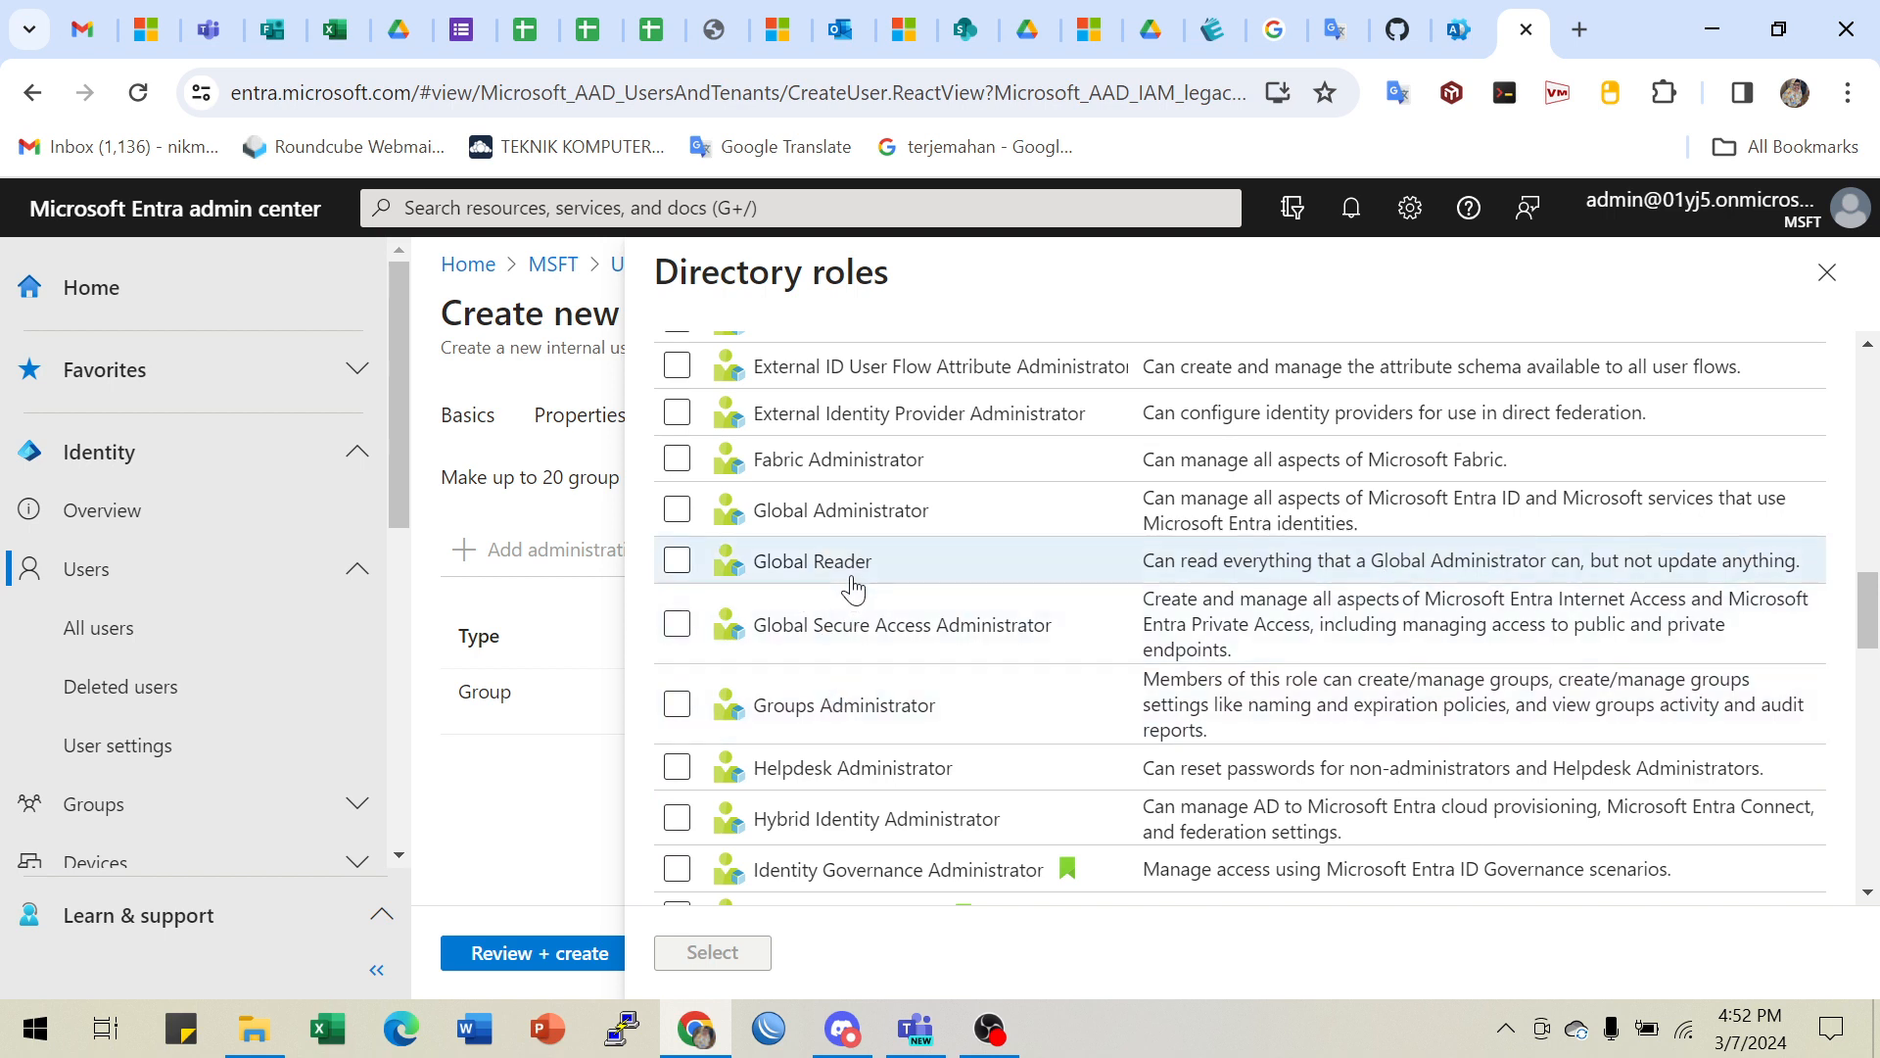
scroll(1238, 669, down, 4)
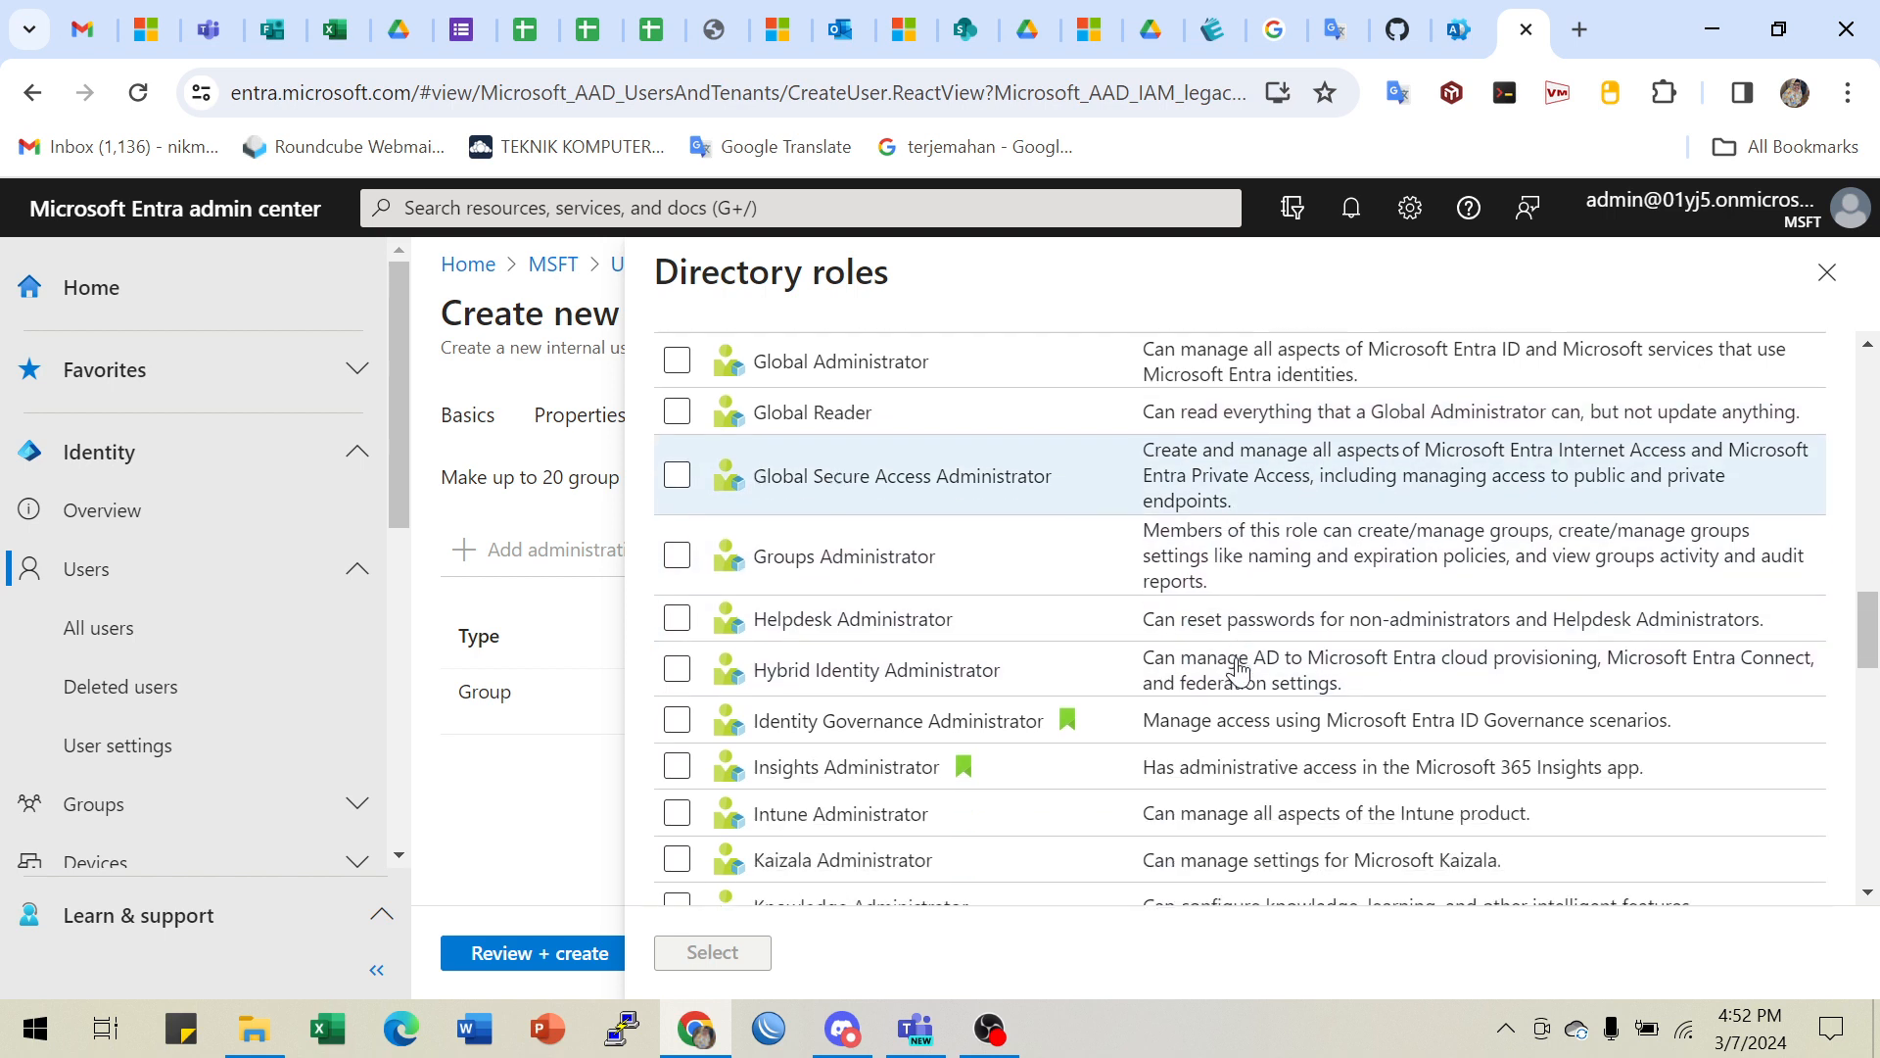
click(1827, 272)
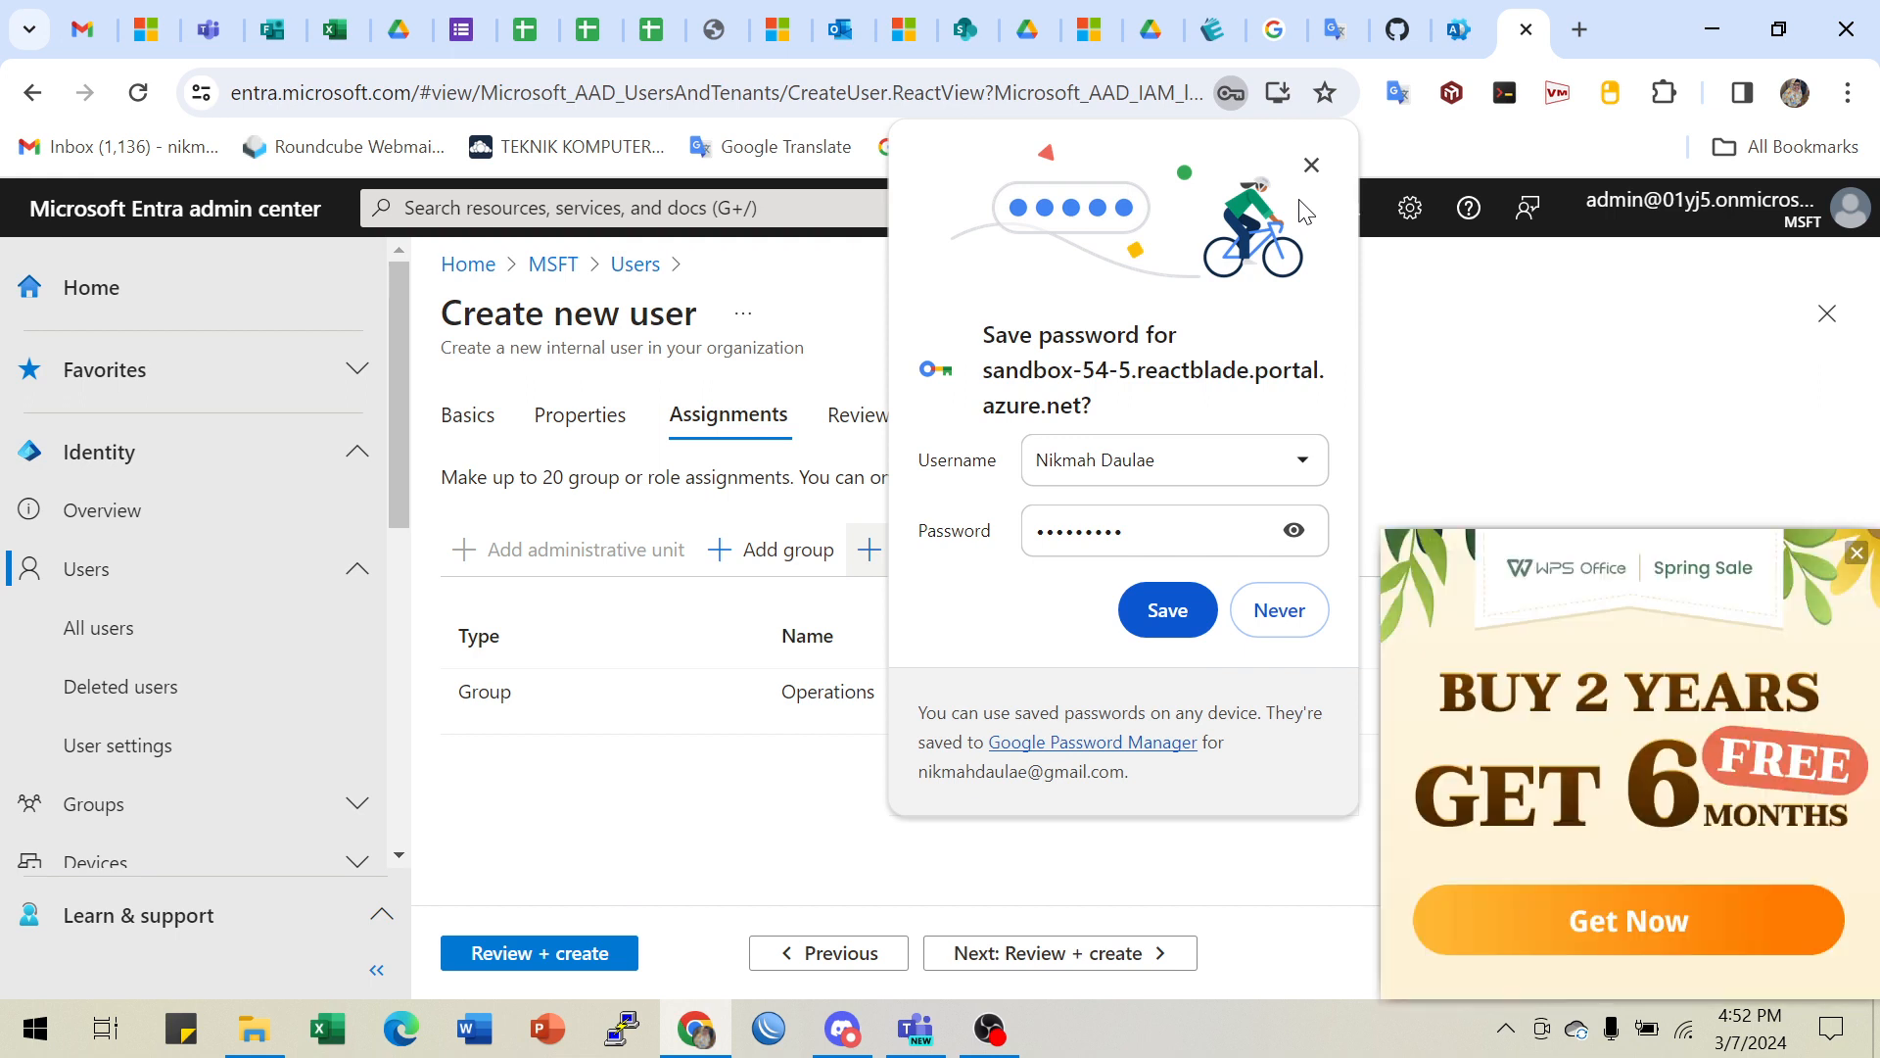
- Dismiss the ad, save the new user's password in Chrome, and return to the lab instructions
click(1857, 552)
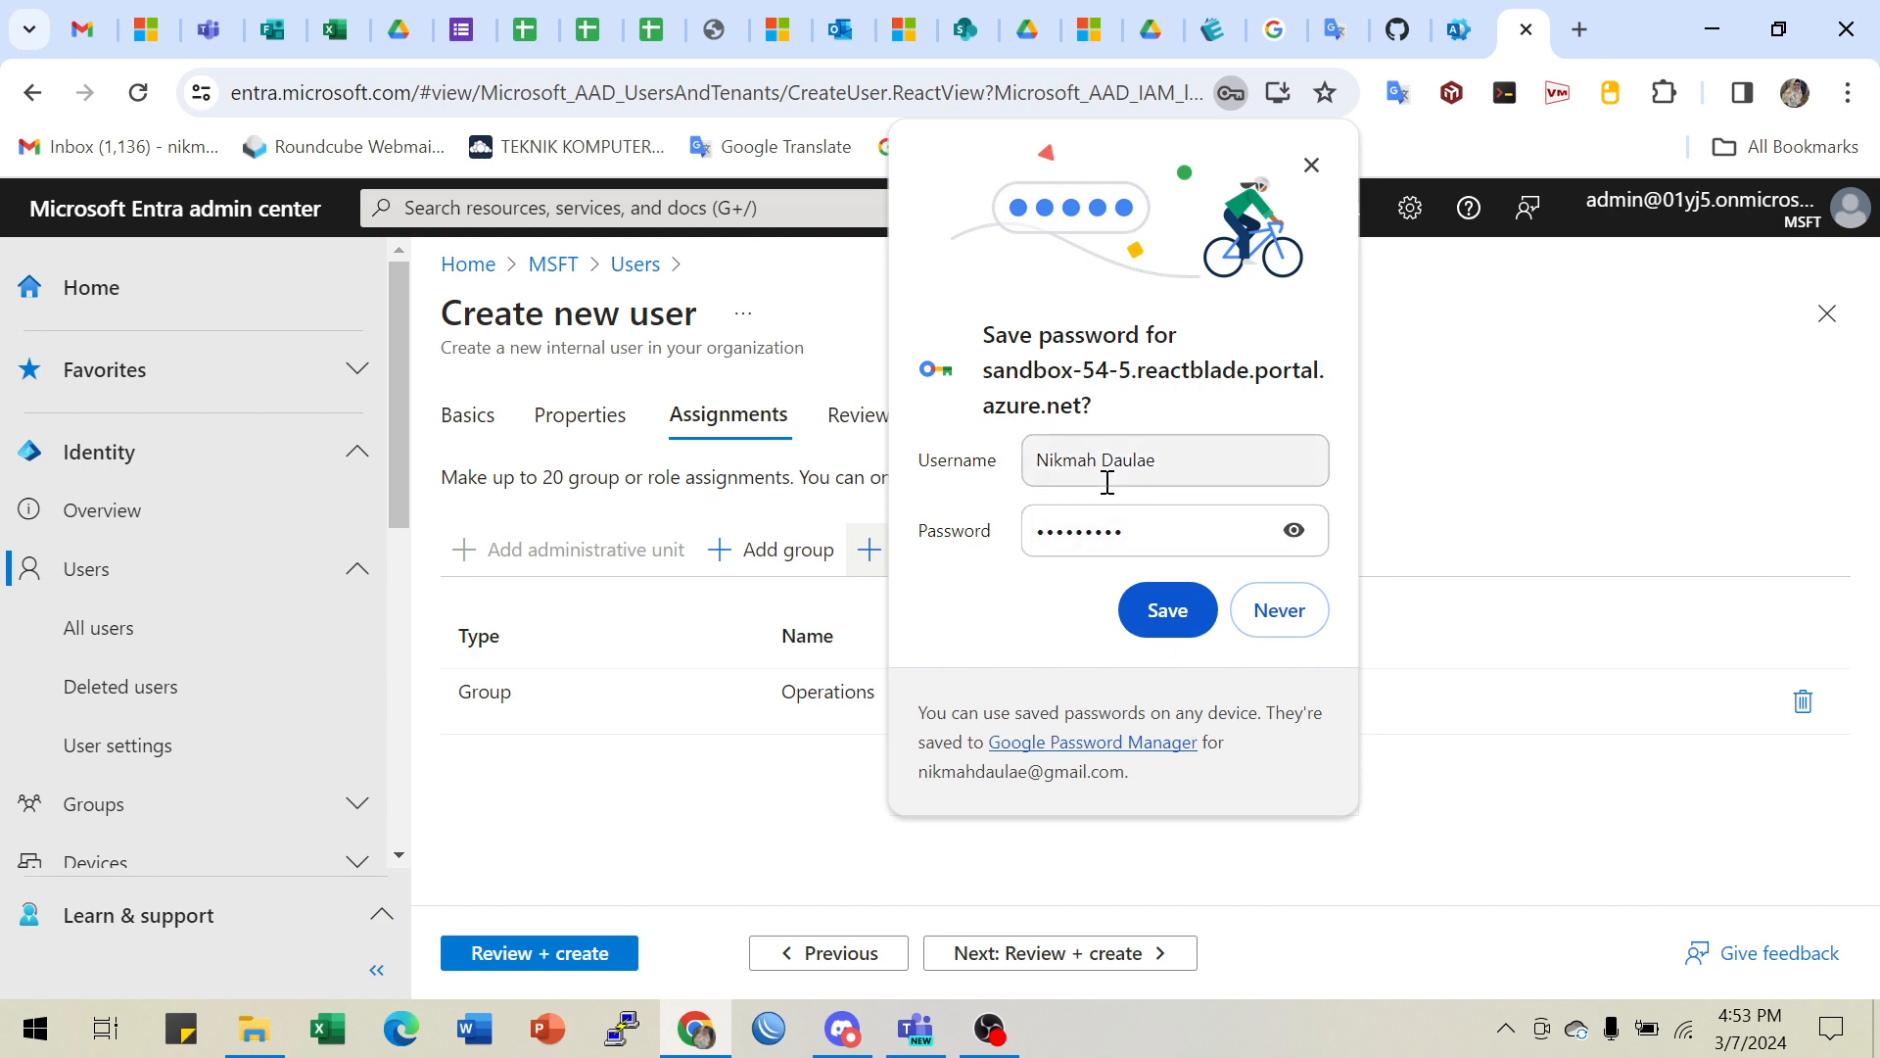
click(1161, 615)
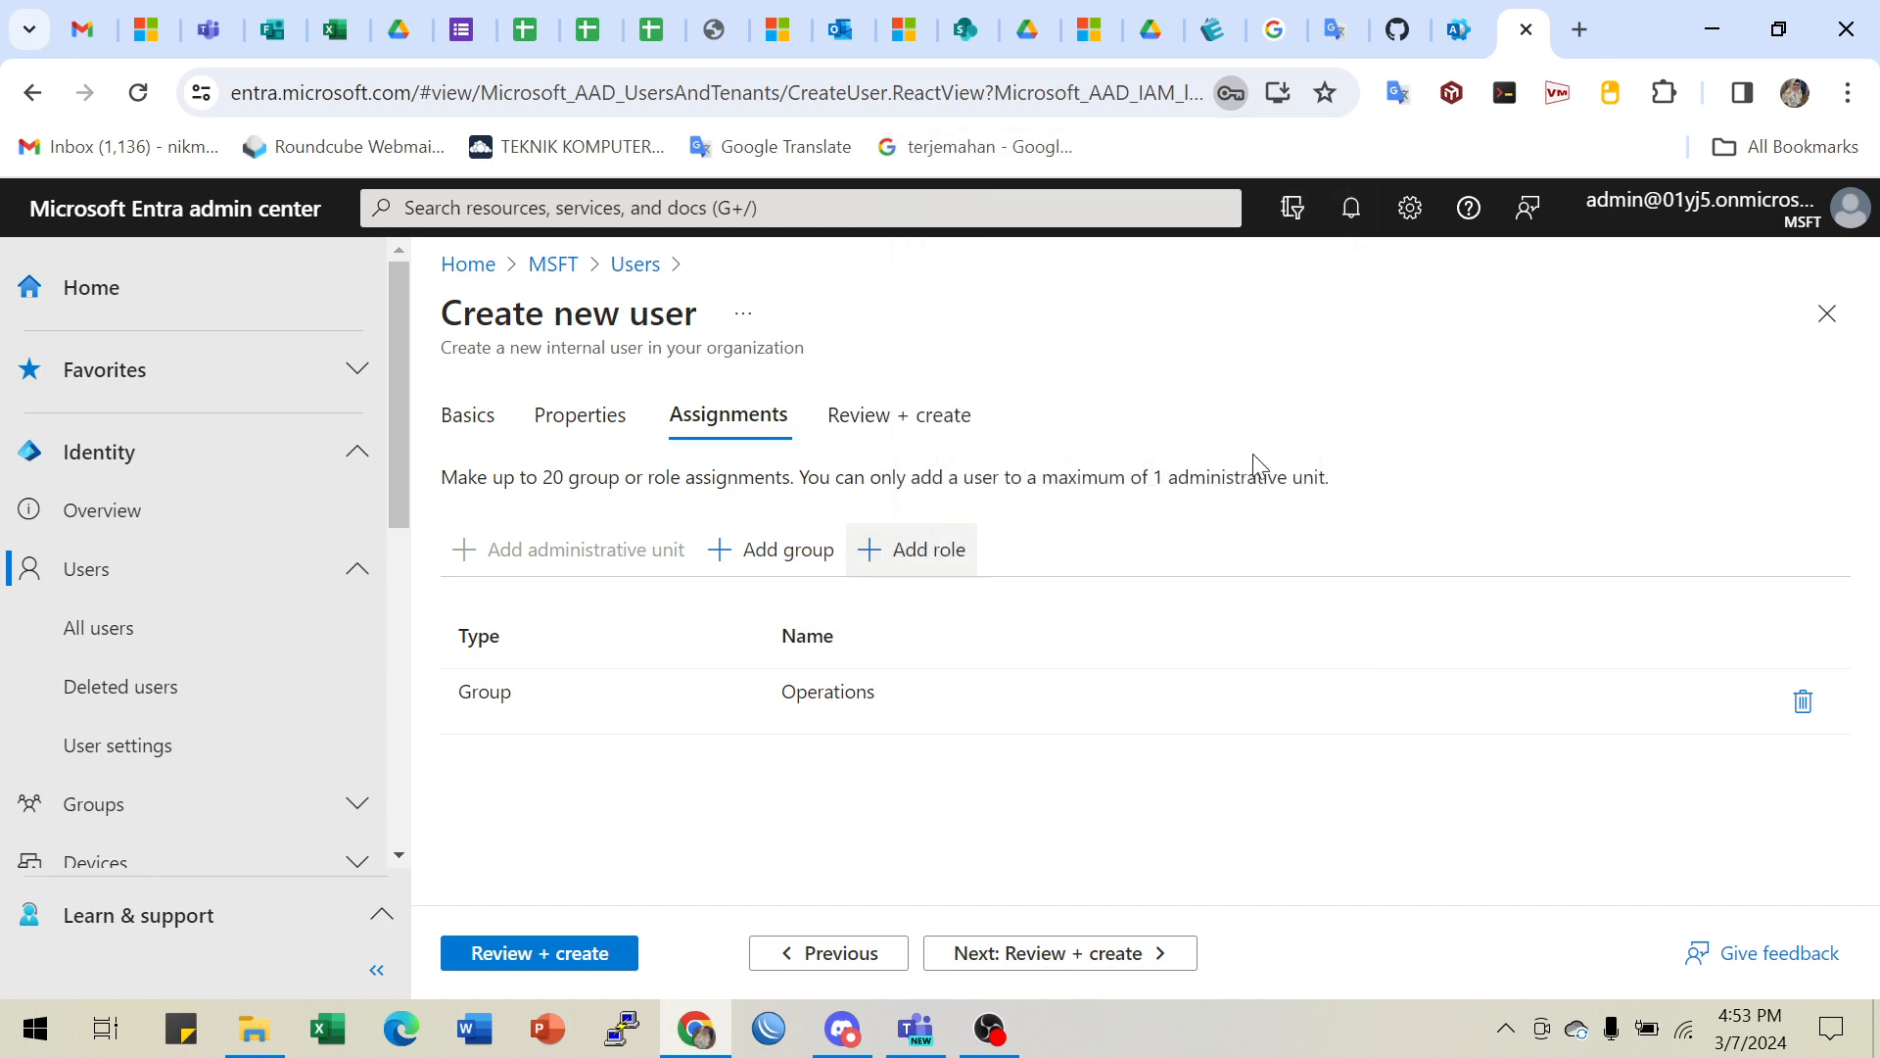
click(1457, 34)
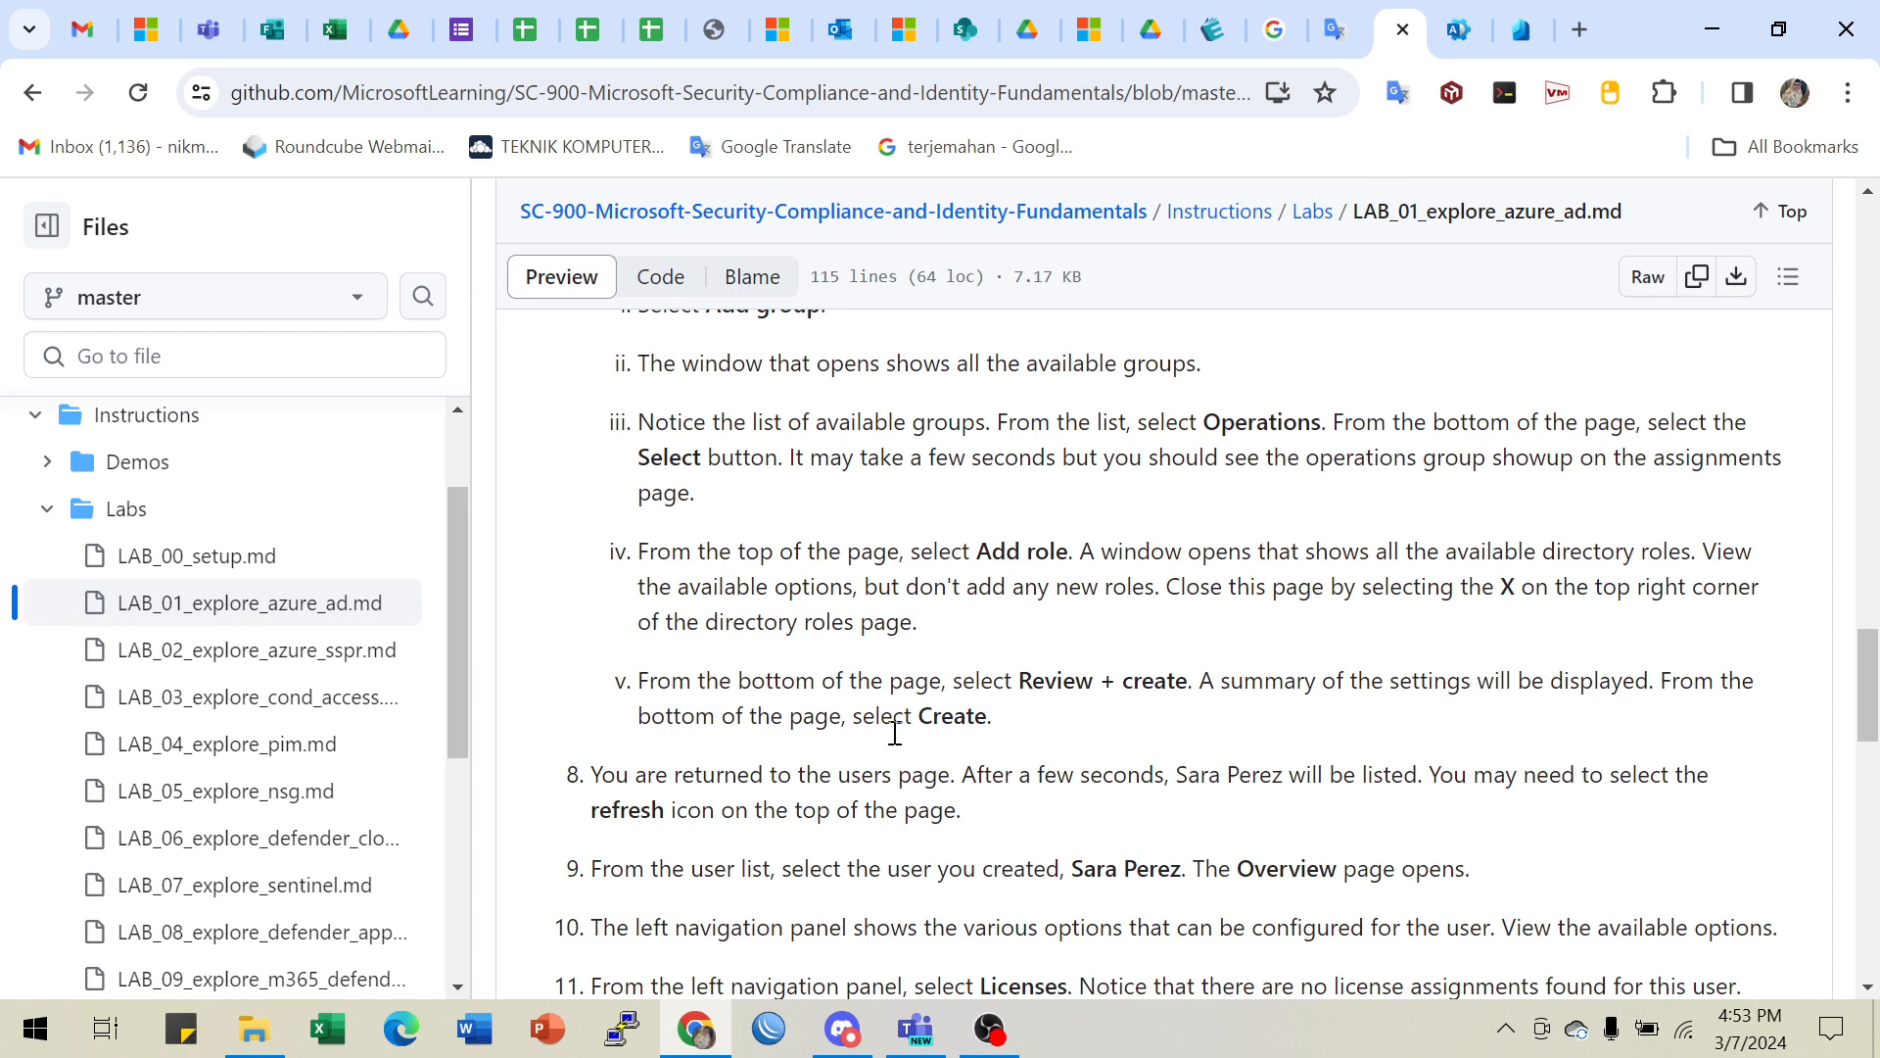
- Read the lab instructions down to step 11, then return to the Entra Assignments step
scroll(882, 750, down, 1)
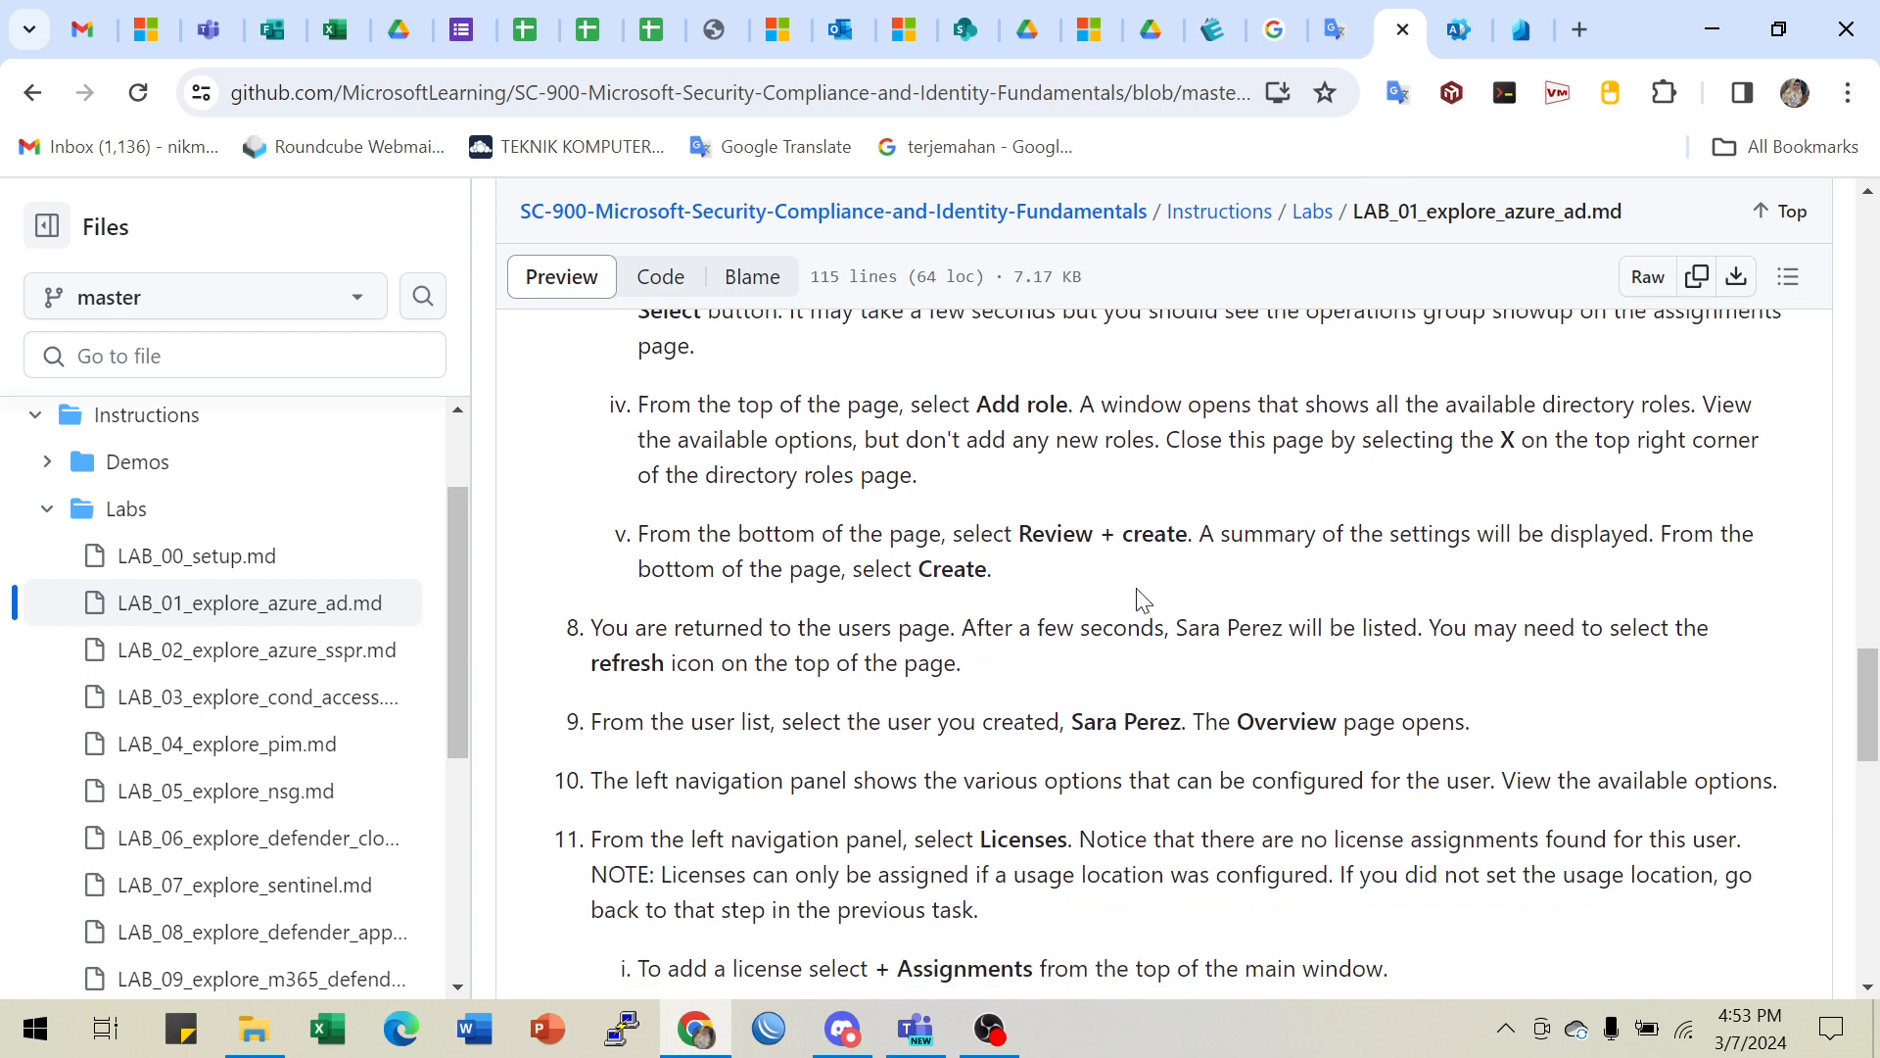
click(1521, 29)
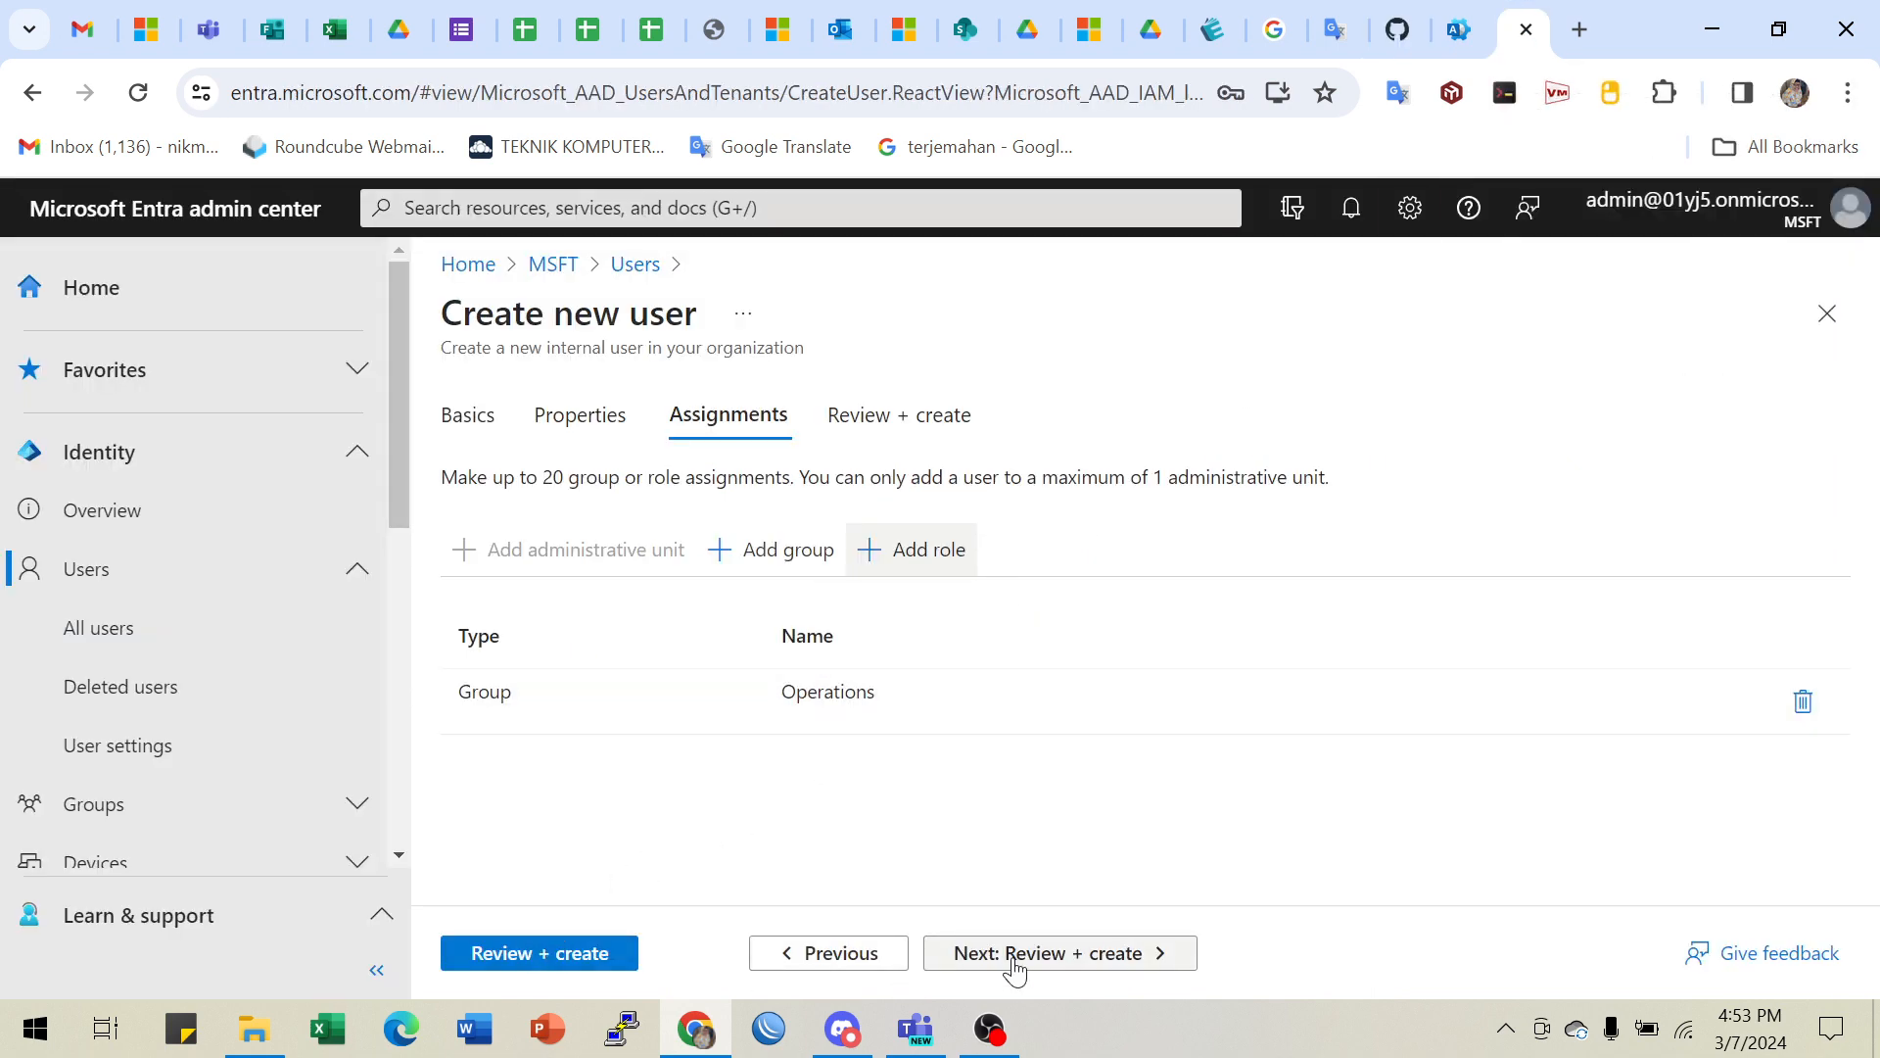
- Open the Review + create summary showing Member user, usage location Indonesia, account enabled
click(520, 954)
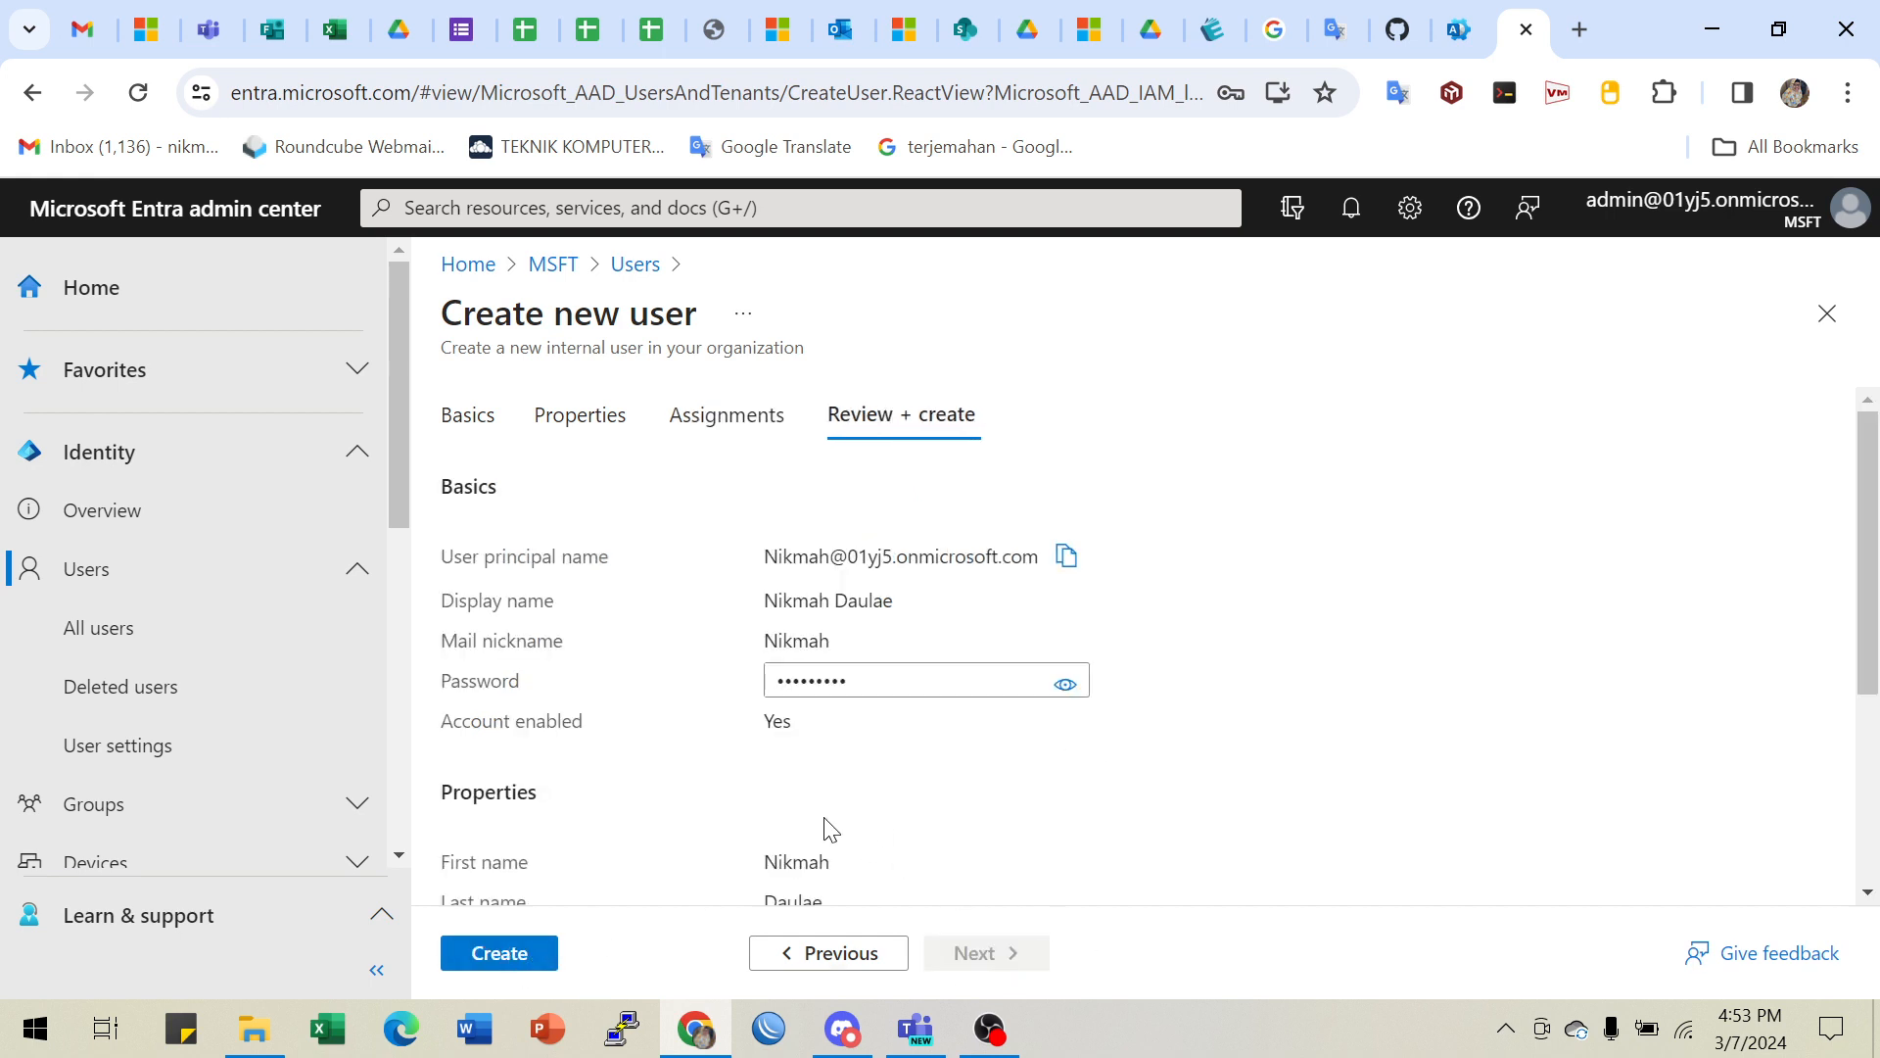
scroll(619, 658, down, 3)
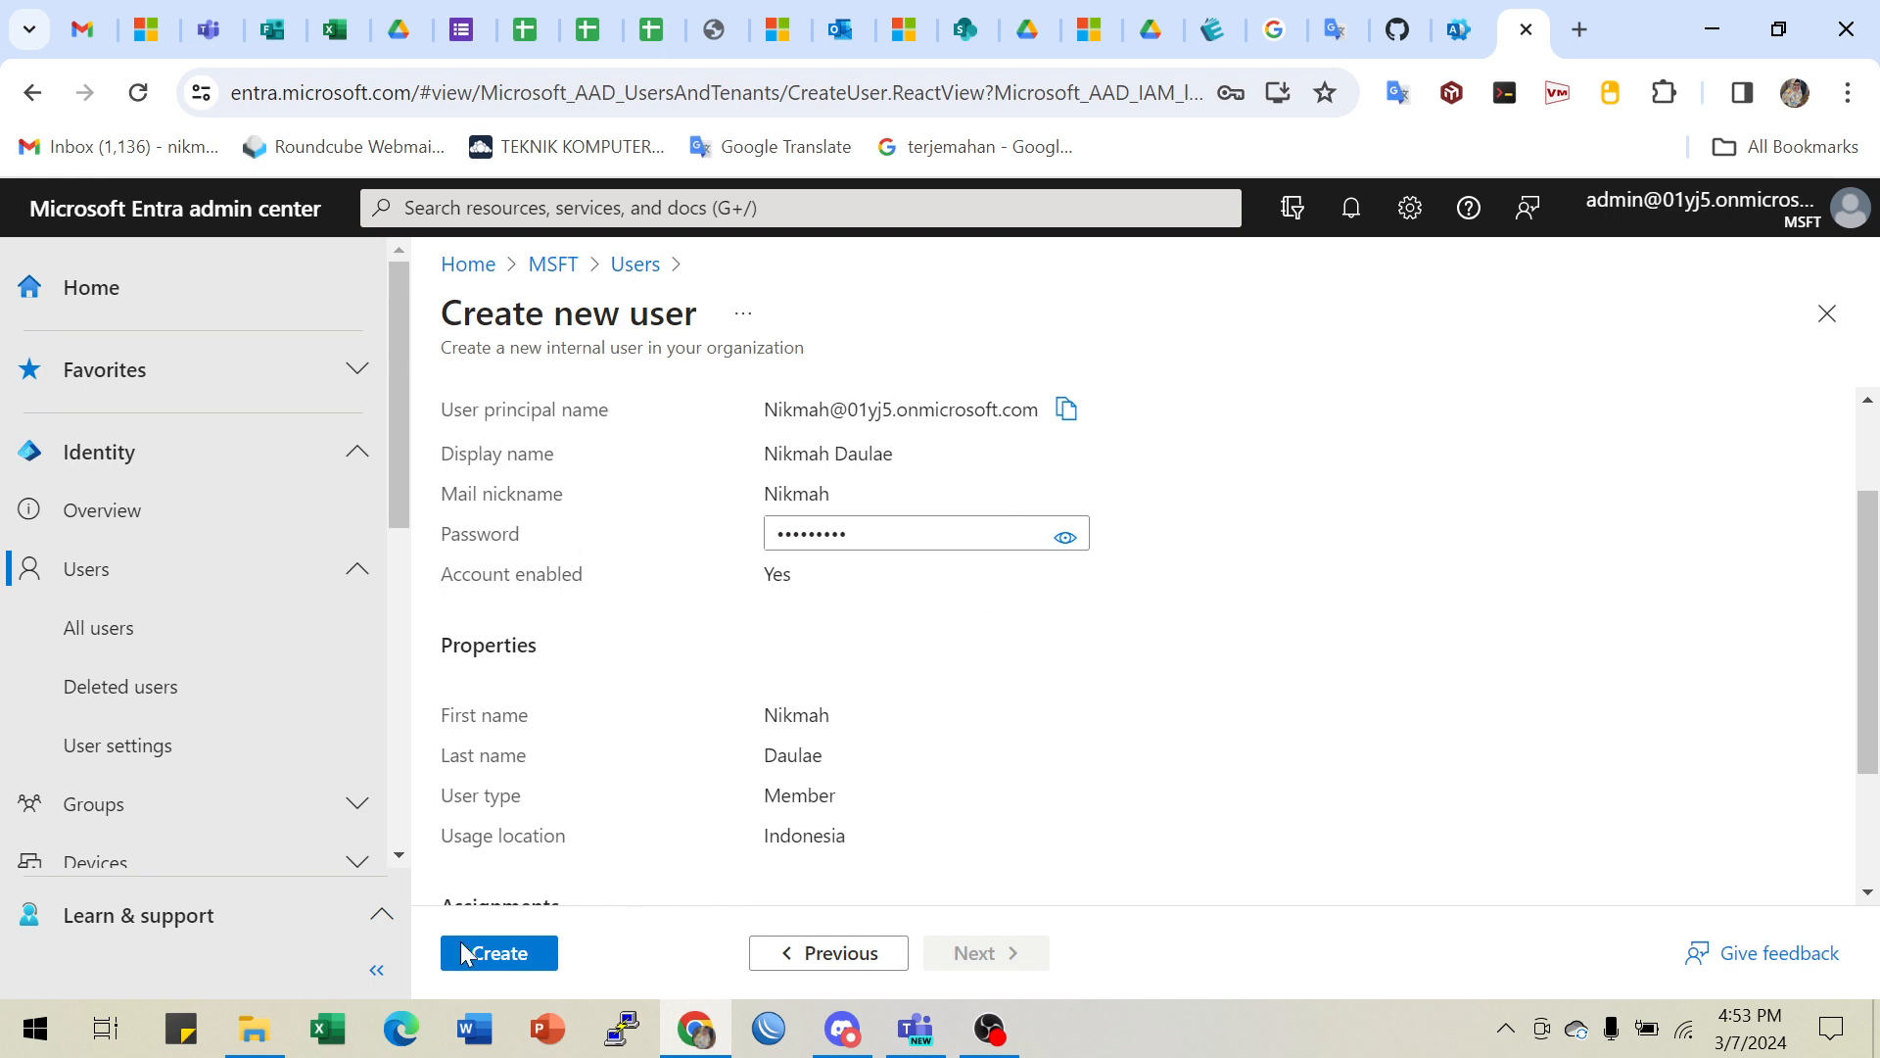
click(41, 1026)
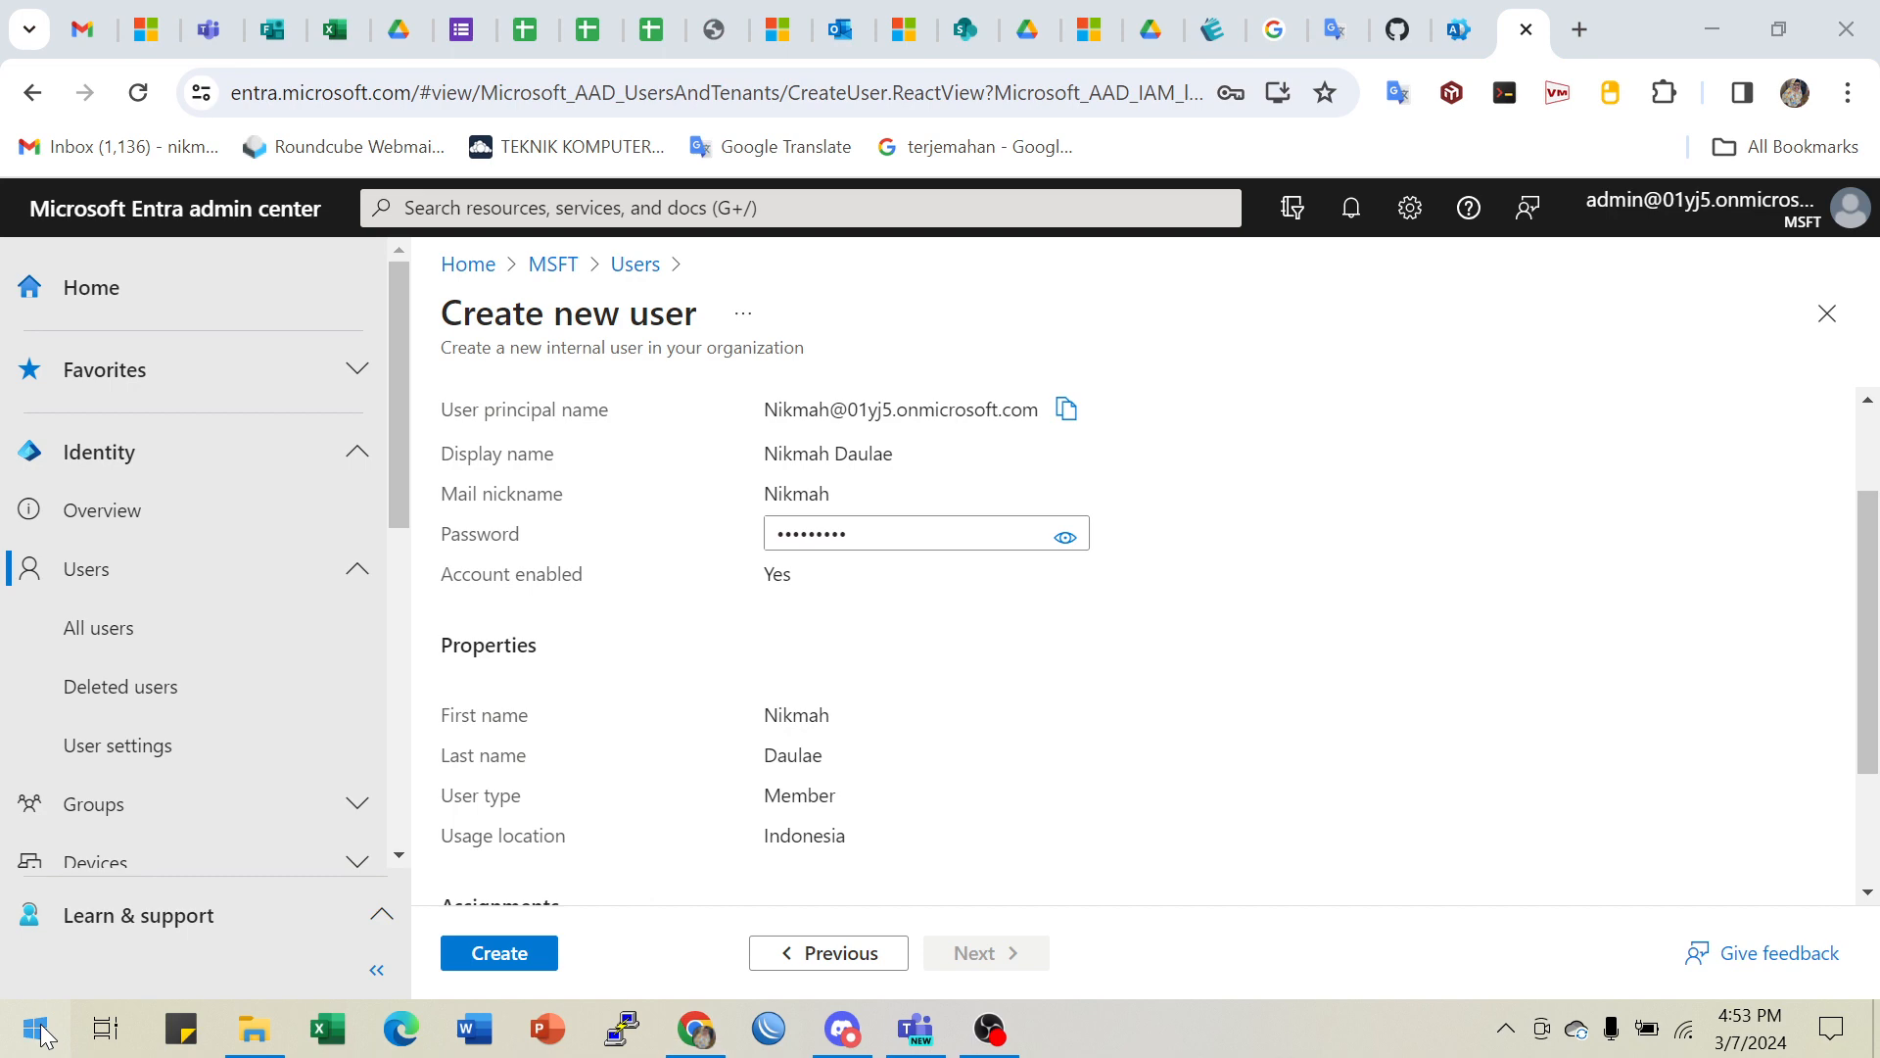
- Paste the new user's principal name into a new Notepad note under a 'user :' label, then minimize it
text(not)
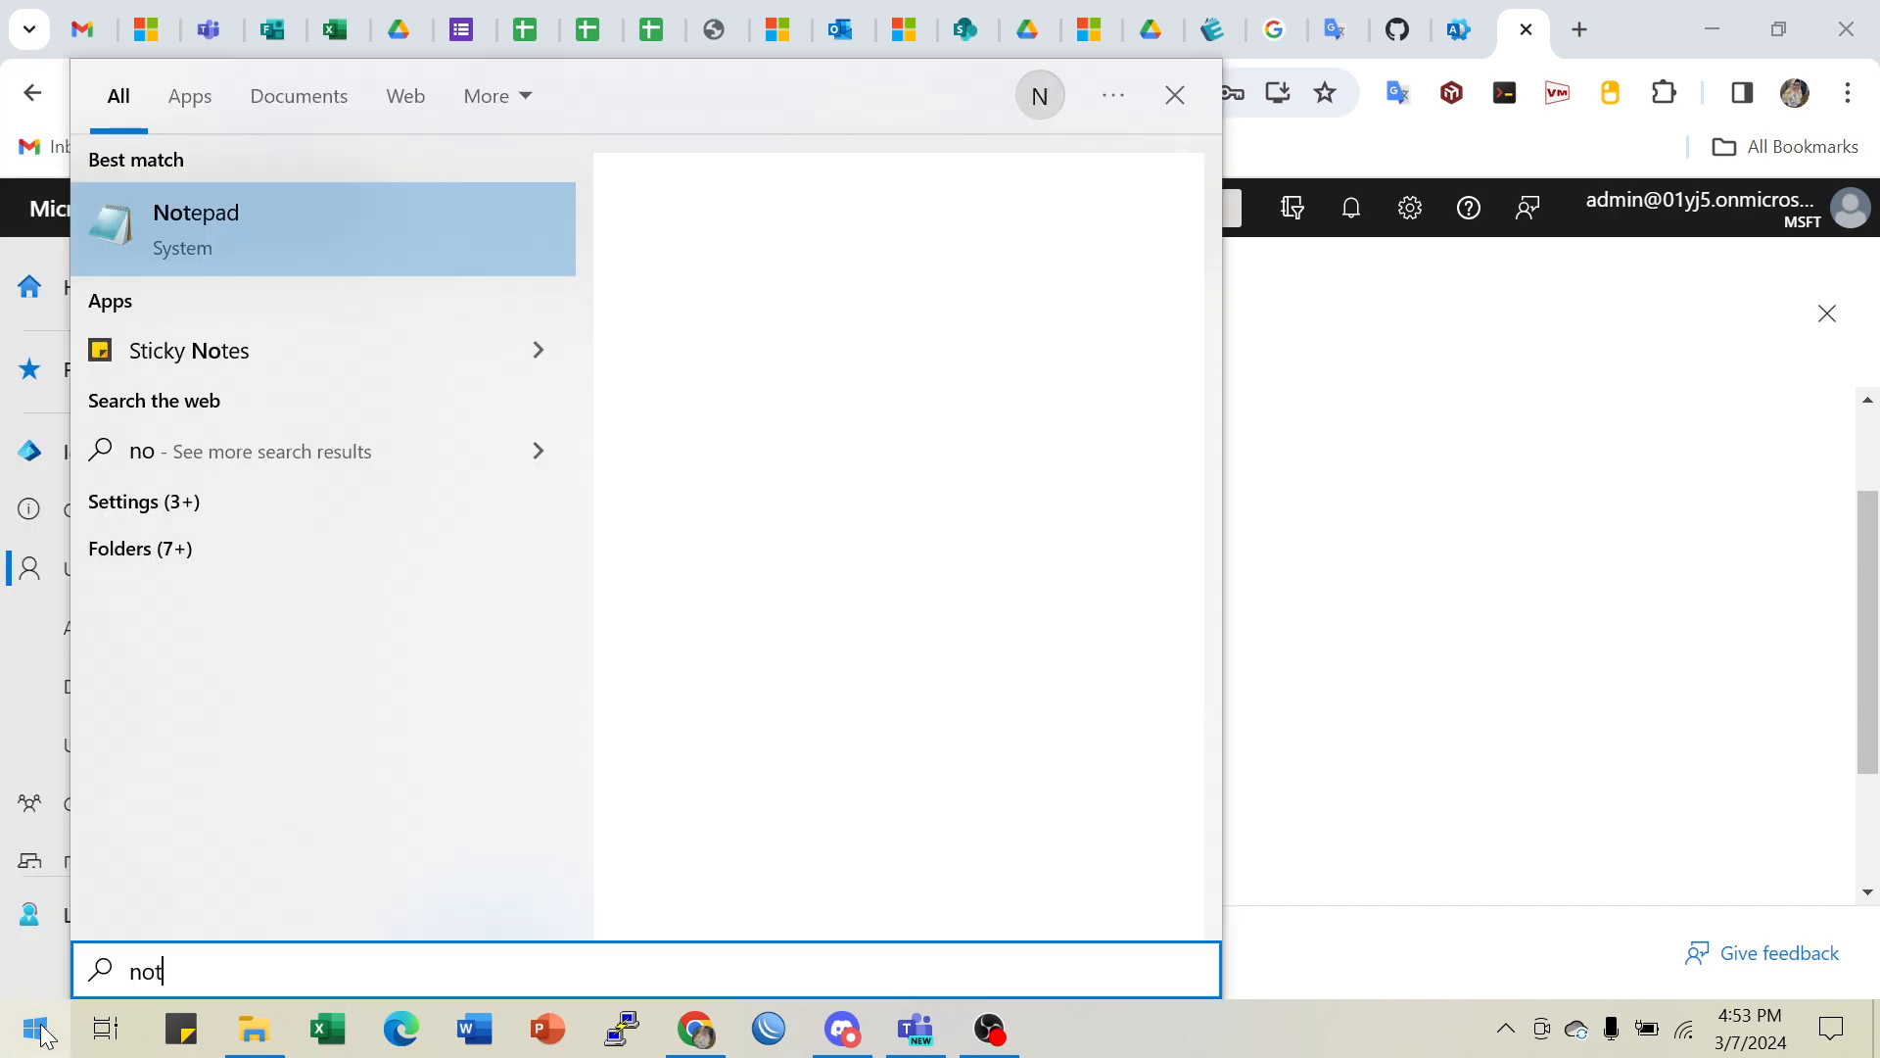
click(203, 237)
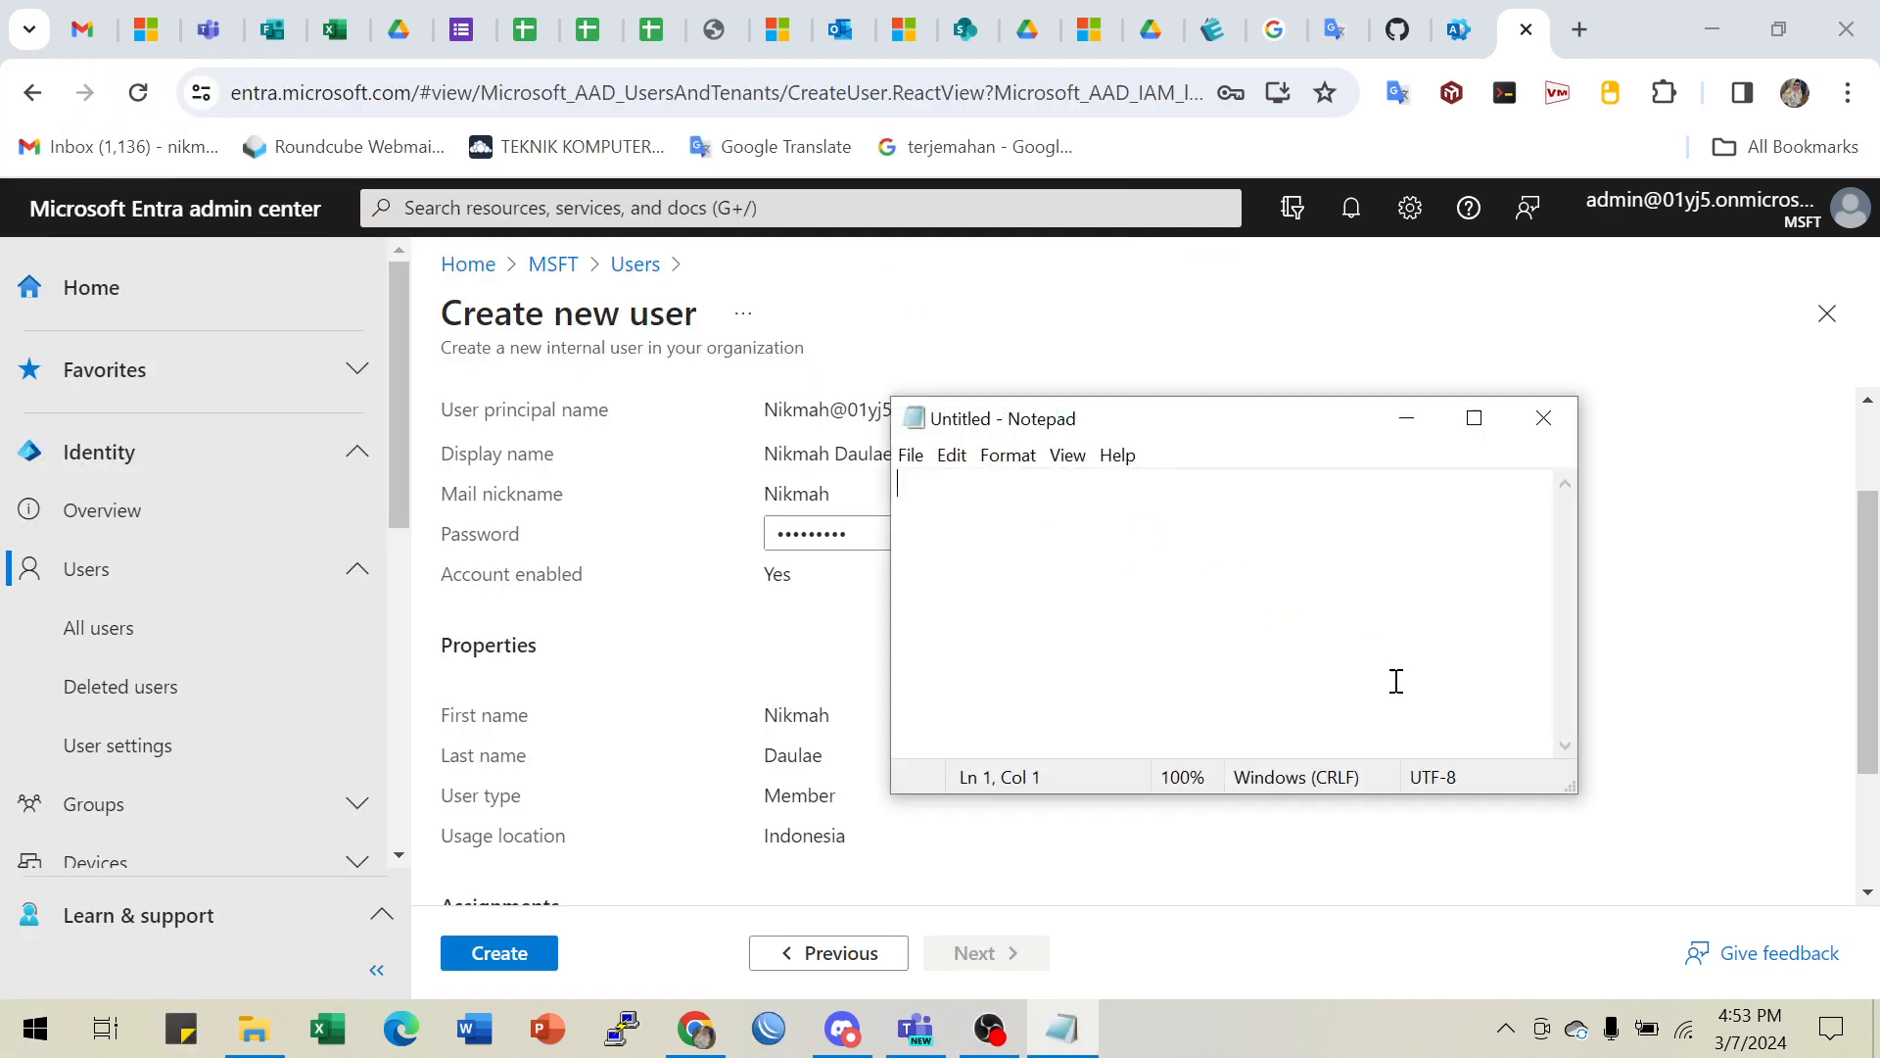
drag(1161, 423, 1512, 505)
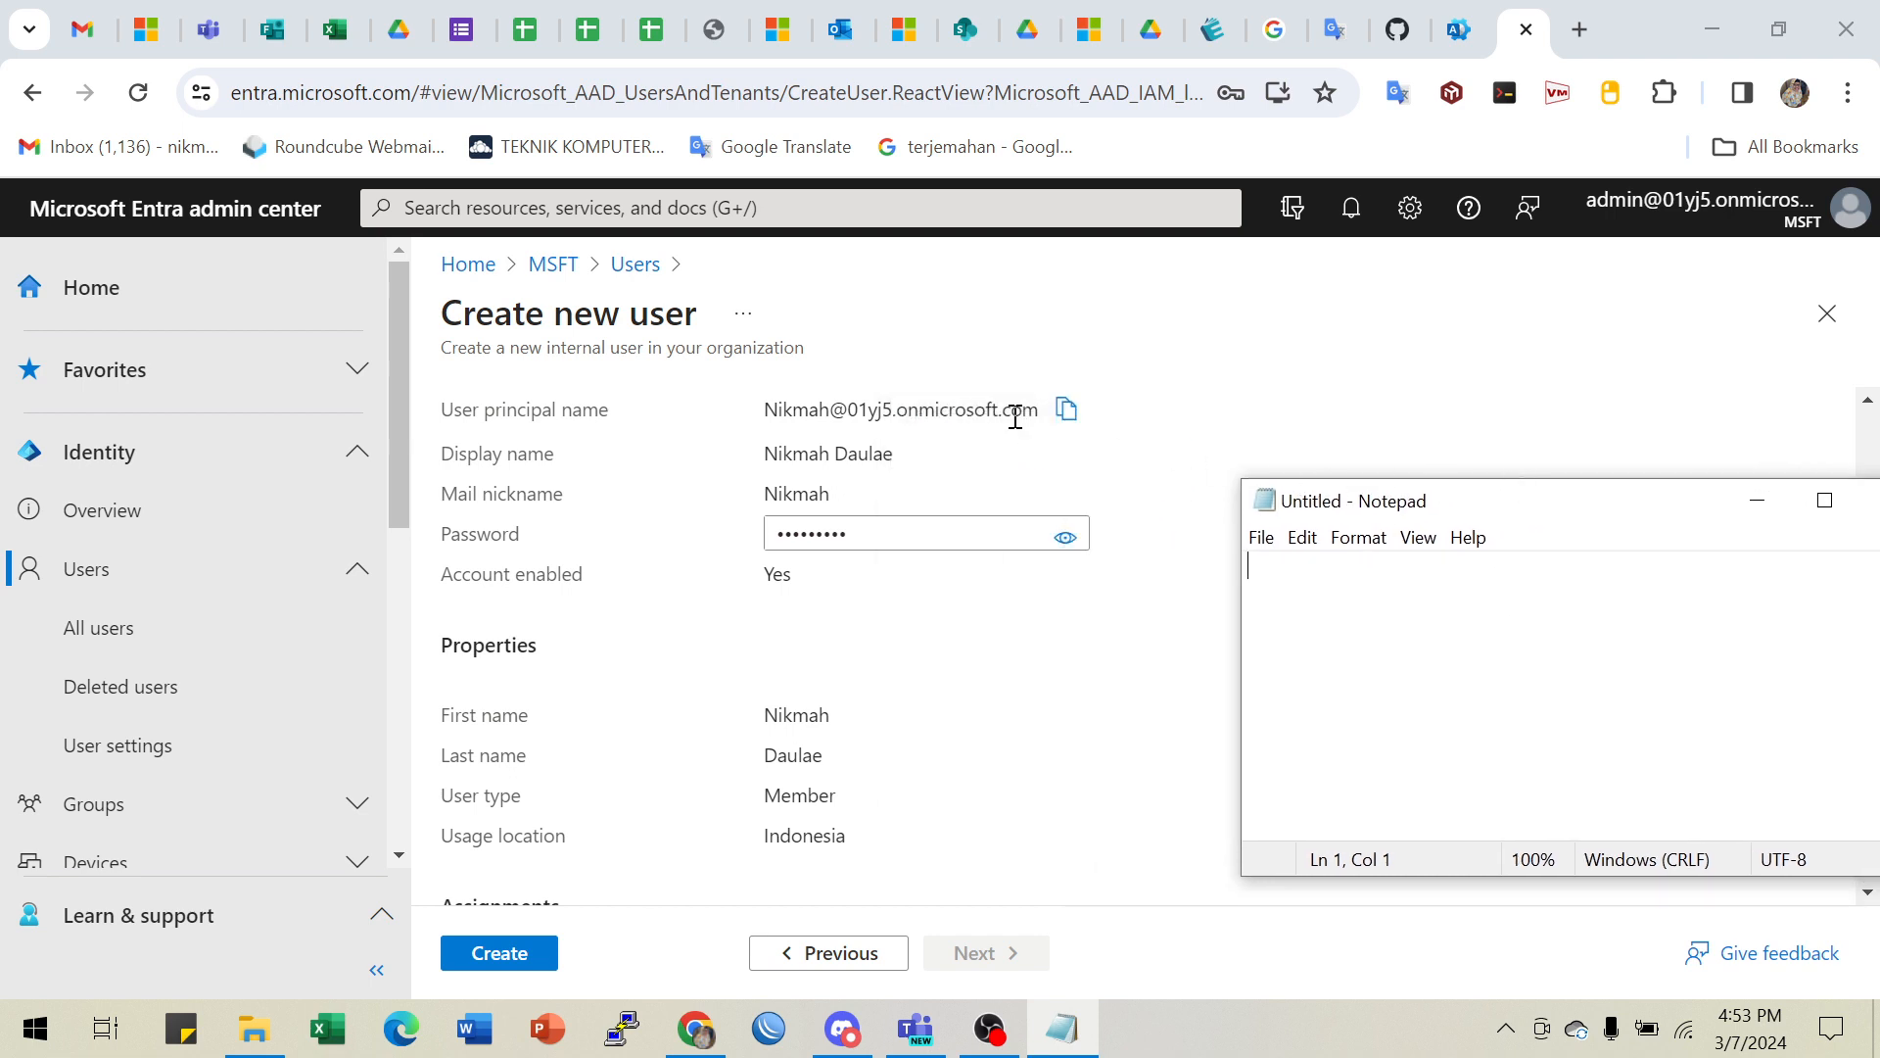
click(1066, 411)
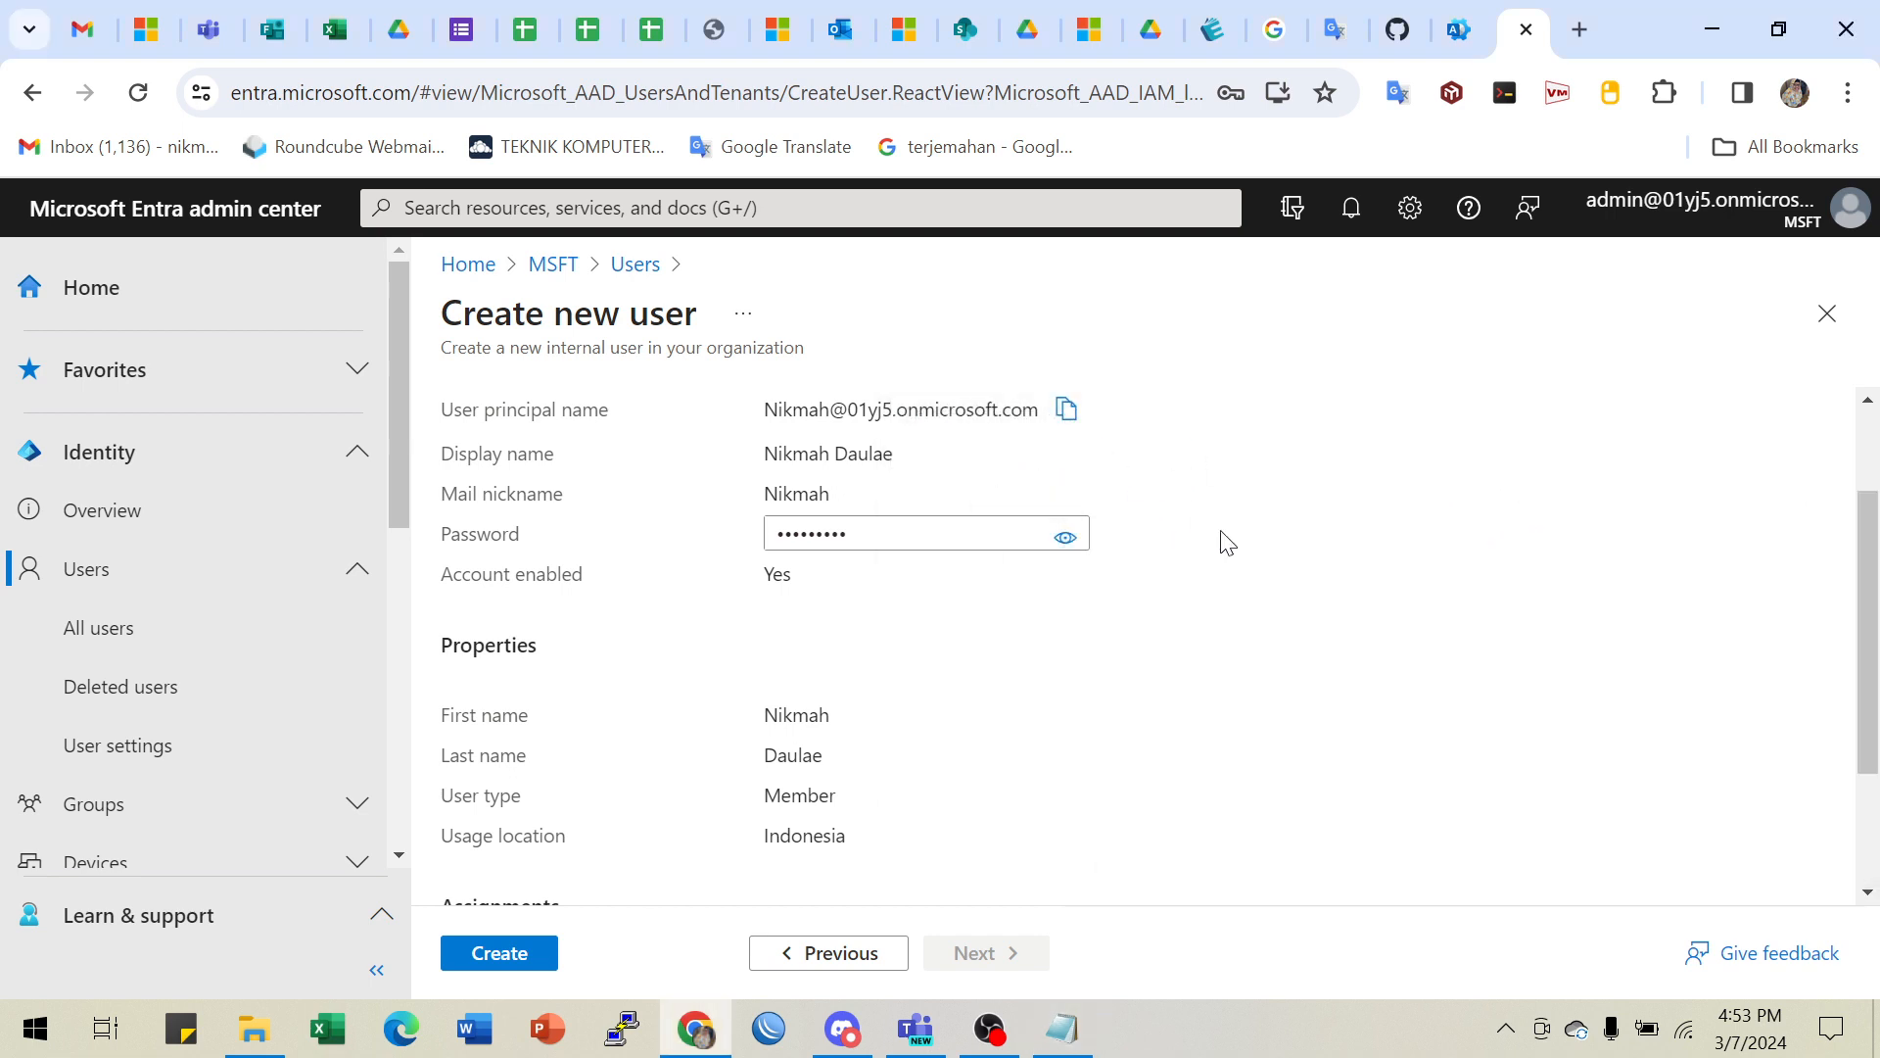
click(1063, 1028)
key(ctrl+v)
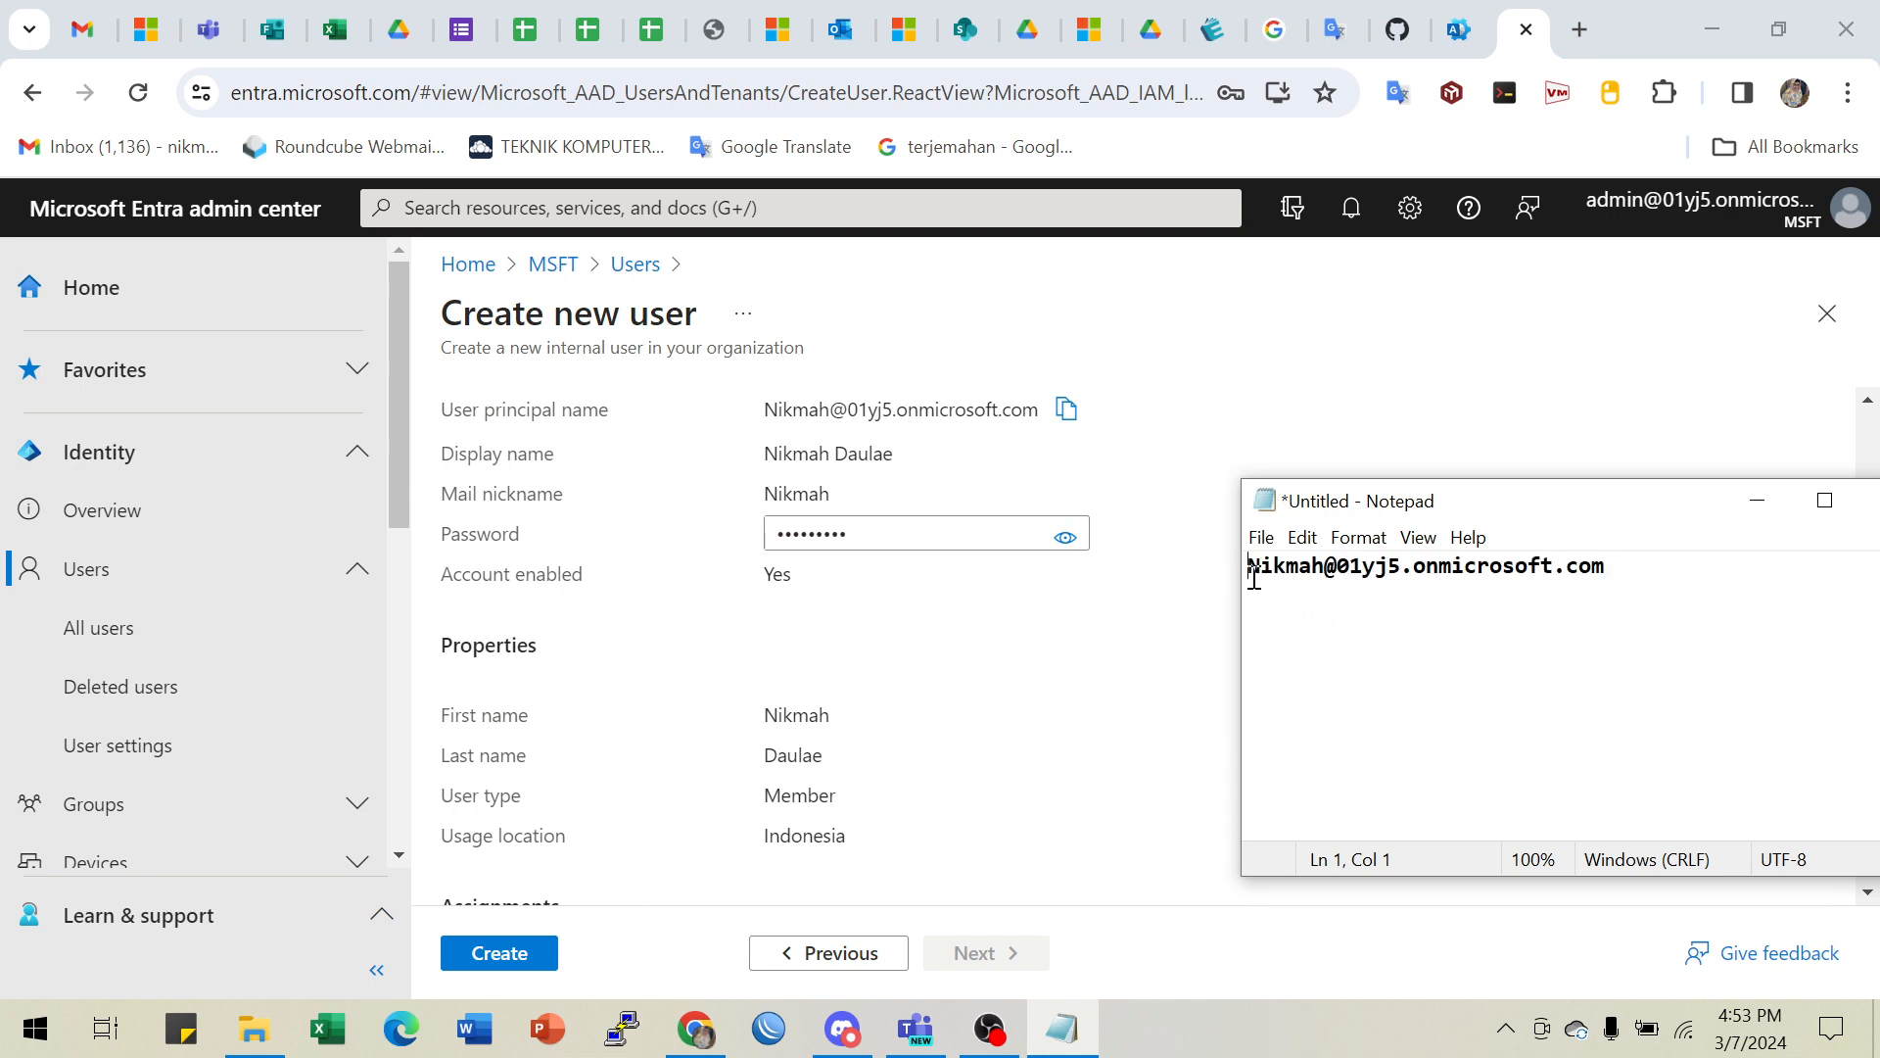
key(Return)
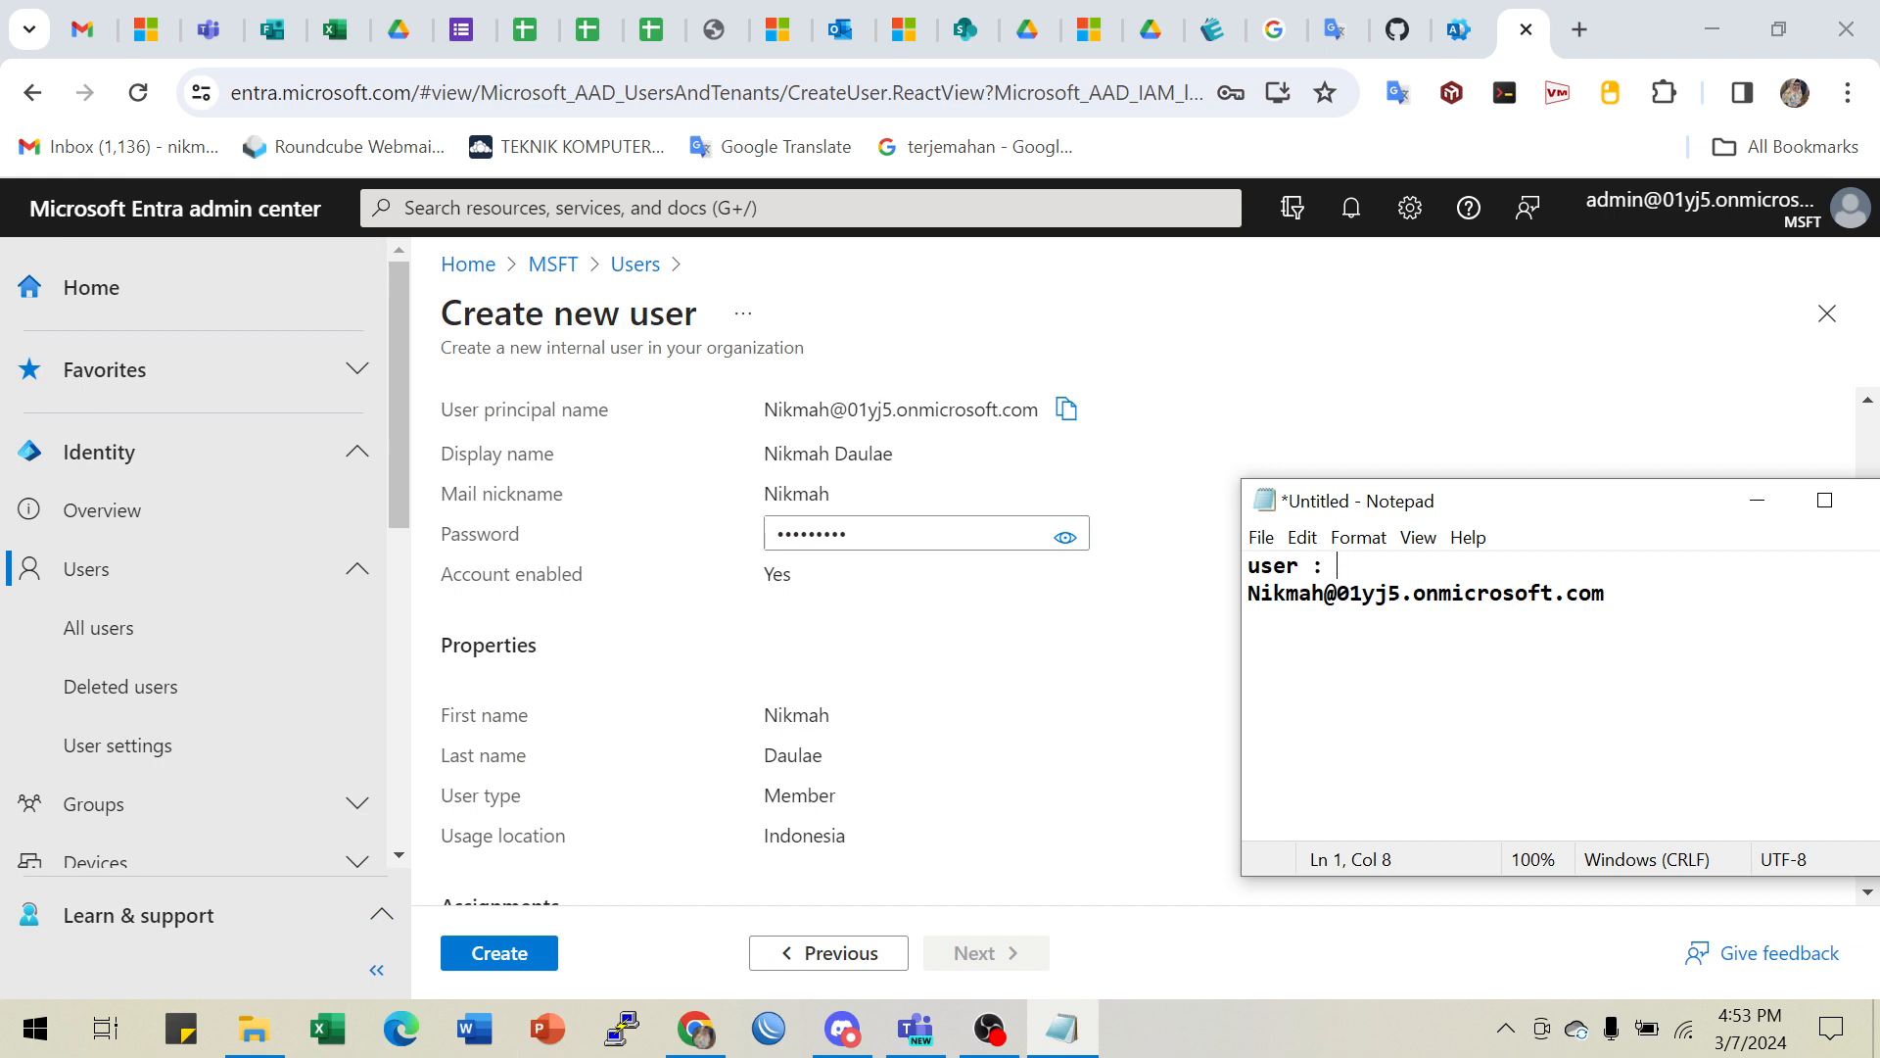
click(1760, 507)
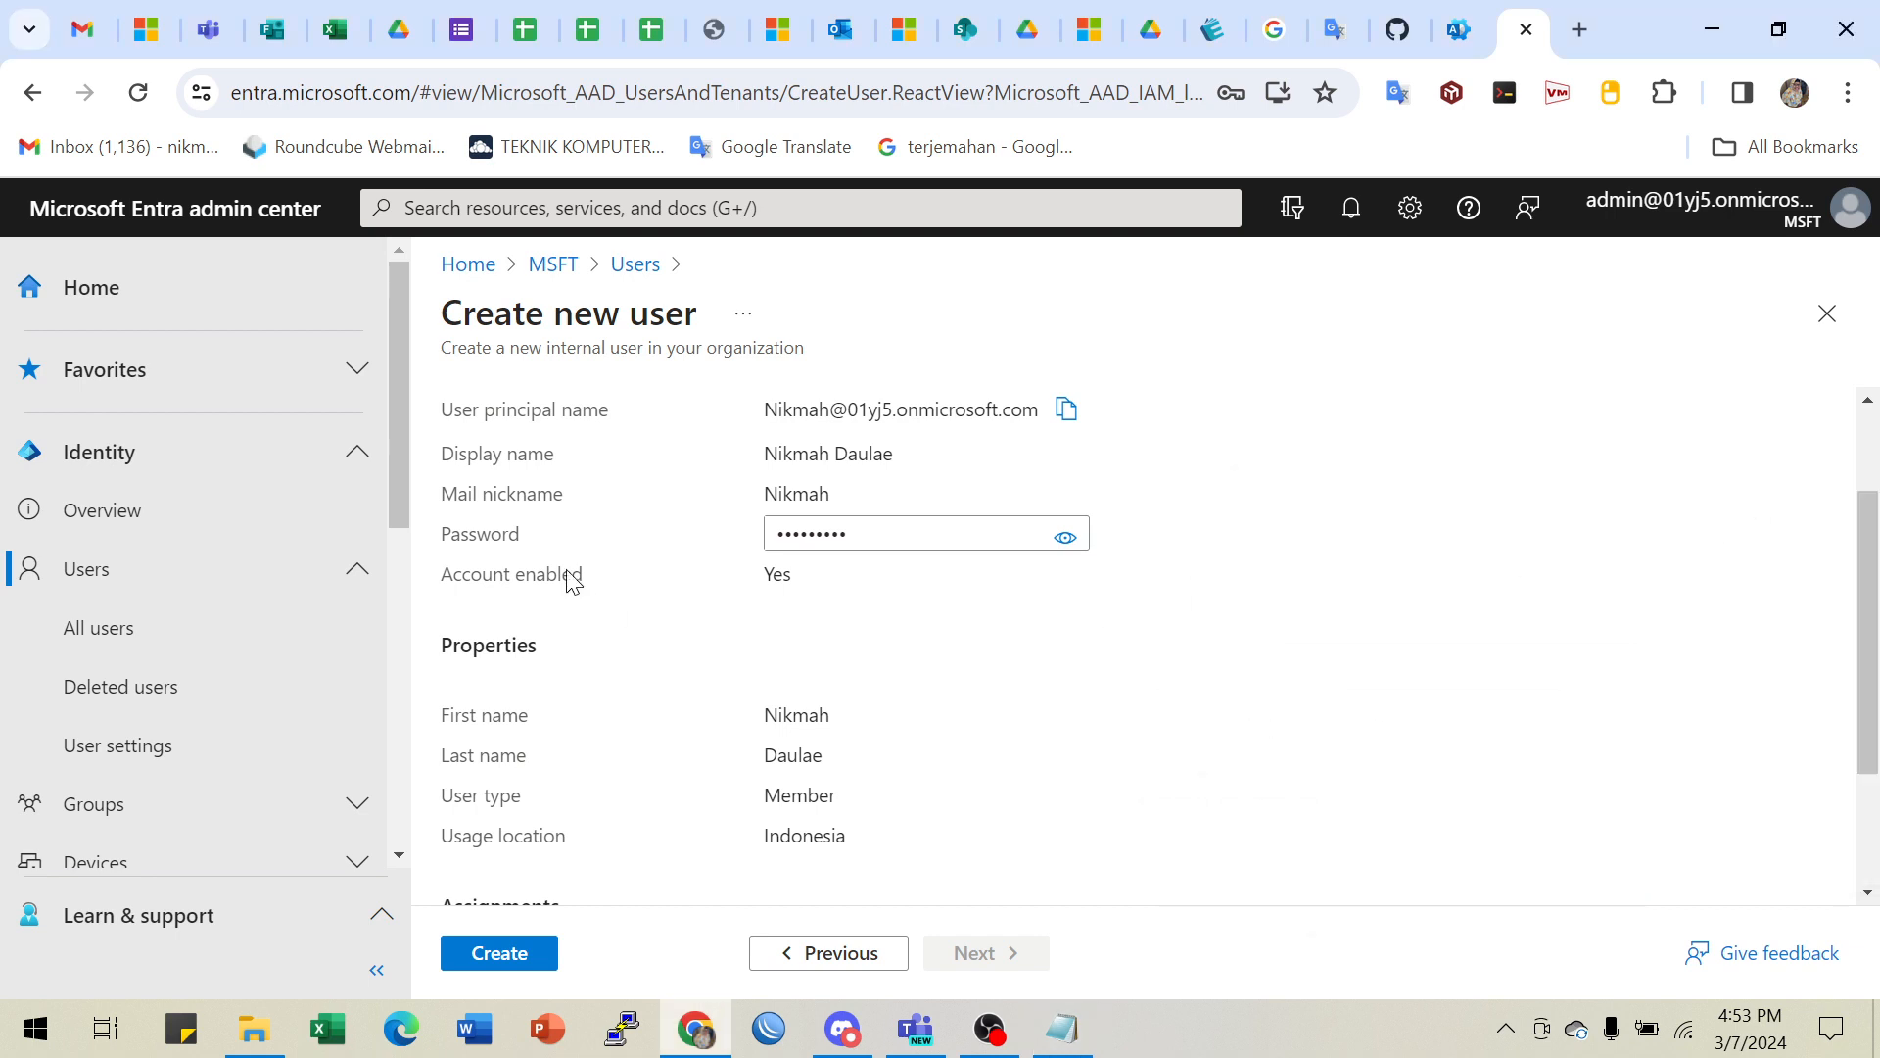
- Check the summary: Member, usage location Indonesia, Operations group, no roles
scroll(884, 741, down, 1)
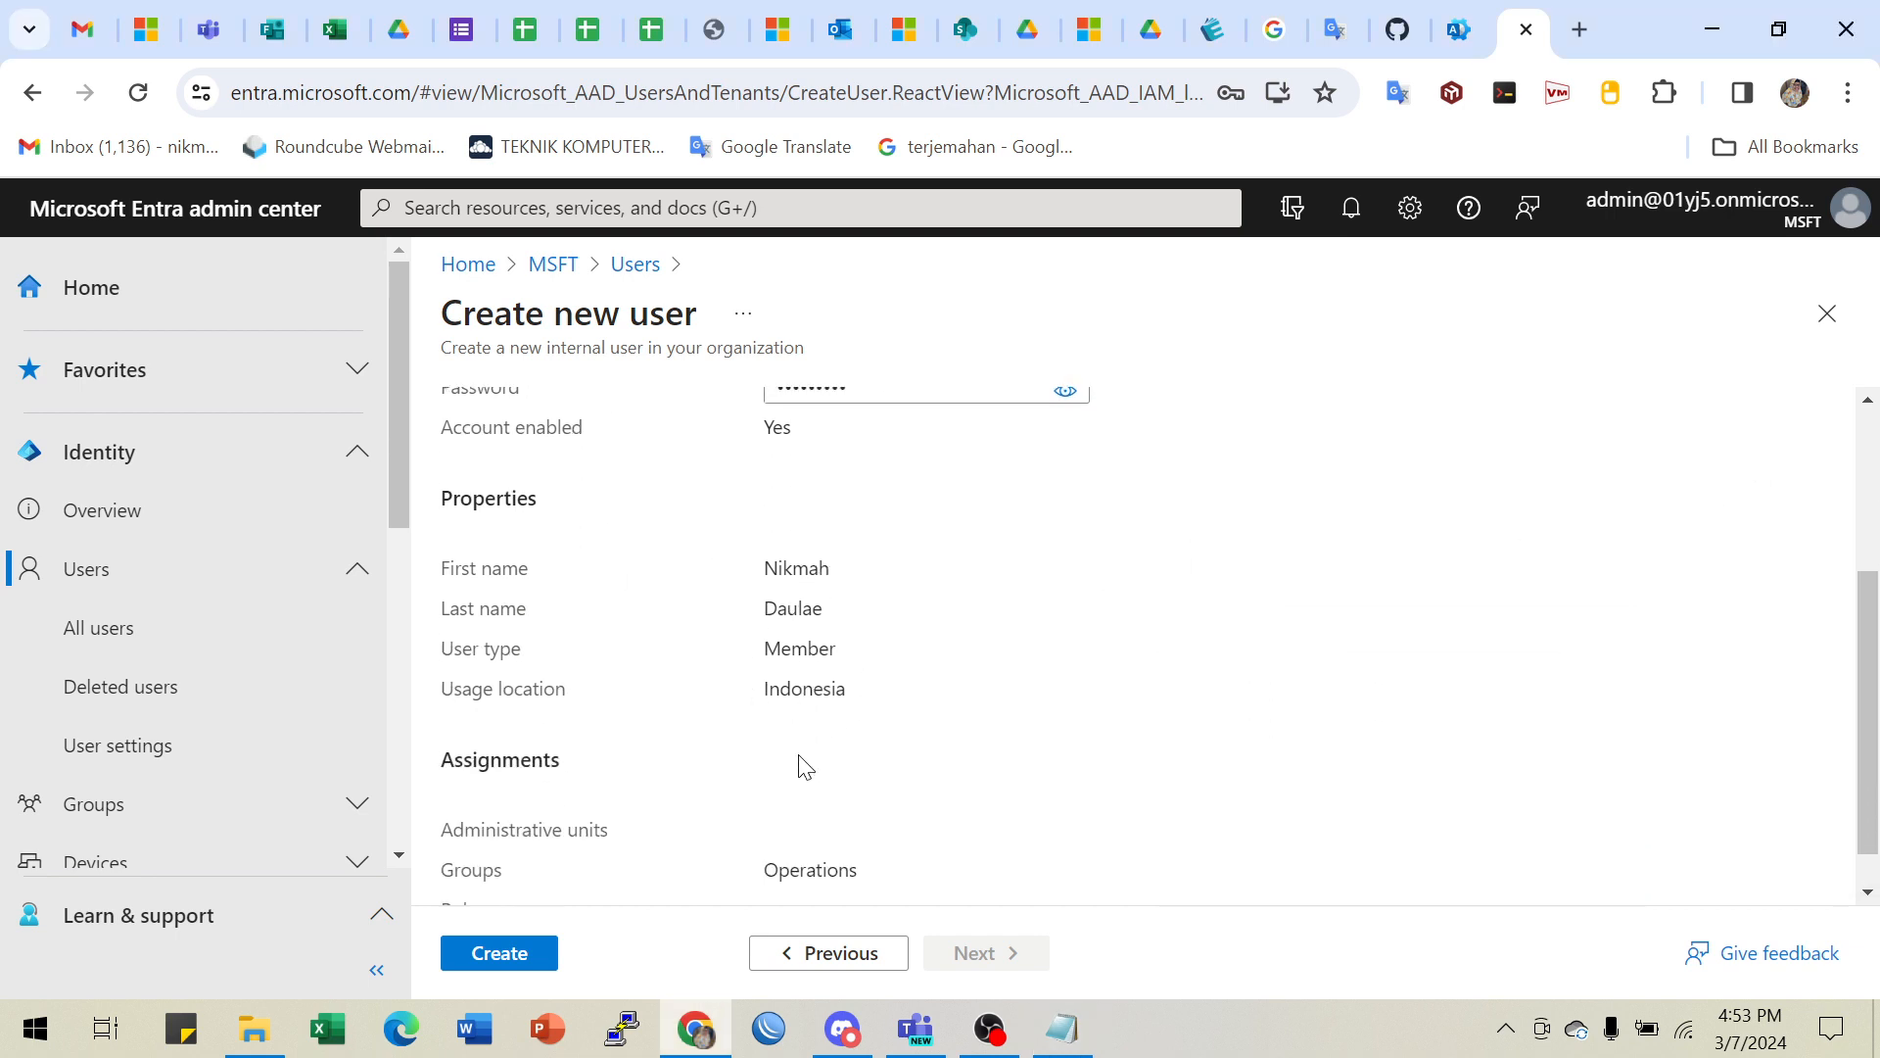
scroll(826, 773, down, 1)
scroll(689, 729, up, 4)
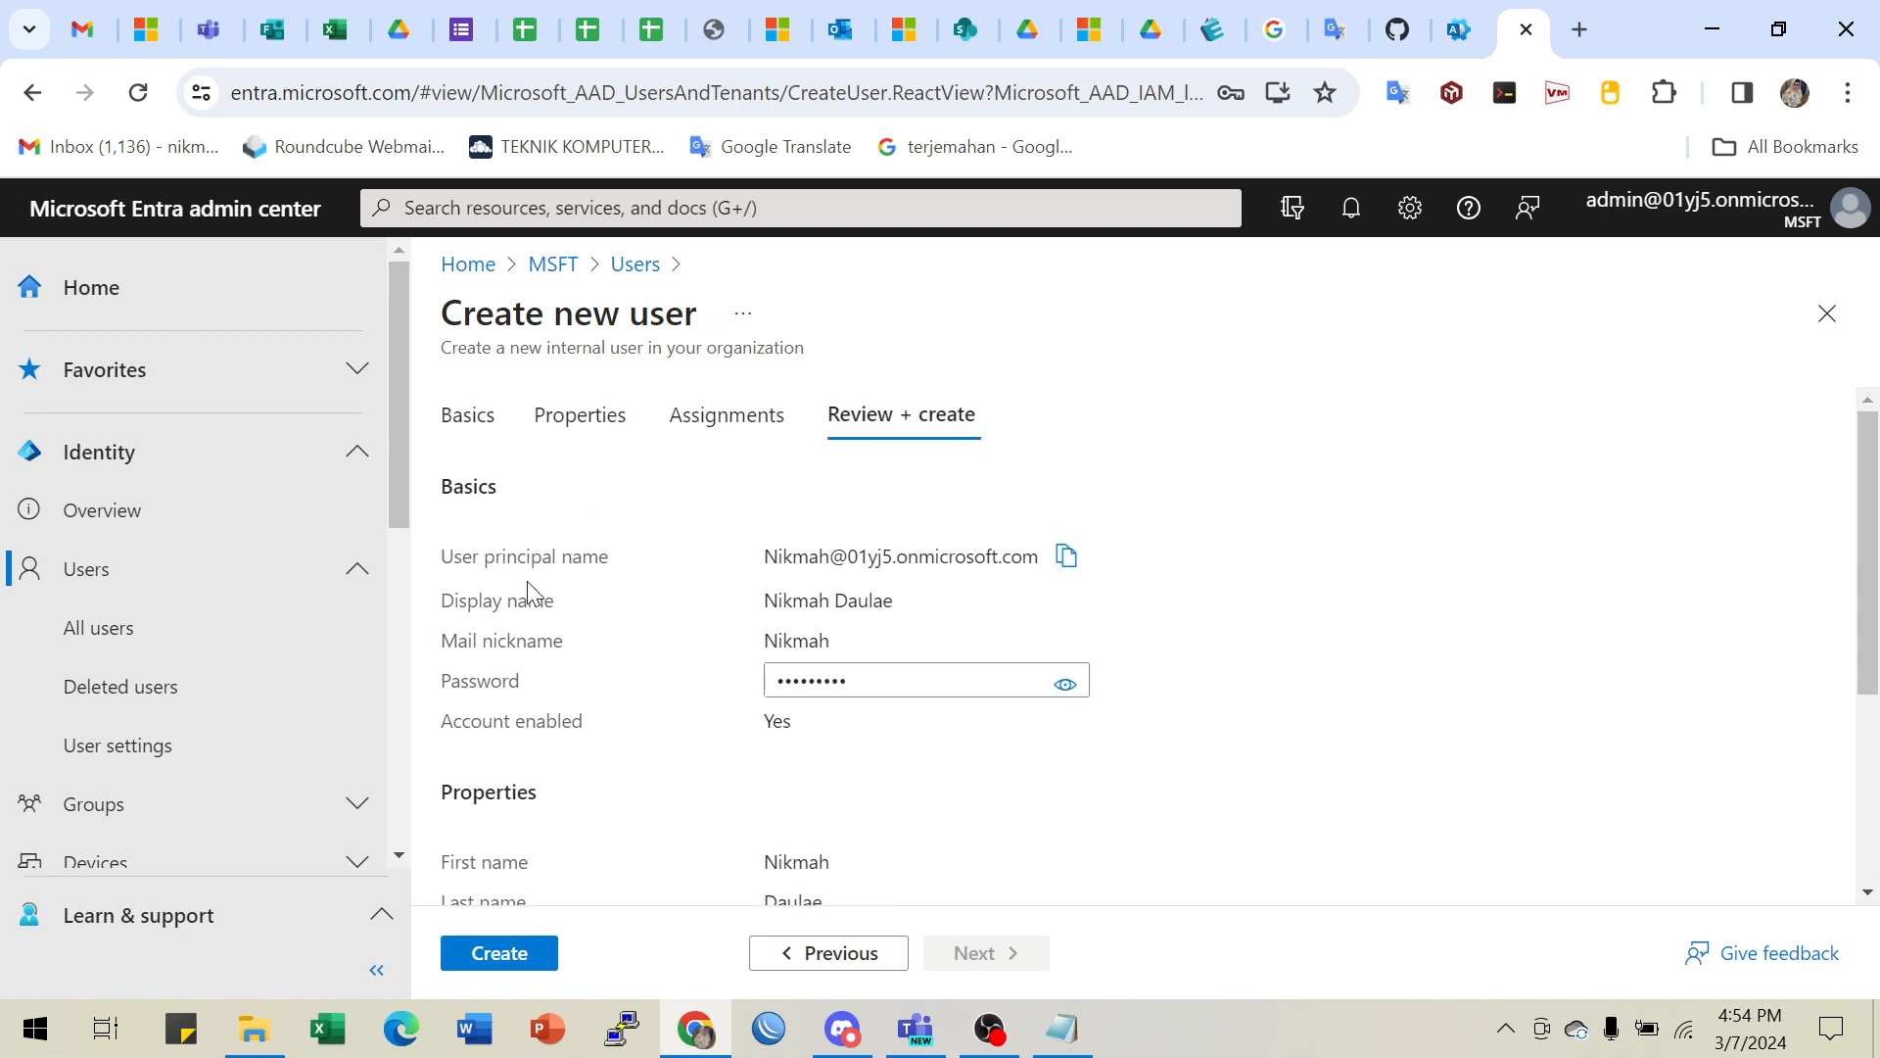
scroll(549, 626, down, 1)
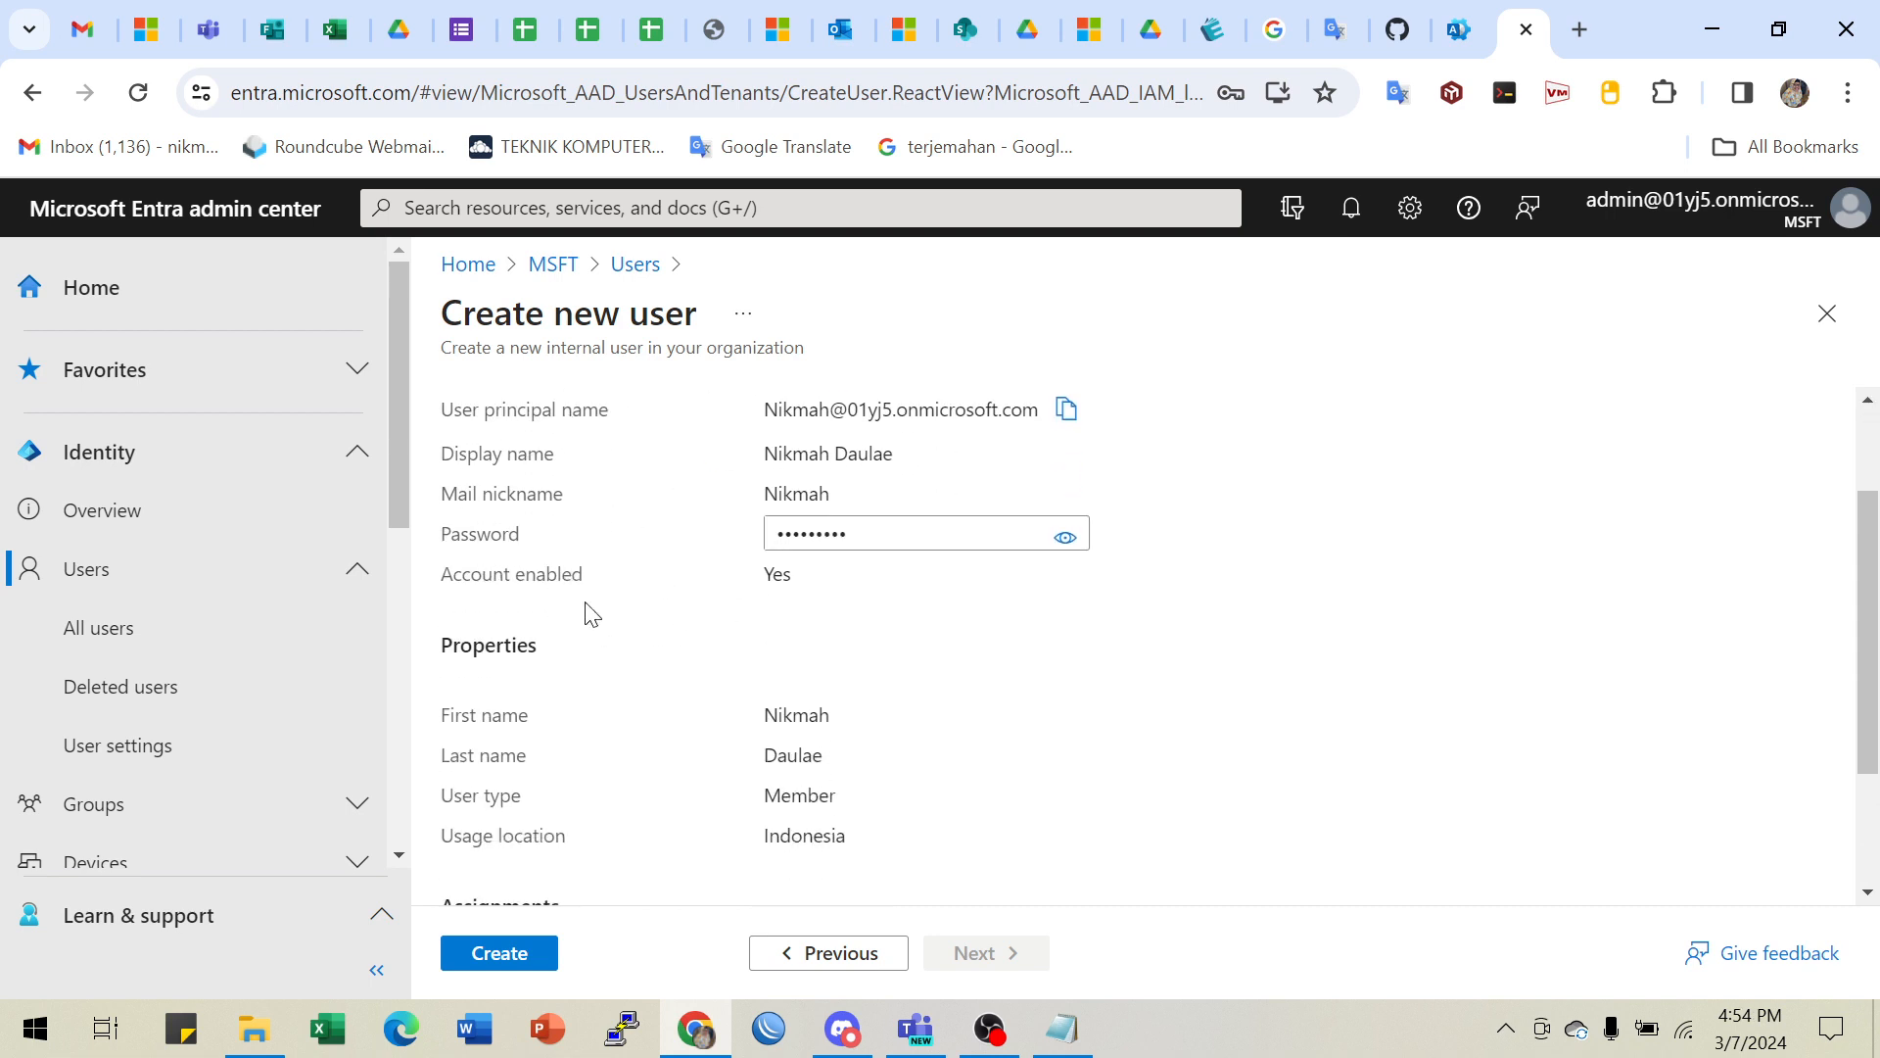
scroll(990, 526, down, 2)
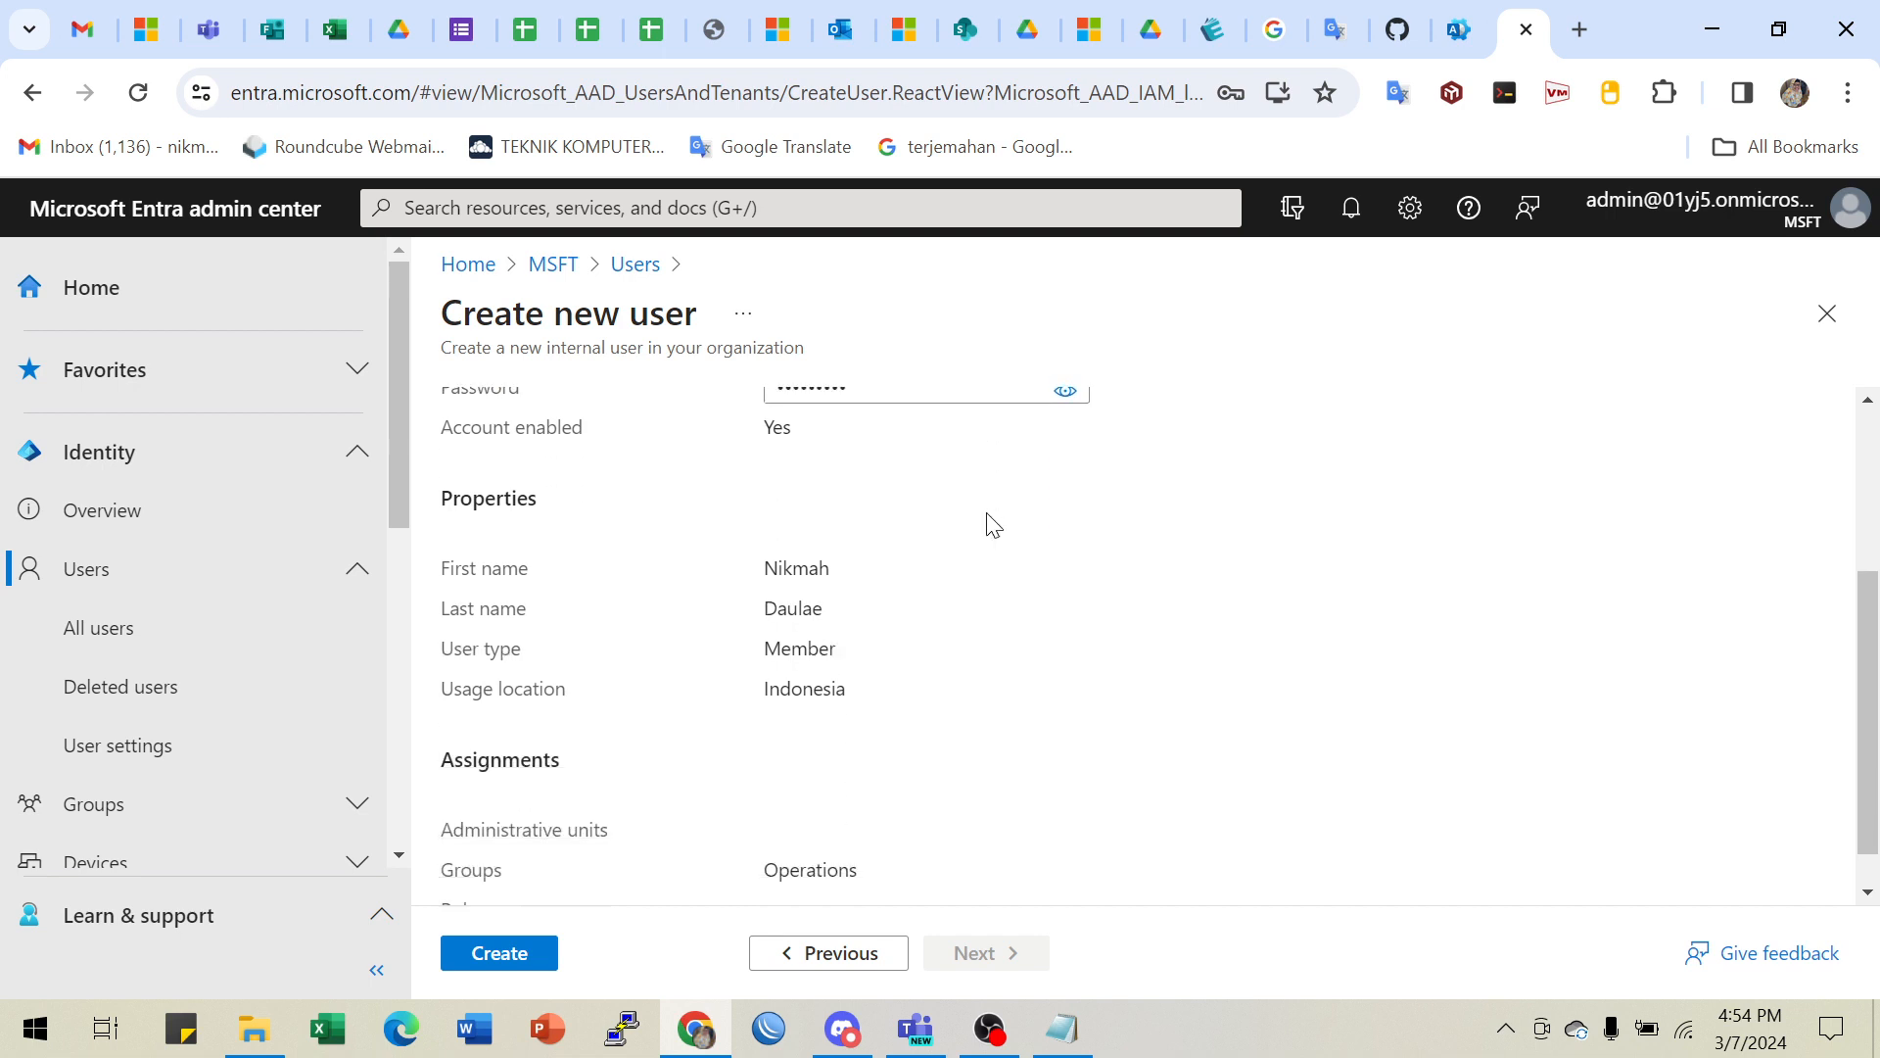
scroll(992, 526, up, 3)
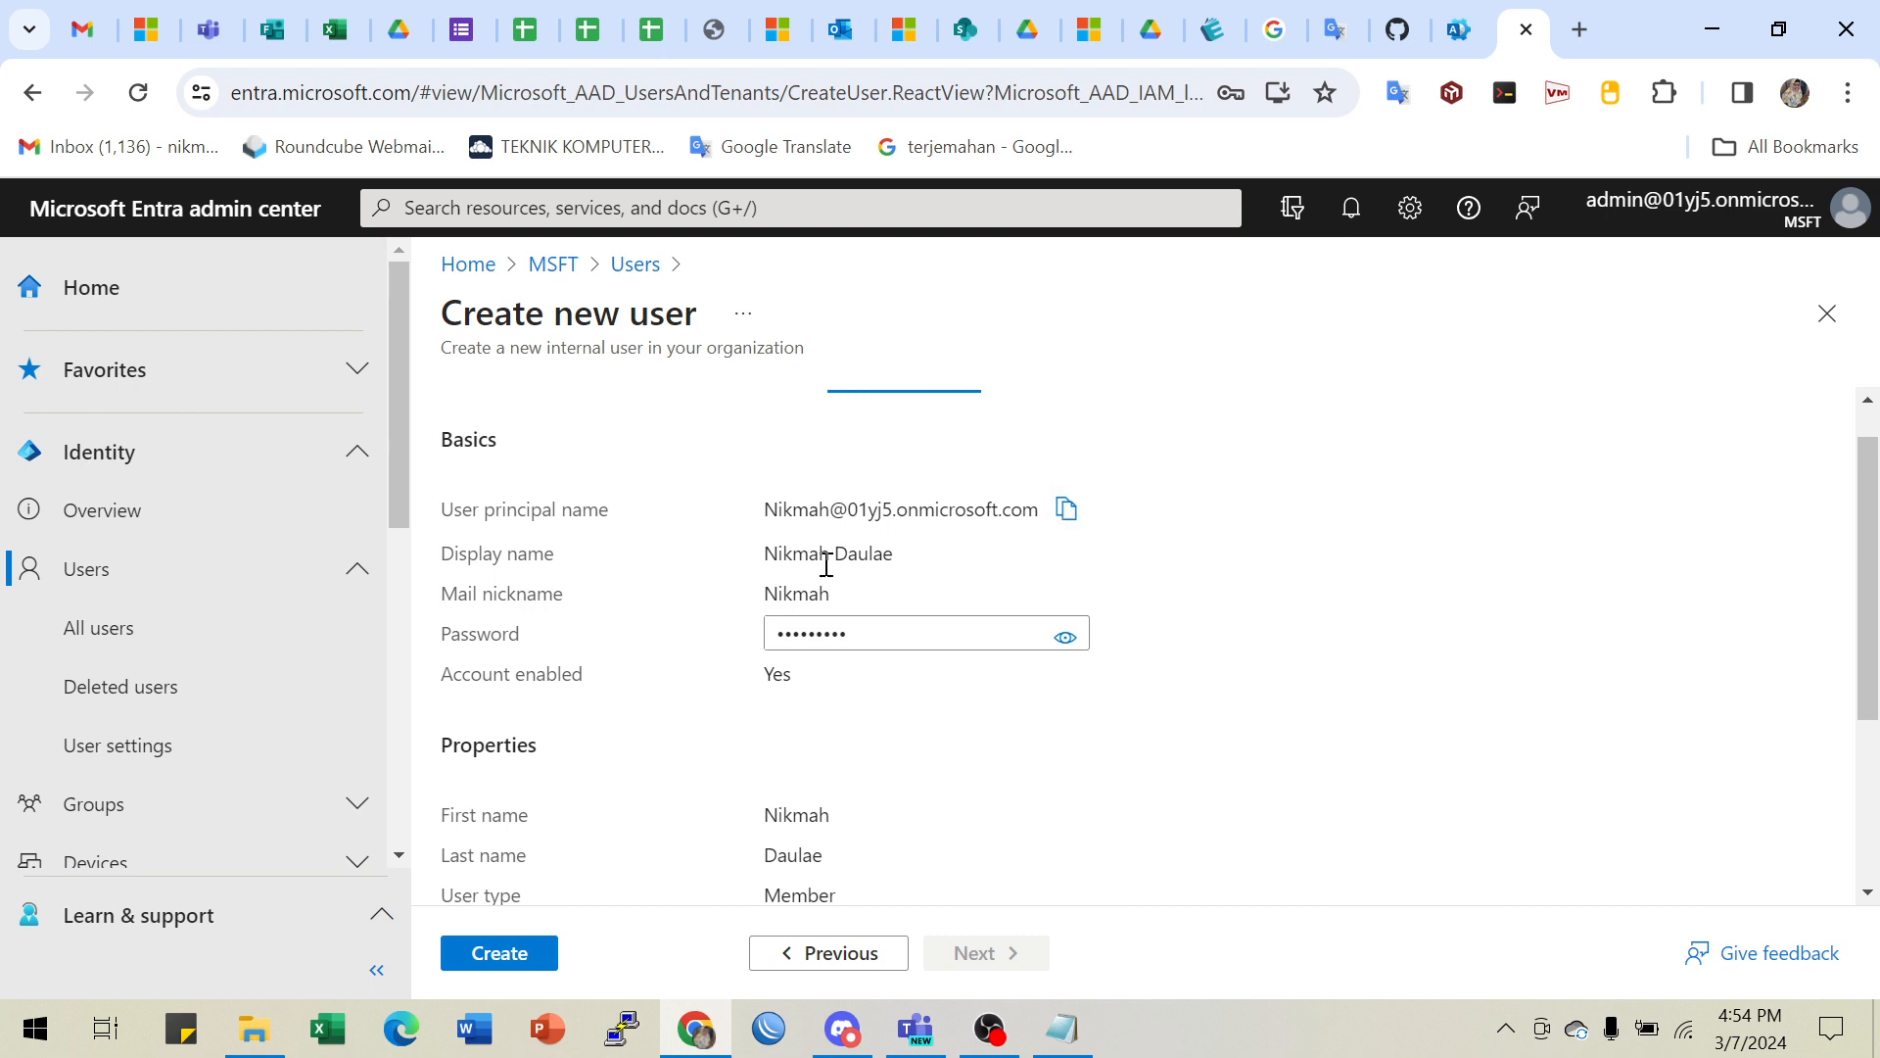
scroll(678, 778, down, 3)
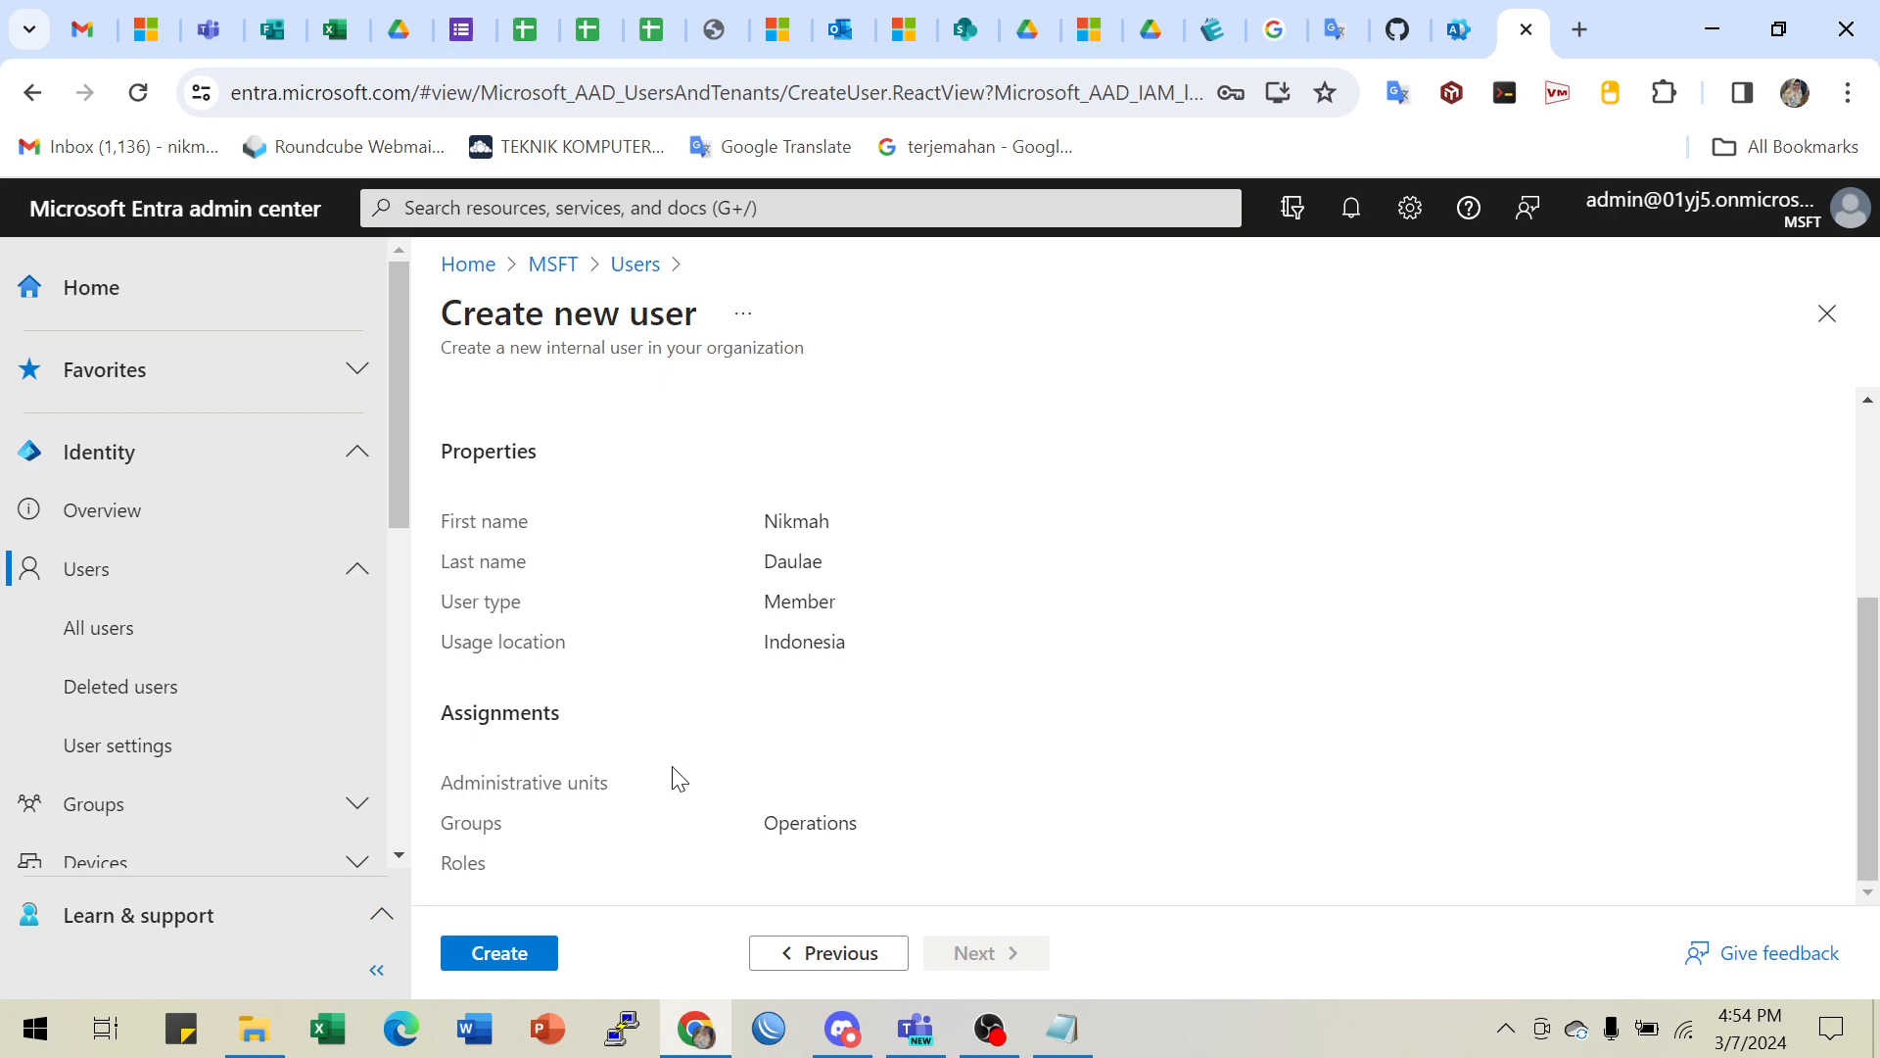
- Create the user account and dismiss the user-created notification
click(507, 961)
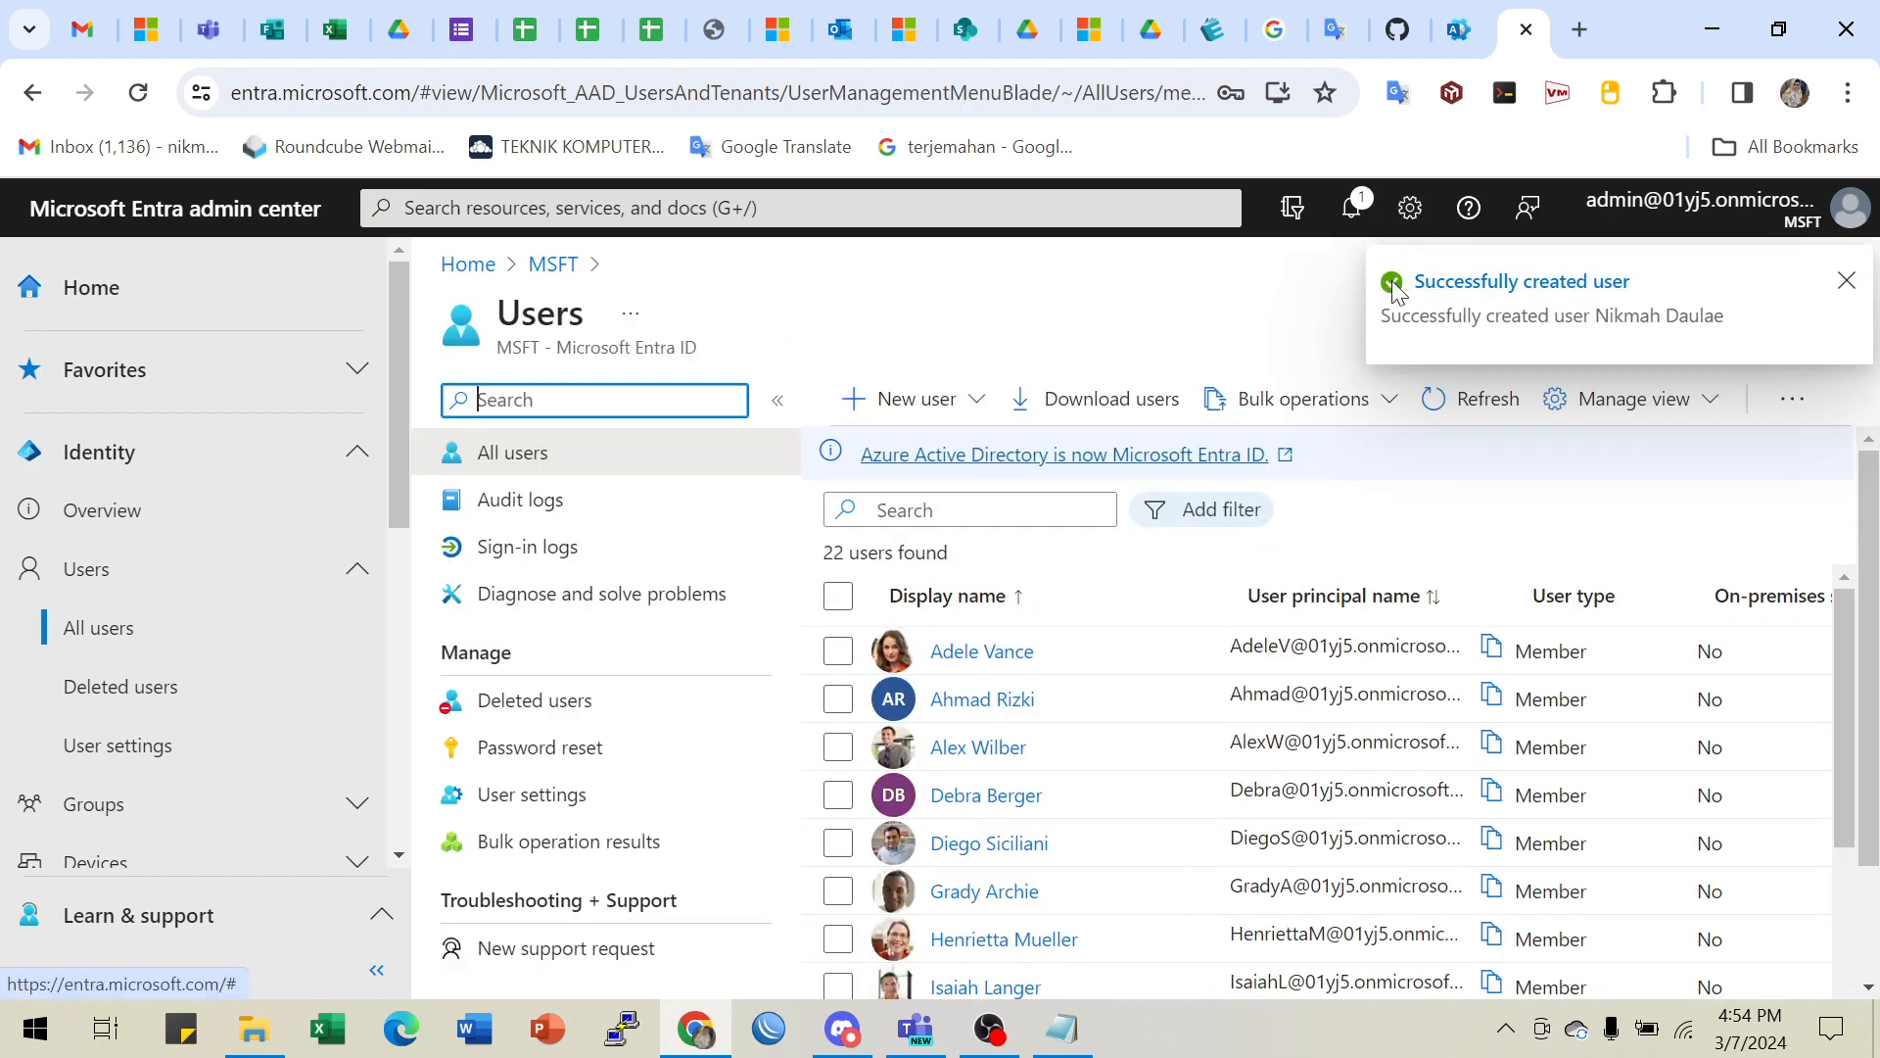
click(1847, 283)
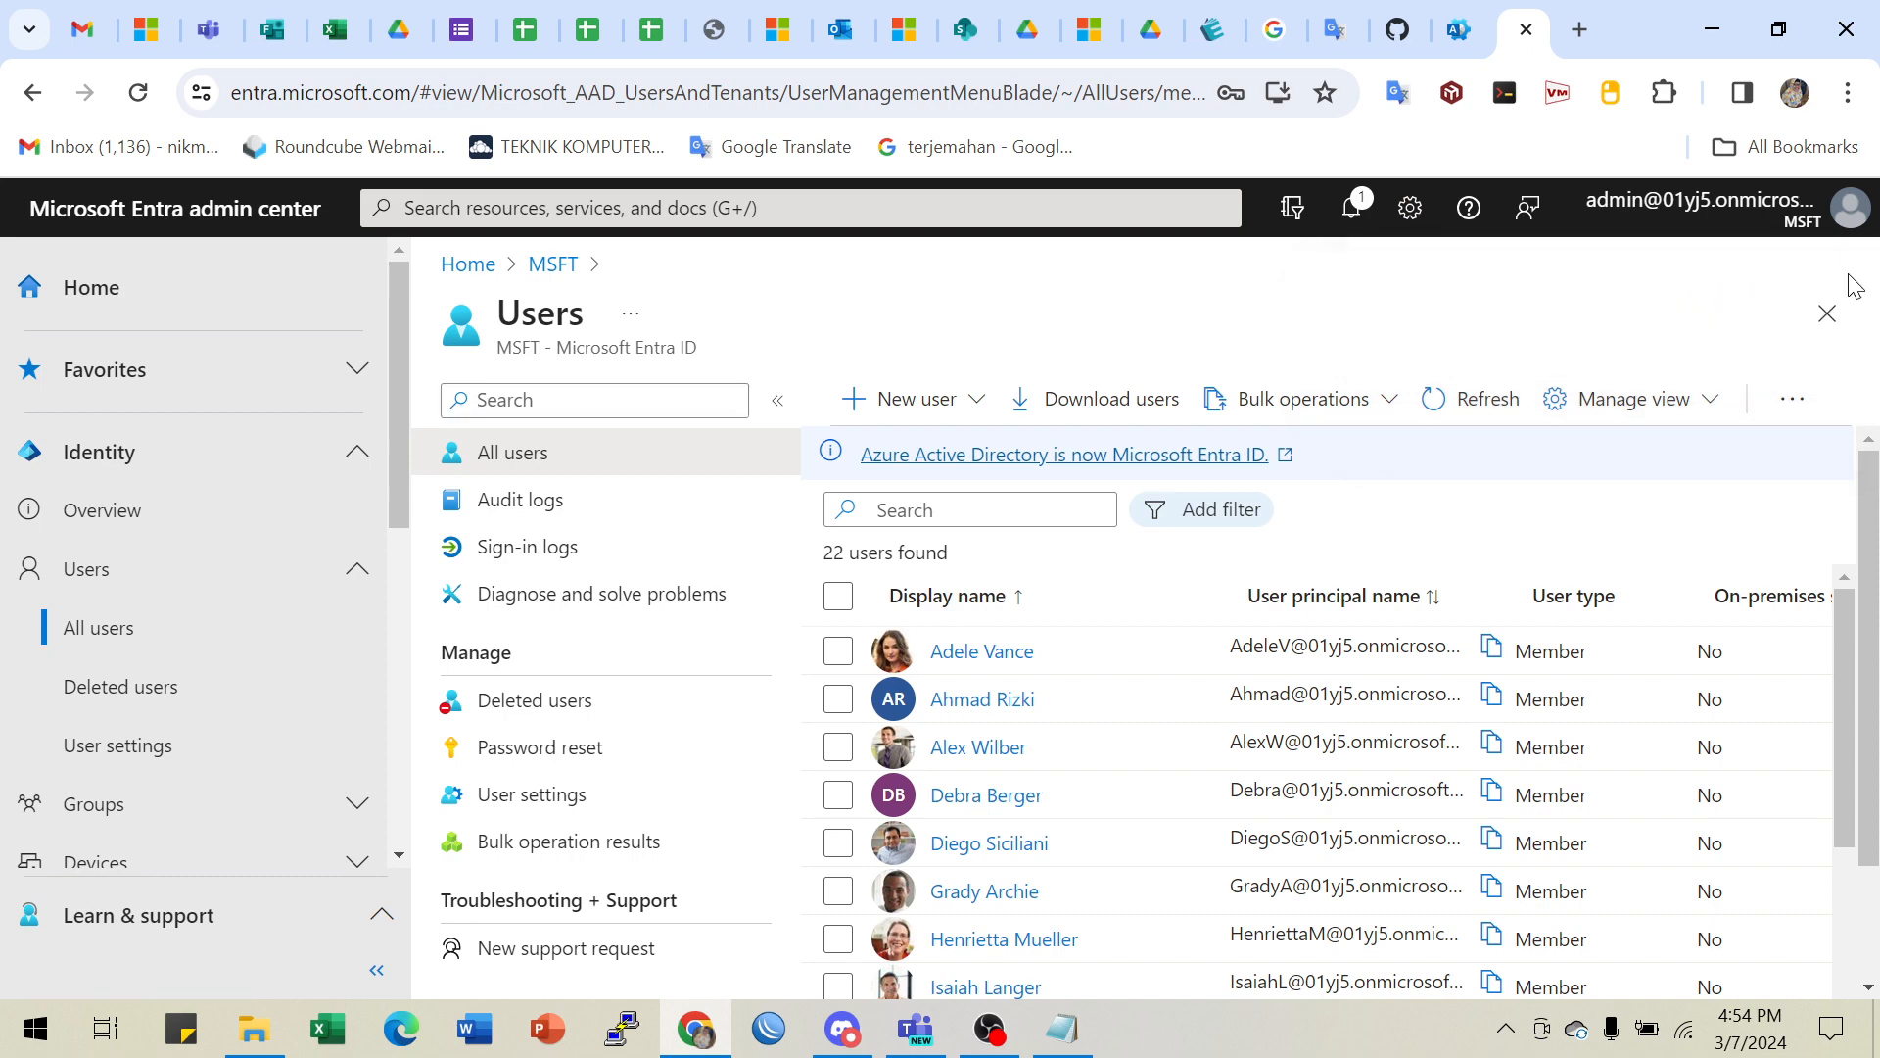
scroll(1108, 767, down, 6)
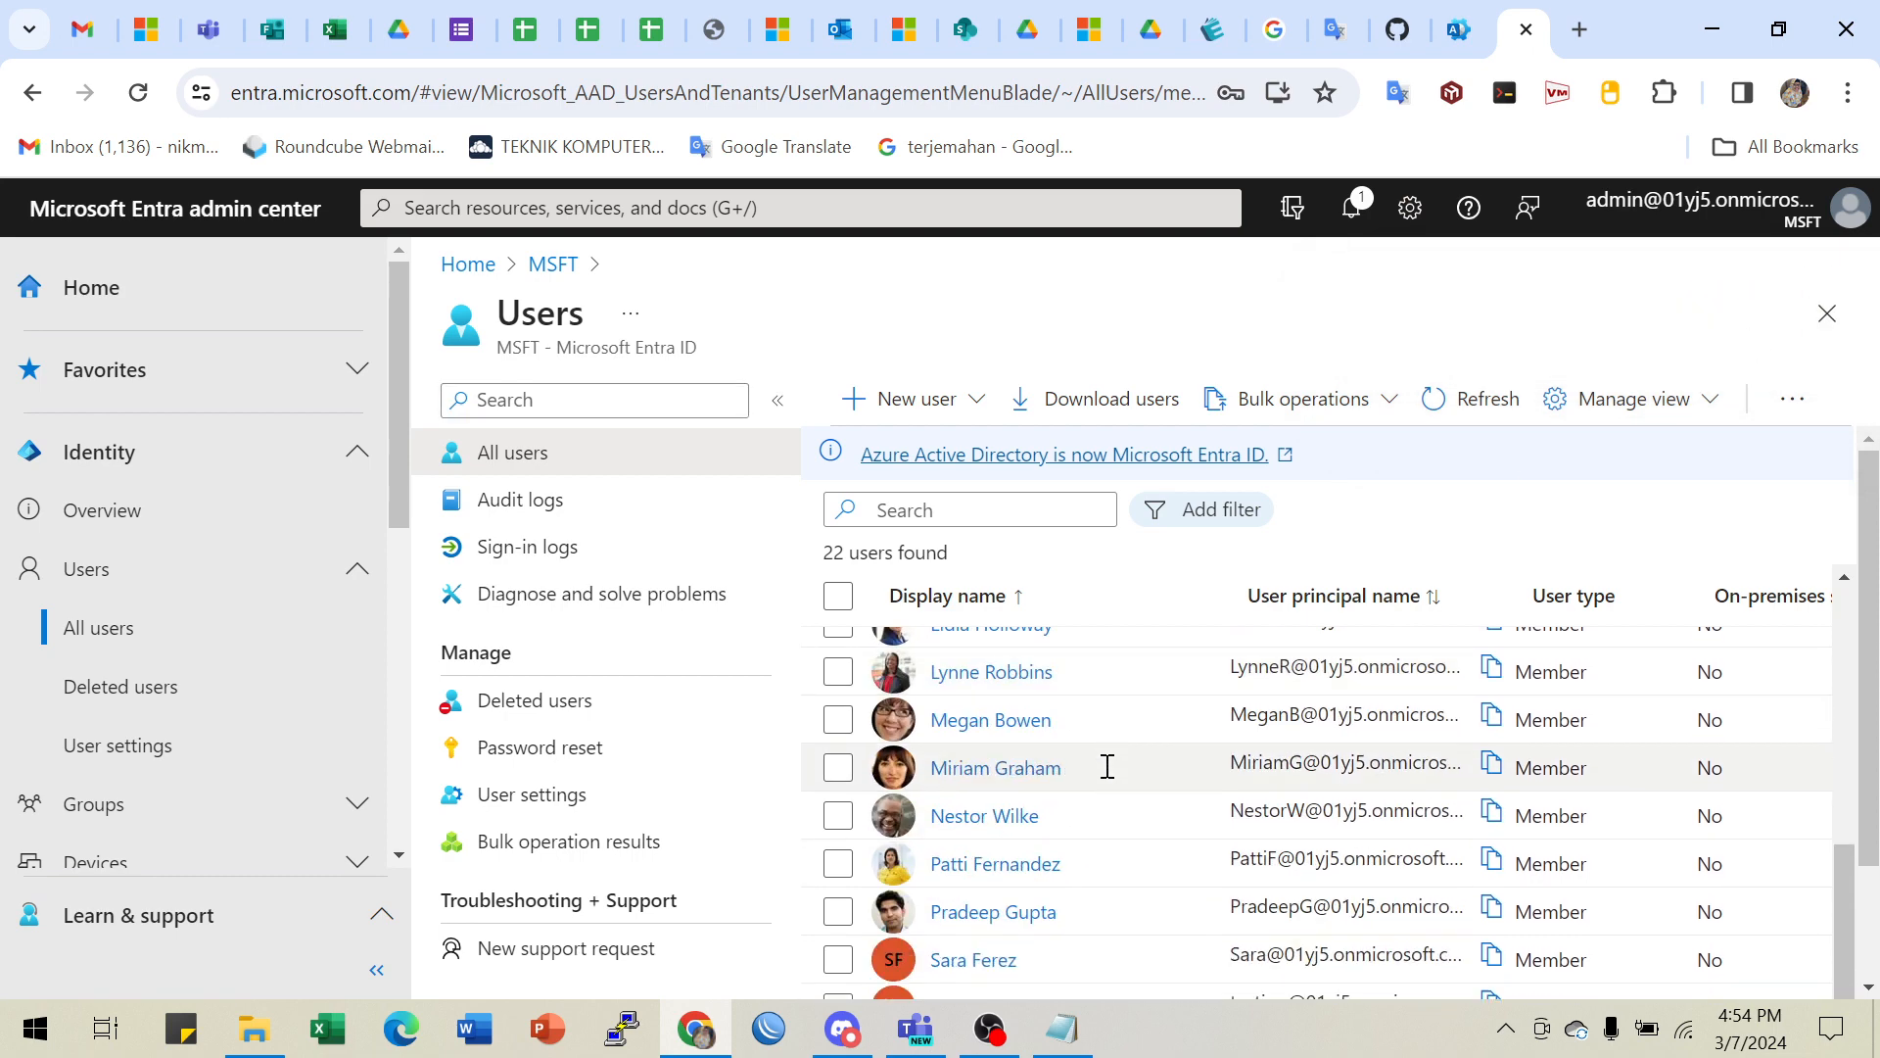
scroll(1107, 767, down, 2)
scroll(1108, 767, up, 2)
scroll(1108, 766, up, 6)
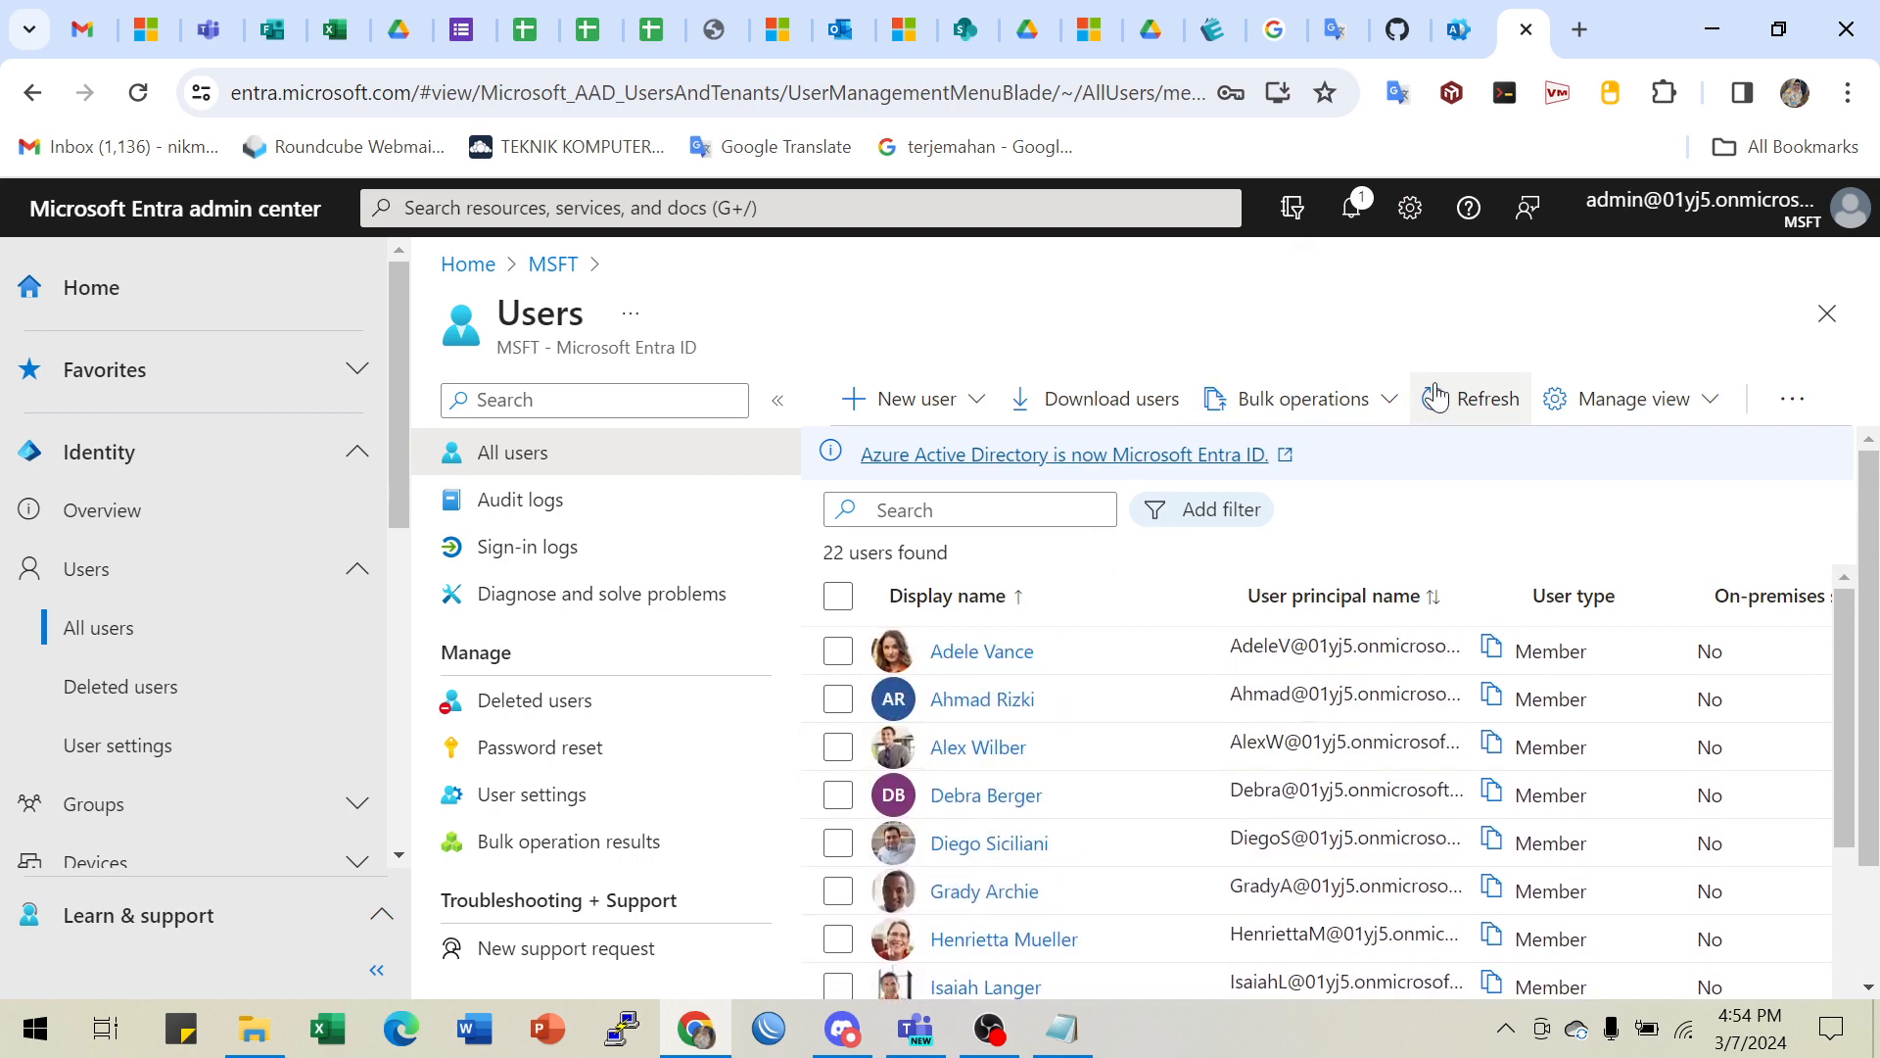
- Refresh All users so it counts 23 users and locate the new Member account
click(1488, 409)
scroll(969, 744, down, 3)
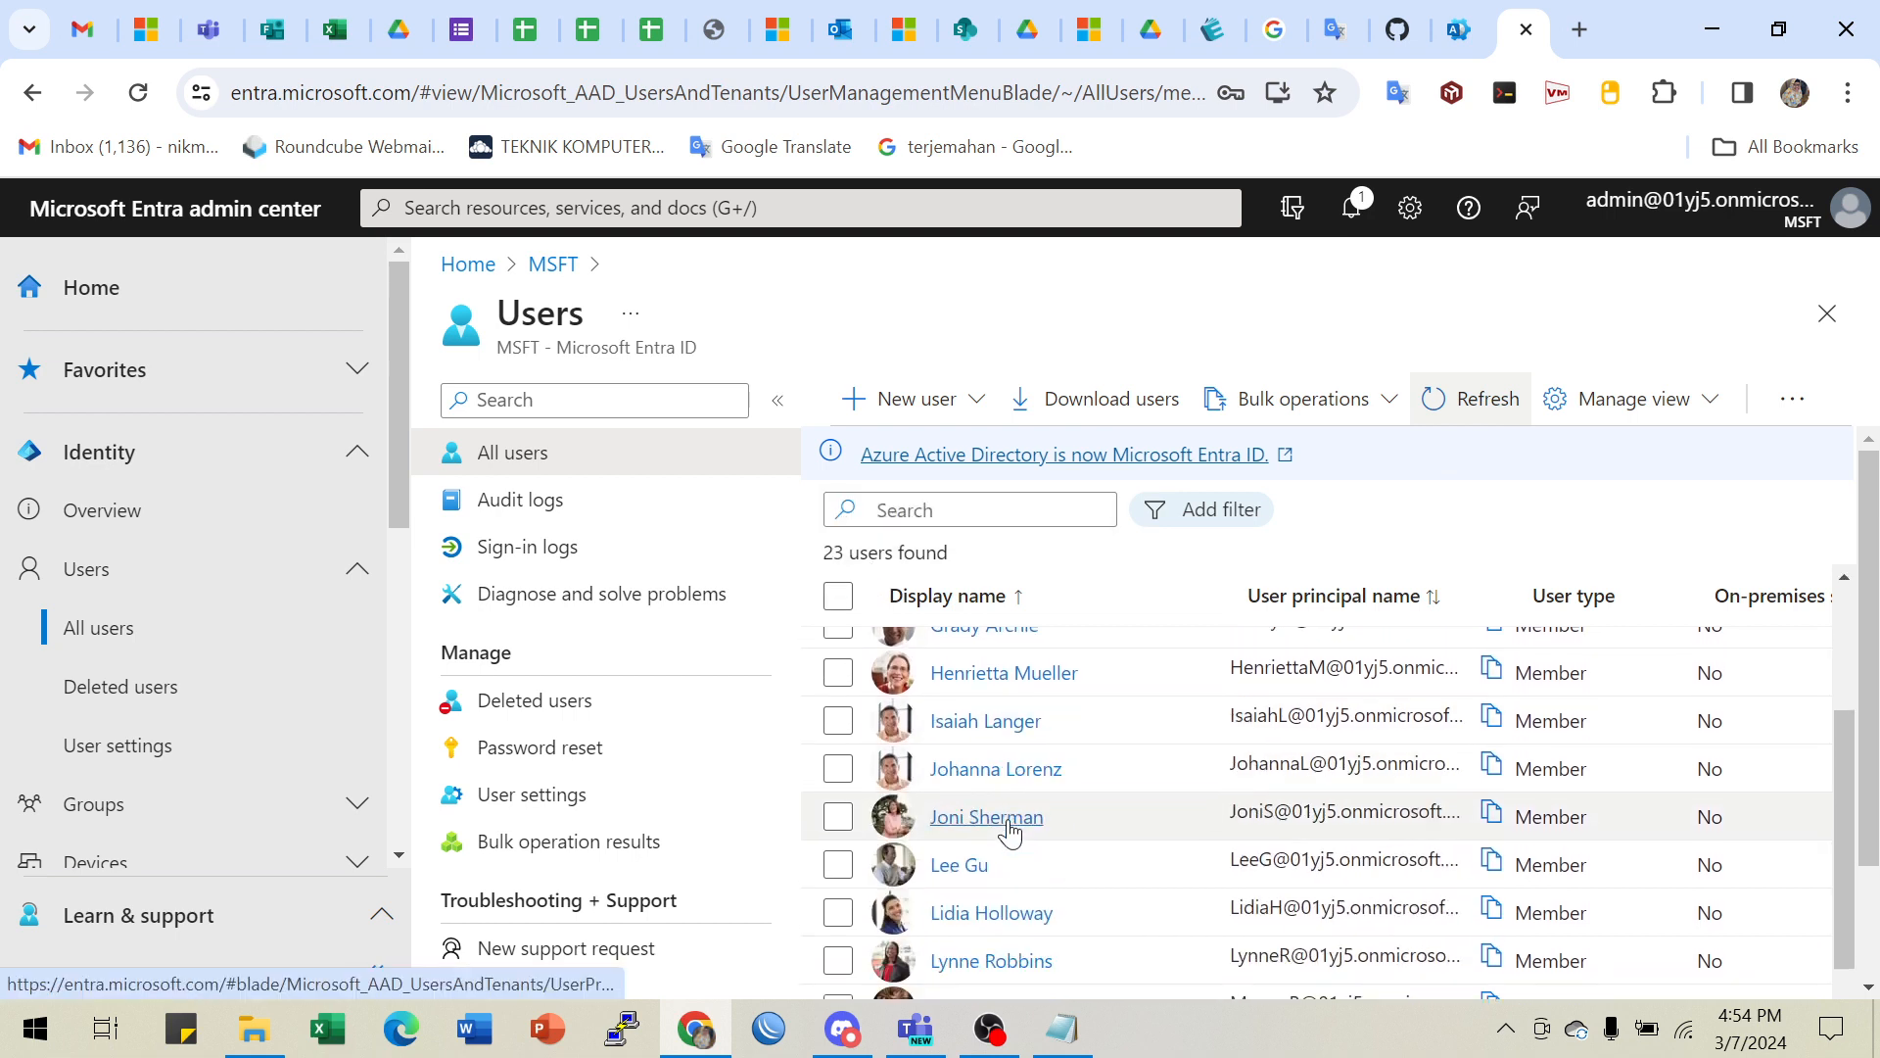
scroll(983, 666, down, 5)
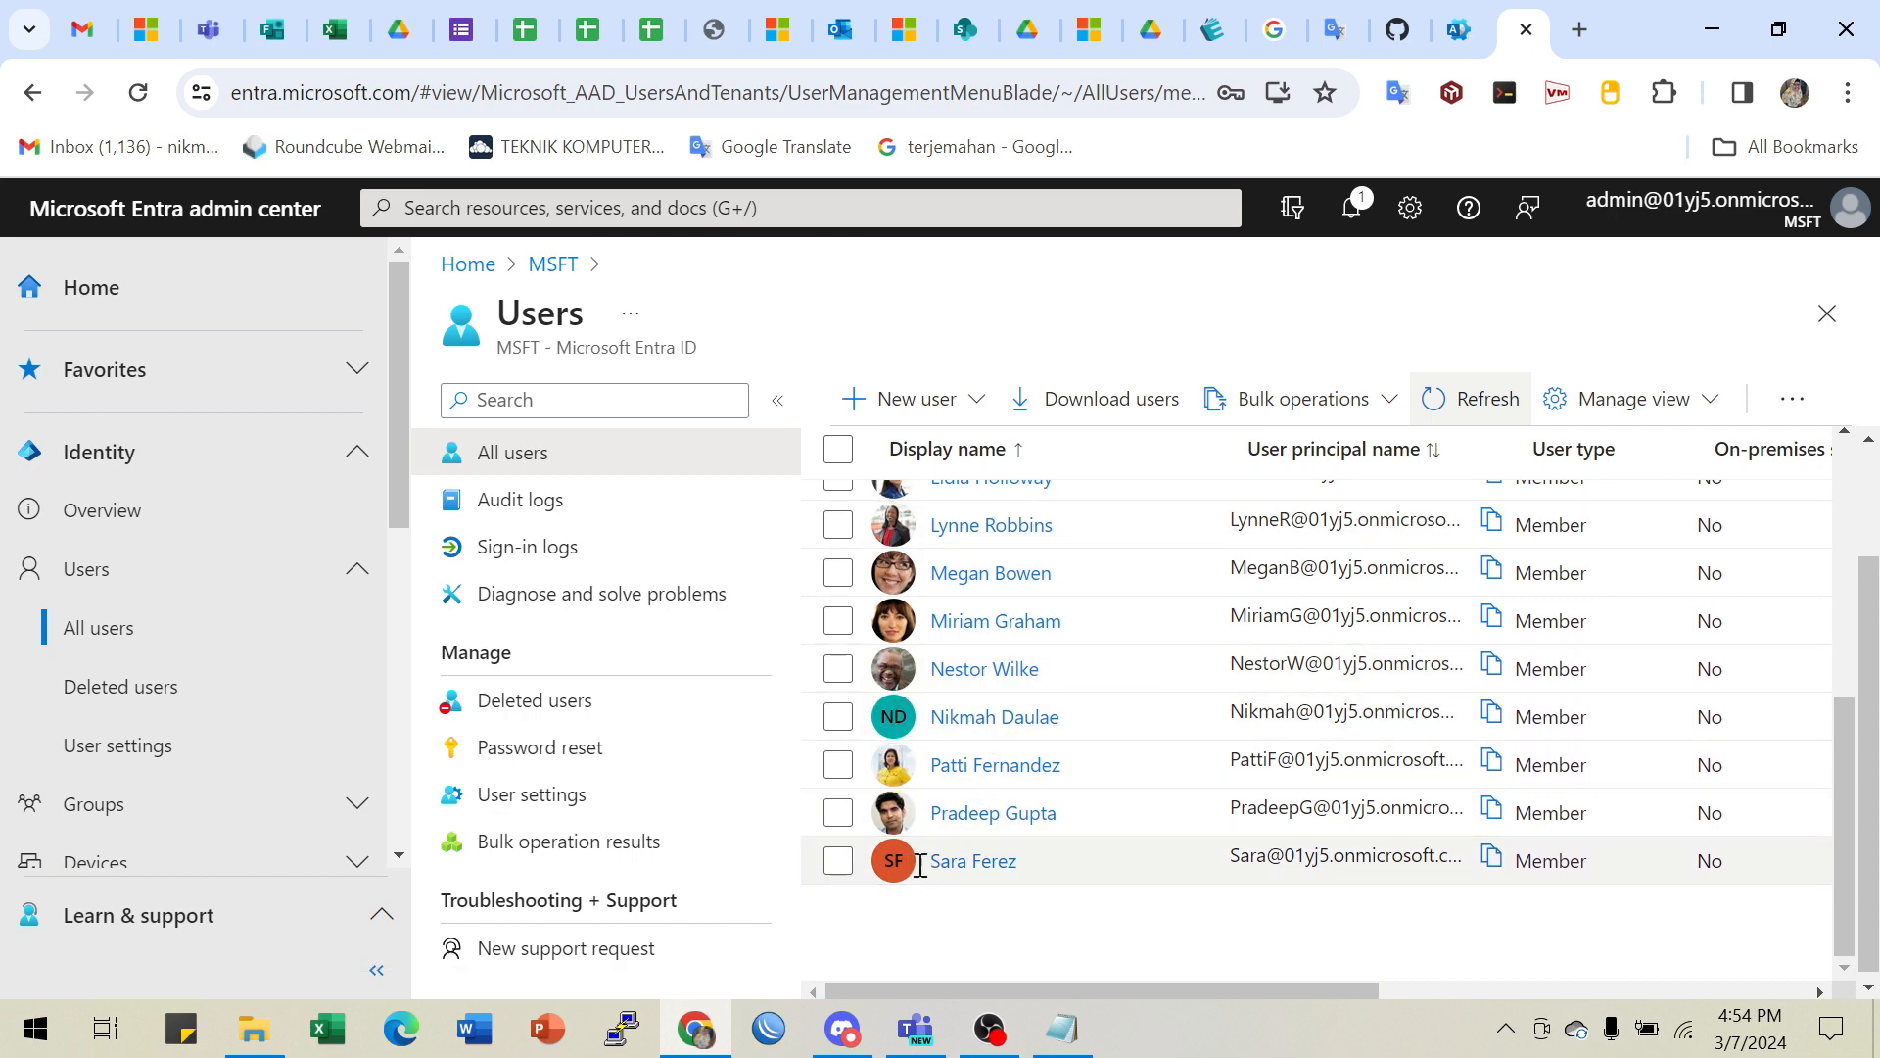
scroll(965, 631, up, 5)
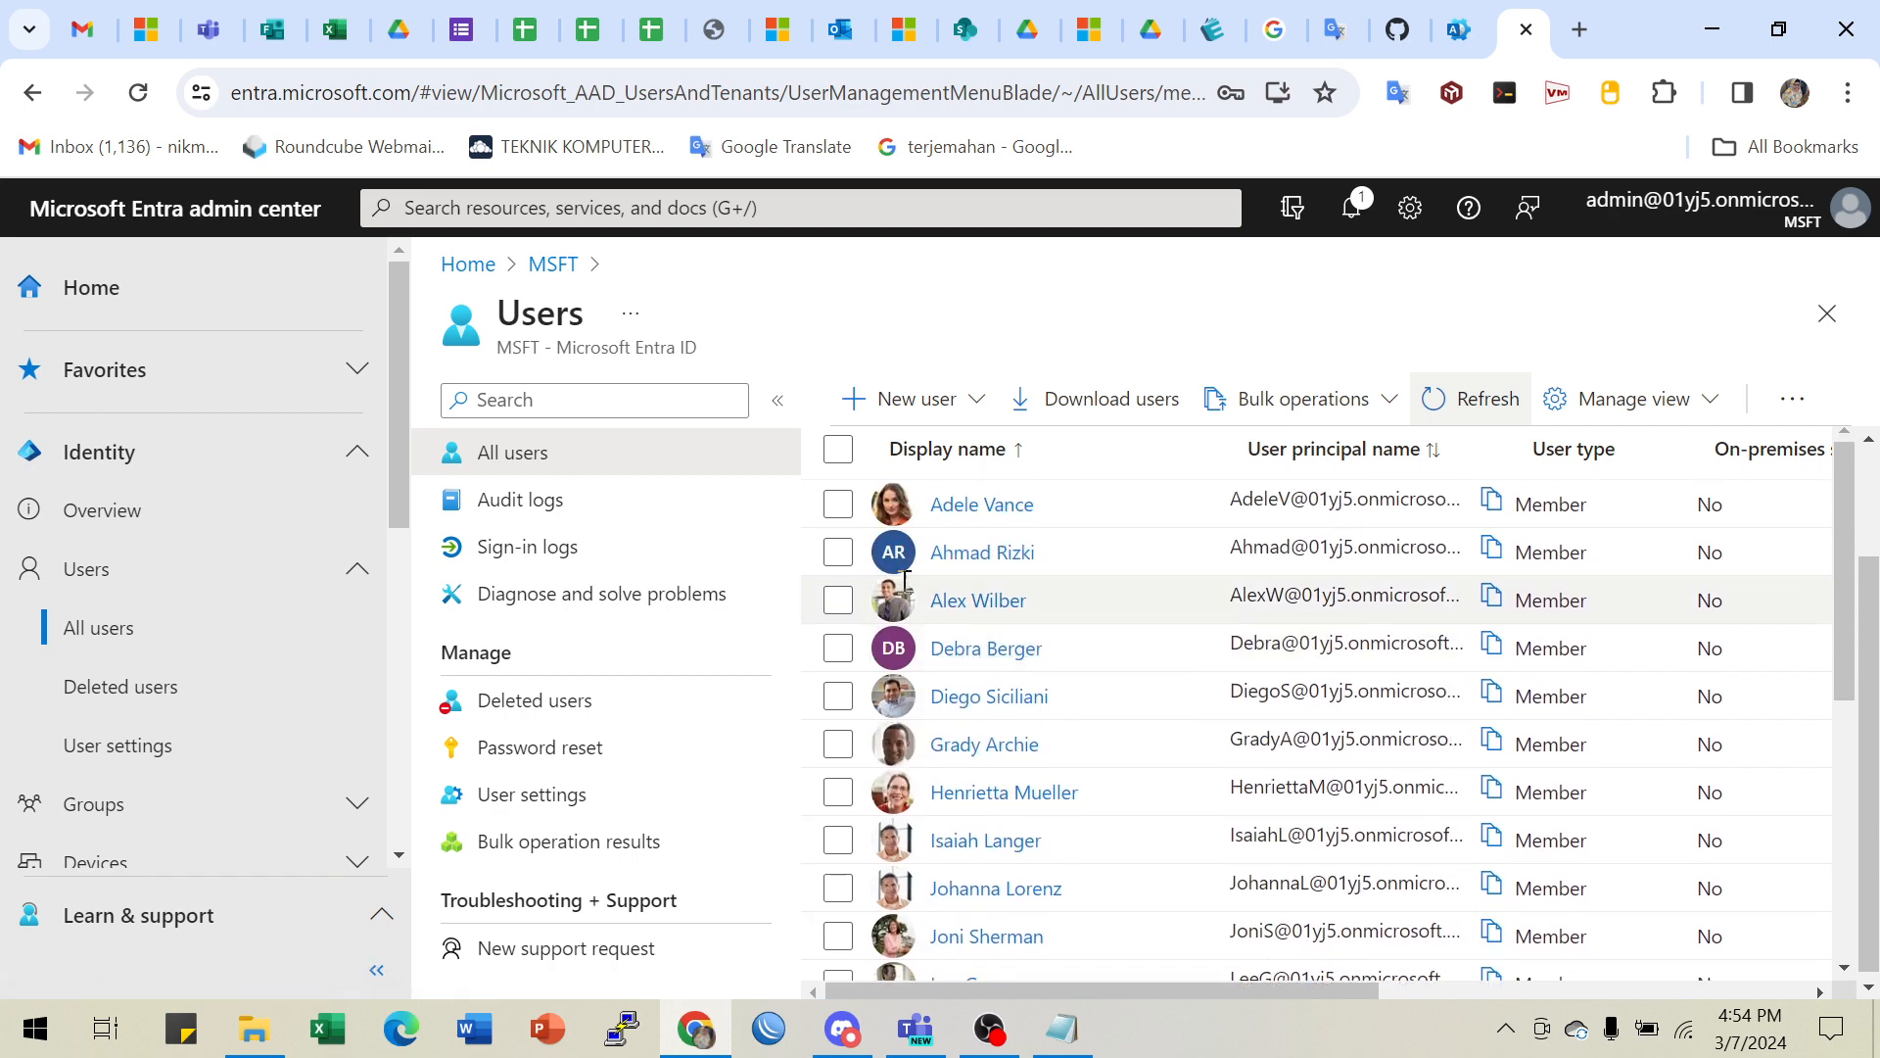
scroll(906, 651, down, 3)
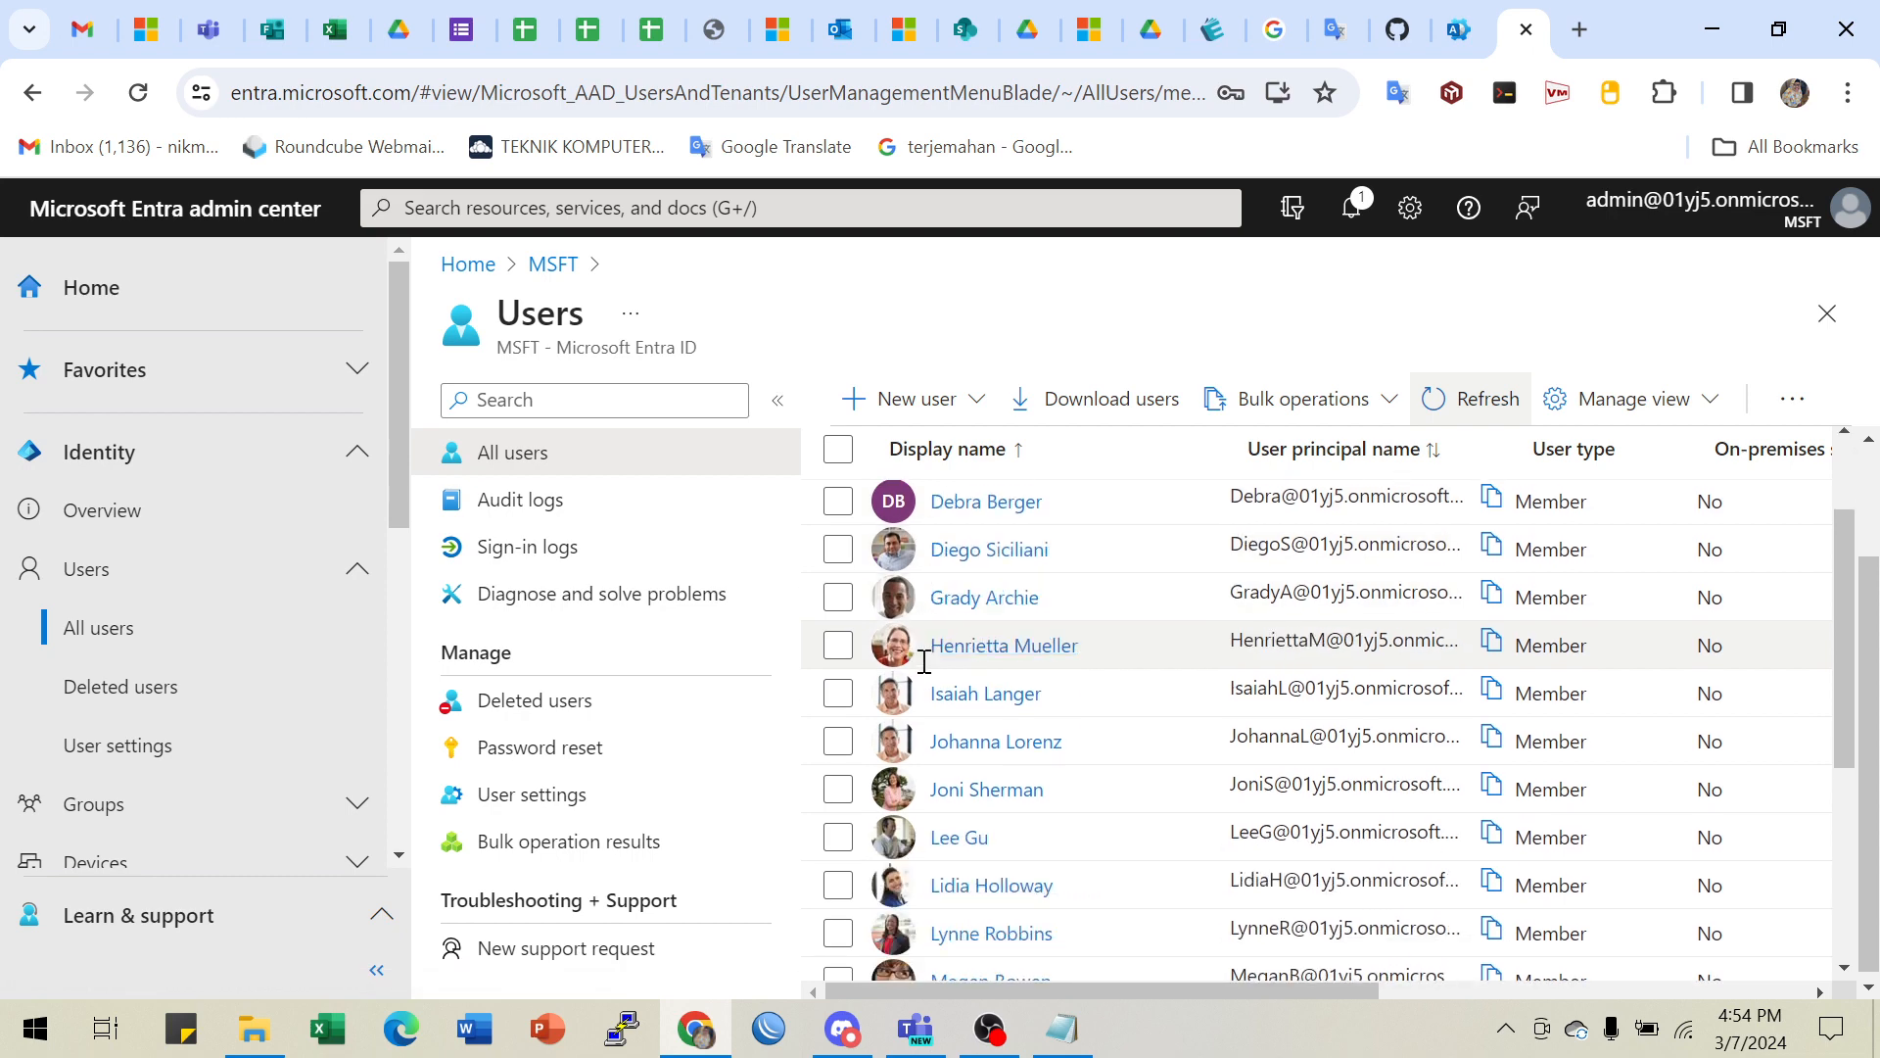
scroll(970, 774, down, 3)
scroll(957, 759, up, 3)
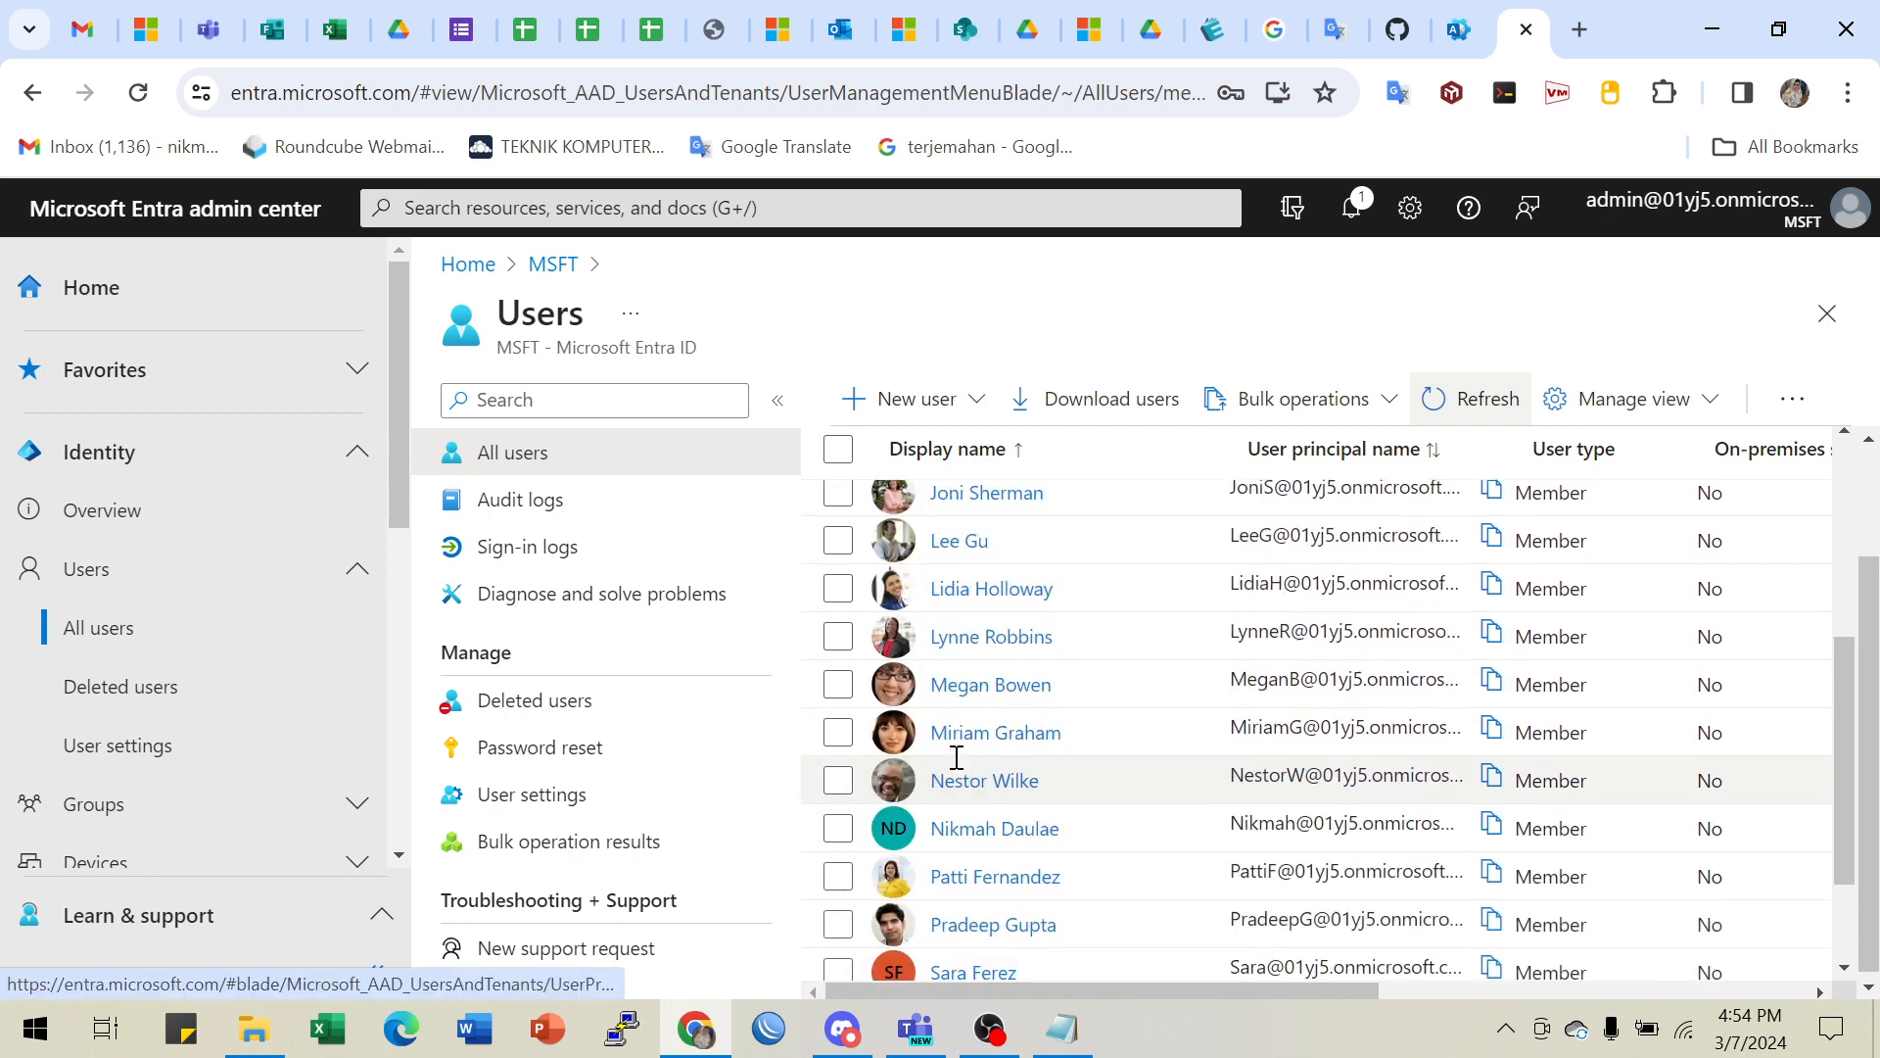
scroll(955, 771, down, 3)
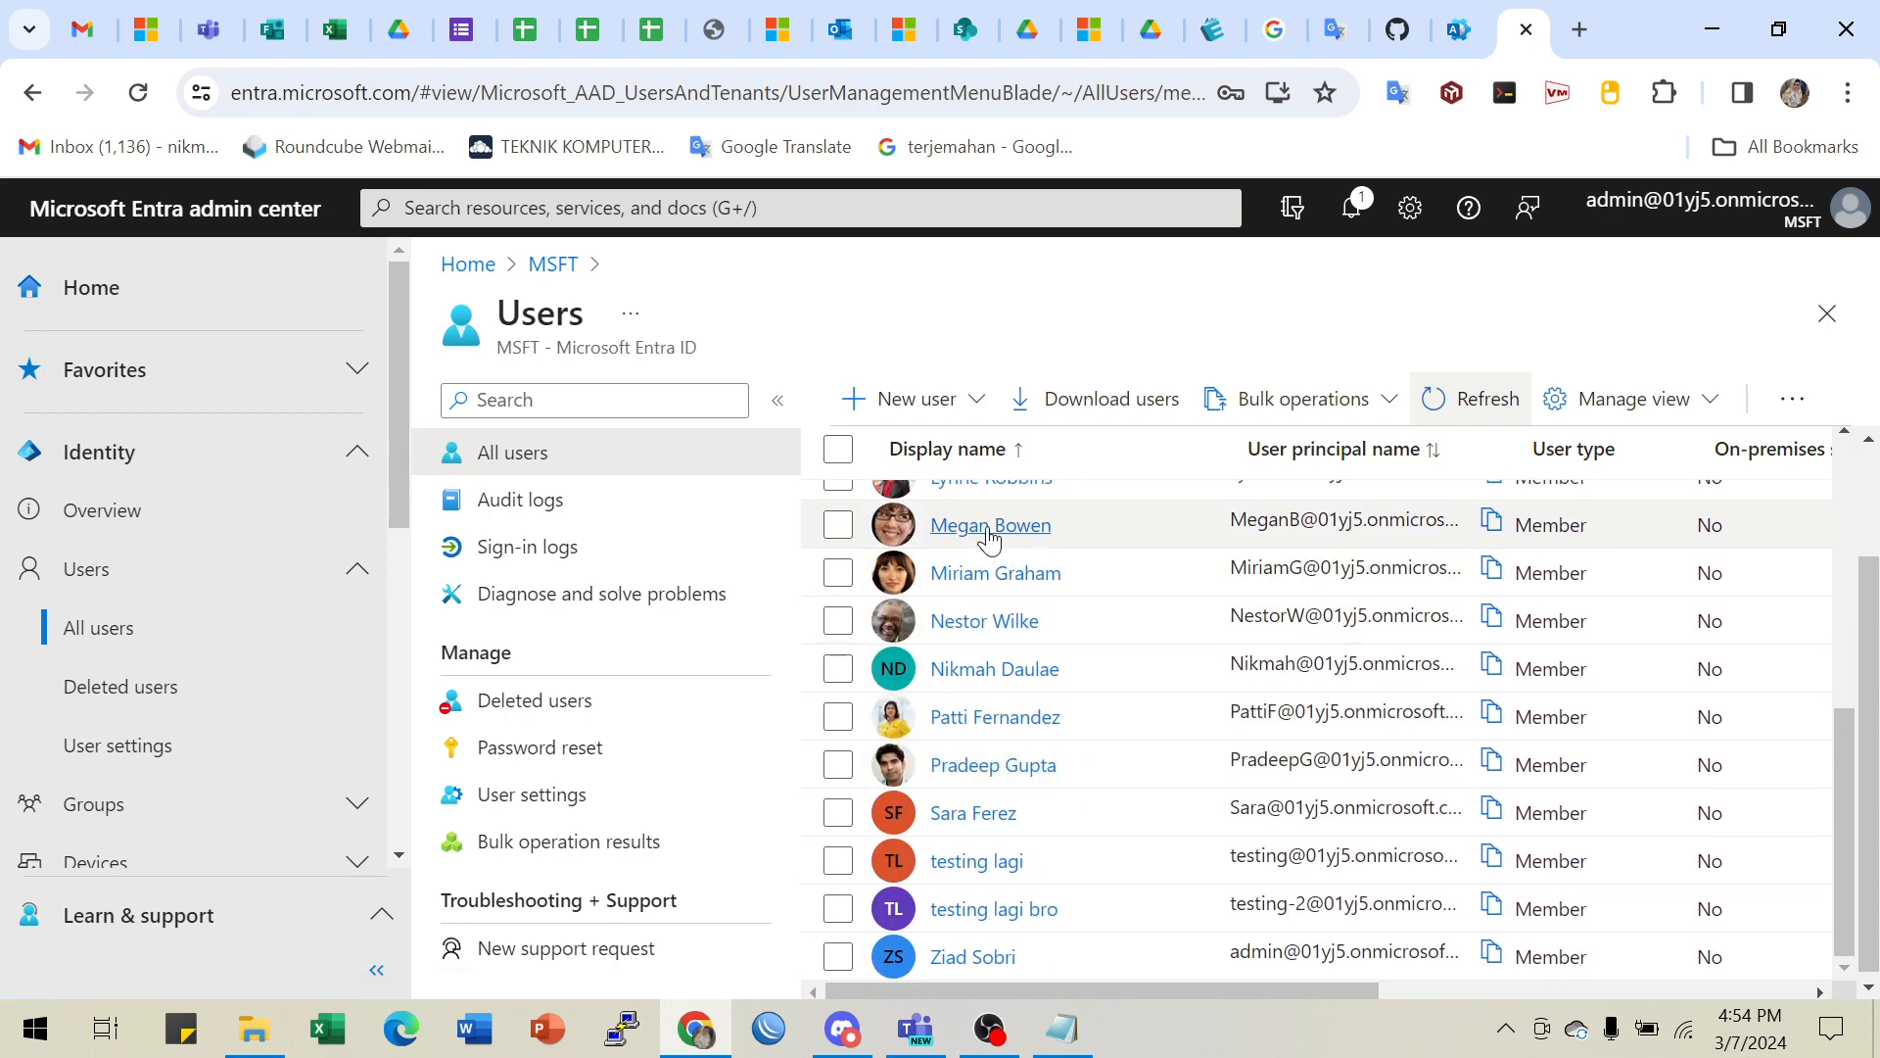
scroll(994, 764, up, 3)
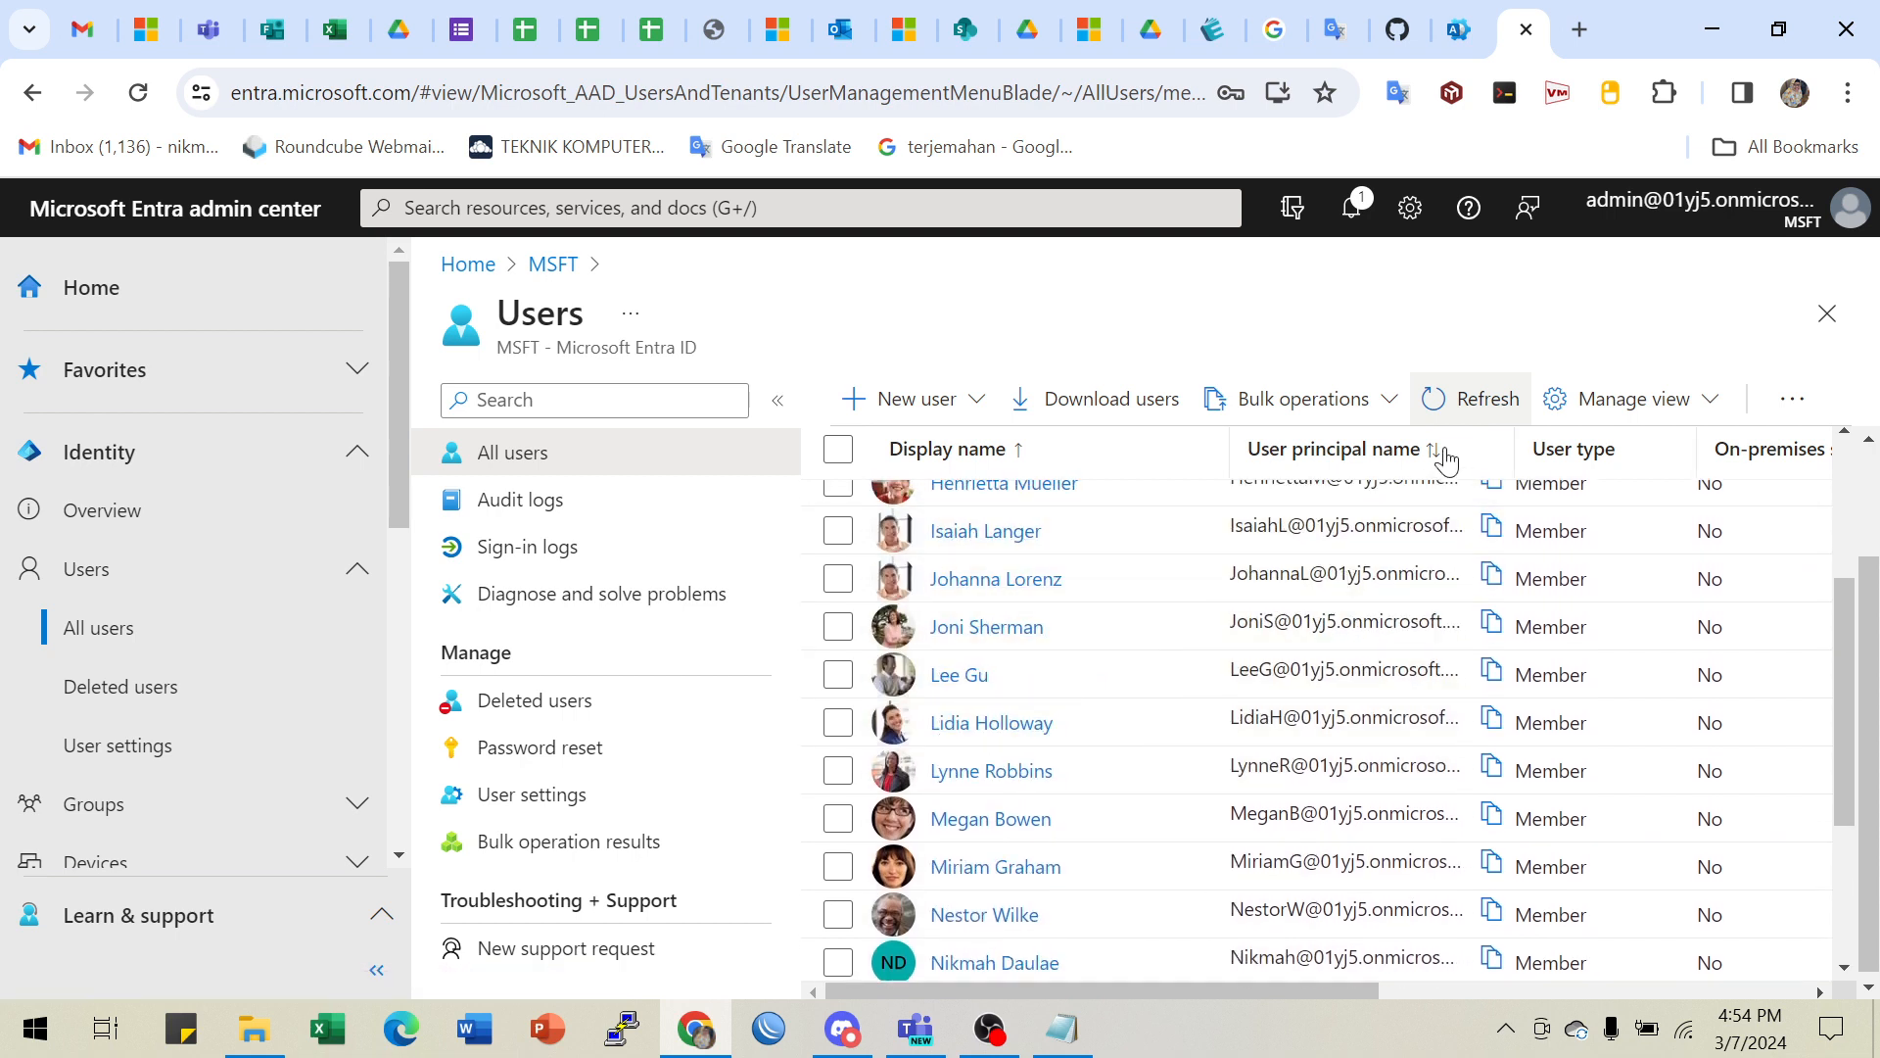
scroll(835, 720, up, 2)
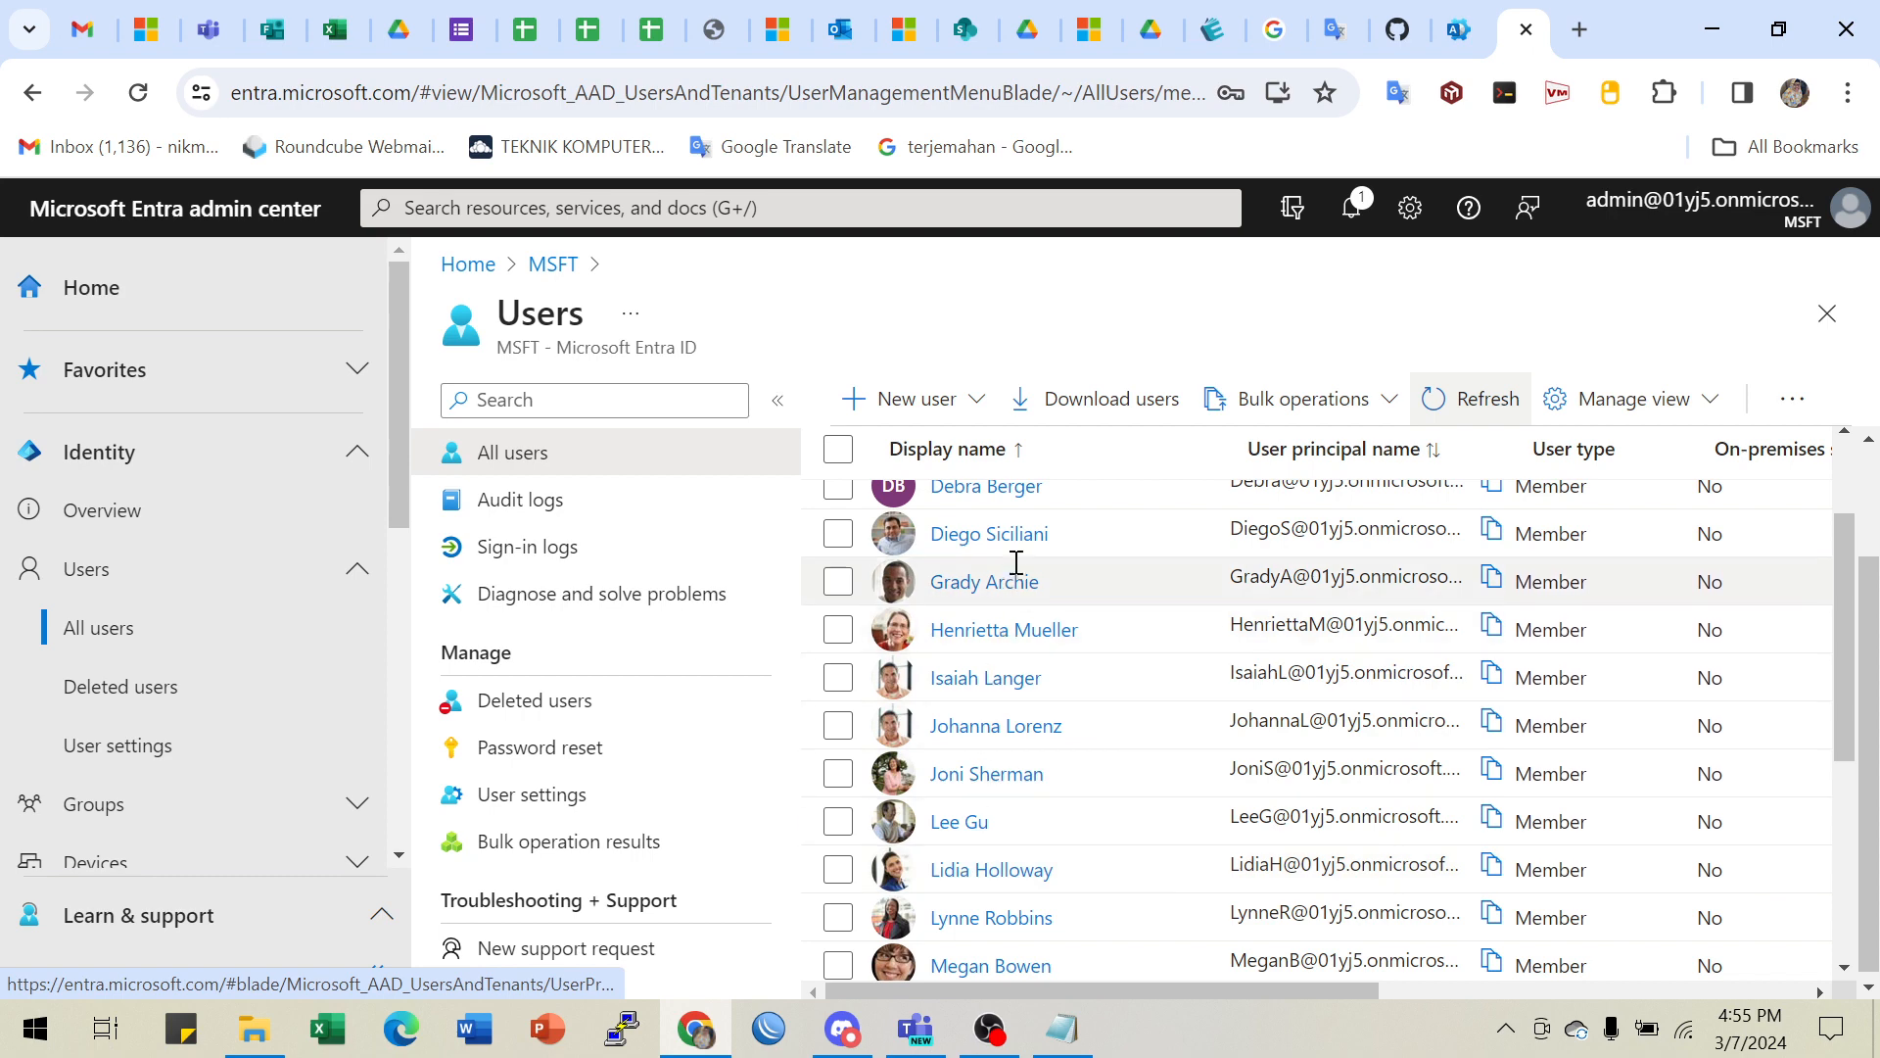
scroll(1469, 744, down, 1)
scroll(1420, 734, up, 3)
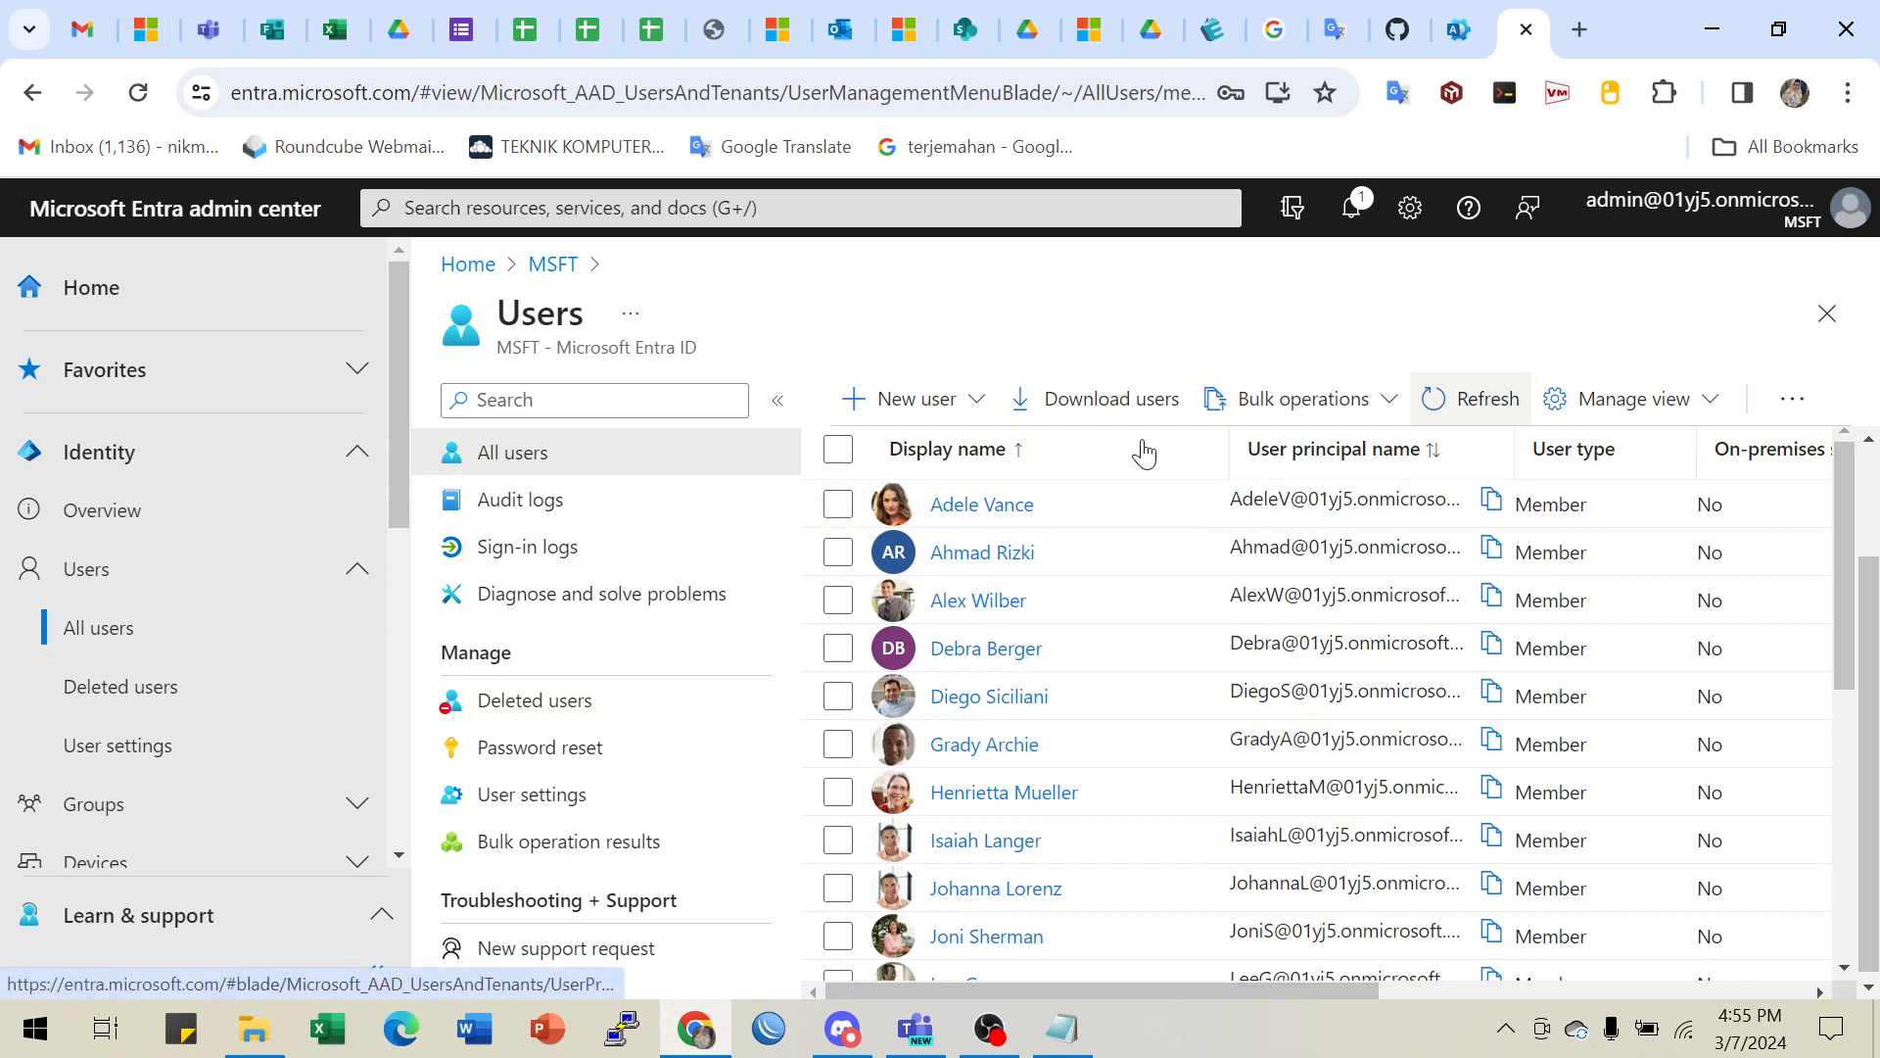
click(1397, 29)
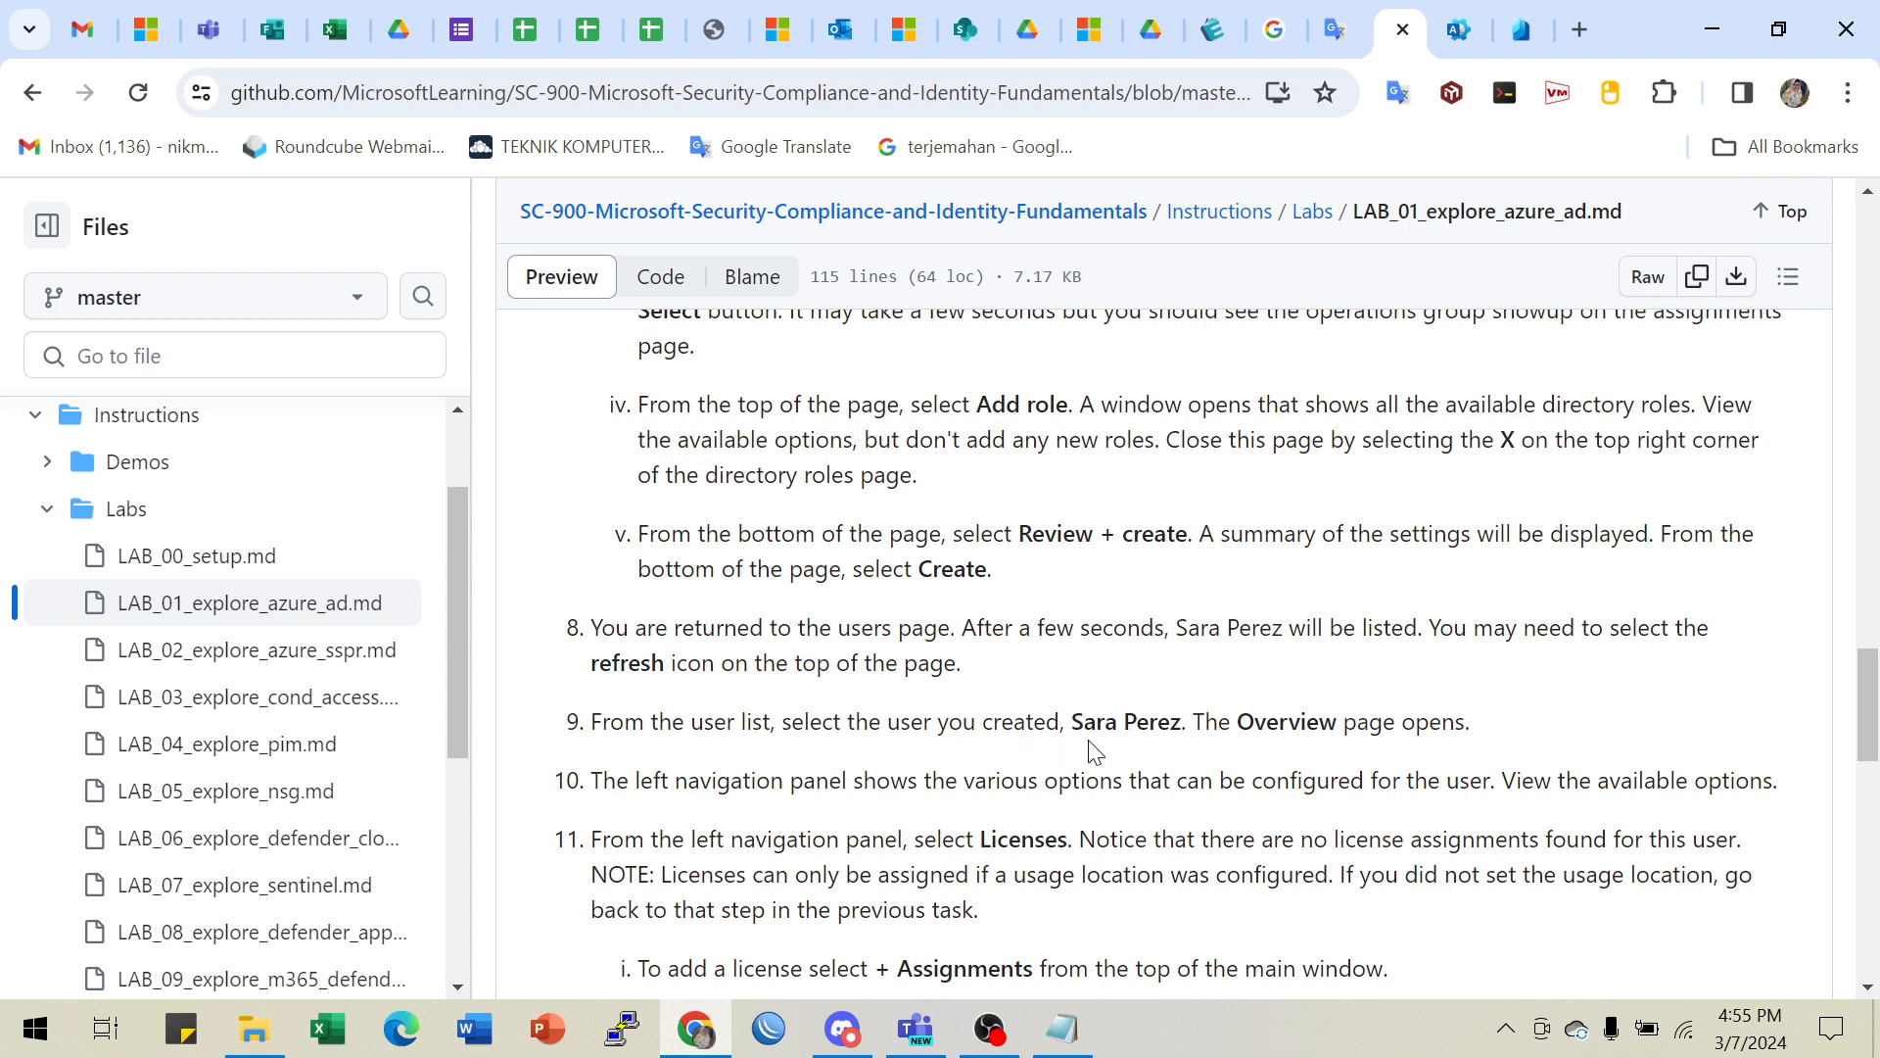
scroll(1293, 736, down, 2)
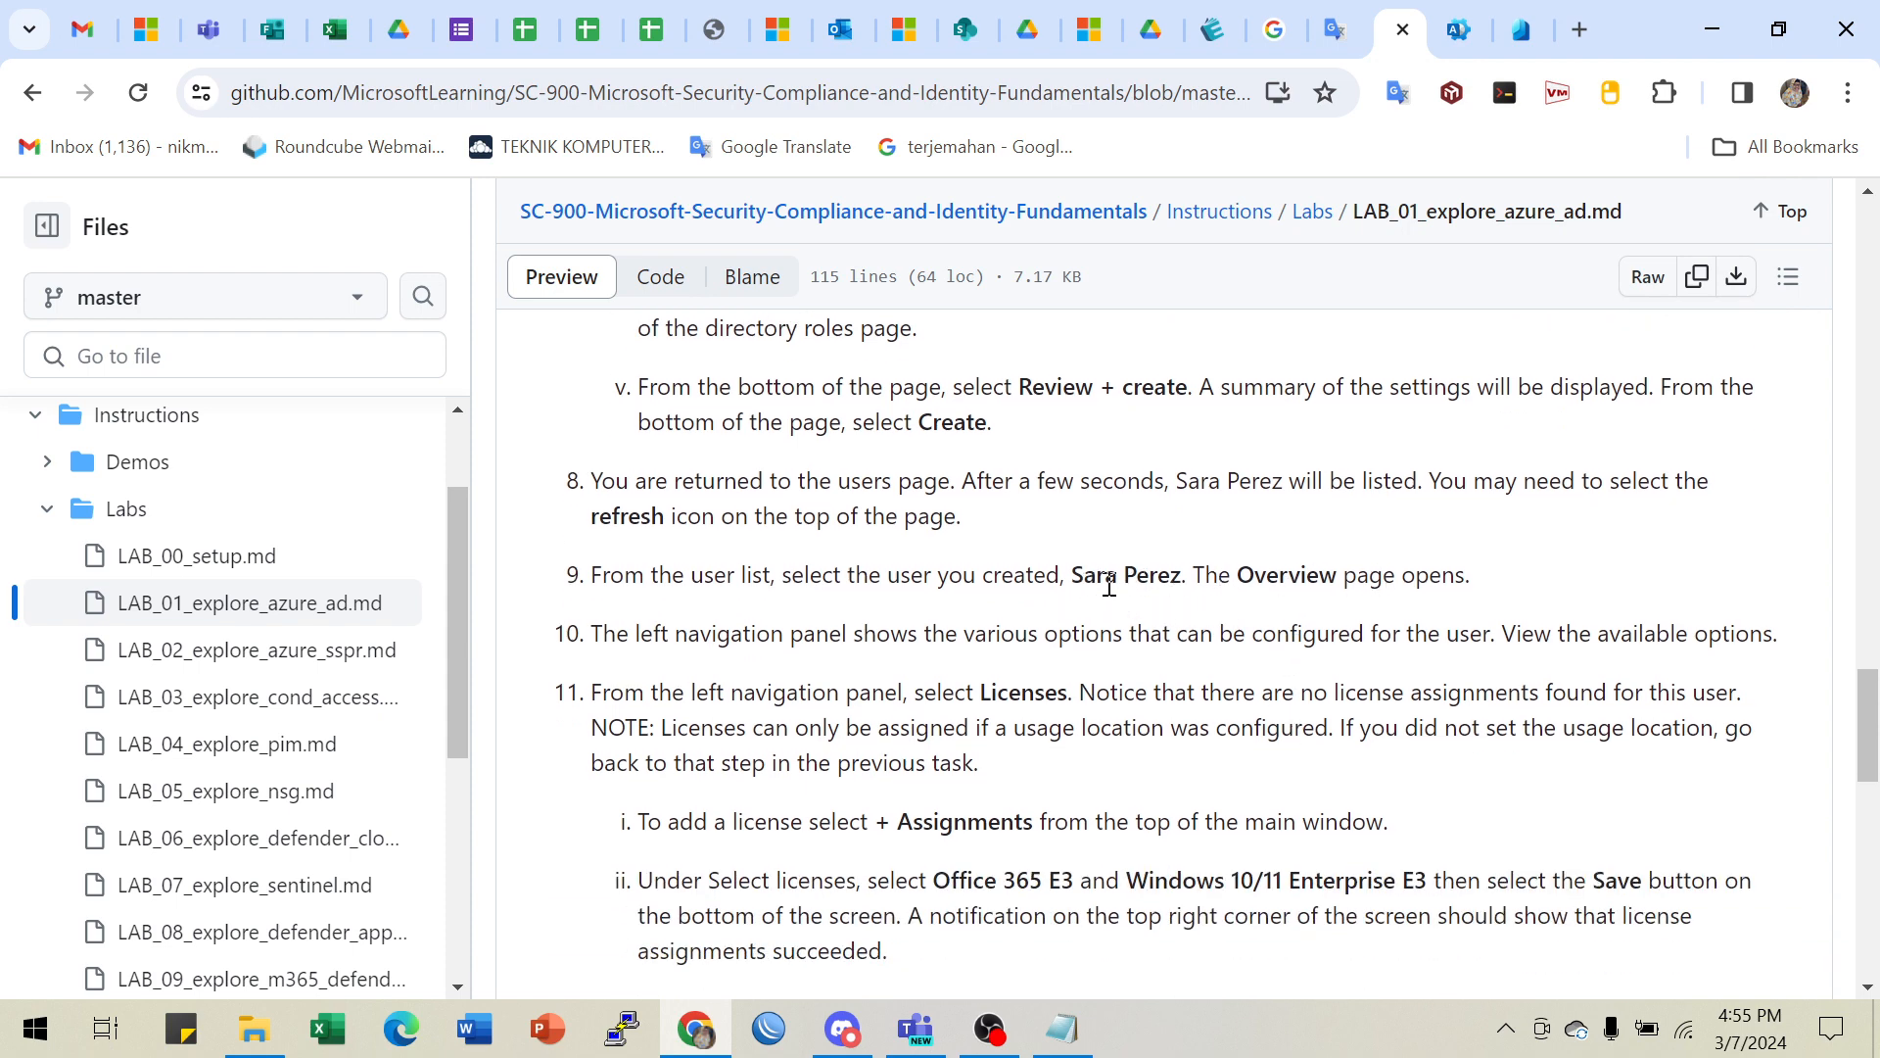
click(1521, 29)
scroll(994, 847, down, 5)
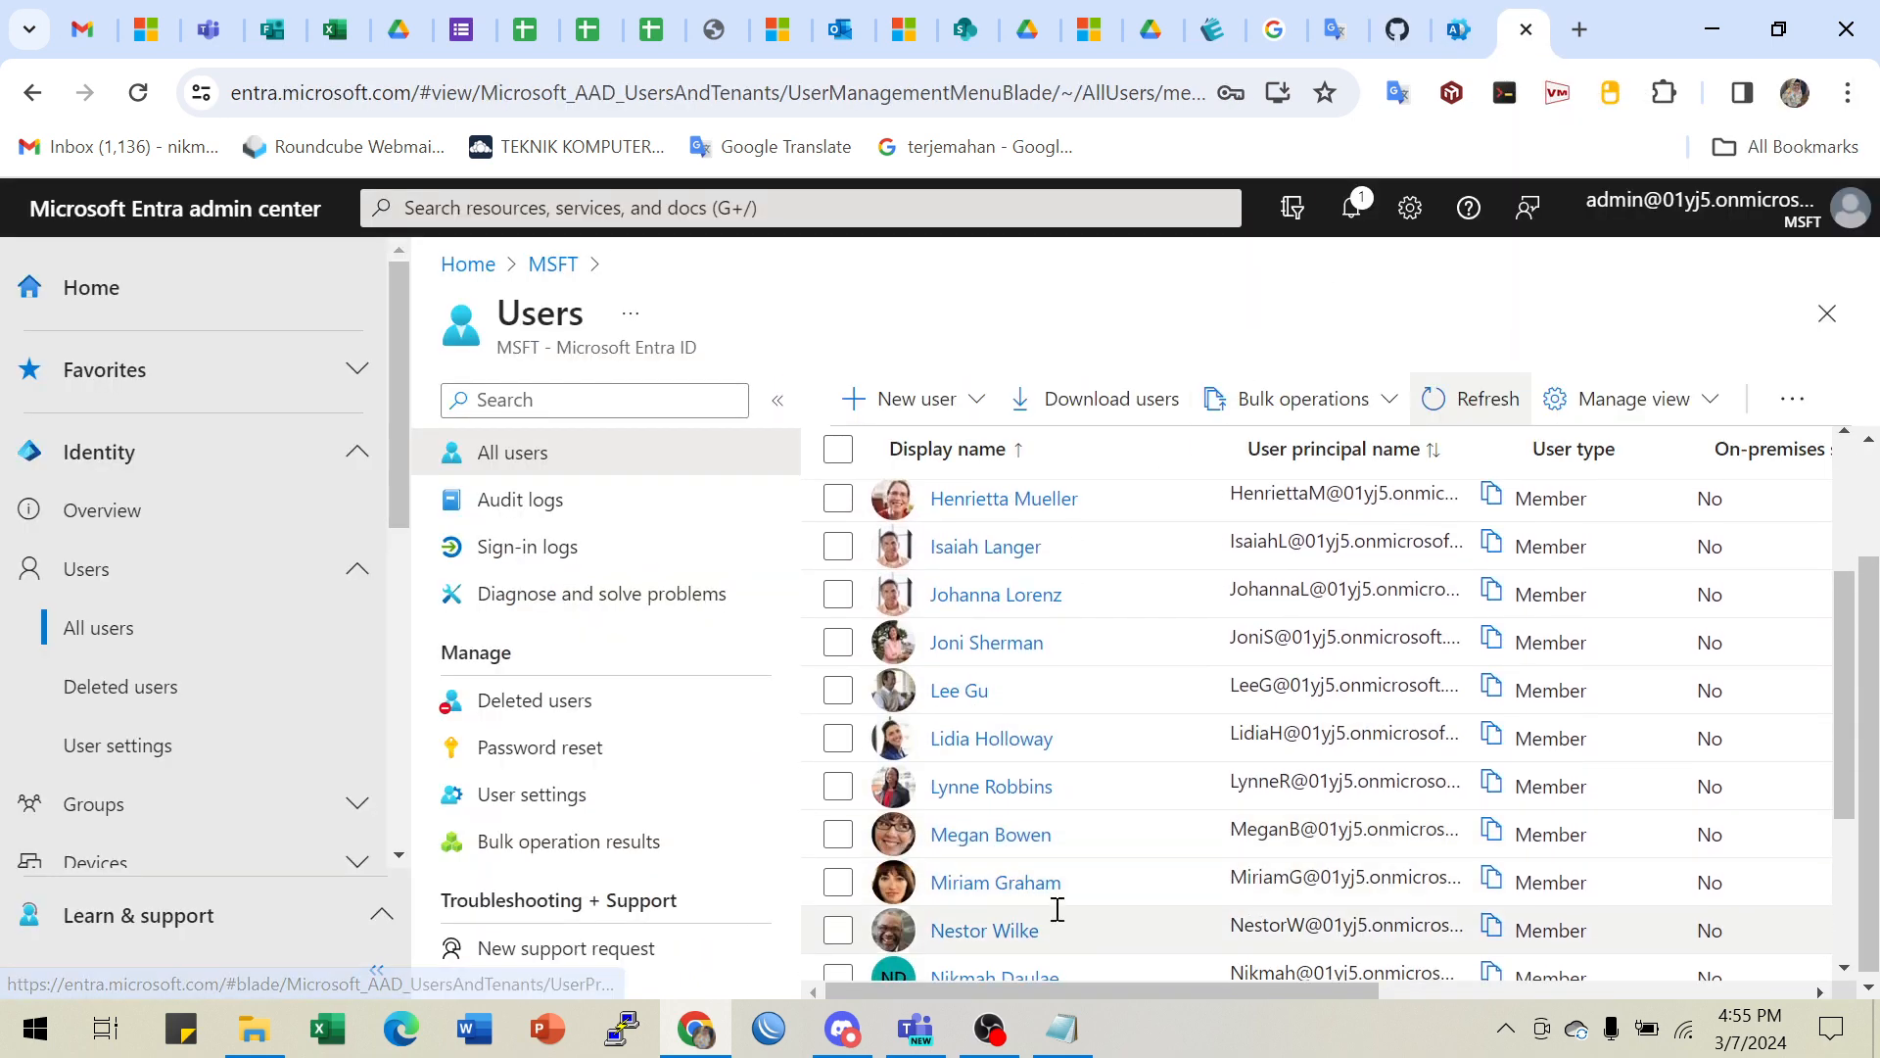
- Open the new user's profile and select its full user principal name
click(989, 832)
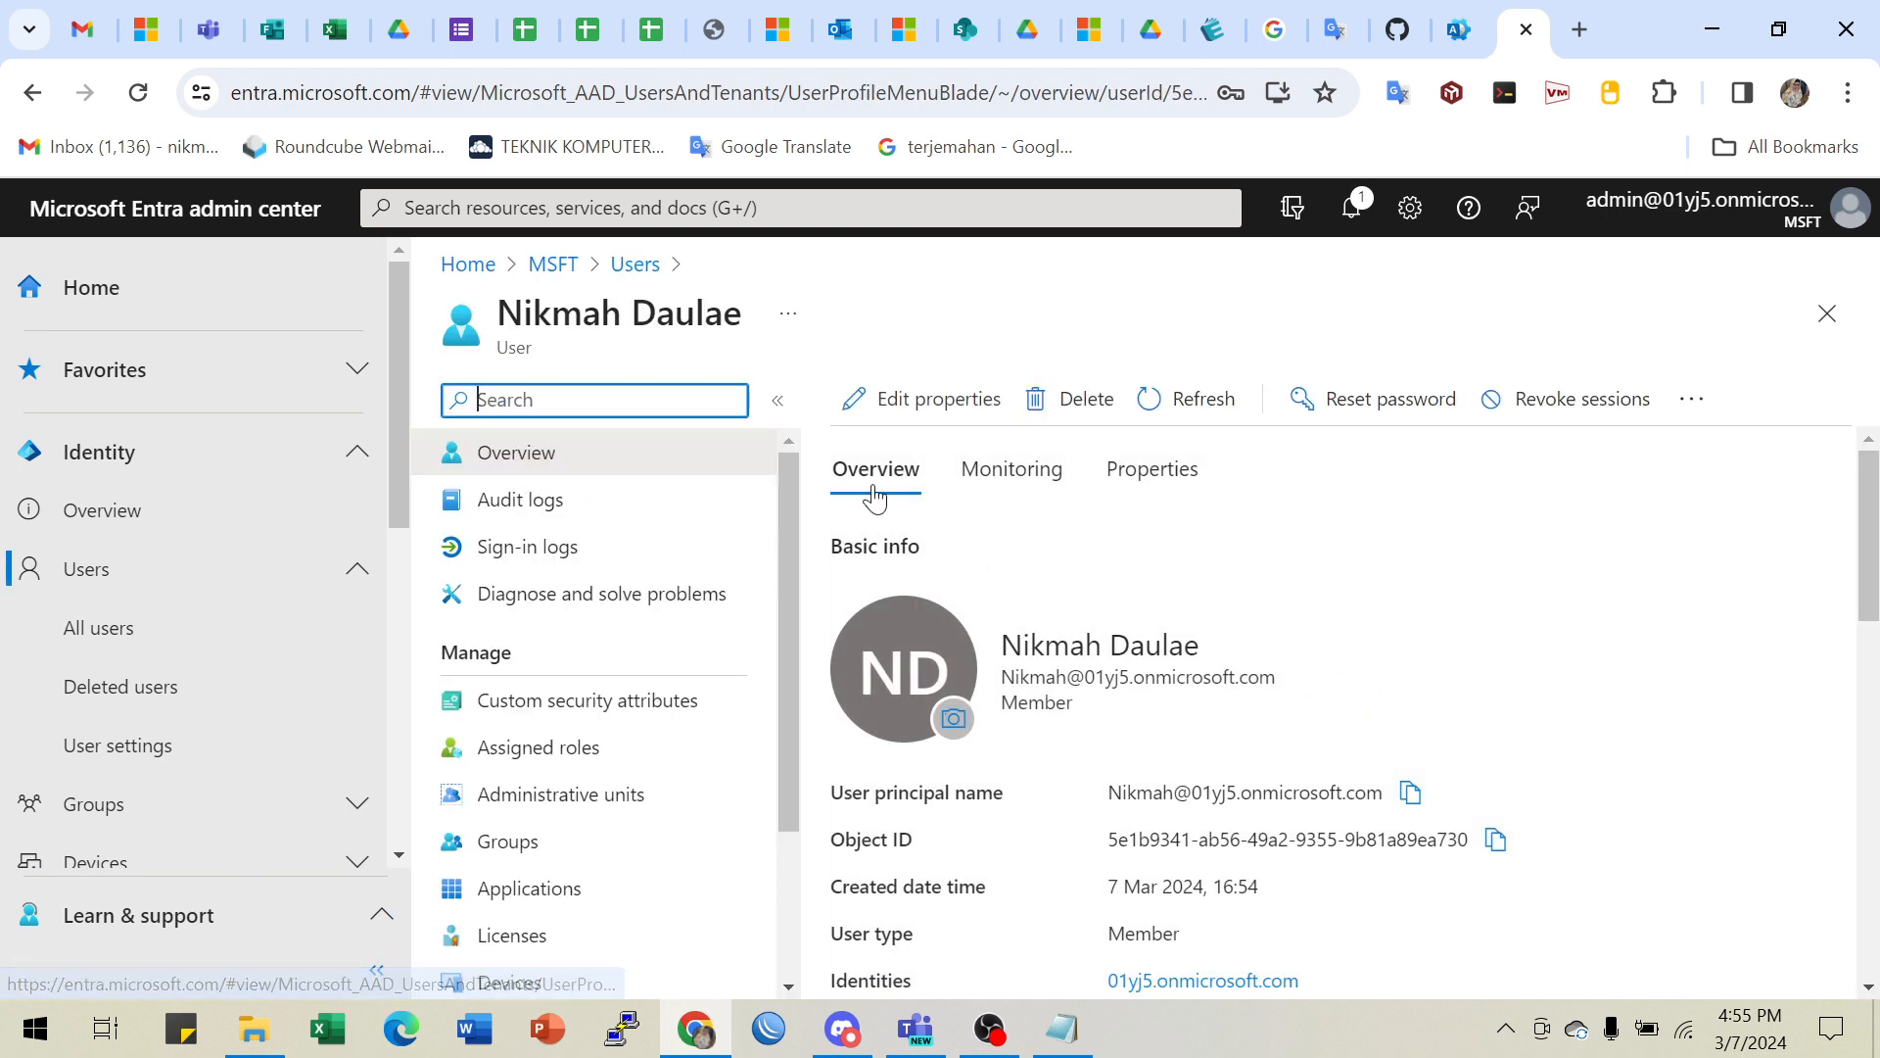
scroll(1292, 663, down, 3)
scroll(1292, 662, up, 2)
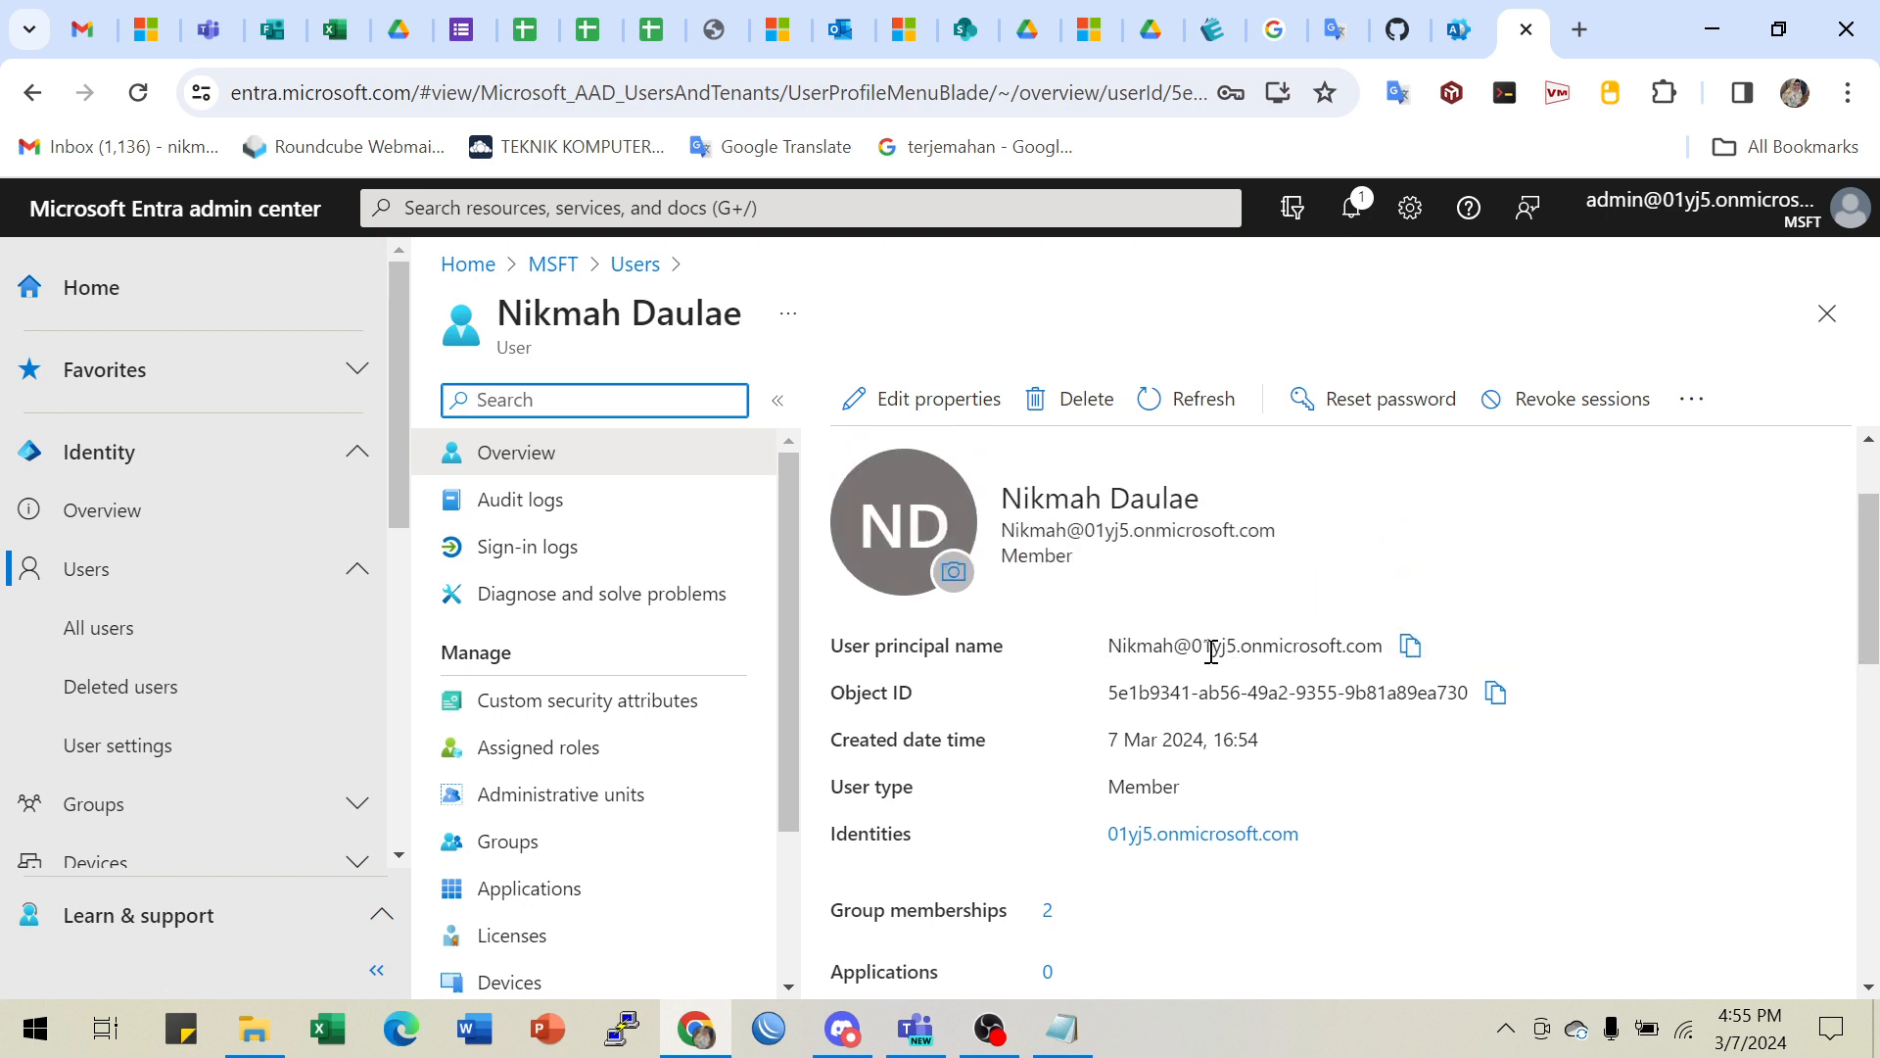
drag(1192, 647, 1356, 654)
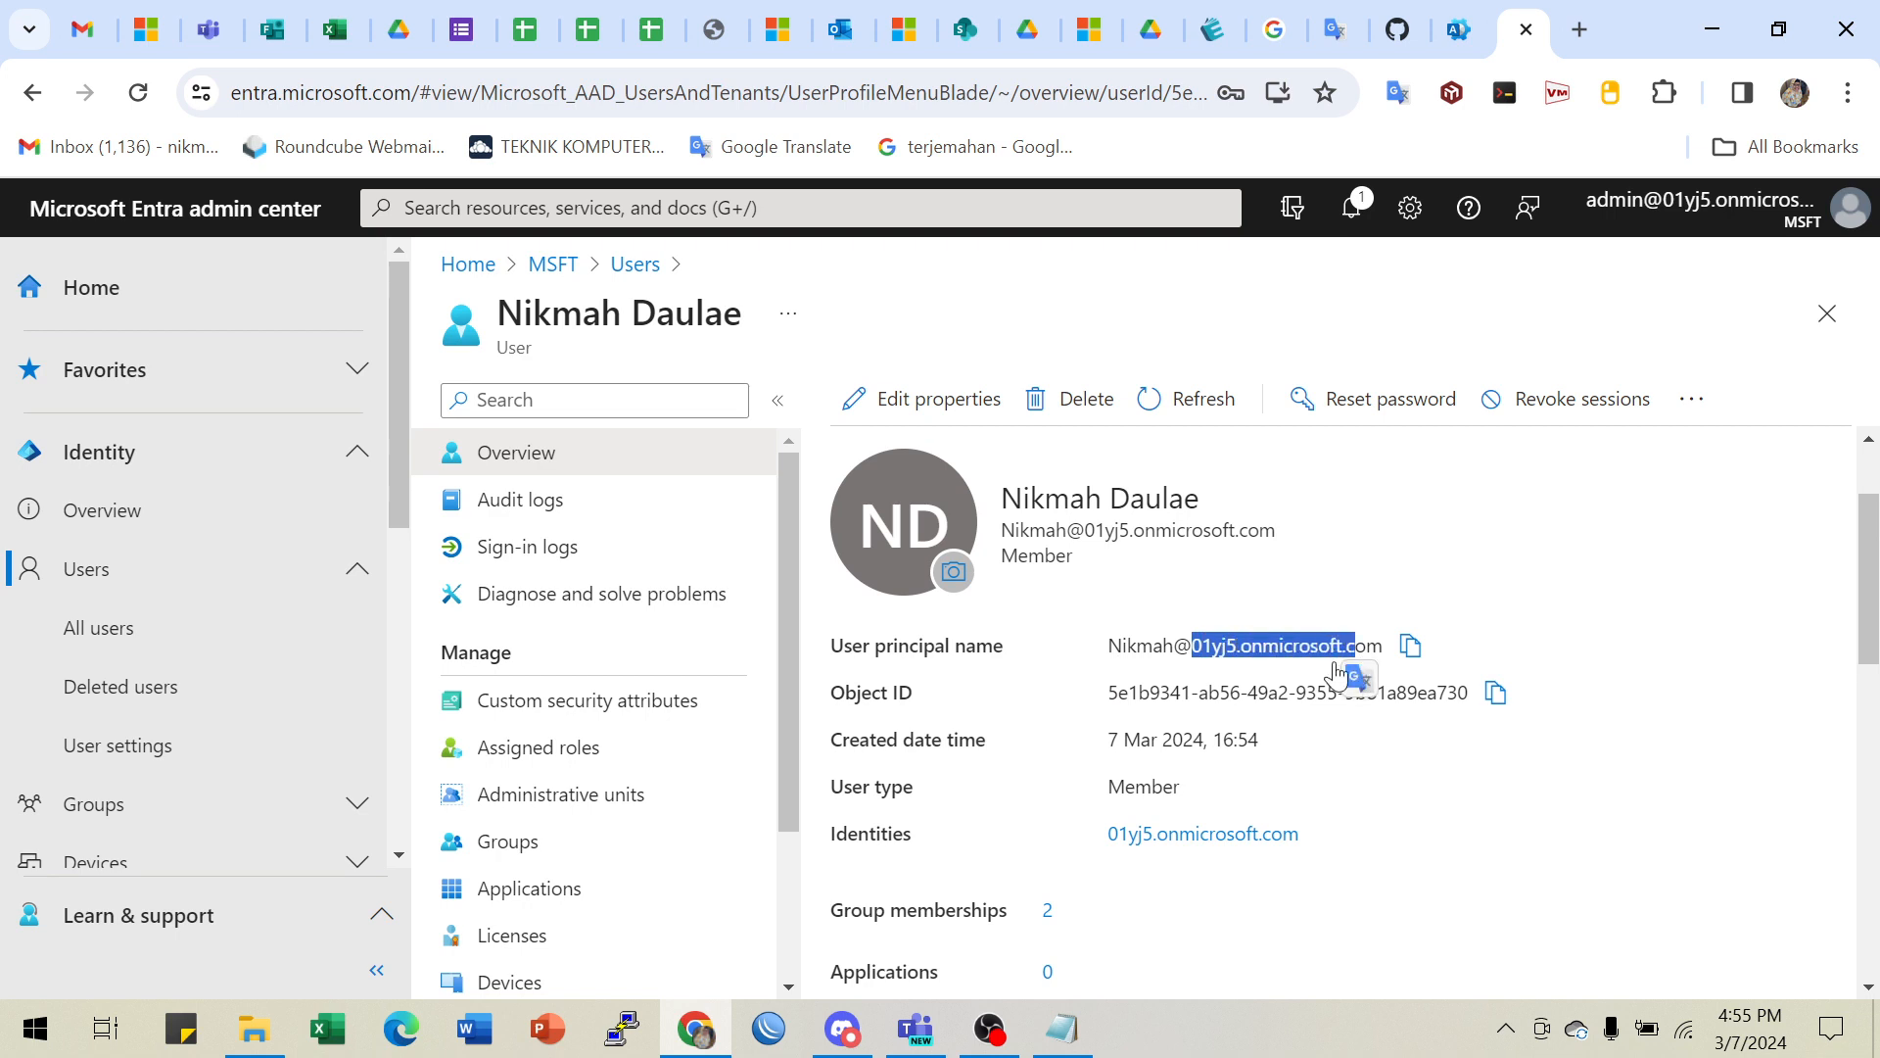
drag(1113, 639, 1383, 647)
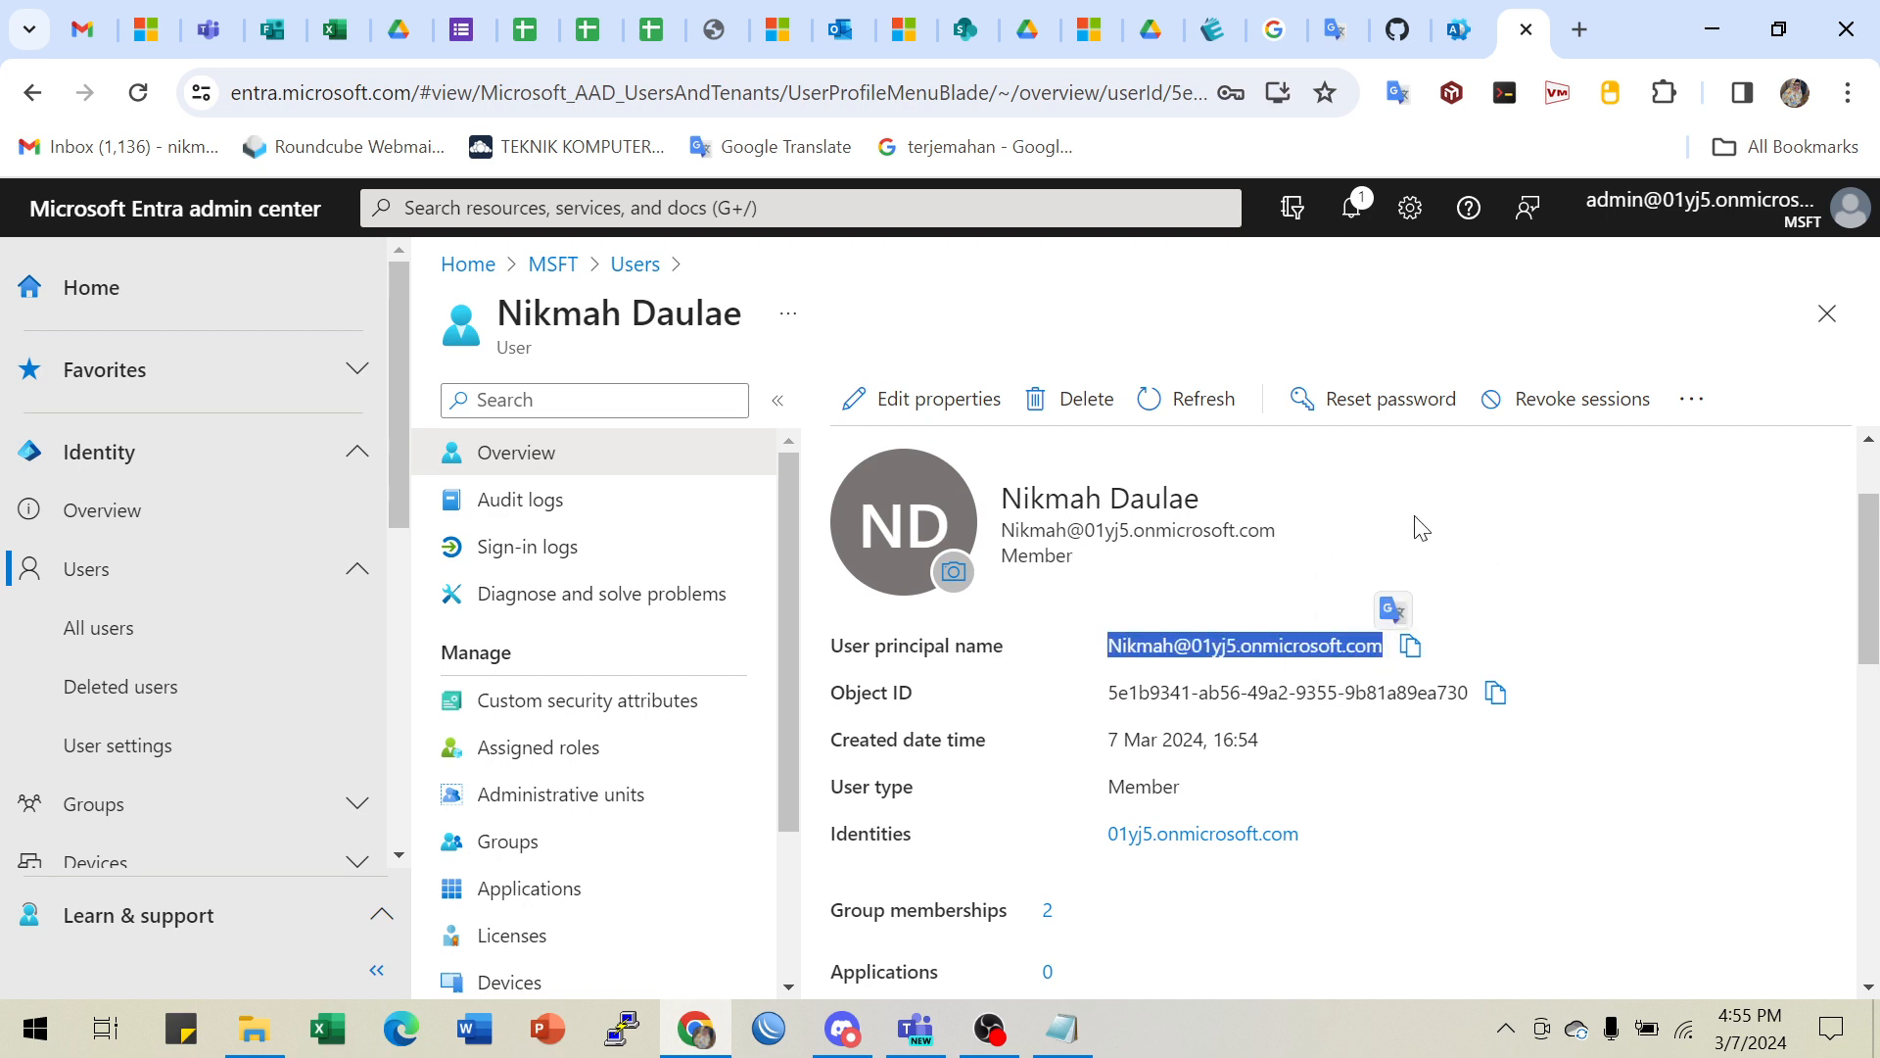
- Review the rest of the Overview, then return to the lab's license-assignment steps 8–11
scroll(1422, 529, down, 1)
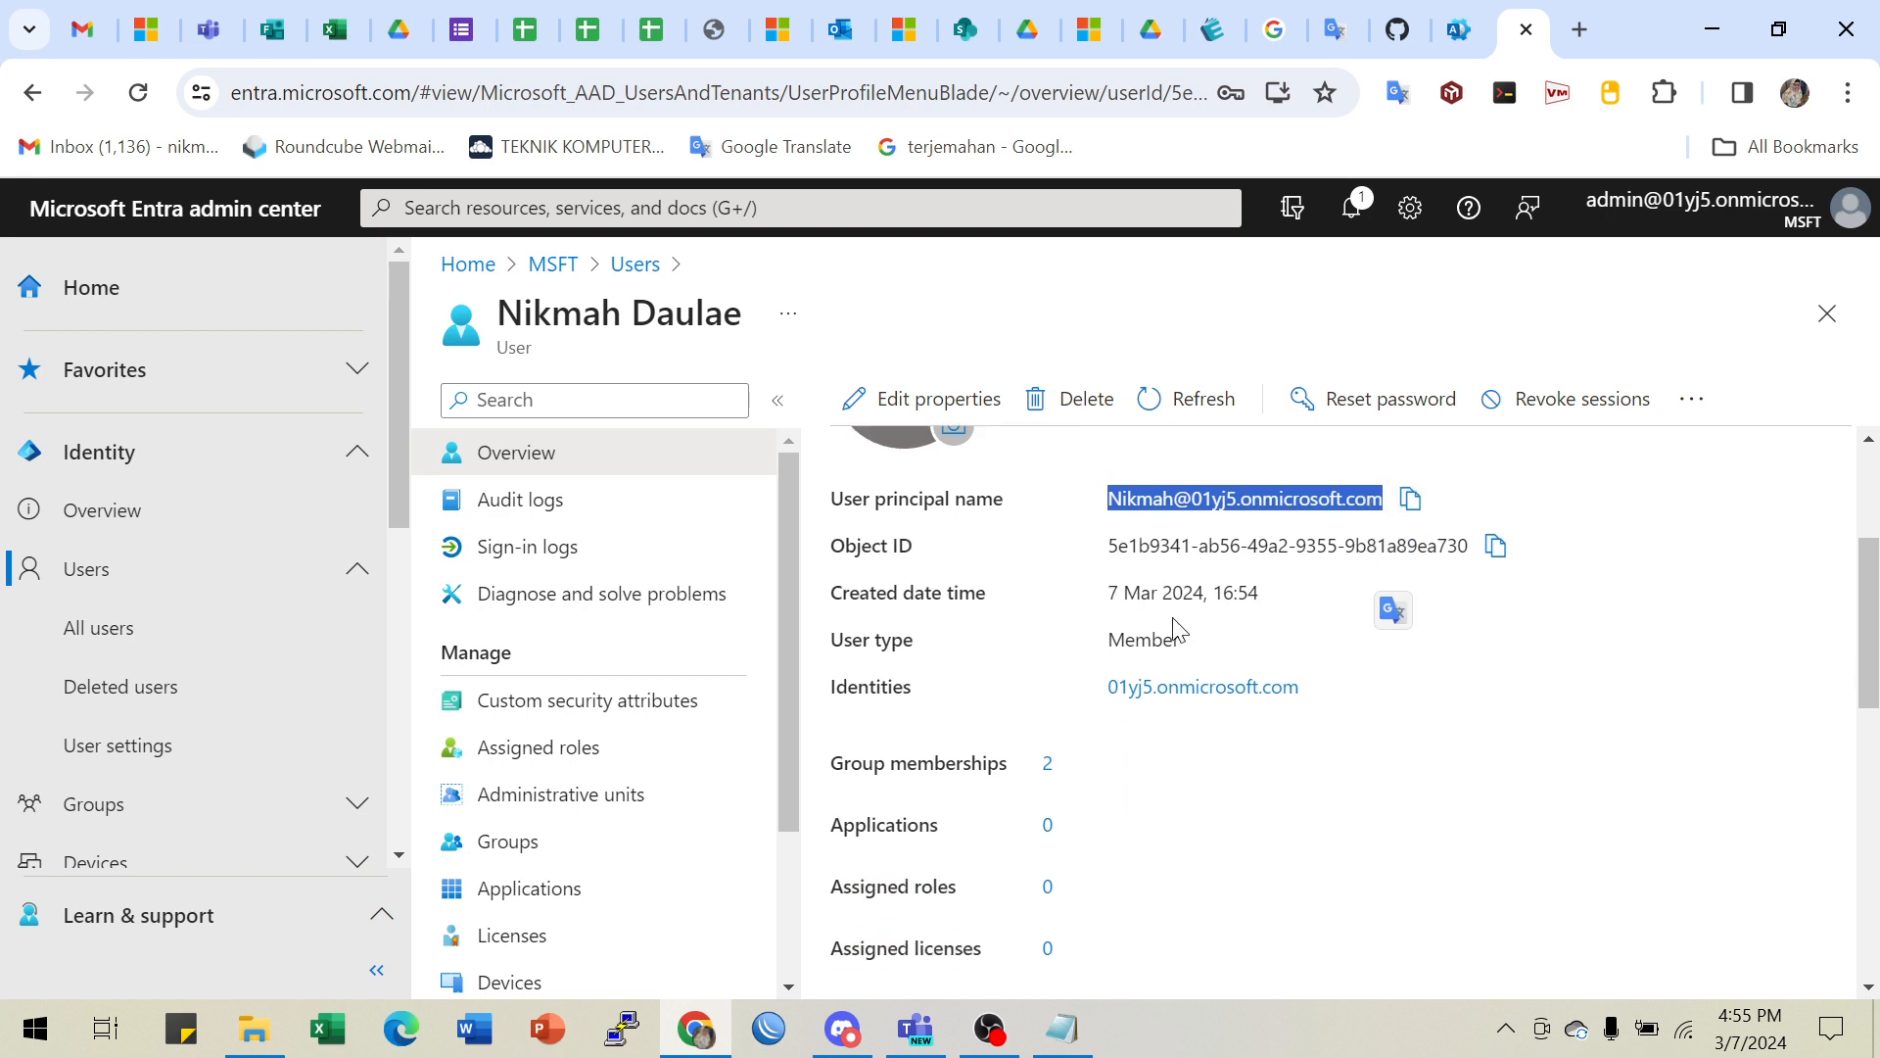
scroll(1165, 756, down, 1)
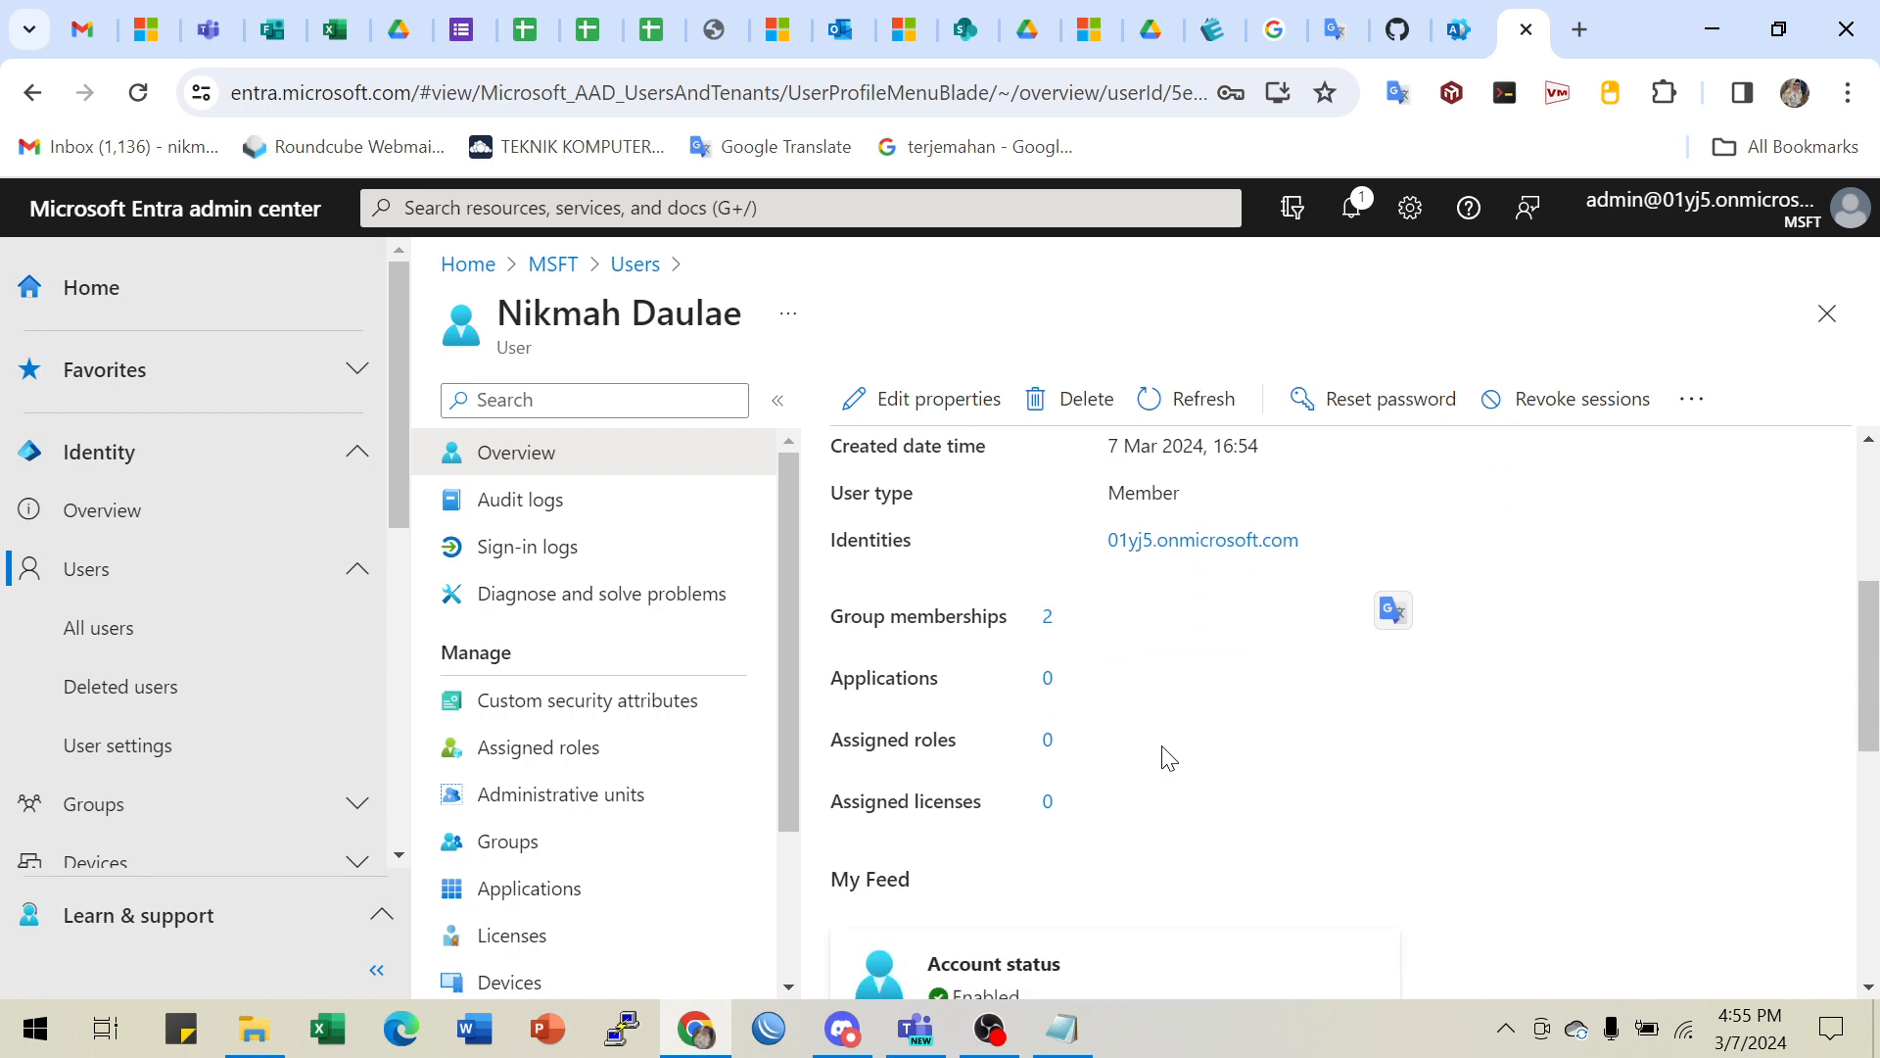
scroll(1105, 705, down, 5)
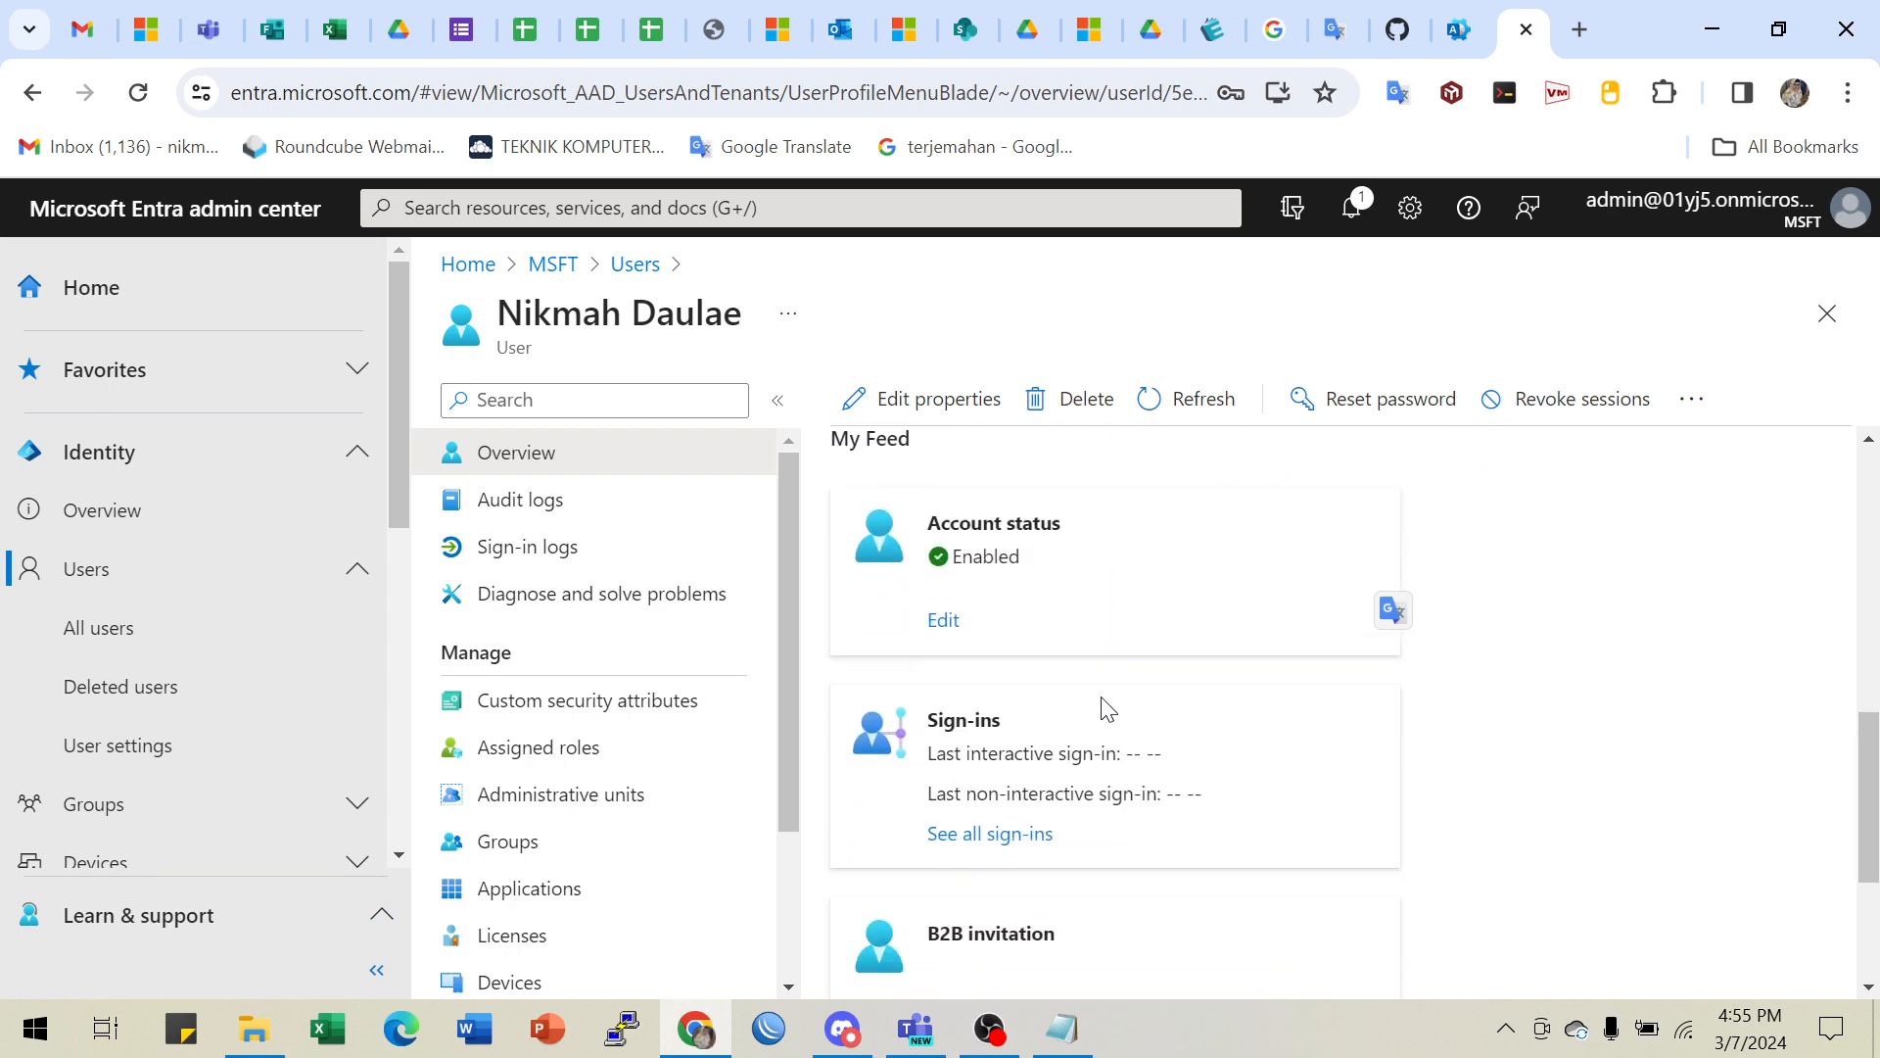
scroll(1112, 705, up, 10)
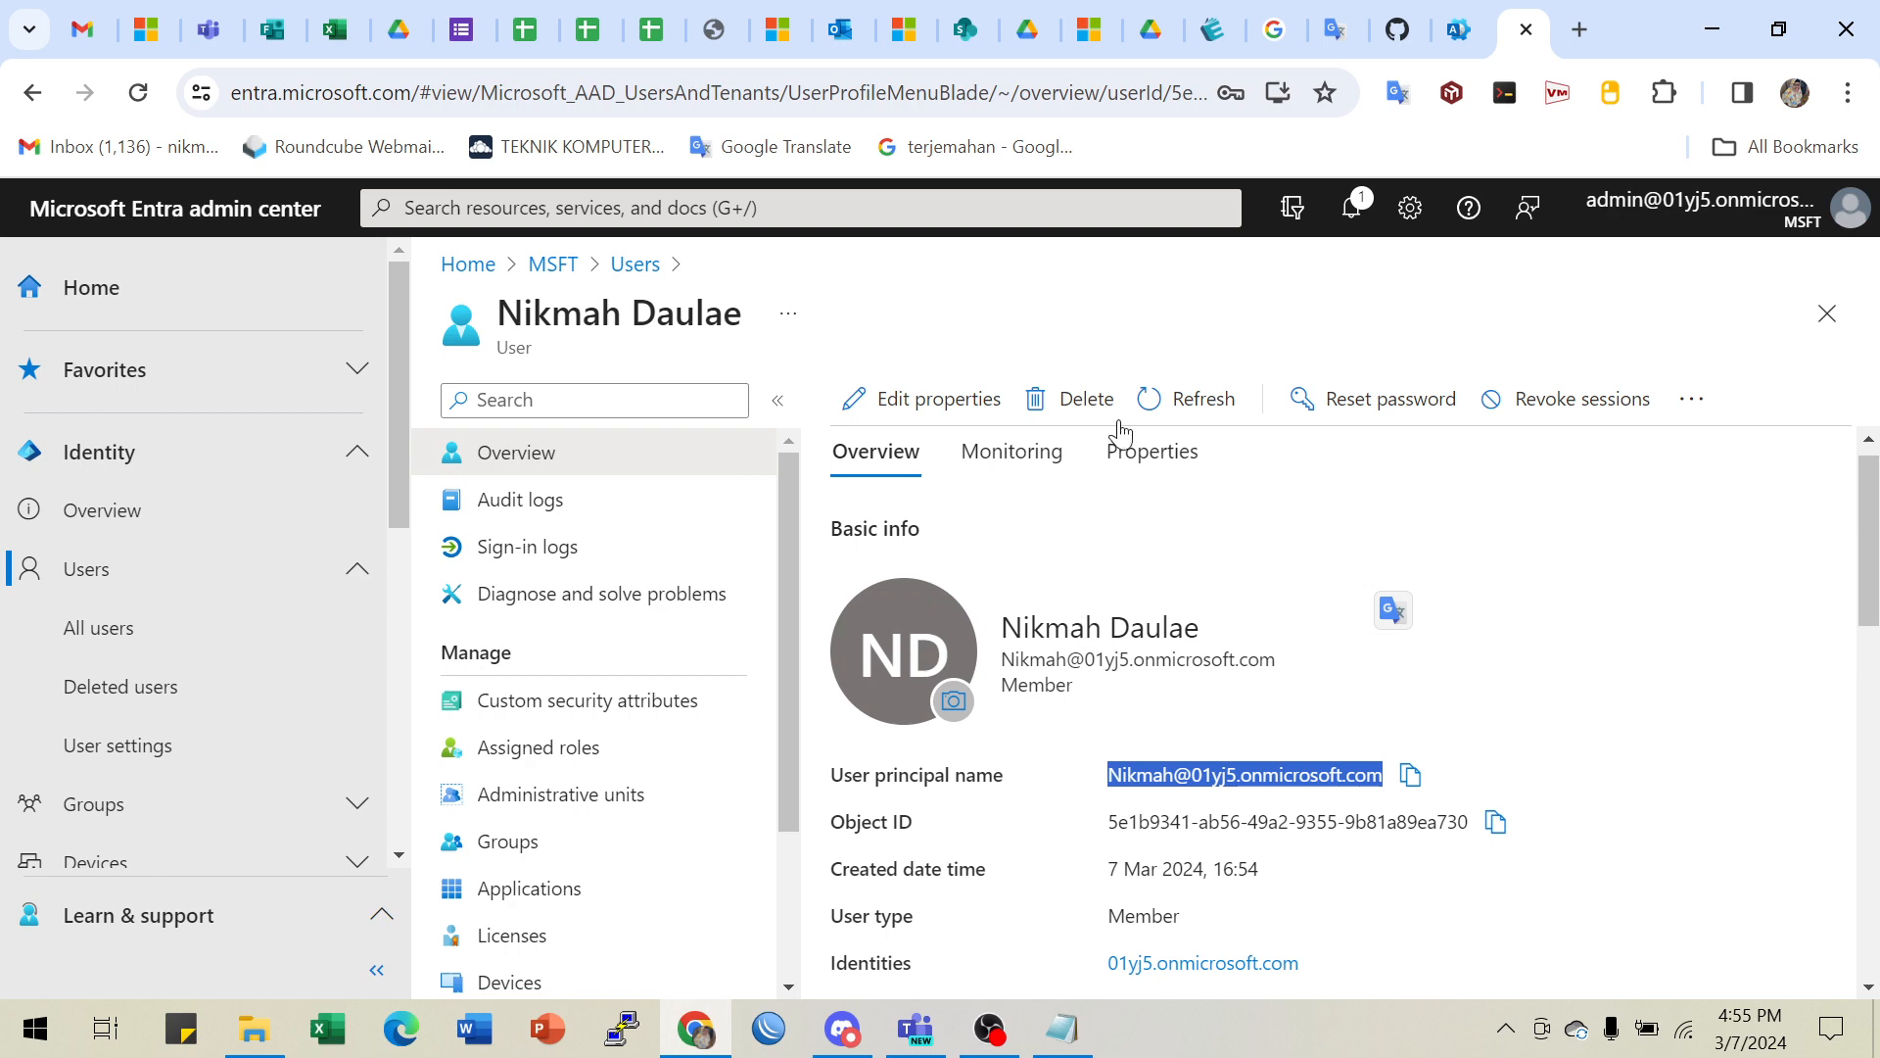
click(1403, 29)
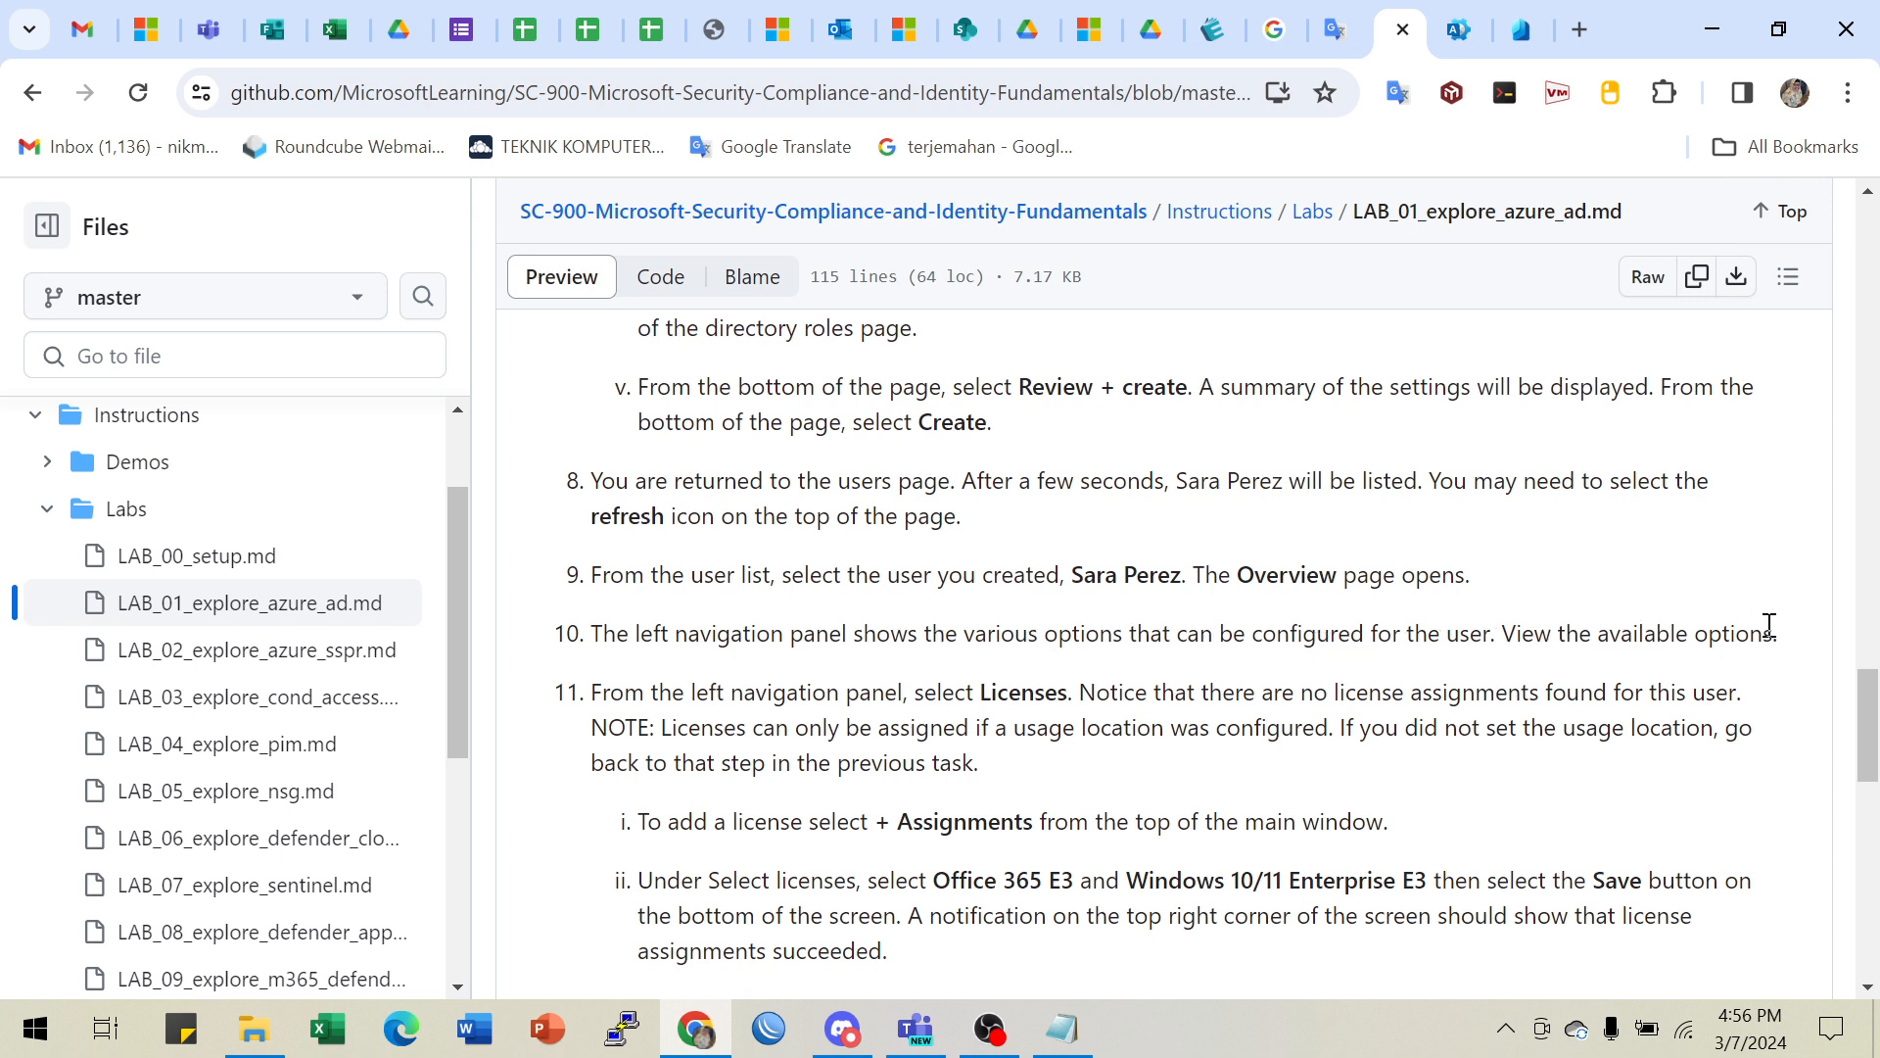
- Finish reading lab step 11, then return to the new user's Overview page in Entra
scroll(986, 701, down, 1)
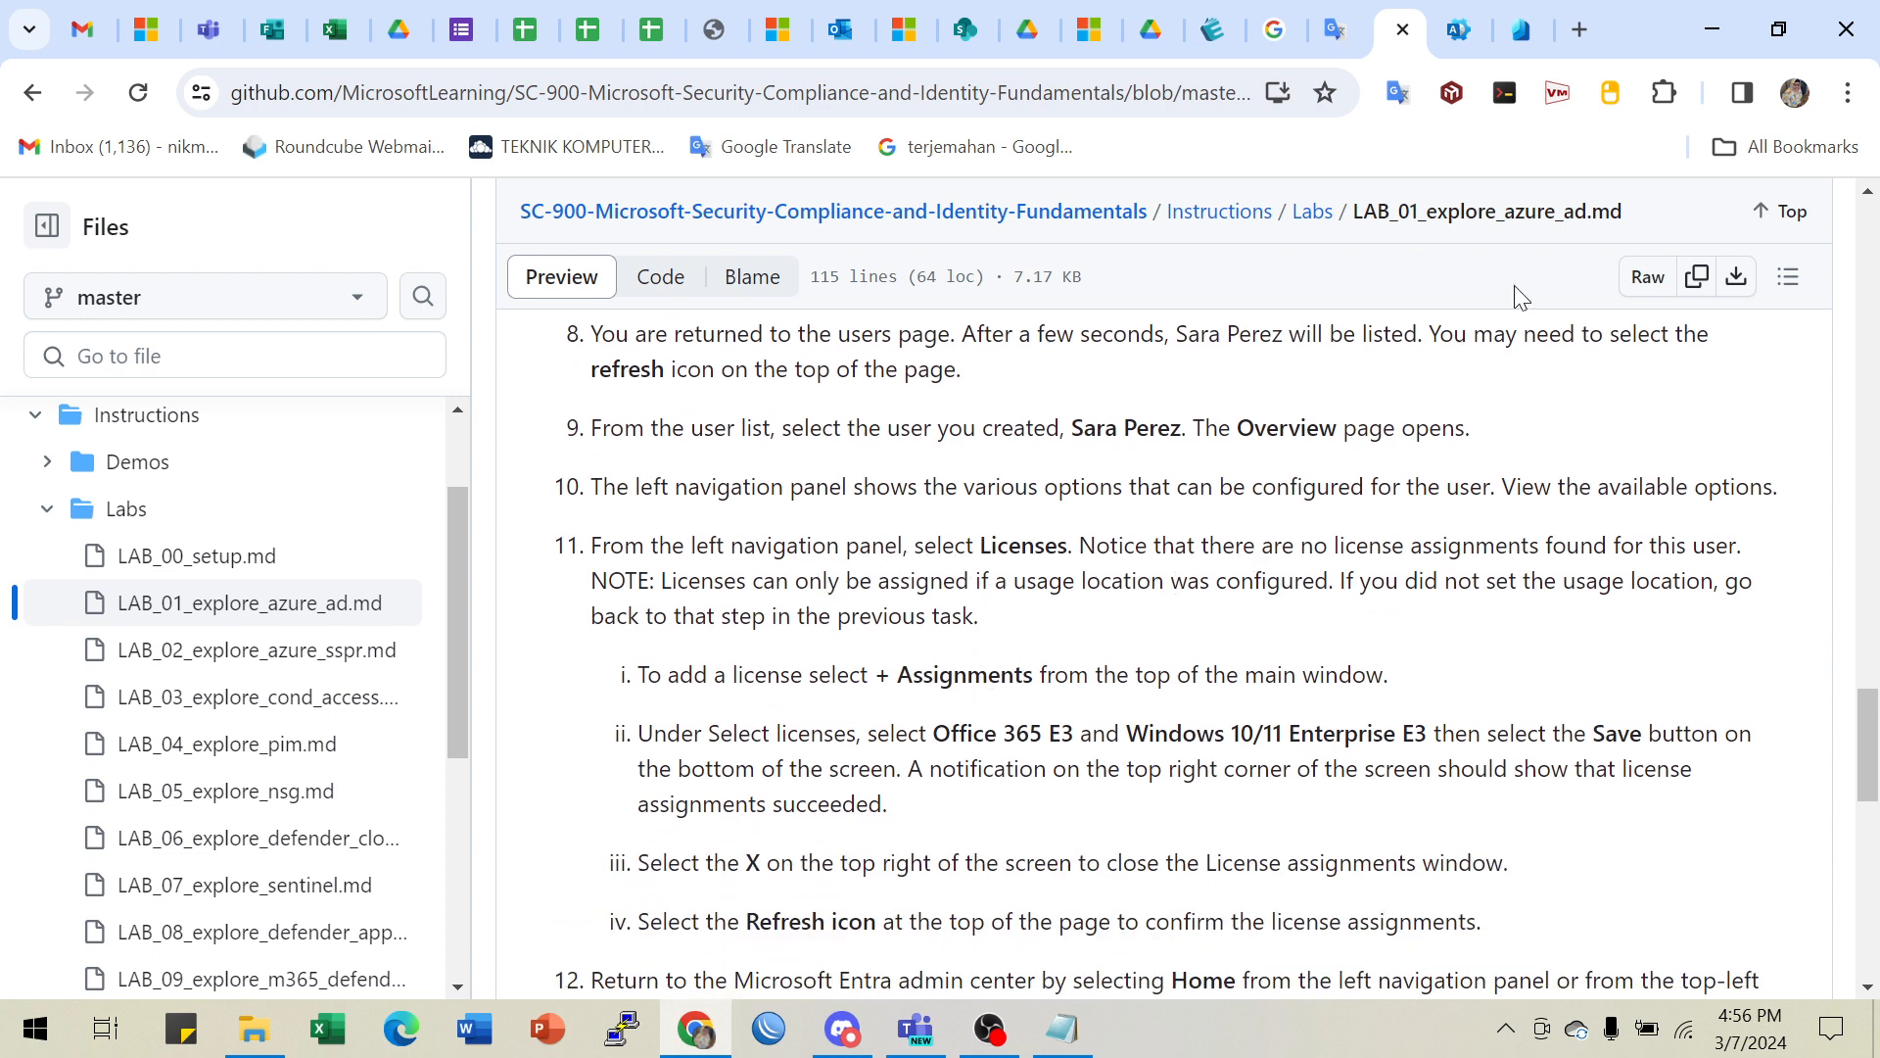
click(1530, 33)
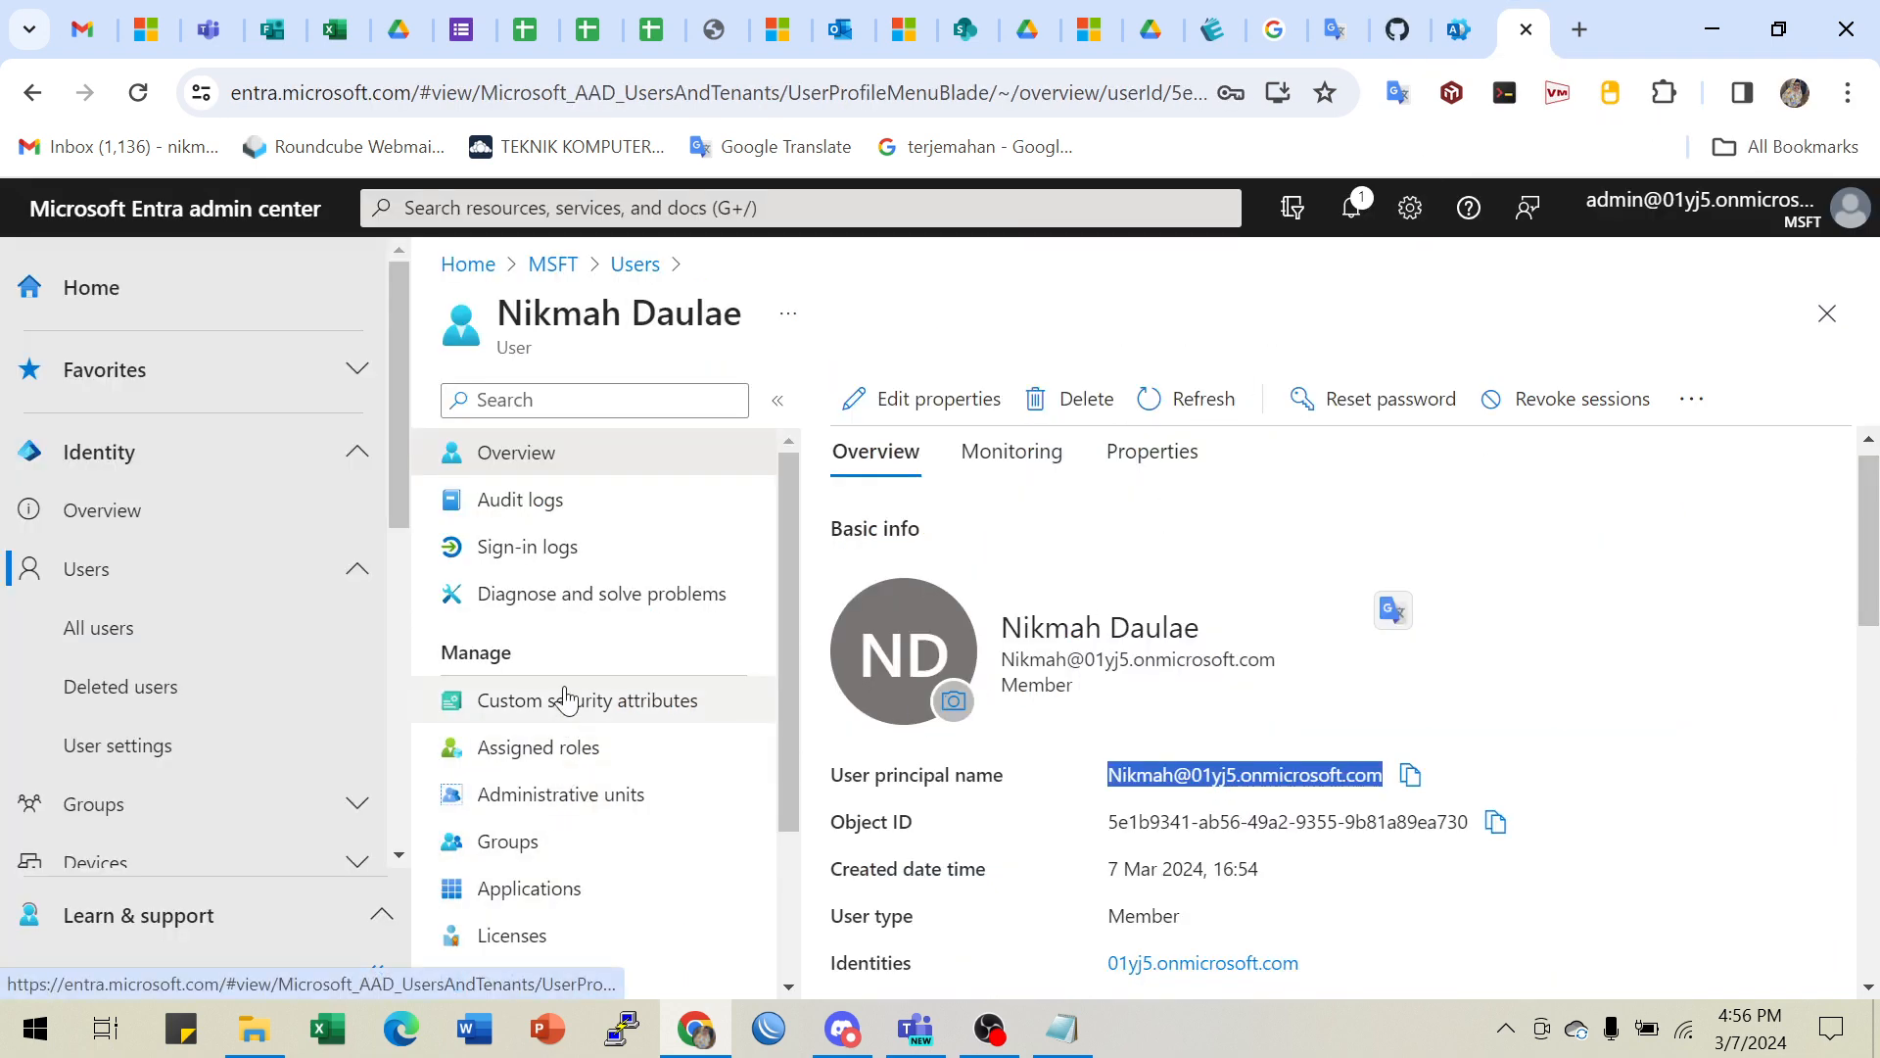
- Check the user's Licenses page, which shows no assignments, then go back to the lab instructions
scroll(565, 699, down, 1)
scroll(508, 686, up, 1)
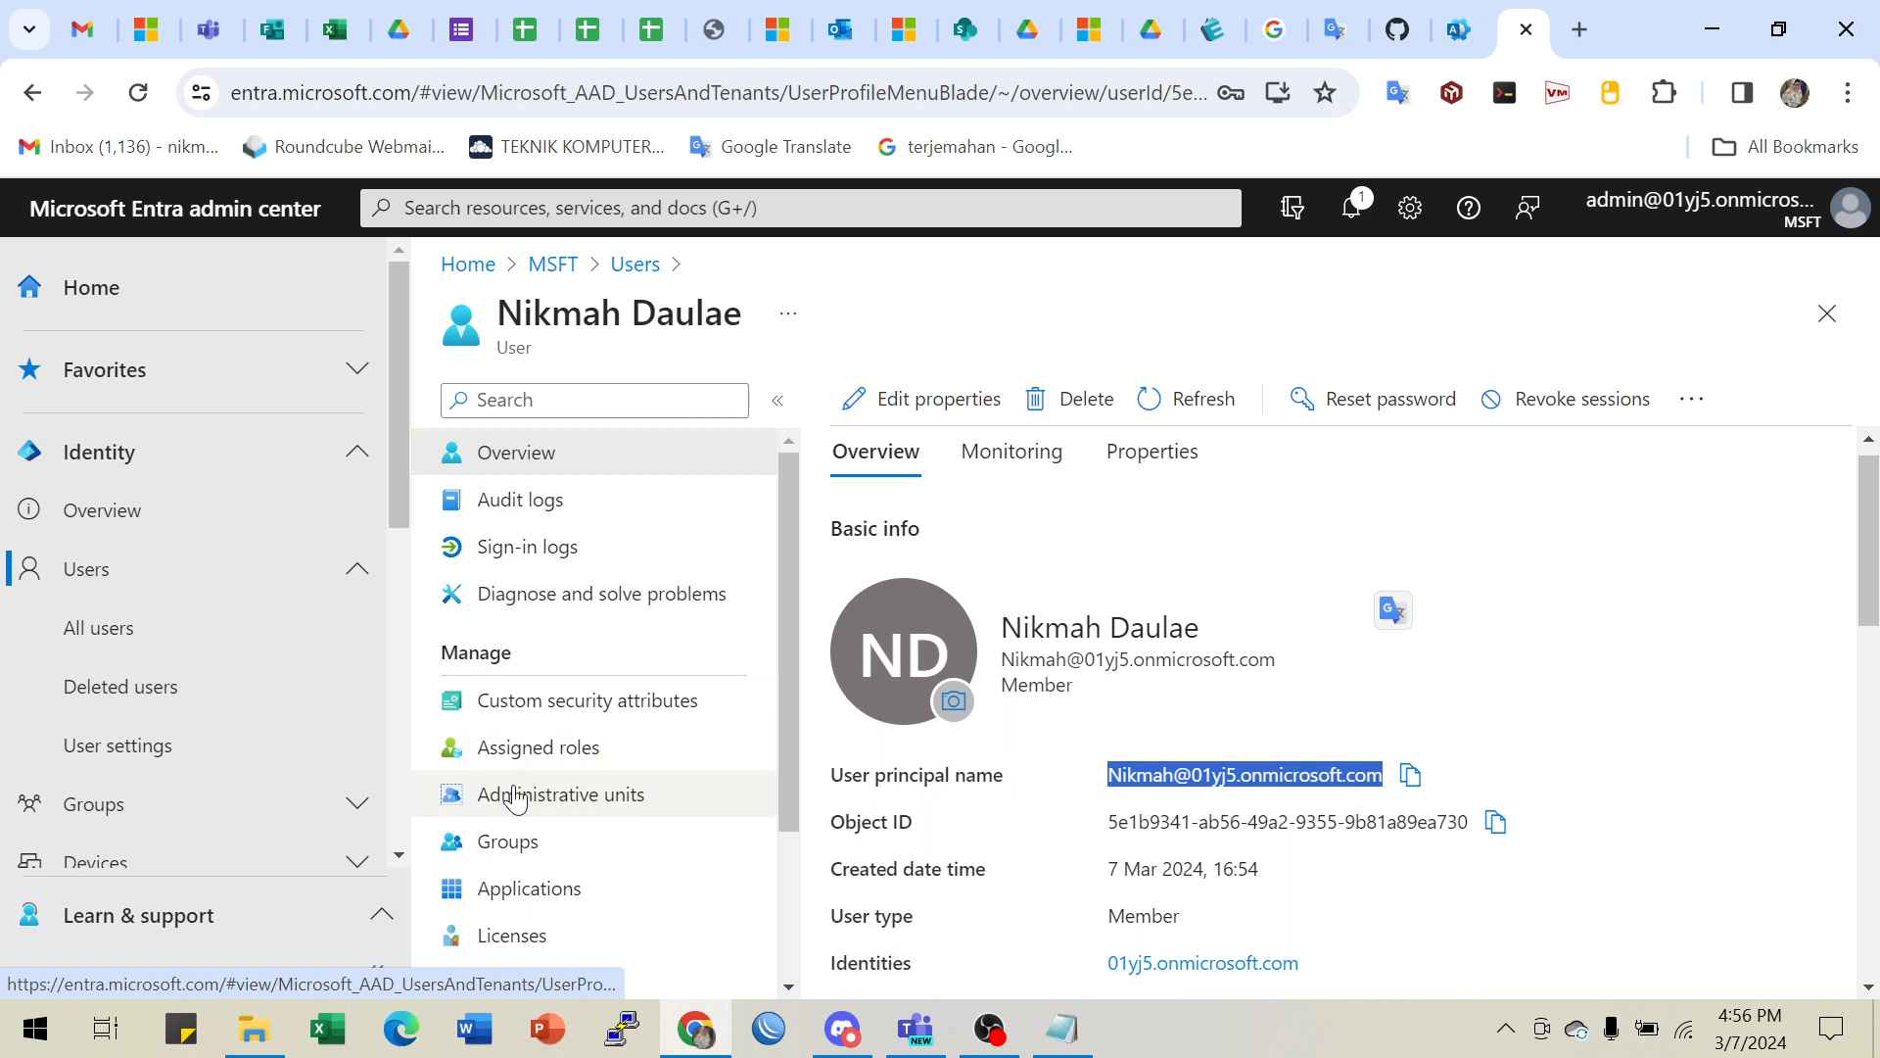
scroll(516, 797, down, 1)
click(522, 792)
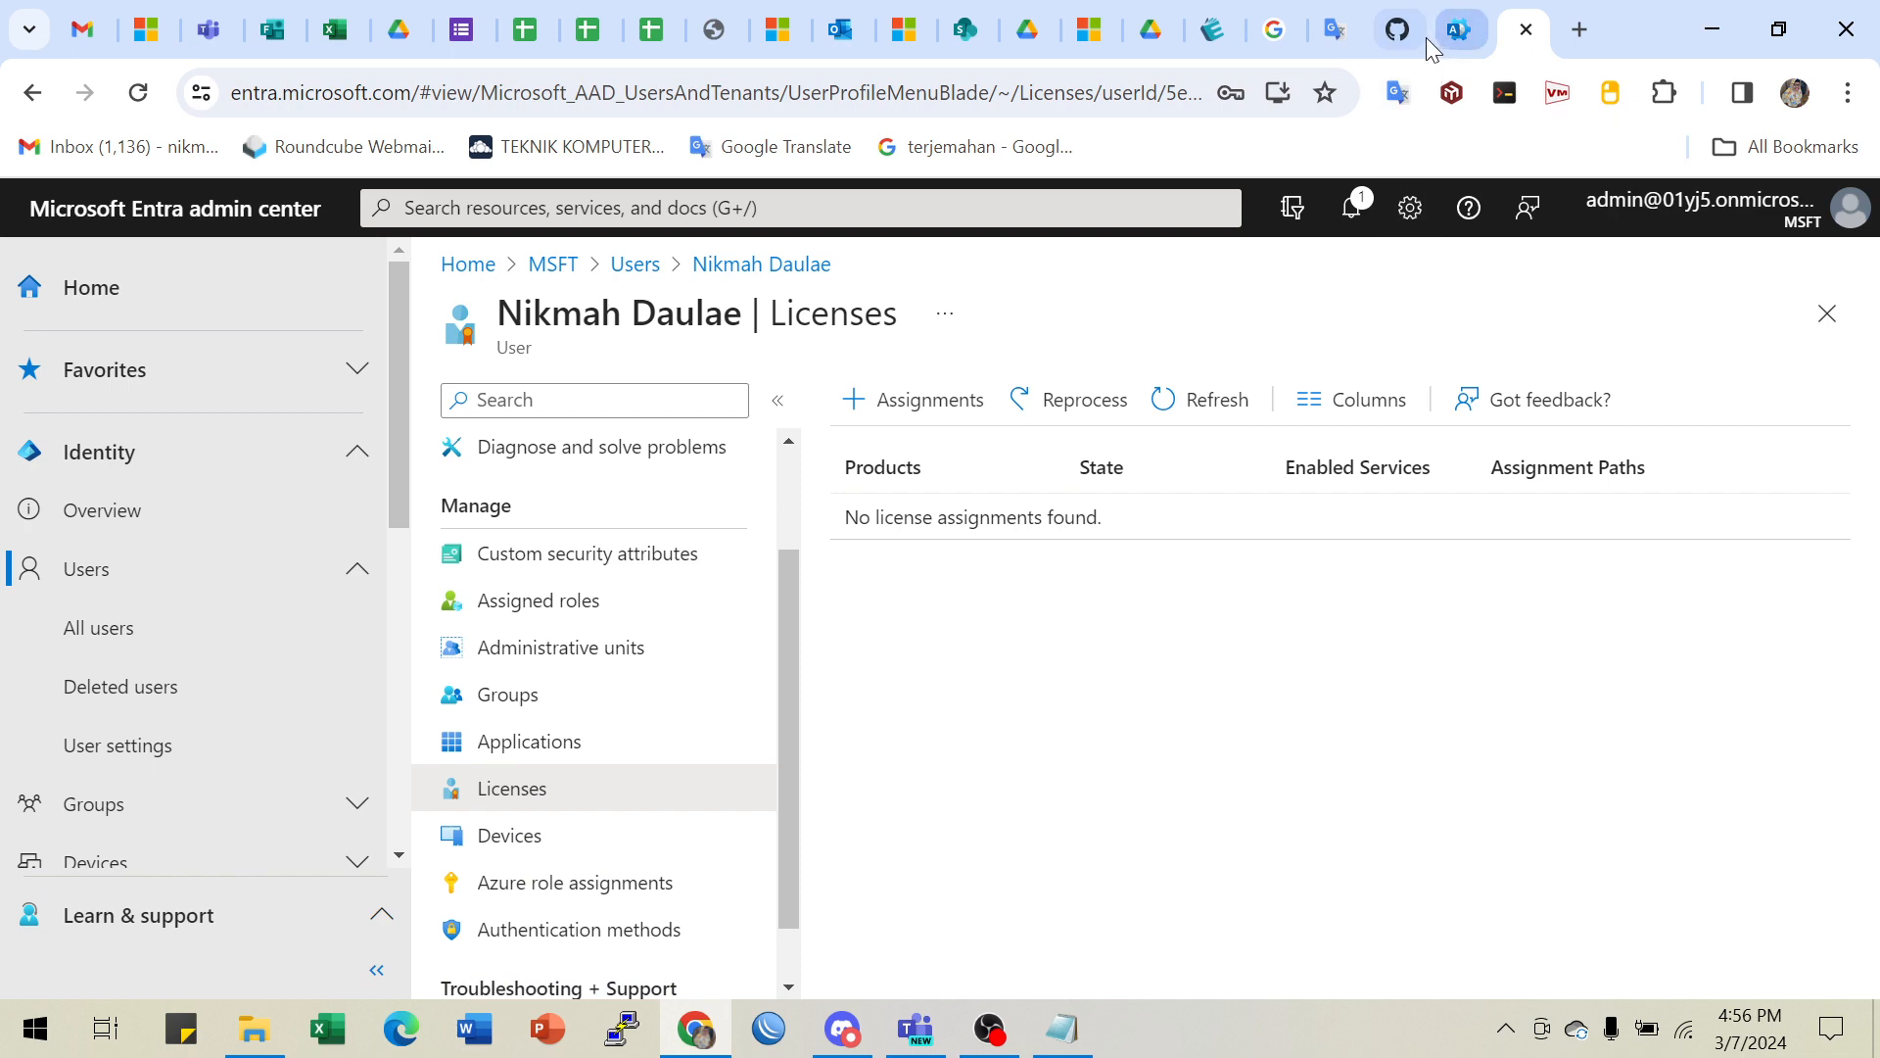
click(1394, 34)
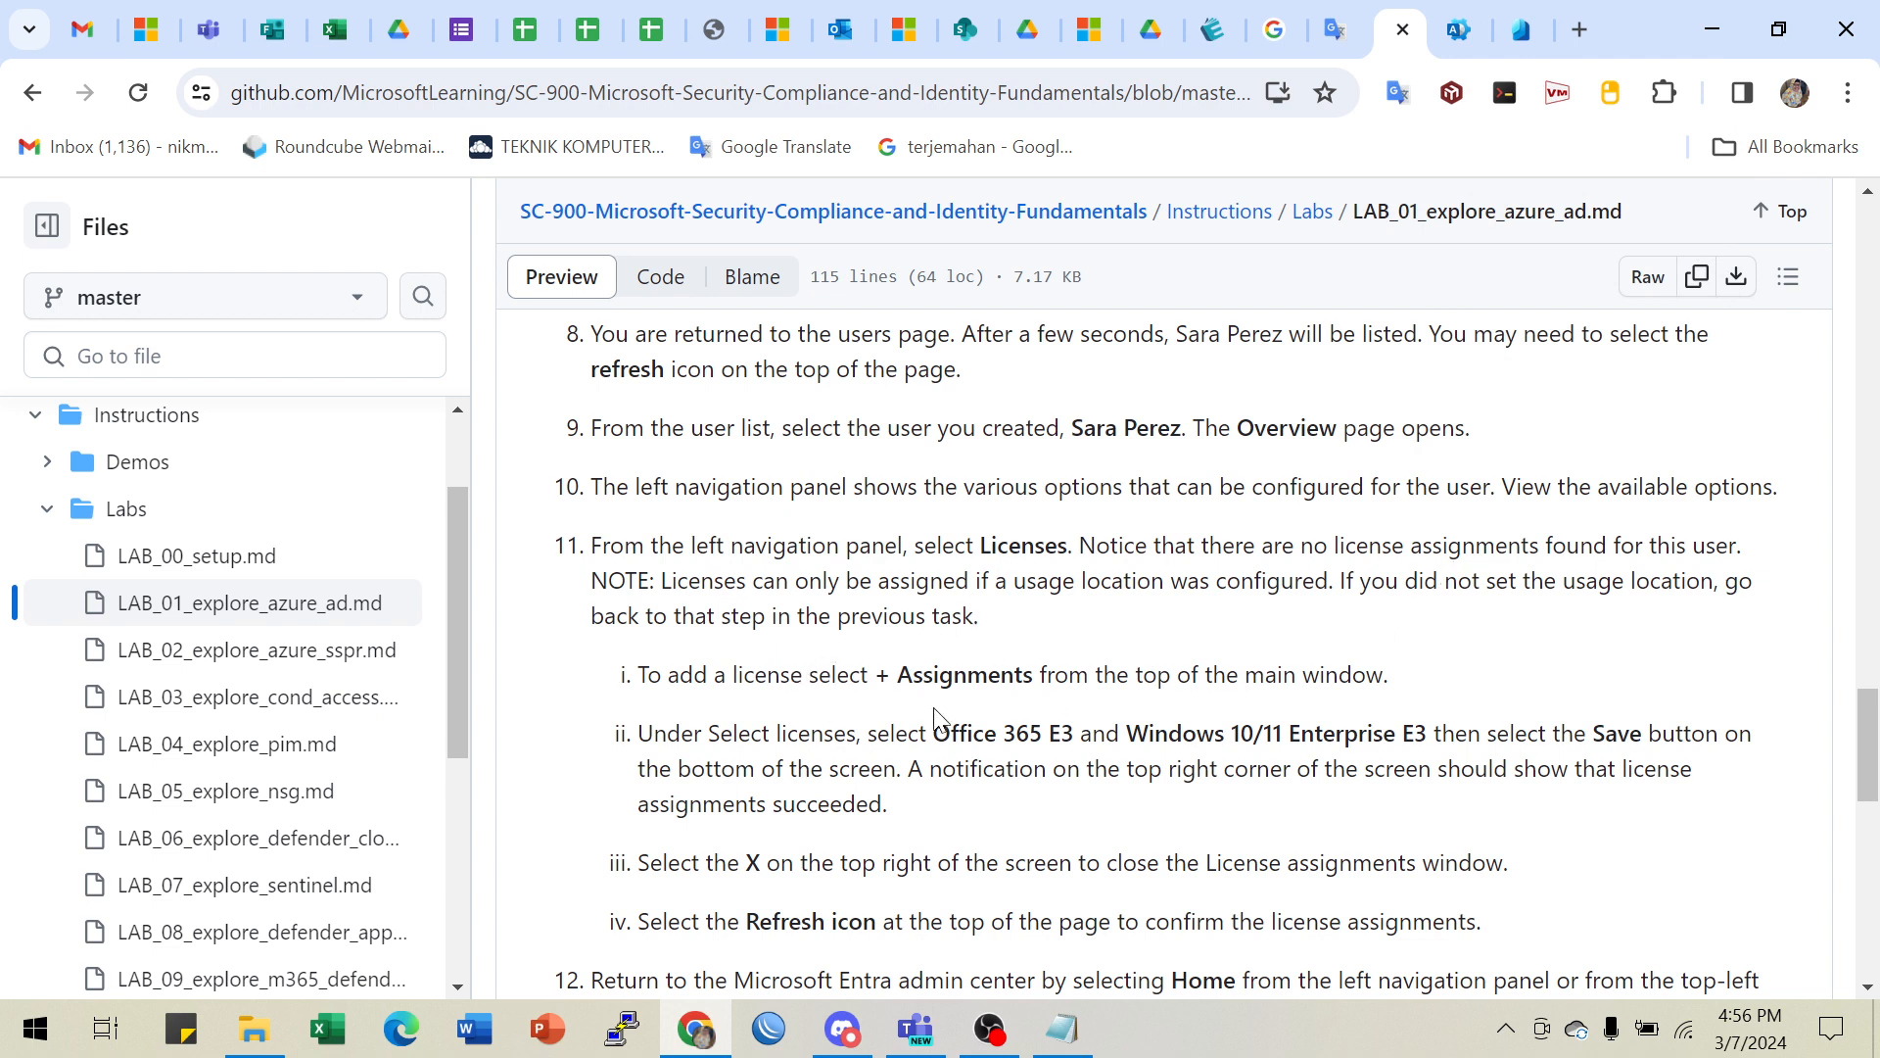
- Reread step 11's license names, Office 365 E3 and Windows 10/11 Enterprise E3, then return to Entra
scroll(940, 720, down, 3)
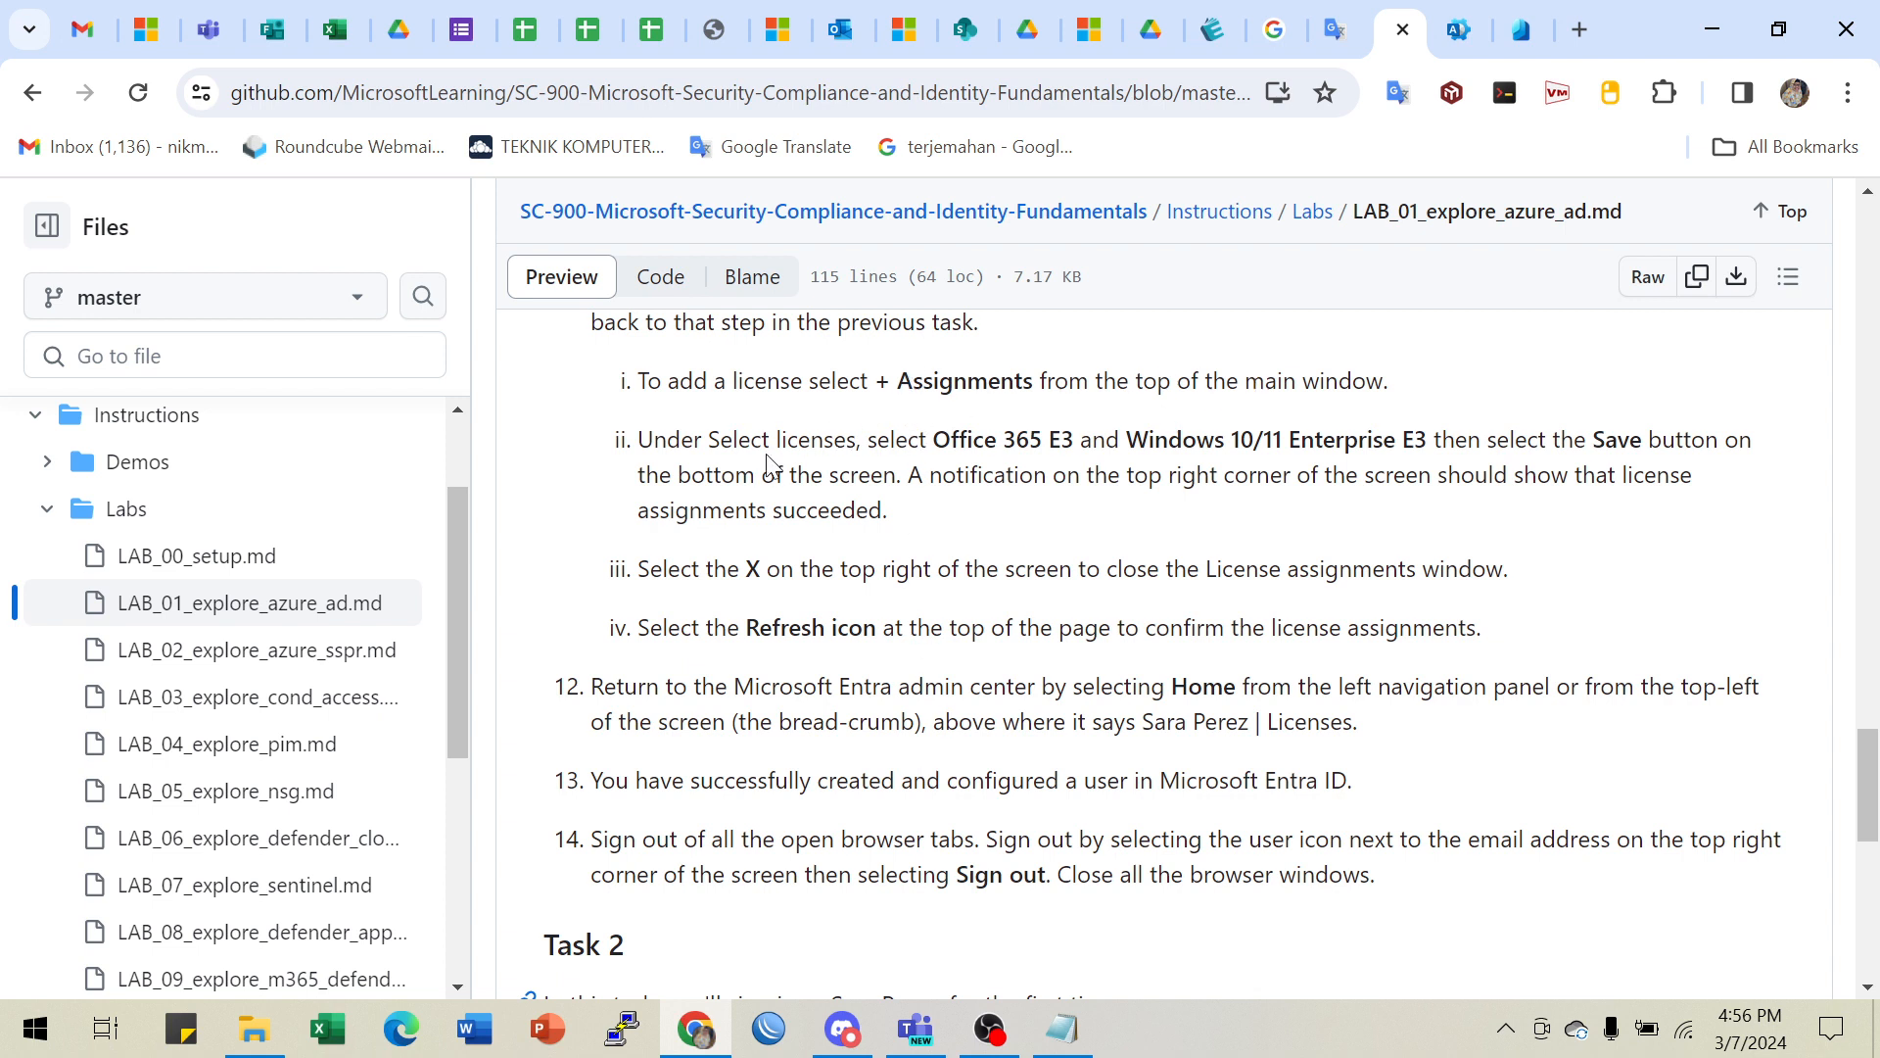
drag(944, 445, 1058, 444)
click(1061, 438)
click(1044, 443)
drag(1400, 440, 1434, 439)
drag(967, 443, 1369, 440)
scroll(999, 598, up, 4)
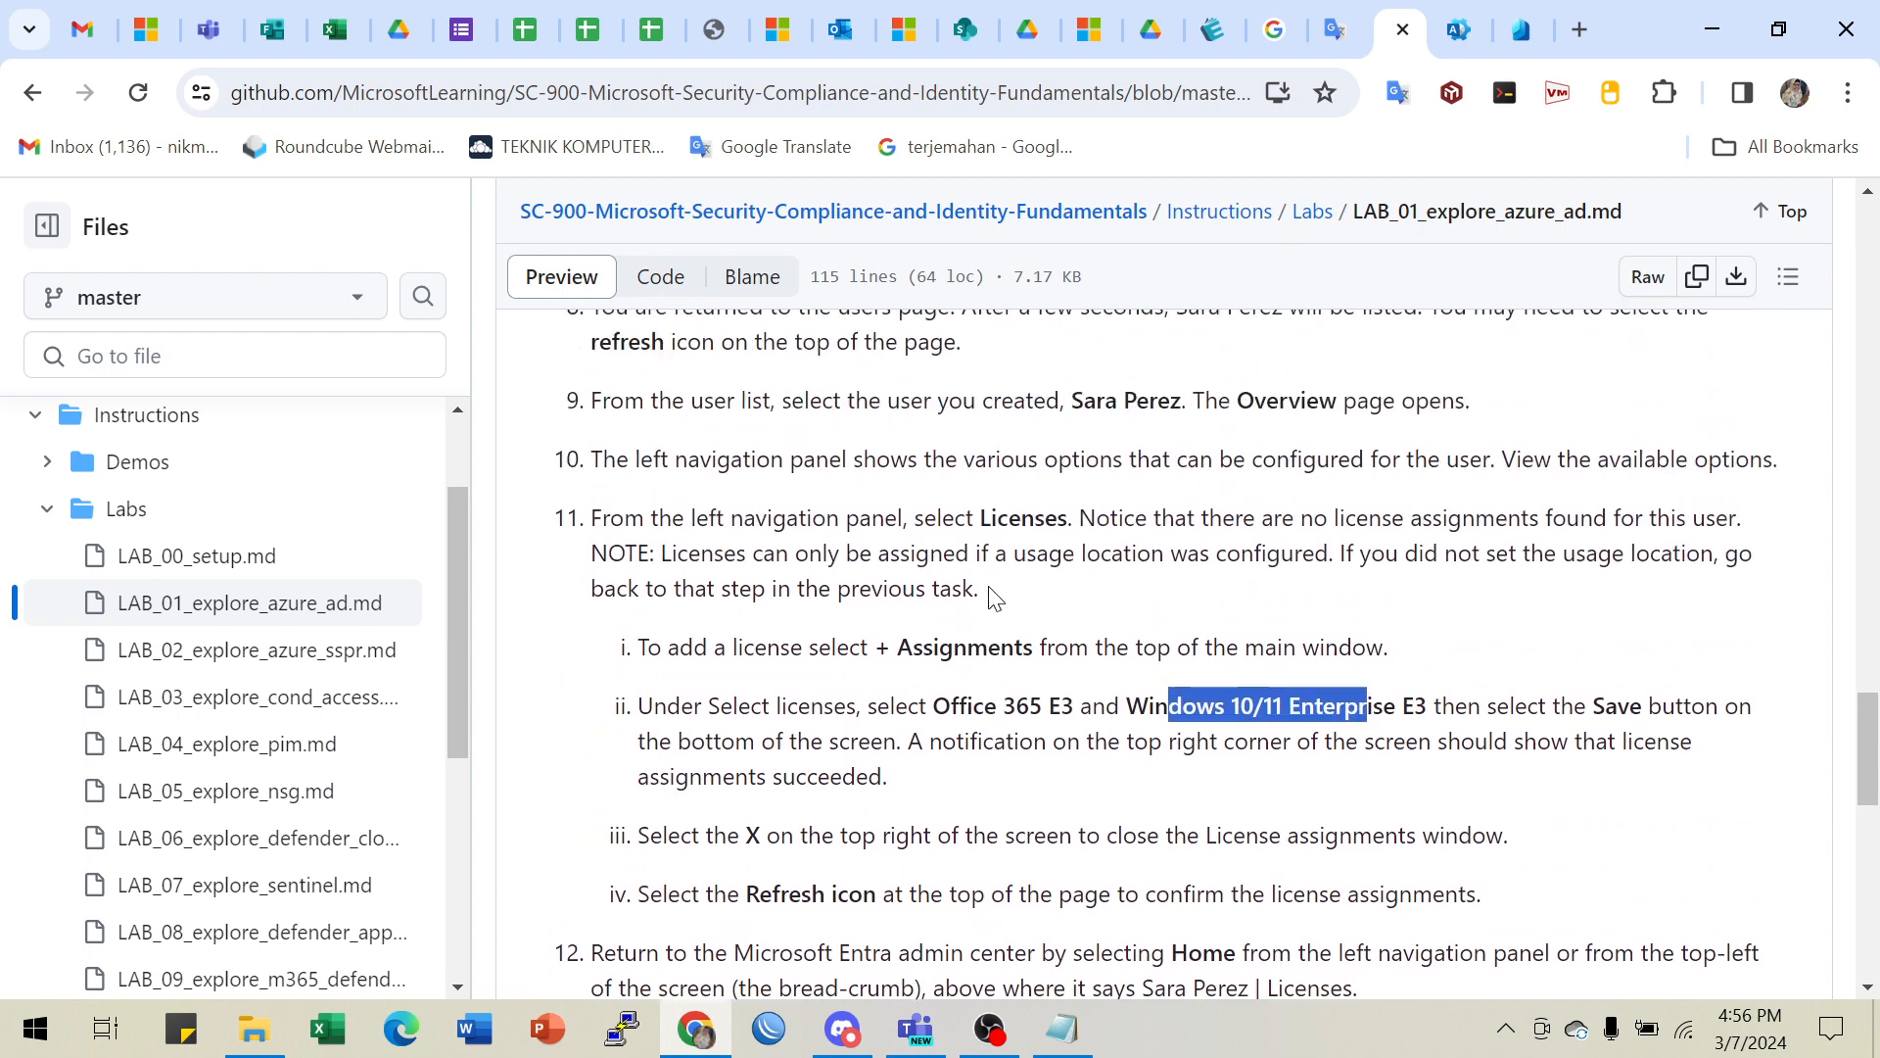
scroll(1028, 715, down, 2)
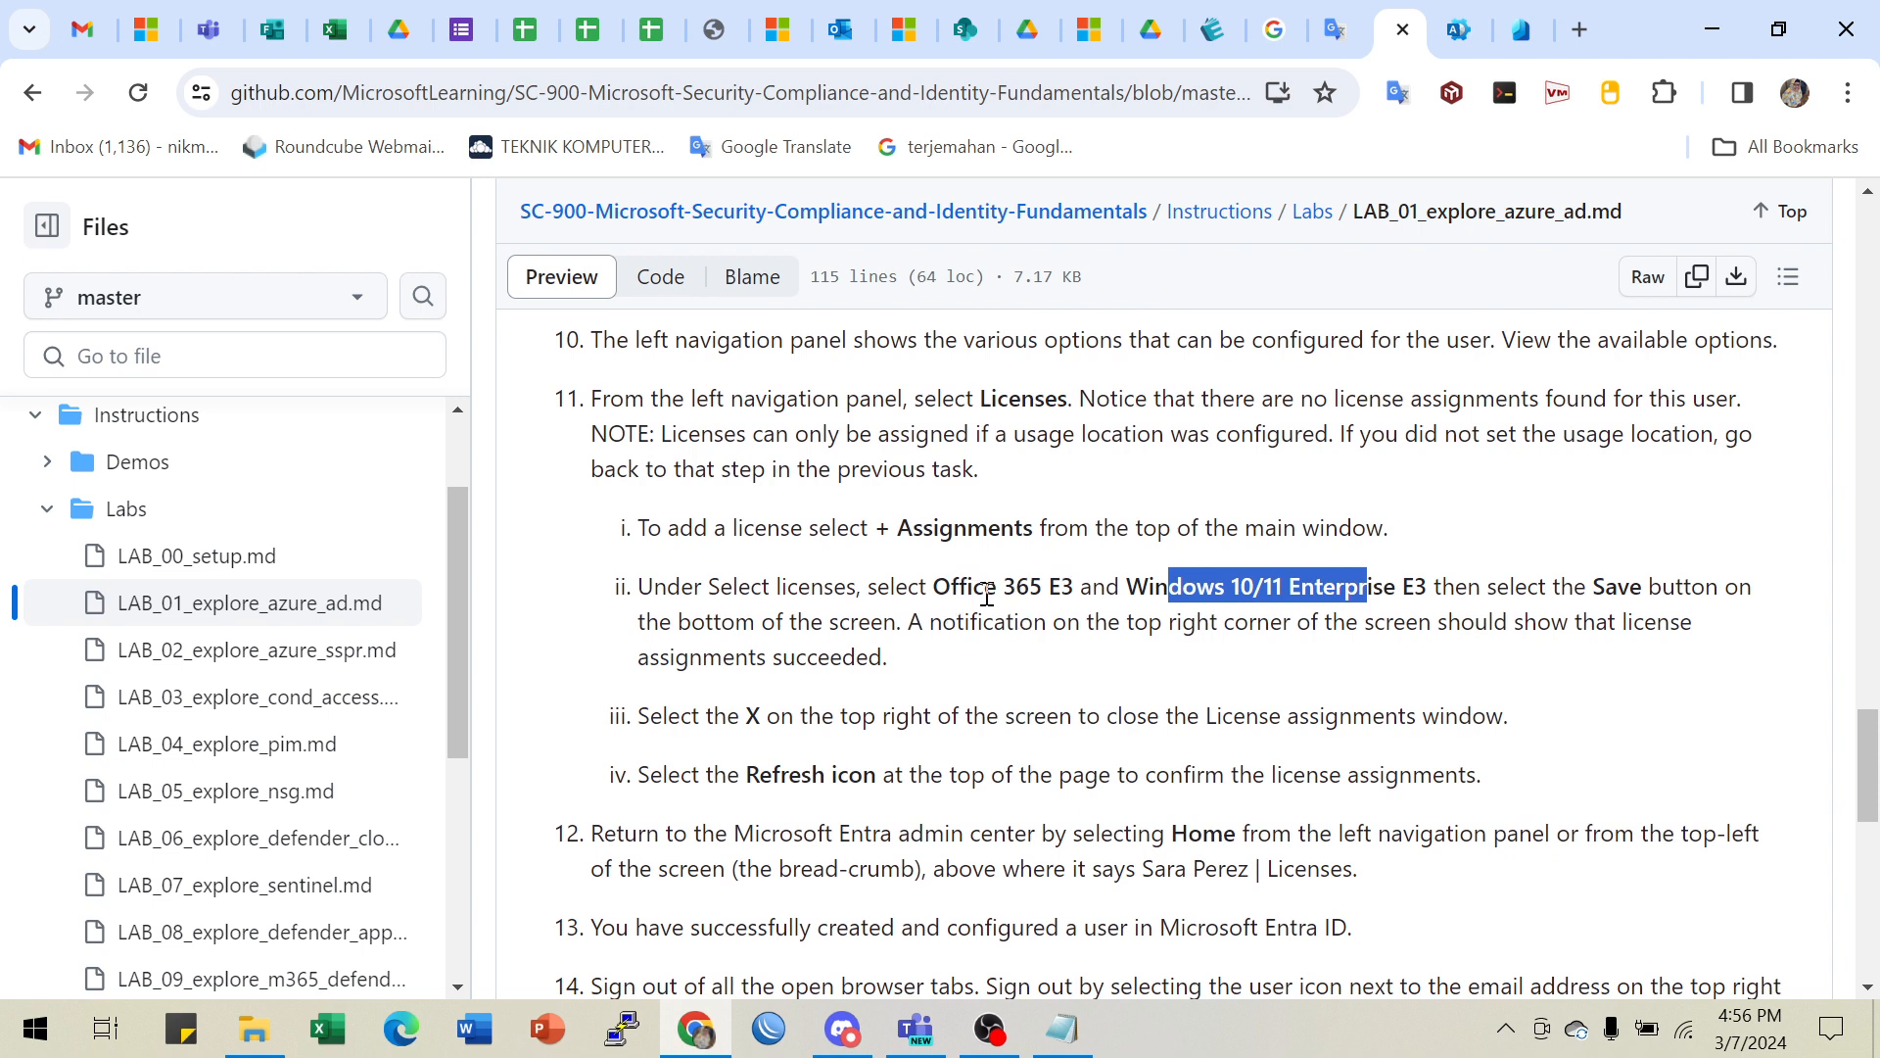
drag(990, 590, 1112, 595)
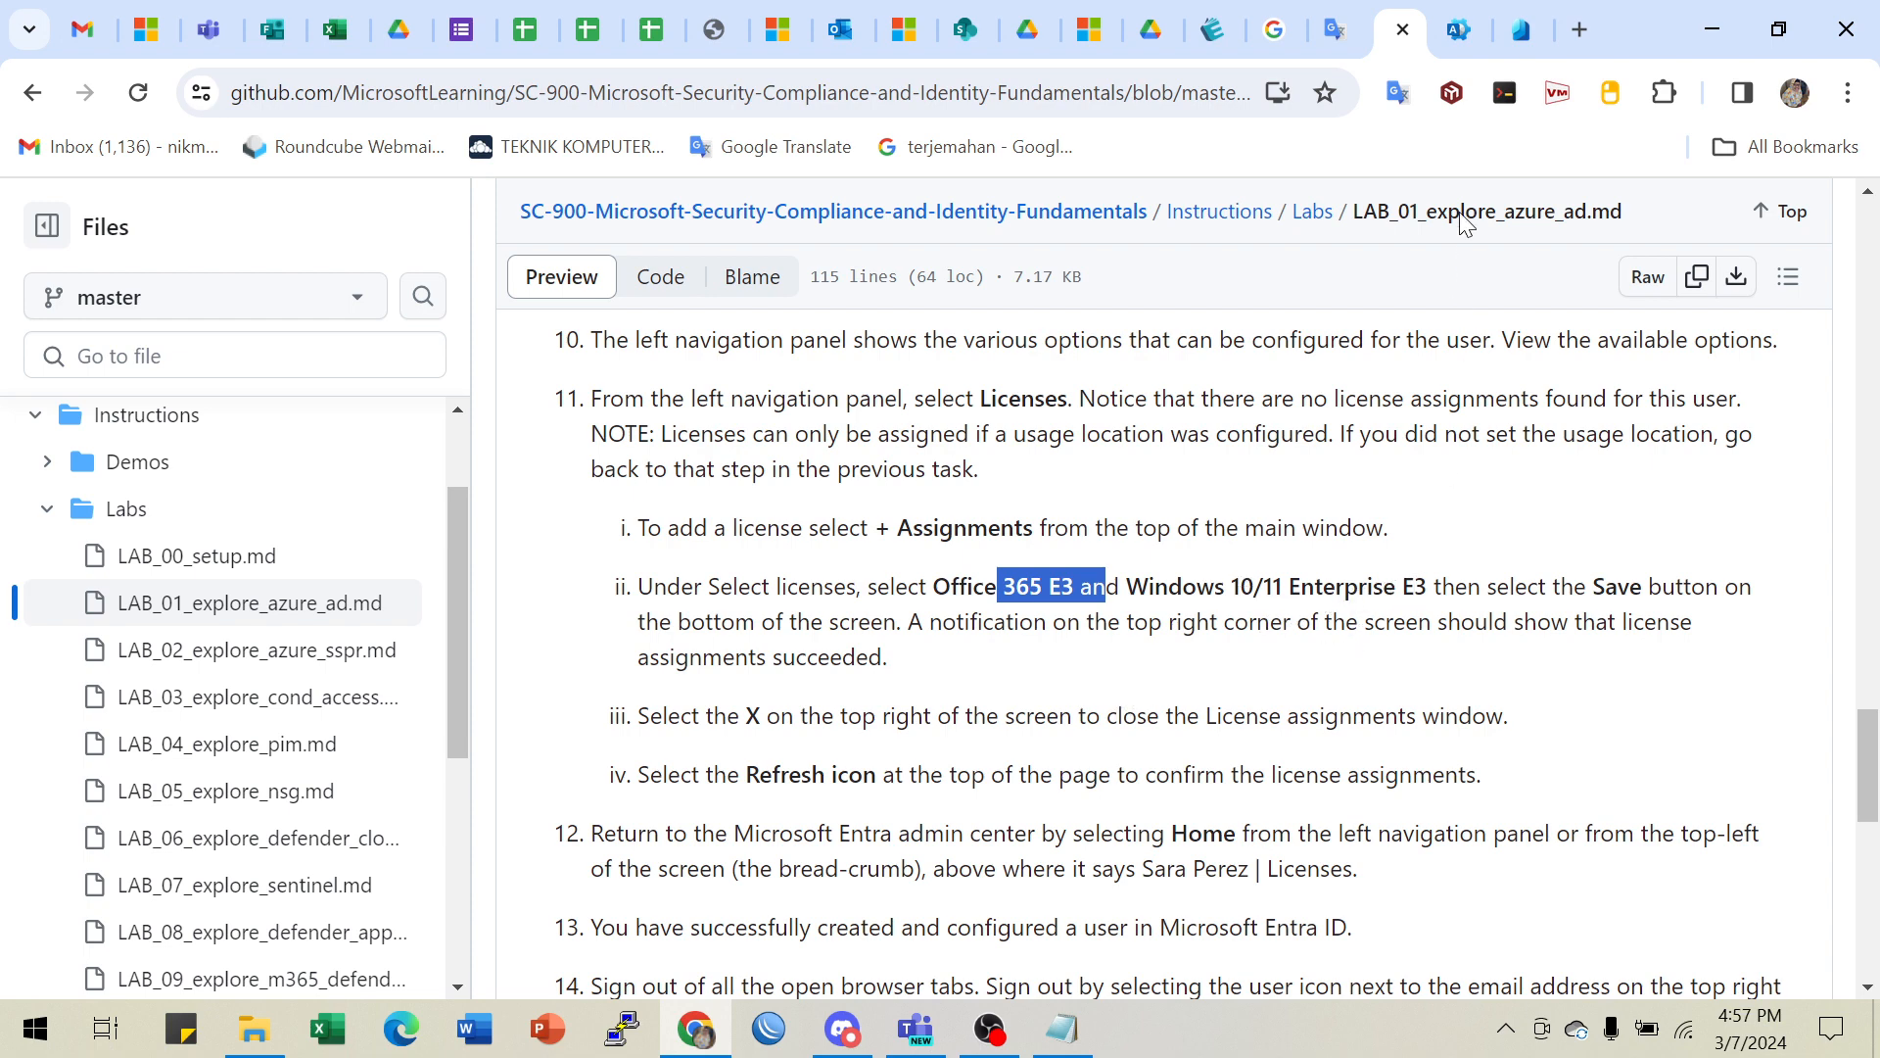
click(1521, 29)
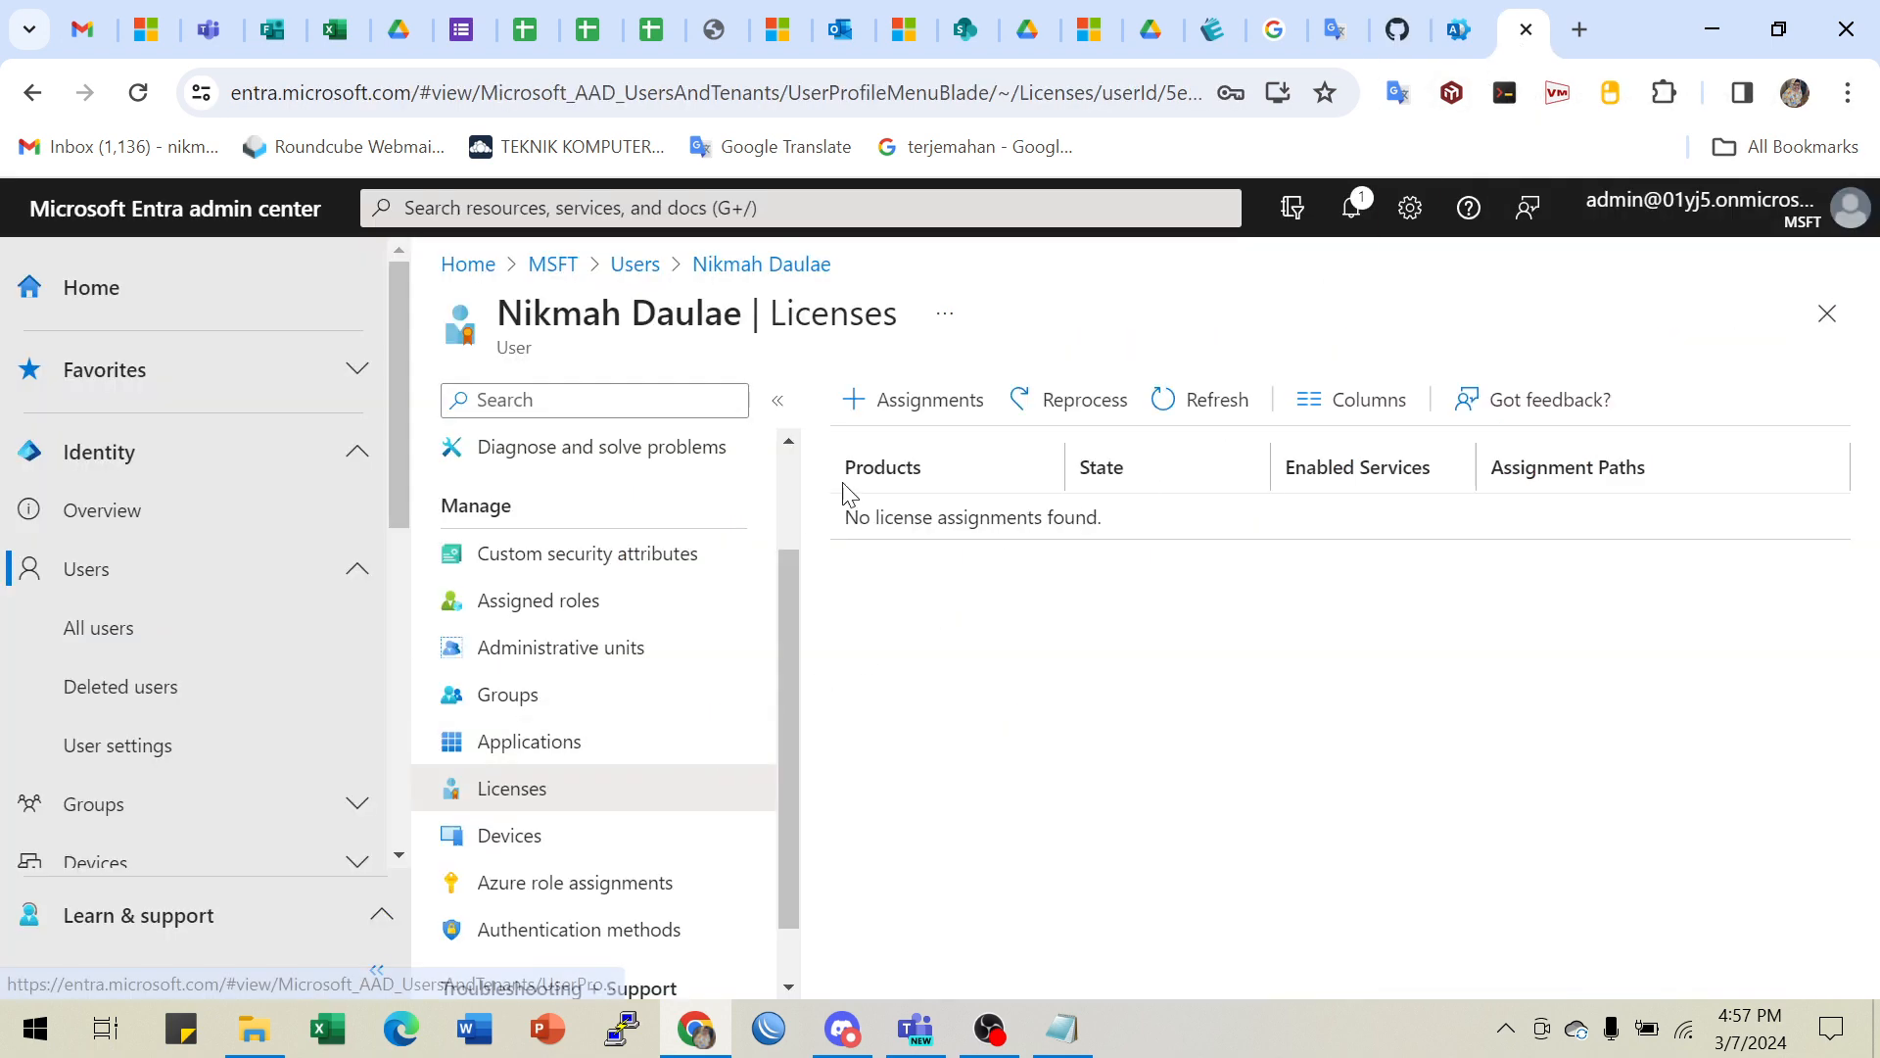
- Start a new license assignment and tick Microsoft 365 E5 Developer
click(914, 402)
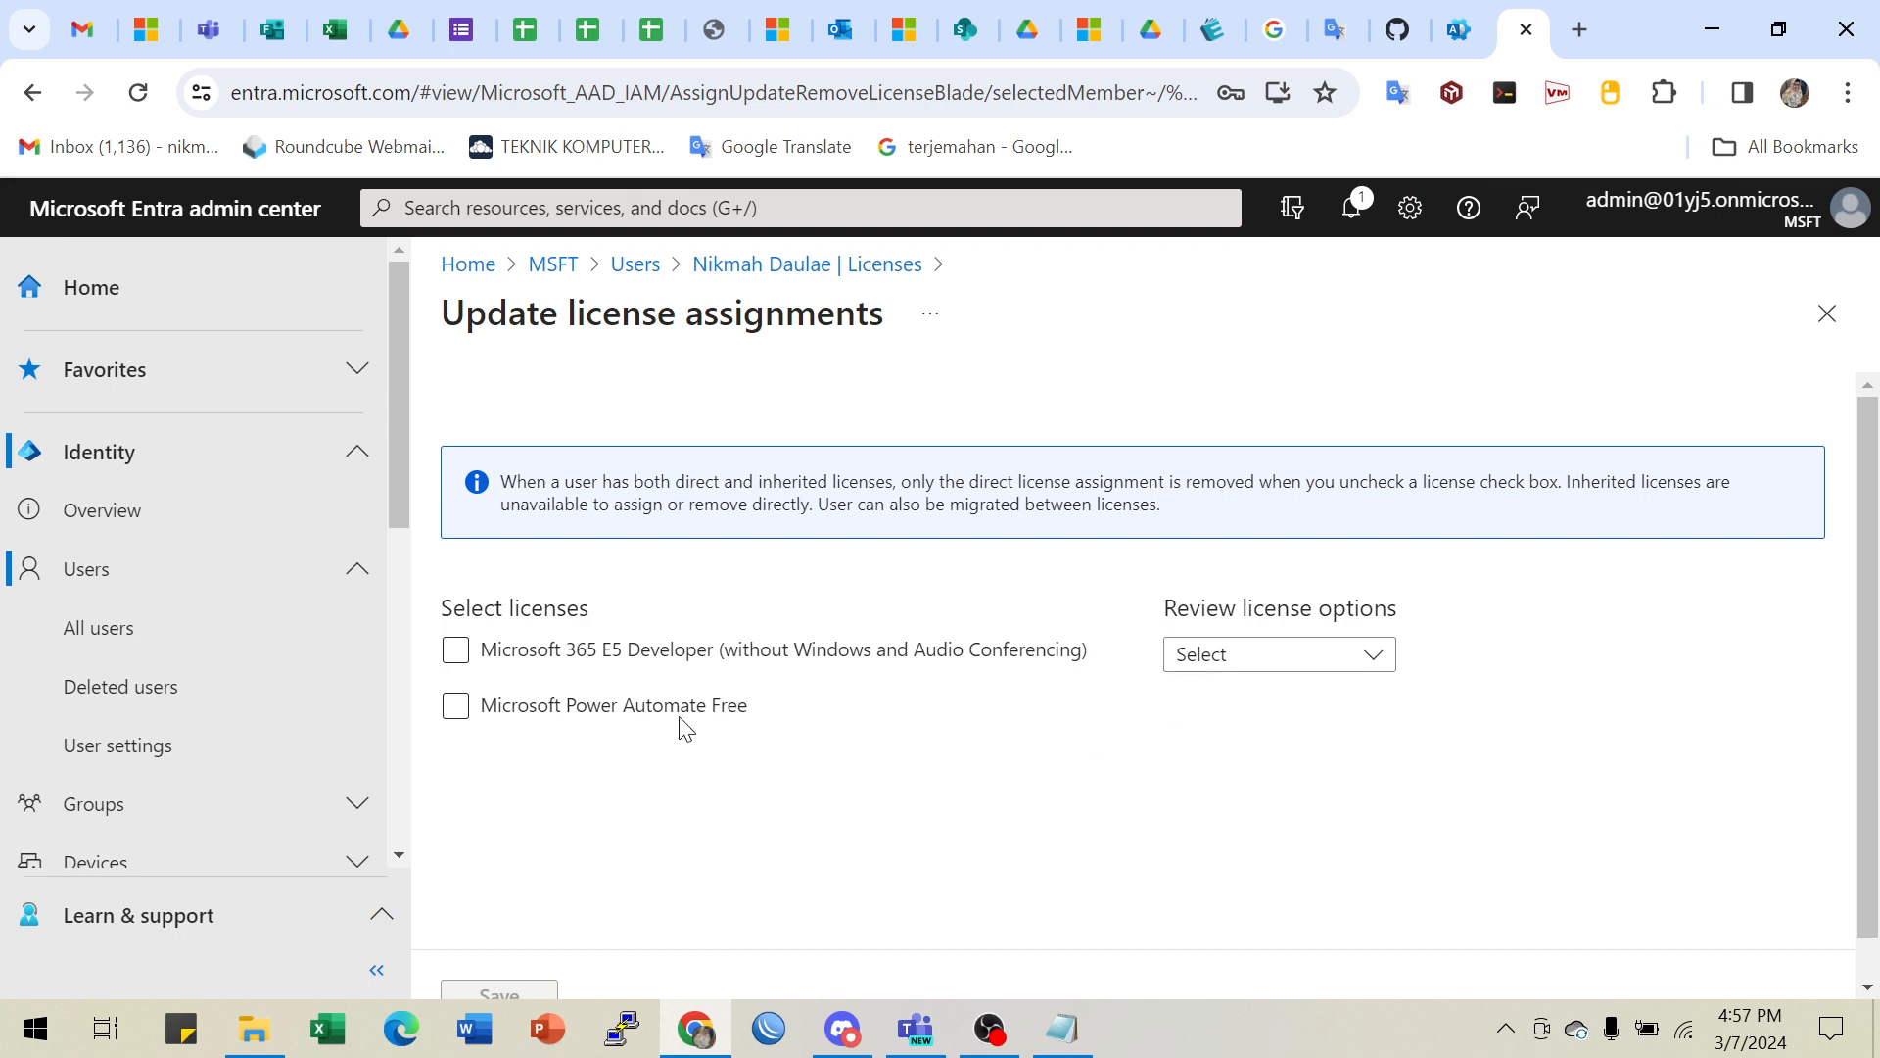
click(464, 663)
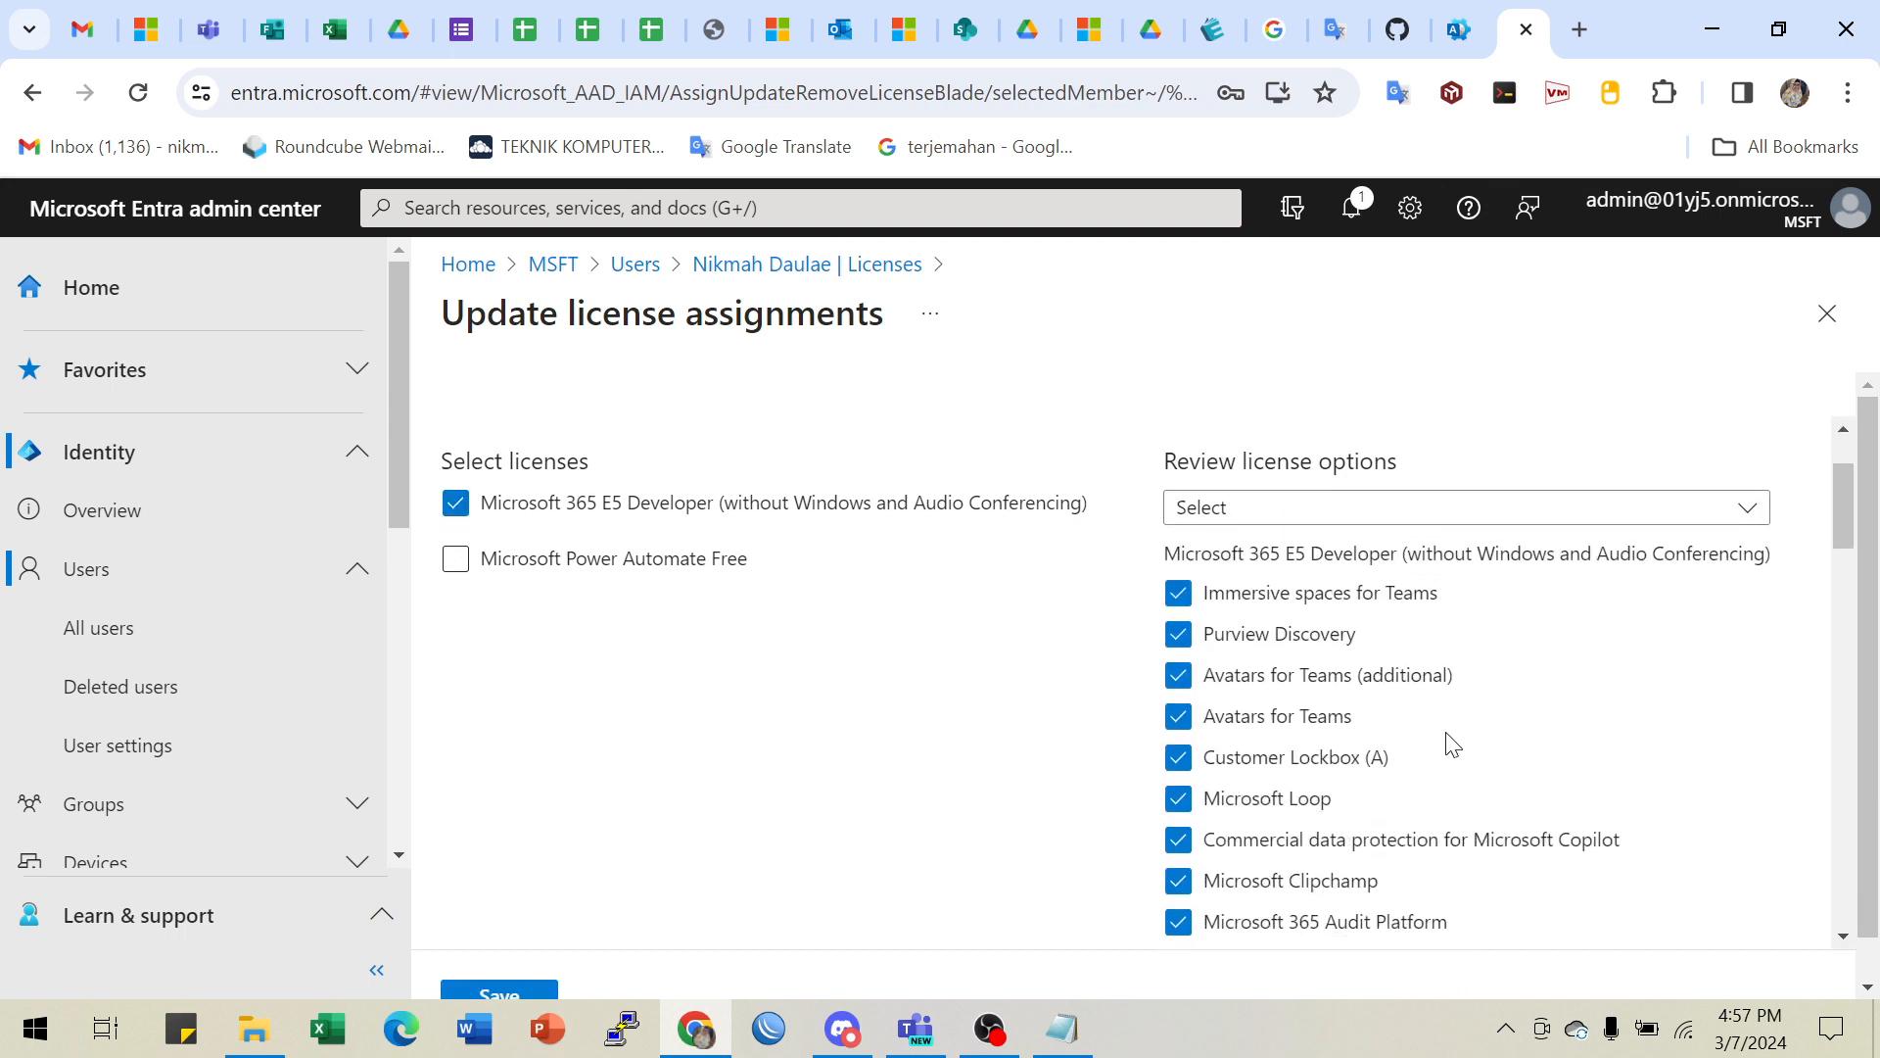
scroll(1315, 664, down, 3)
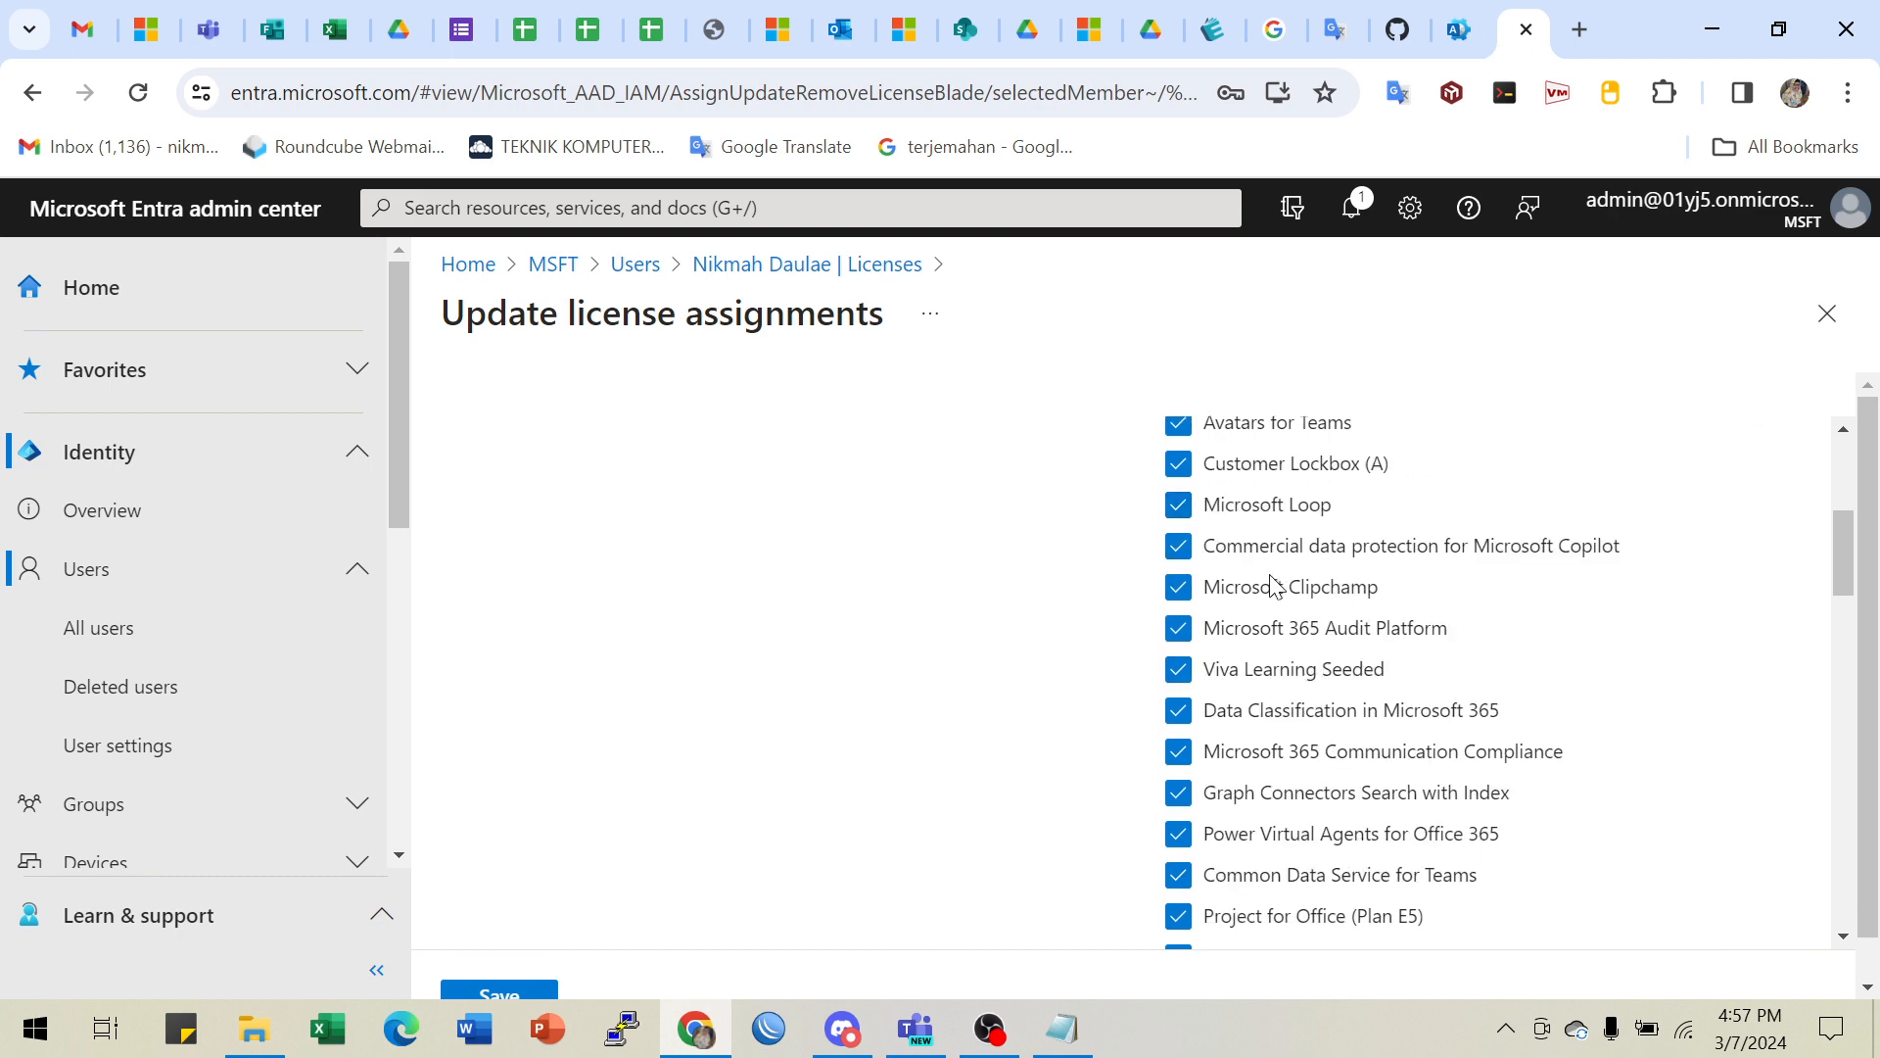
scroll(1273, 784, down, 3)
scroll(1293, 862, down, 8)
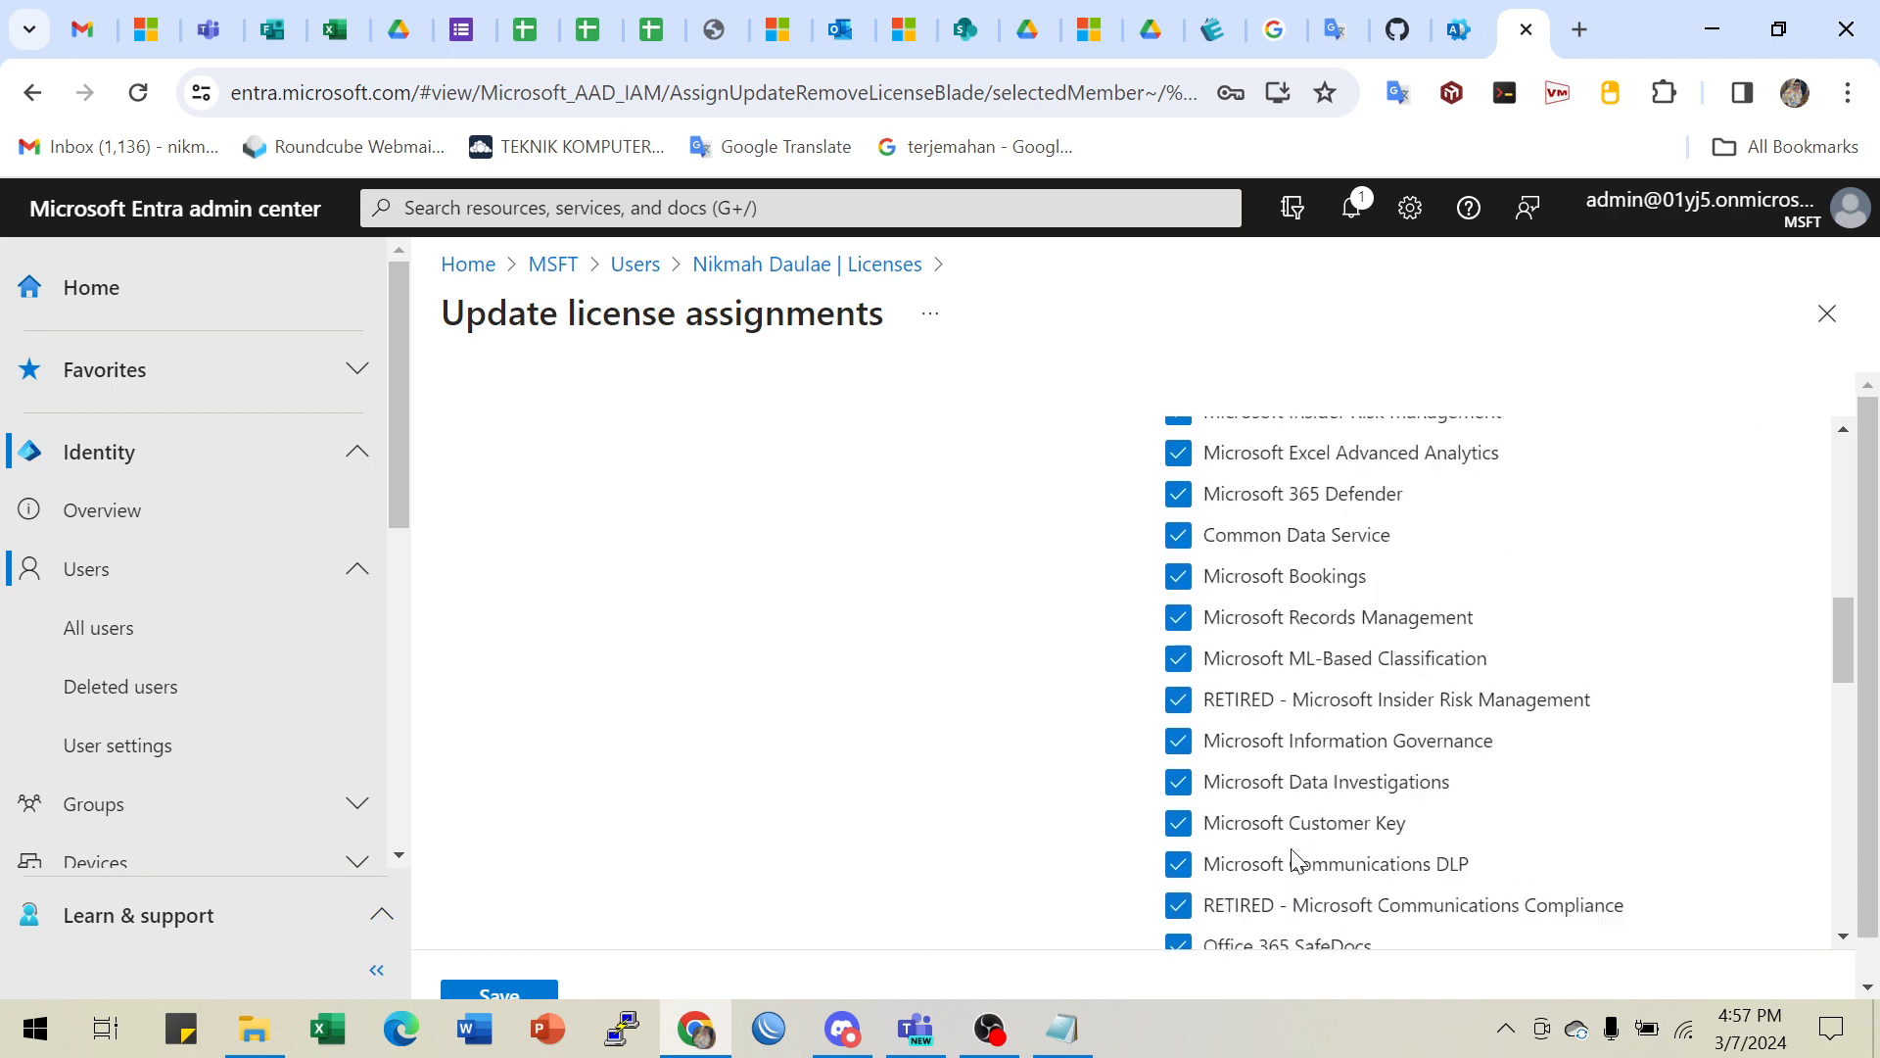
scroll(1296, 860, down, 2)
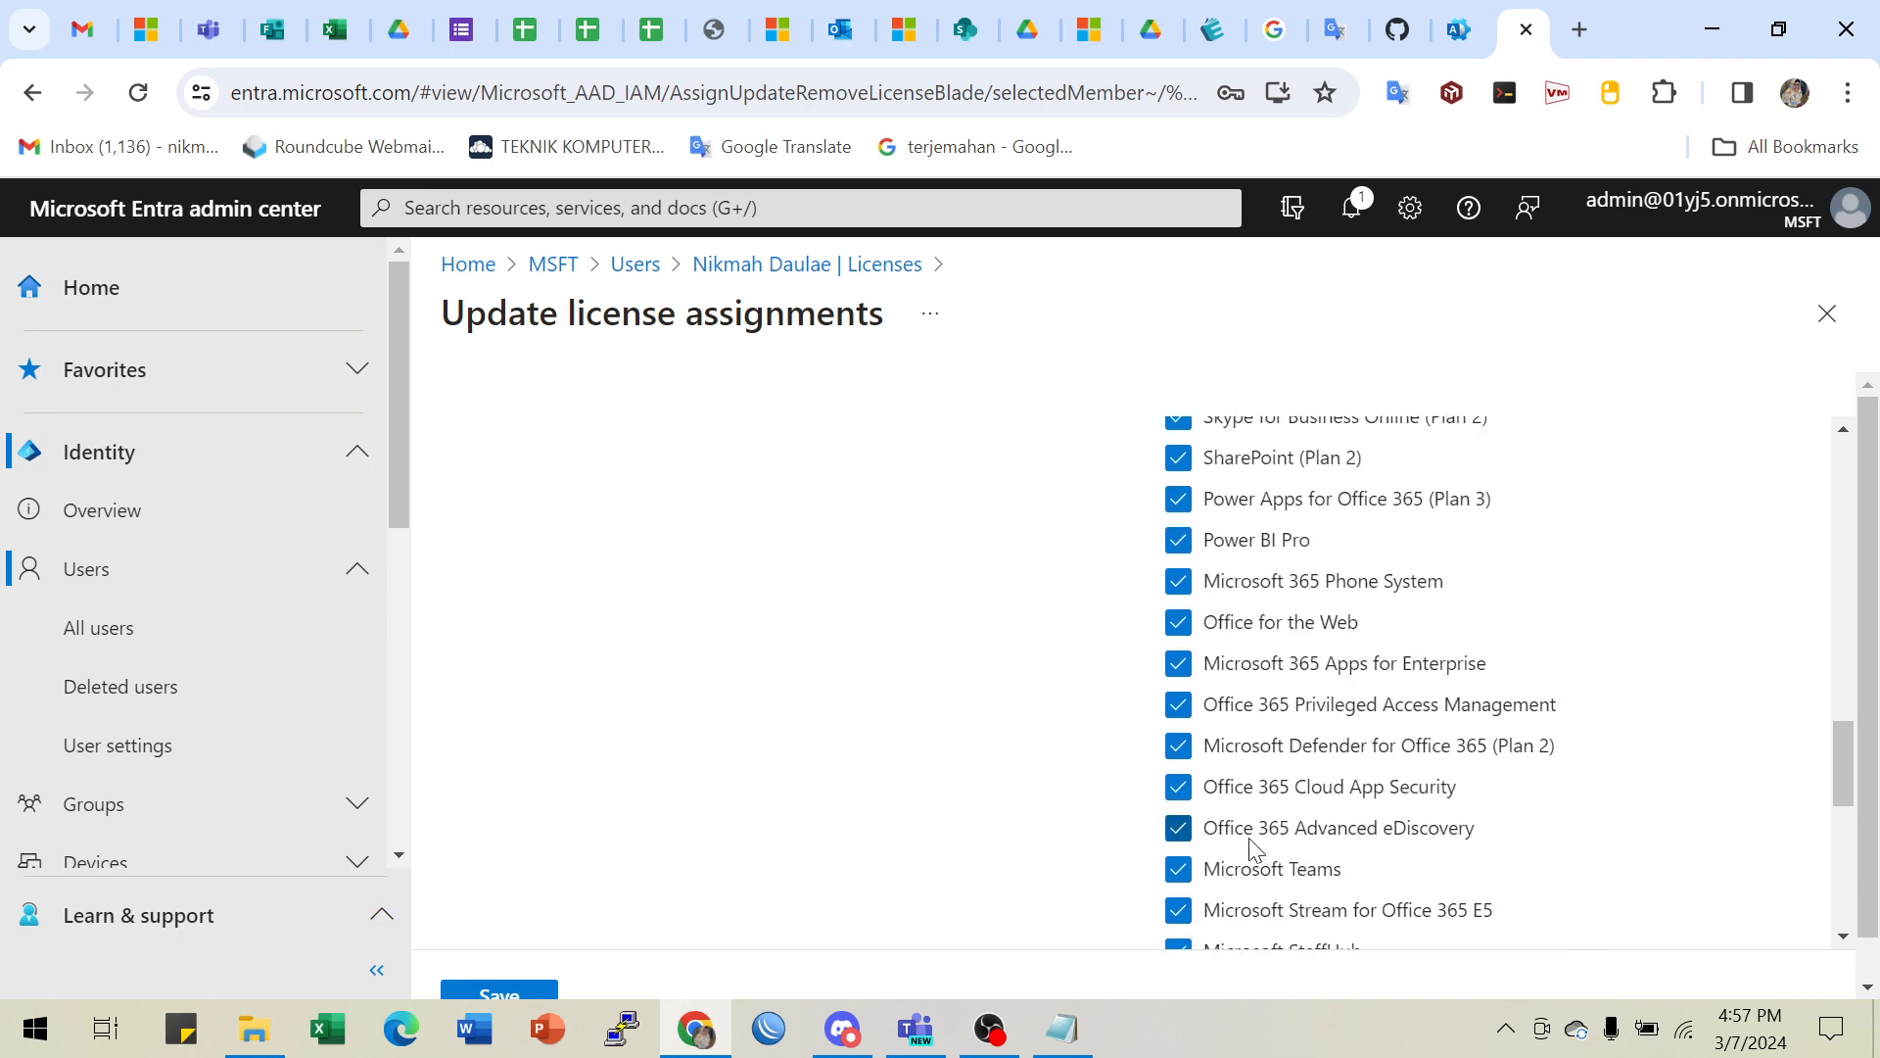
- Toggle Privileged Access Management, Apps for Enterprise and Office for the Web off, then back on
click(1178, 704)
click(1178, 663)
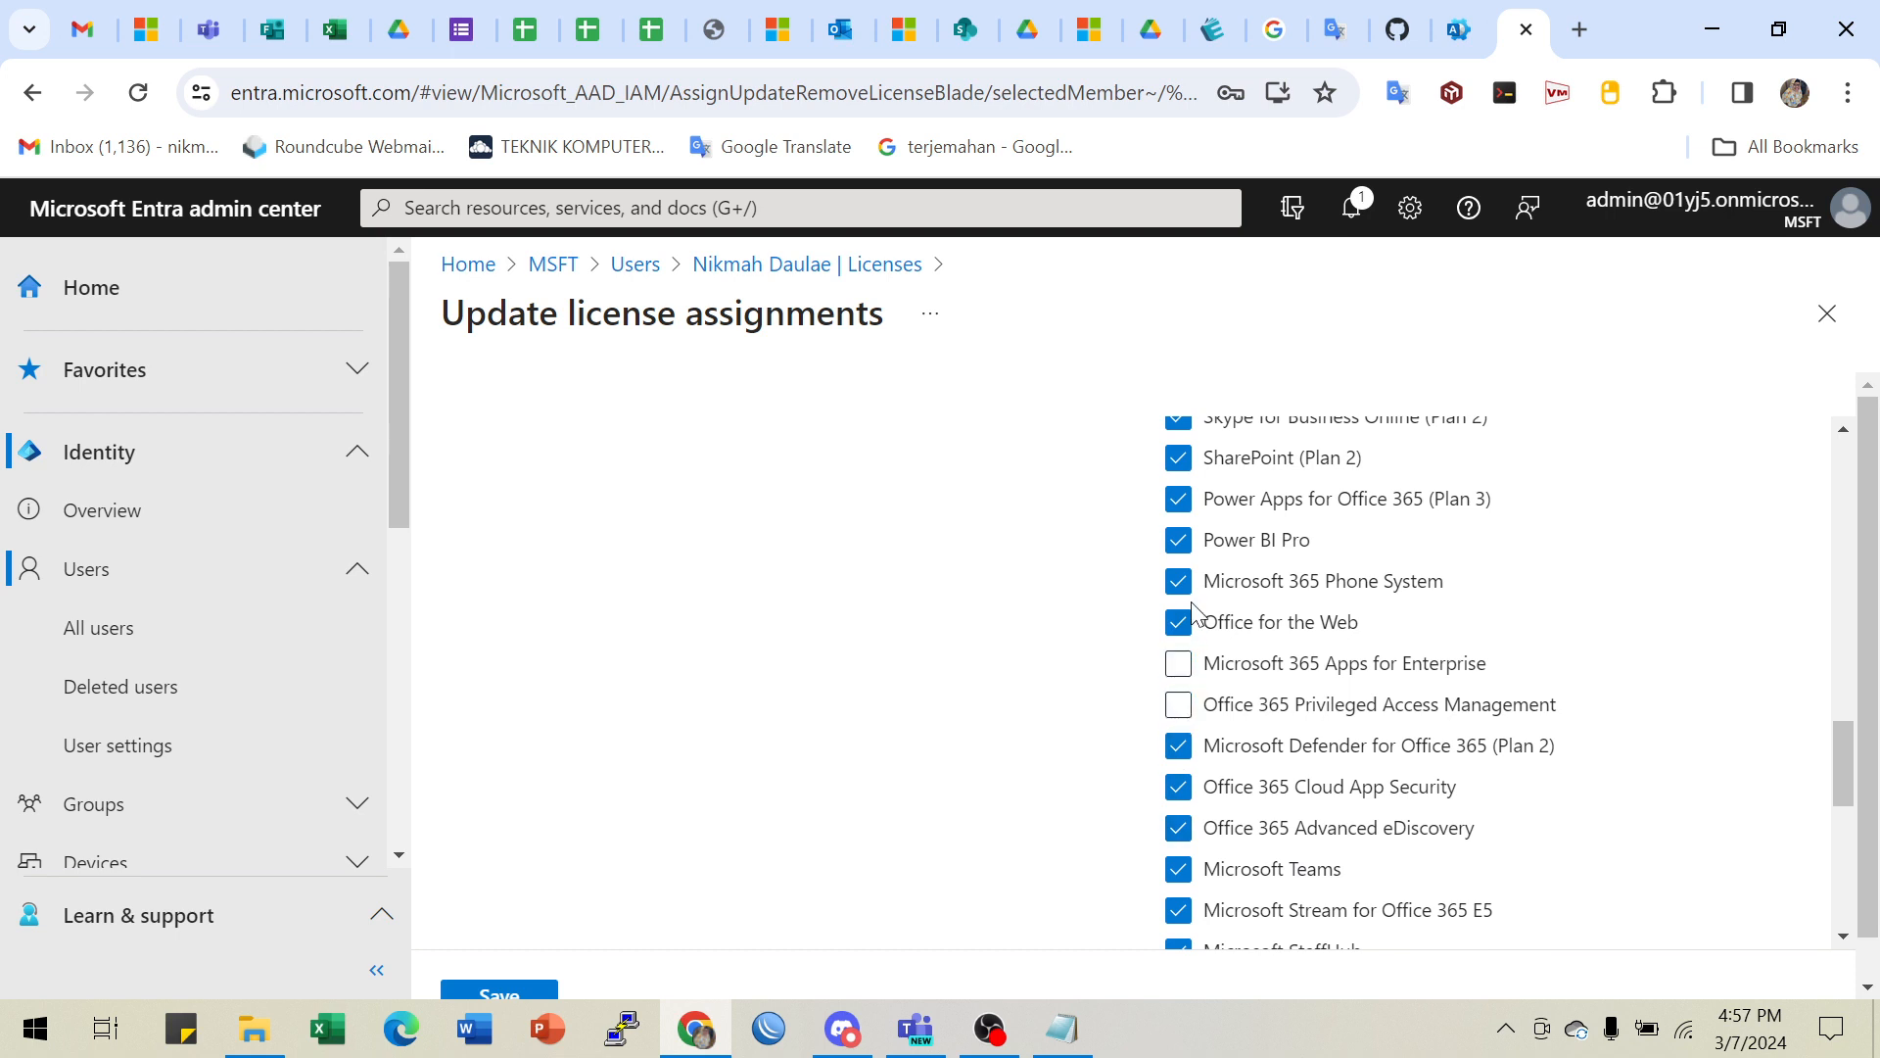
click(1178, 622)
click(1178, 663)
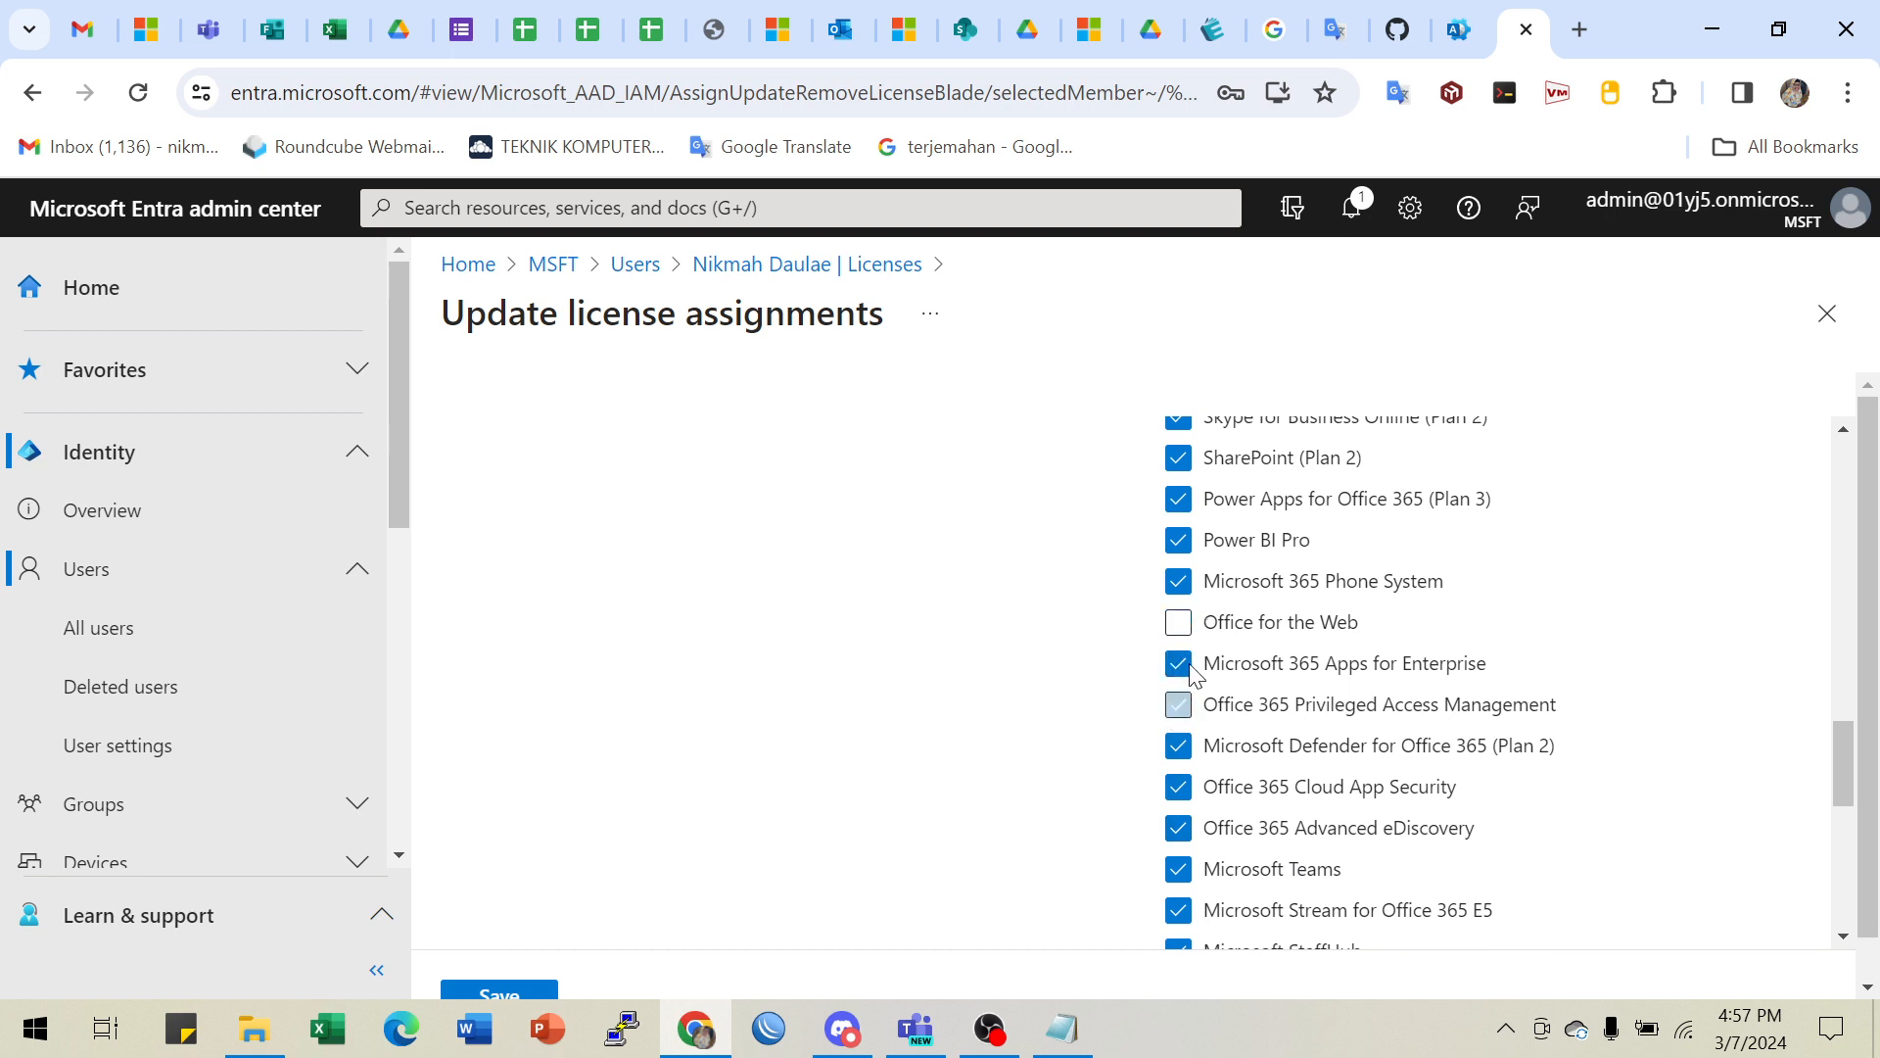
click(1178, 704)
click(1178, 622)
- Review the remaining E5 Developer service options with all enabled and save the assignment
scroll(650, 539, up, 15)
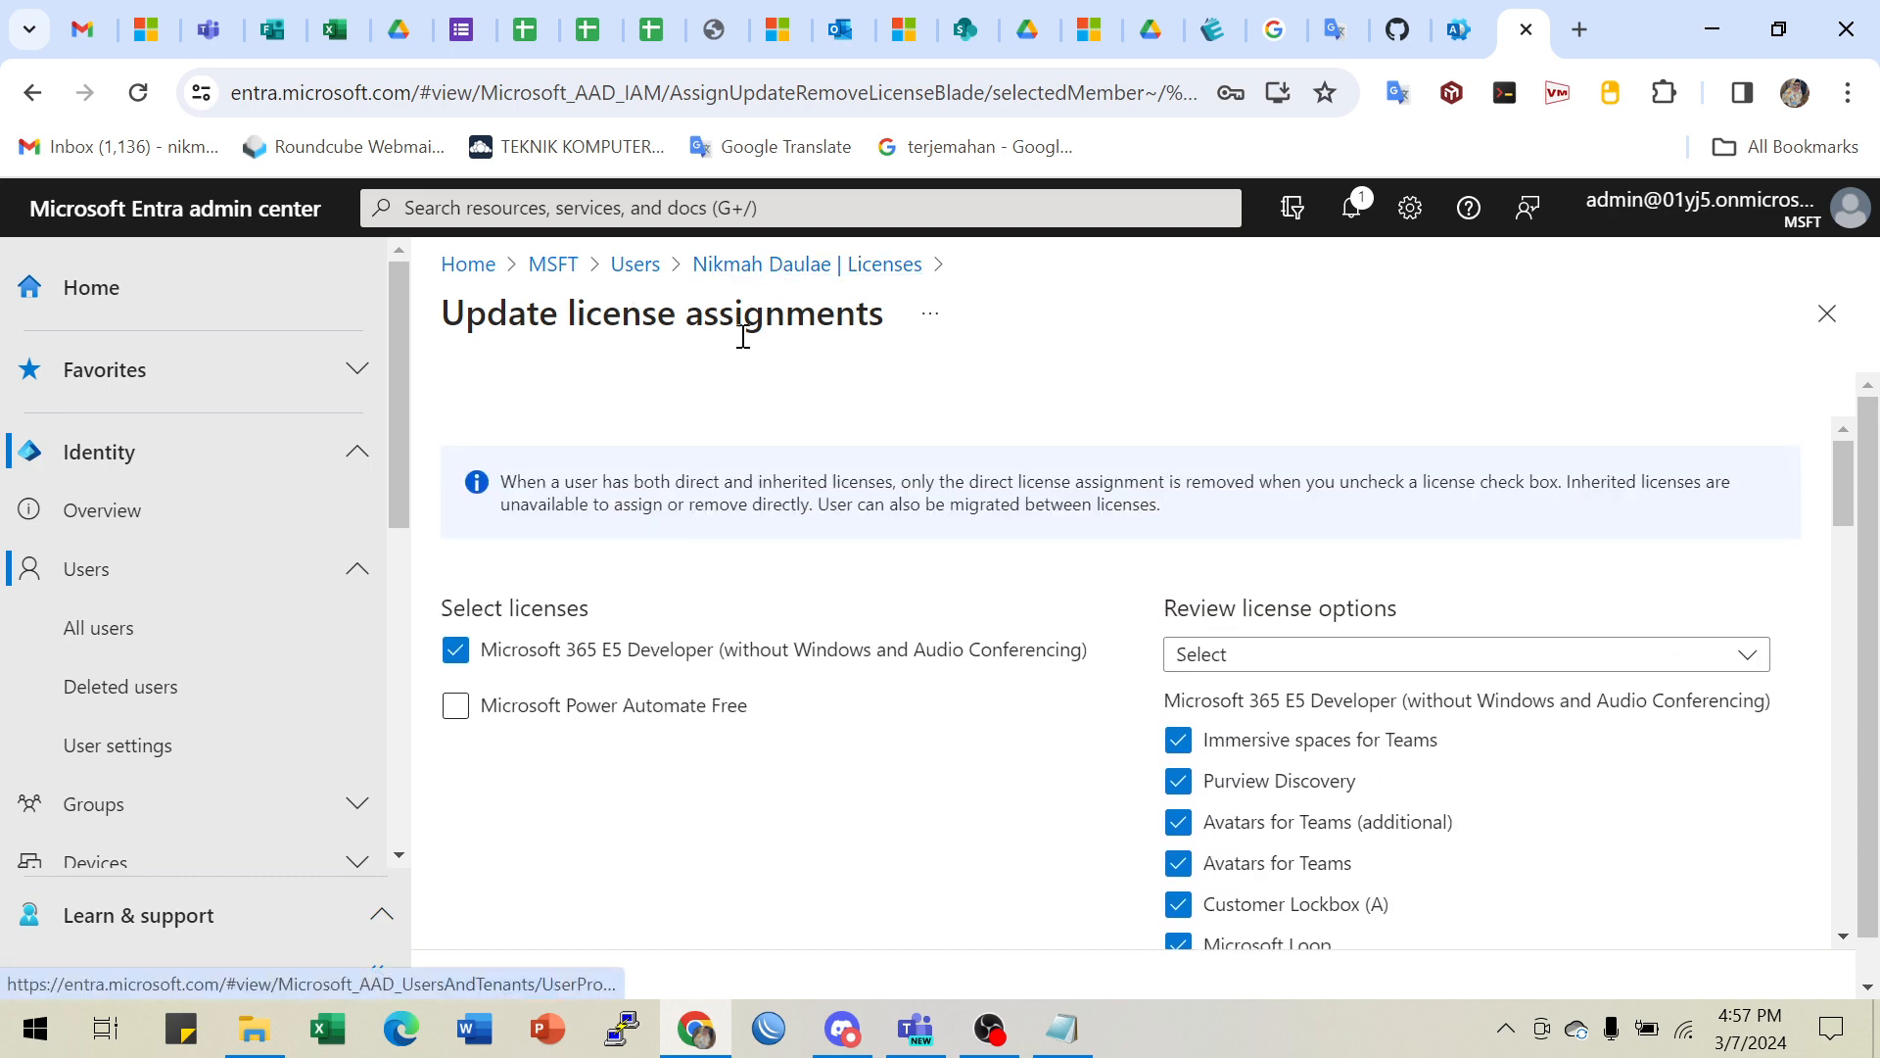
scroll(666, 847, down, 3)
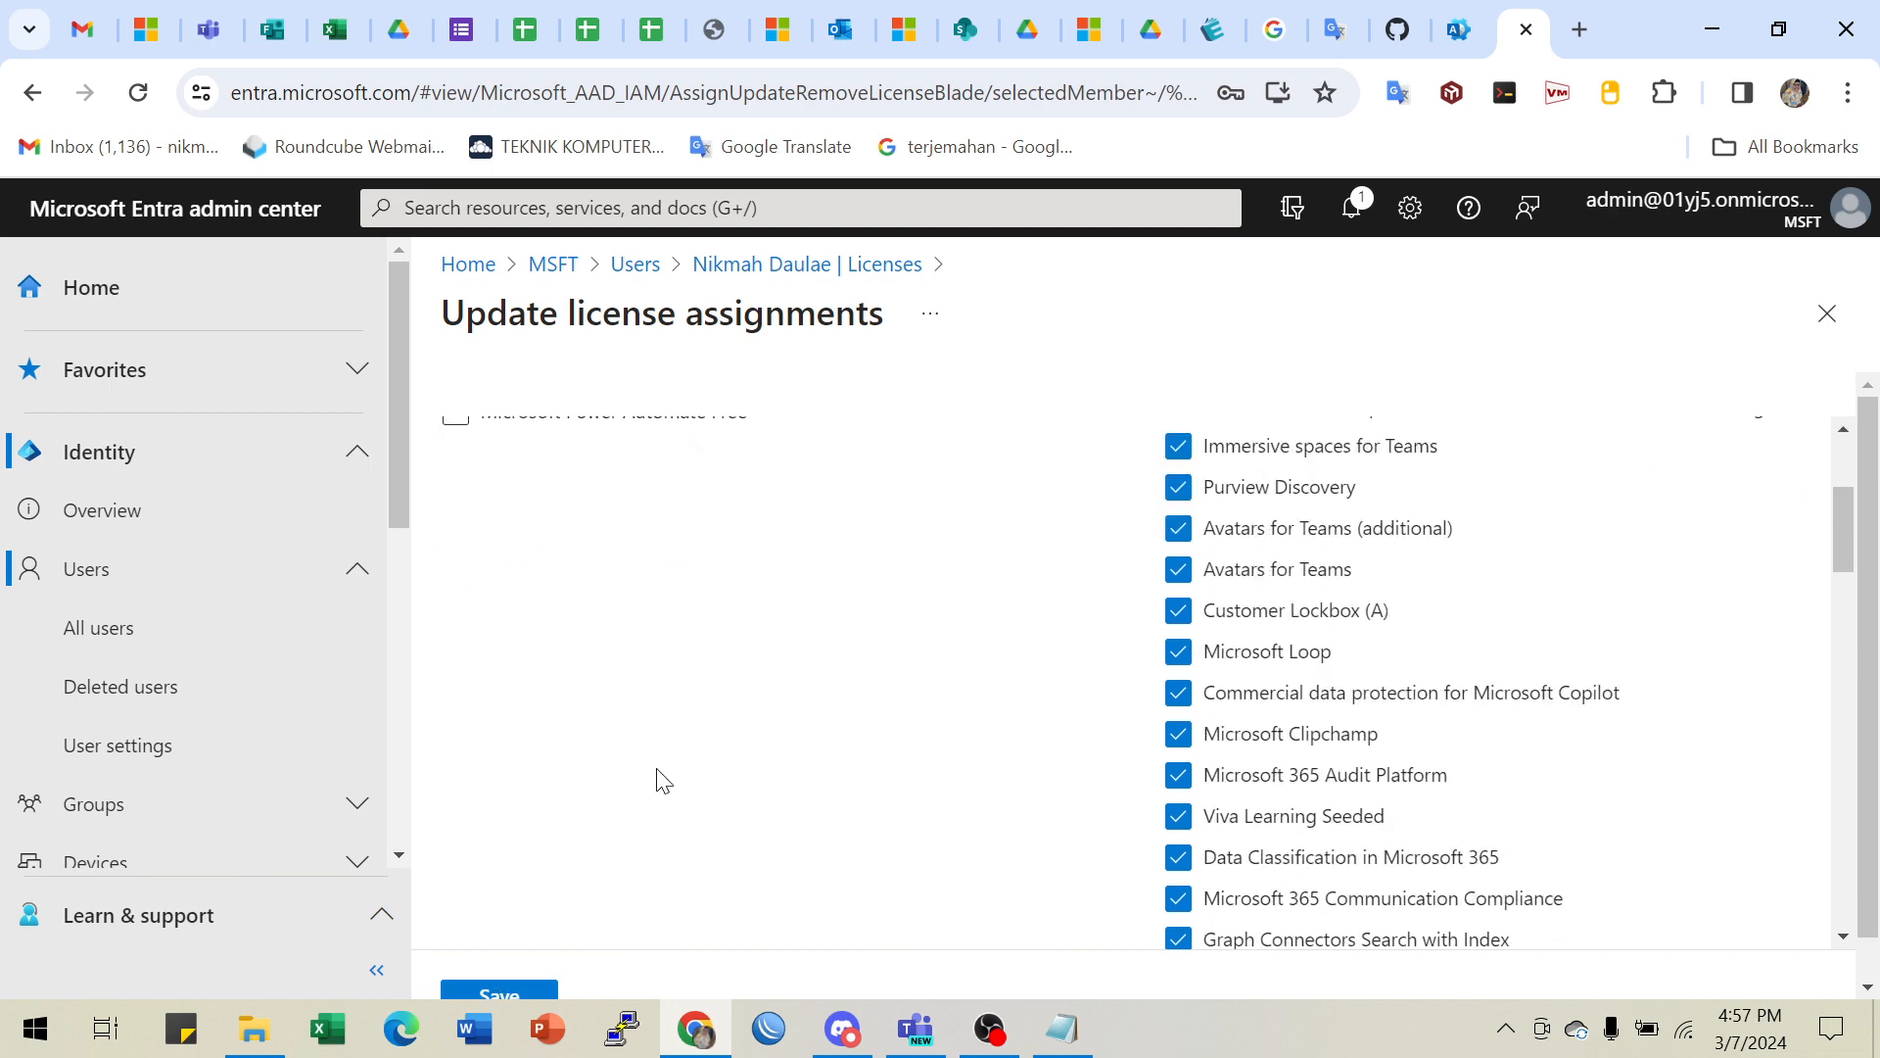
scroll(1460, 725, up, 3)
scroll(1516, 817, down, 1)
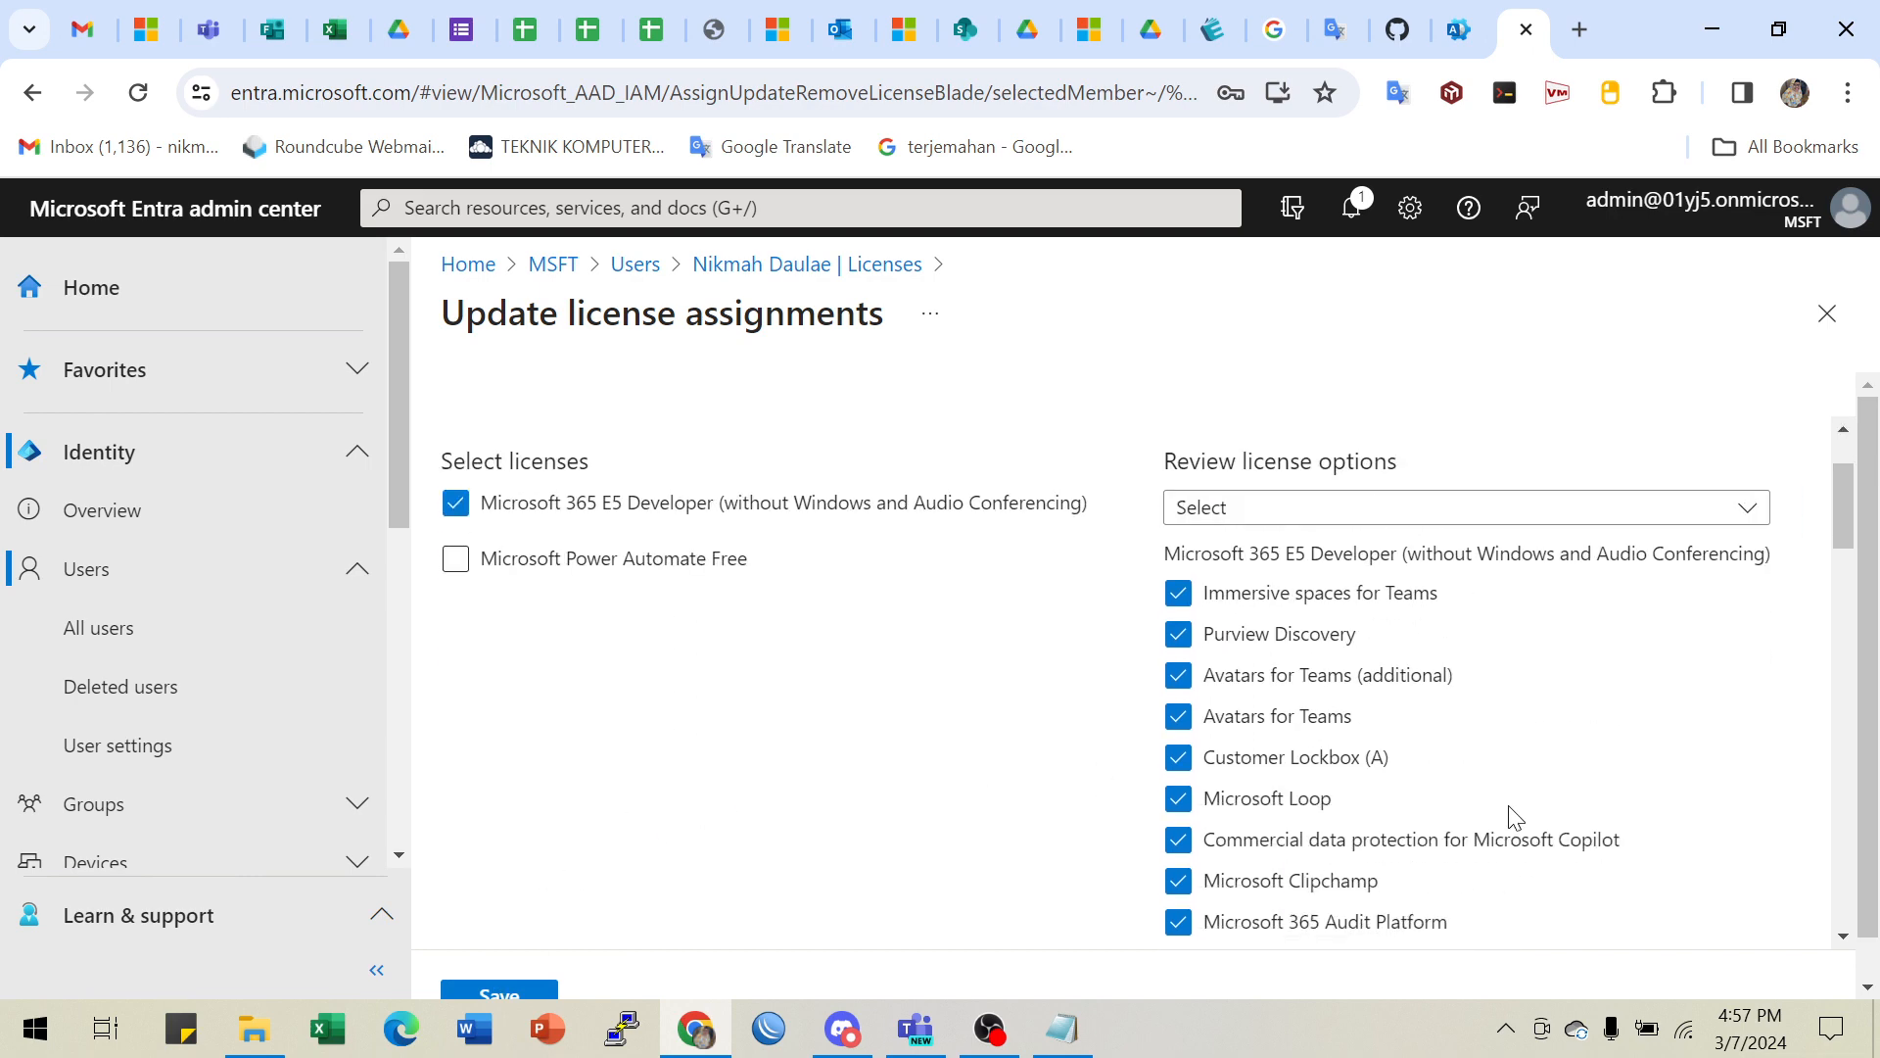
scroll(1400, 725, down, 3)
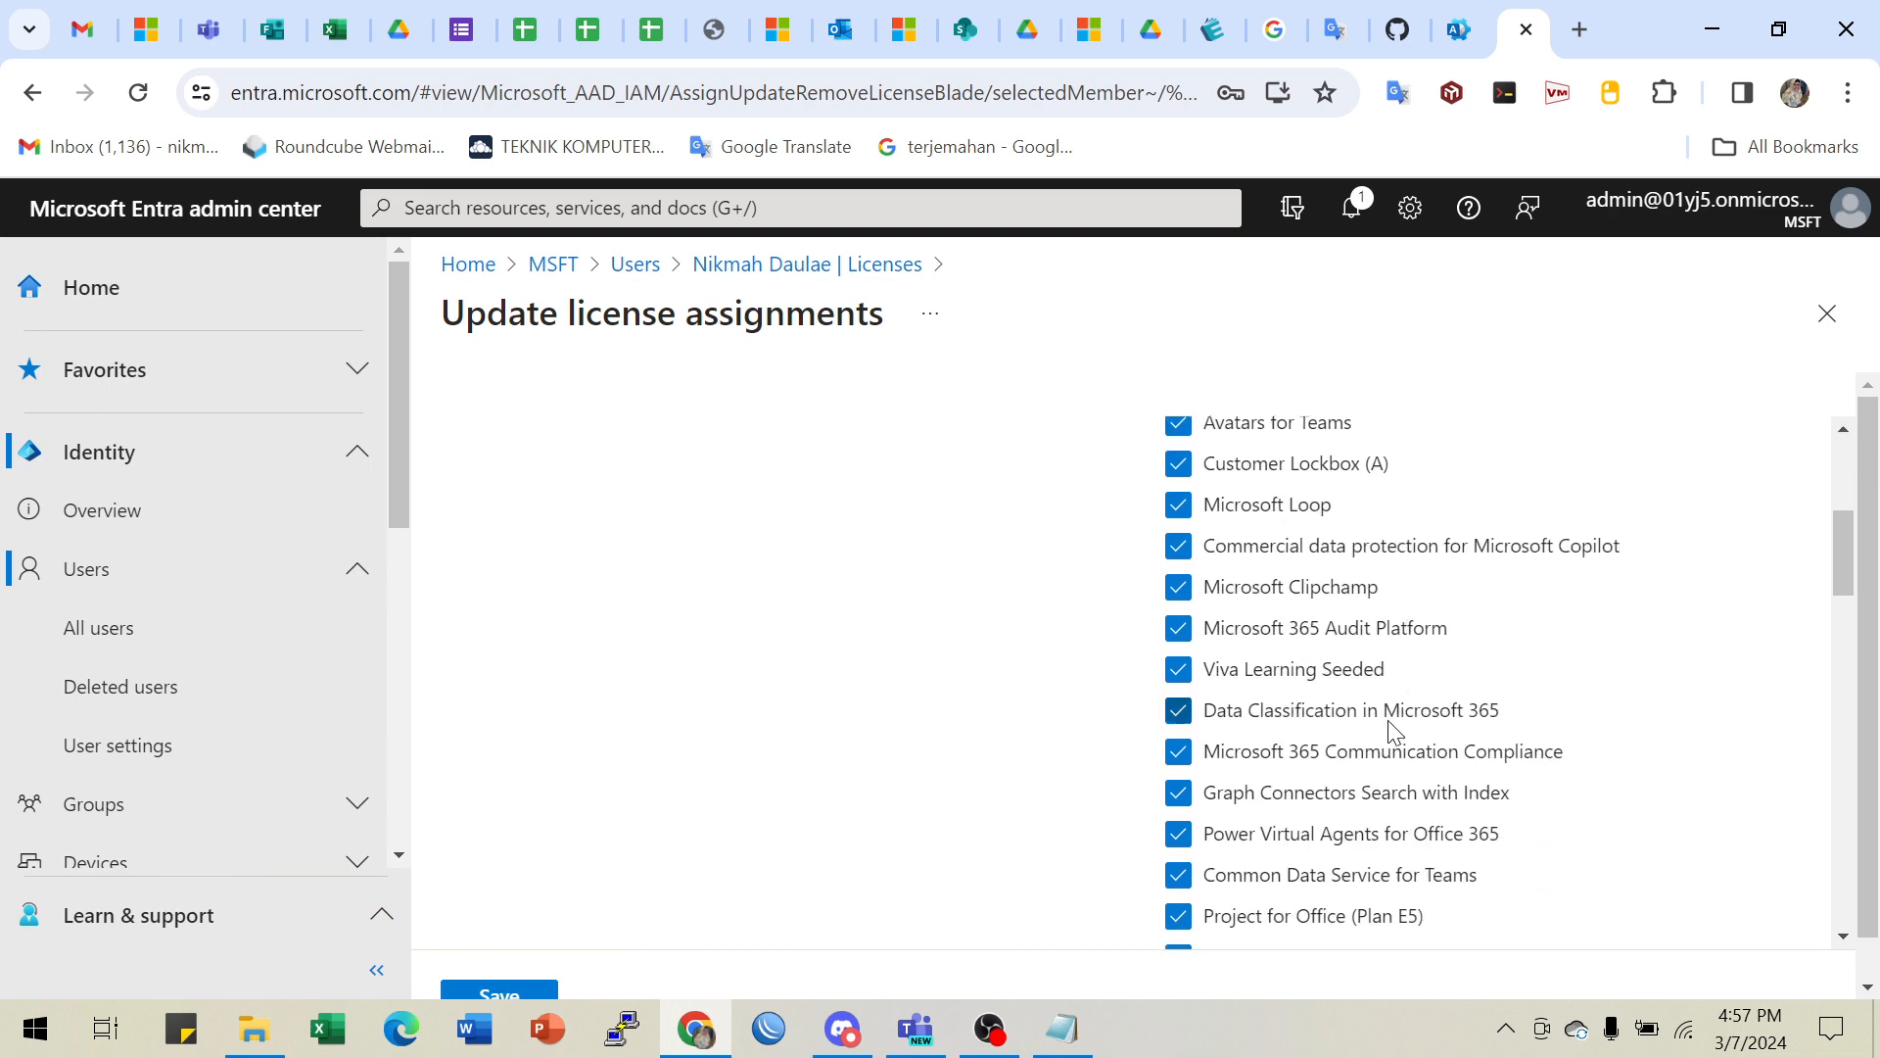
scroll(1394, 730, down, 11)
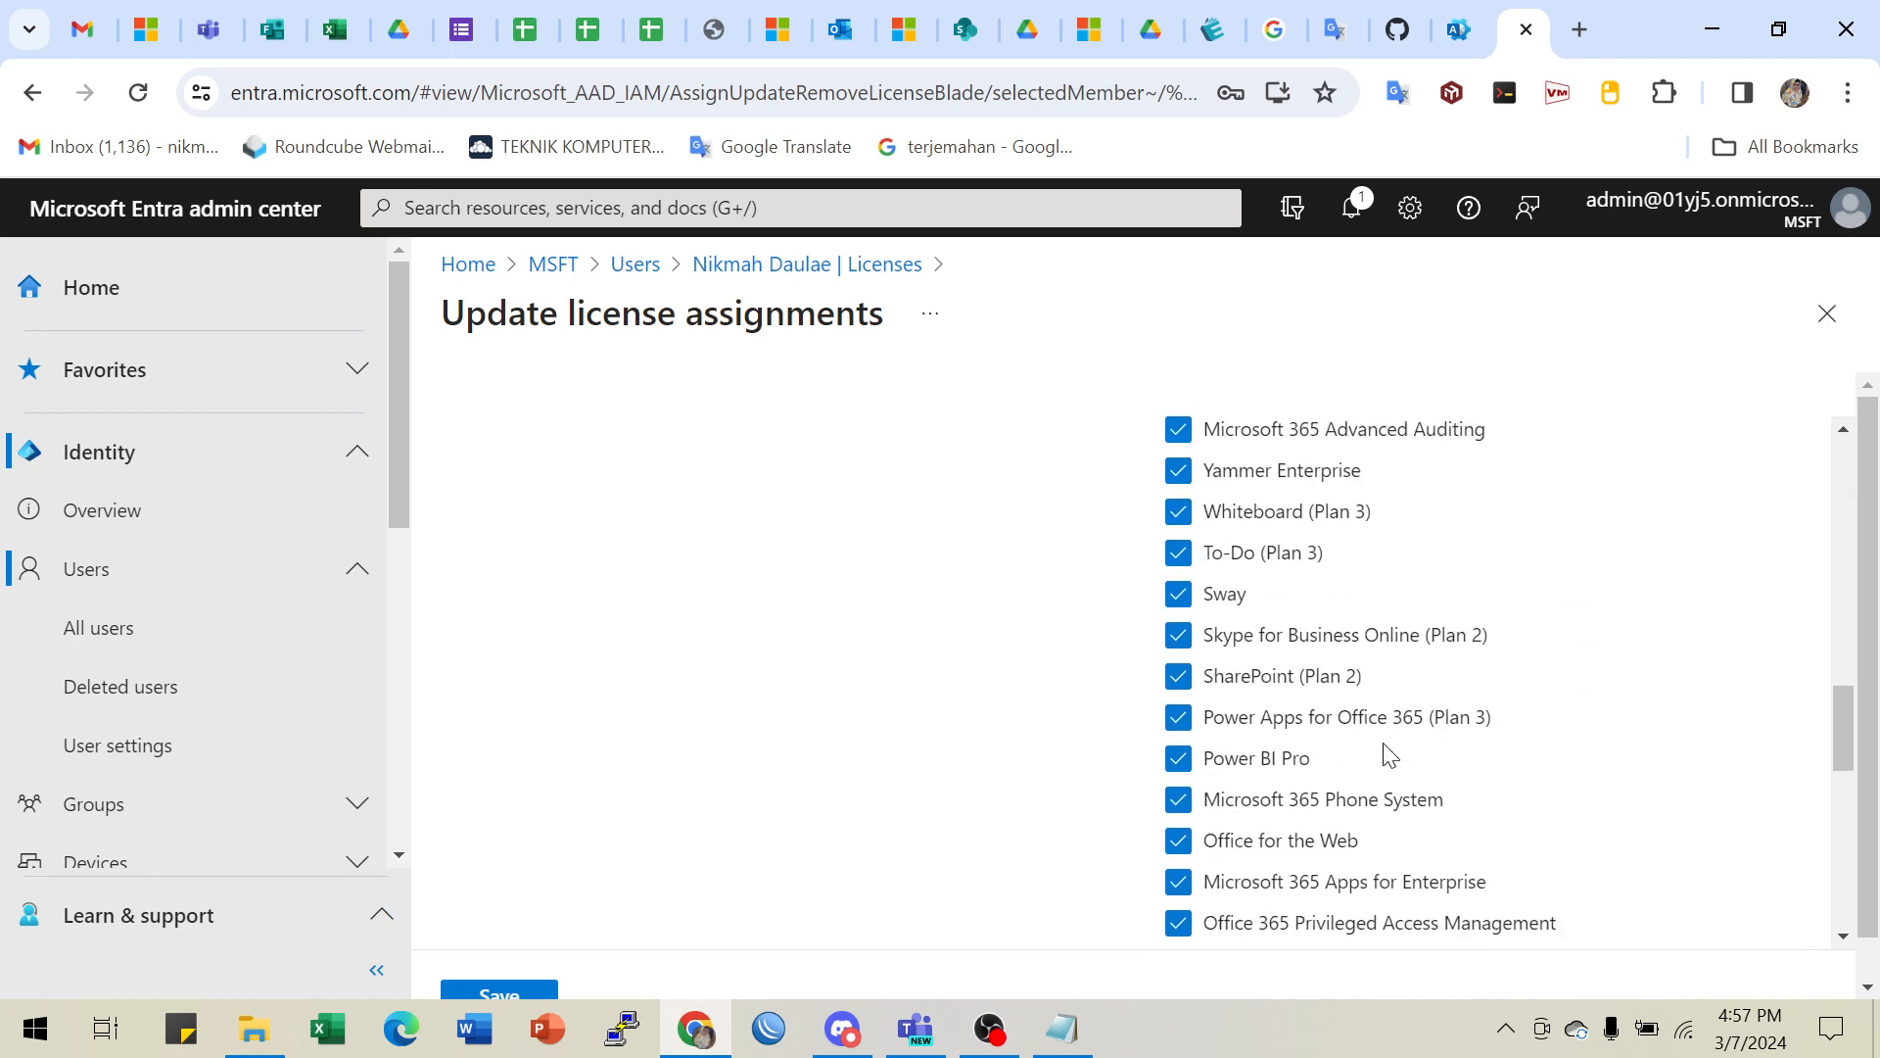
scroll(1391, 754, down, 8)
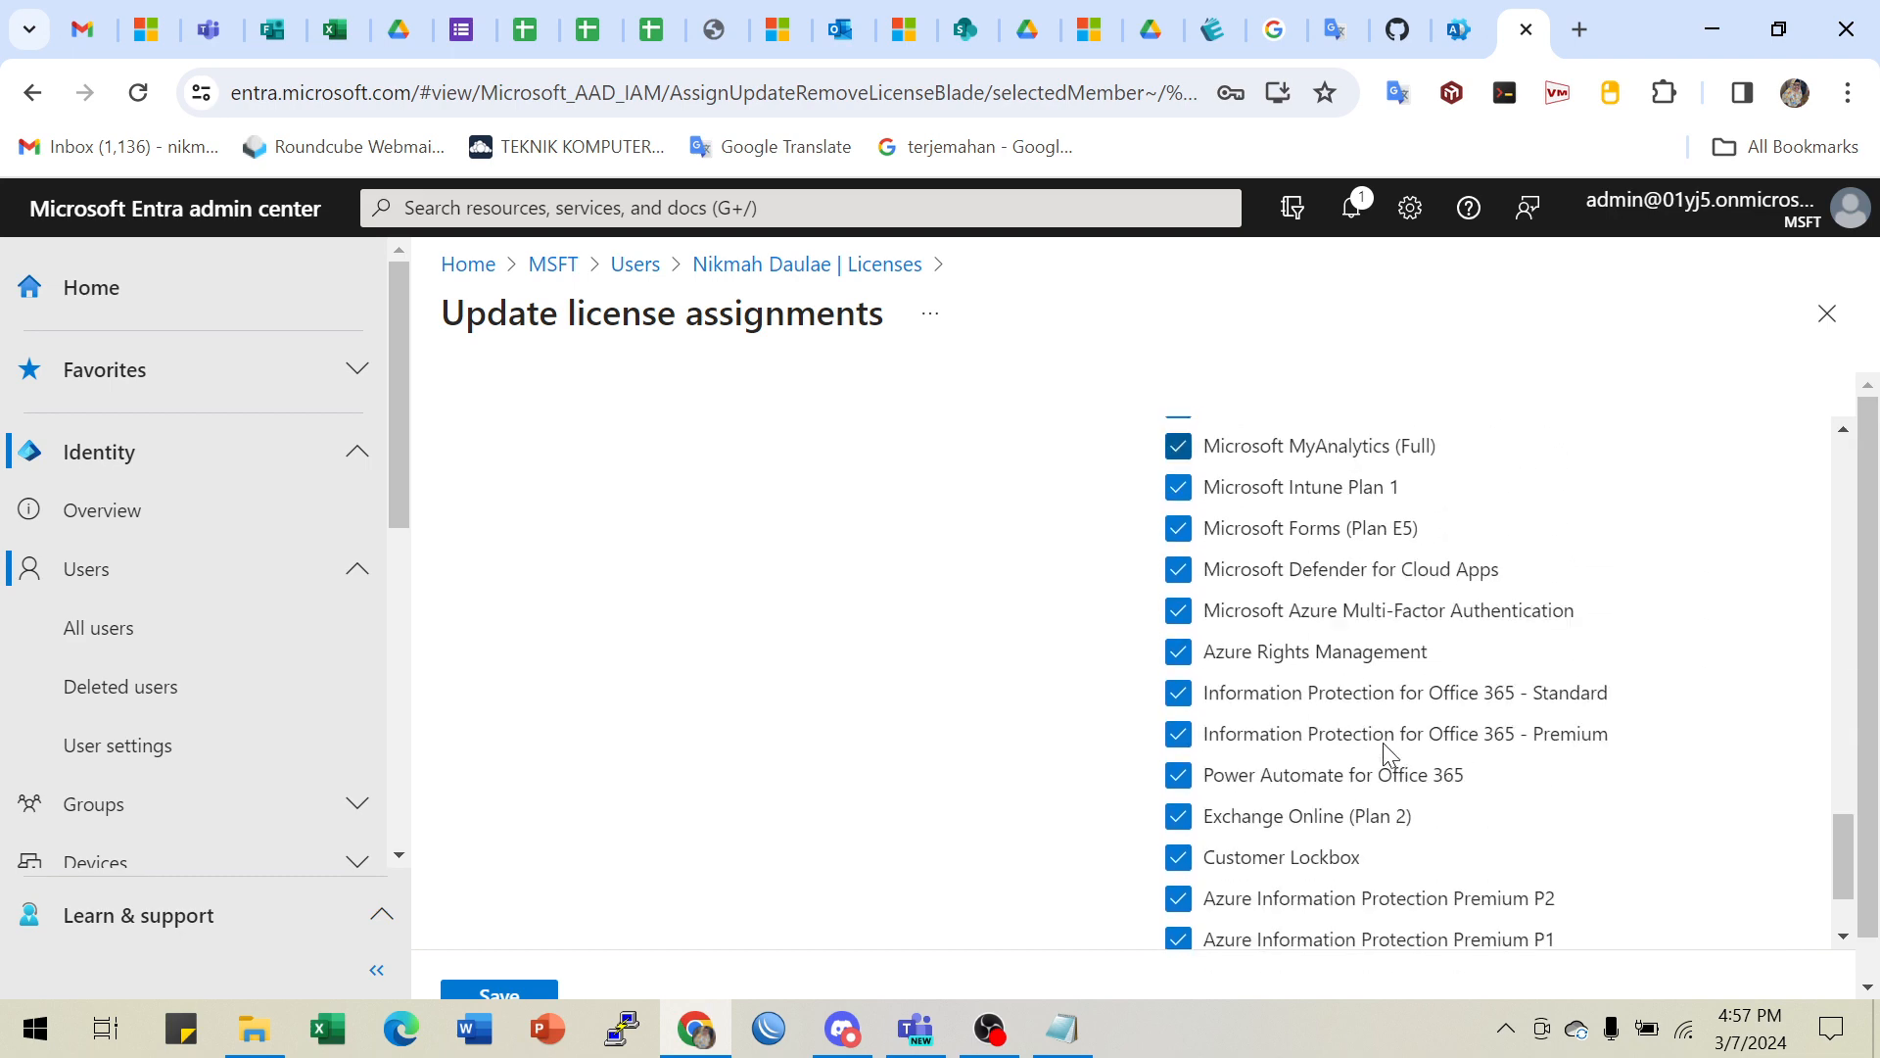
scroll(1389, 754, down, 2)
scroll(1390, 754, up, 20)
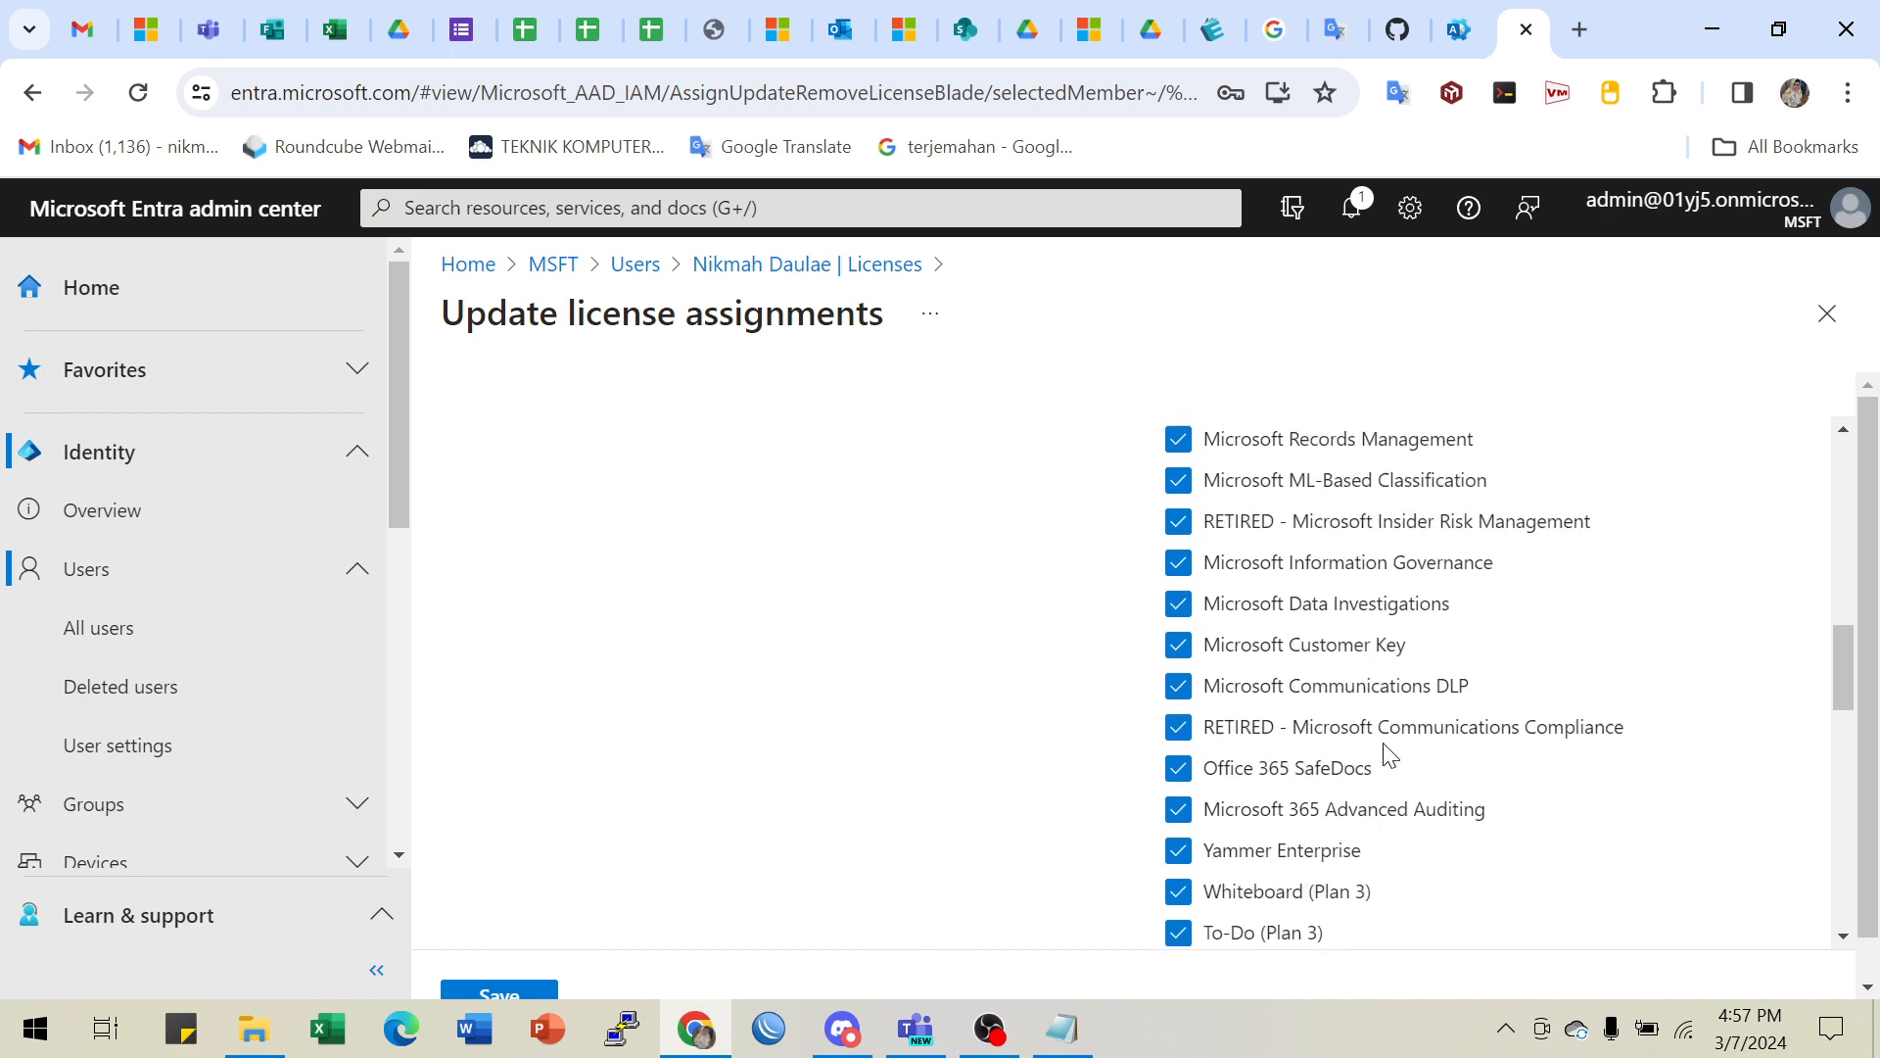
scroll(930, 754, down, 2)
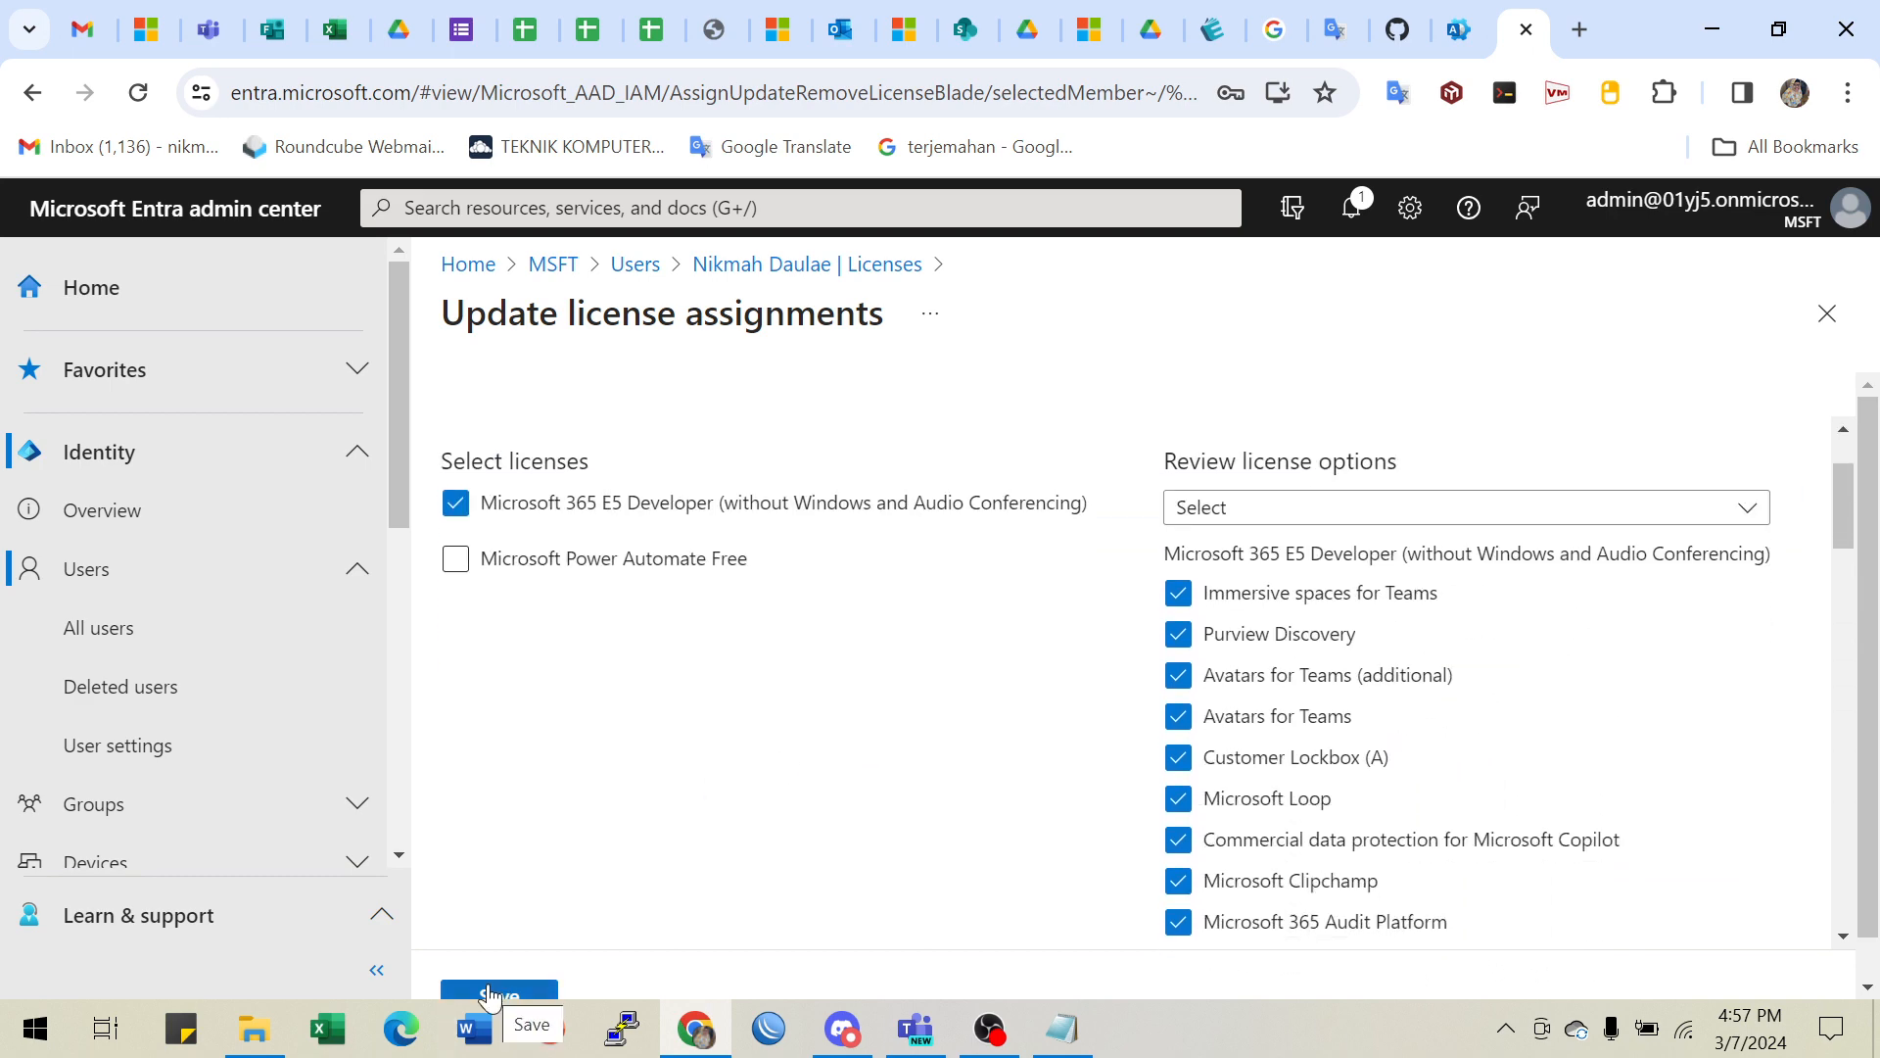
click(492, 994)
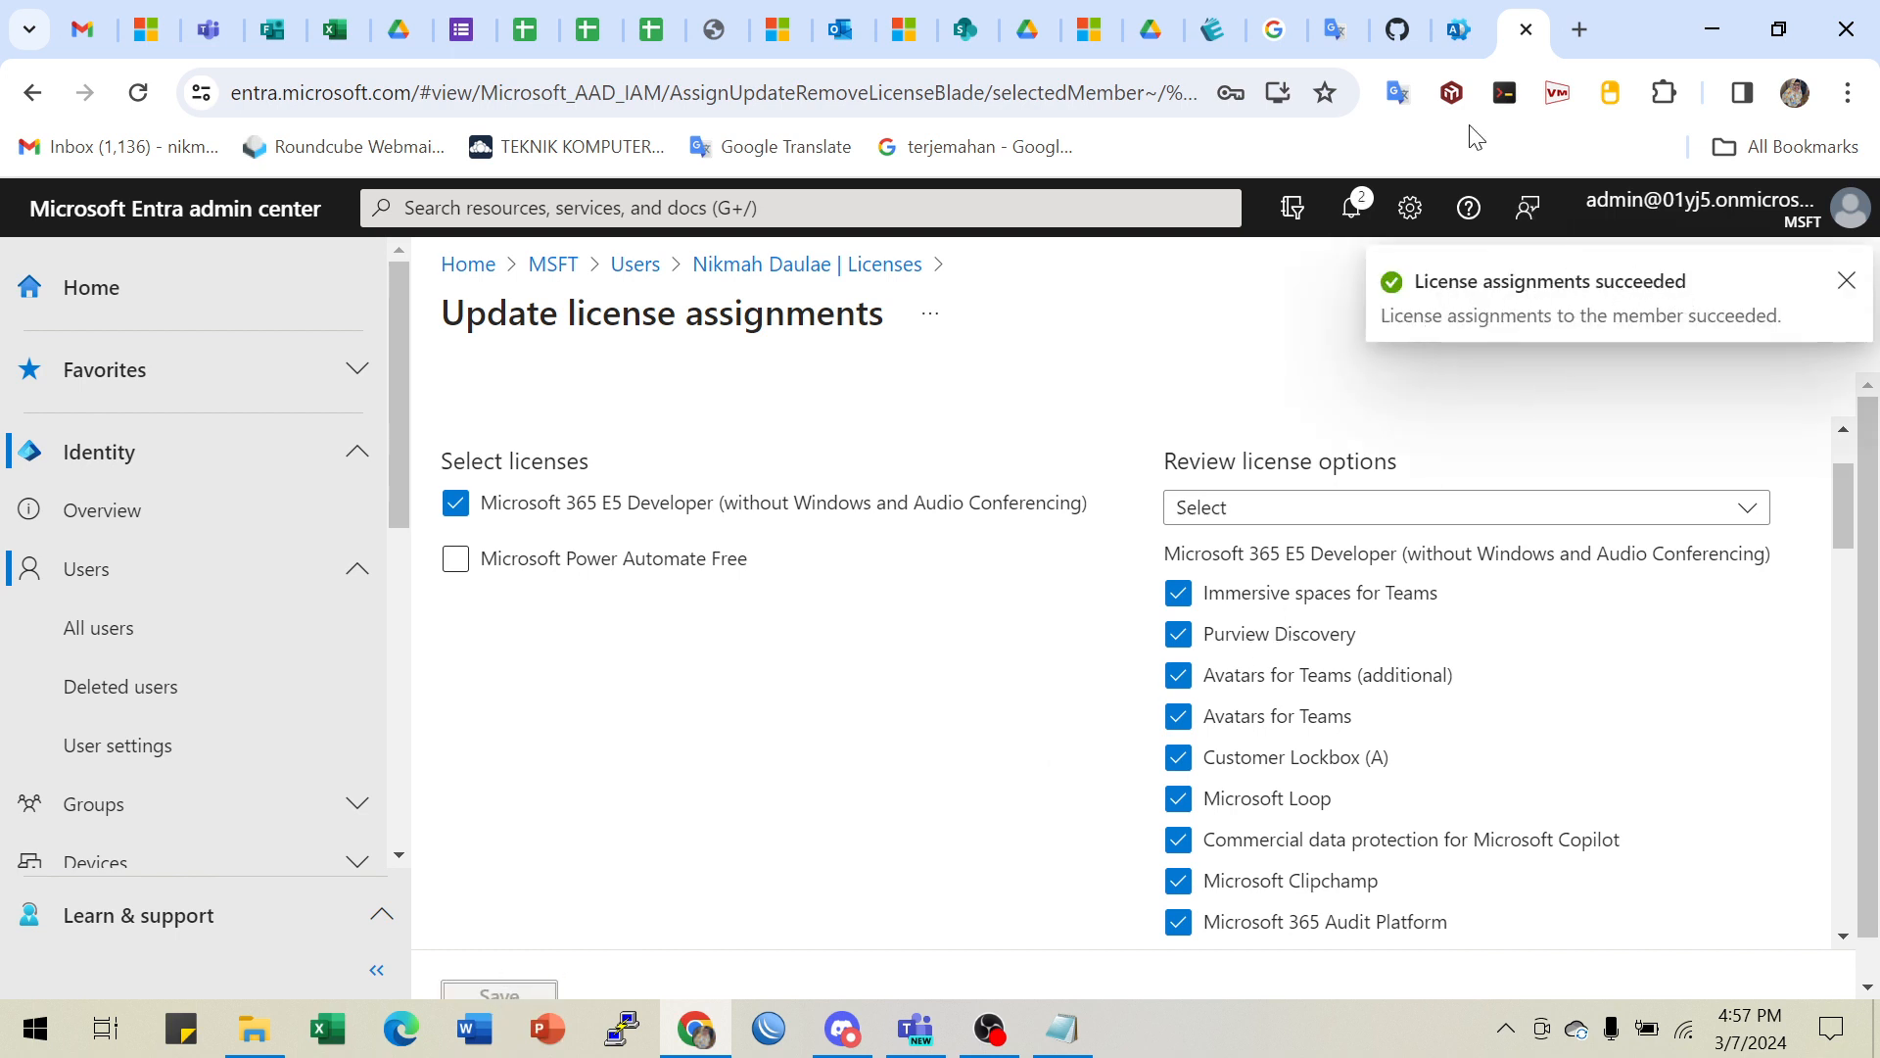
- Review lab steps 11–14 on closing and refreshing, then return to Update license assignments
click(1397, 29)
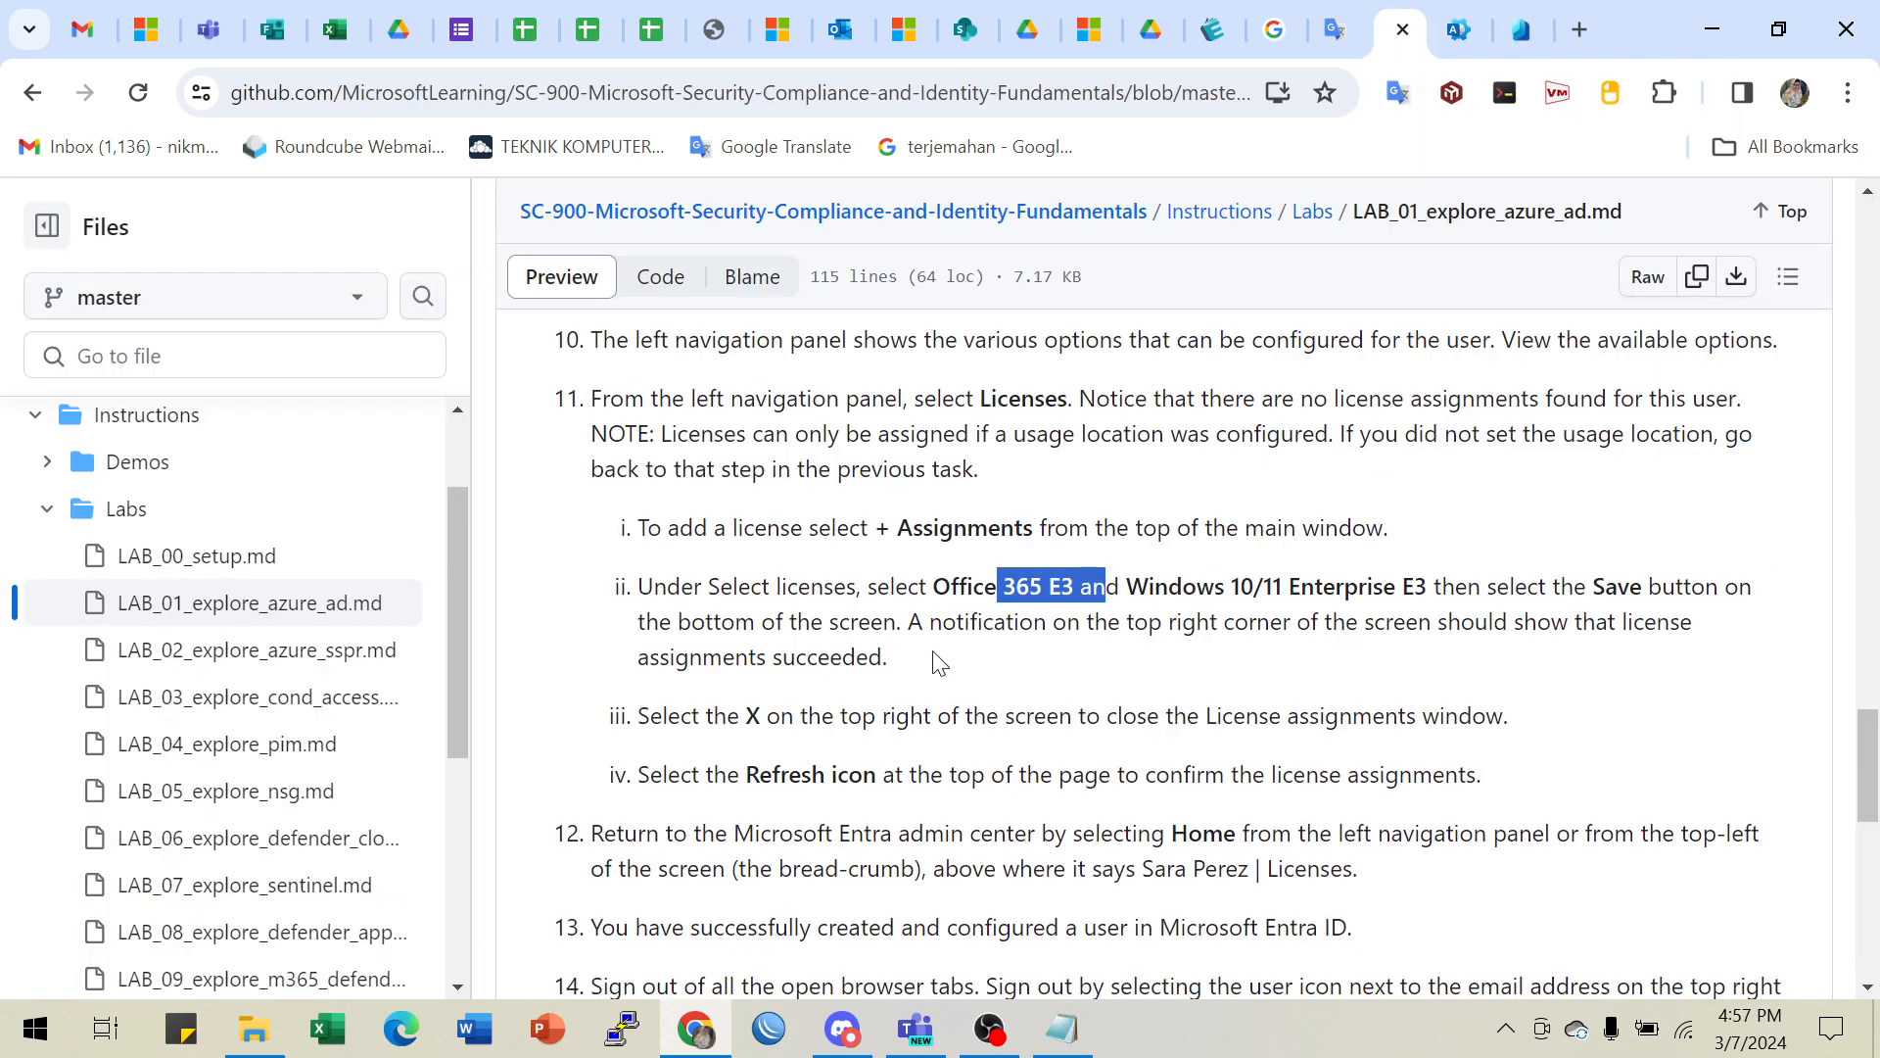
click(917, 596)
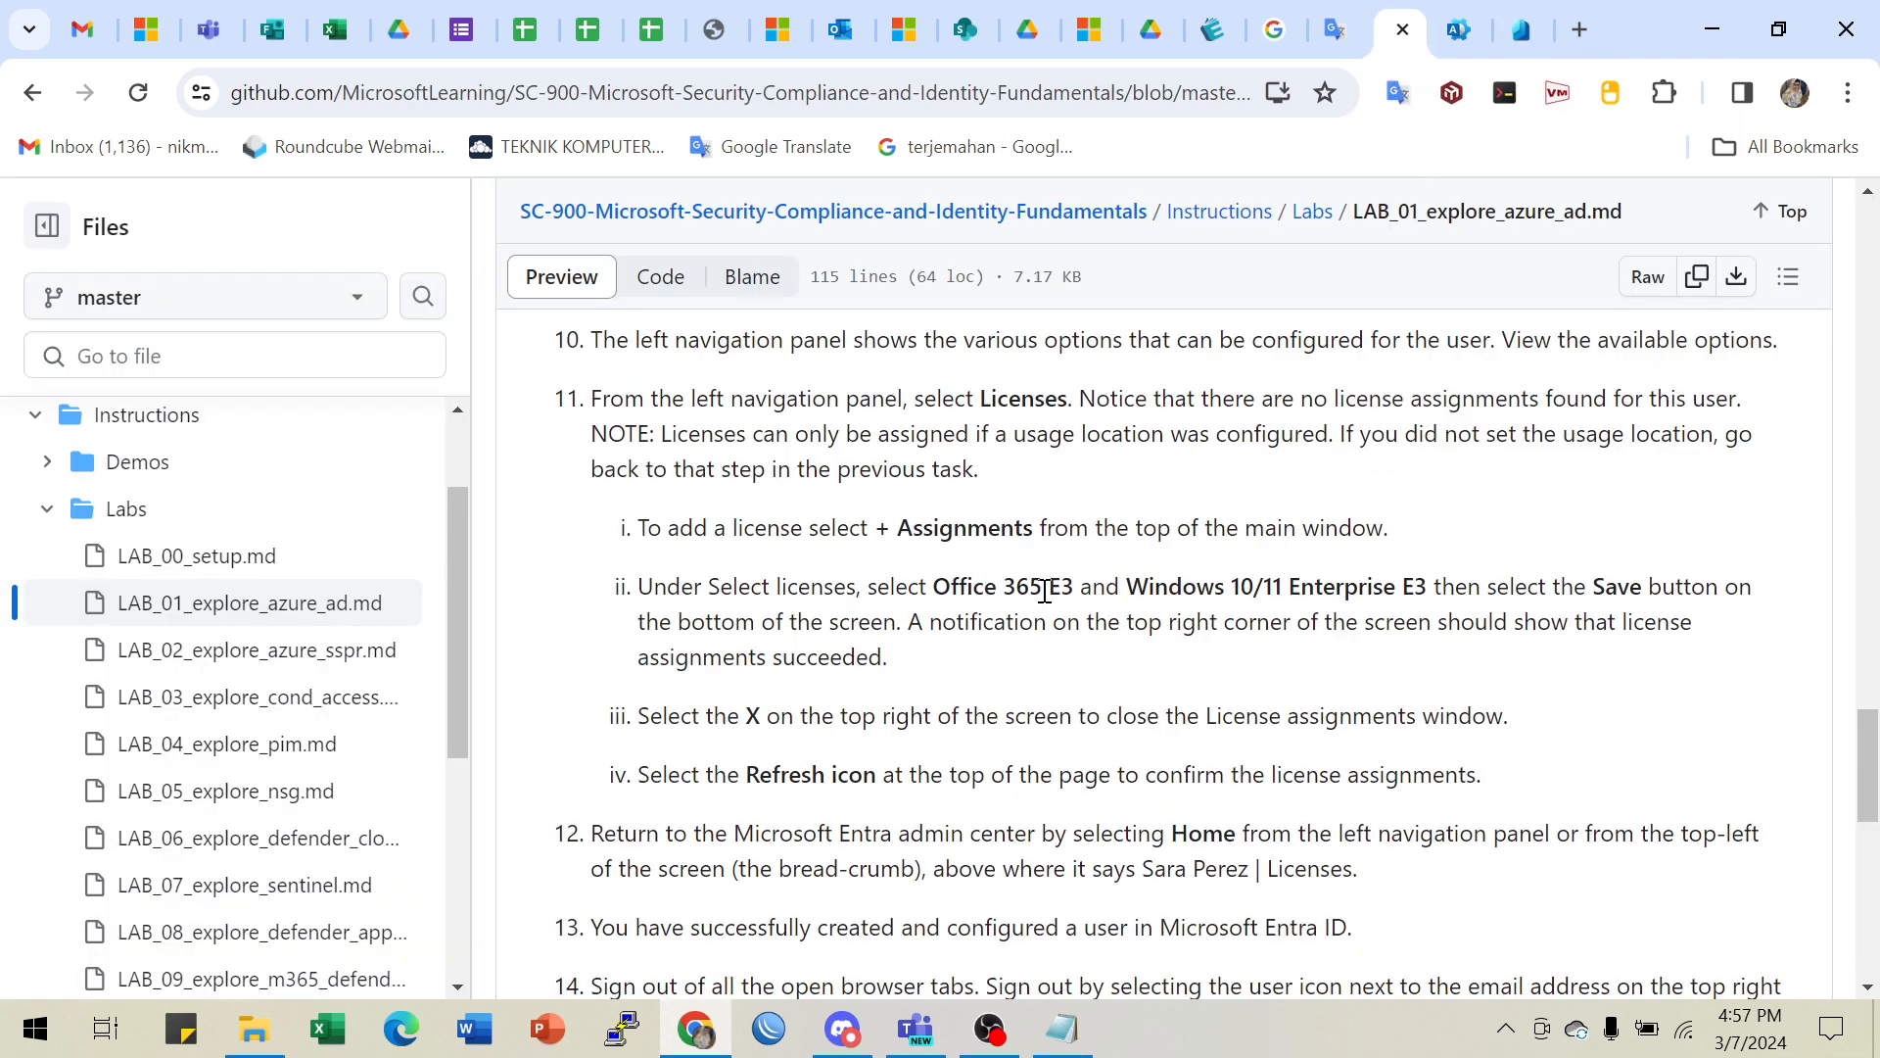
scroll(1052, 608, down, 3)
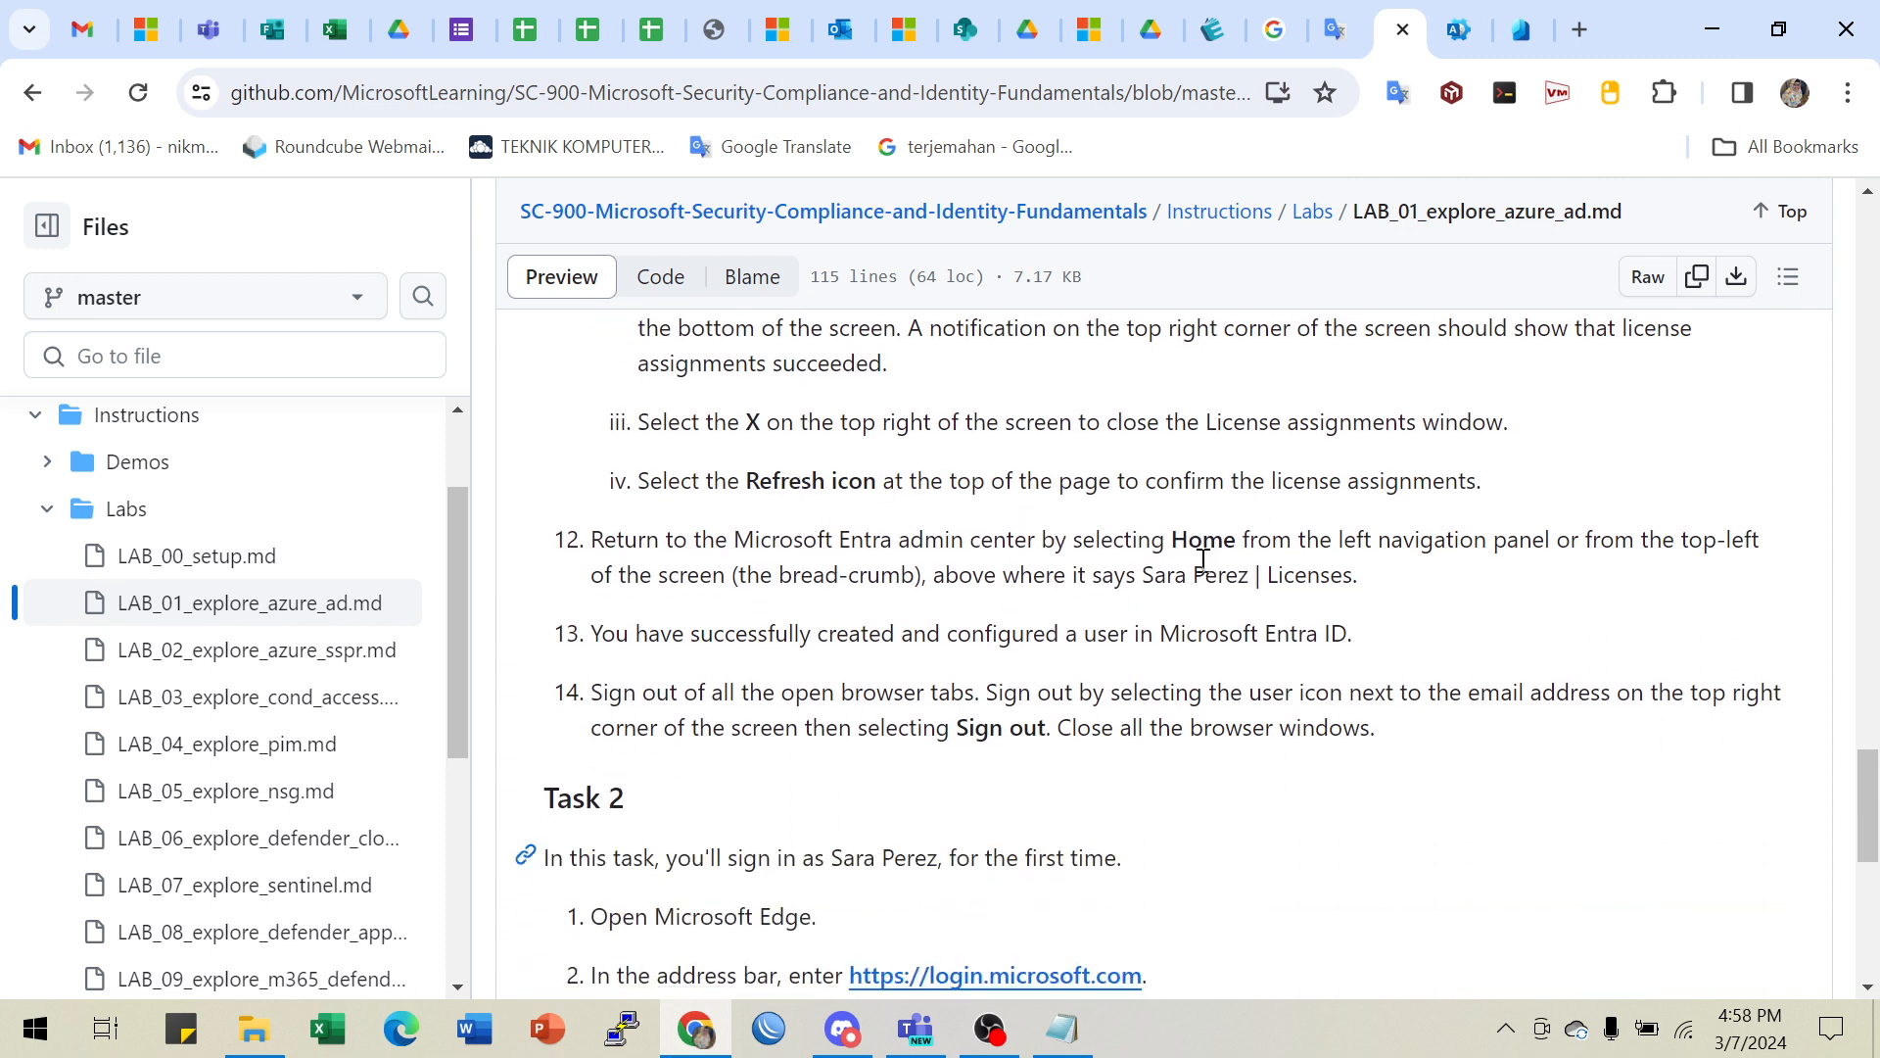
click(1508, 28)
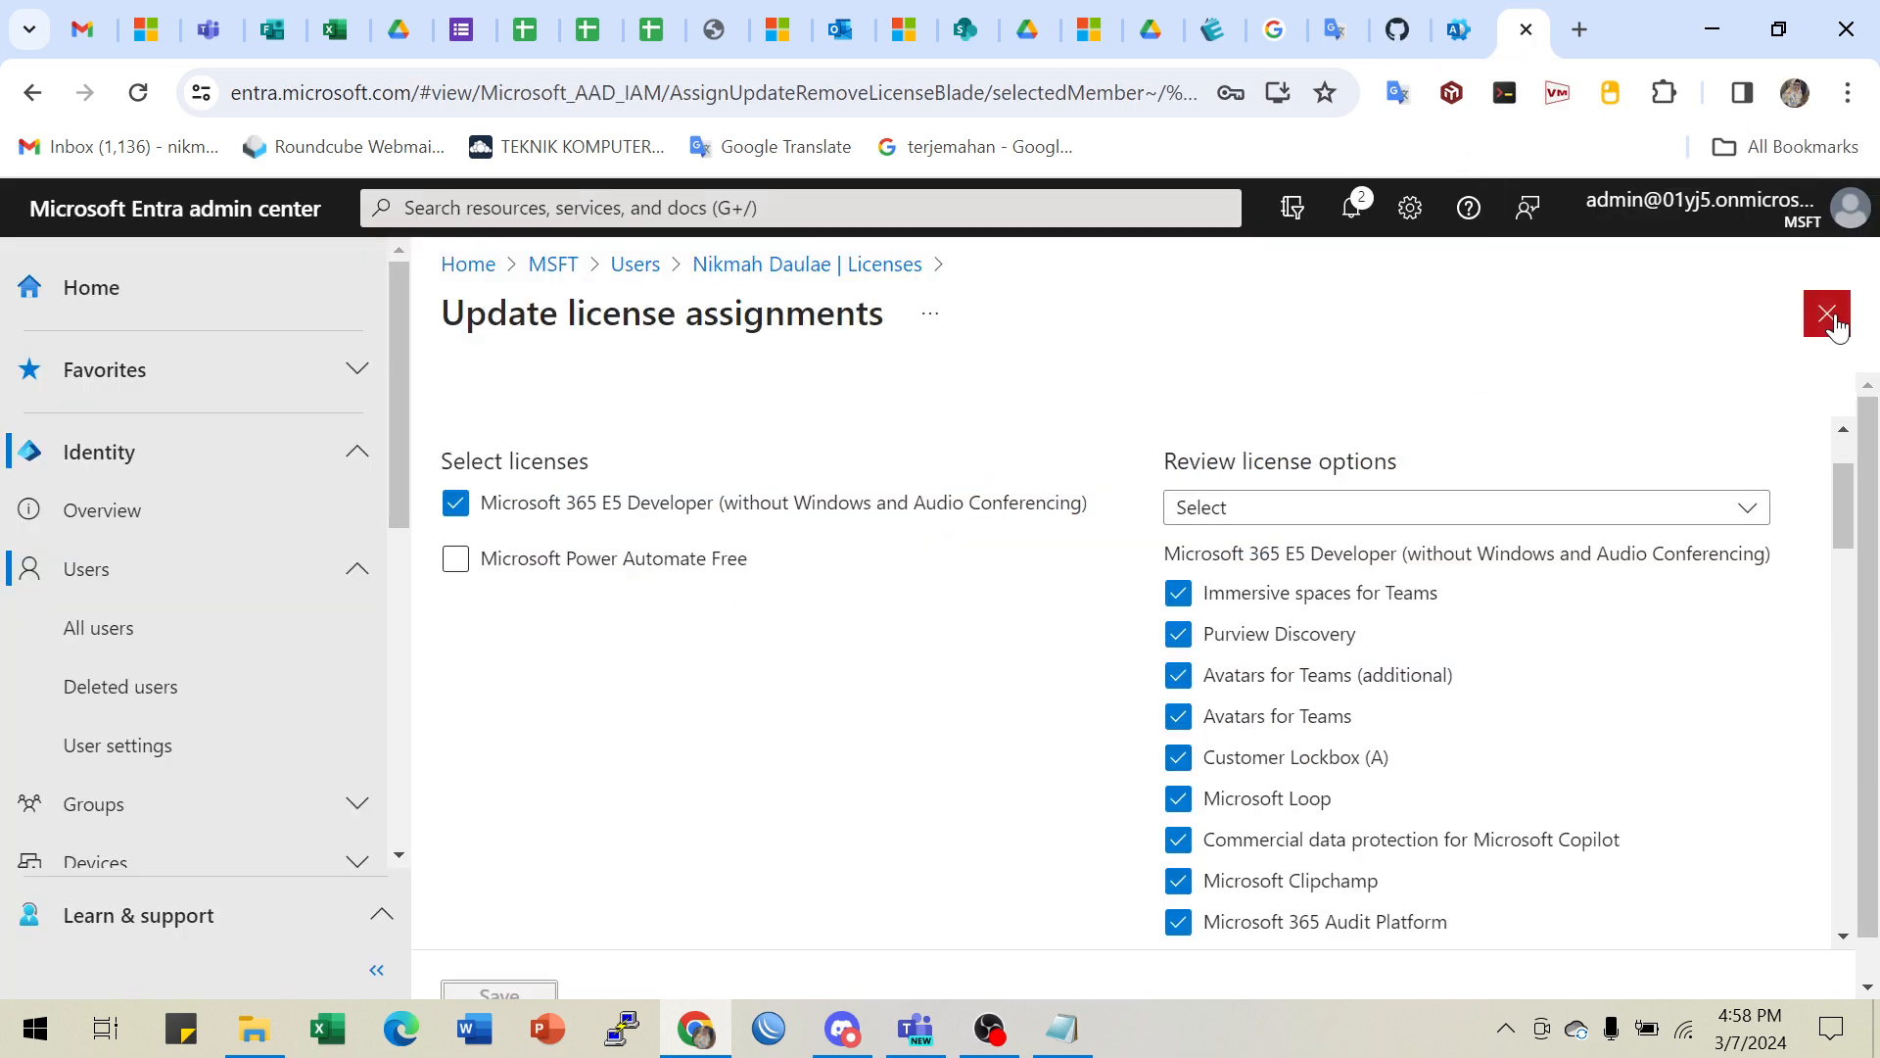
- Close the assignment blade and refresh to show E5 Developer Active, 66/66 services, Direct
click(1828, 315)
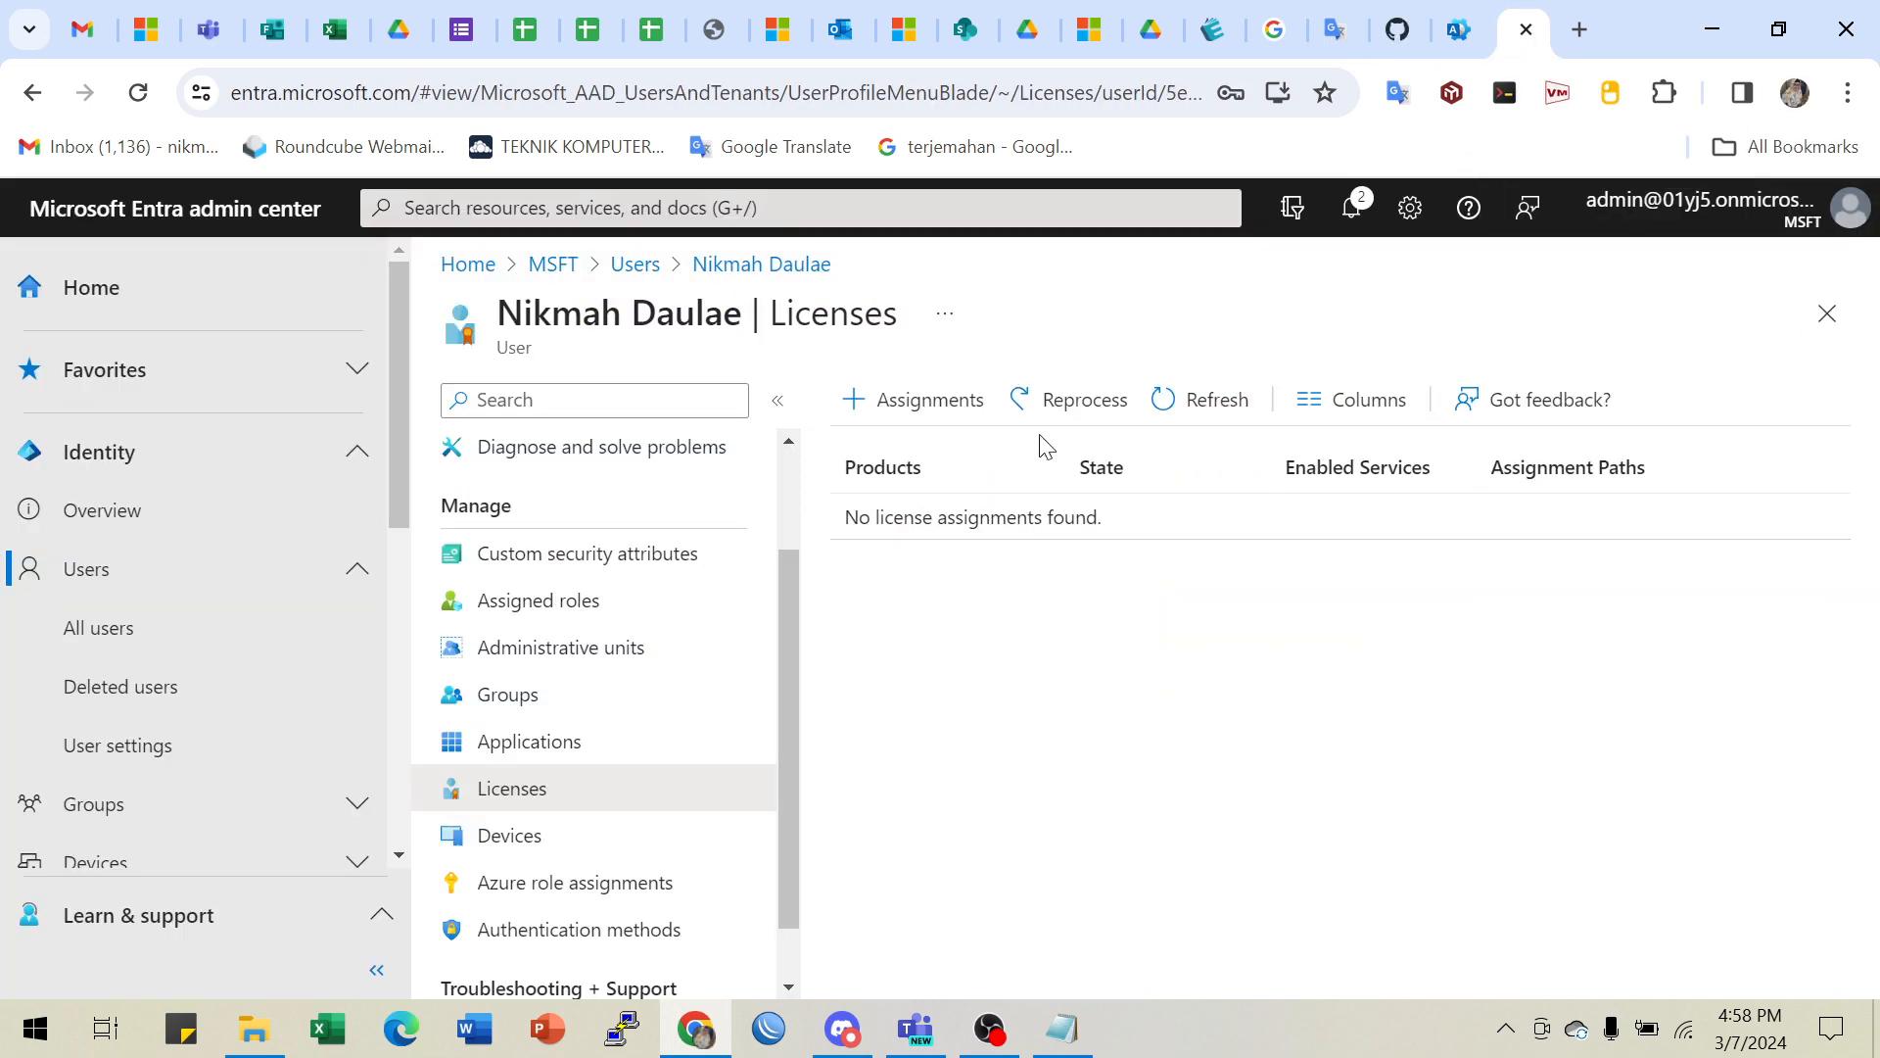
click(1216, 418)
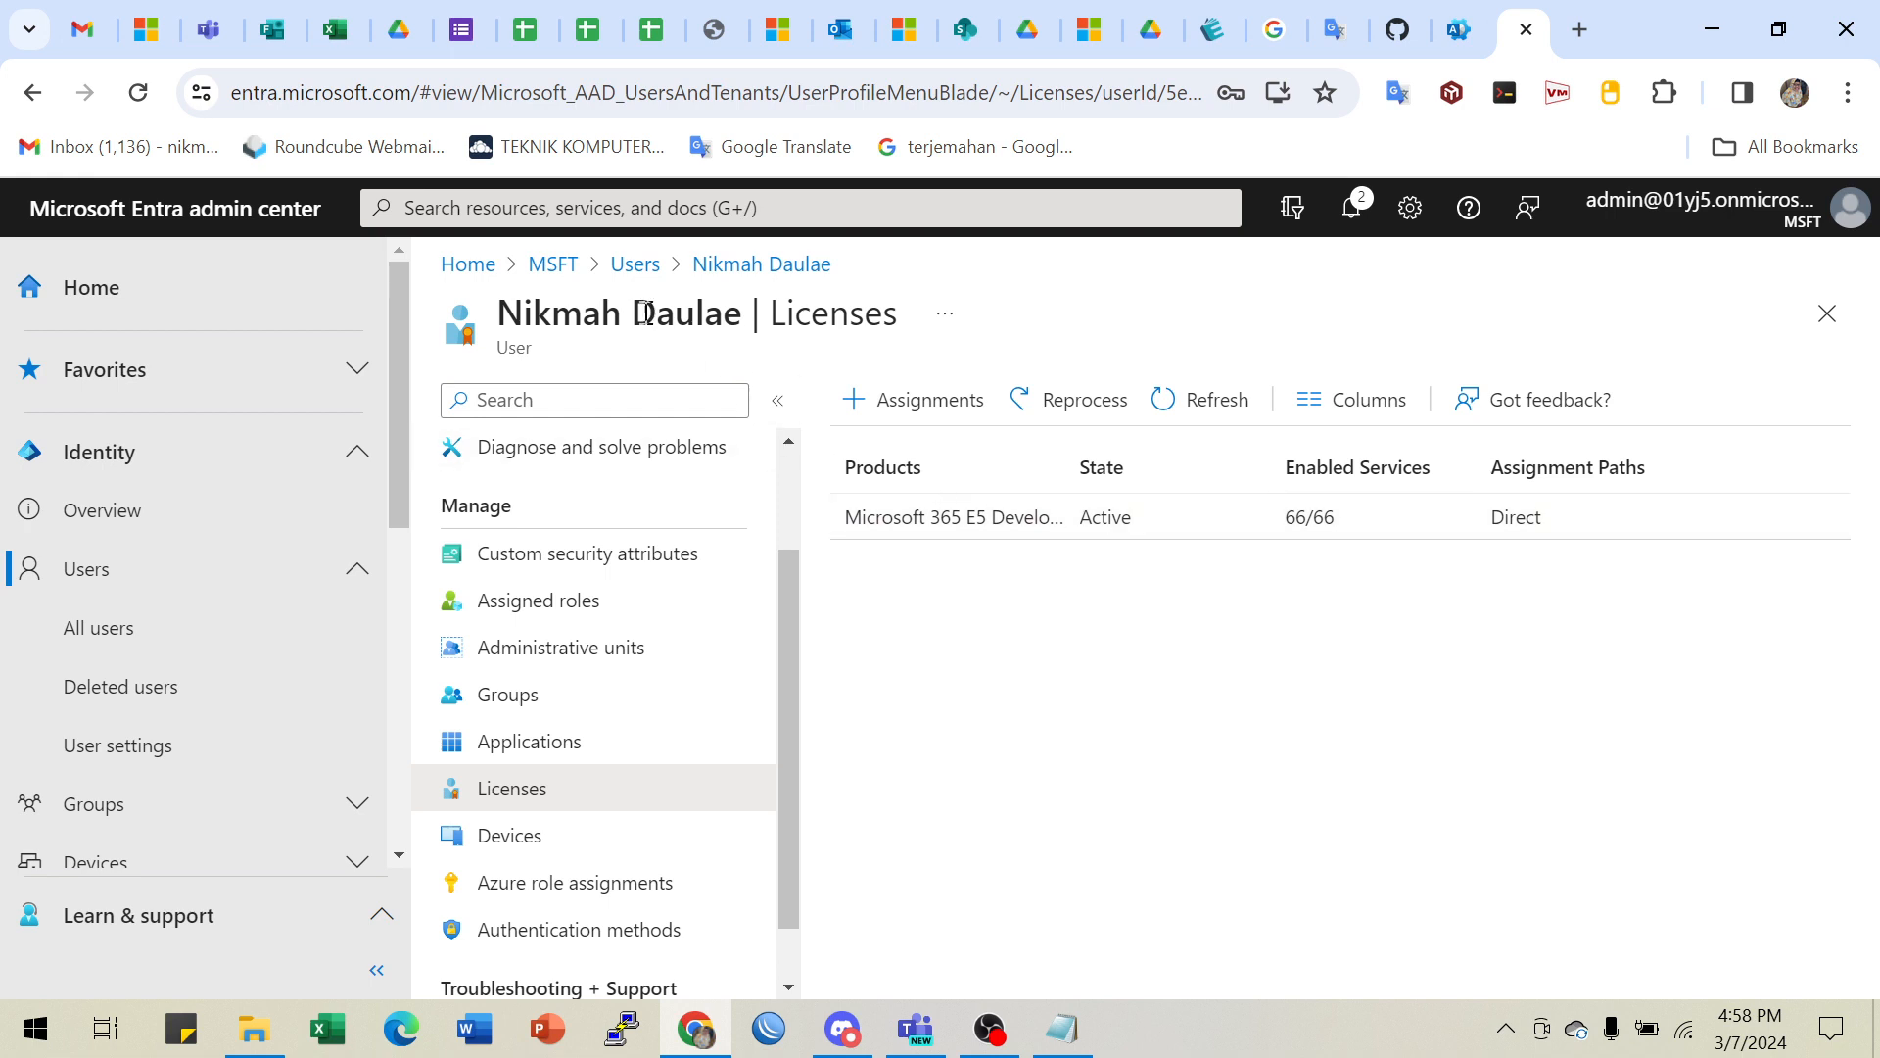
drag(520, 306, 705, 310)
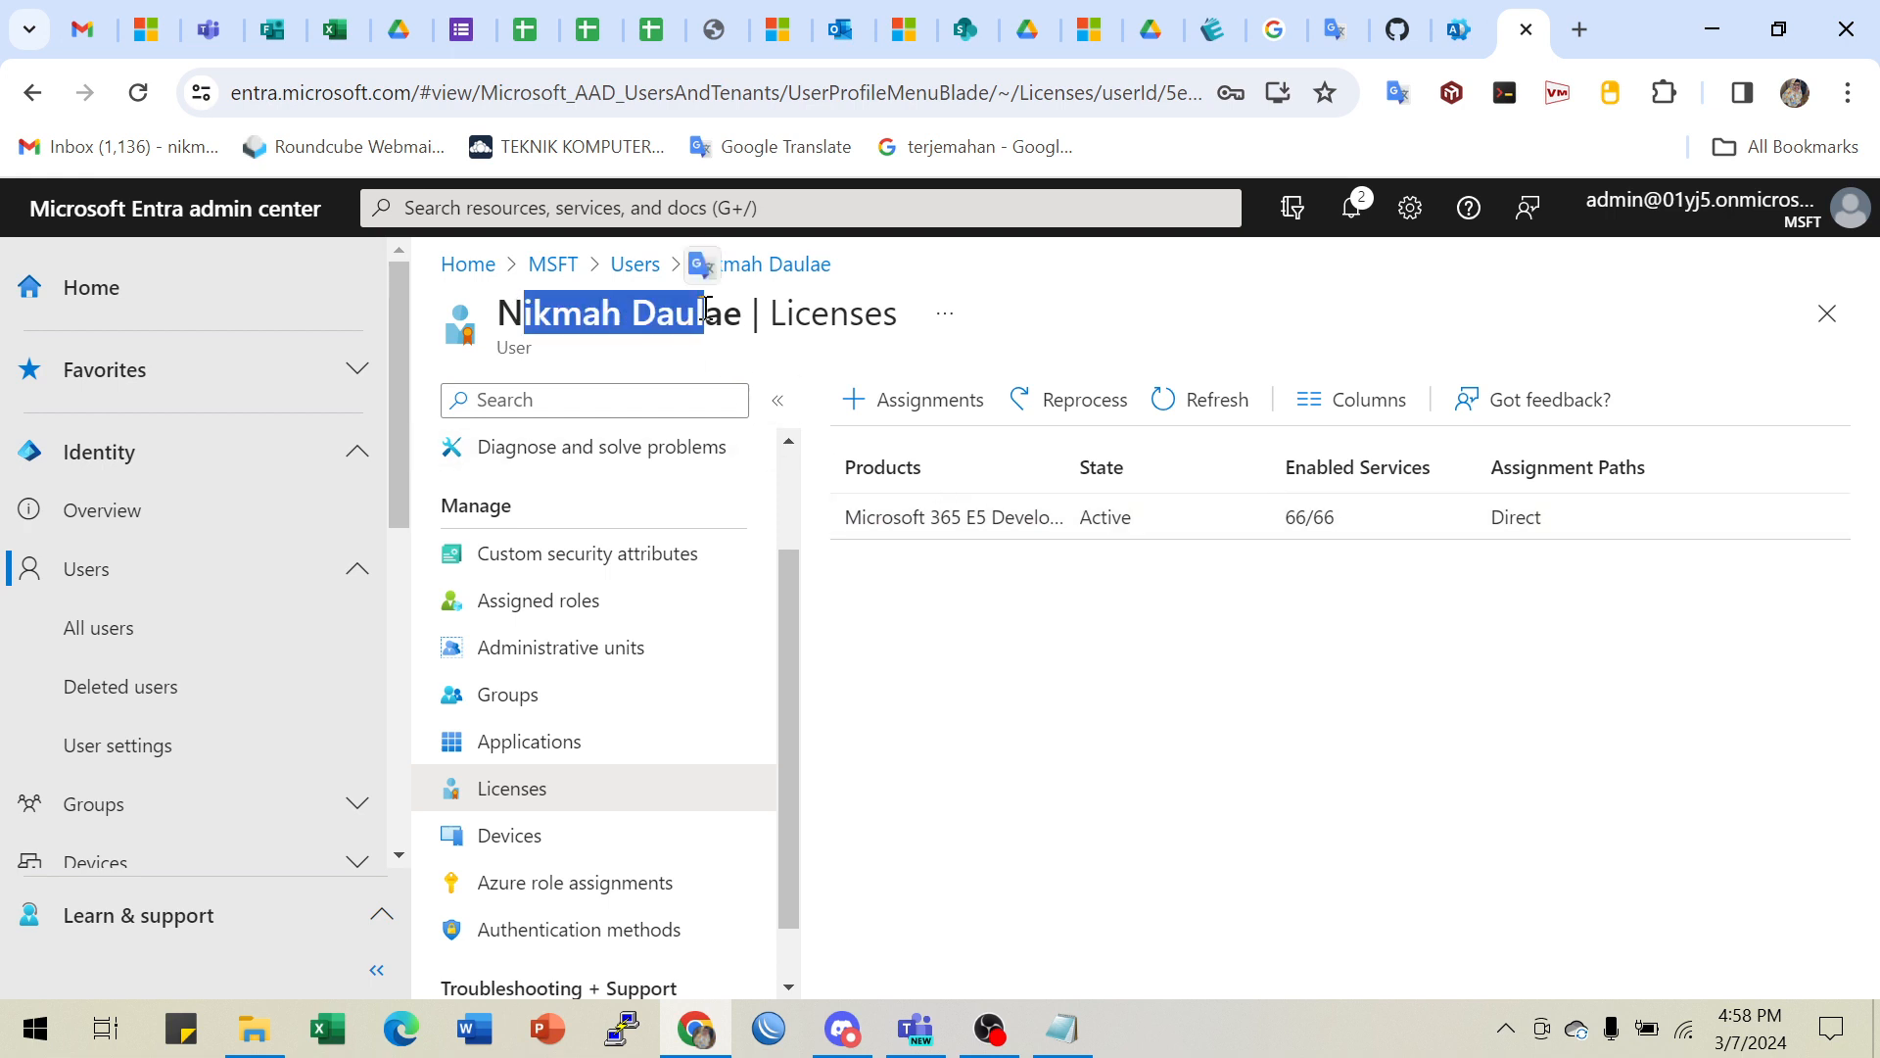
click(1400, 31)
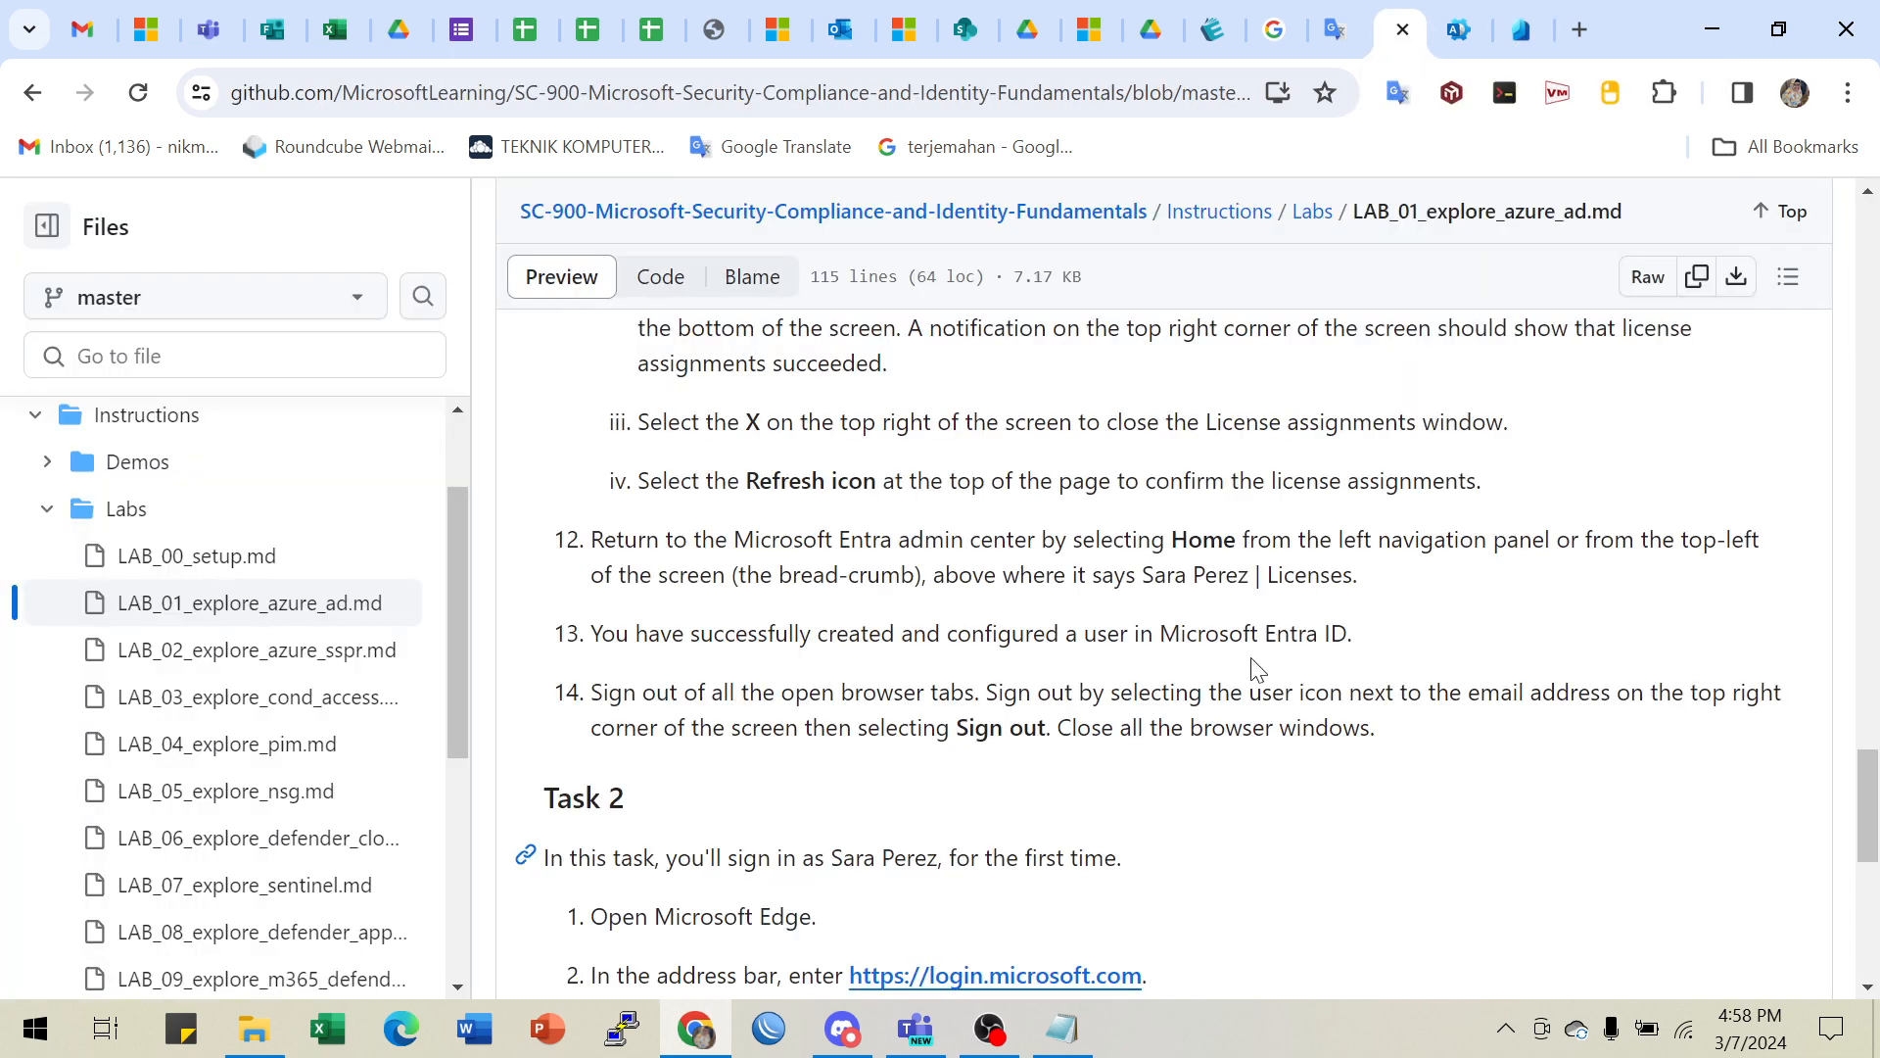
scroll(1254, 666, down, 1)
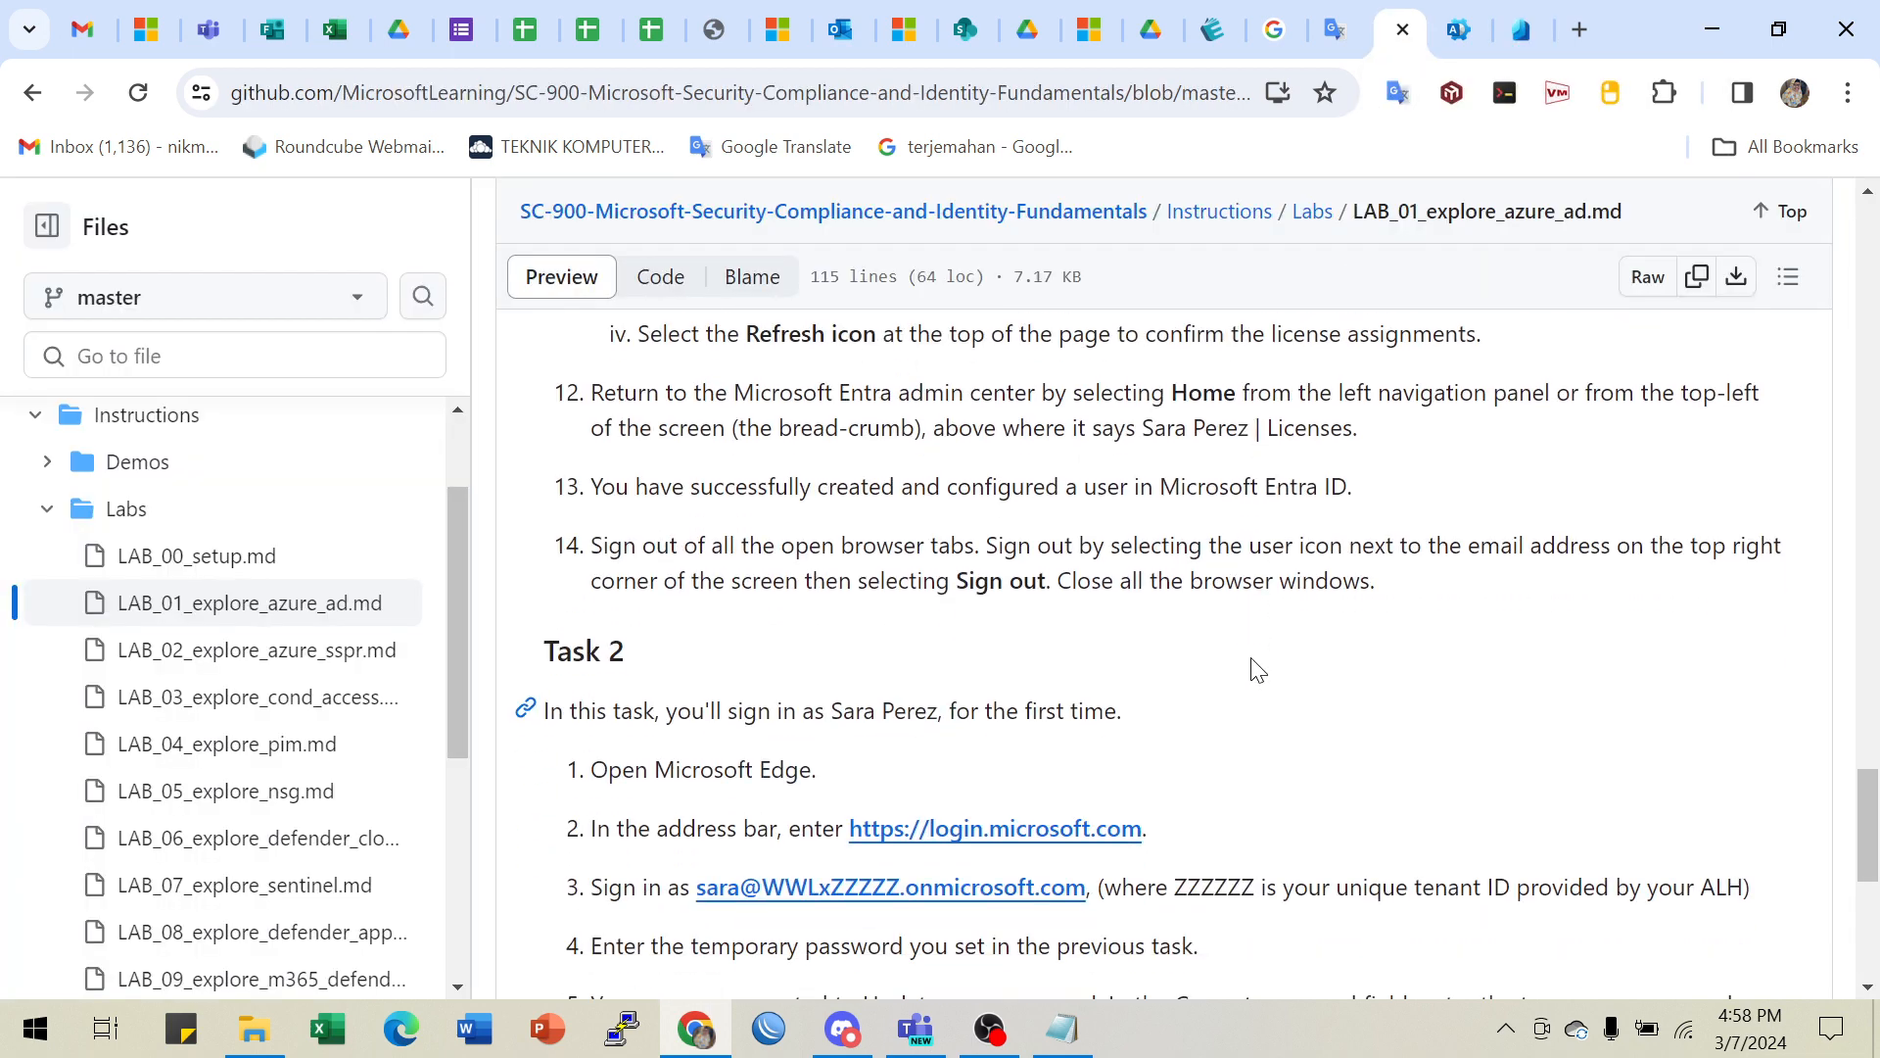
scroll(1116, 632, down, 1)
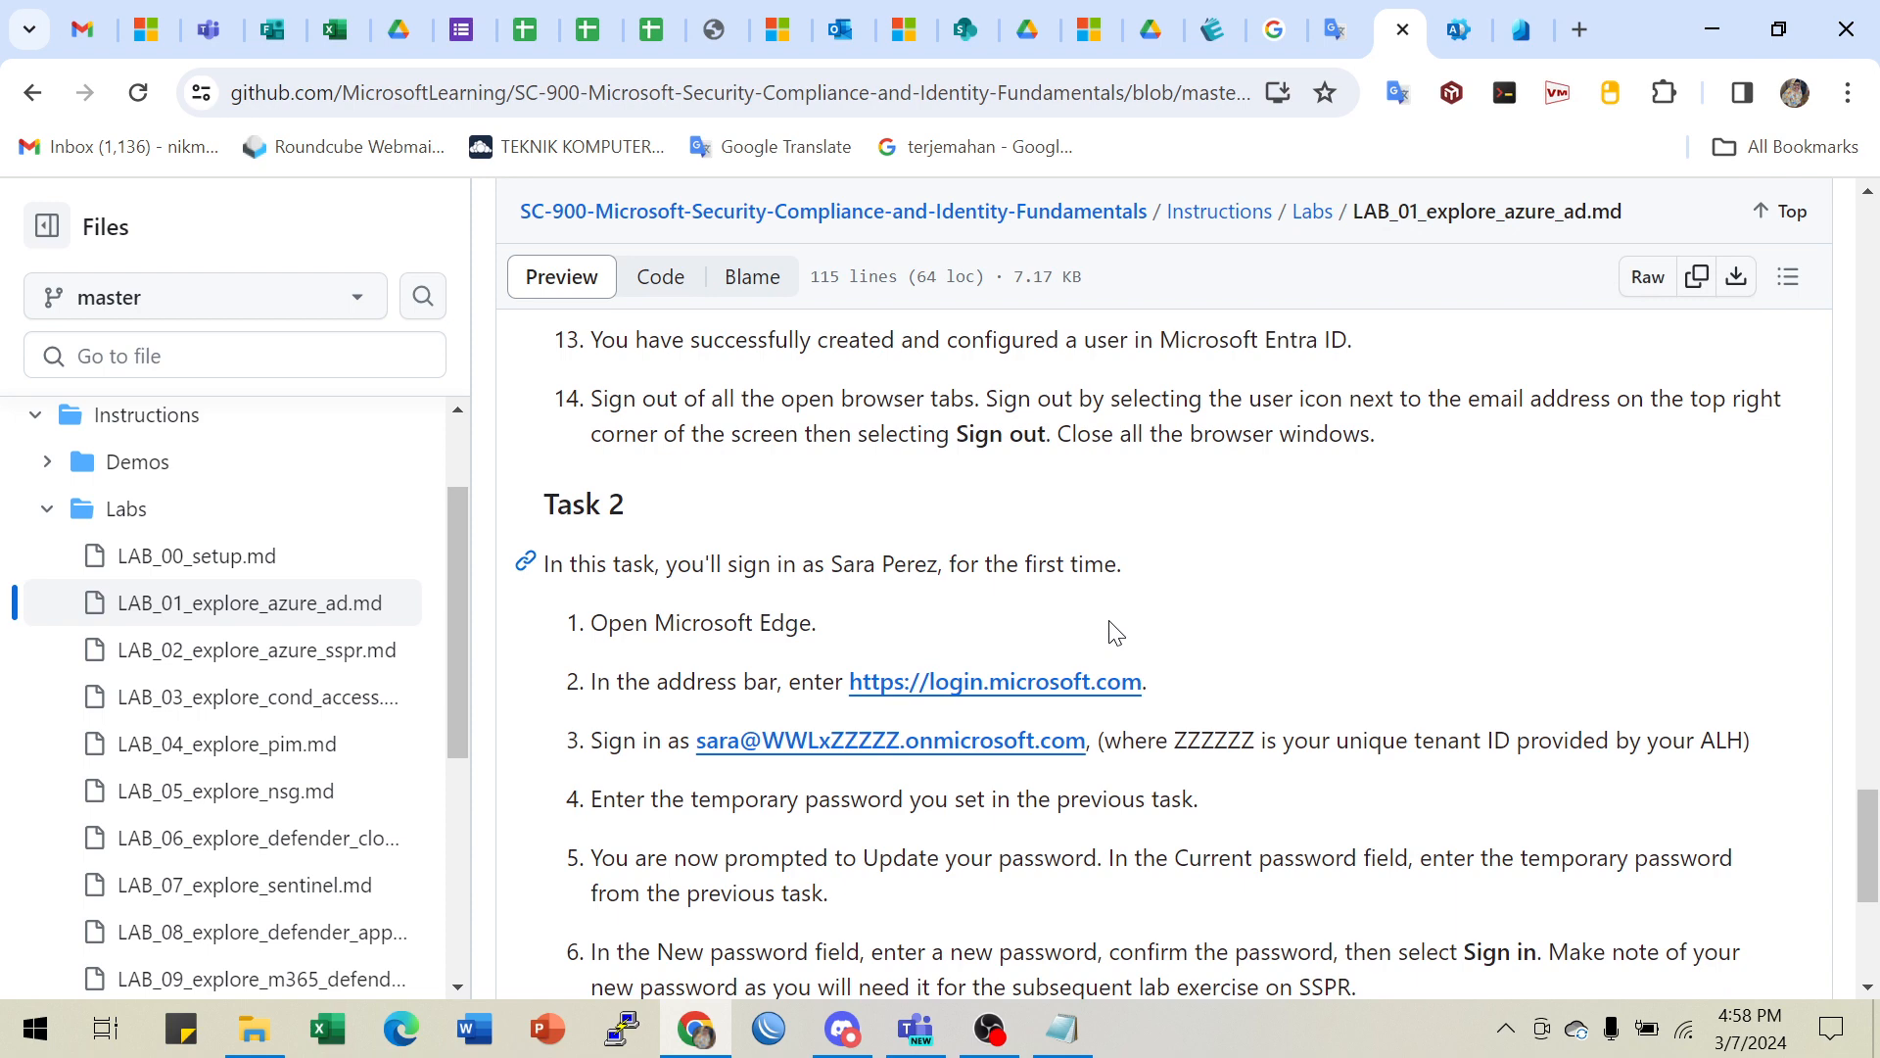
scroll(1116, 632, up, 1)
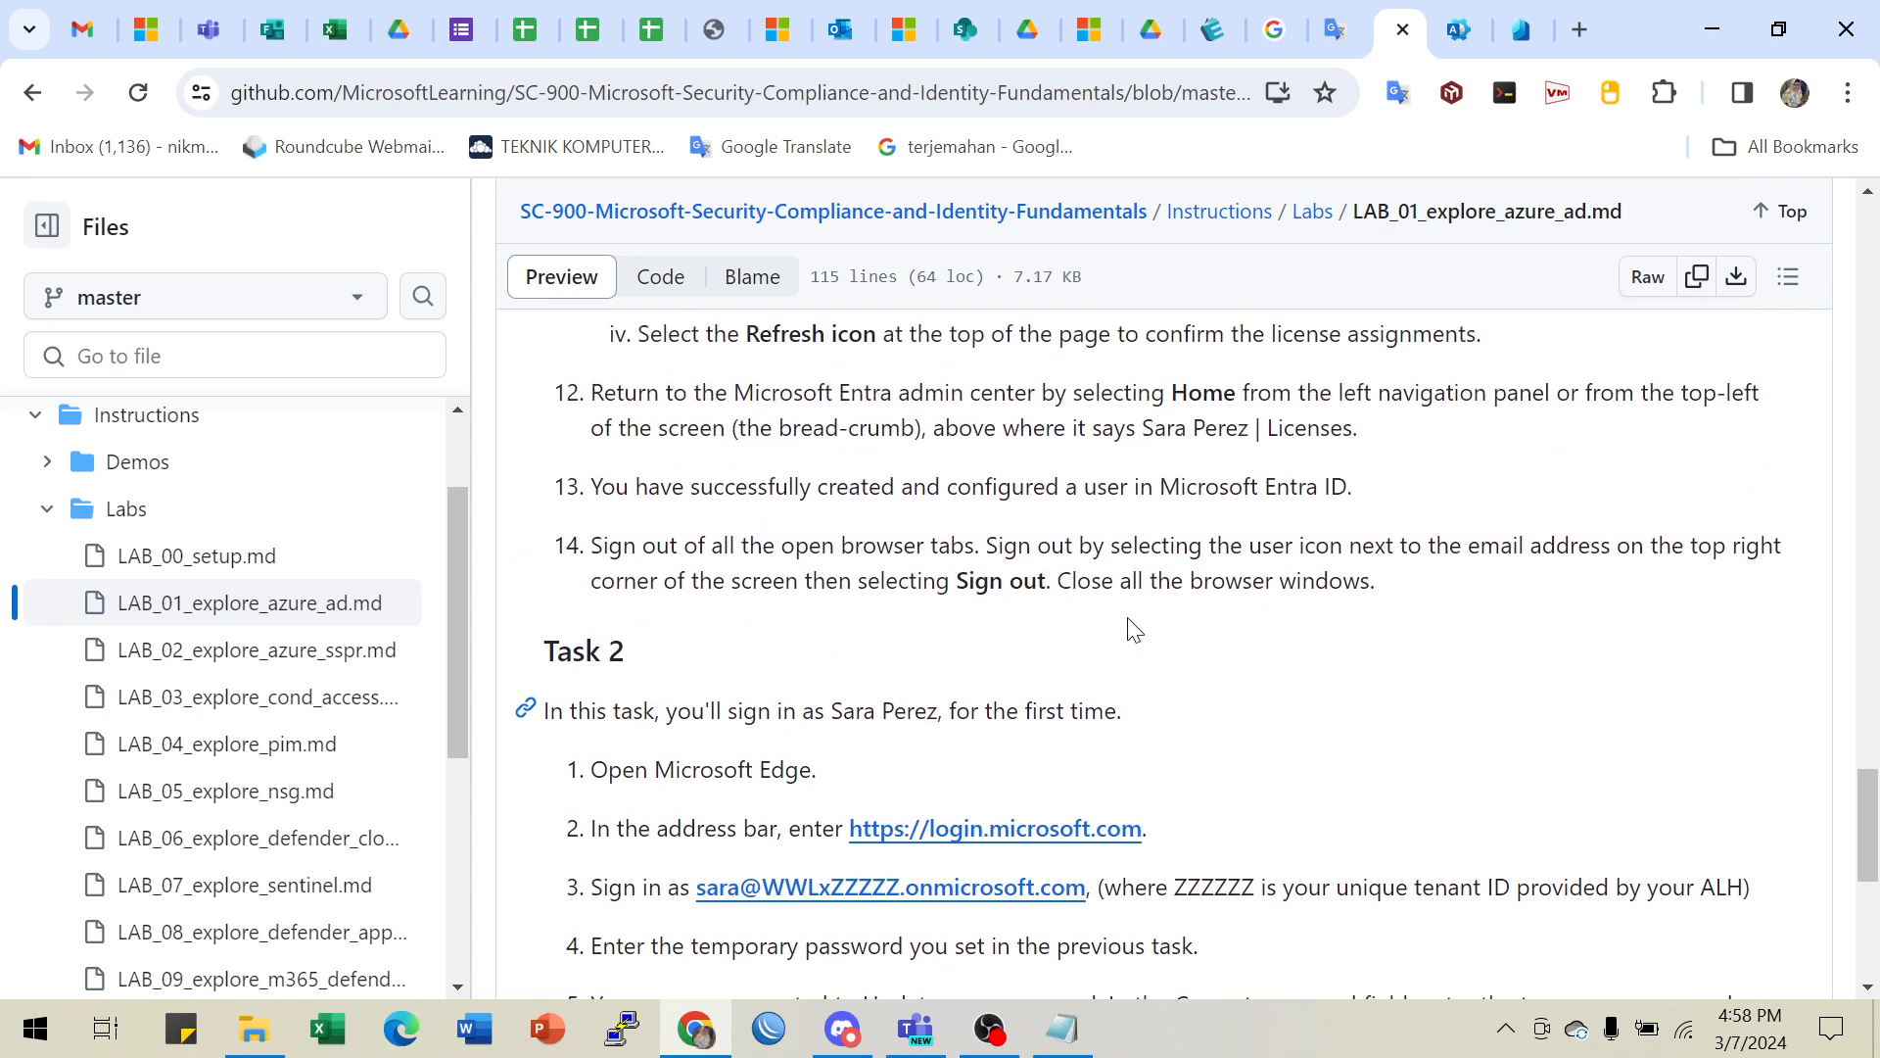
scroll(1133, 630, down, 2)
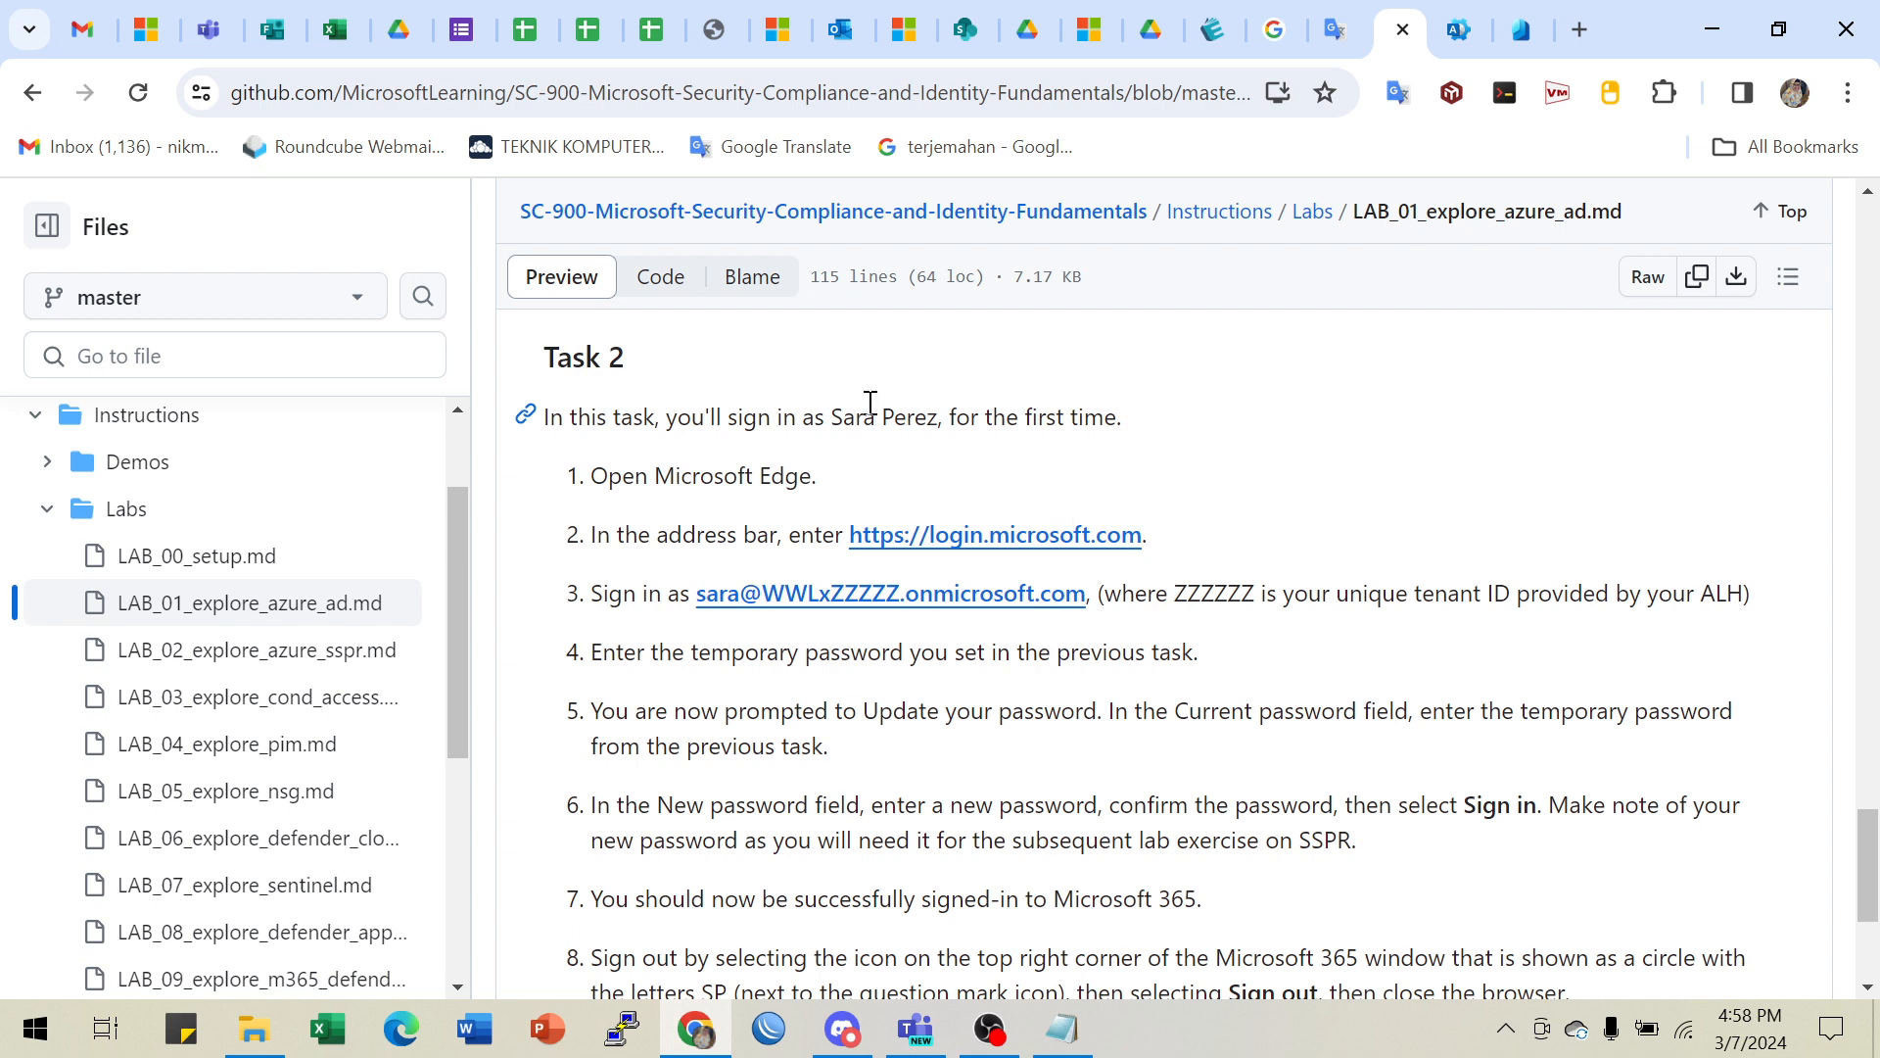
drag(819, 413, 1230, 441)
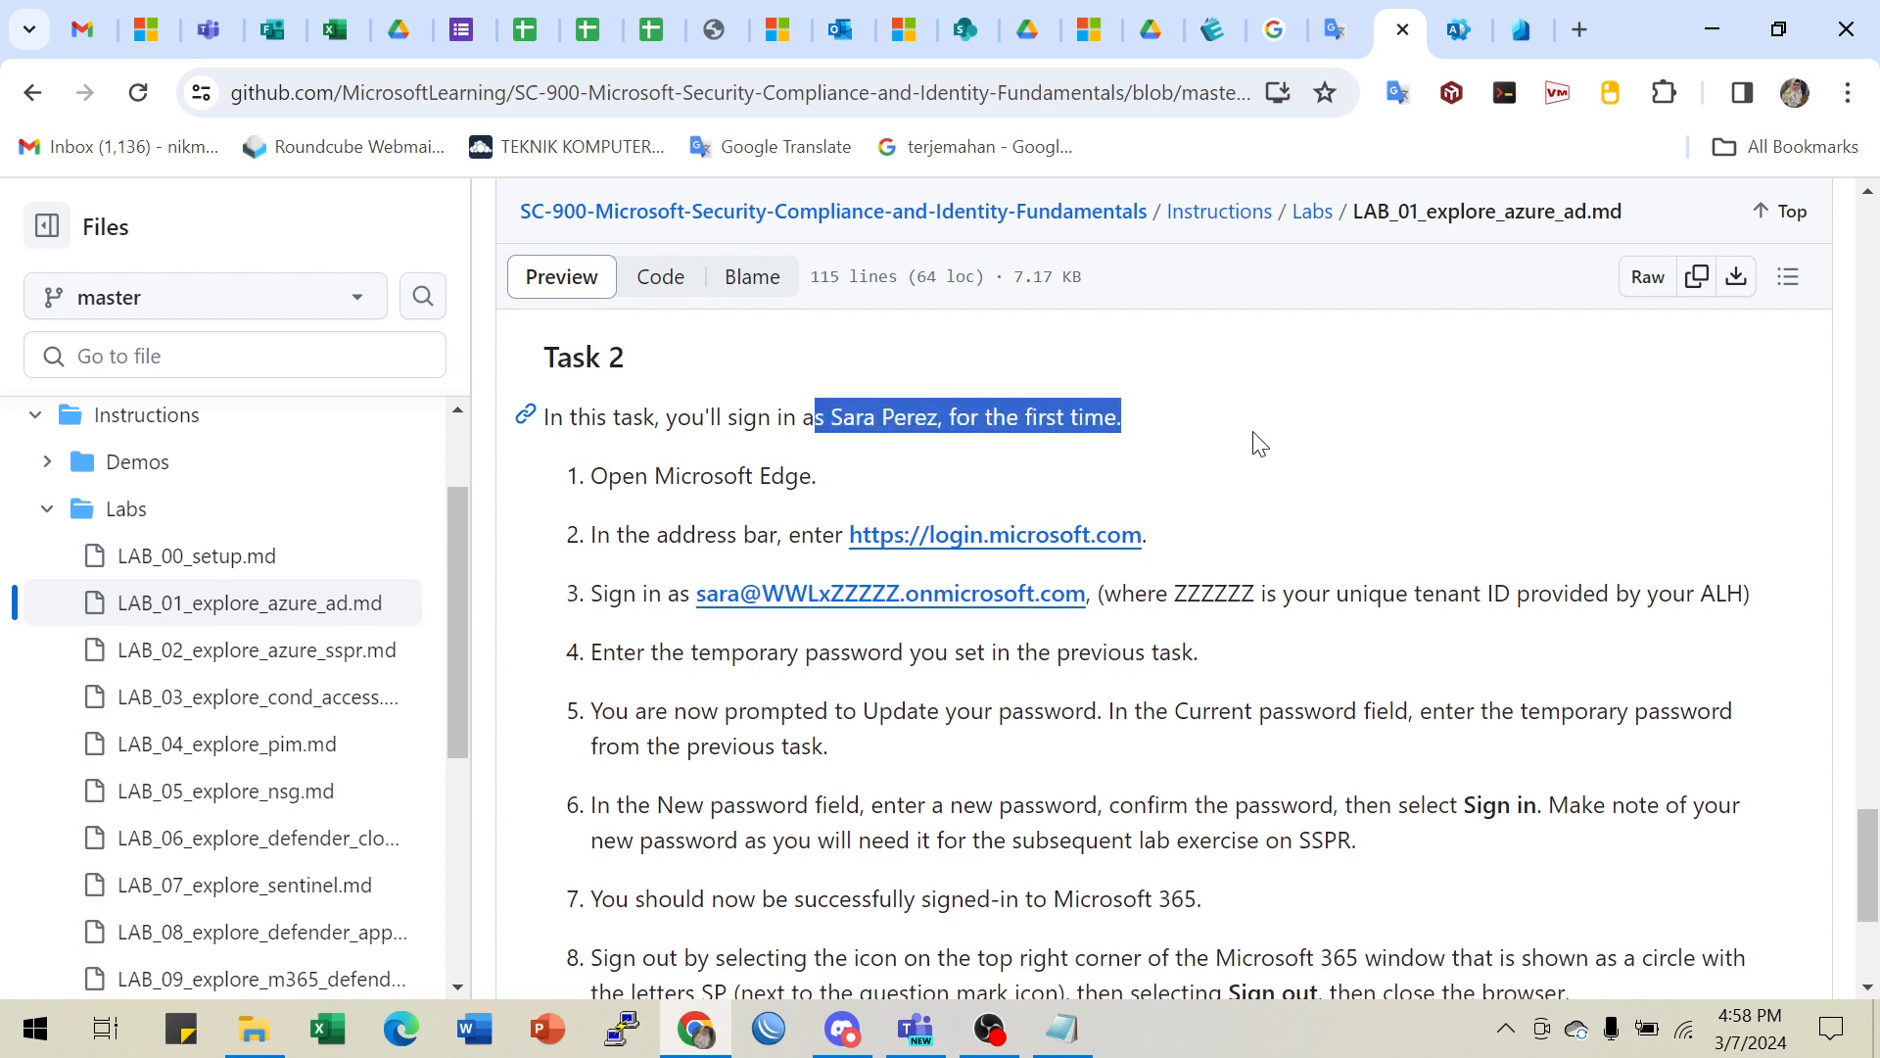
scroll(1260, 443, down, 1)
scroll(1259, 444, down, 1)
scroll(1259, 443, up, 1)
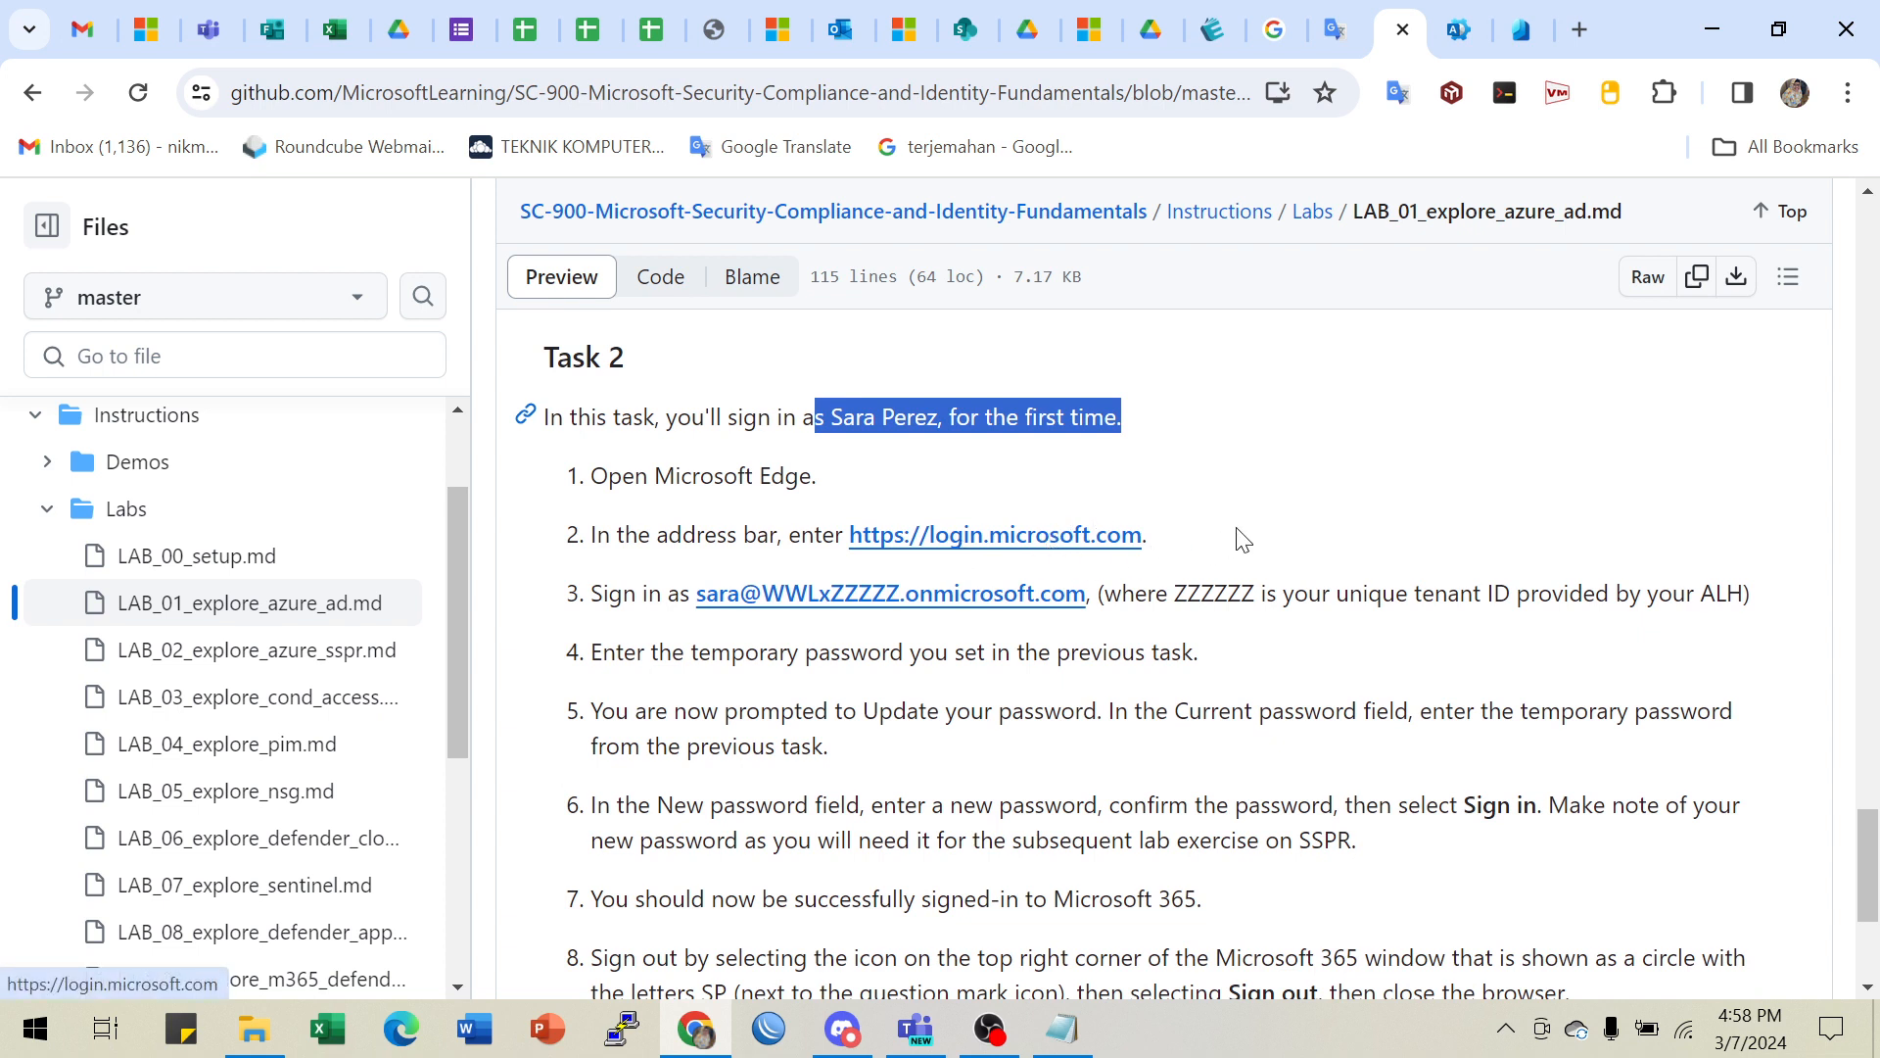
right_click(999, 536)
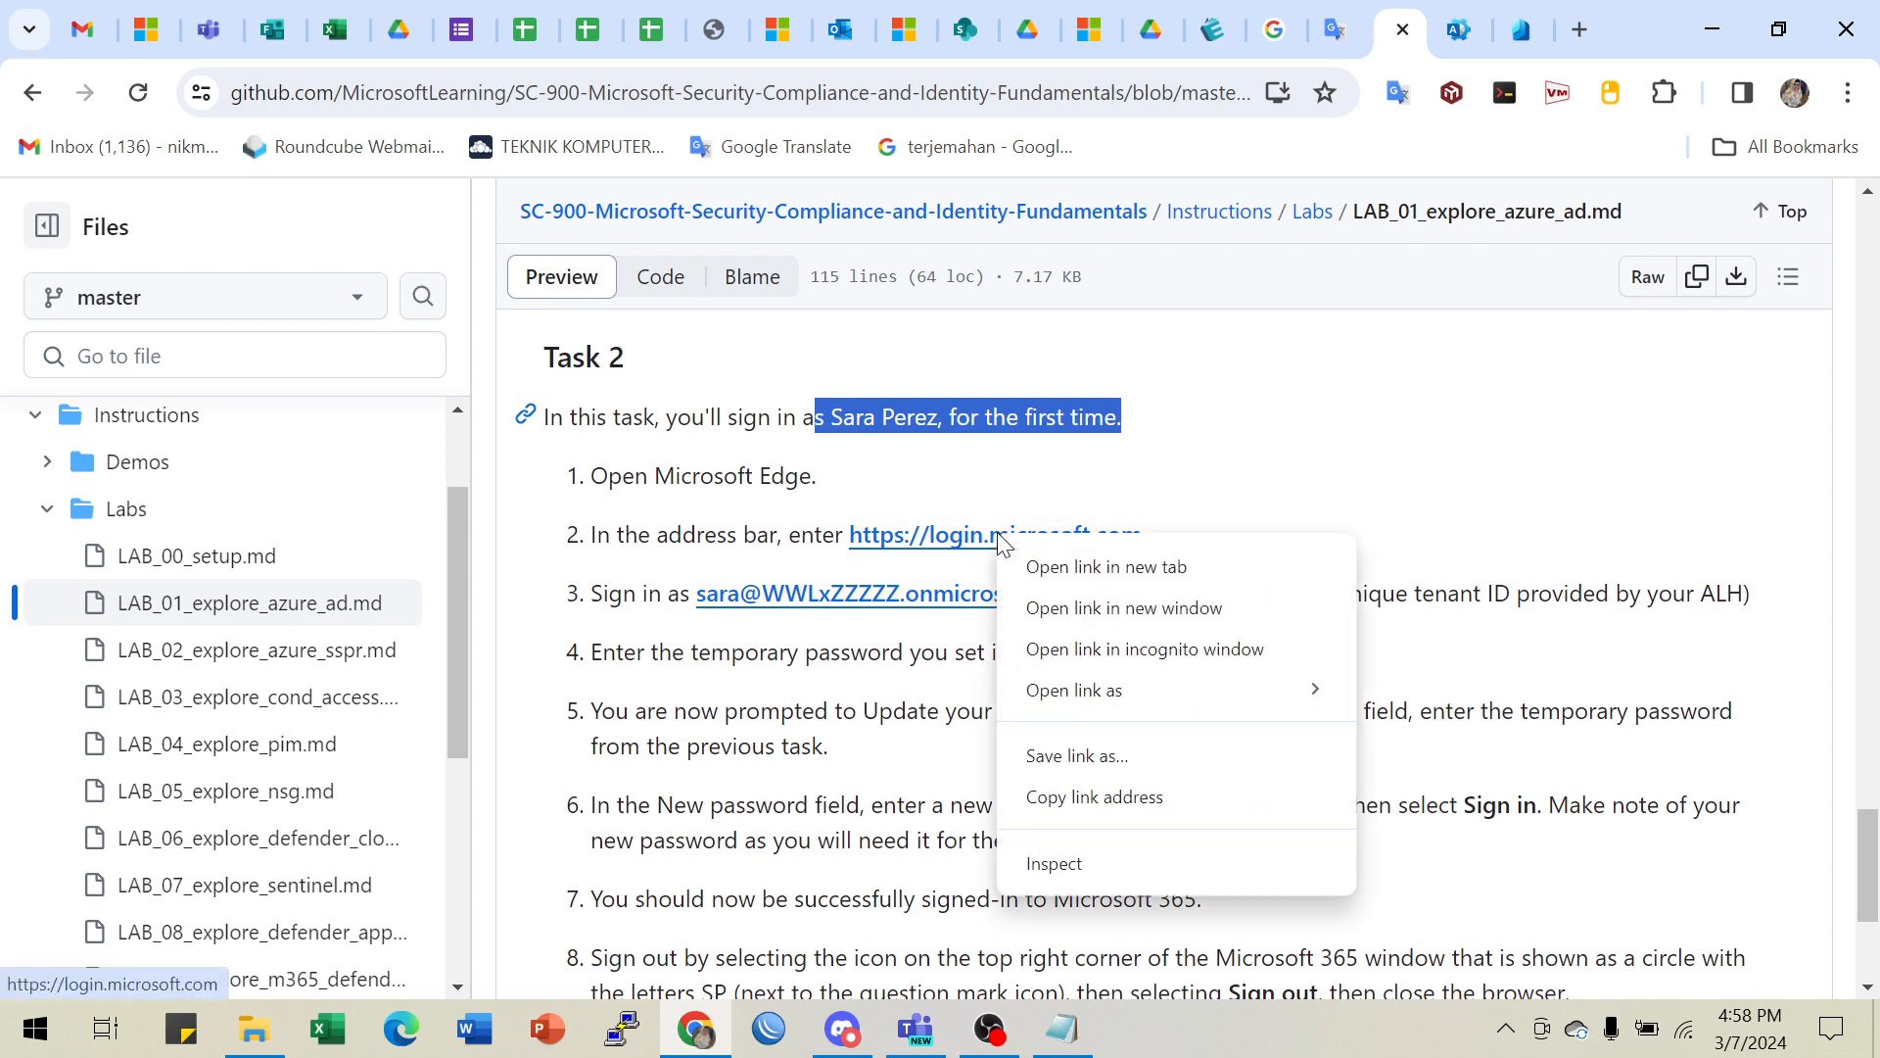
click(1081, 800)
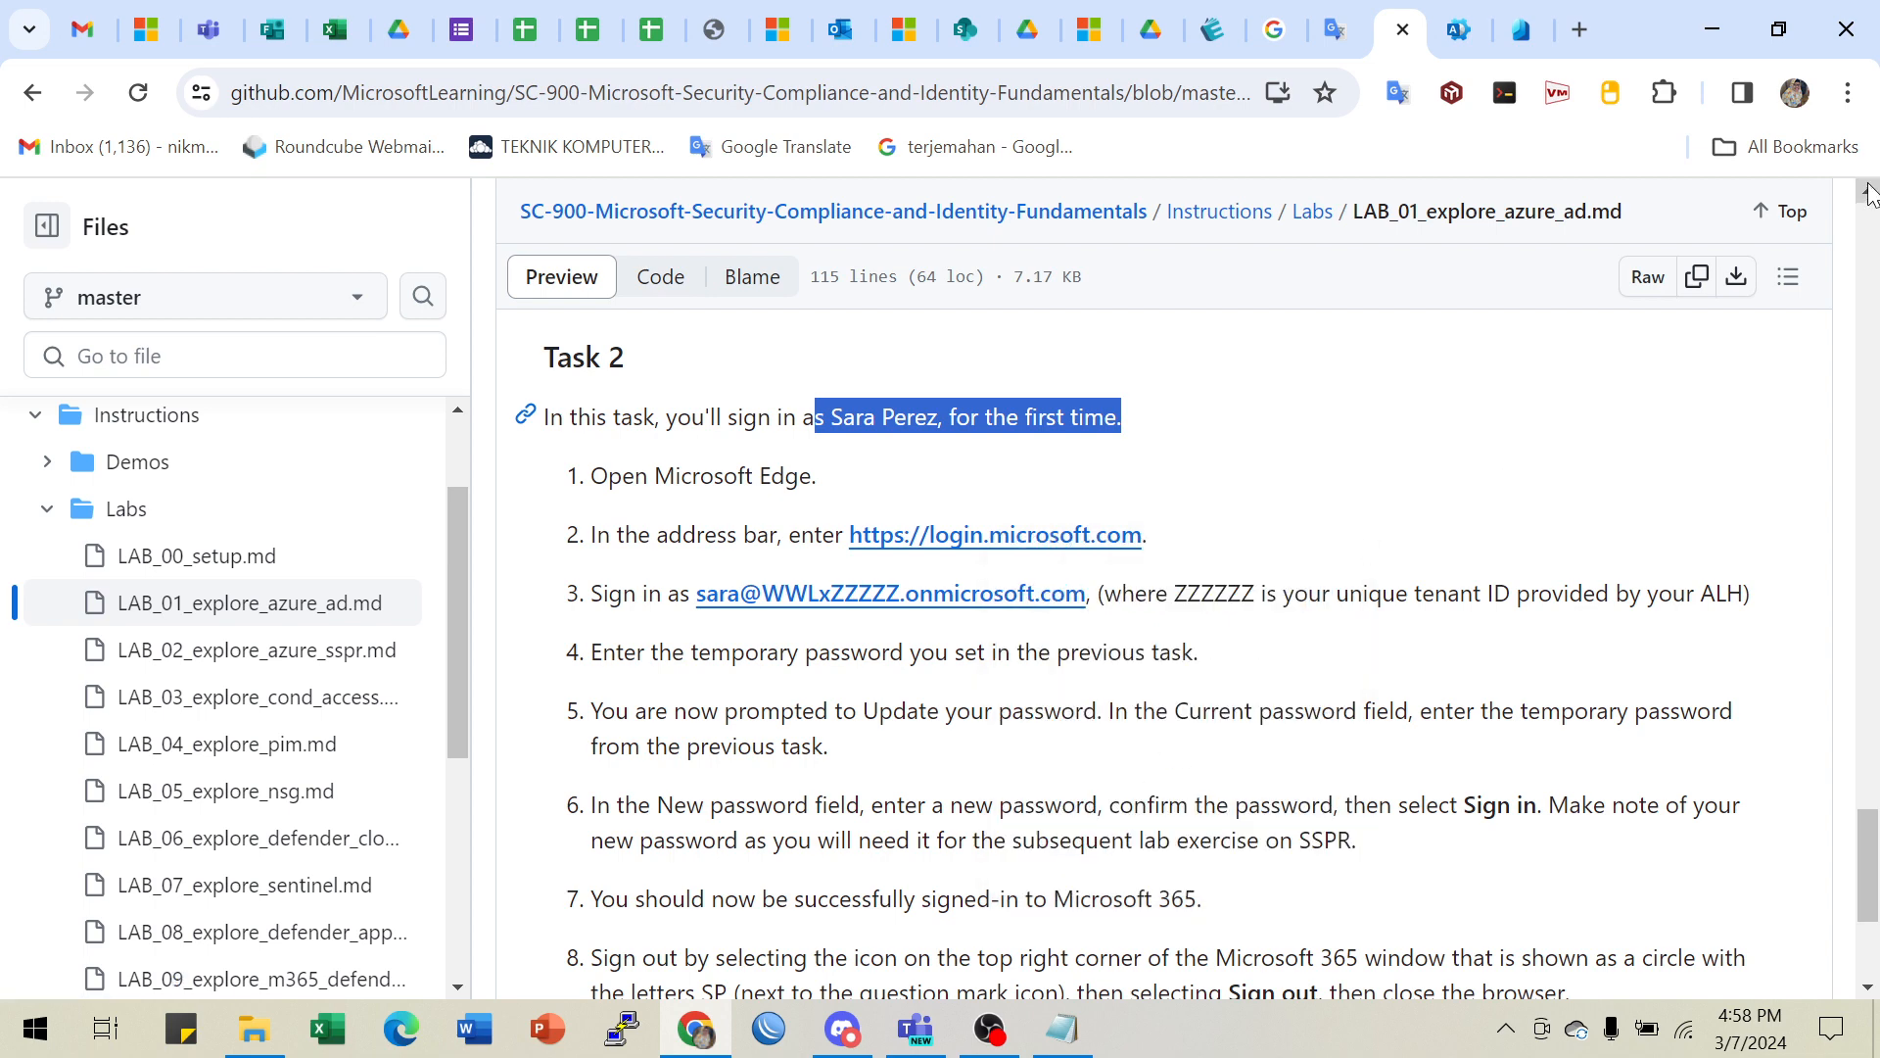
click(1848, 94)
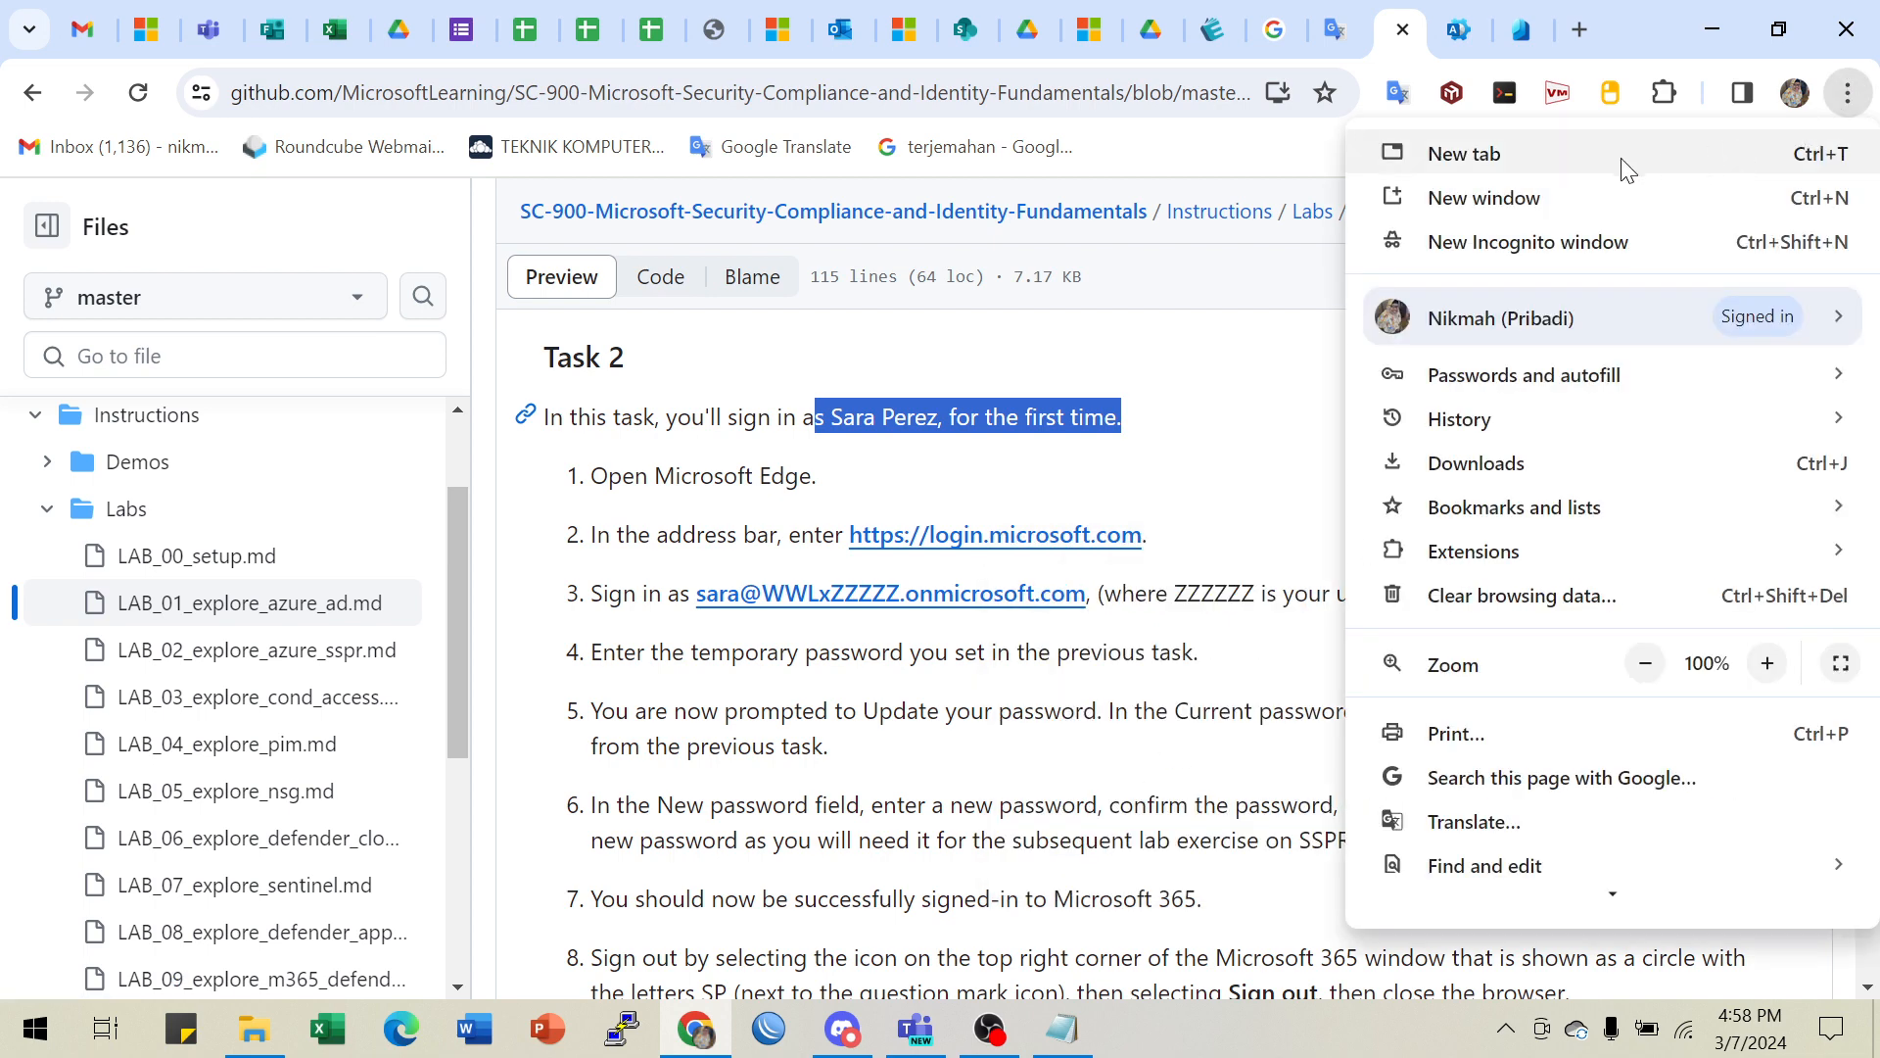
- Load login.microsoft.com in a new Incognito window, then bring the lab instructions back
click(1549, 252)
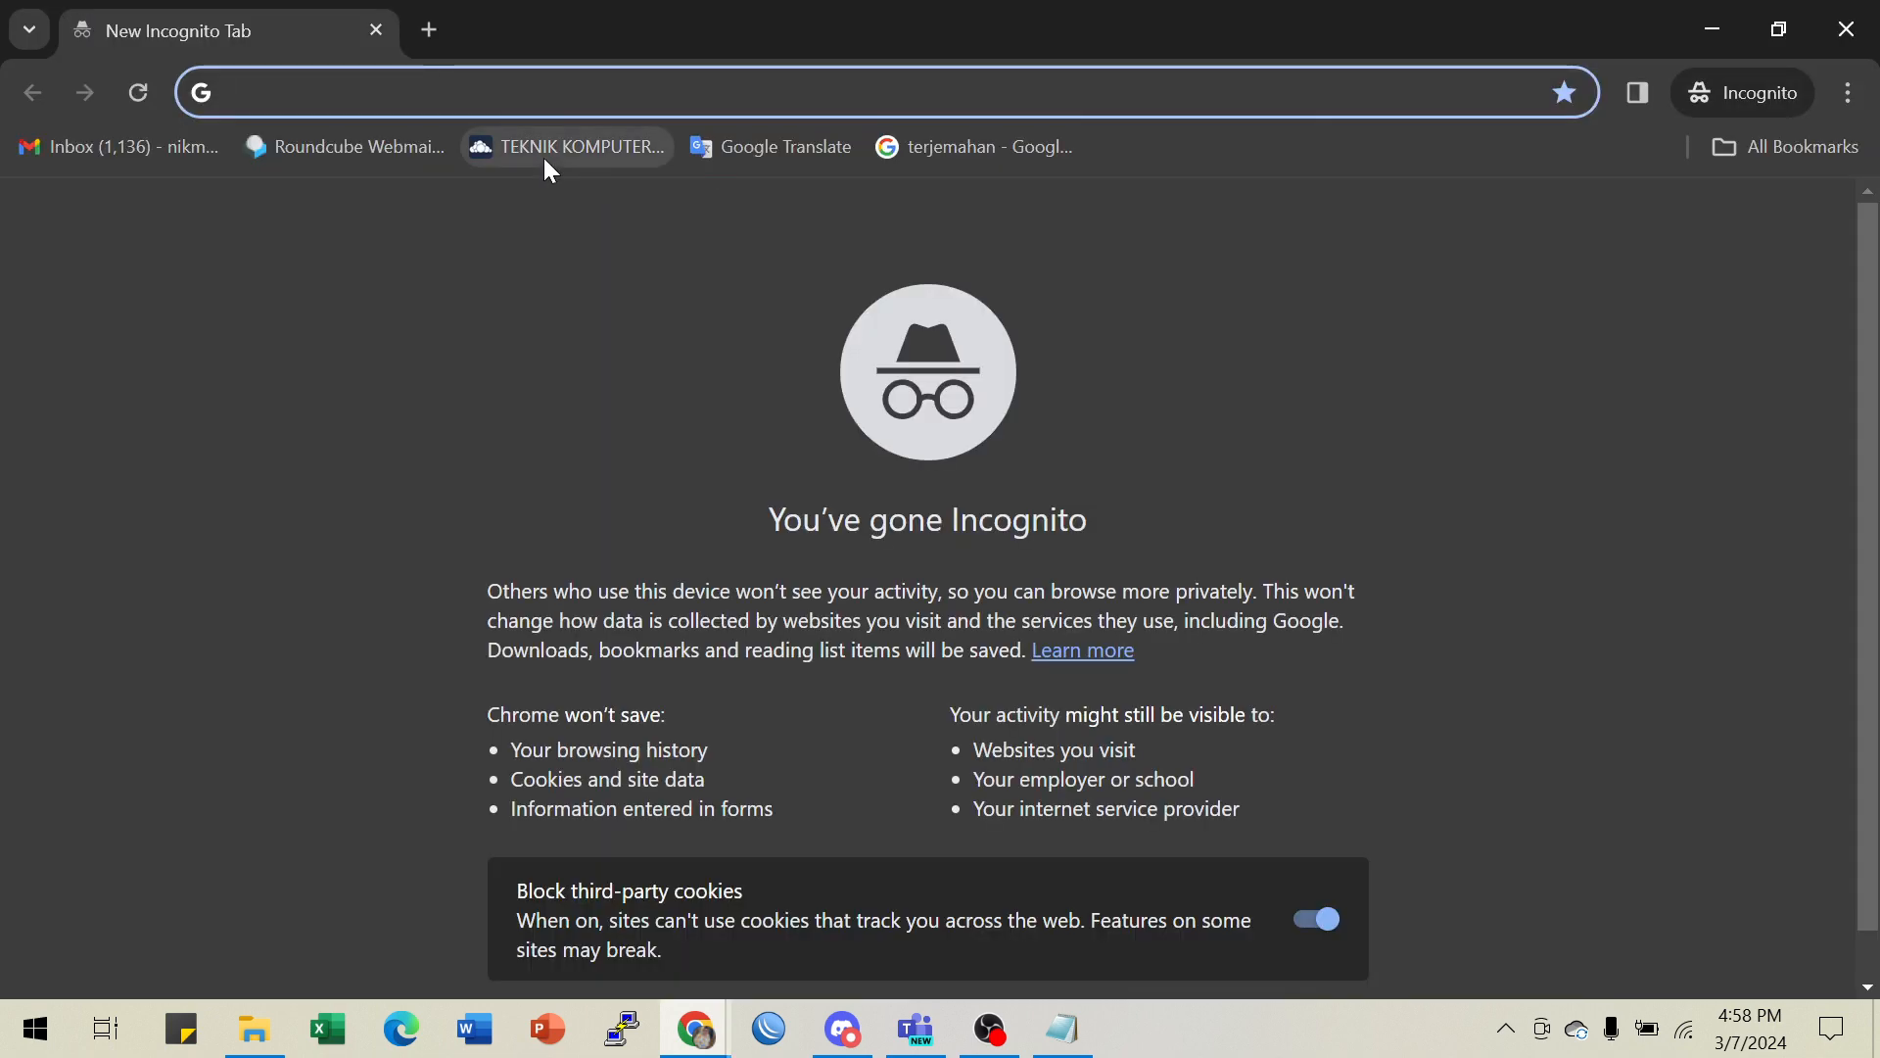
key(ctrl+v)
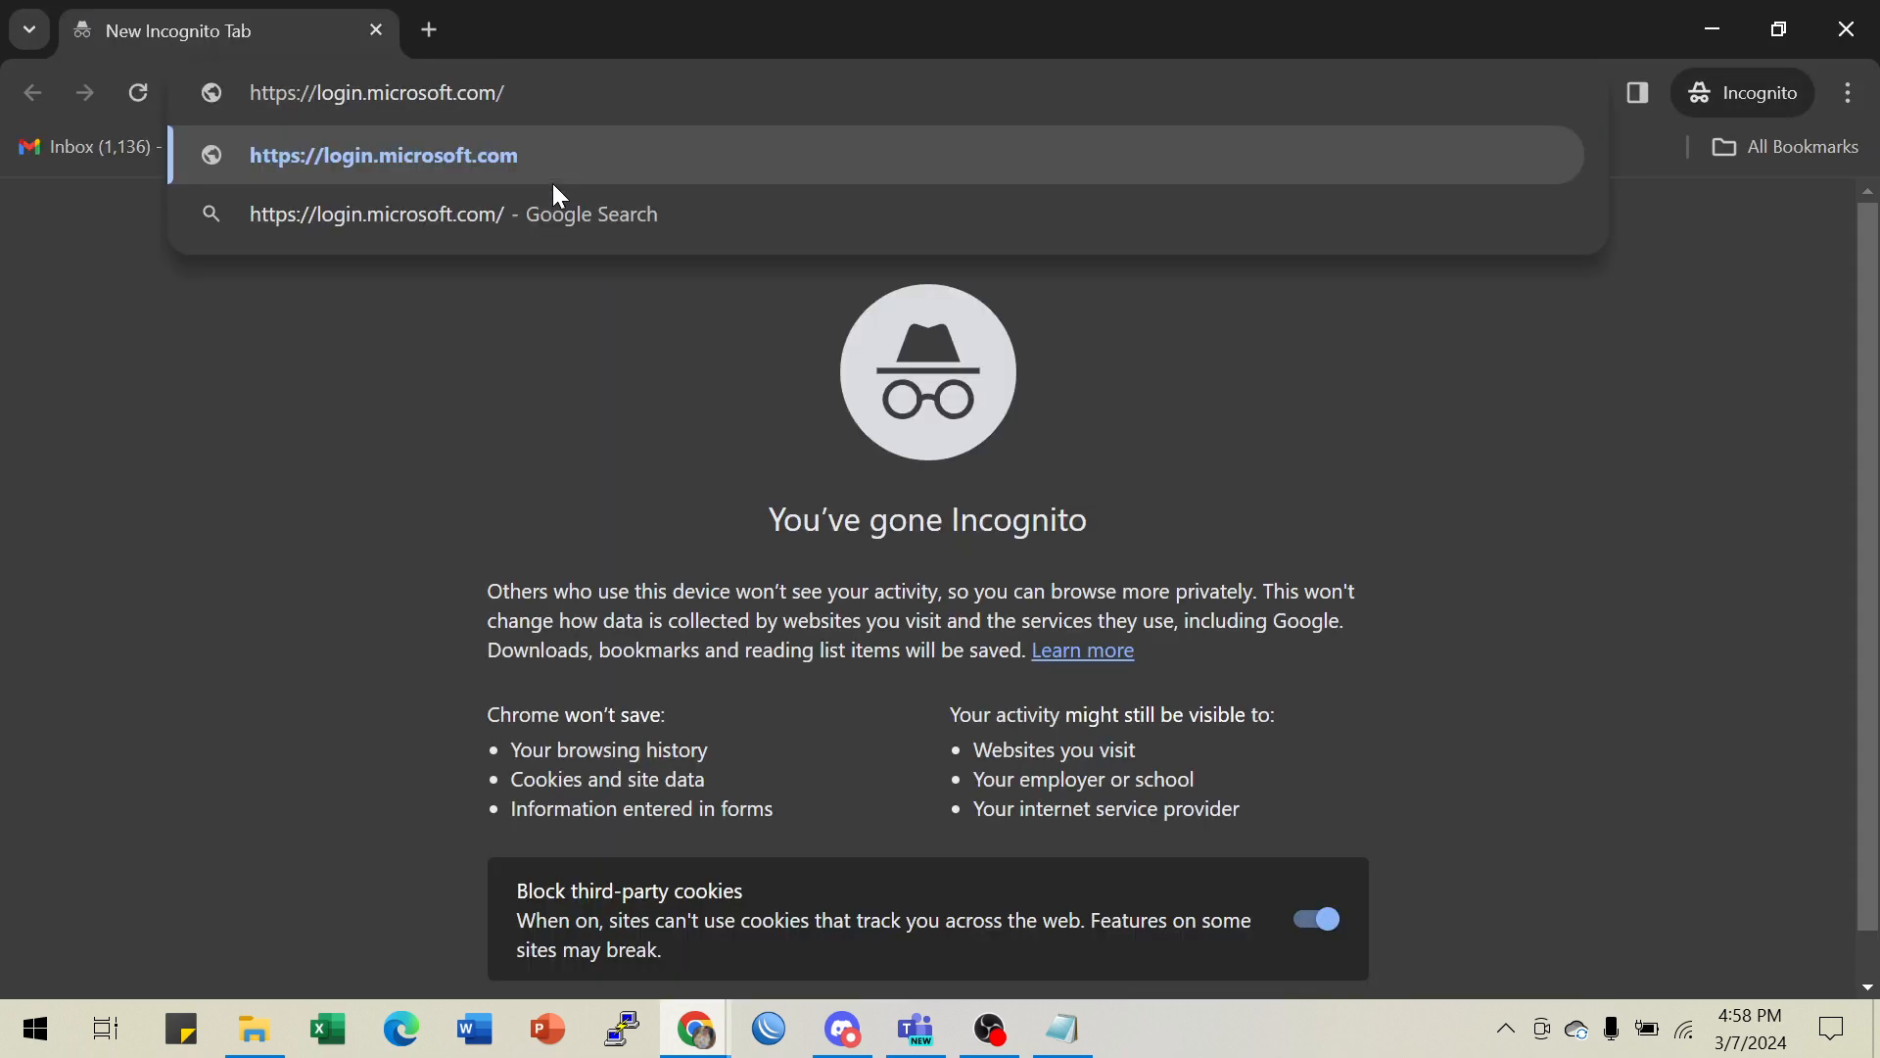
key(Return)
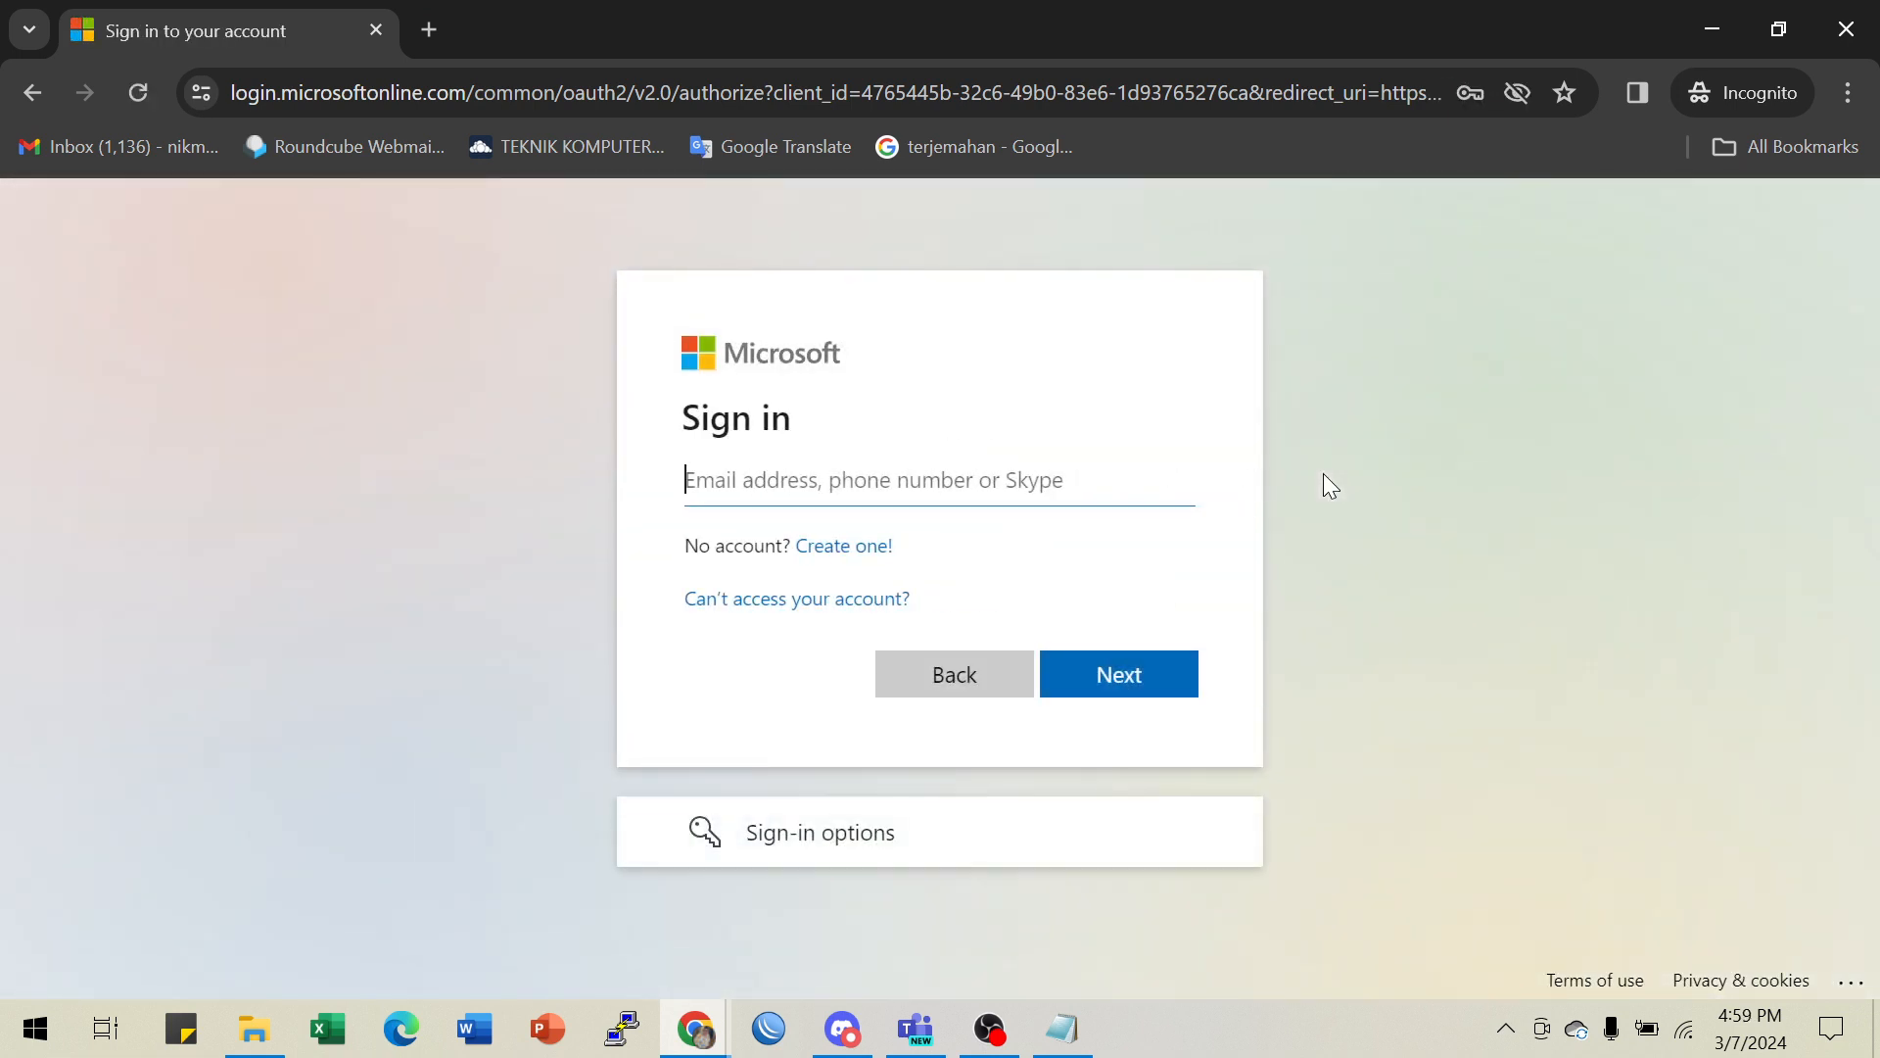
click(703, 1028)
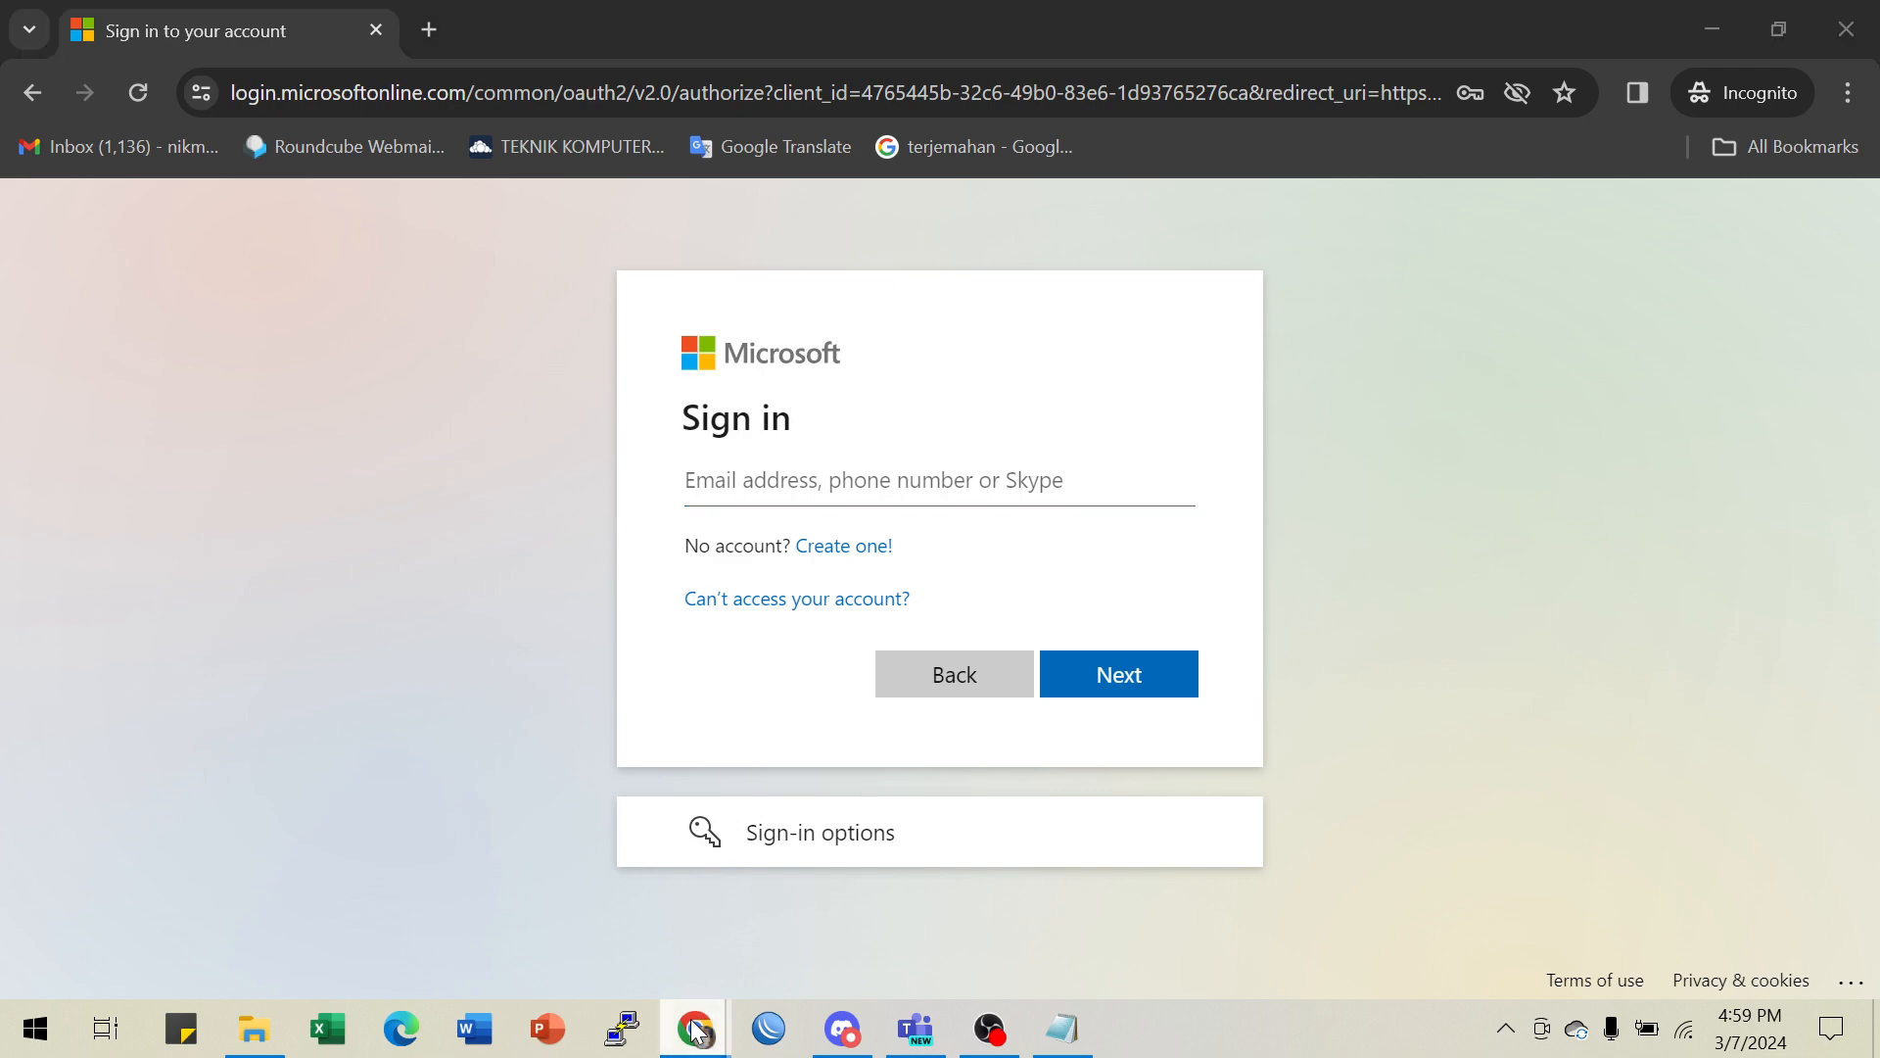
click(592, 917)
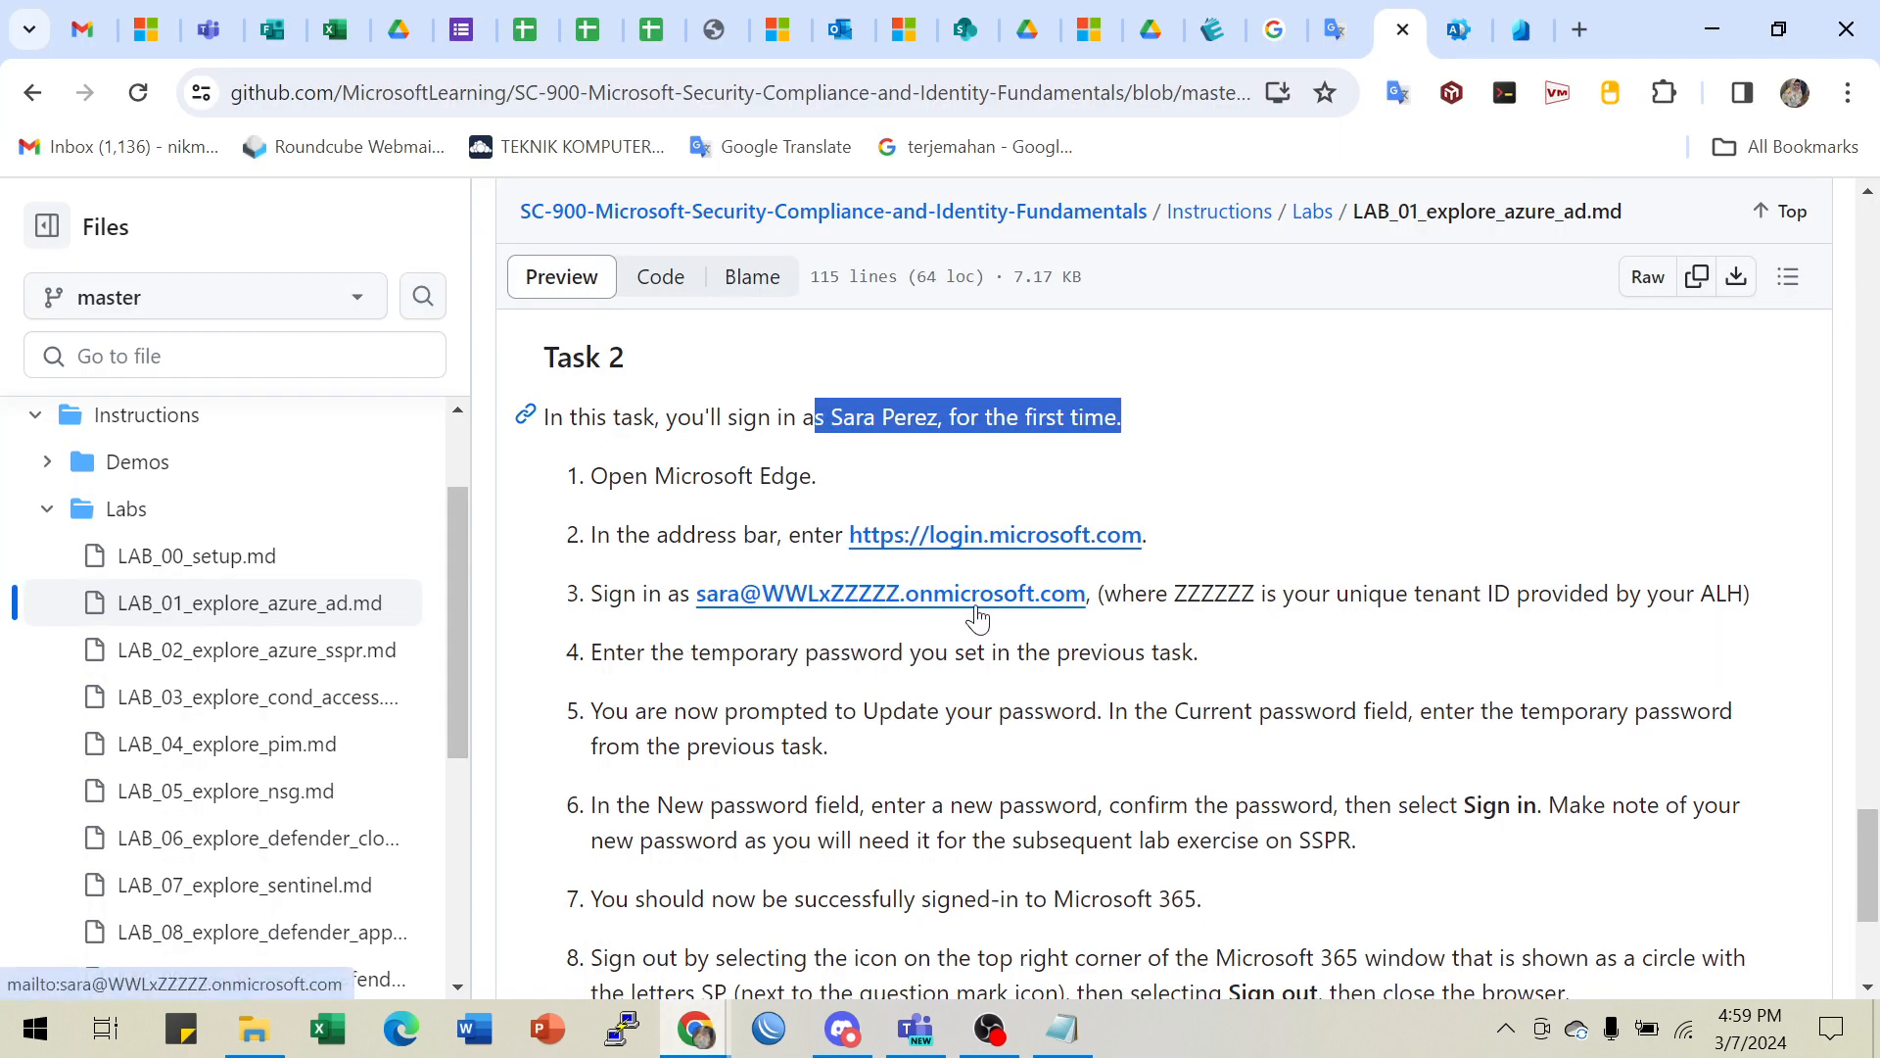
- Copy the new user's sign-in address from Notepad and return to the private Sign in window
scroll(1142, 690, down, 1)
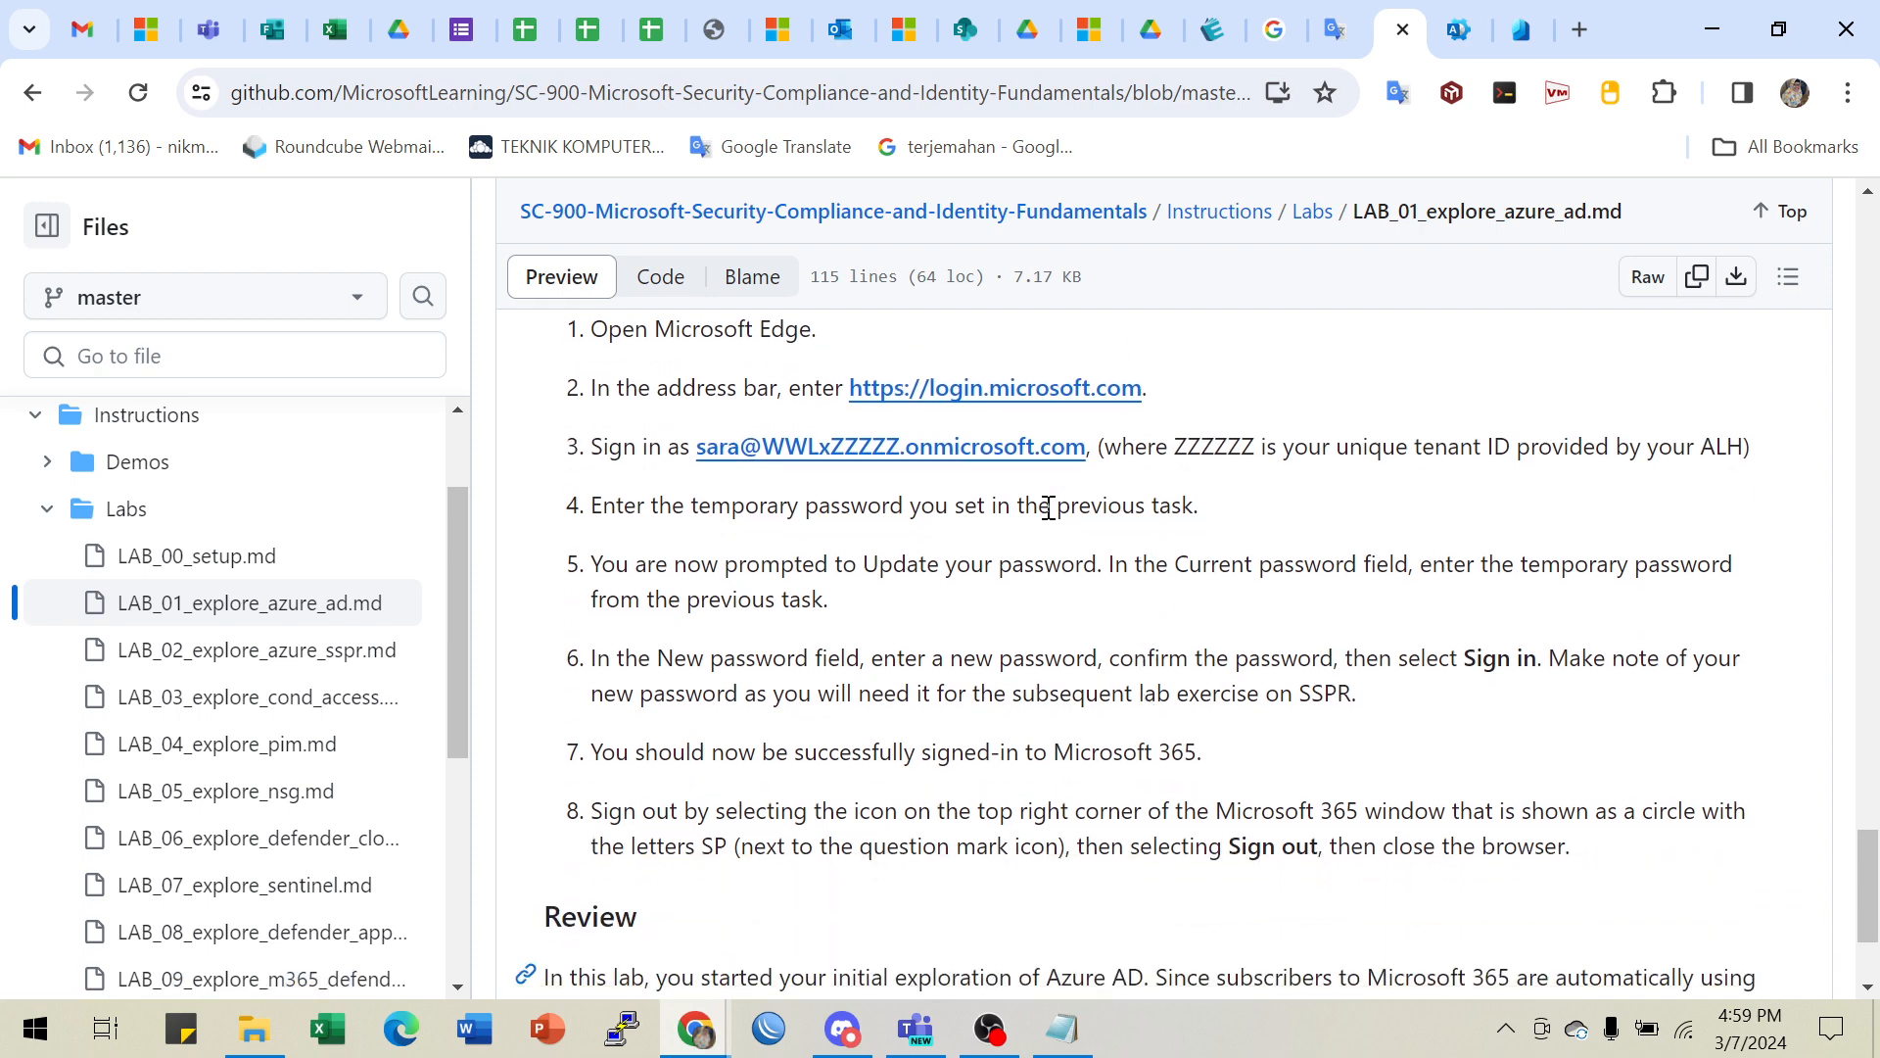
click(1062, 1028)
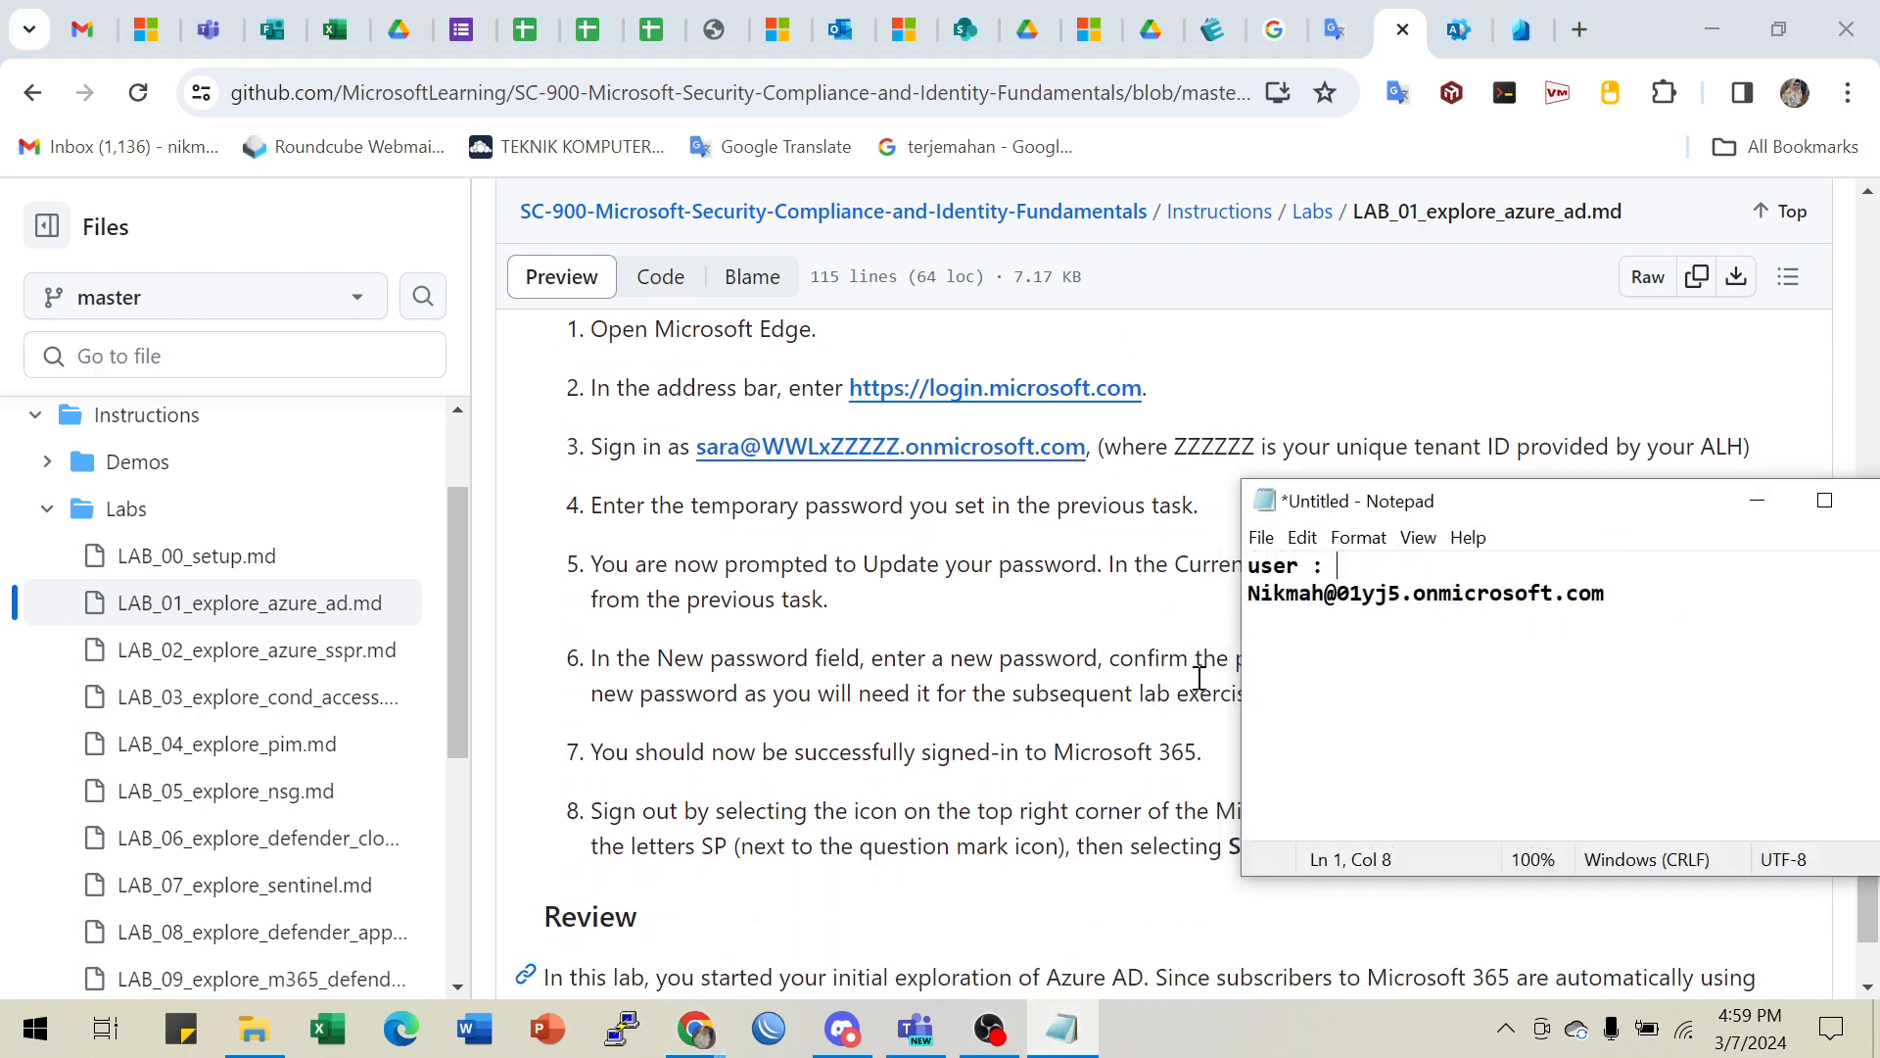
drag(1608, 601, 1248, 597)
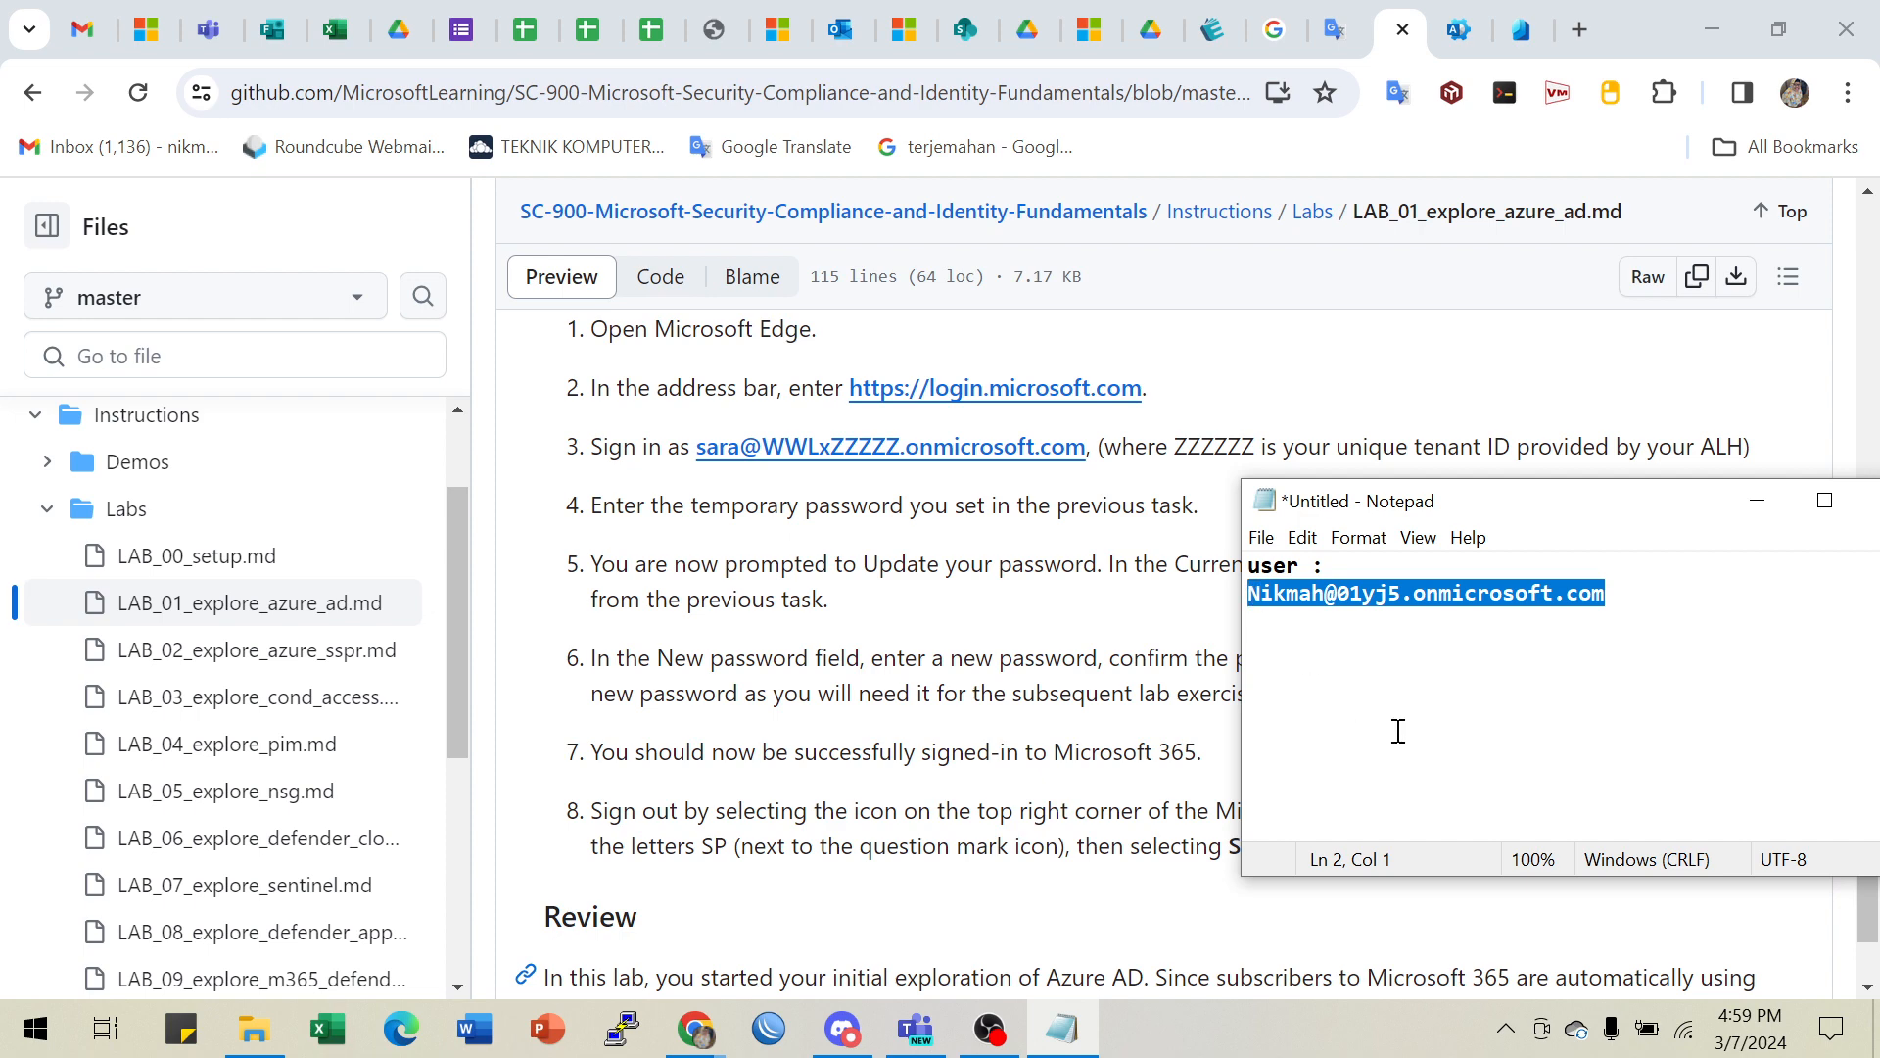
click(695, 1028)
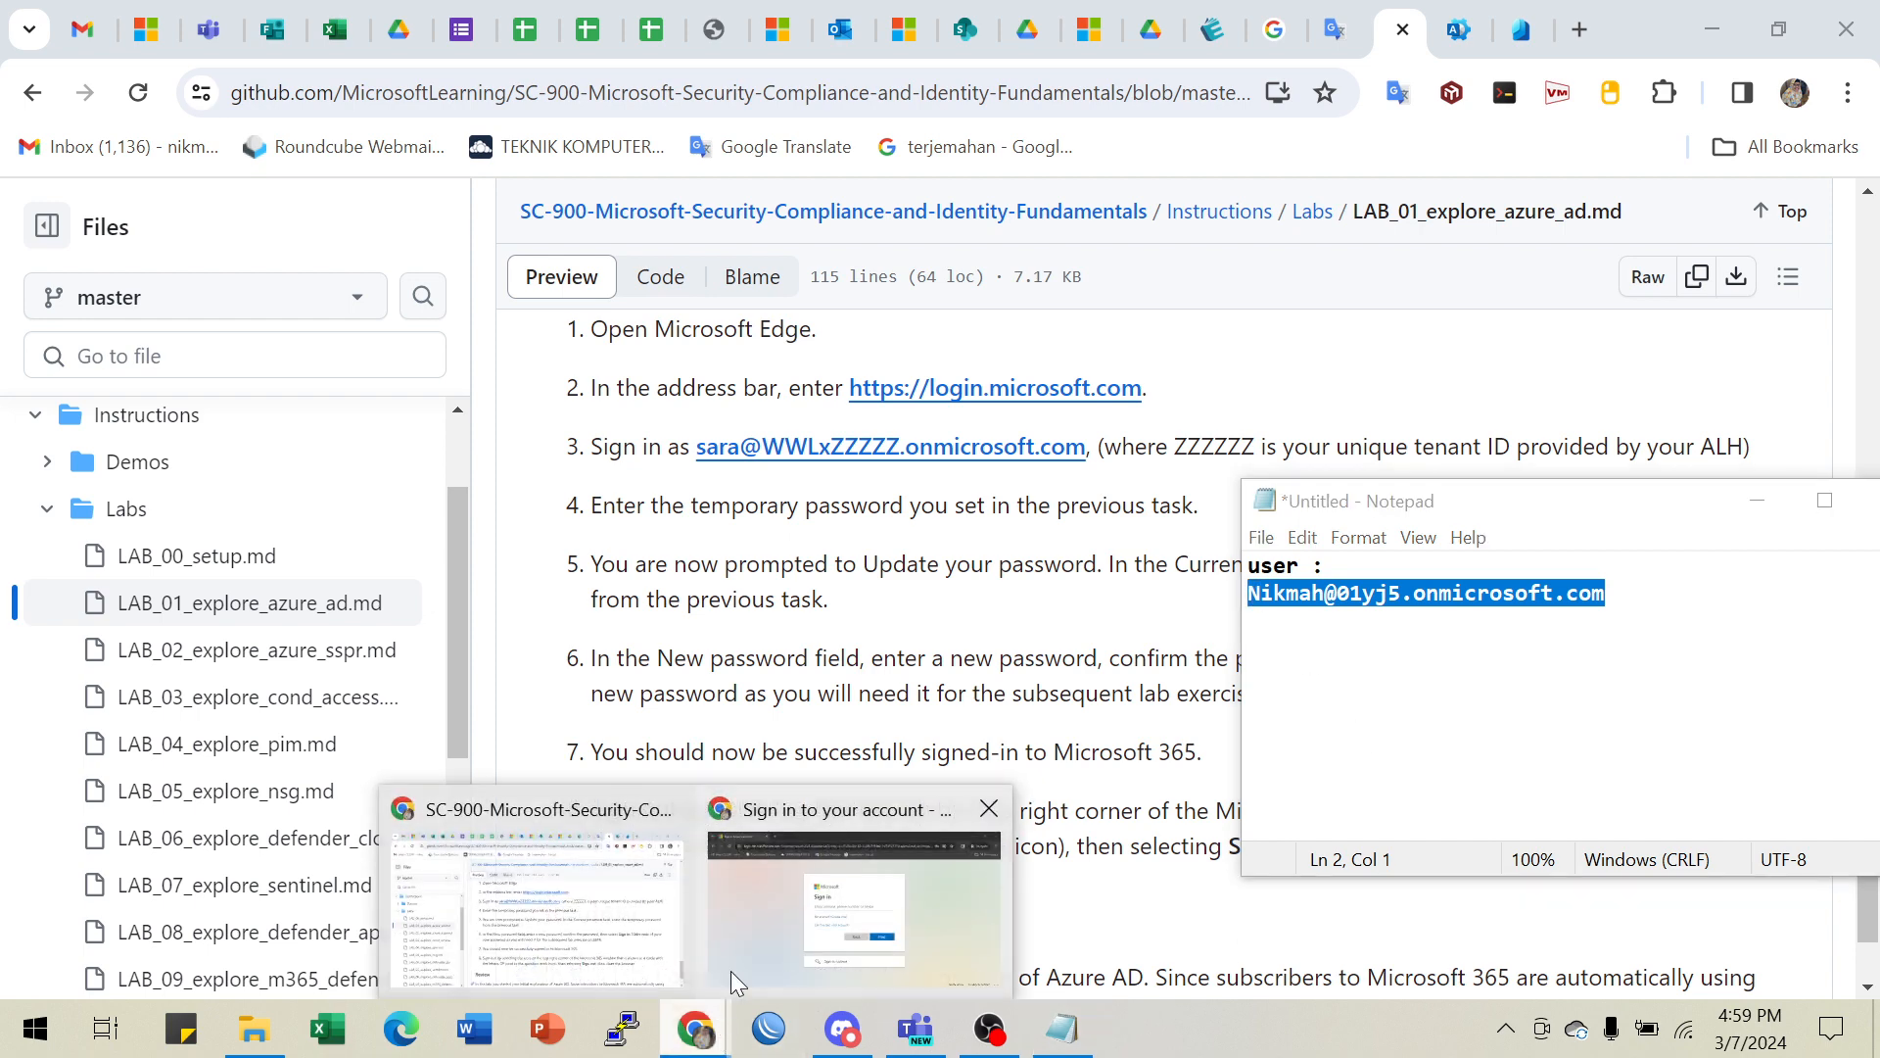
click(803, 914)
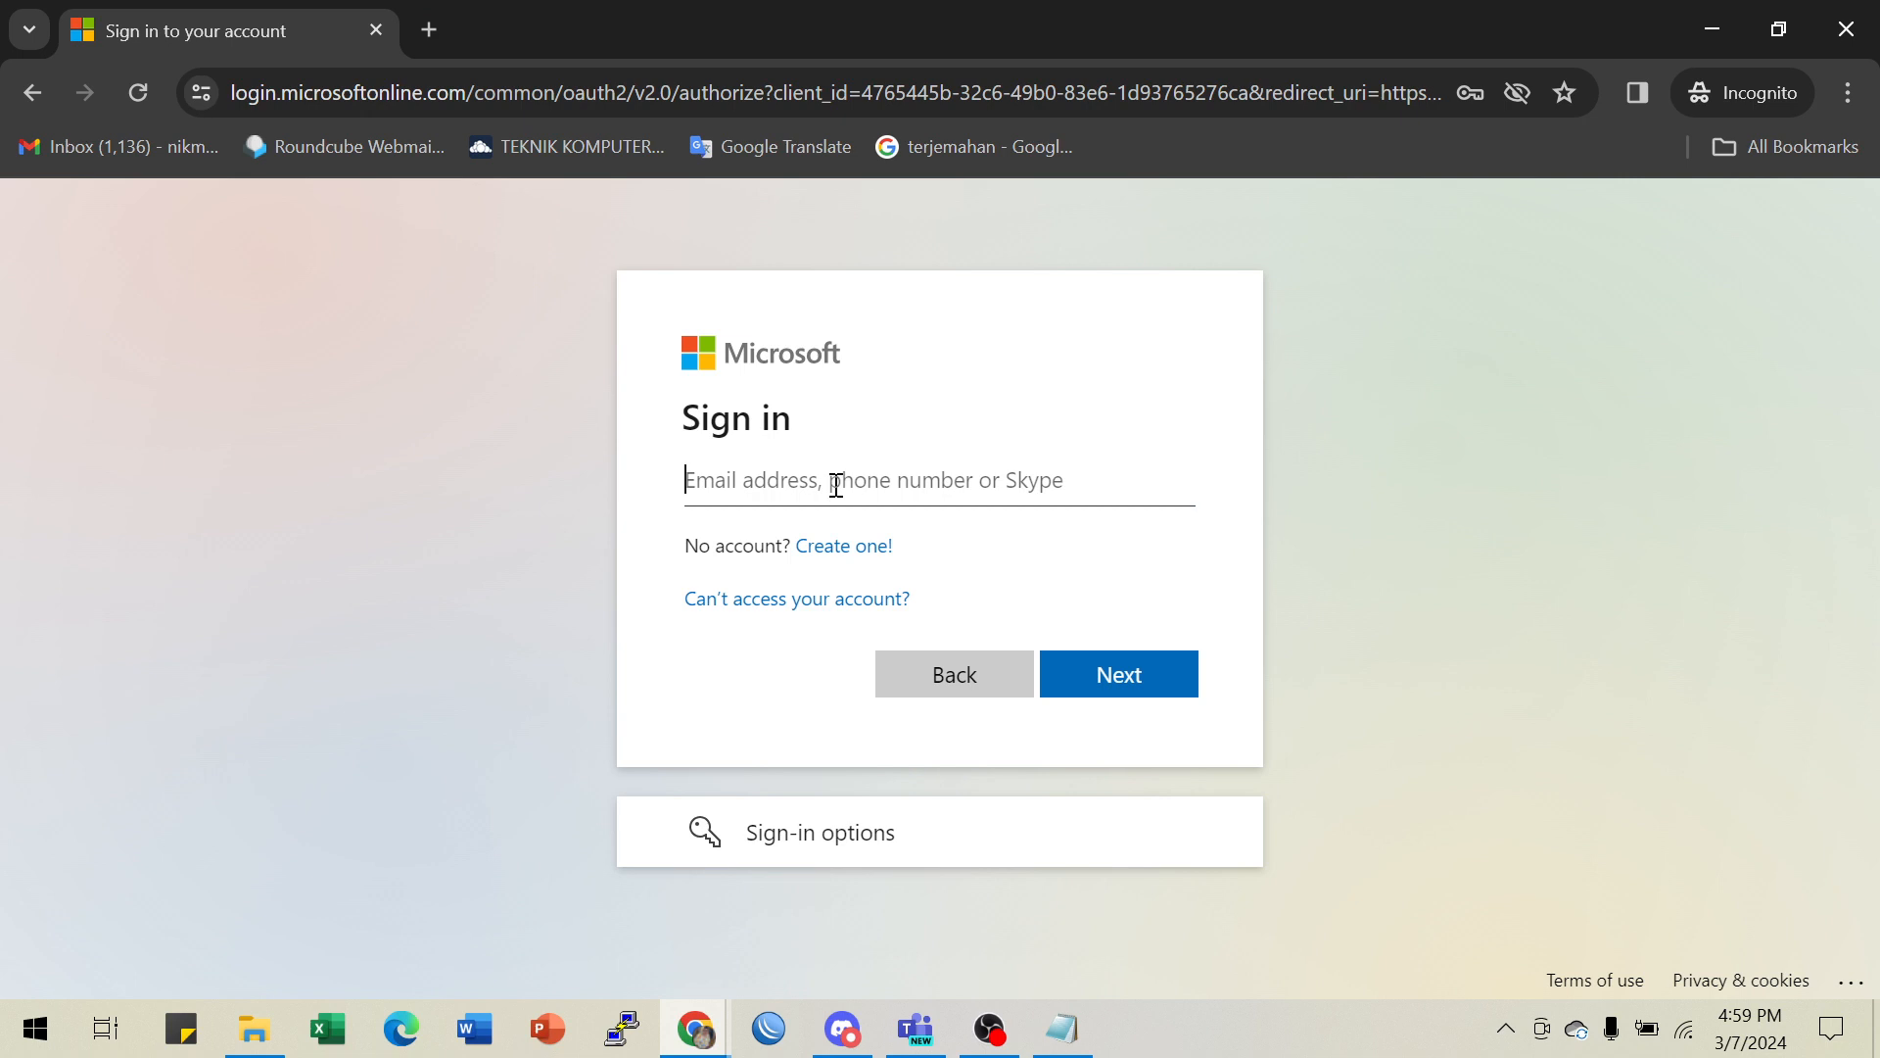
- Sign in as the new user with the pasted address and the temporary password
key(ctrl+v)
click(1102, 689)
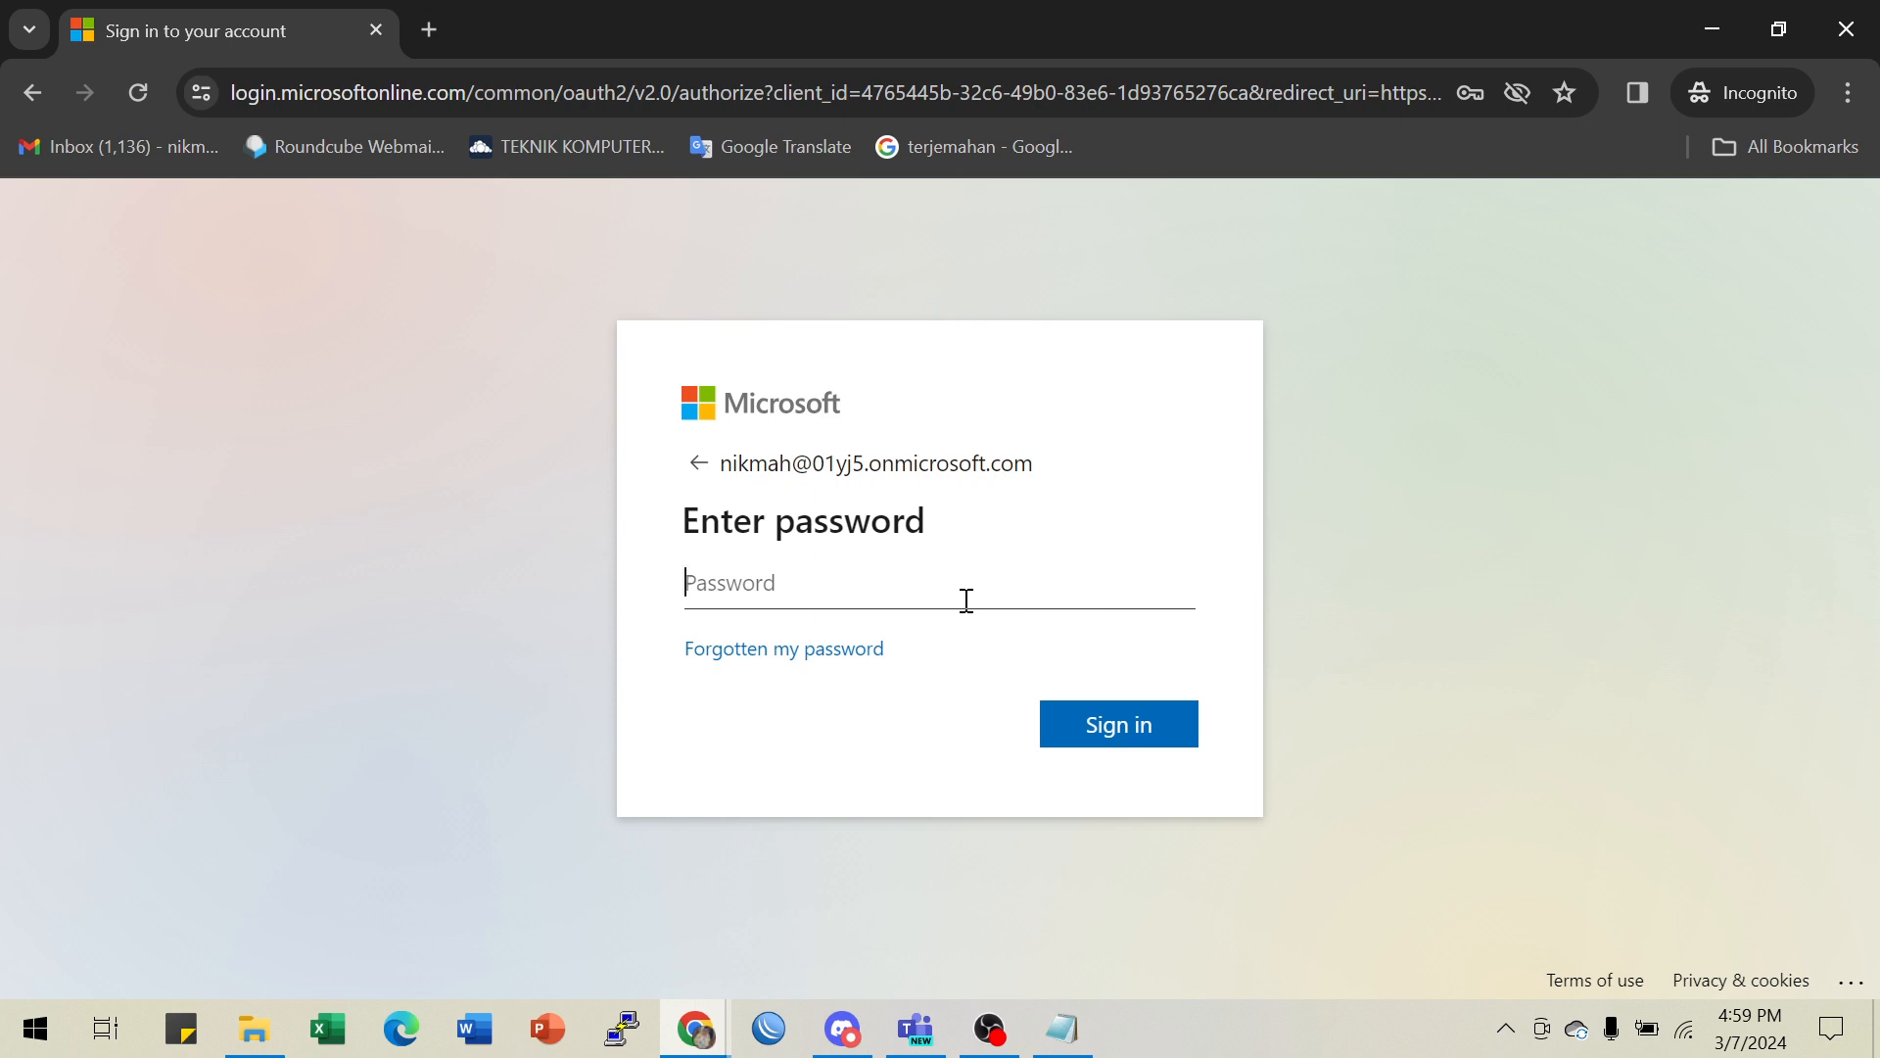
text(••)
click(1127, 737)
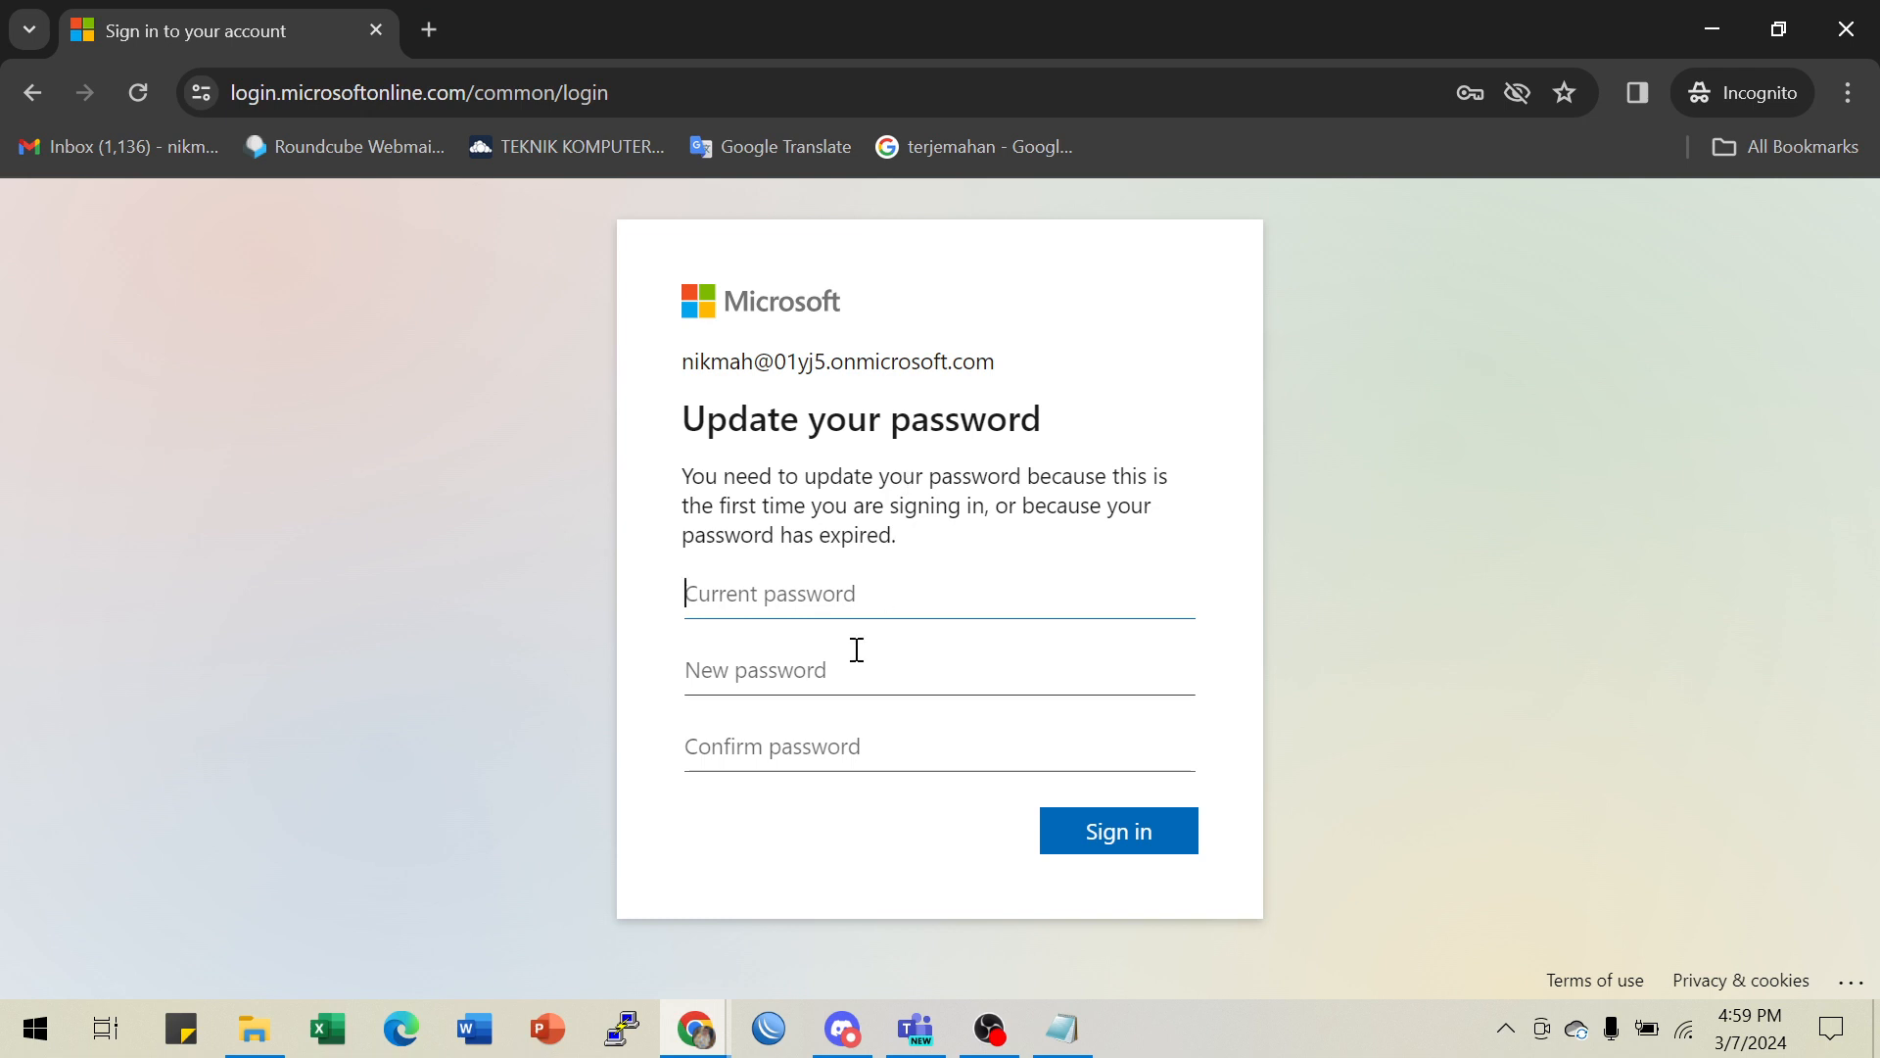
- Enter the user's new password, retype it correctly in Confirm password, and sign in
text(••)
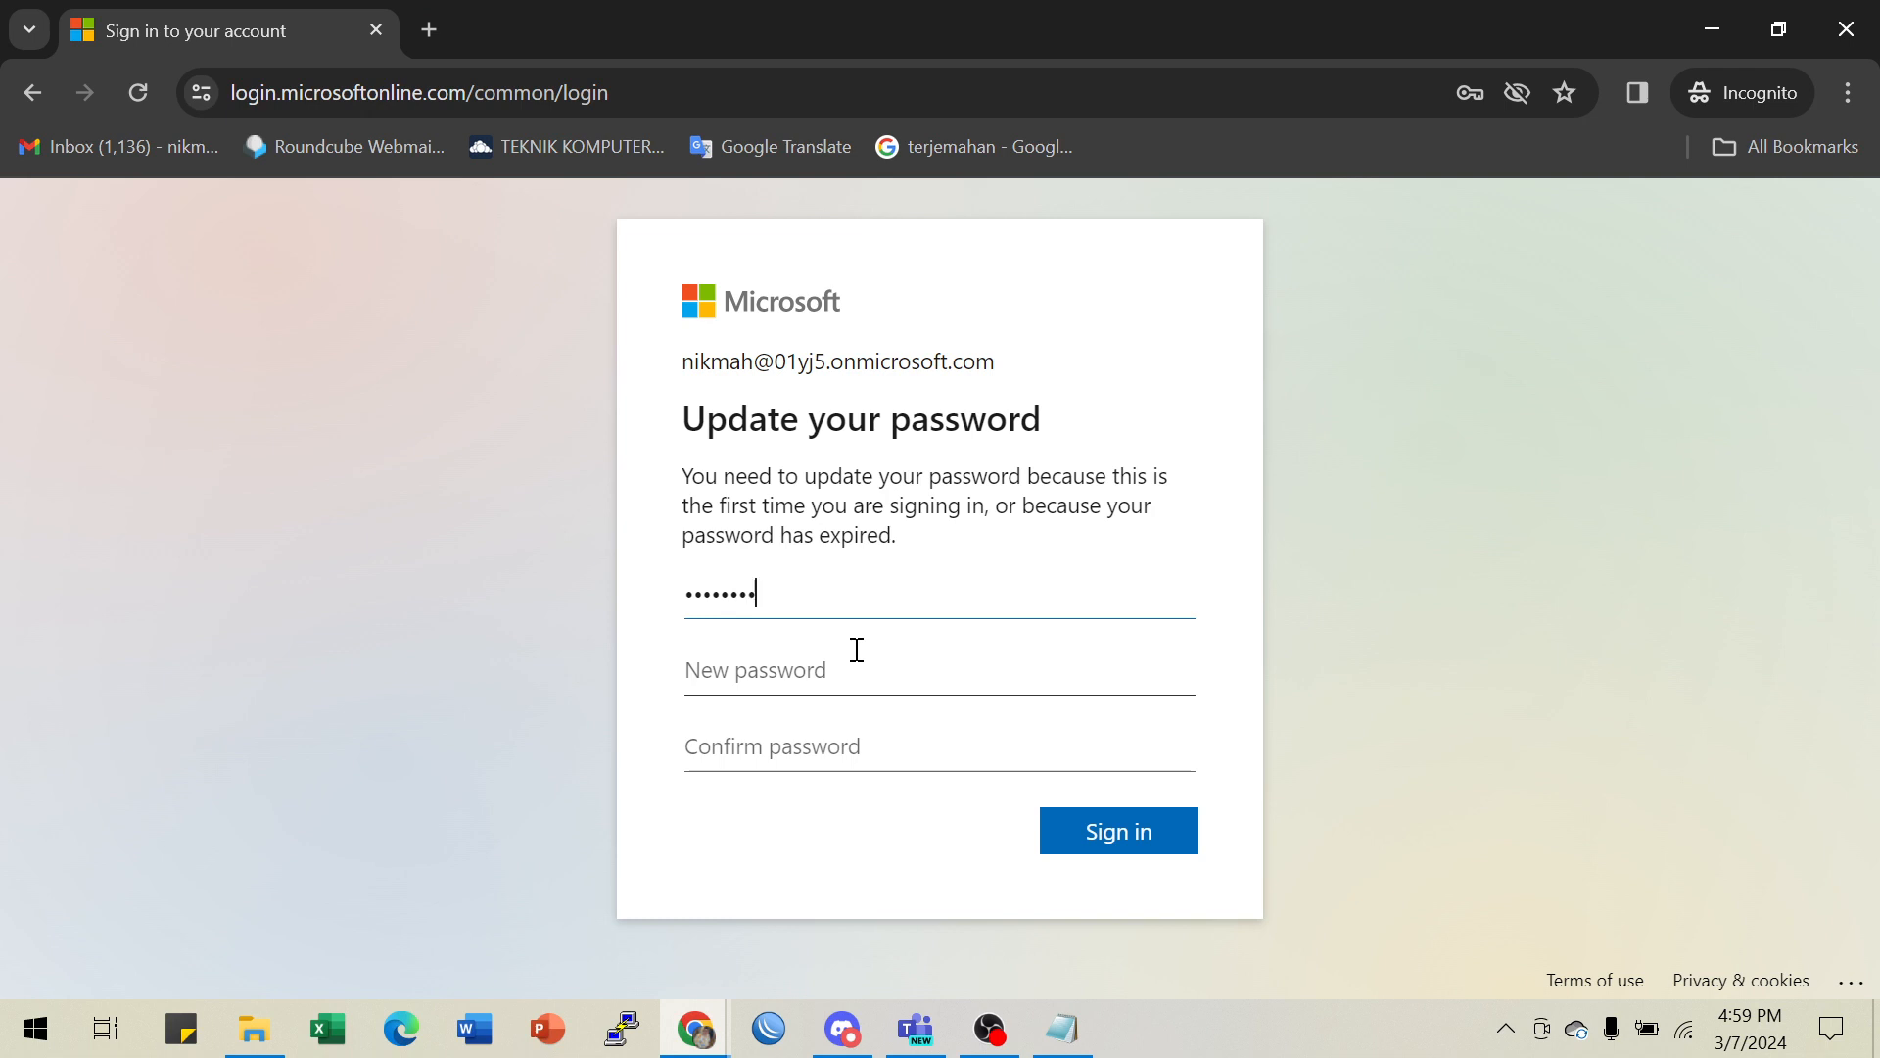
click(752, 683)
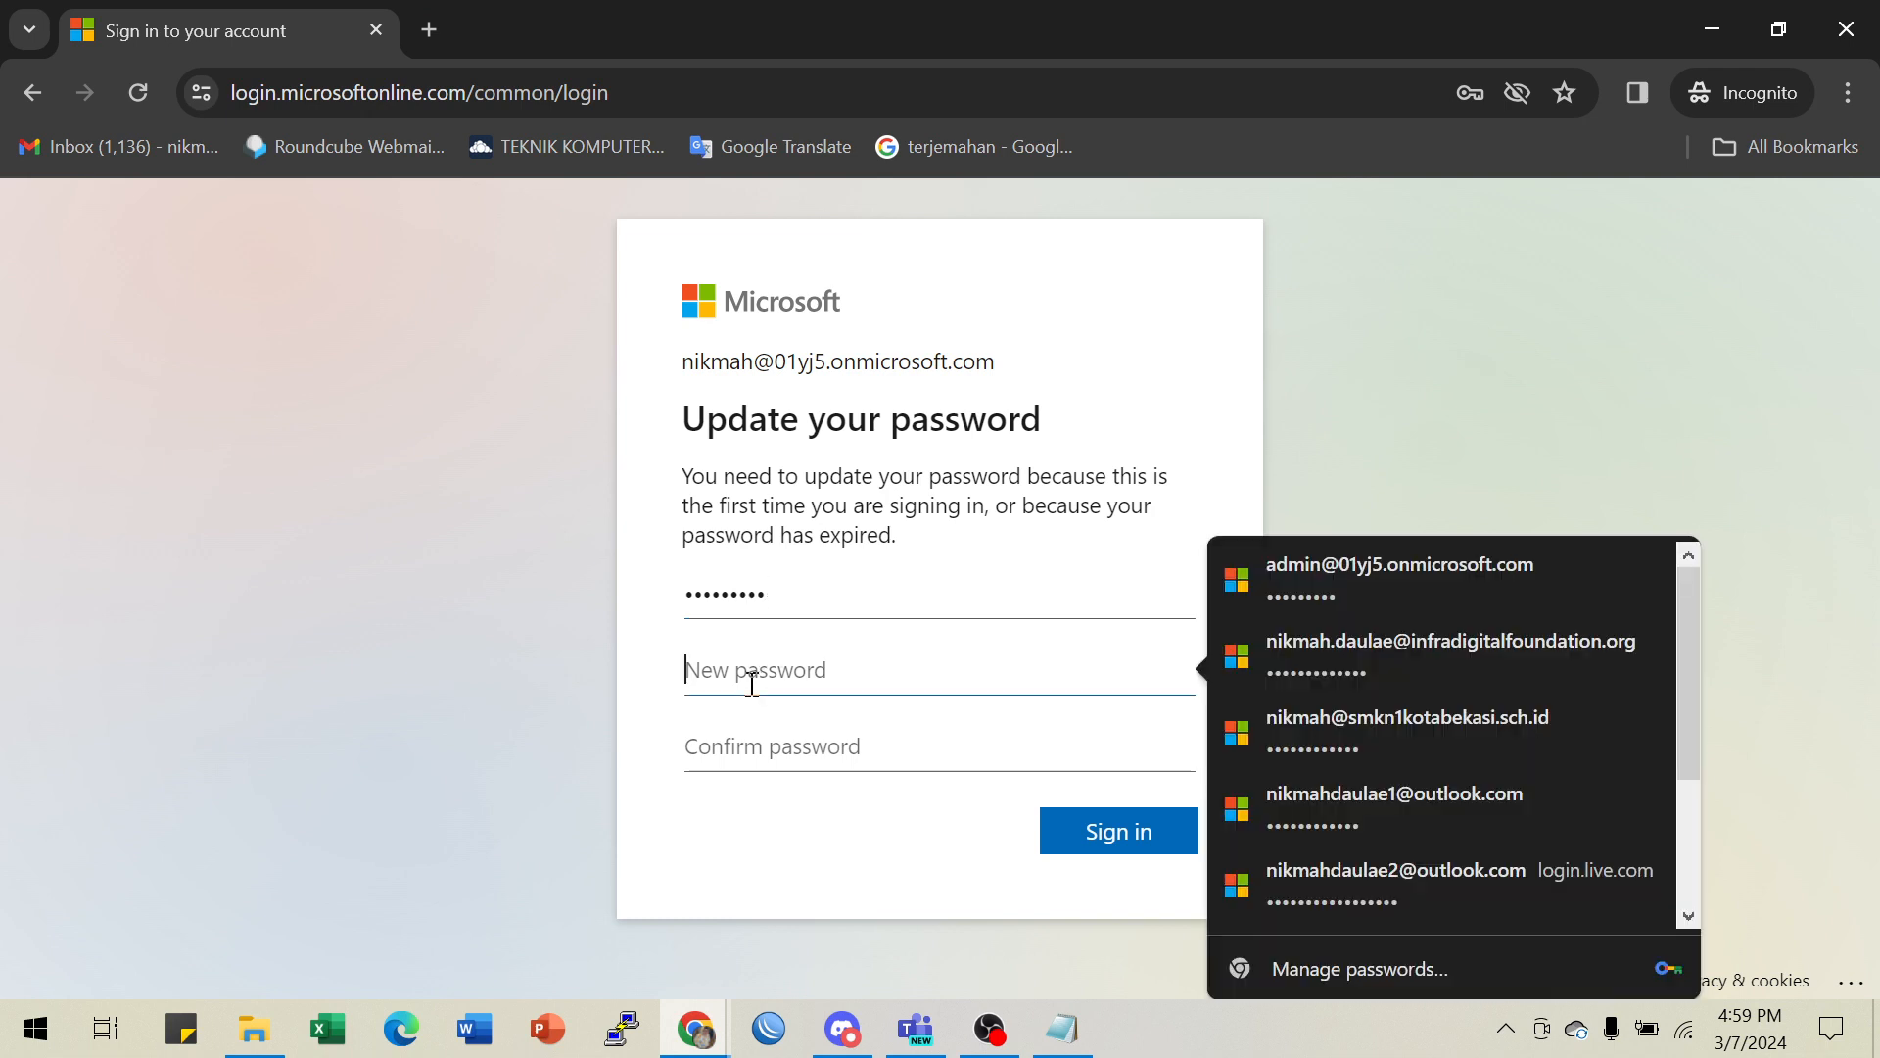
text(••)
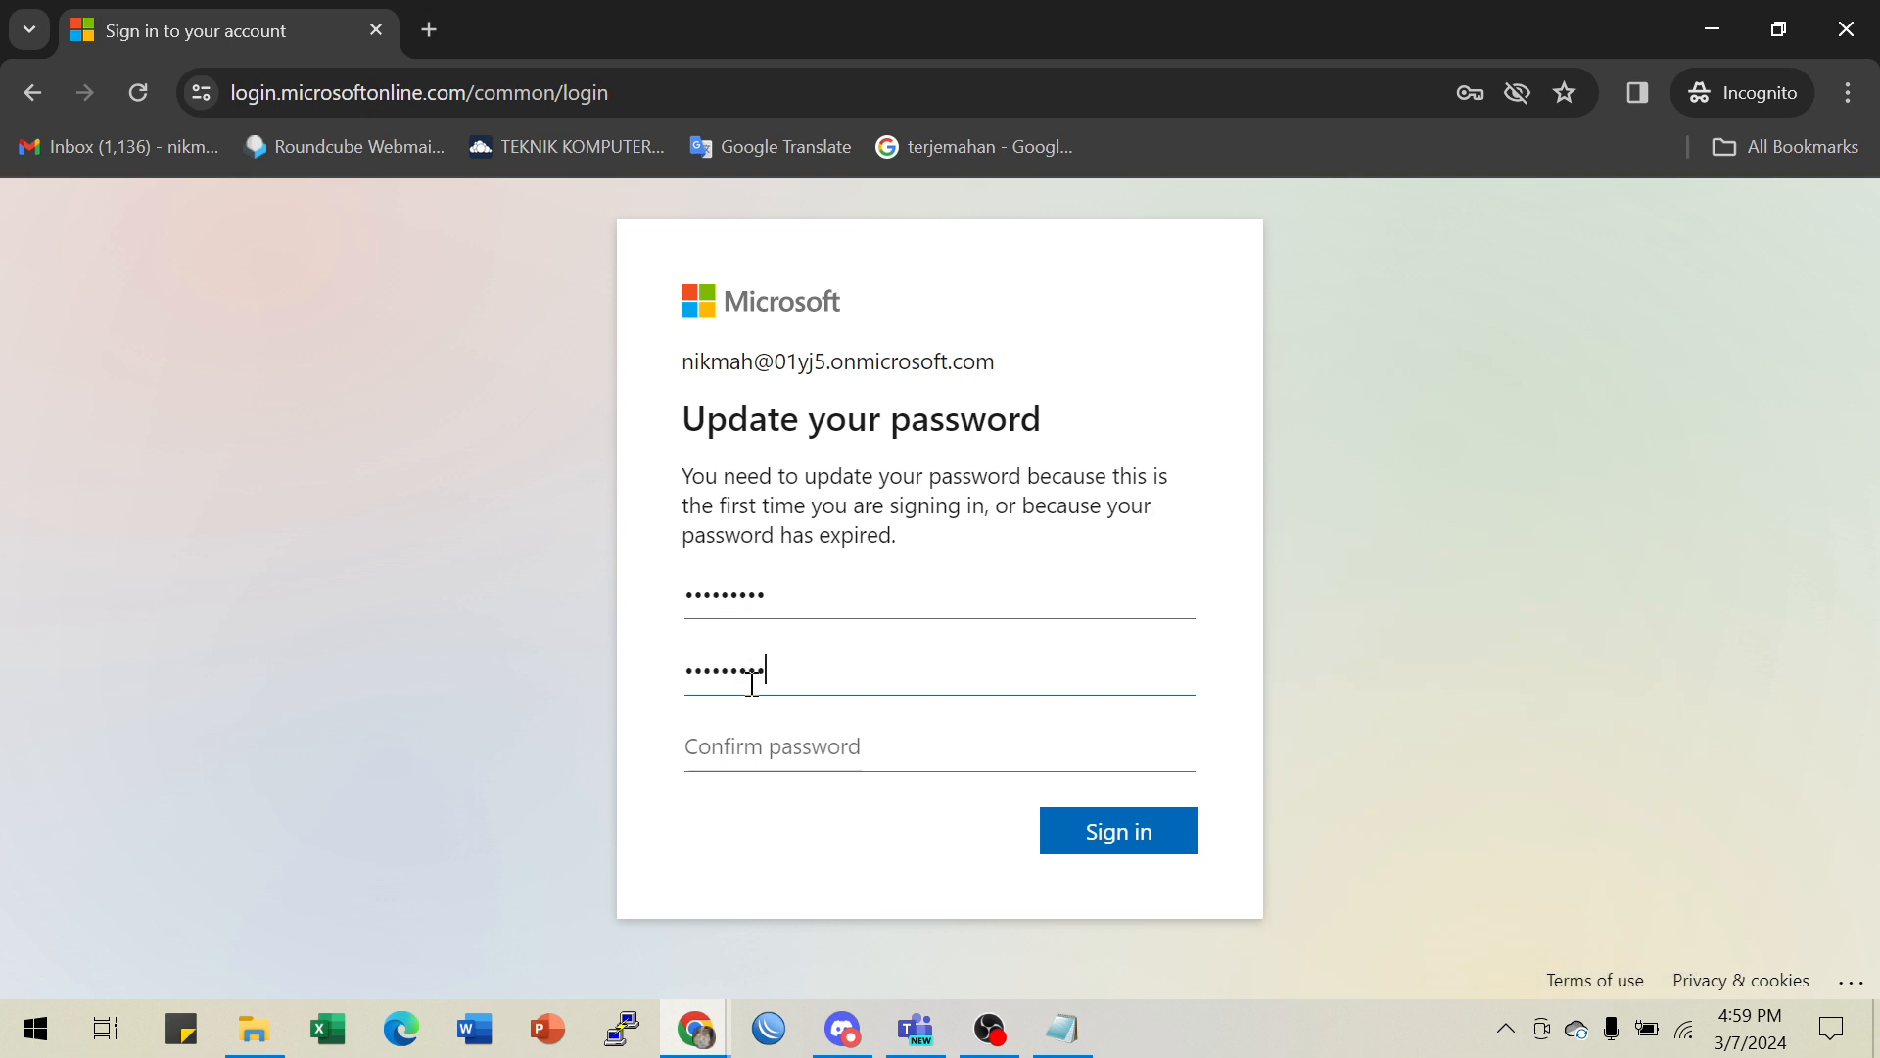
text(••••••••)
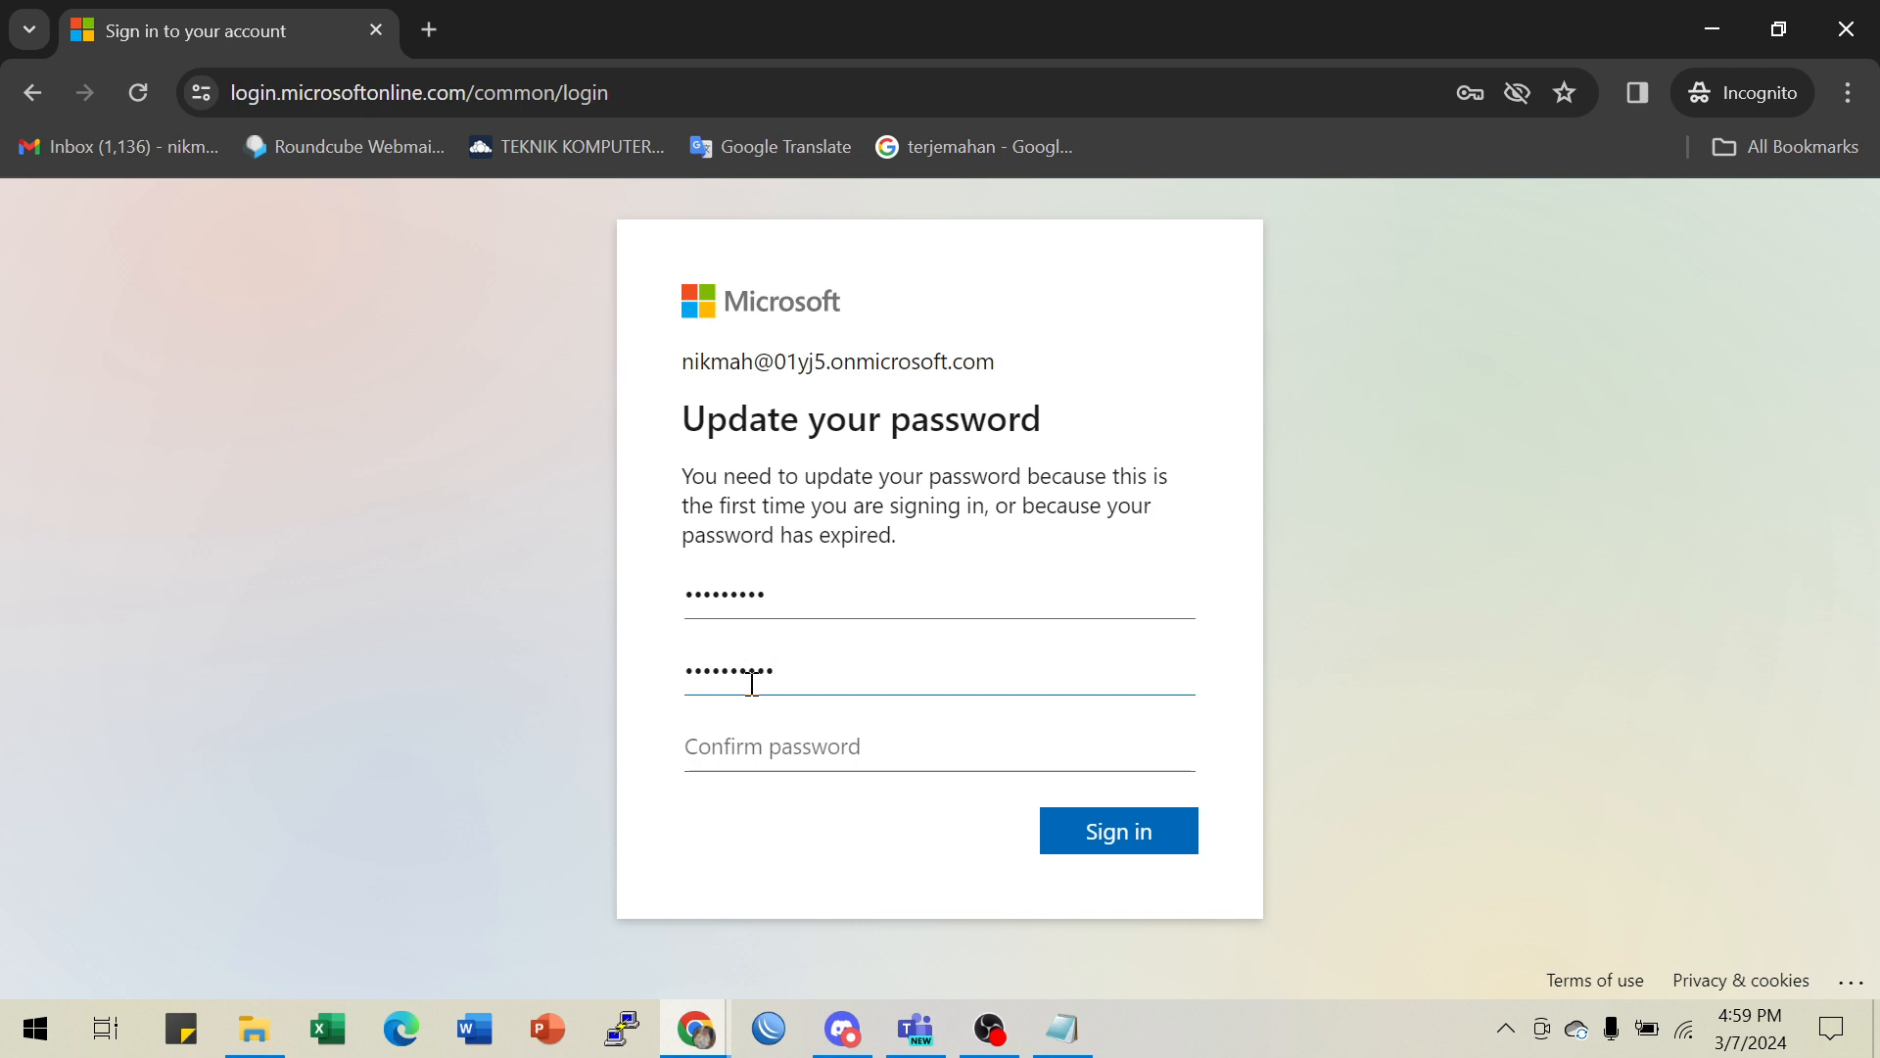
click(693, 739)
text(•)
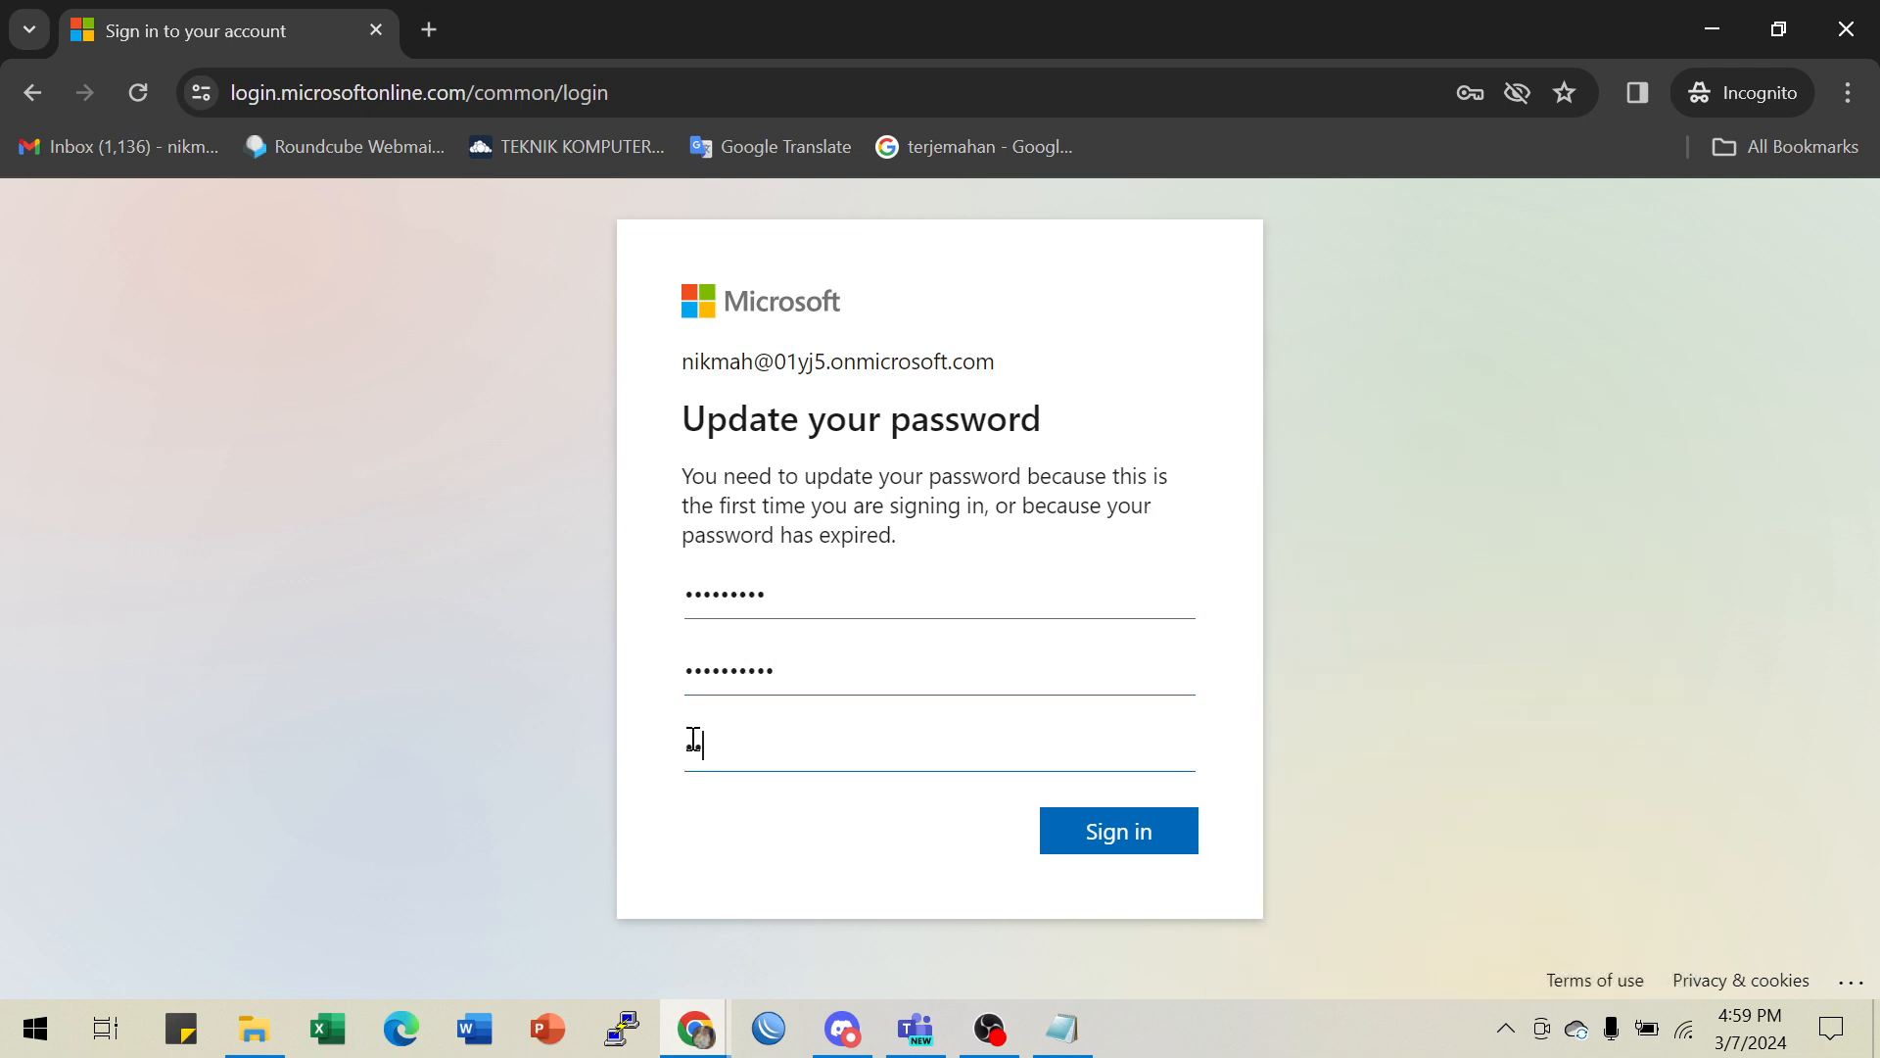
text(••)
key(BackSpace)
key(BackSpace)
click(693, 742)
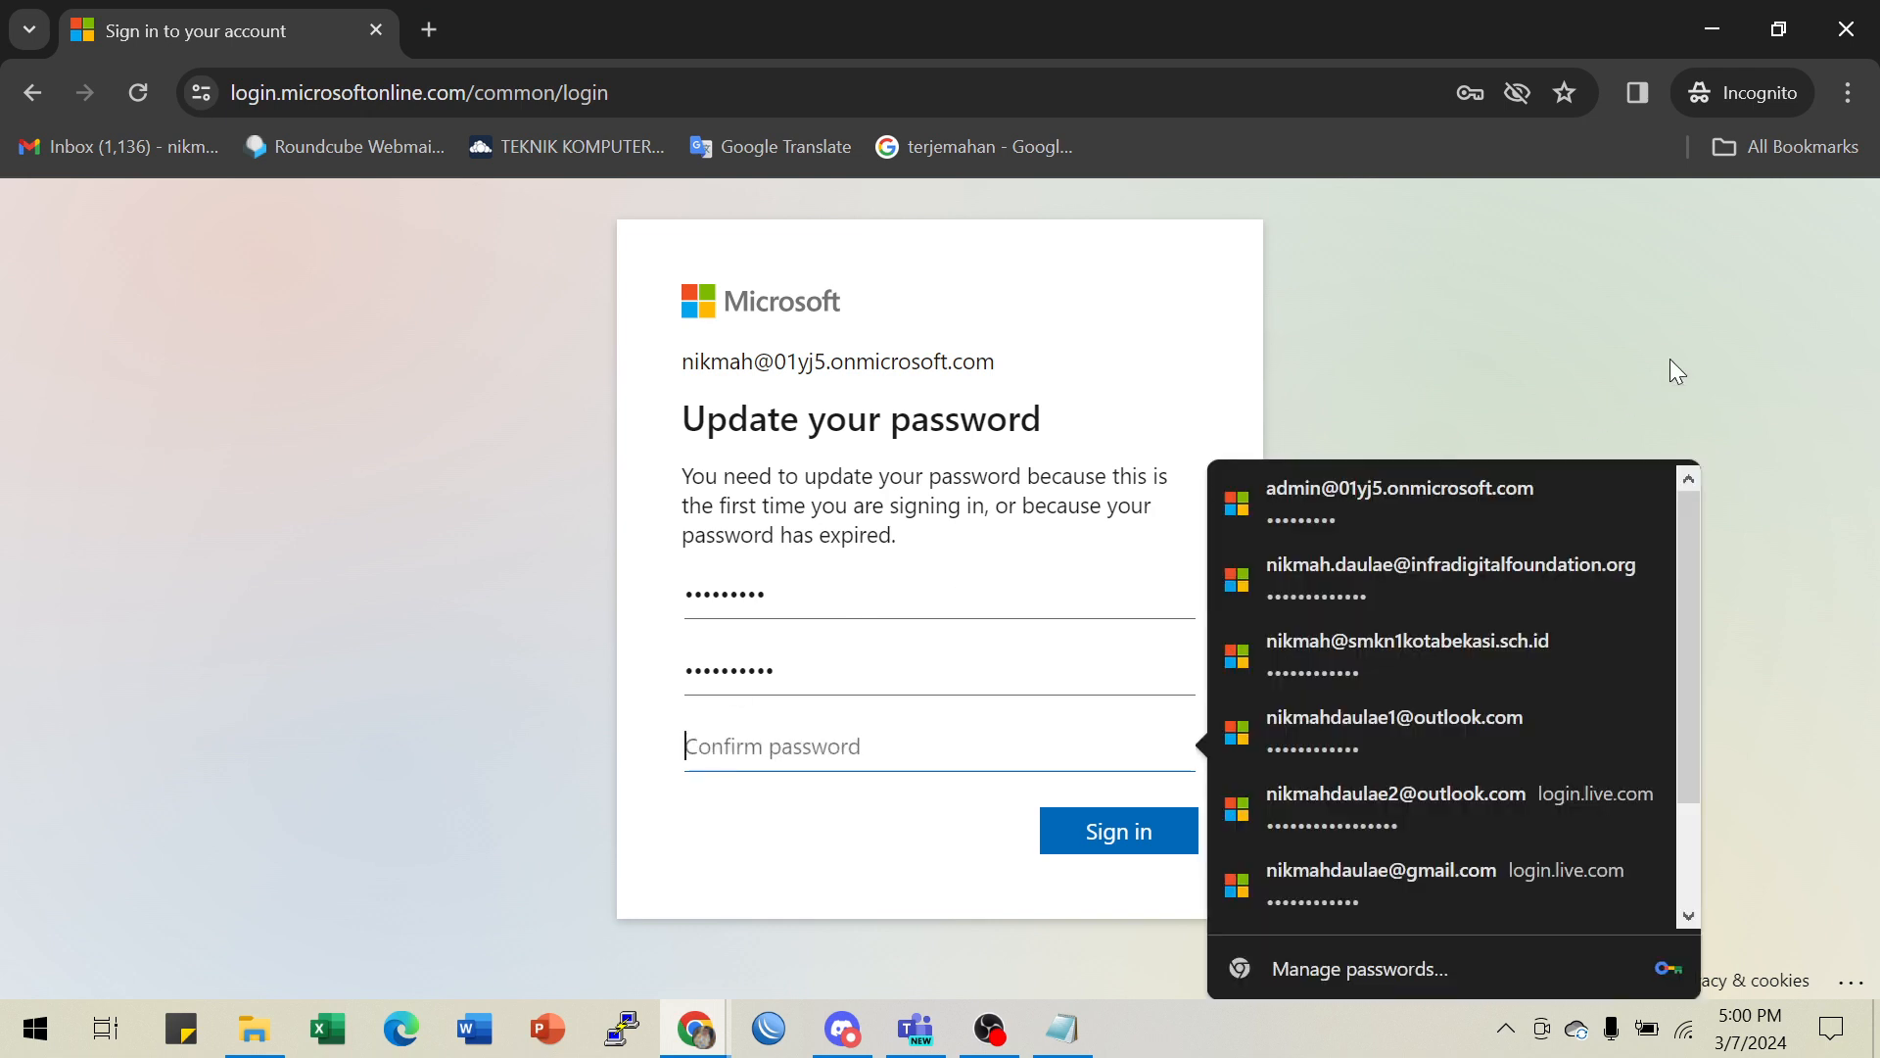
text(*)
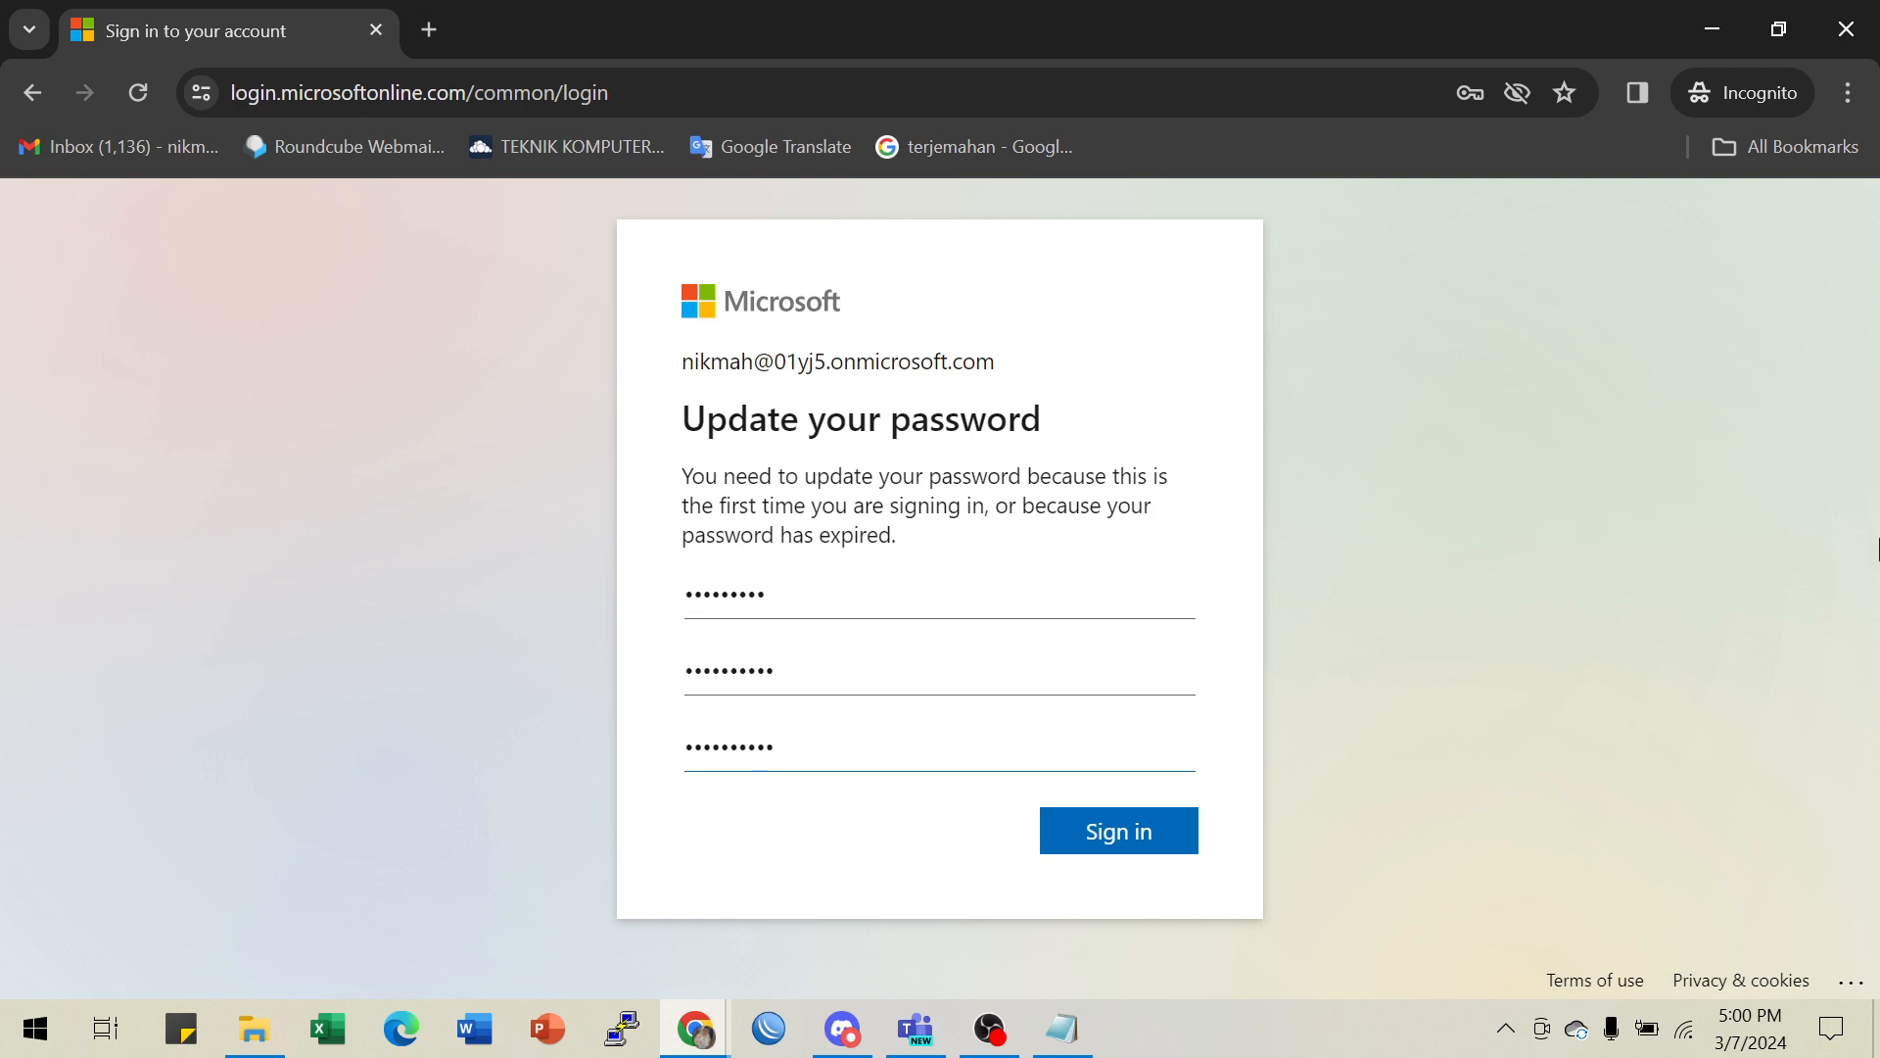
click(1119, 826)
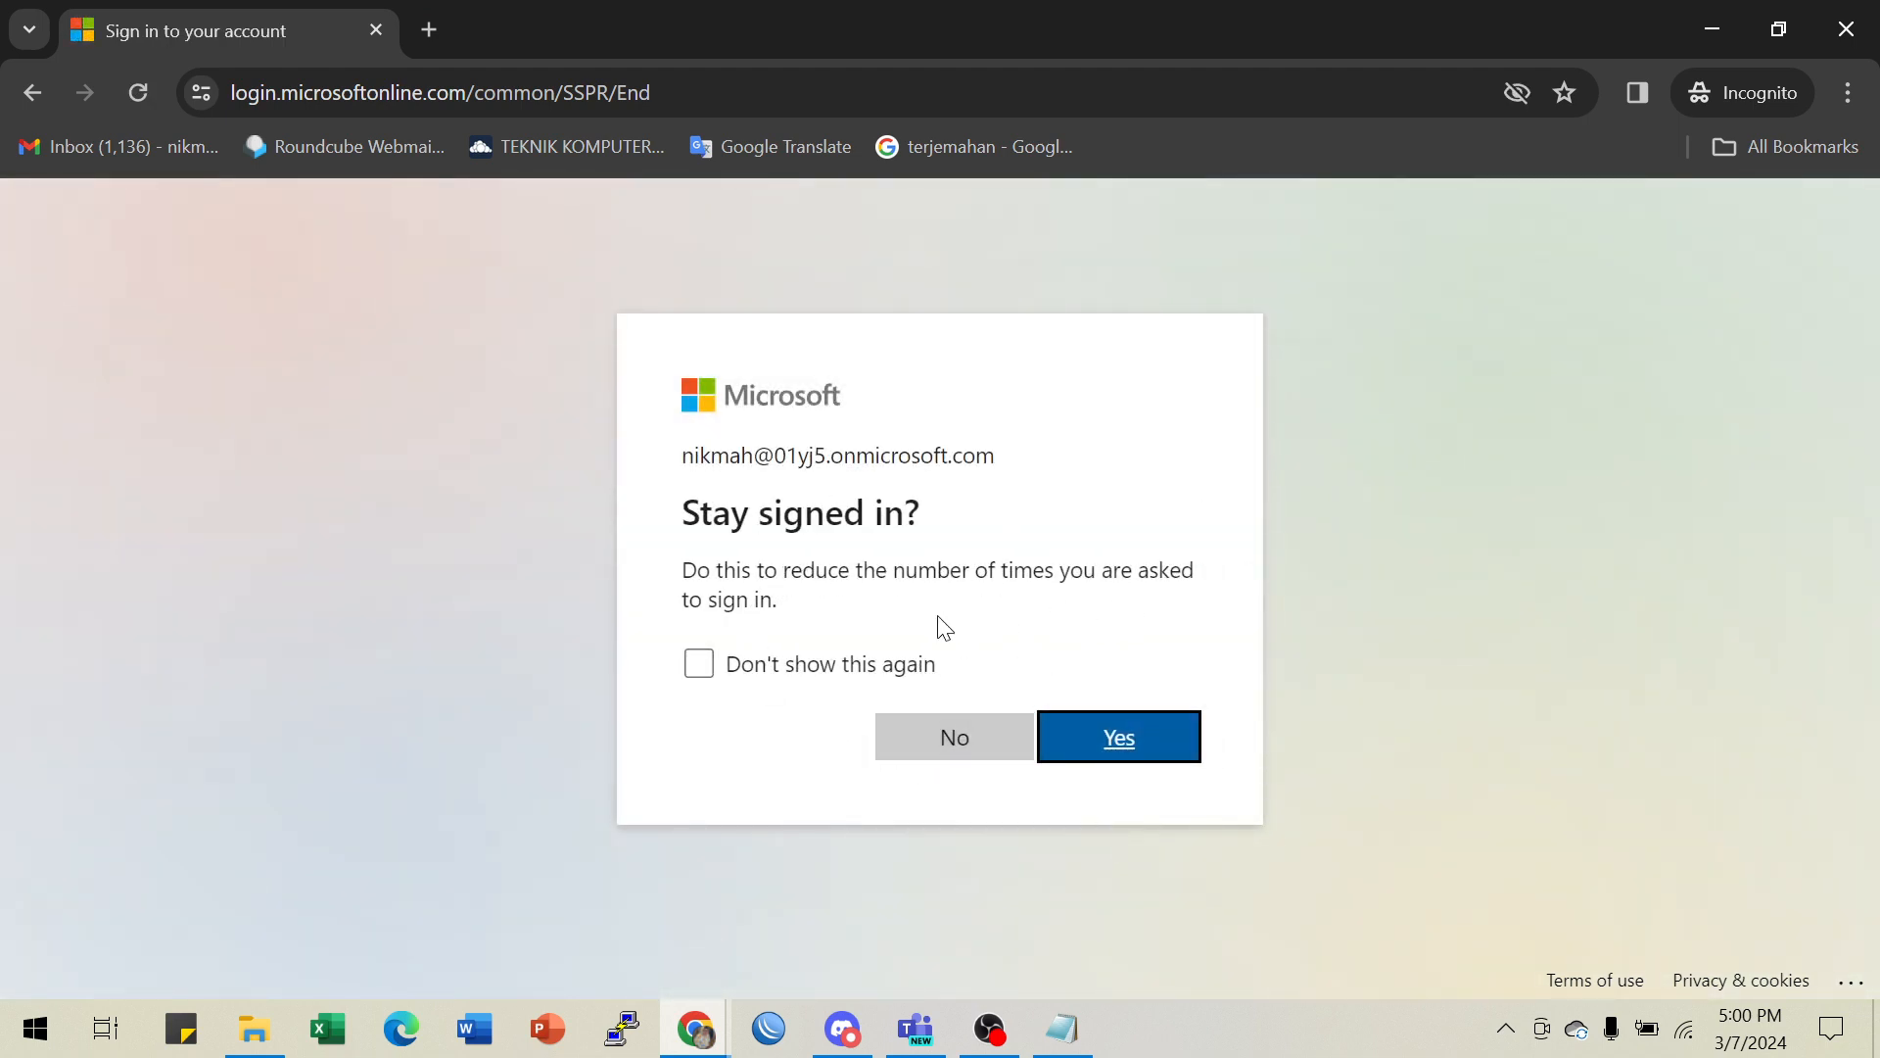
- Answer the Stay signed in prompt and step through the Microsoft 365 welcome carousel to close it
click(952, 745)
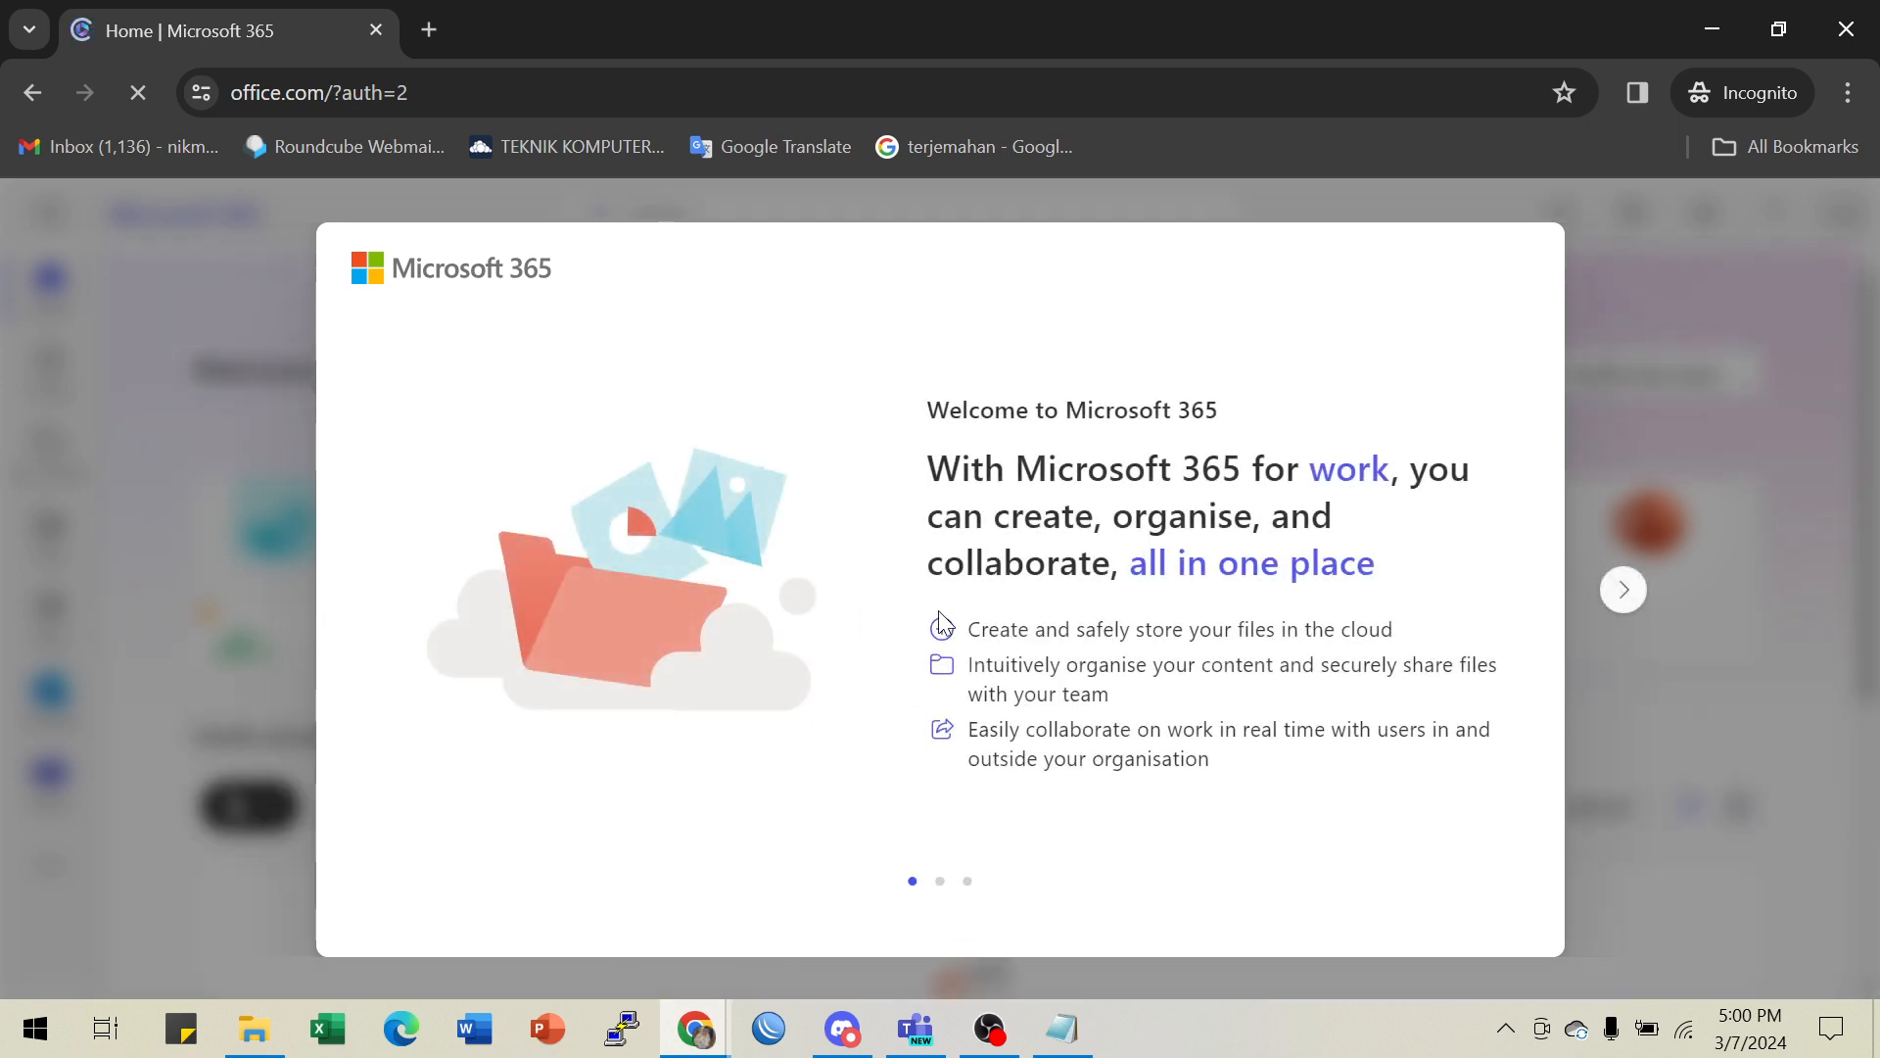
click(1620, 599)
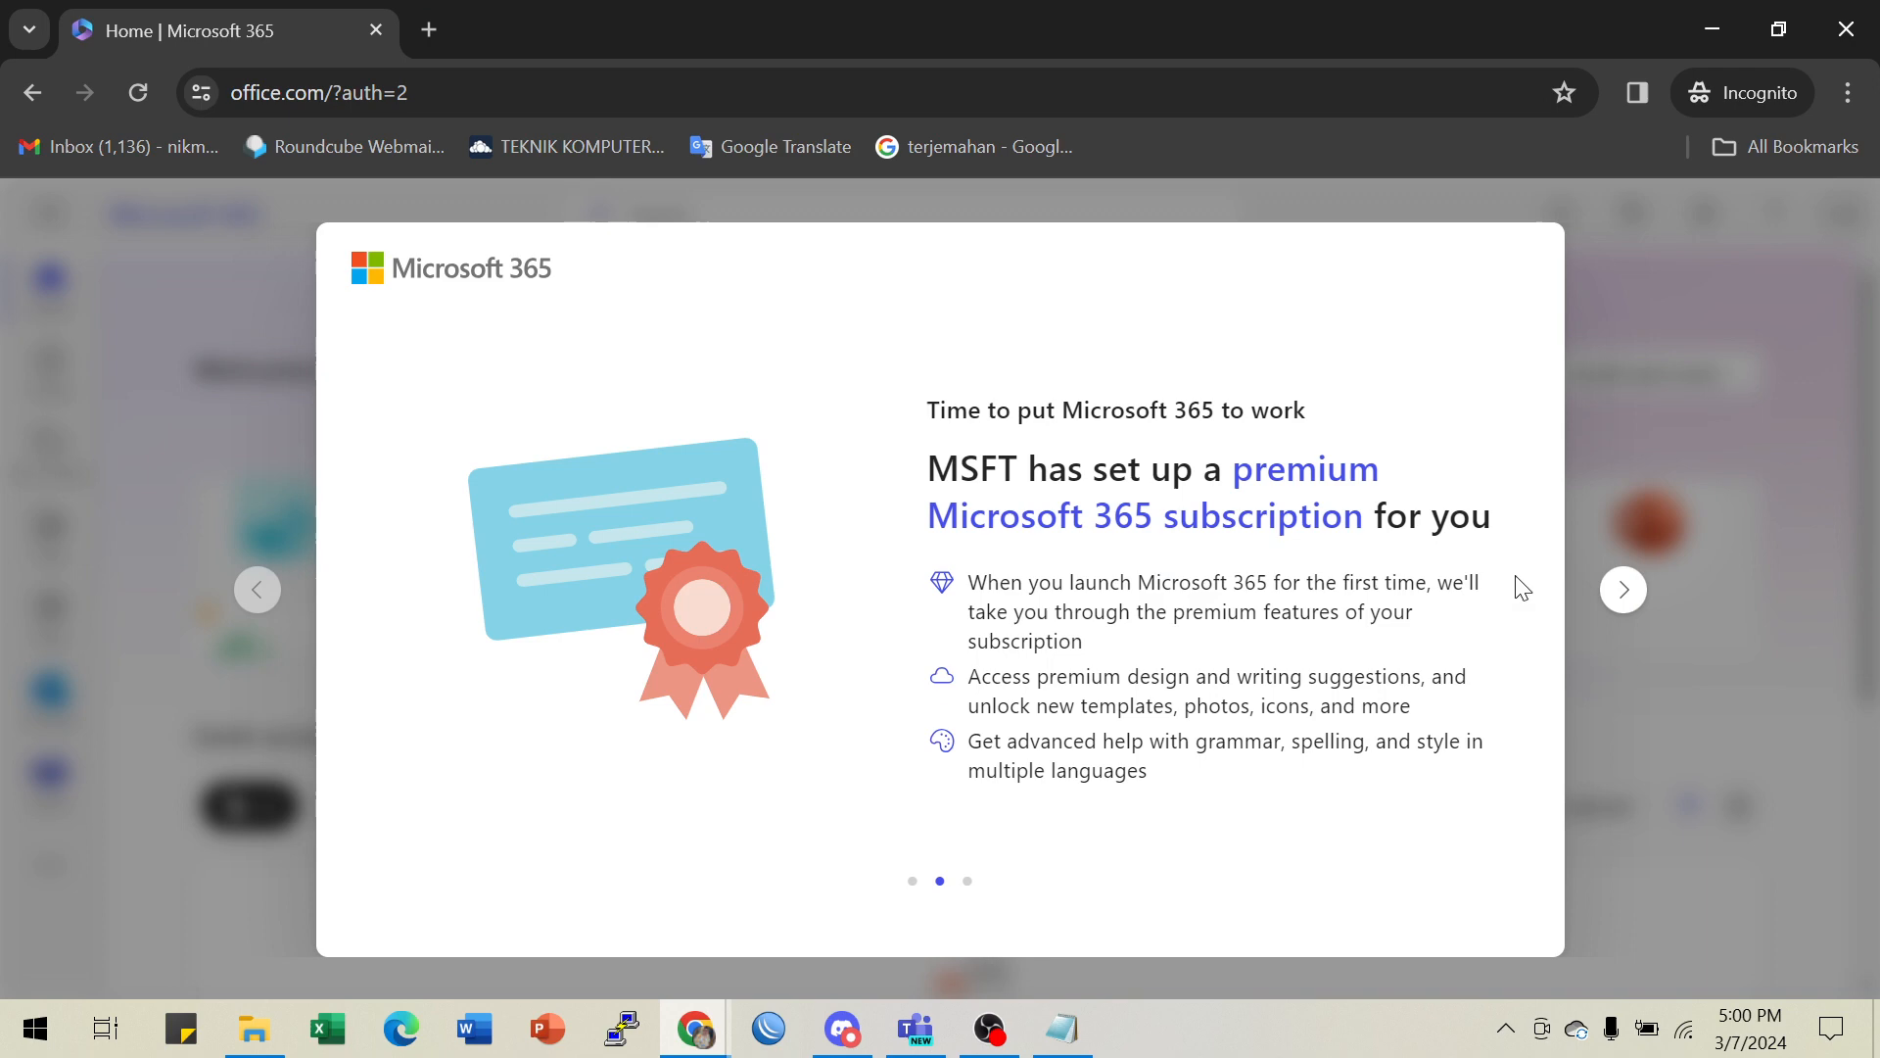
click(1620, 593)
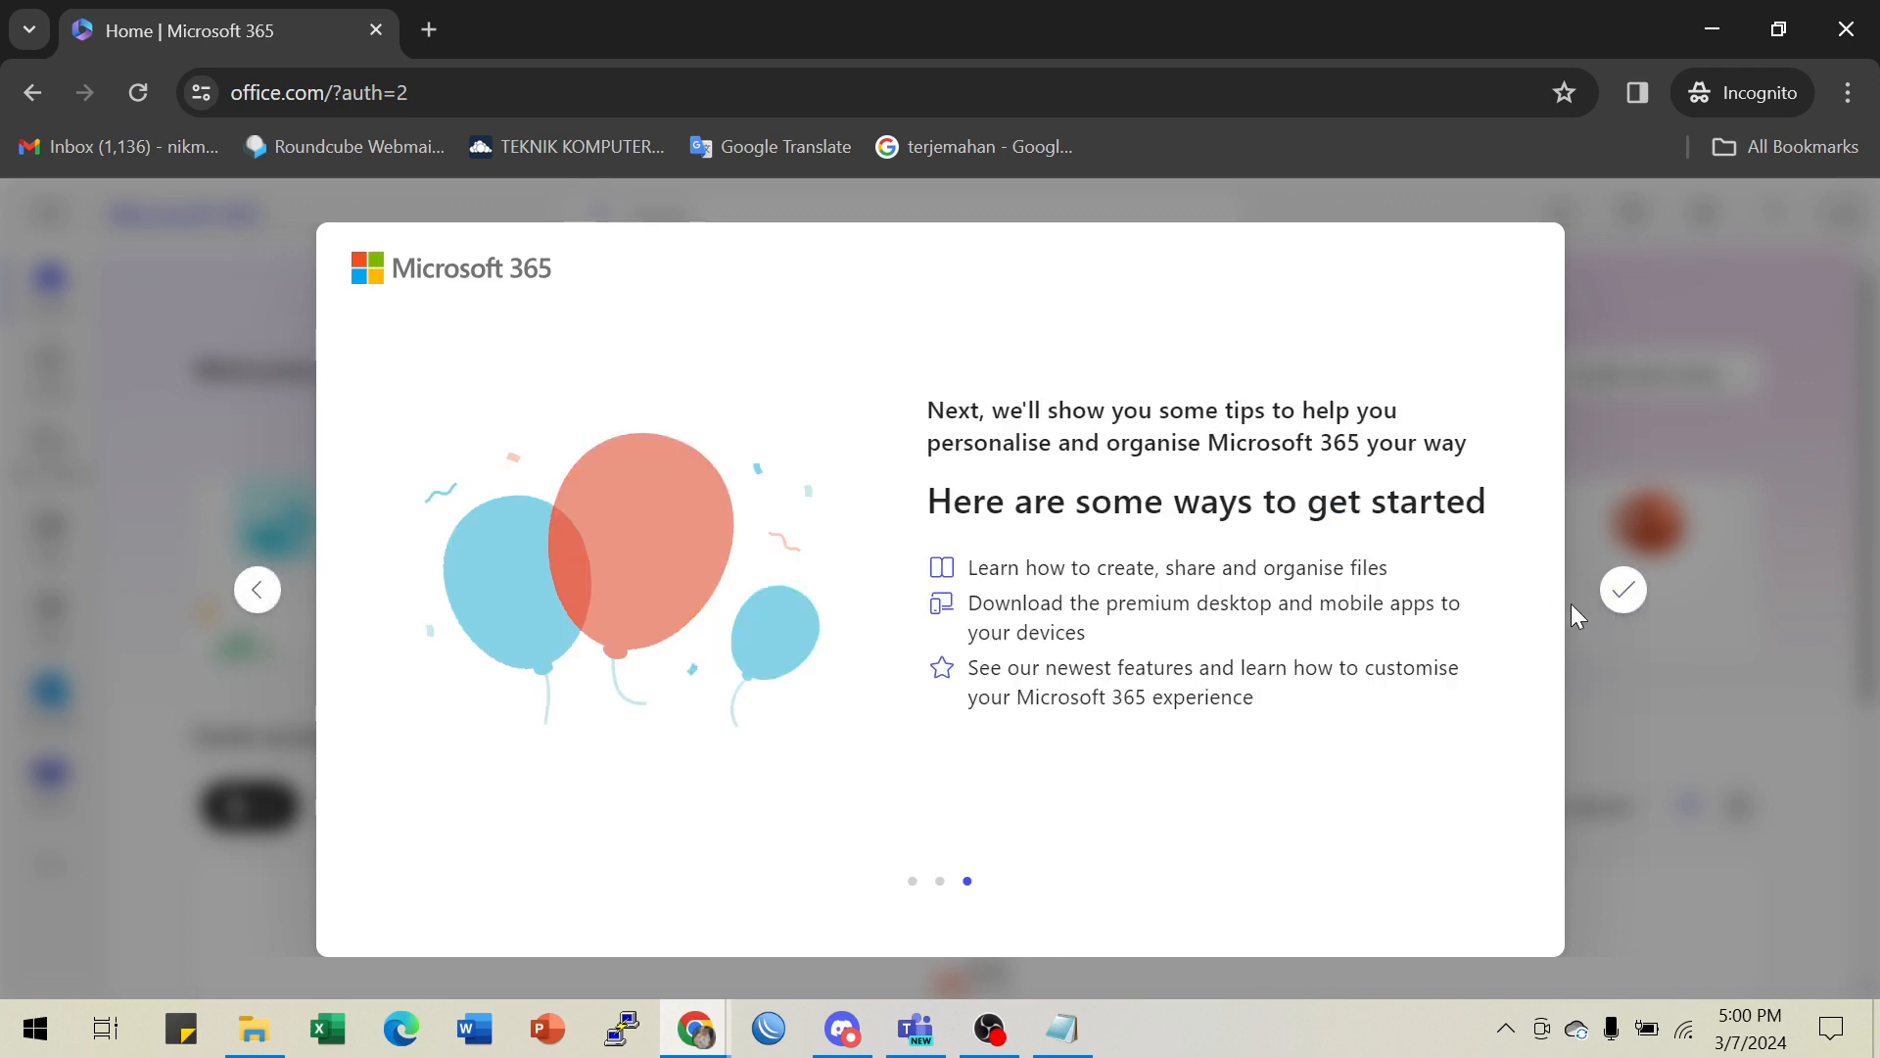
click(1623, 592)
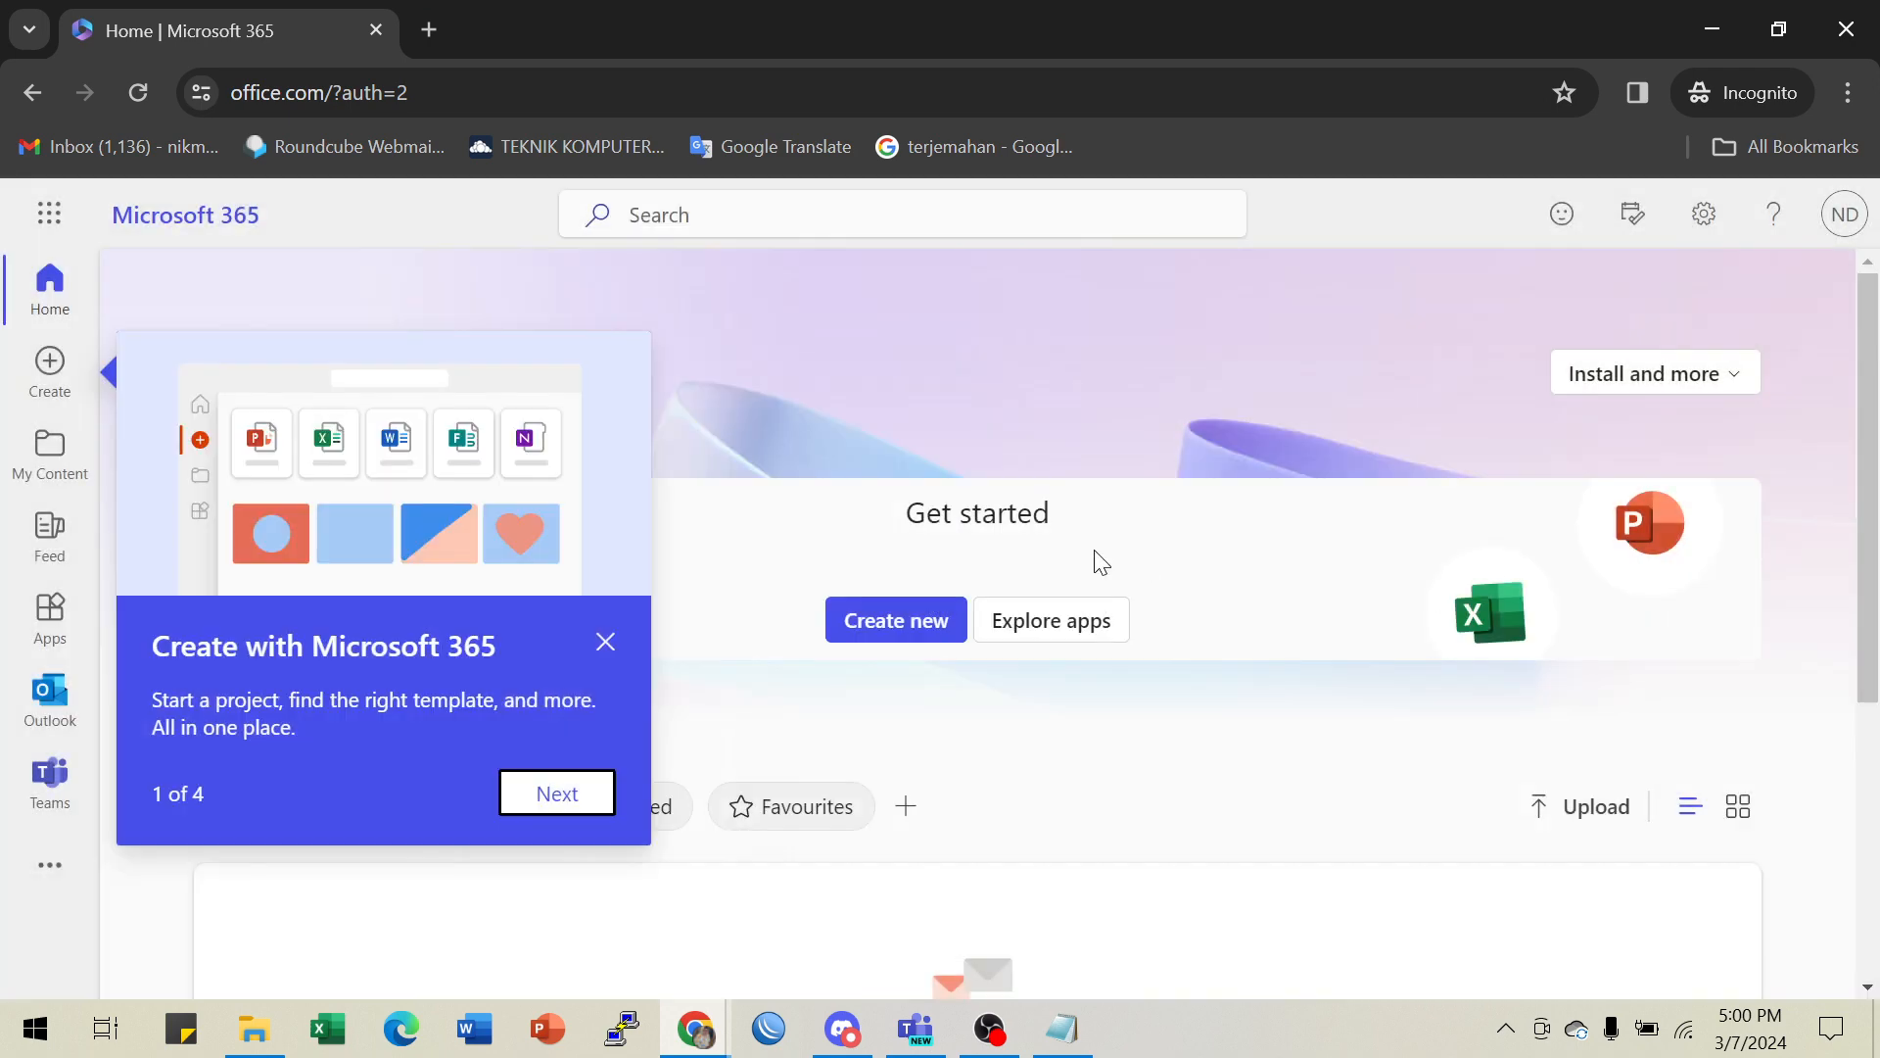
- Check the signed-in account panel, then open and close the Microsoft 365 app launcher
click(1829, 235)
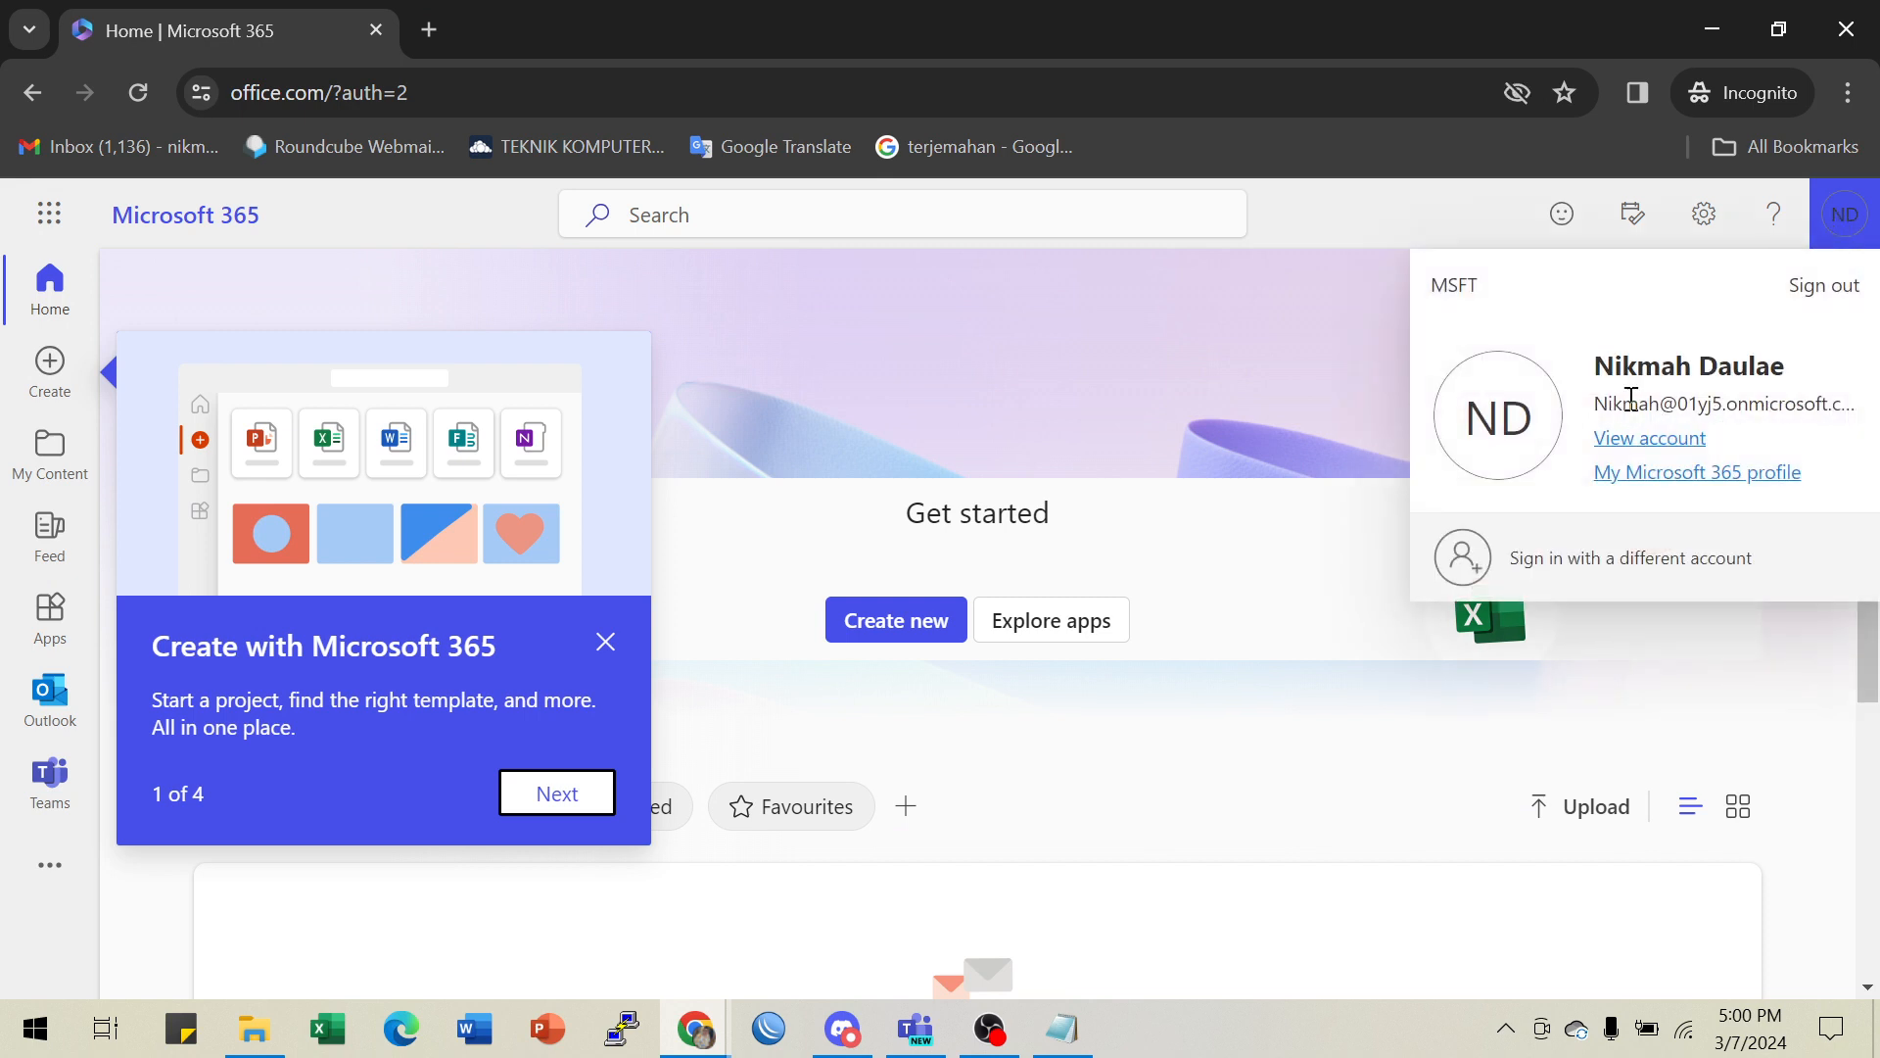
click(608, 656)
scroll(727, 425, down, 3)
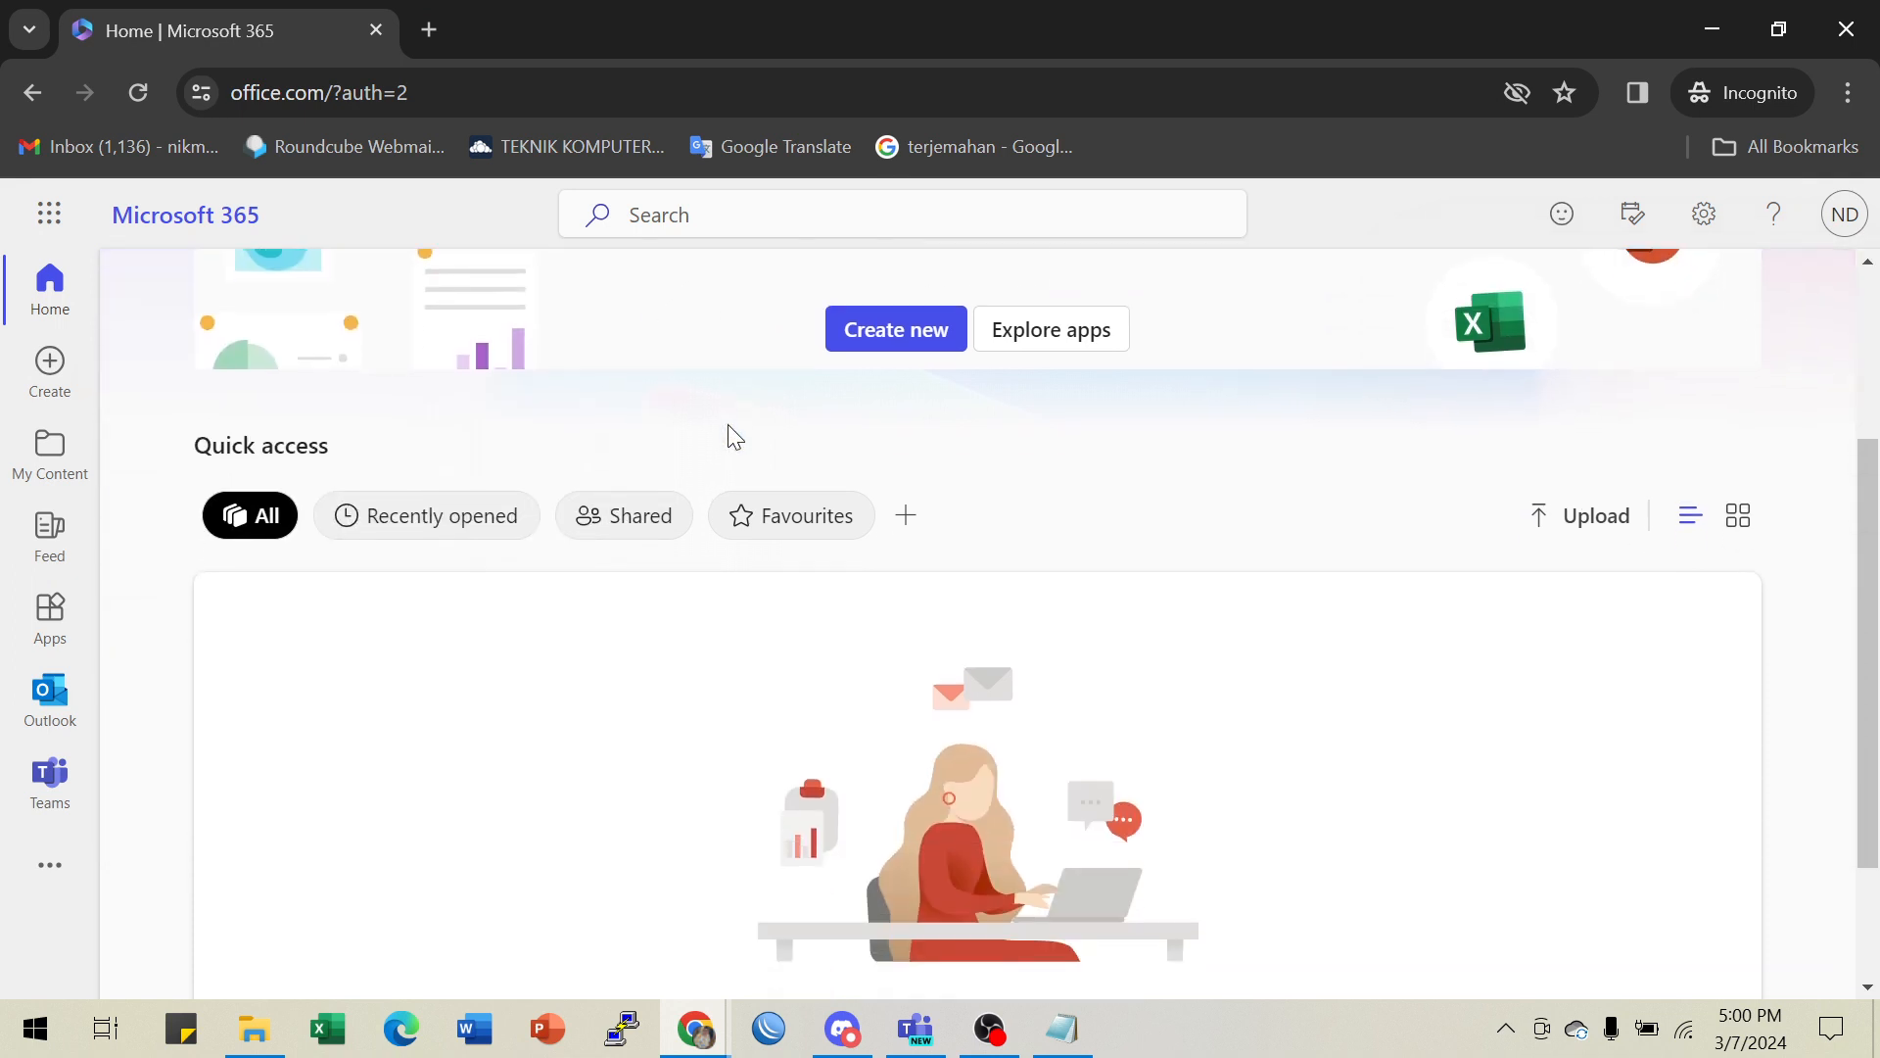
click(49, 220)
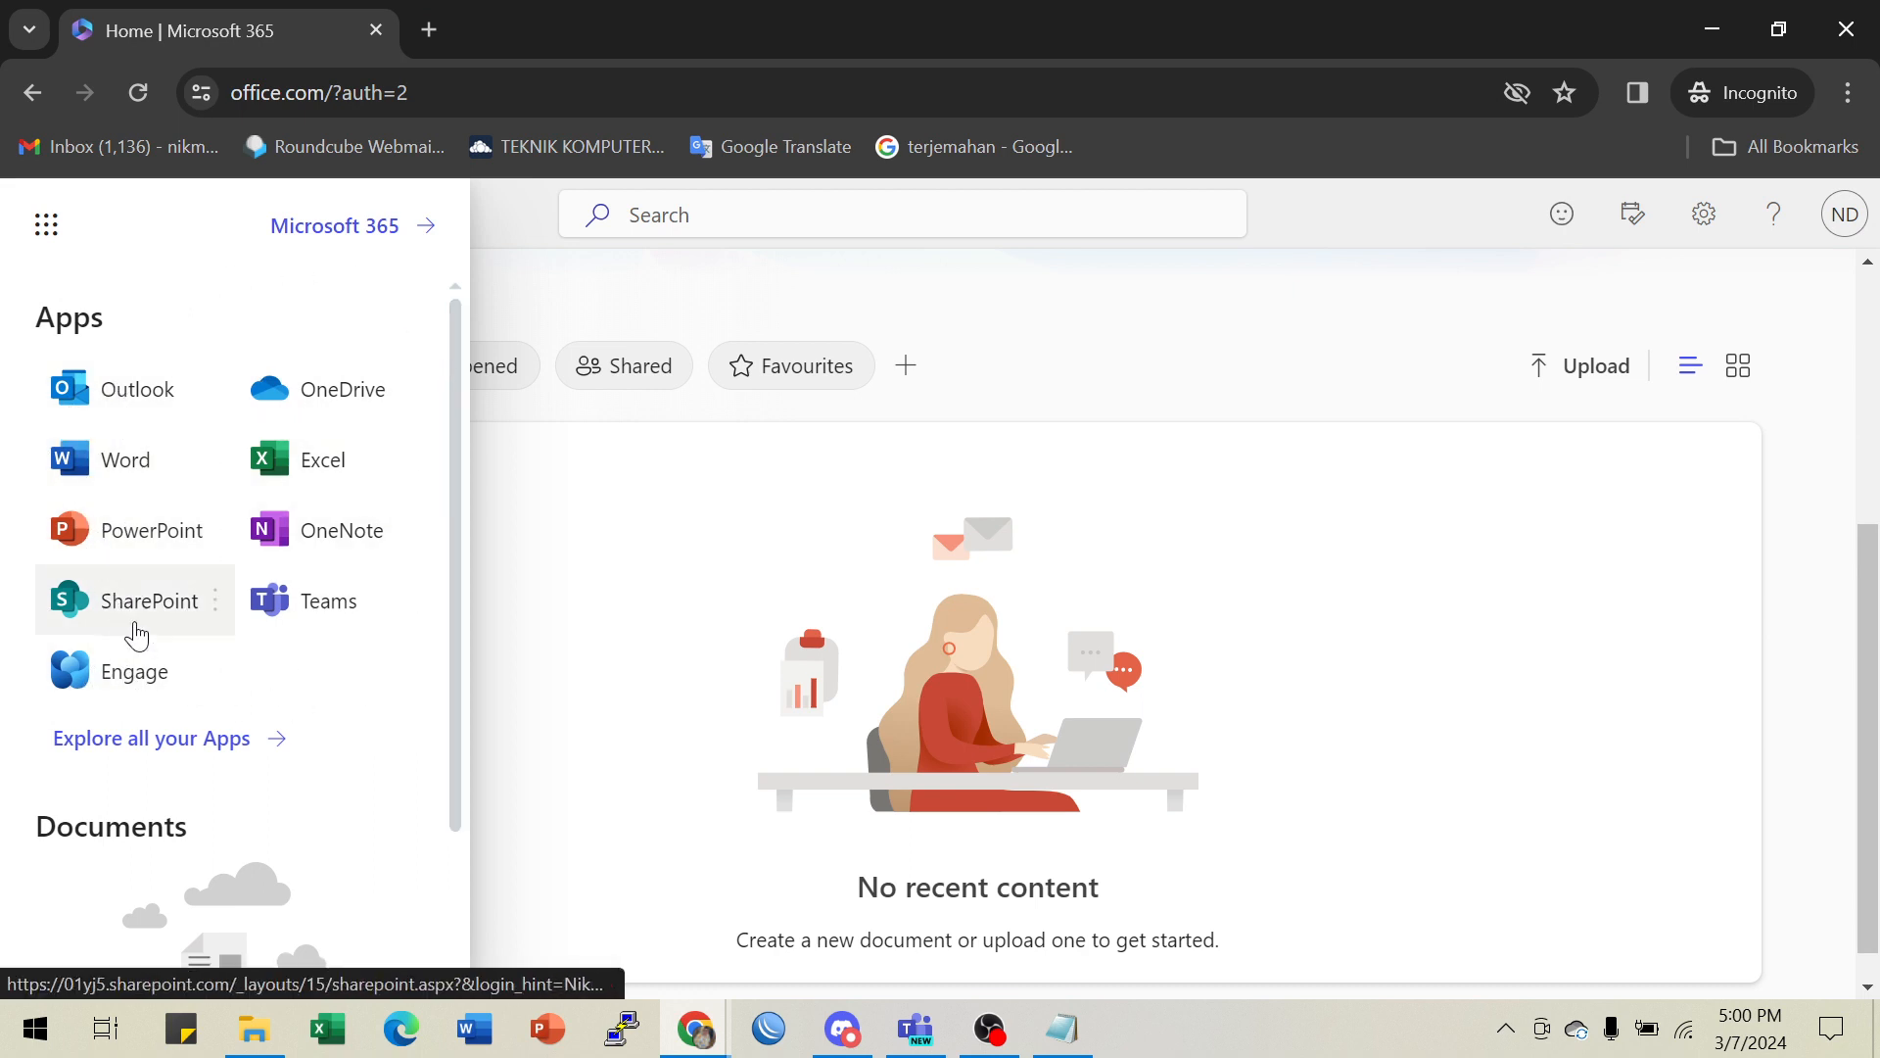
scroll(147, 641, down, 2)
scroll(157, 641, up, 2)
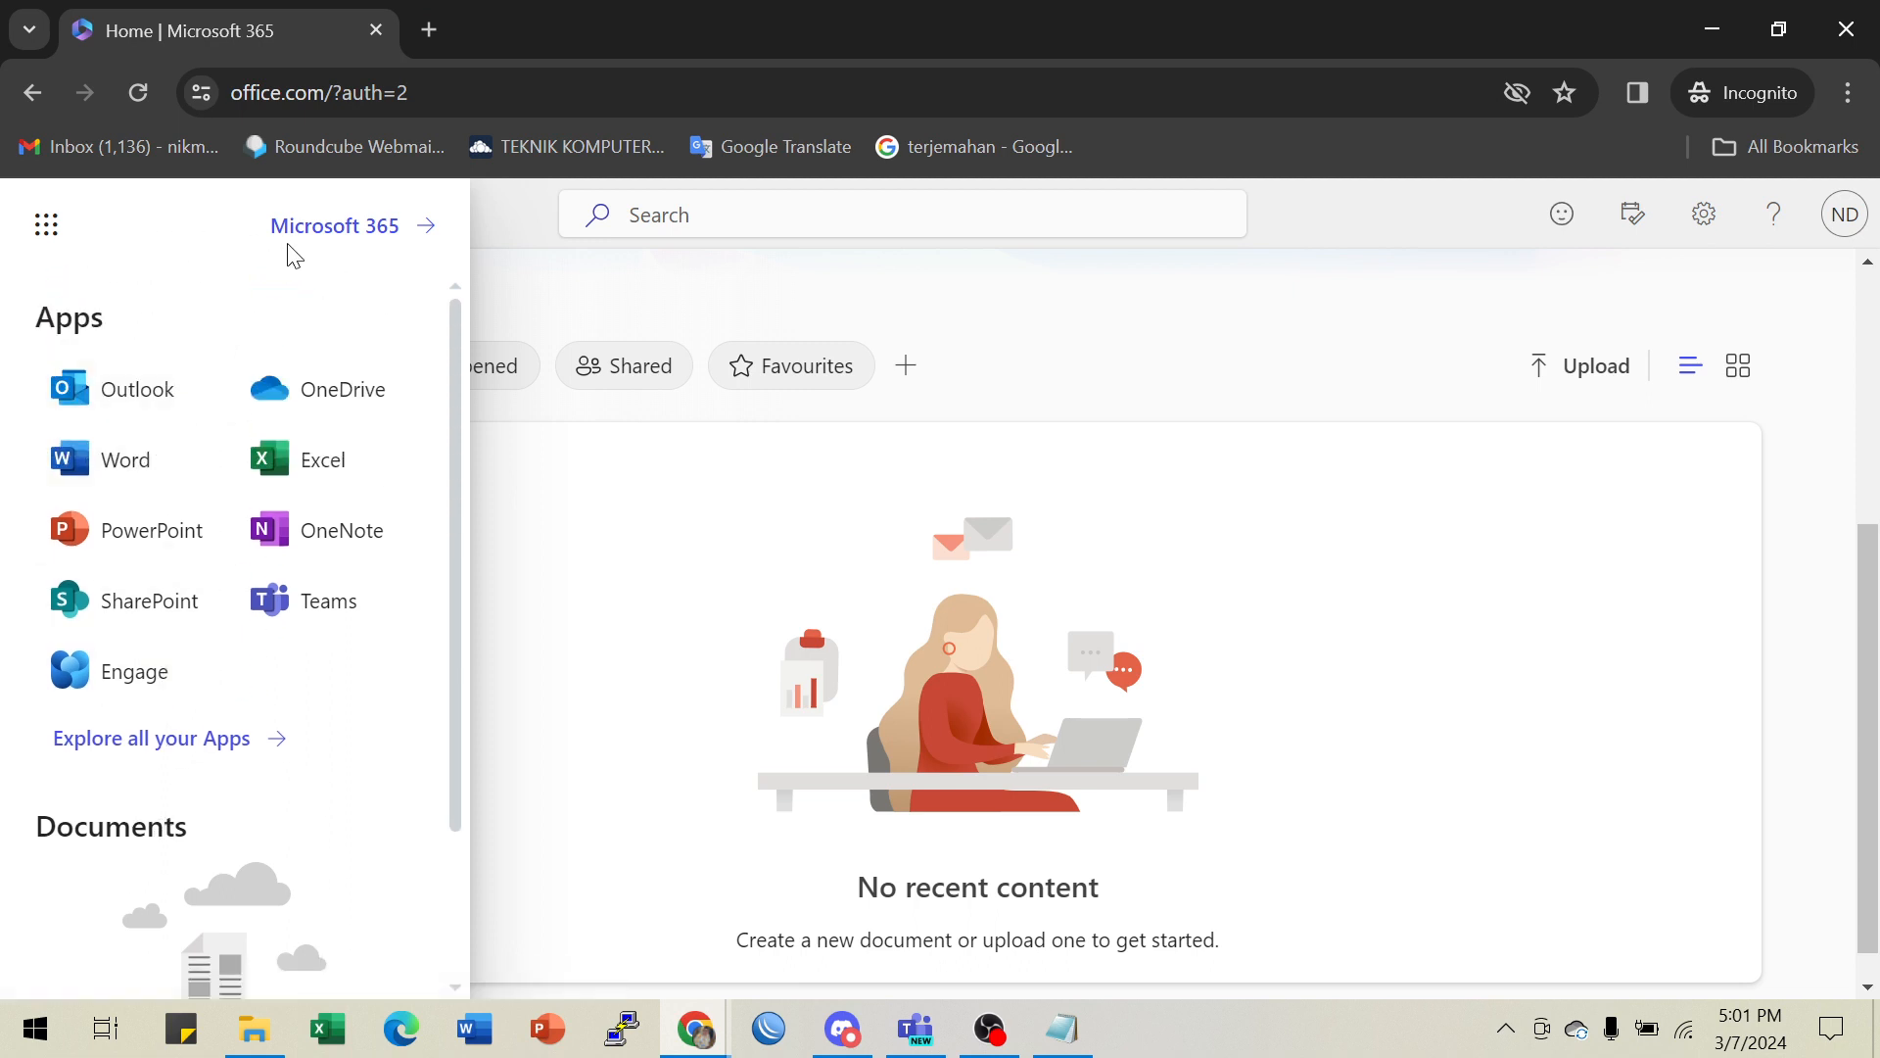
click(1180, 310)
scroll(693, 474, up, 5)
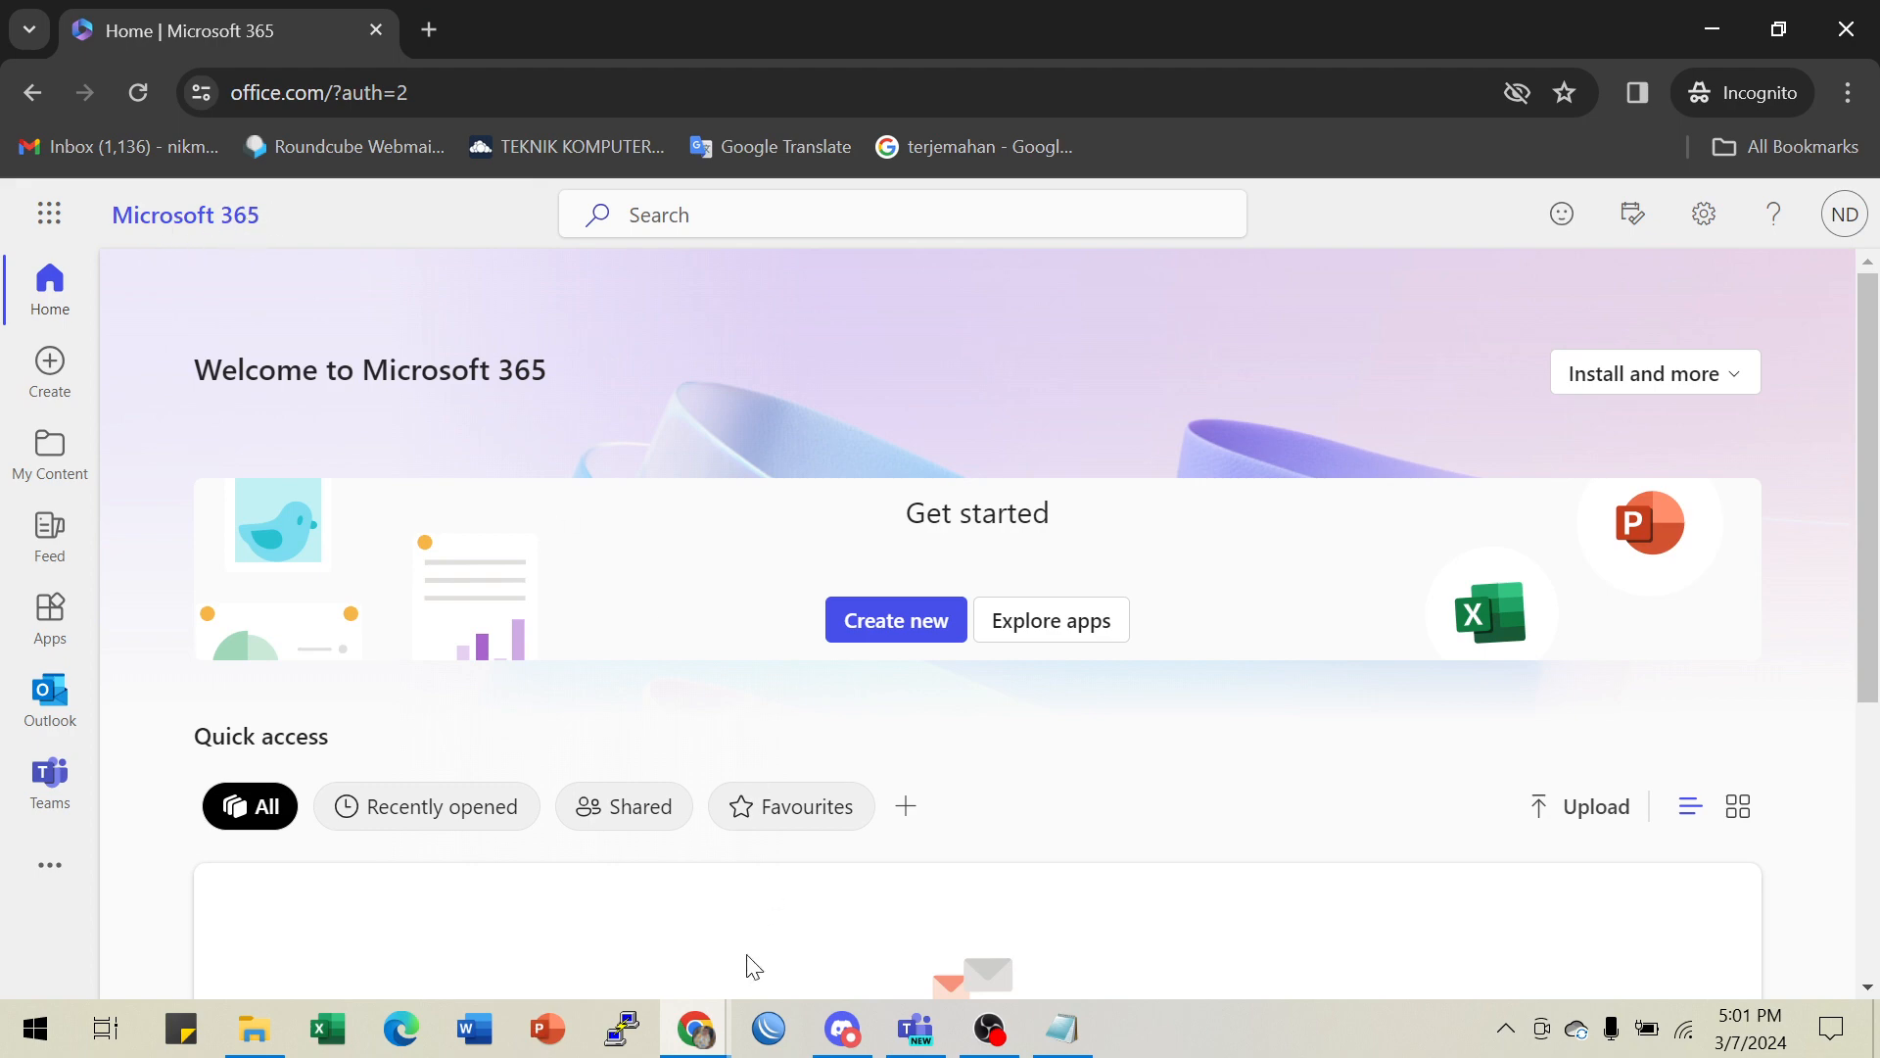
- Bring the LAB_01_explore_azure_ad.md GitHub page to the front and scroll to Task 2's sign-in steps
mouse_move(703, 1040)
click(599, 955)
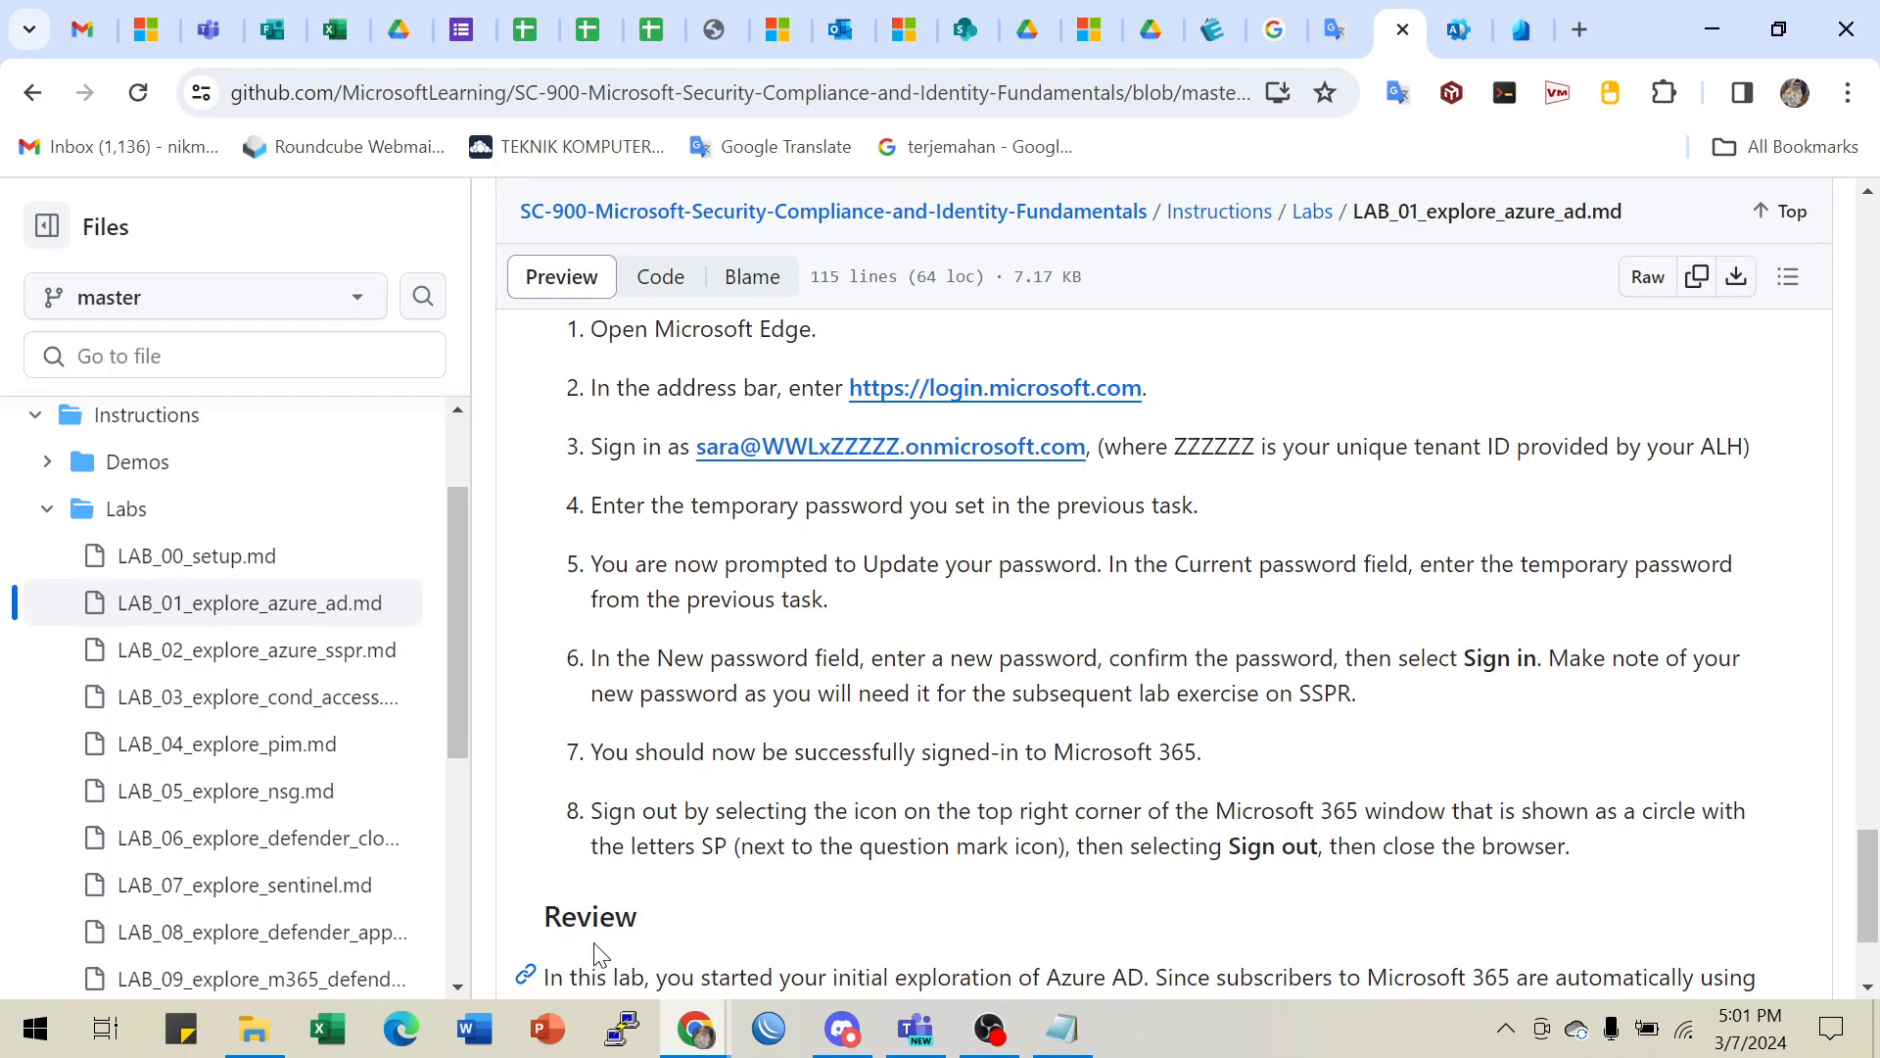
scroll(931, 630, down, 2)
scroll(1128, 604, down, 1)
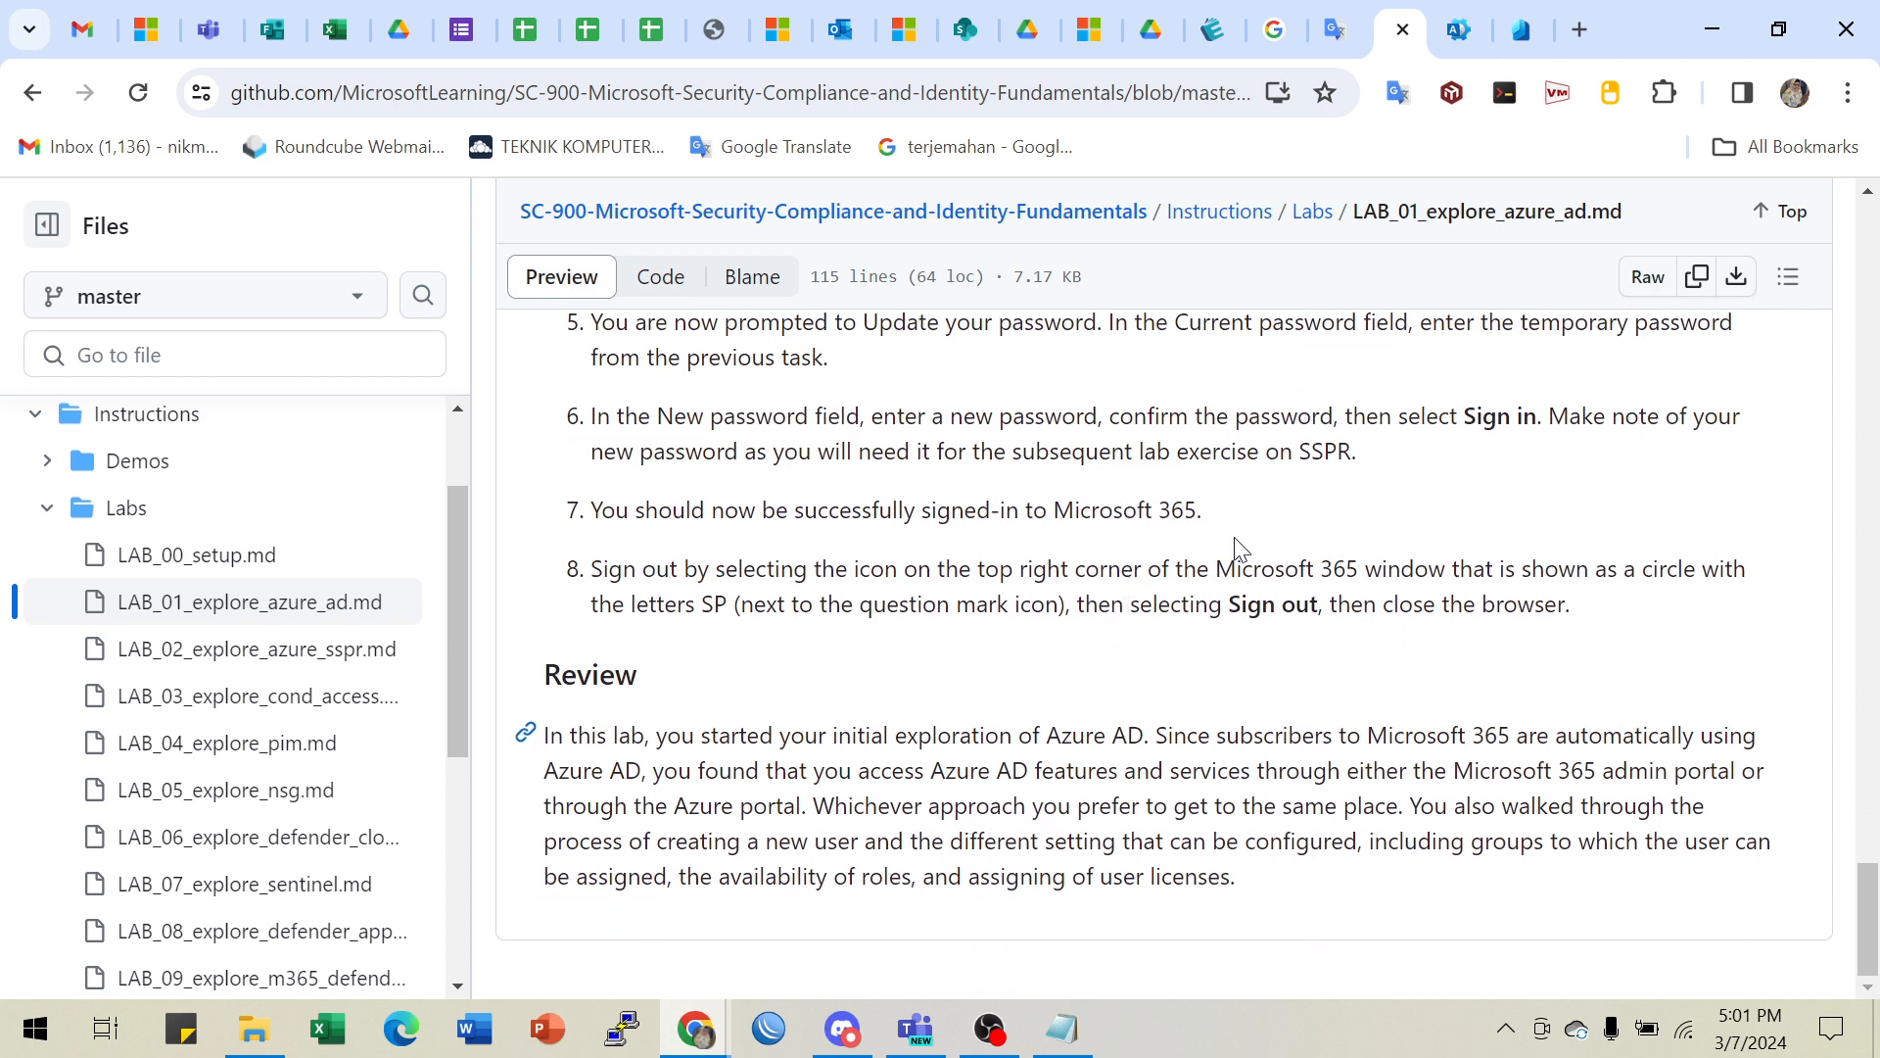
scroll(1297, 527, up, 1)
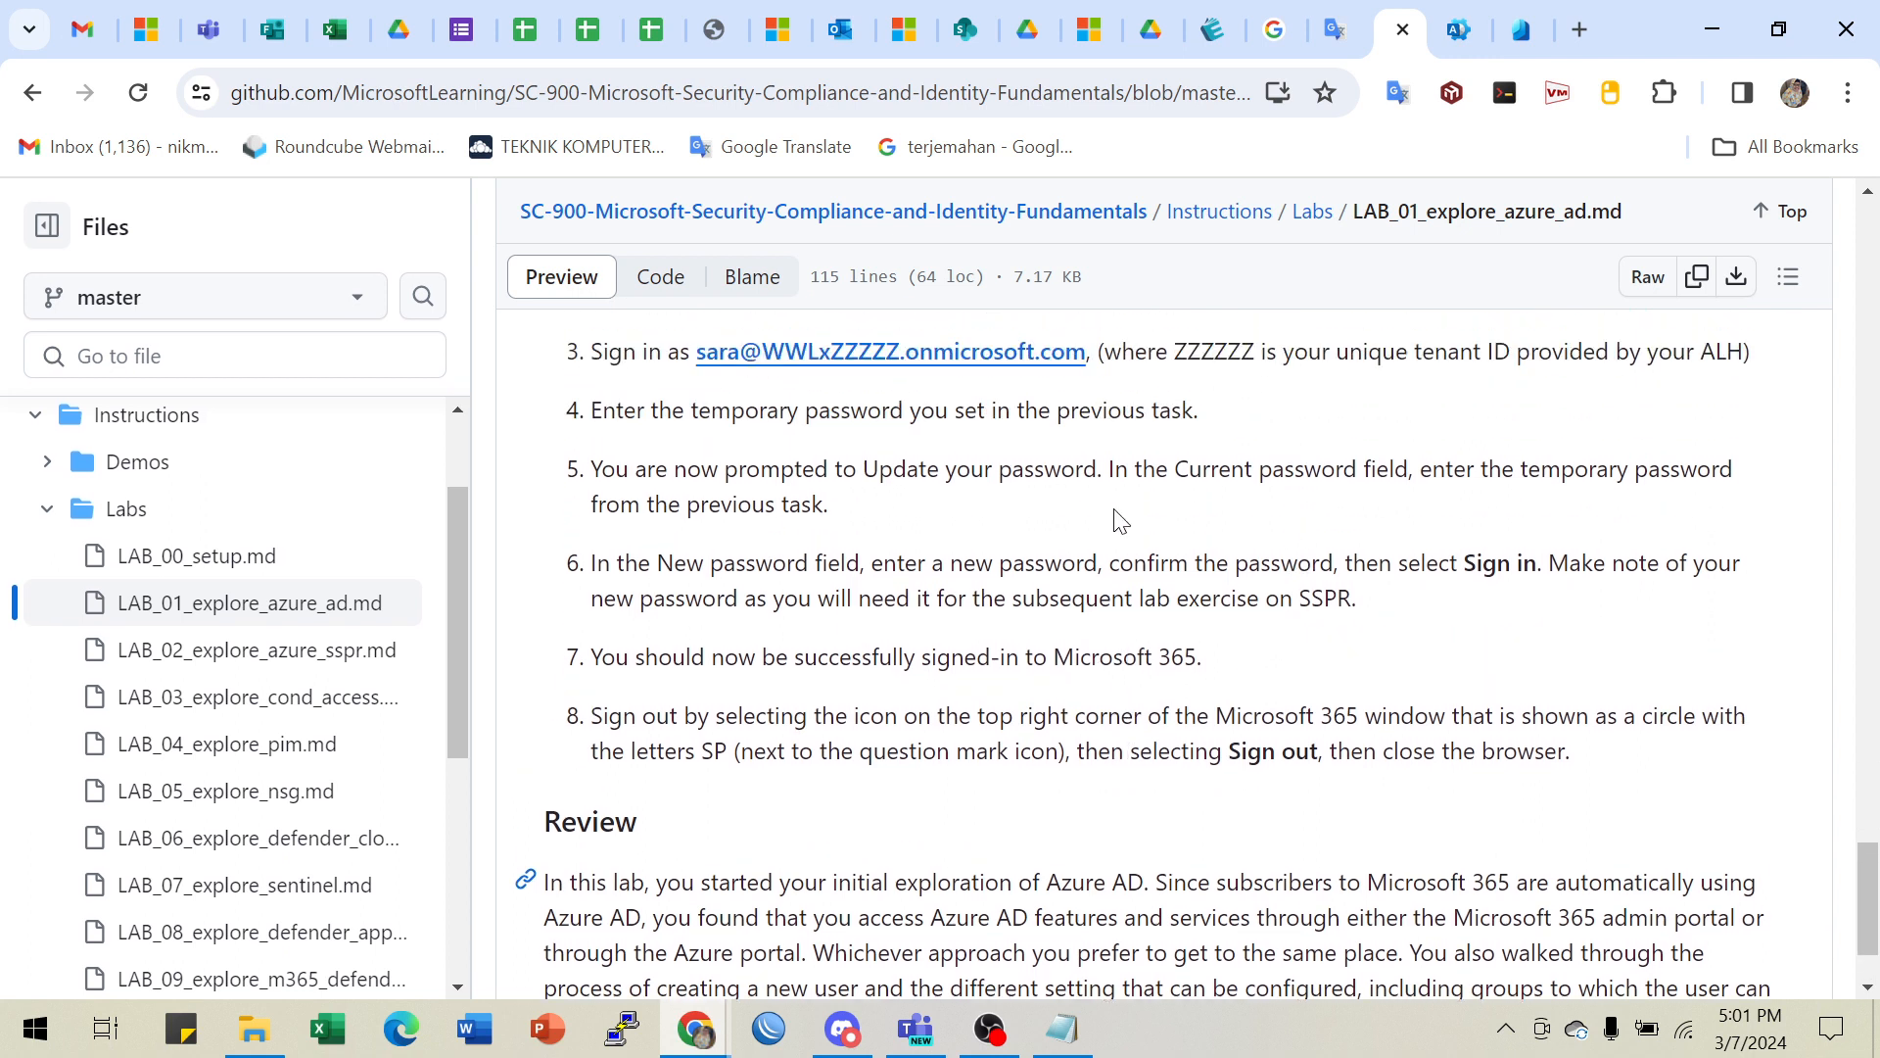
- Highlight the temporary-password, update-password and confirm instructions in steps 4–6, ending on SSPR
drag(699, 409, 1219, 437)
drag(760, 468, 1670, 465)
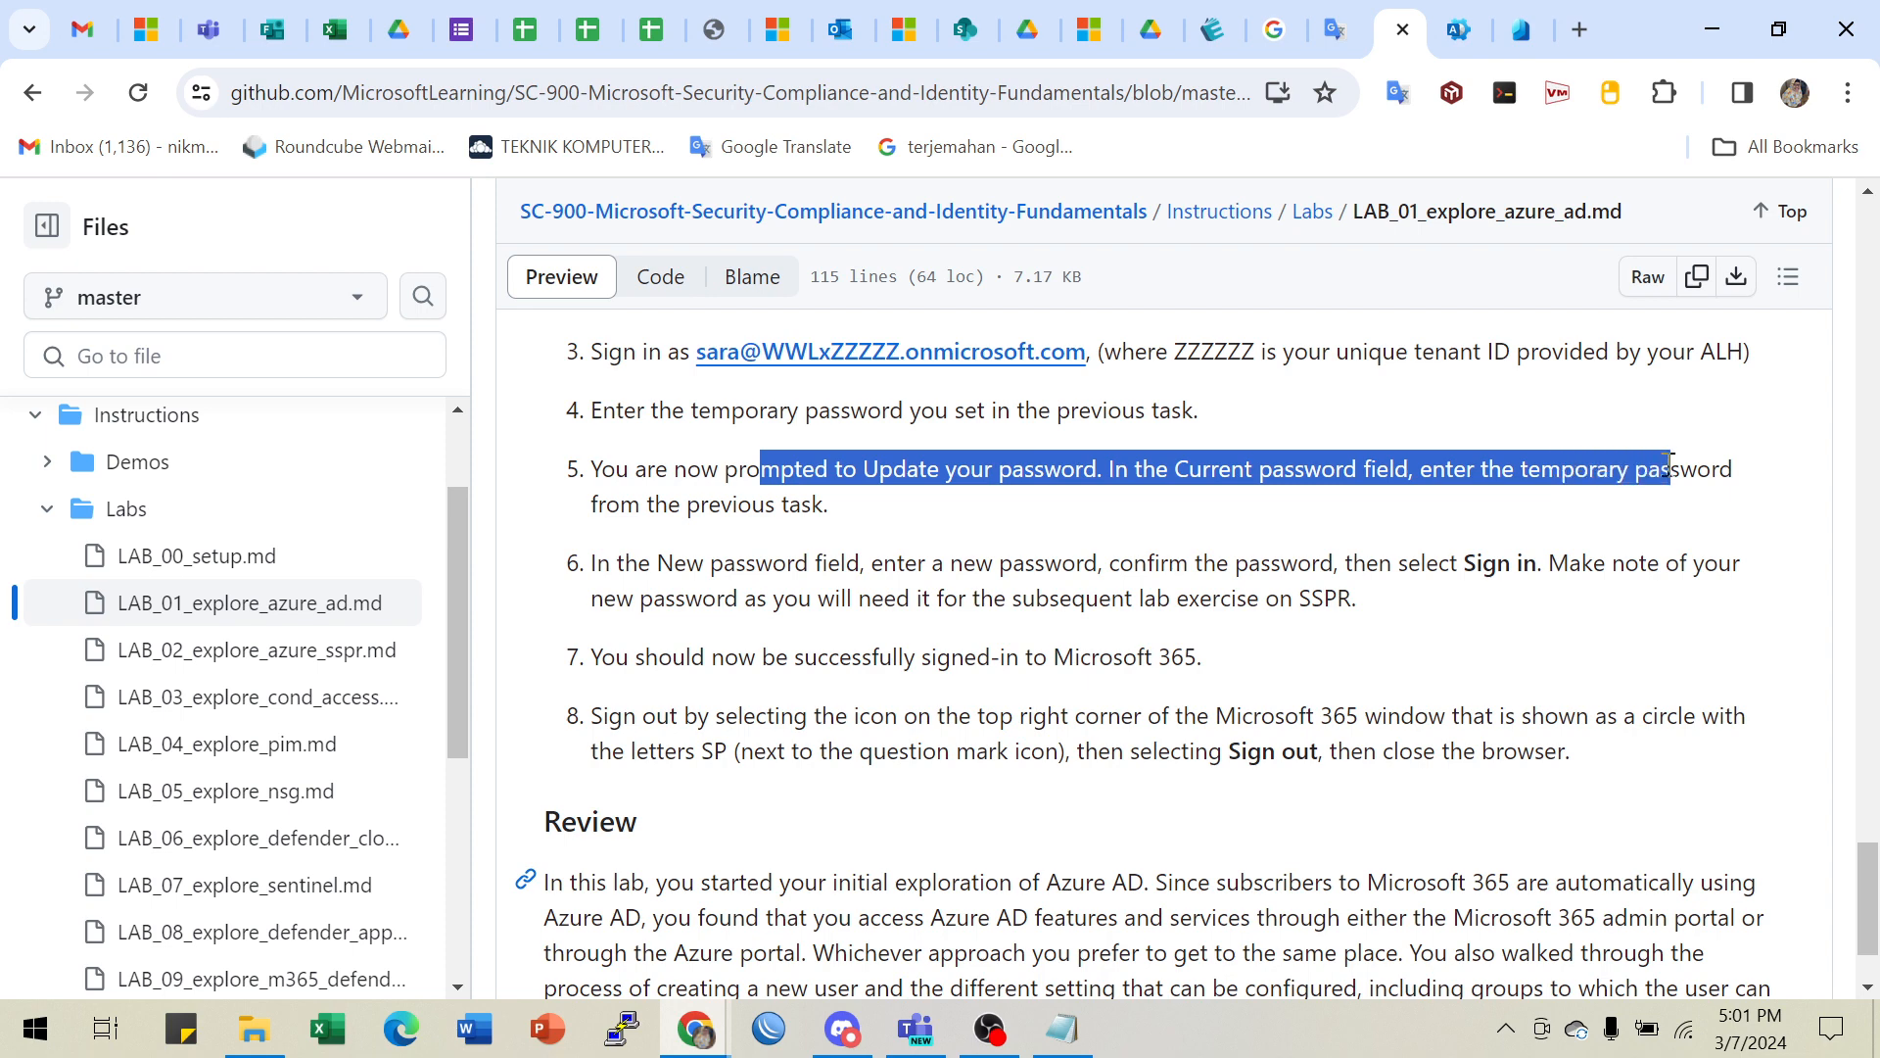
drag(893, 576, 1136, 570)
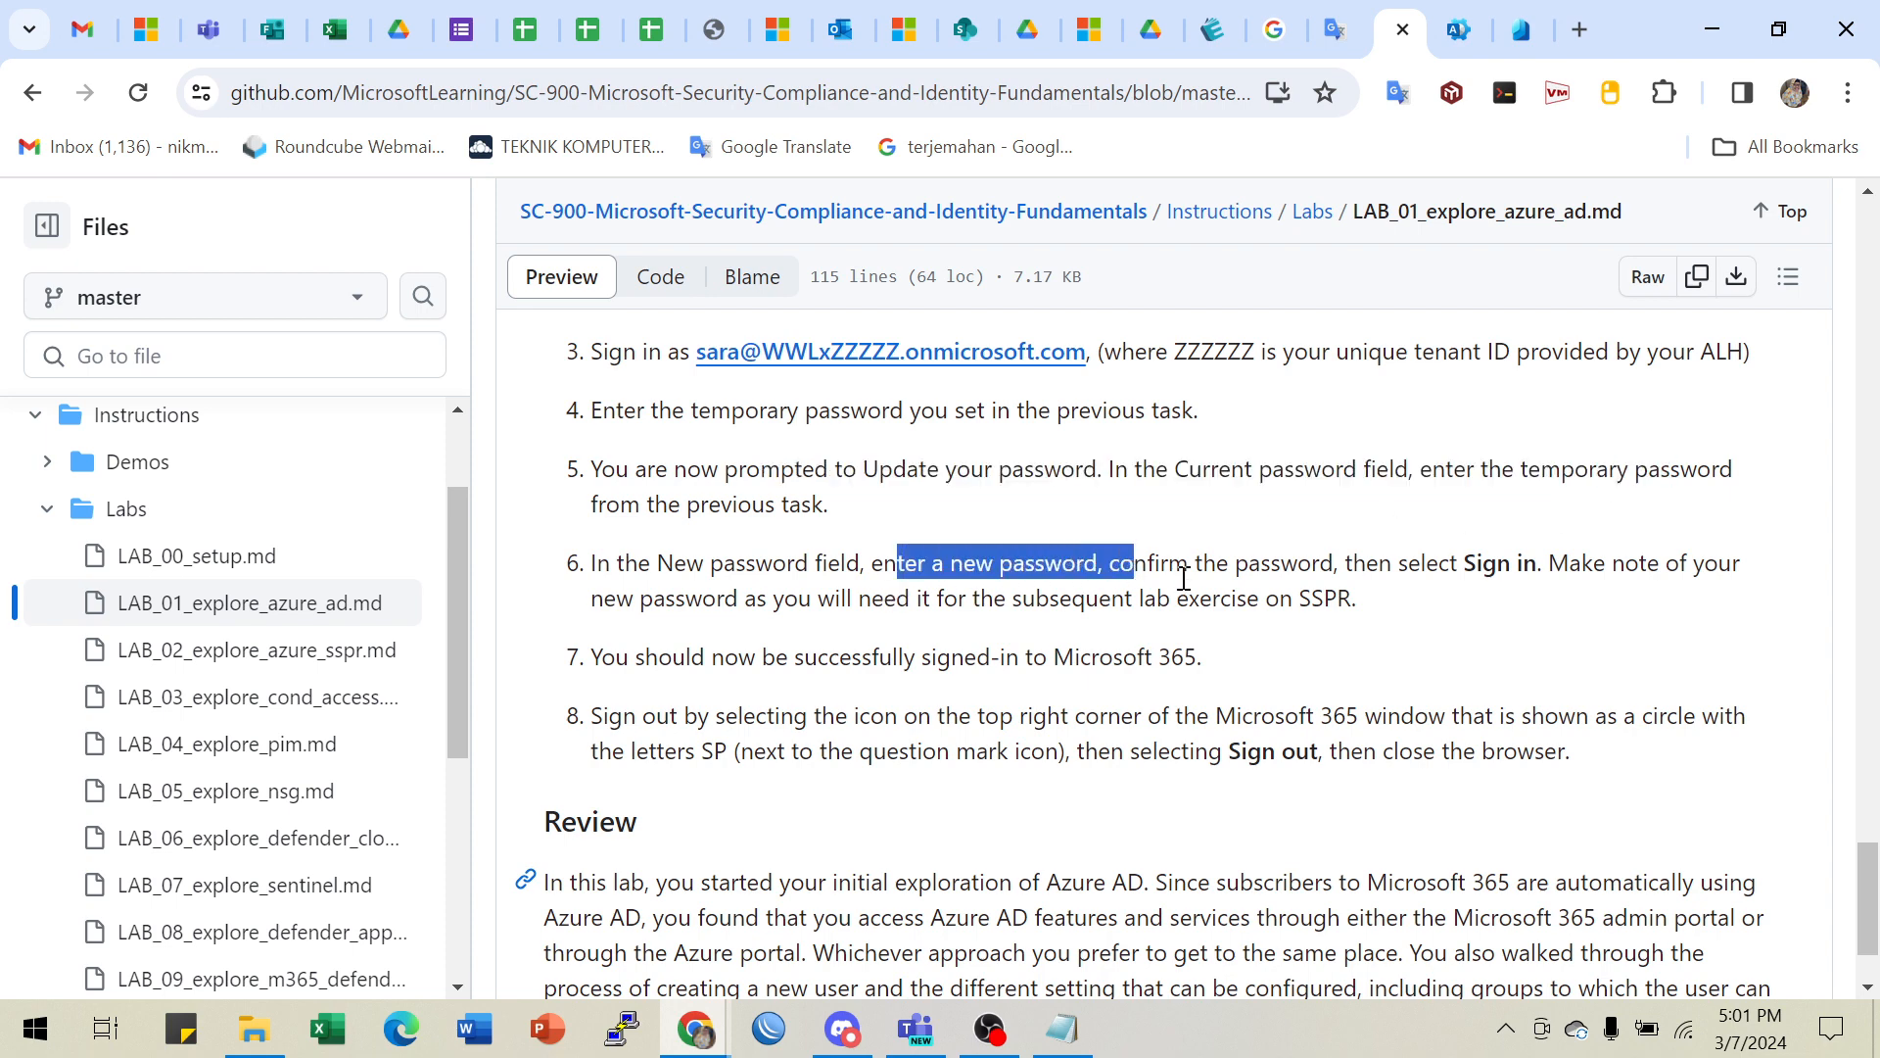
drag(1337, 568, 1538, 570)
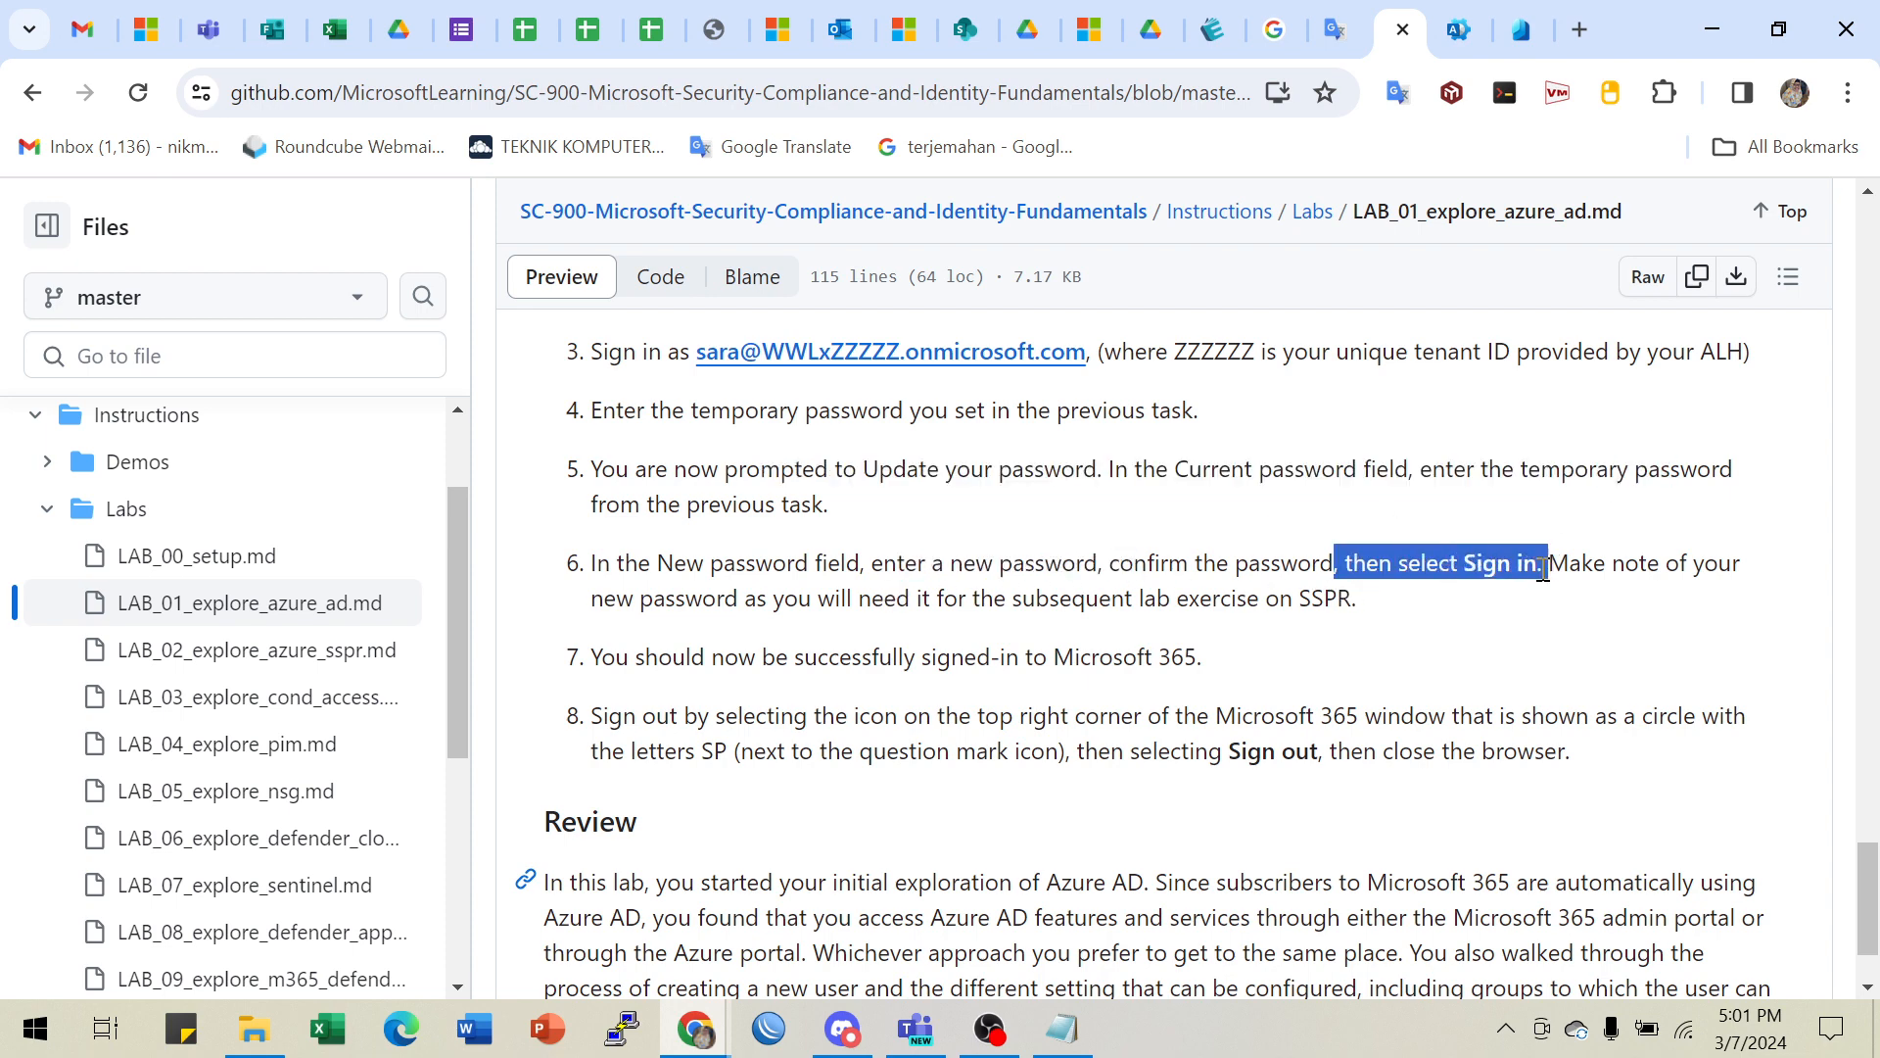
click(1116, 609)
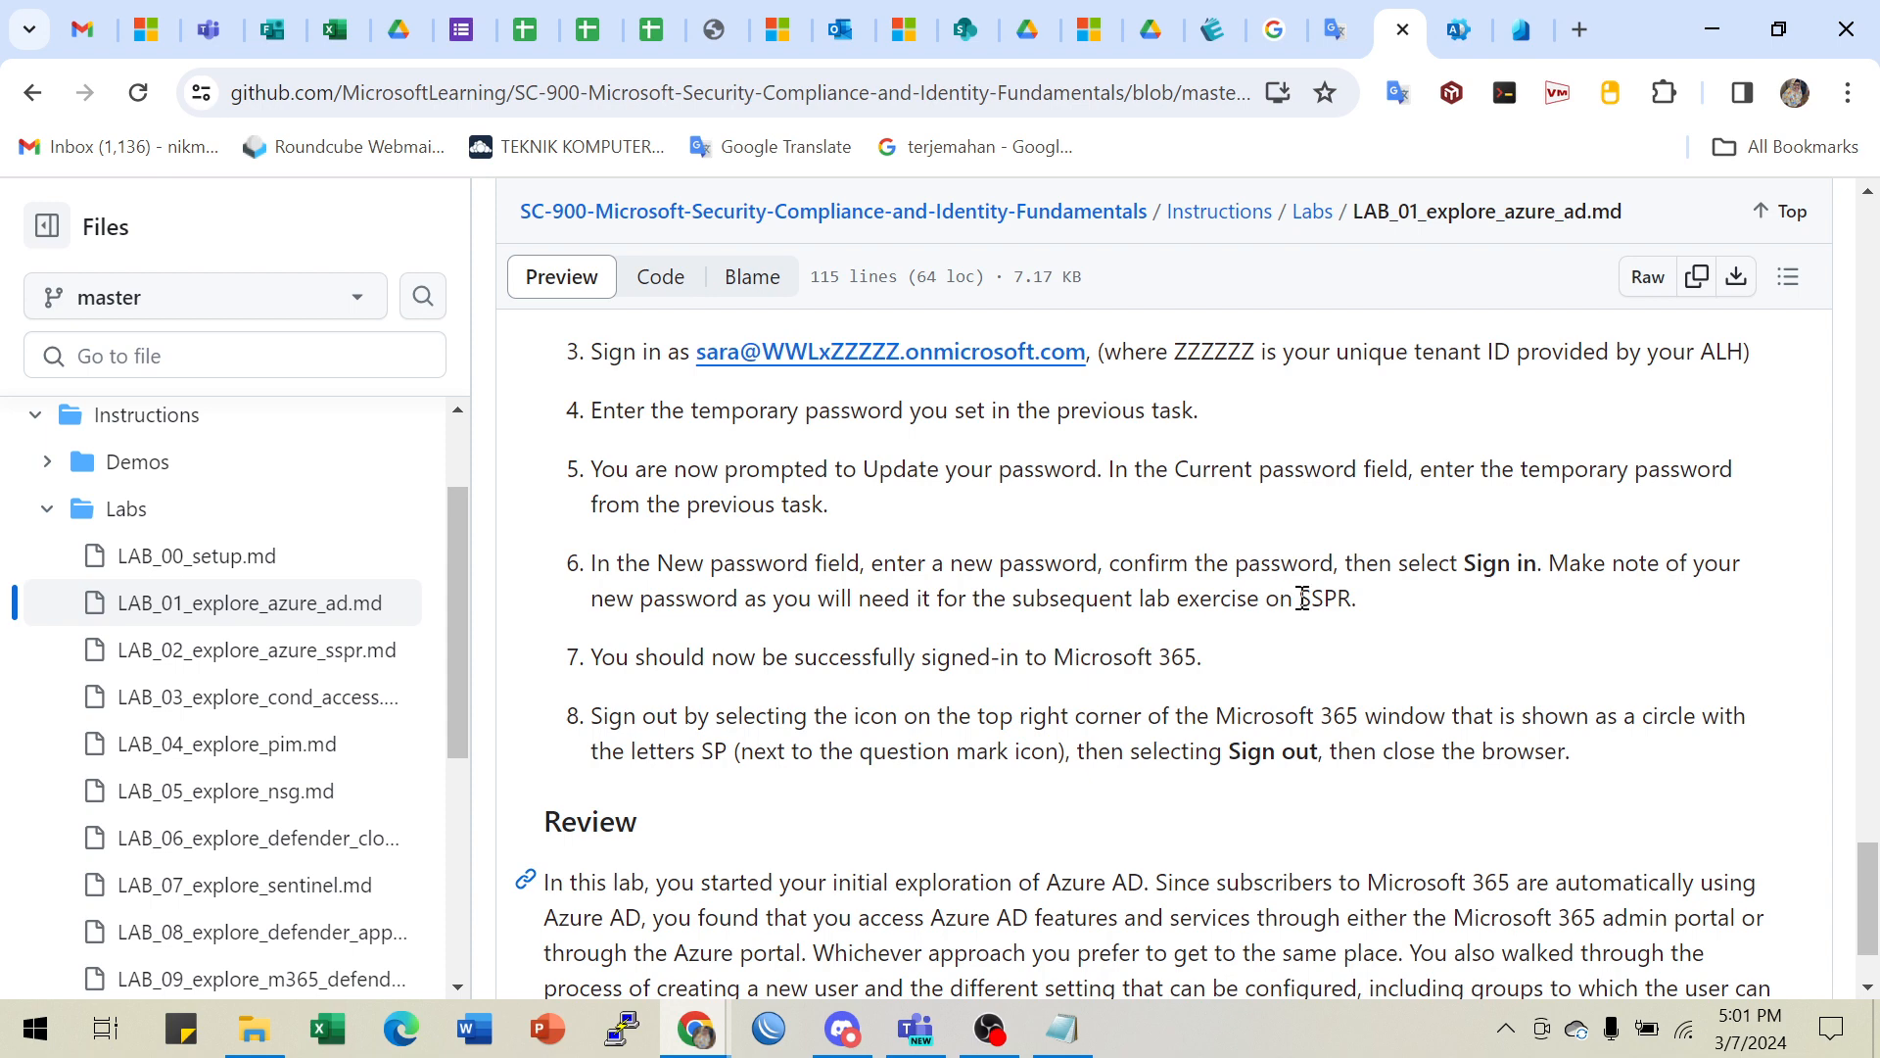
drag(1299, 598, 1359, 601)
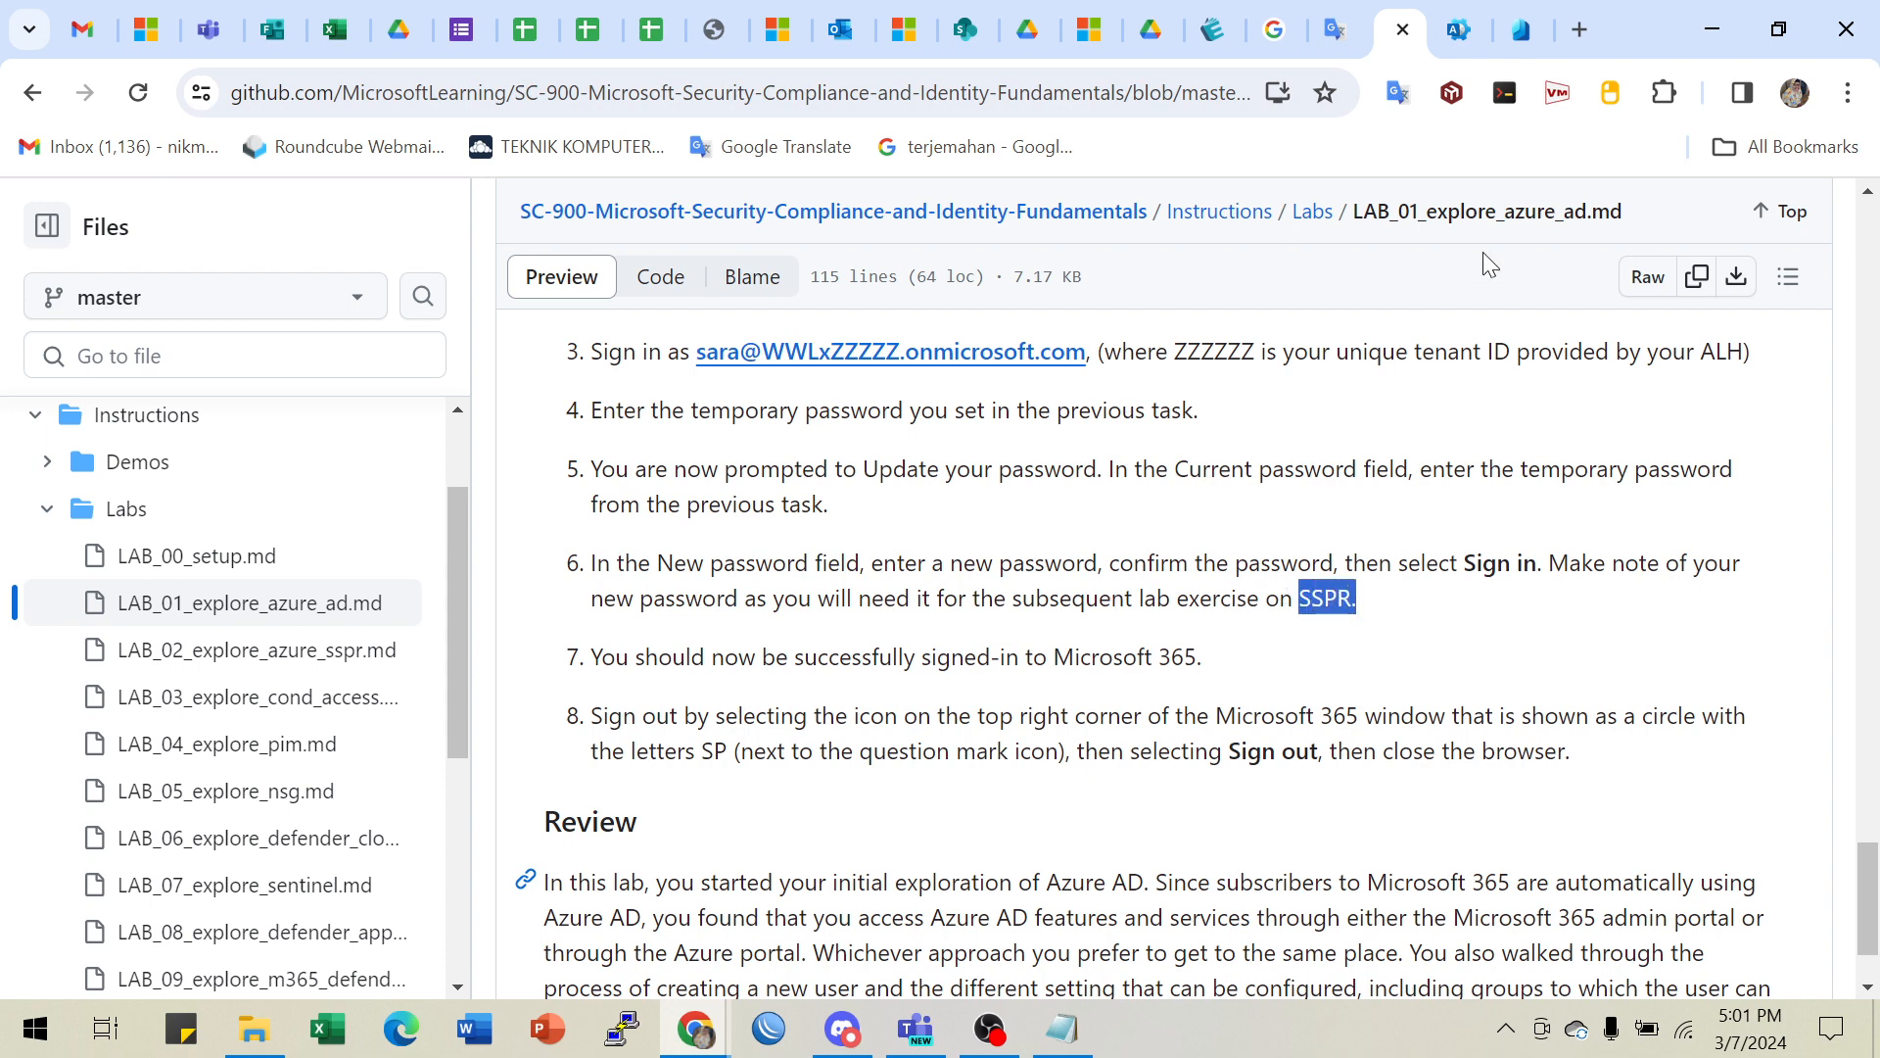
- Google 'sspr microsoft' in a new tab, then return to the Entra user Licenses tab
click(1579, 30)
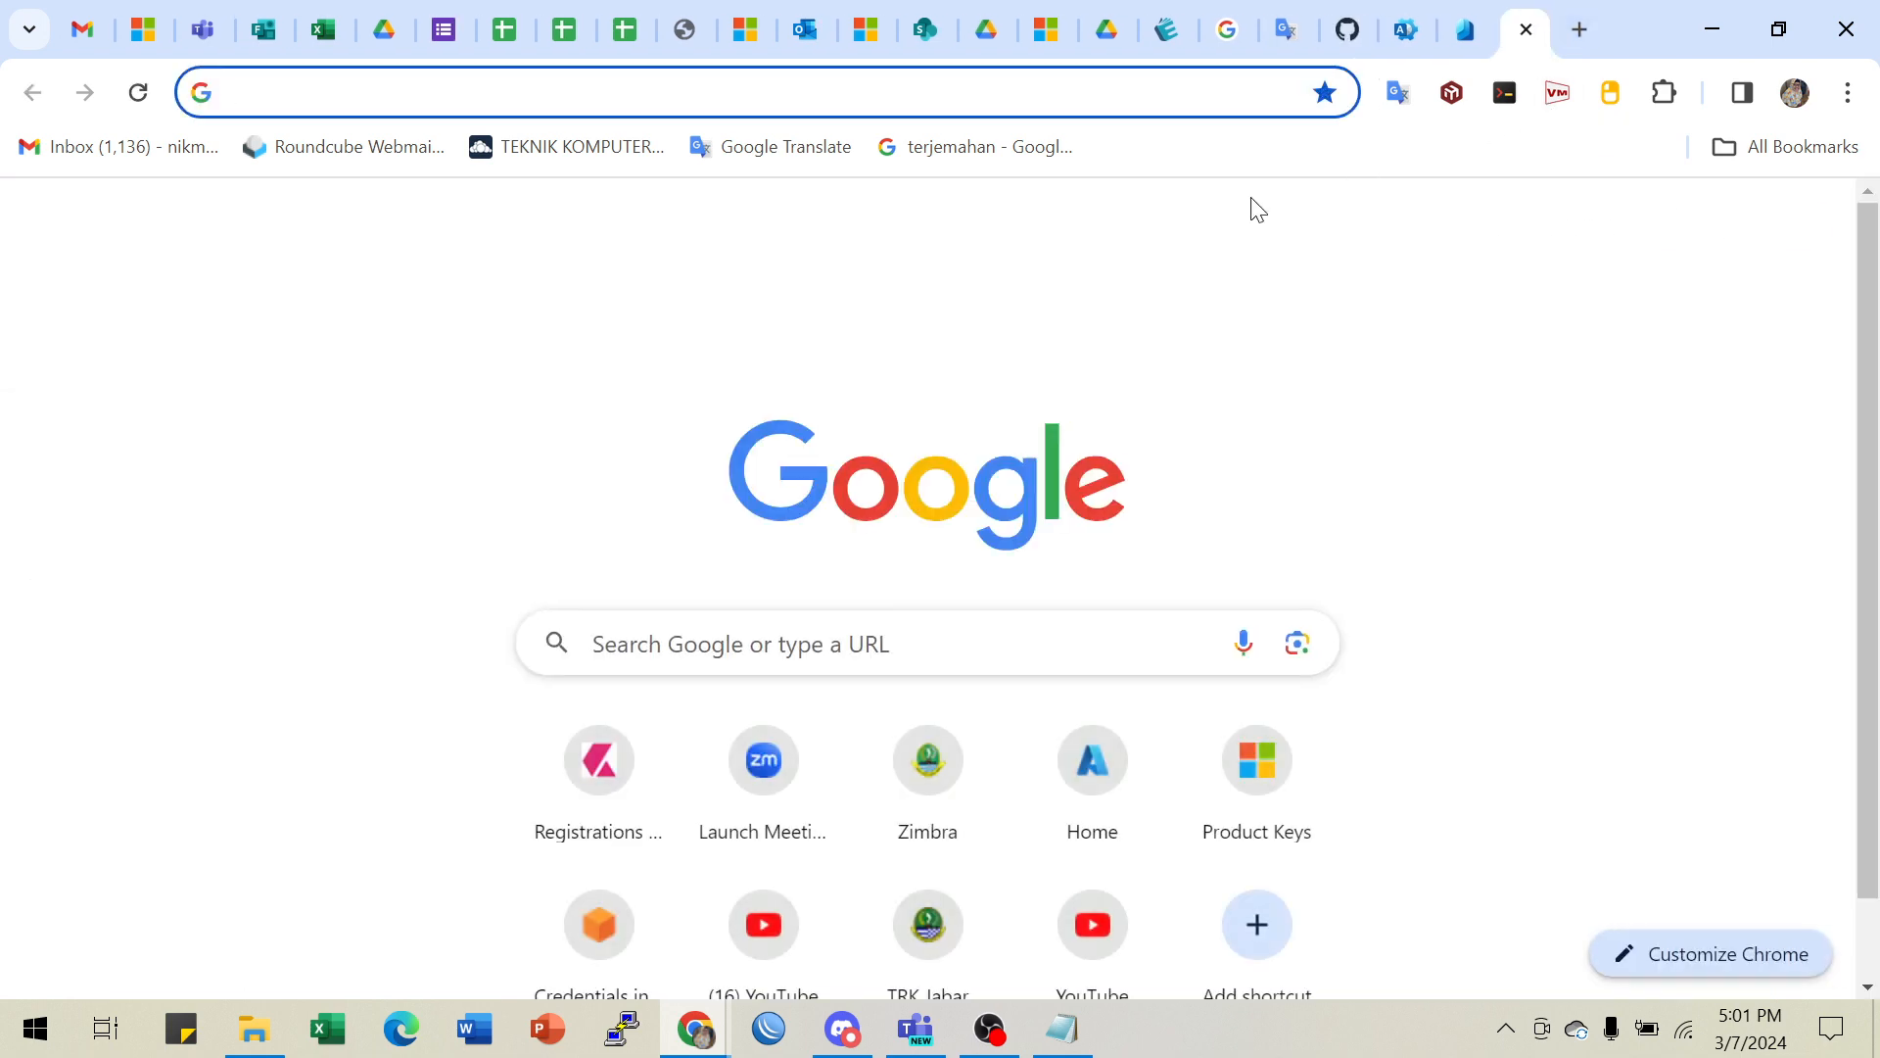
text(sspr)
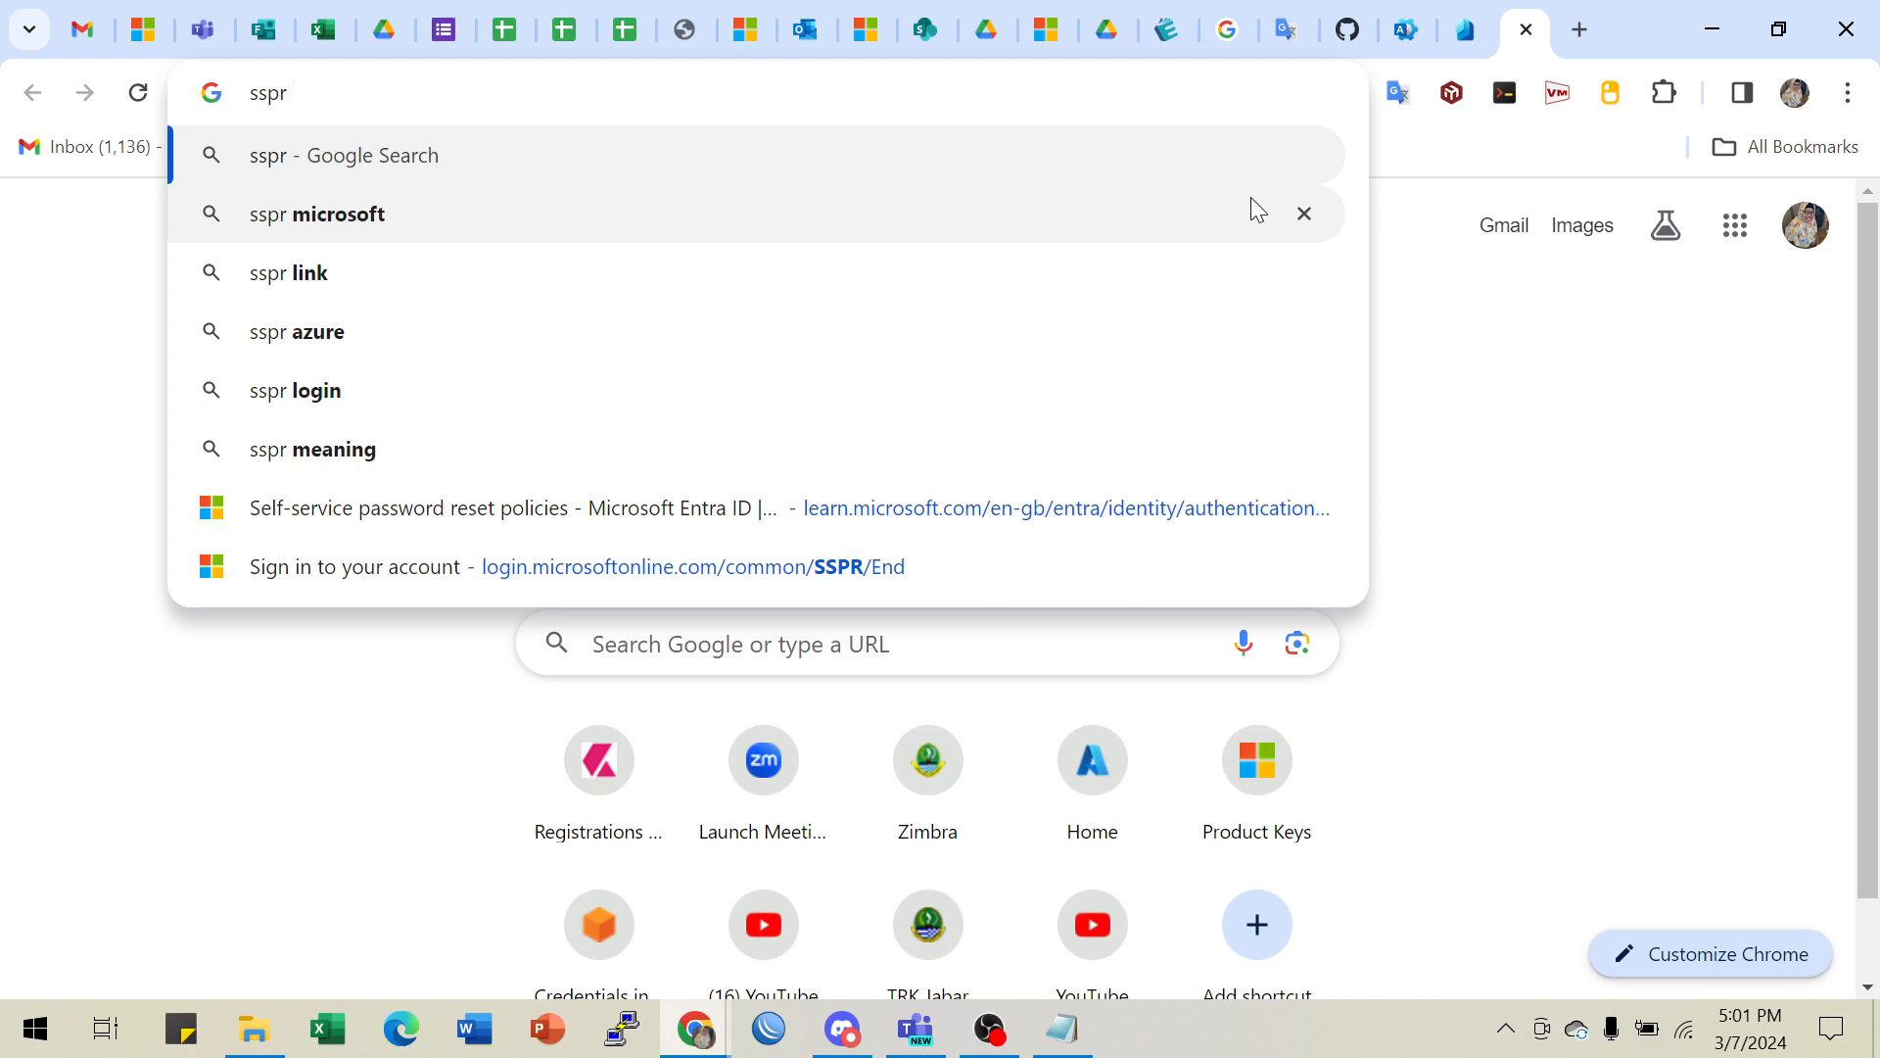
click(307, 228)
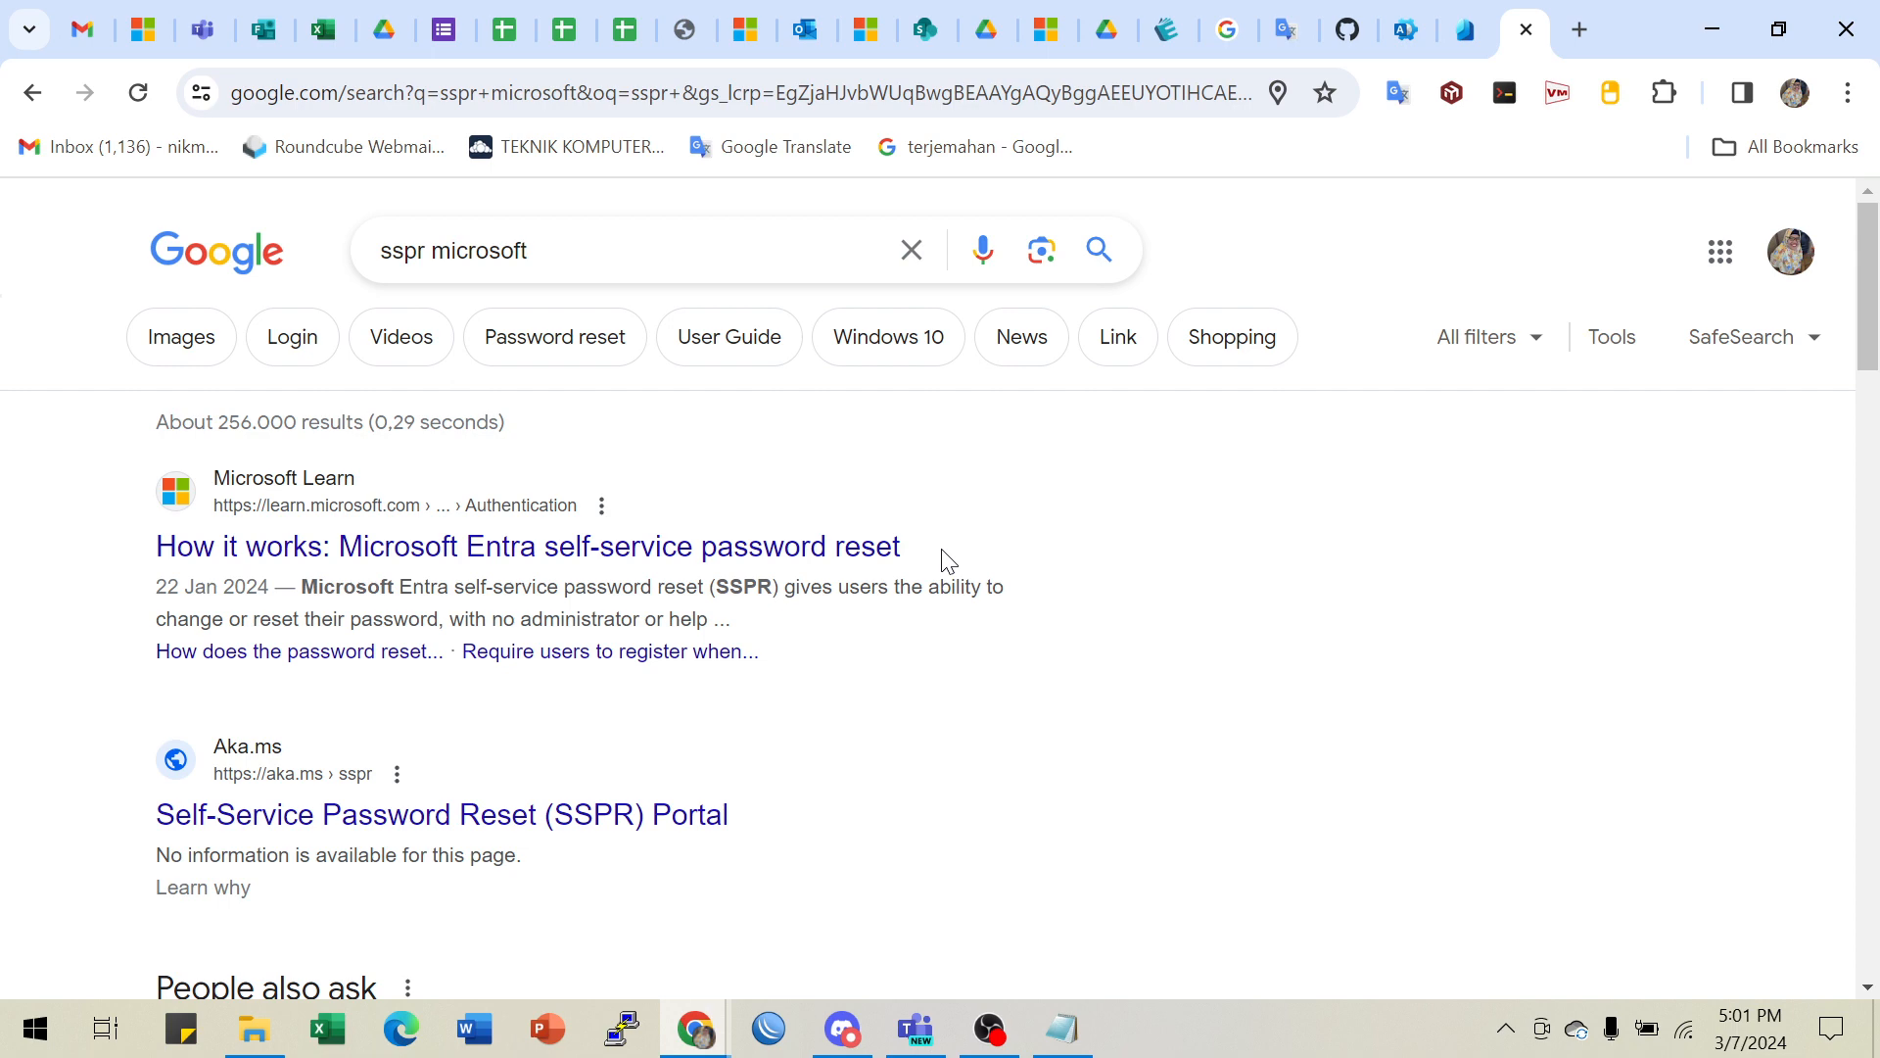
click(1459, 31)
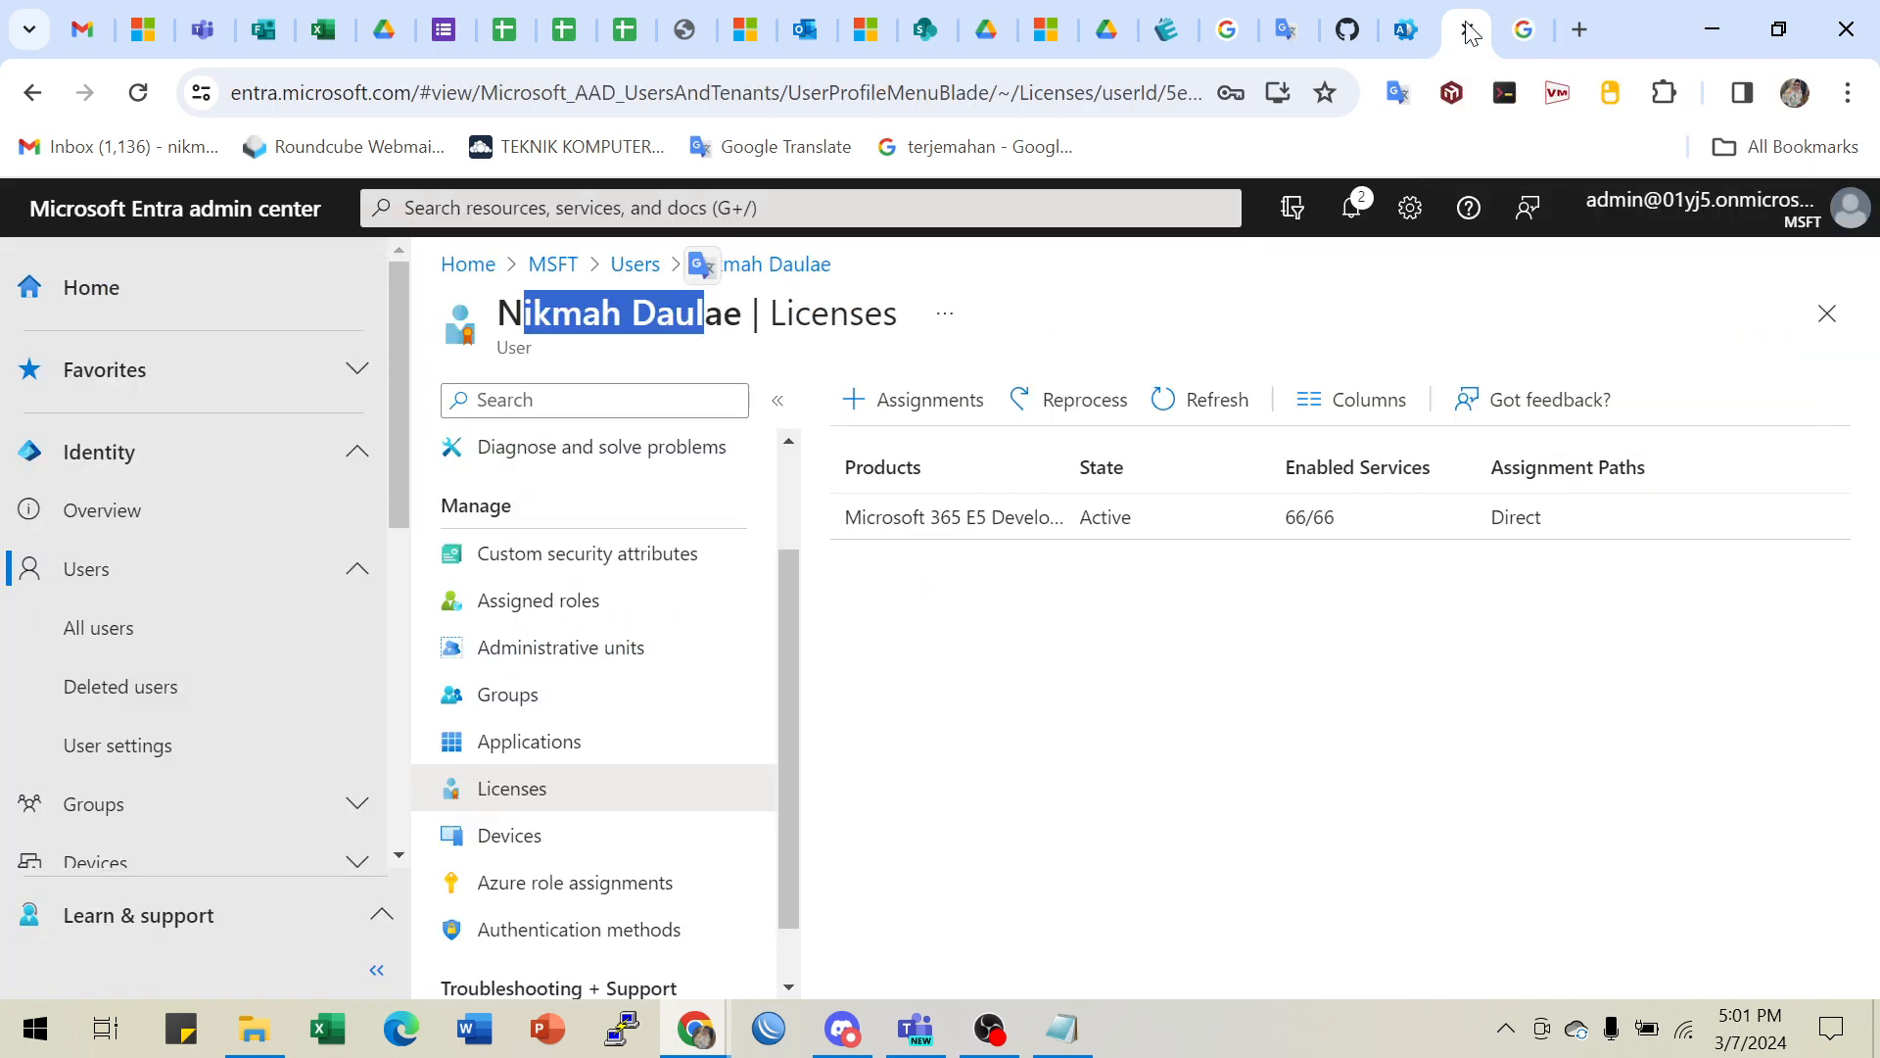
click(1345, 35)
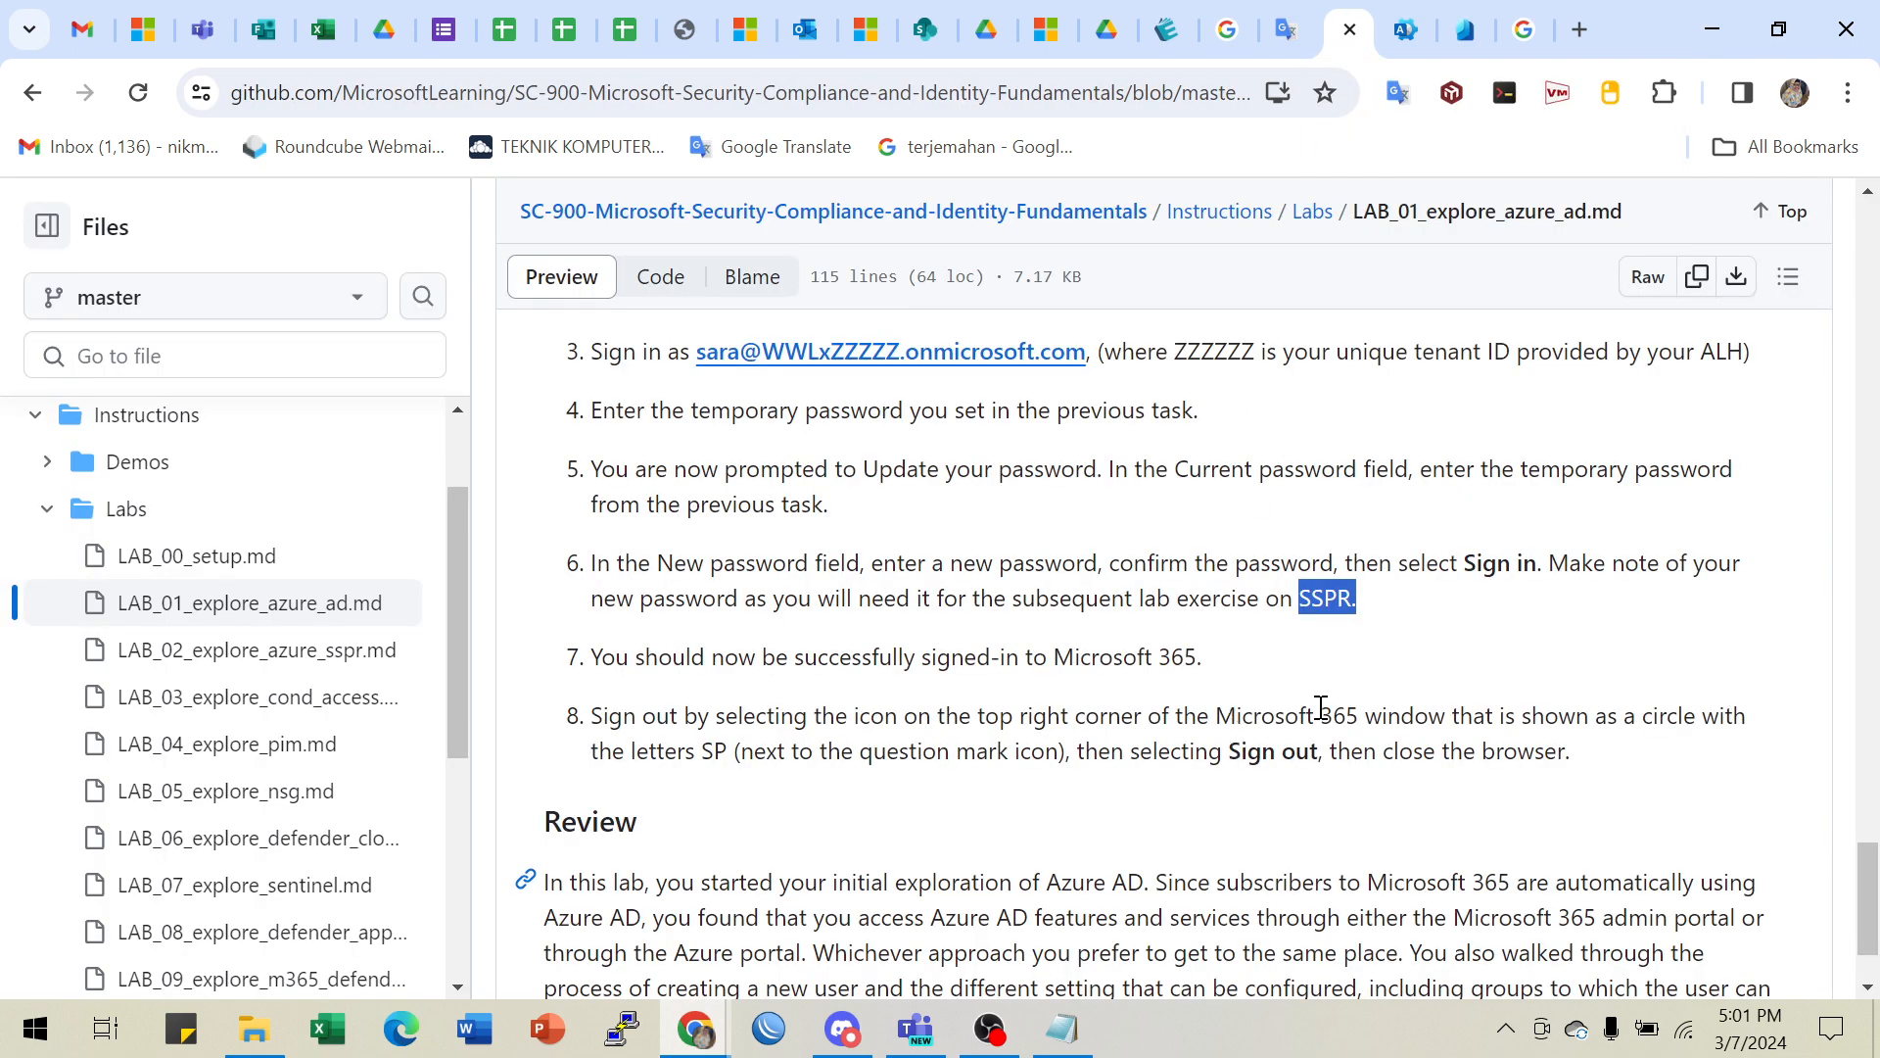
click(1311, 603)
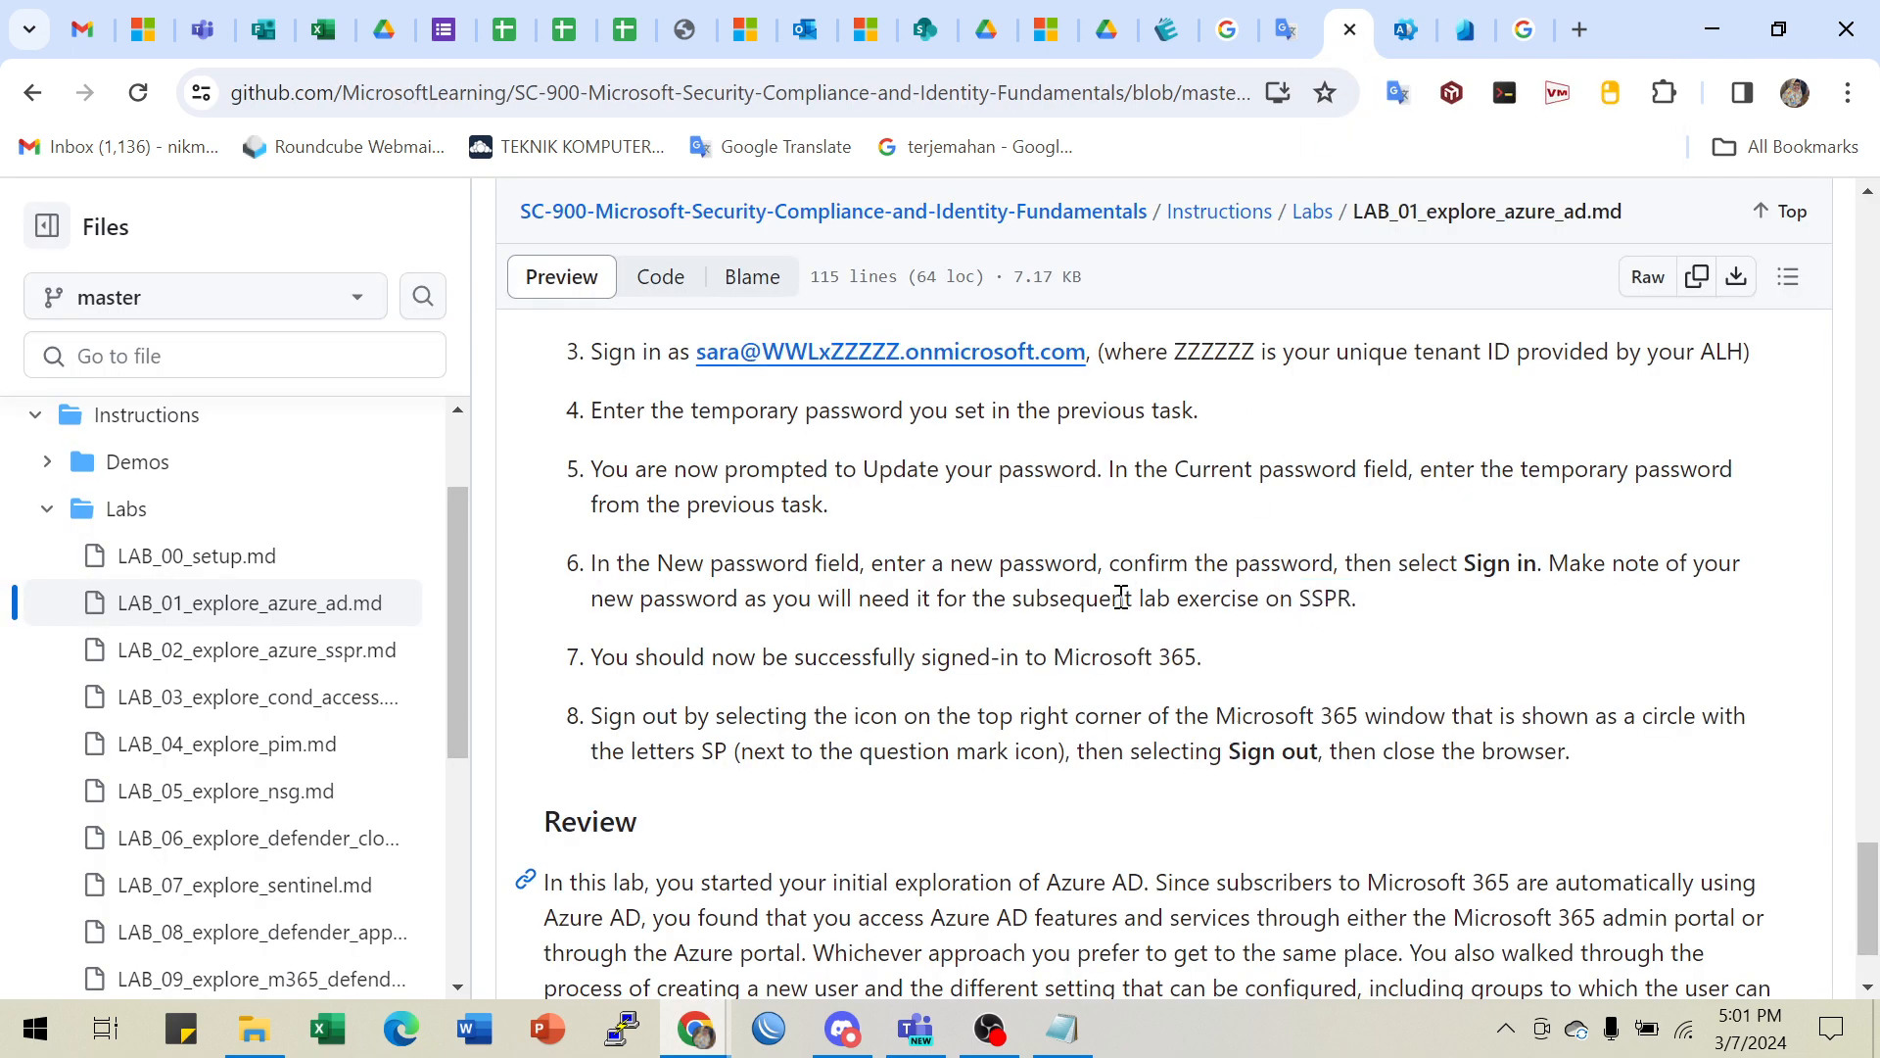
drag(1074, 601, 1260, 589)
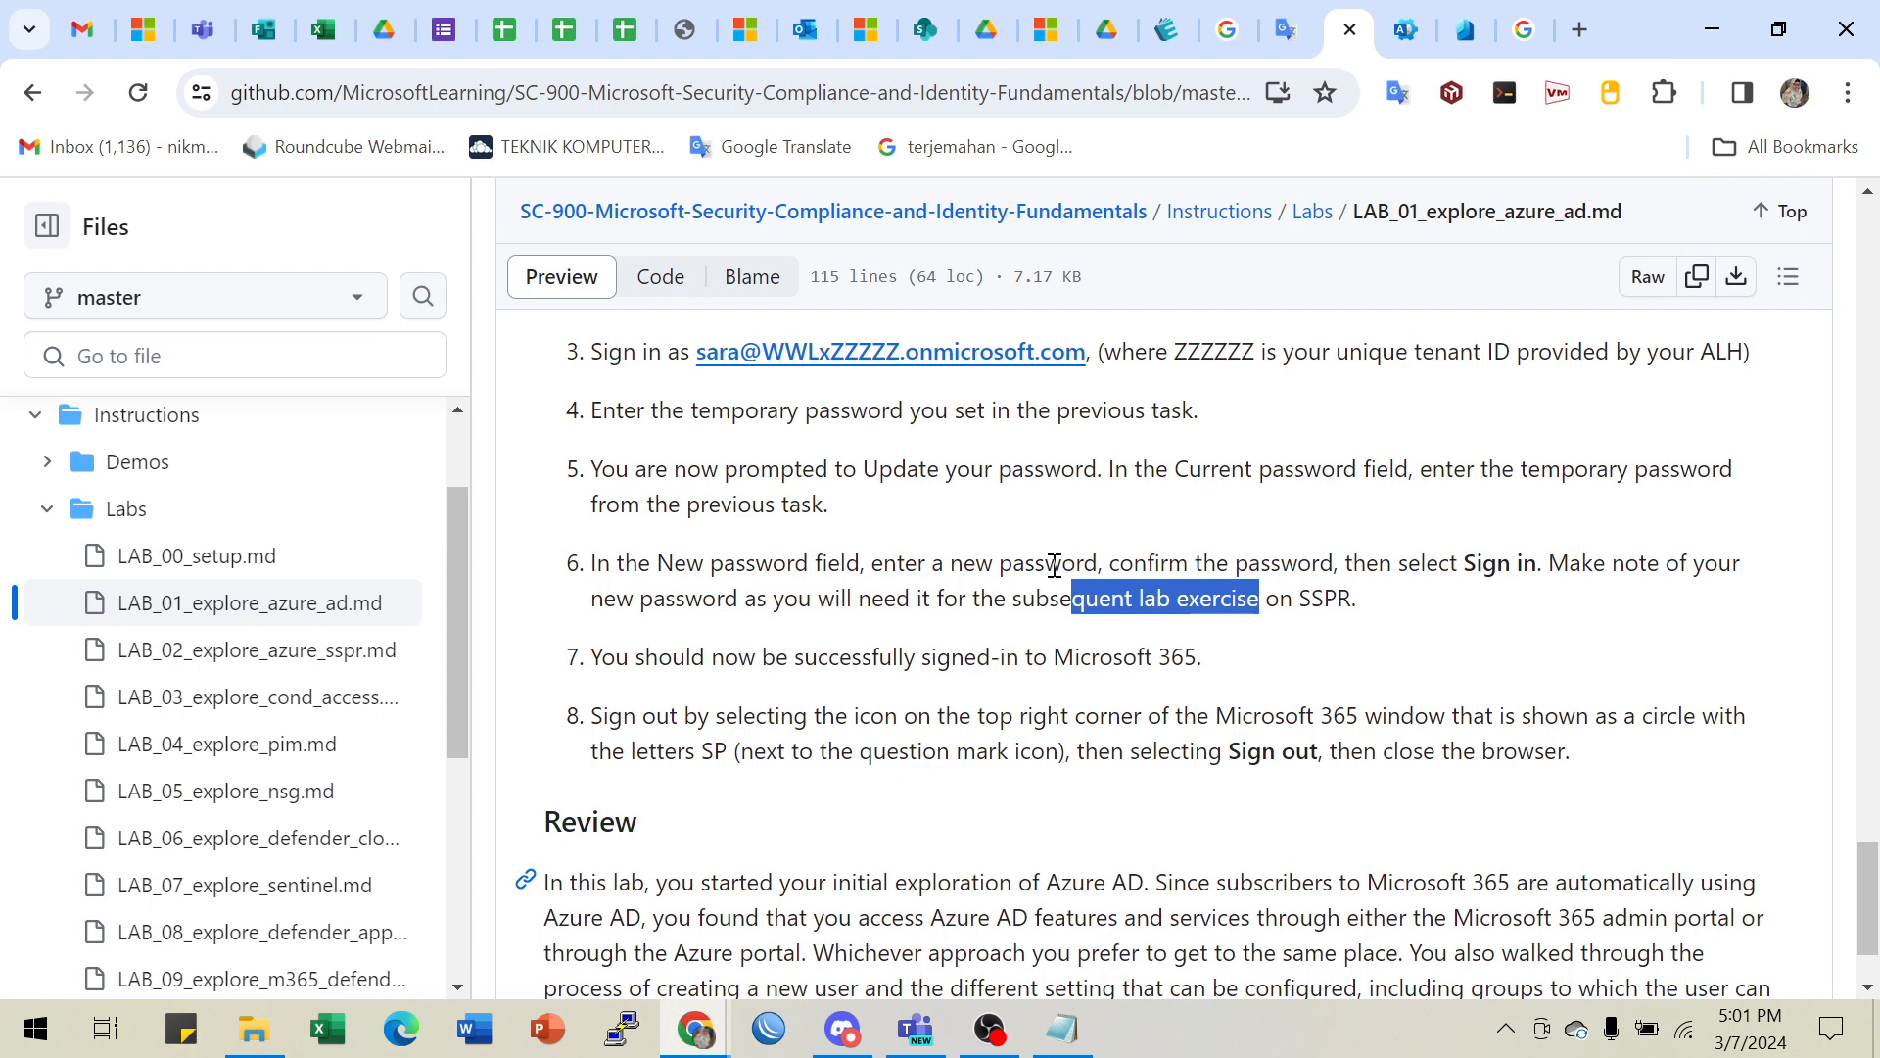
drag(1048, 565, 1395, 561)
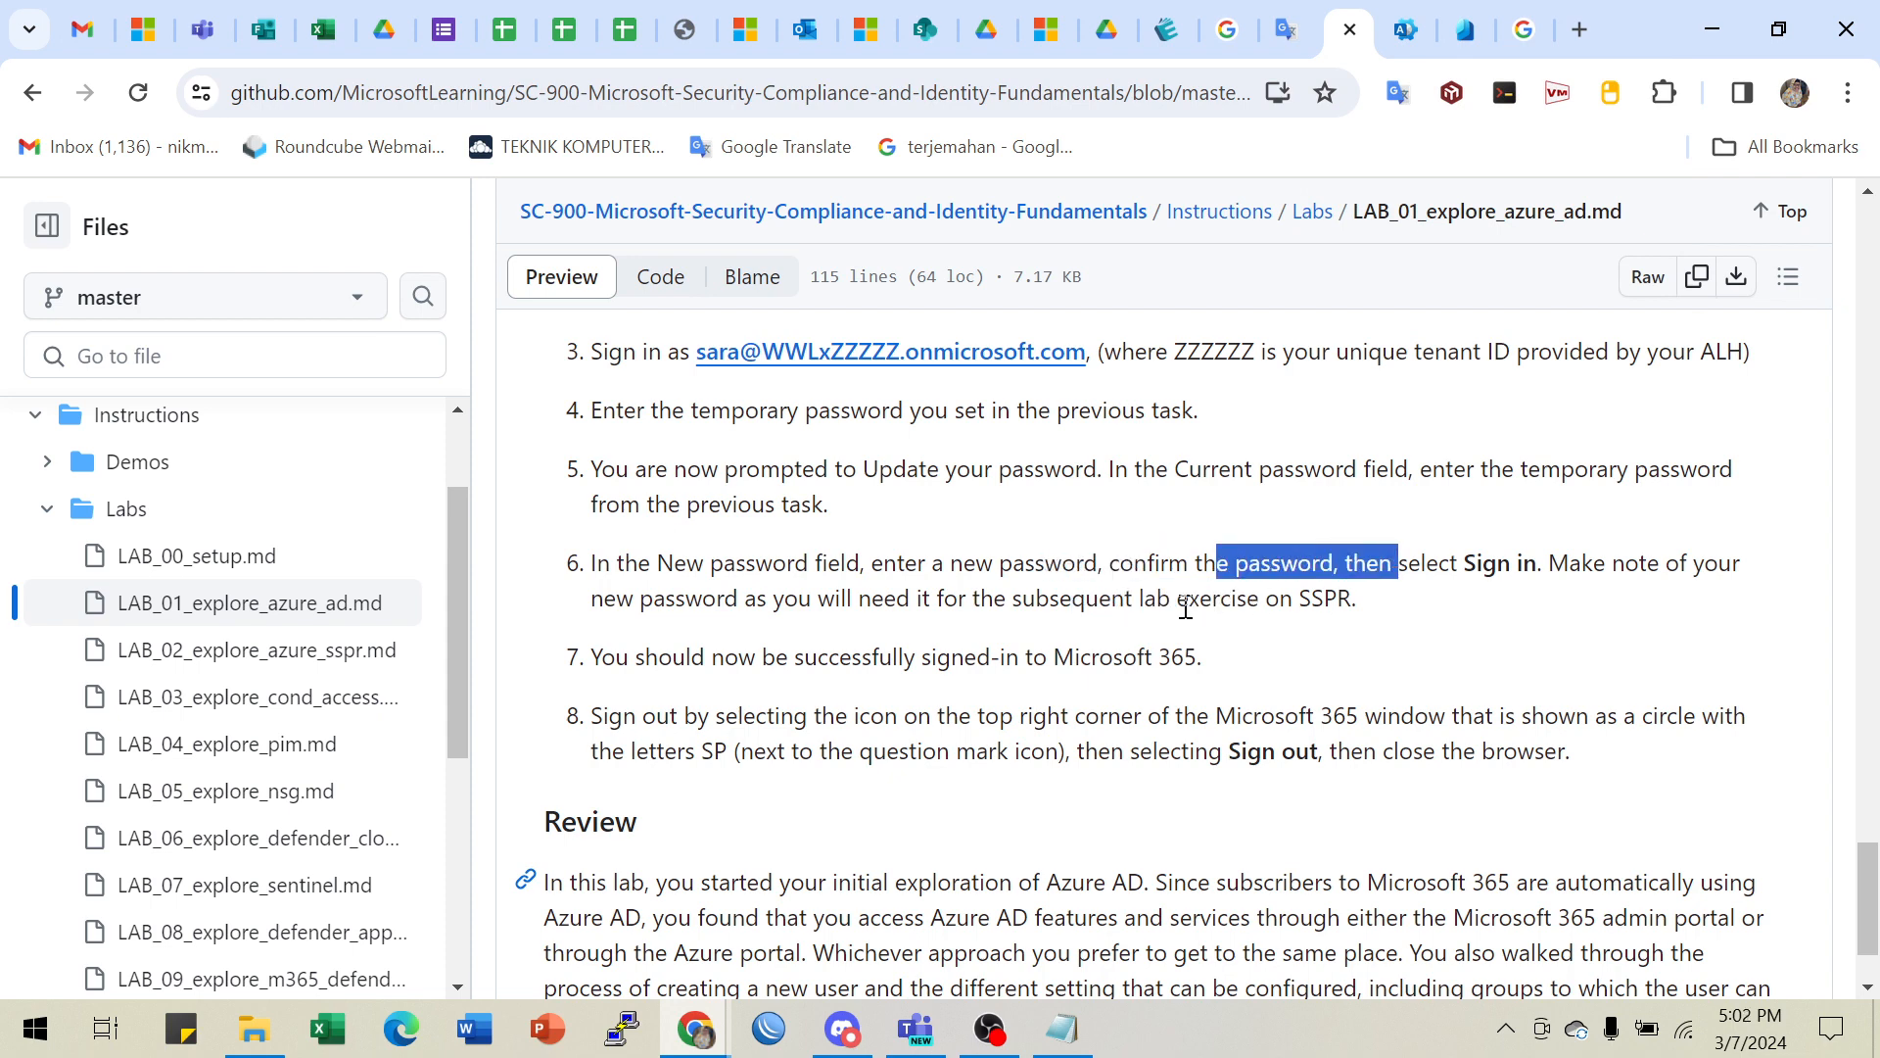
drag(1005, 598, 1313, 597)
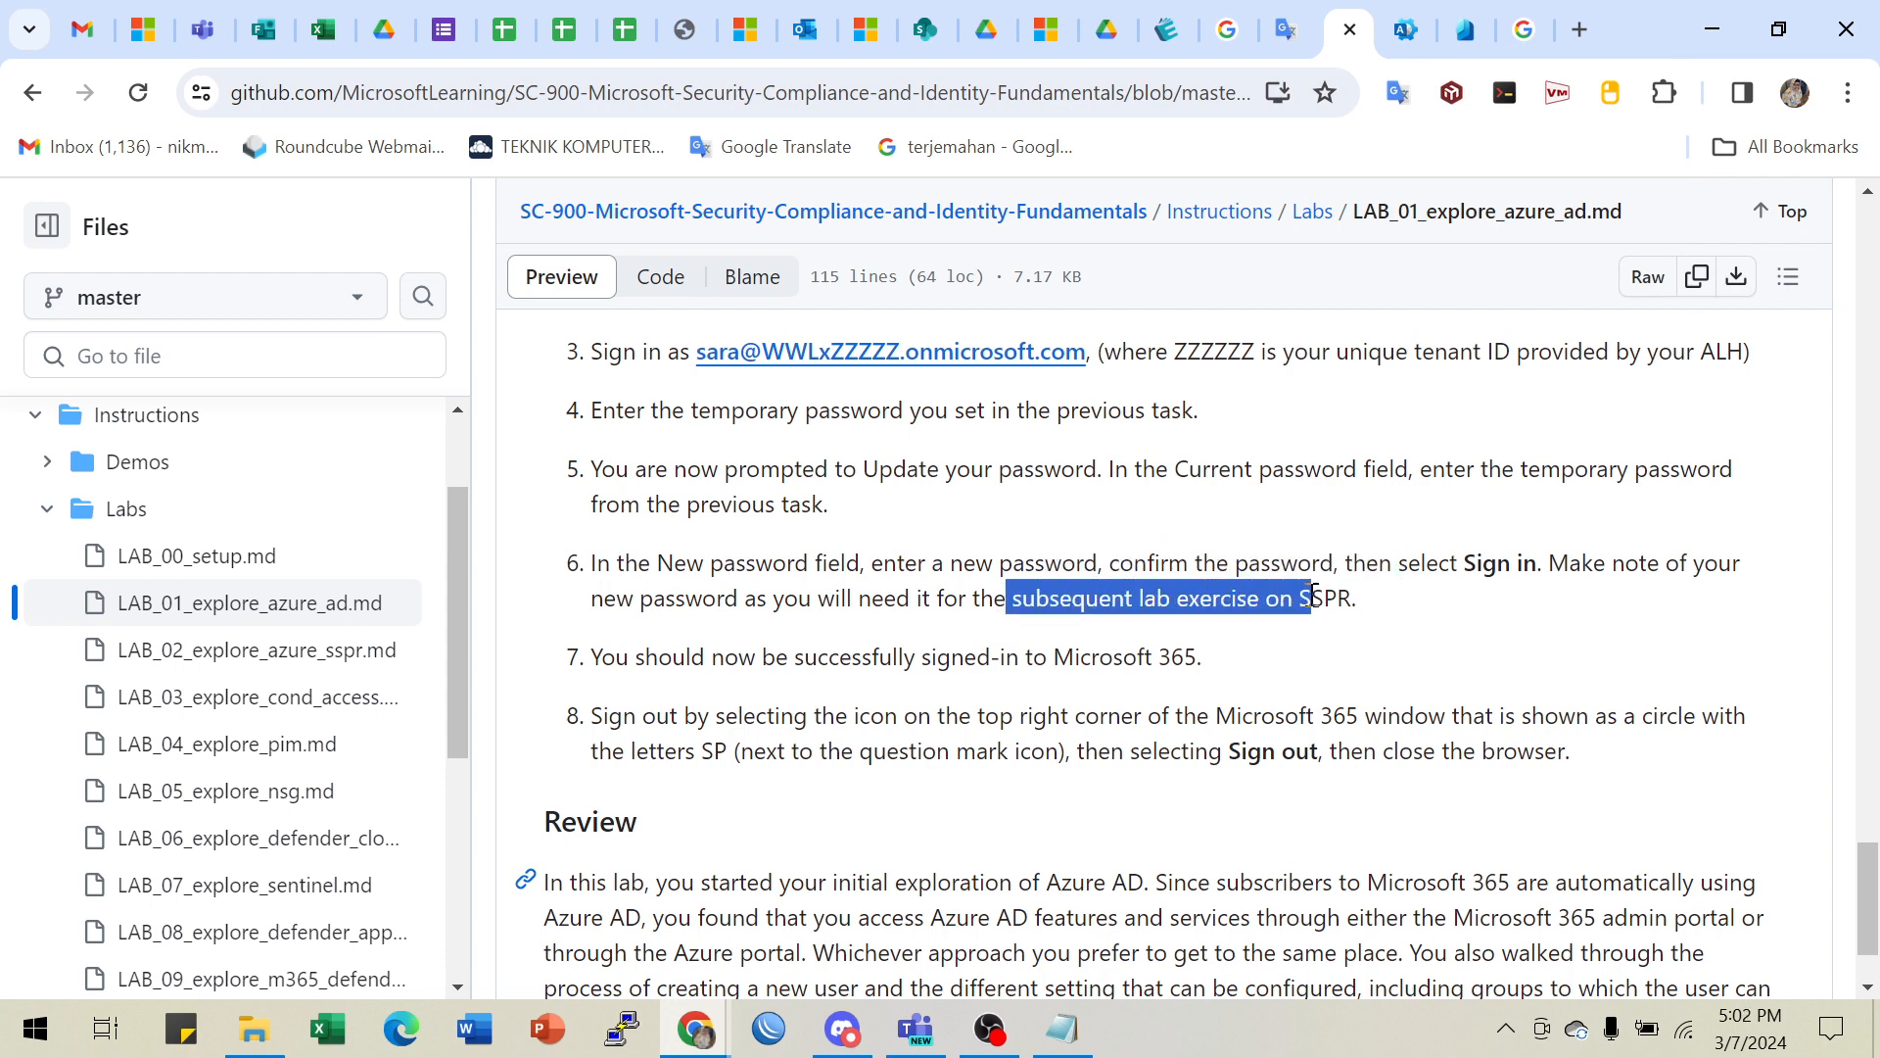
drag(739, 657, 1165, 666)
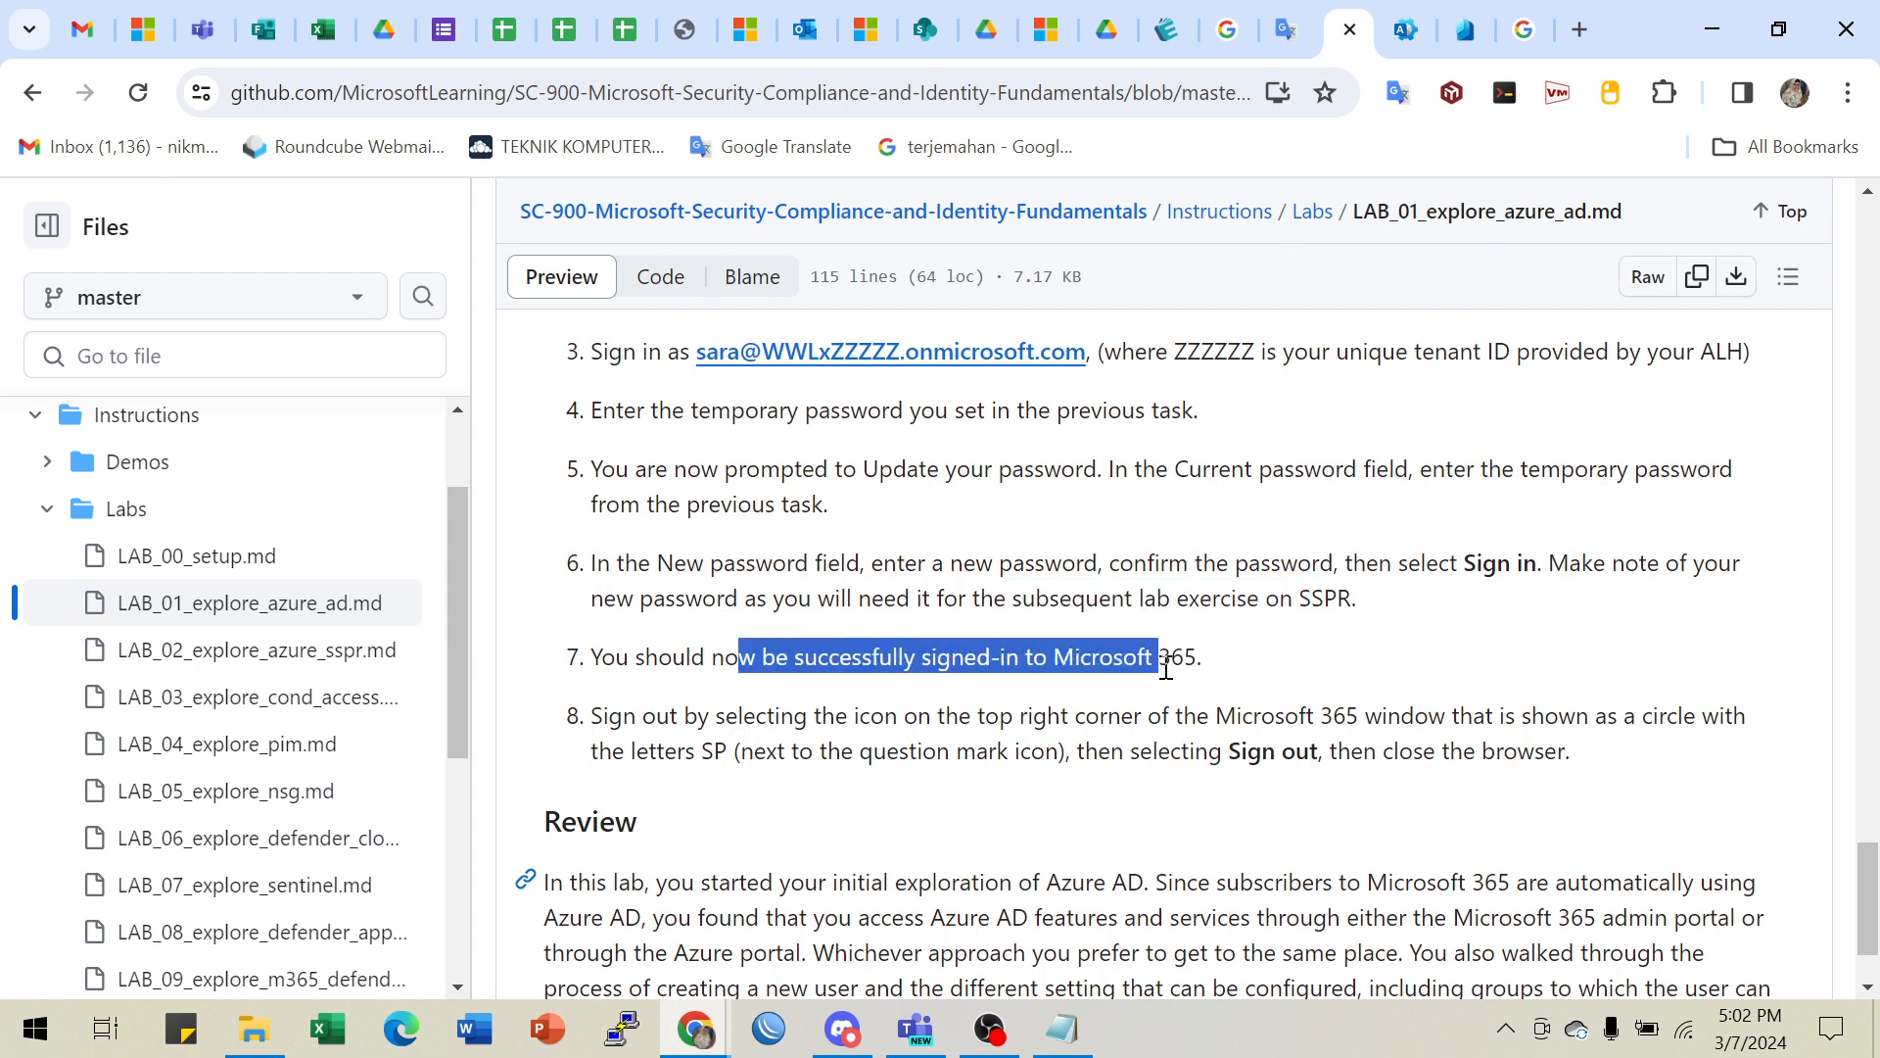
click(1058, 669)
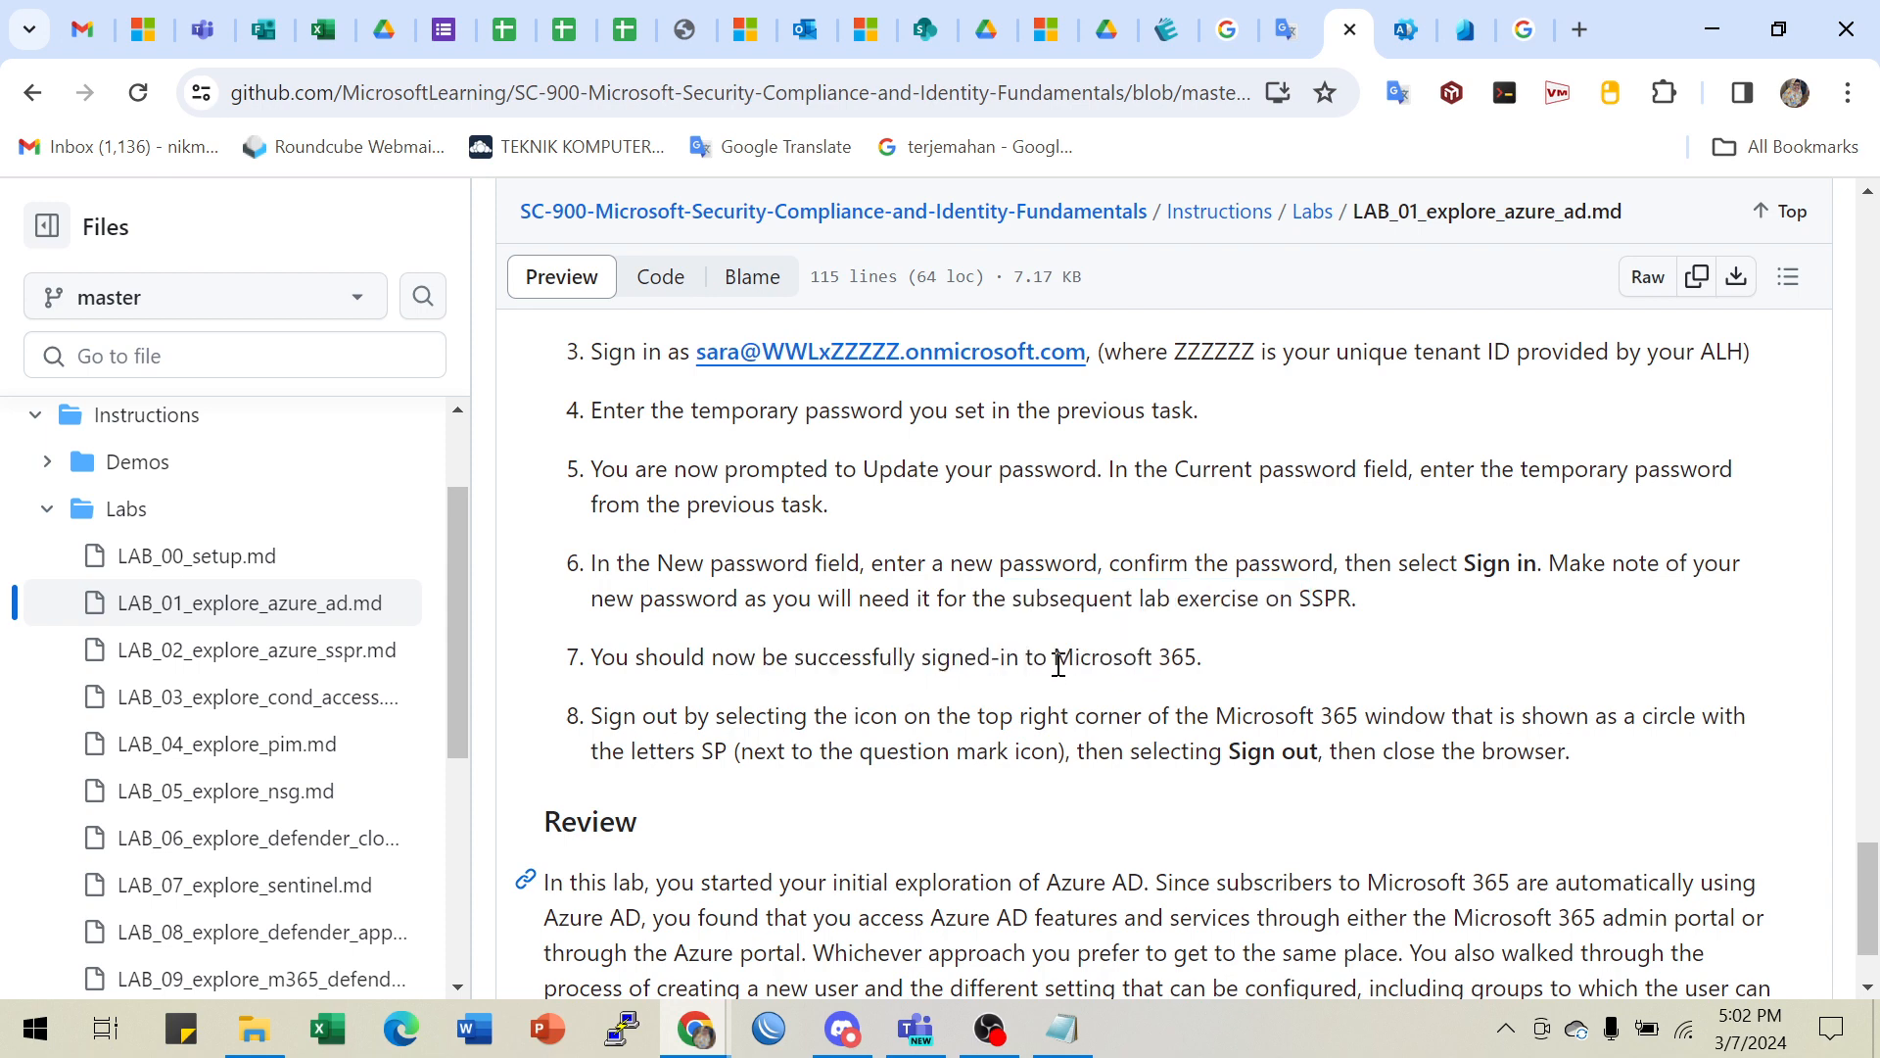
drag(1057, 664, 1271, 671)
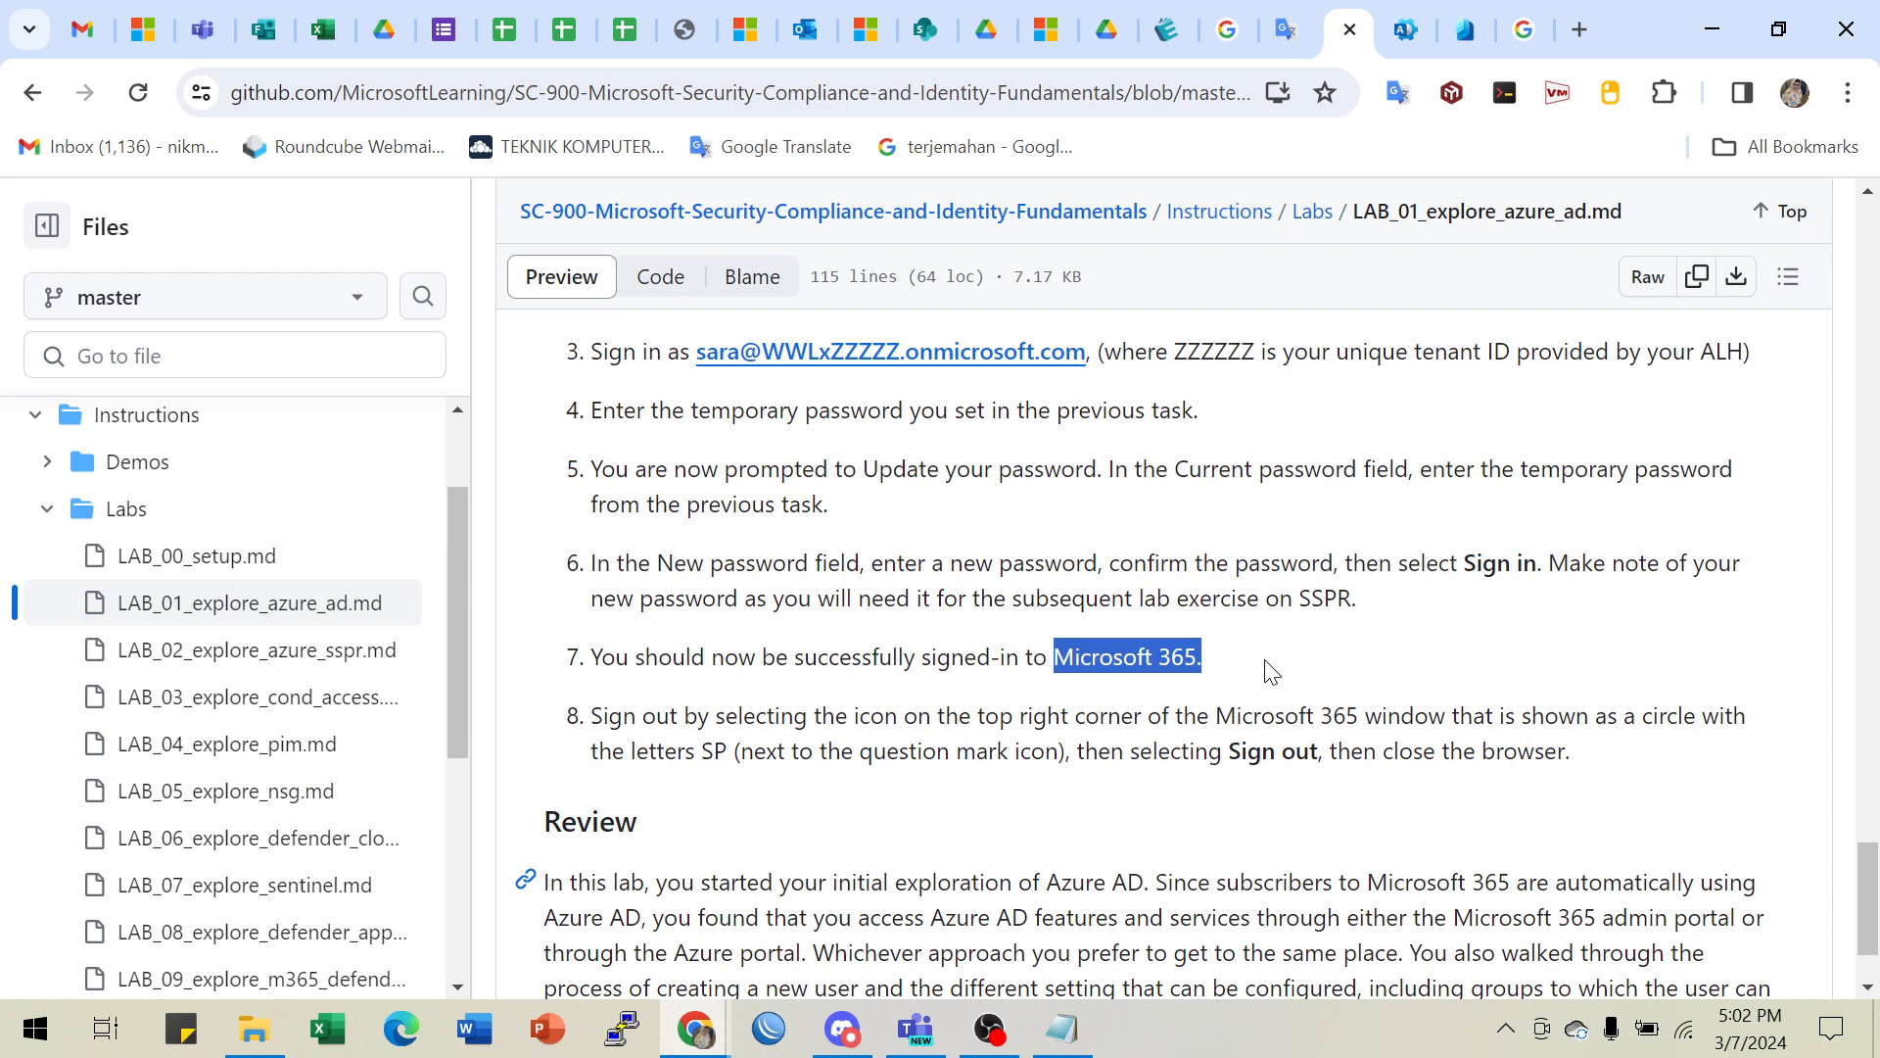
- Scroll to the lab's Review and highlight its lines on Azure AD, Microsoft 365 subscribers and the admin portal
scroll(1271, 672, down, 1)
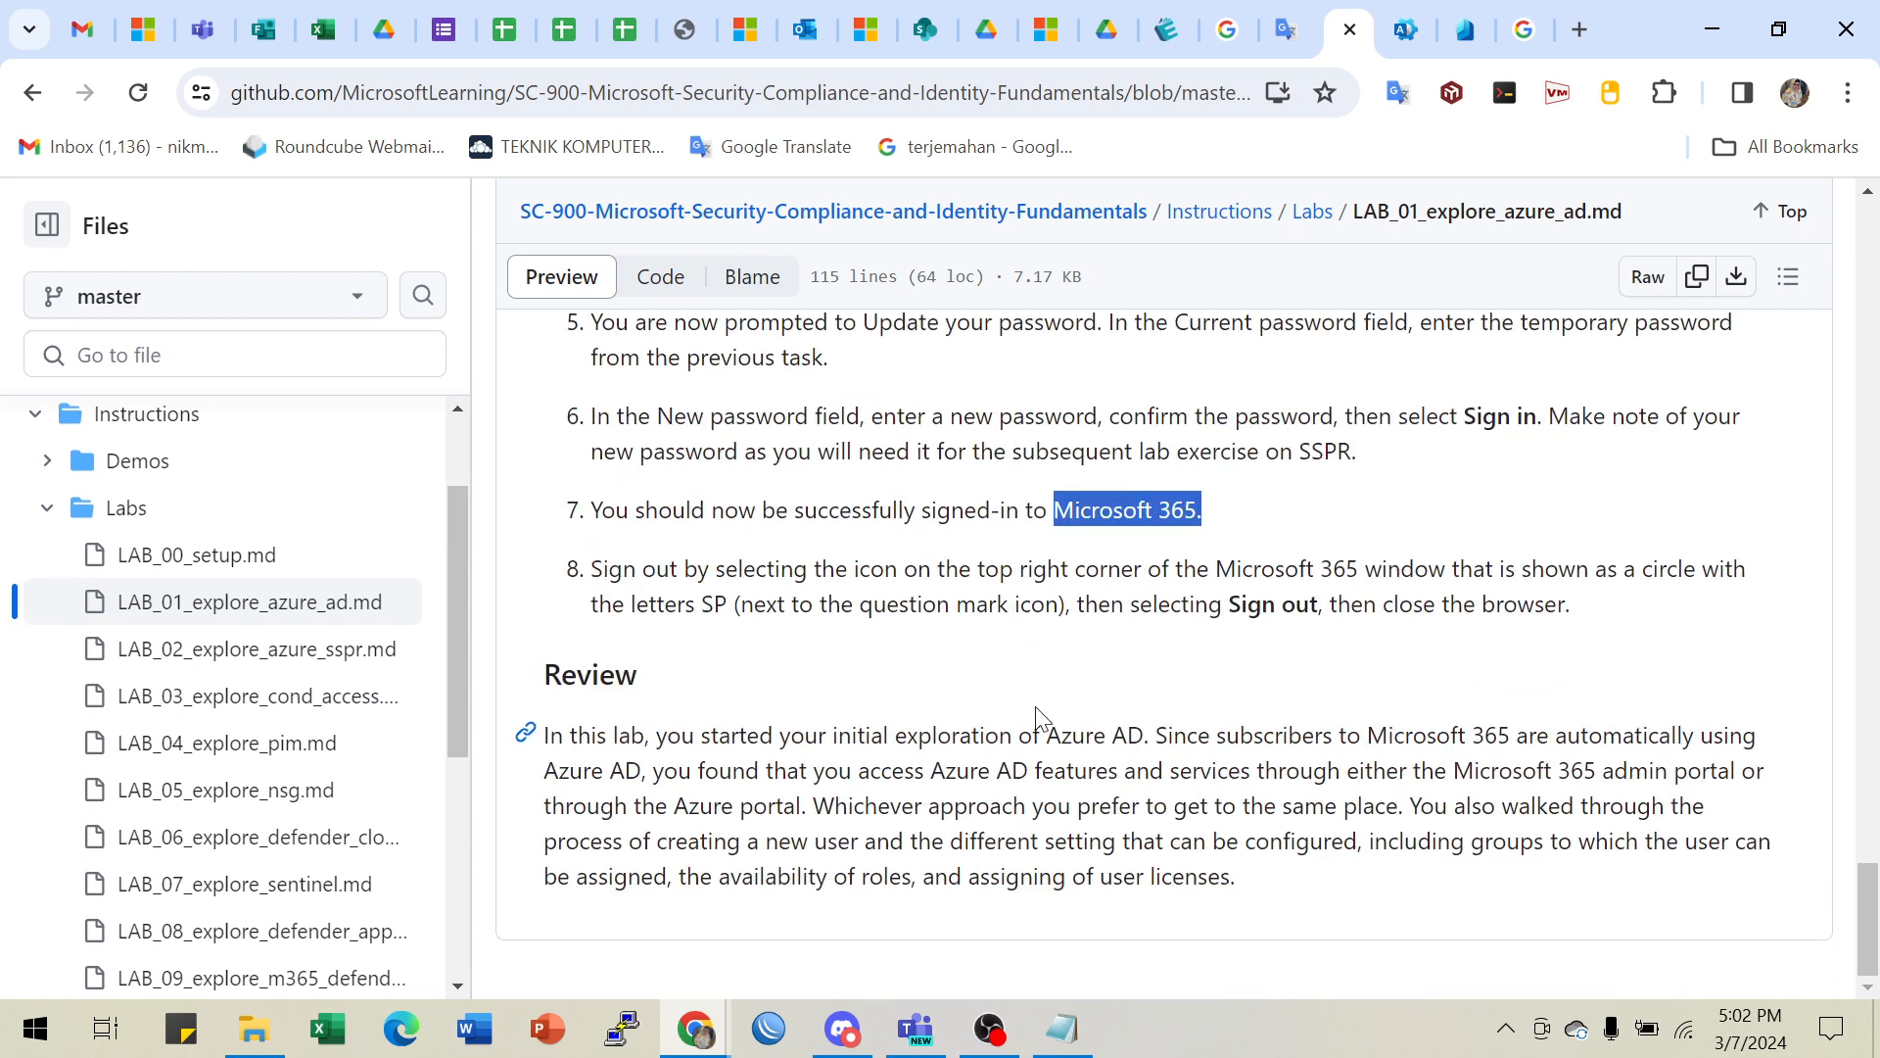
drag(711, 736, 1307, 748)
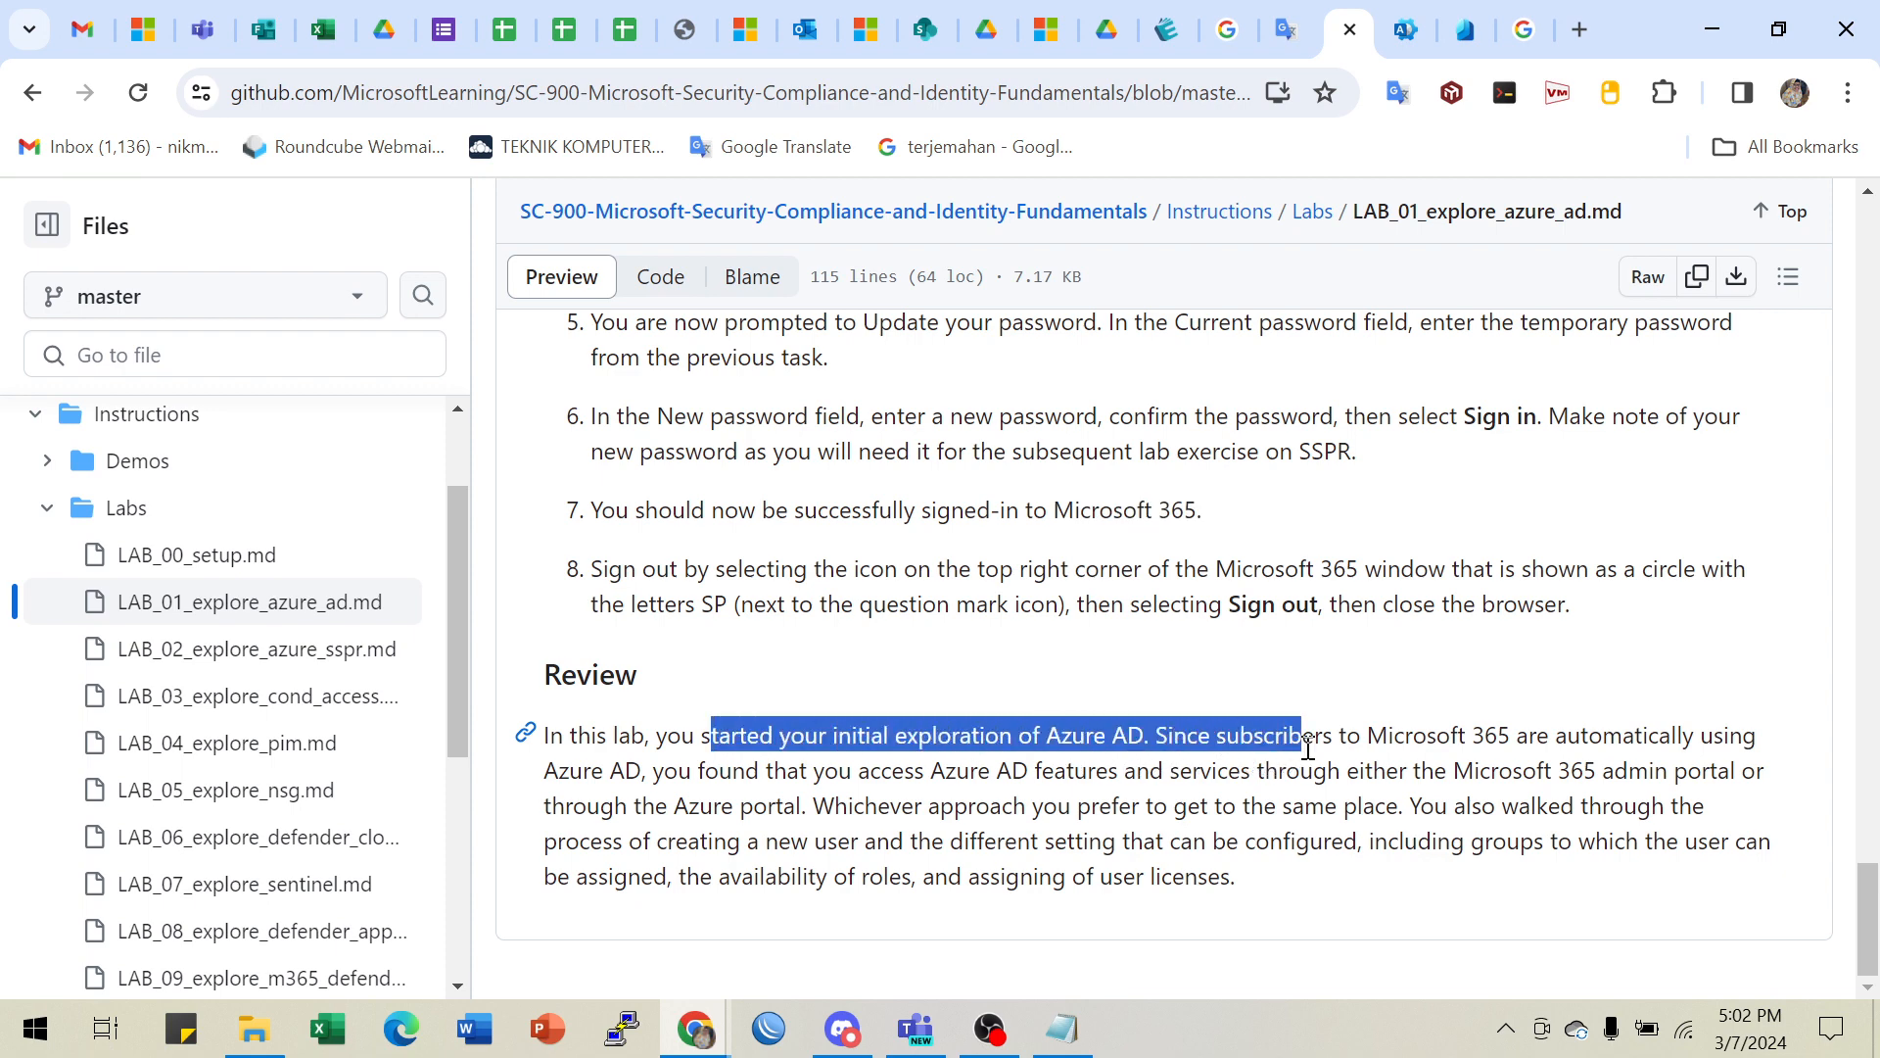
click(1035, 741)
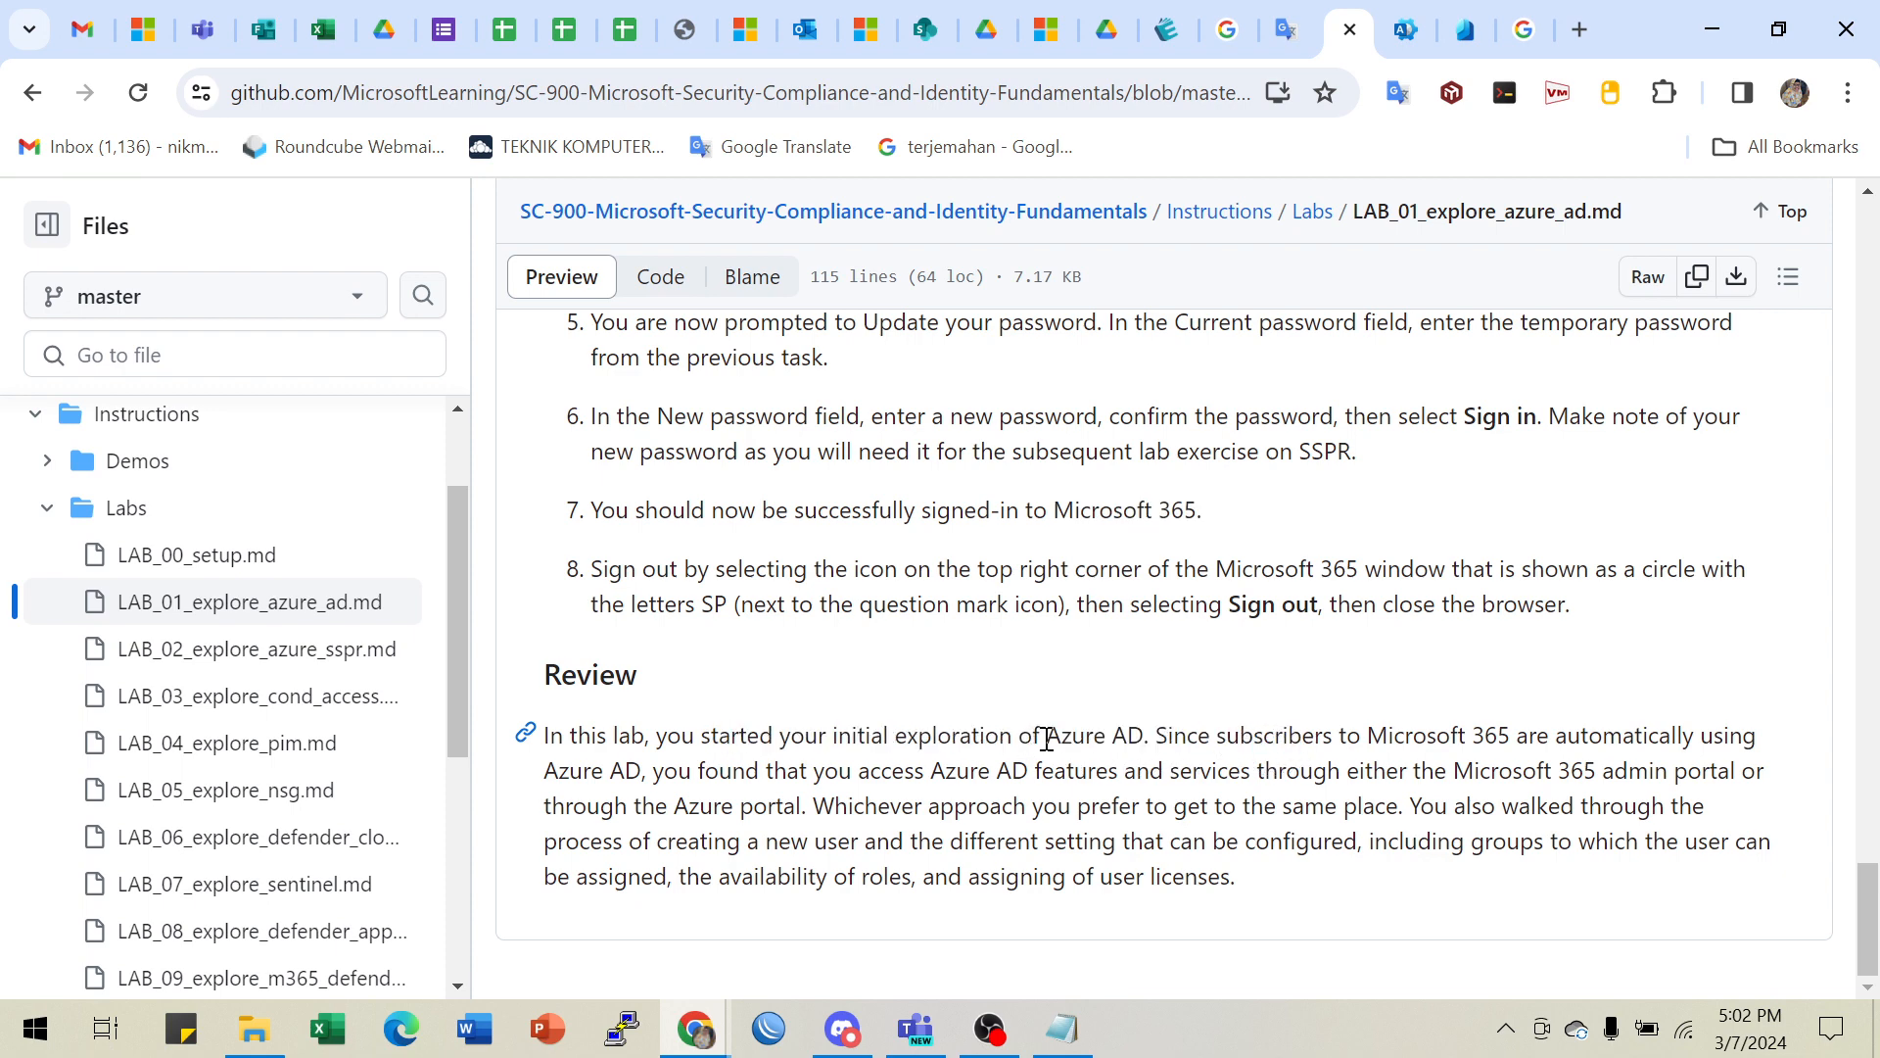
drag(1053, 740, 1147, 737)
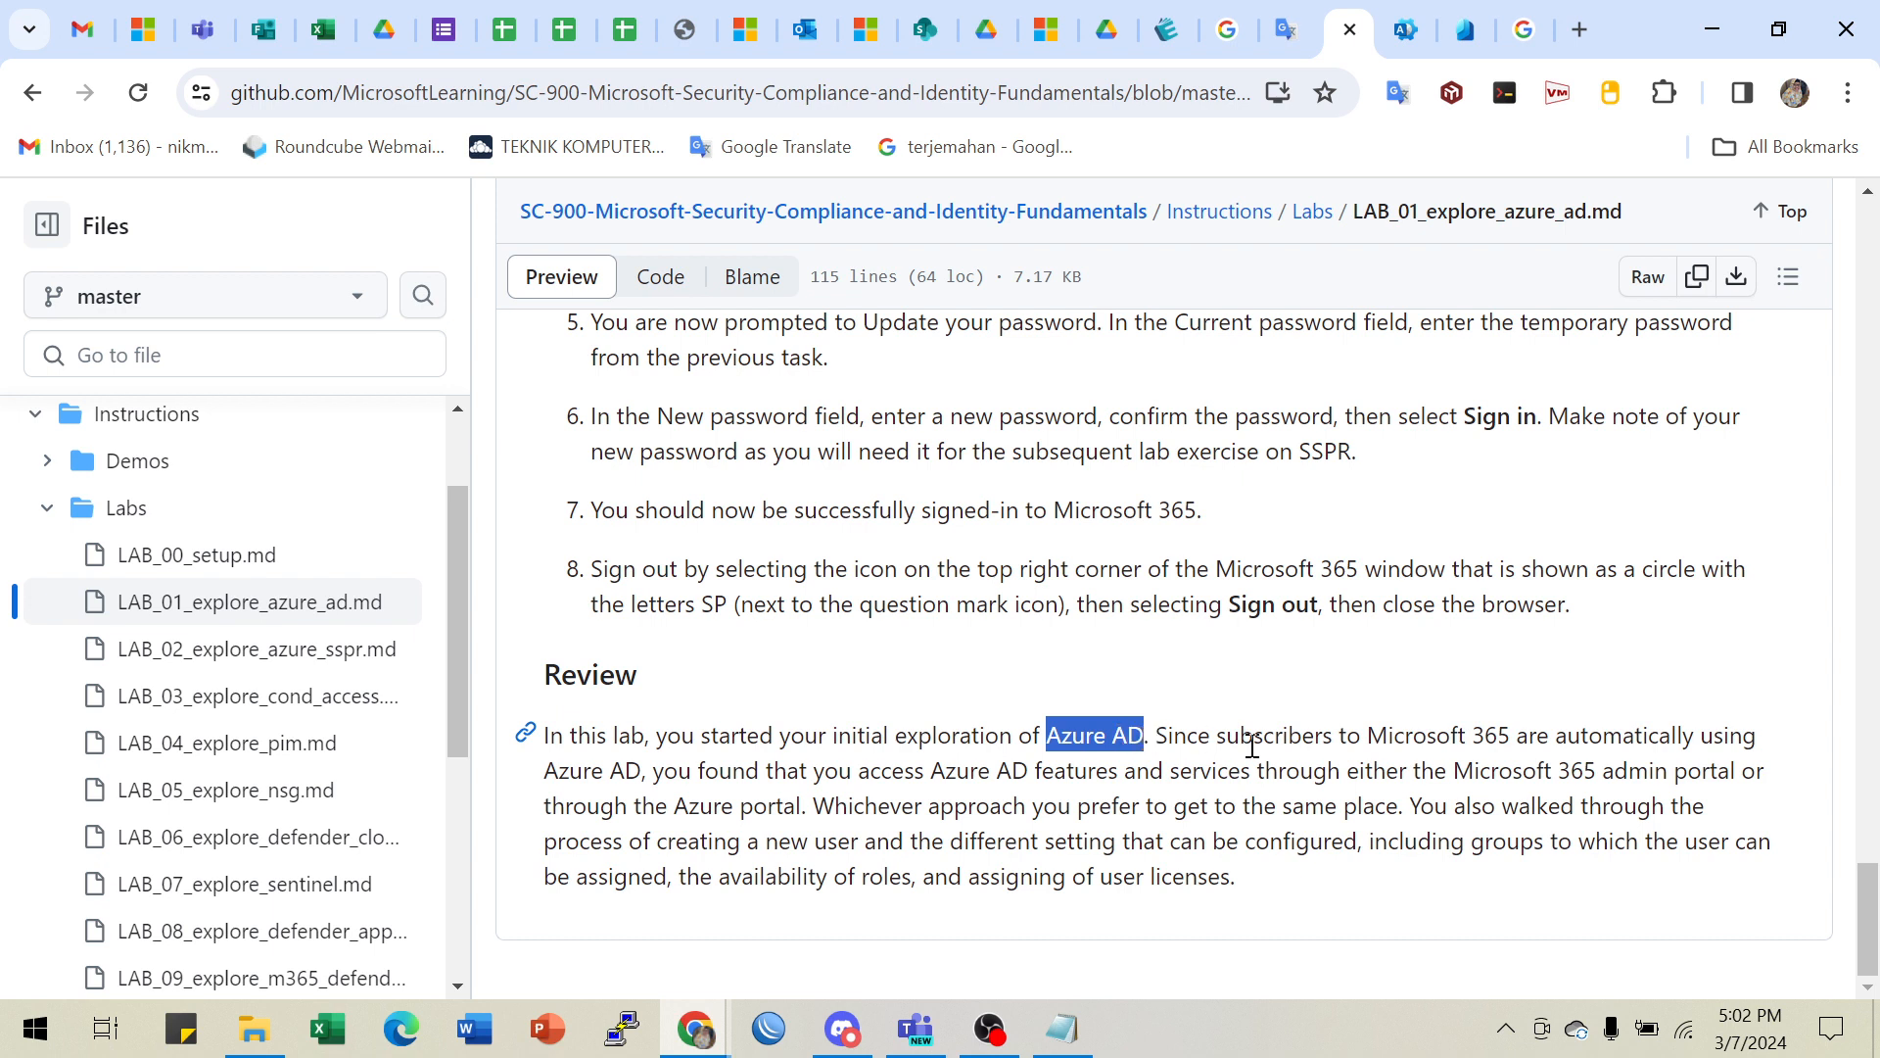
drag(1263, 736, 1604, 734)
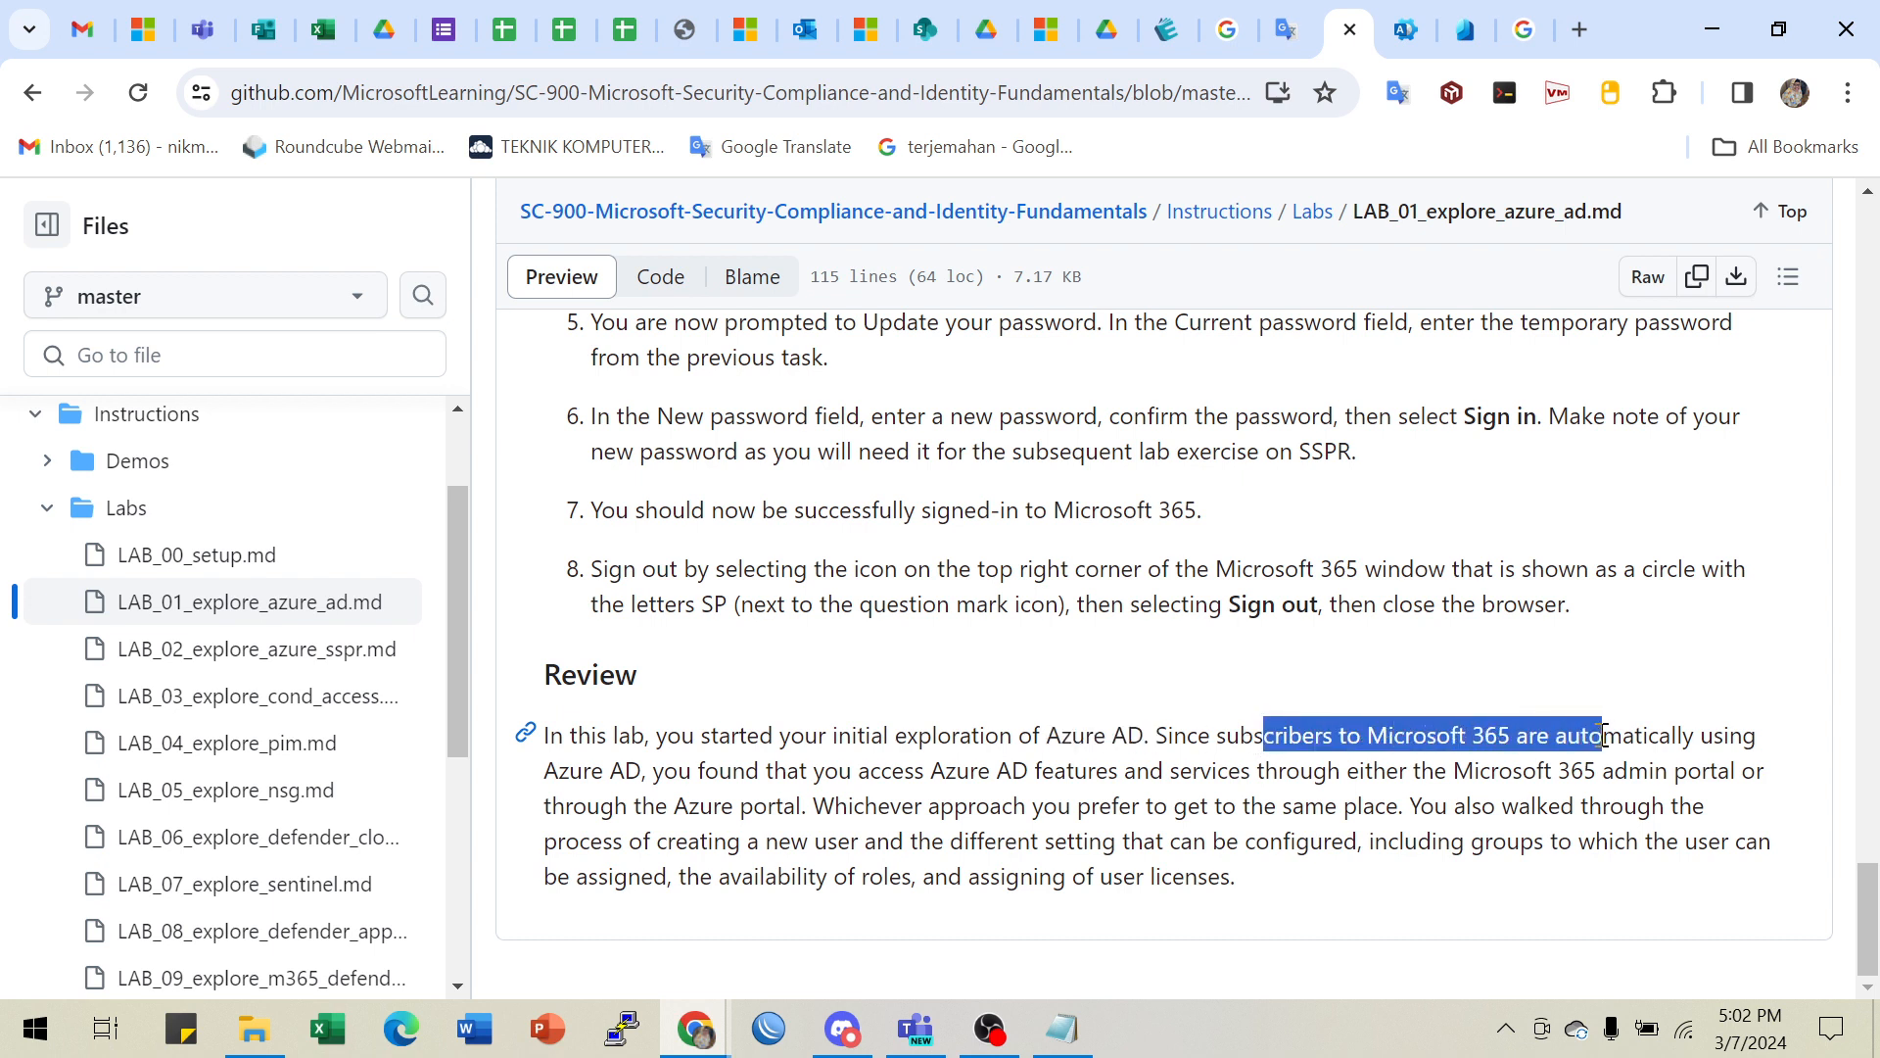
drag(1385, 736, 1495, 735)
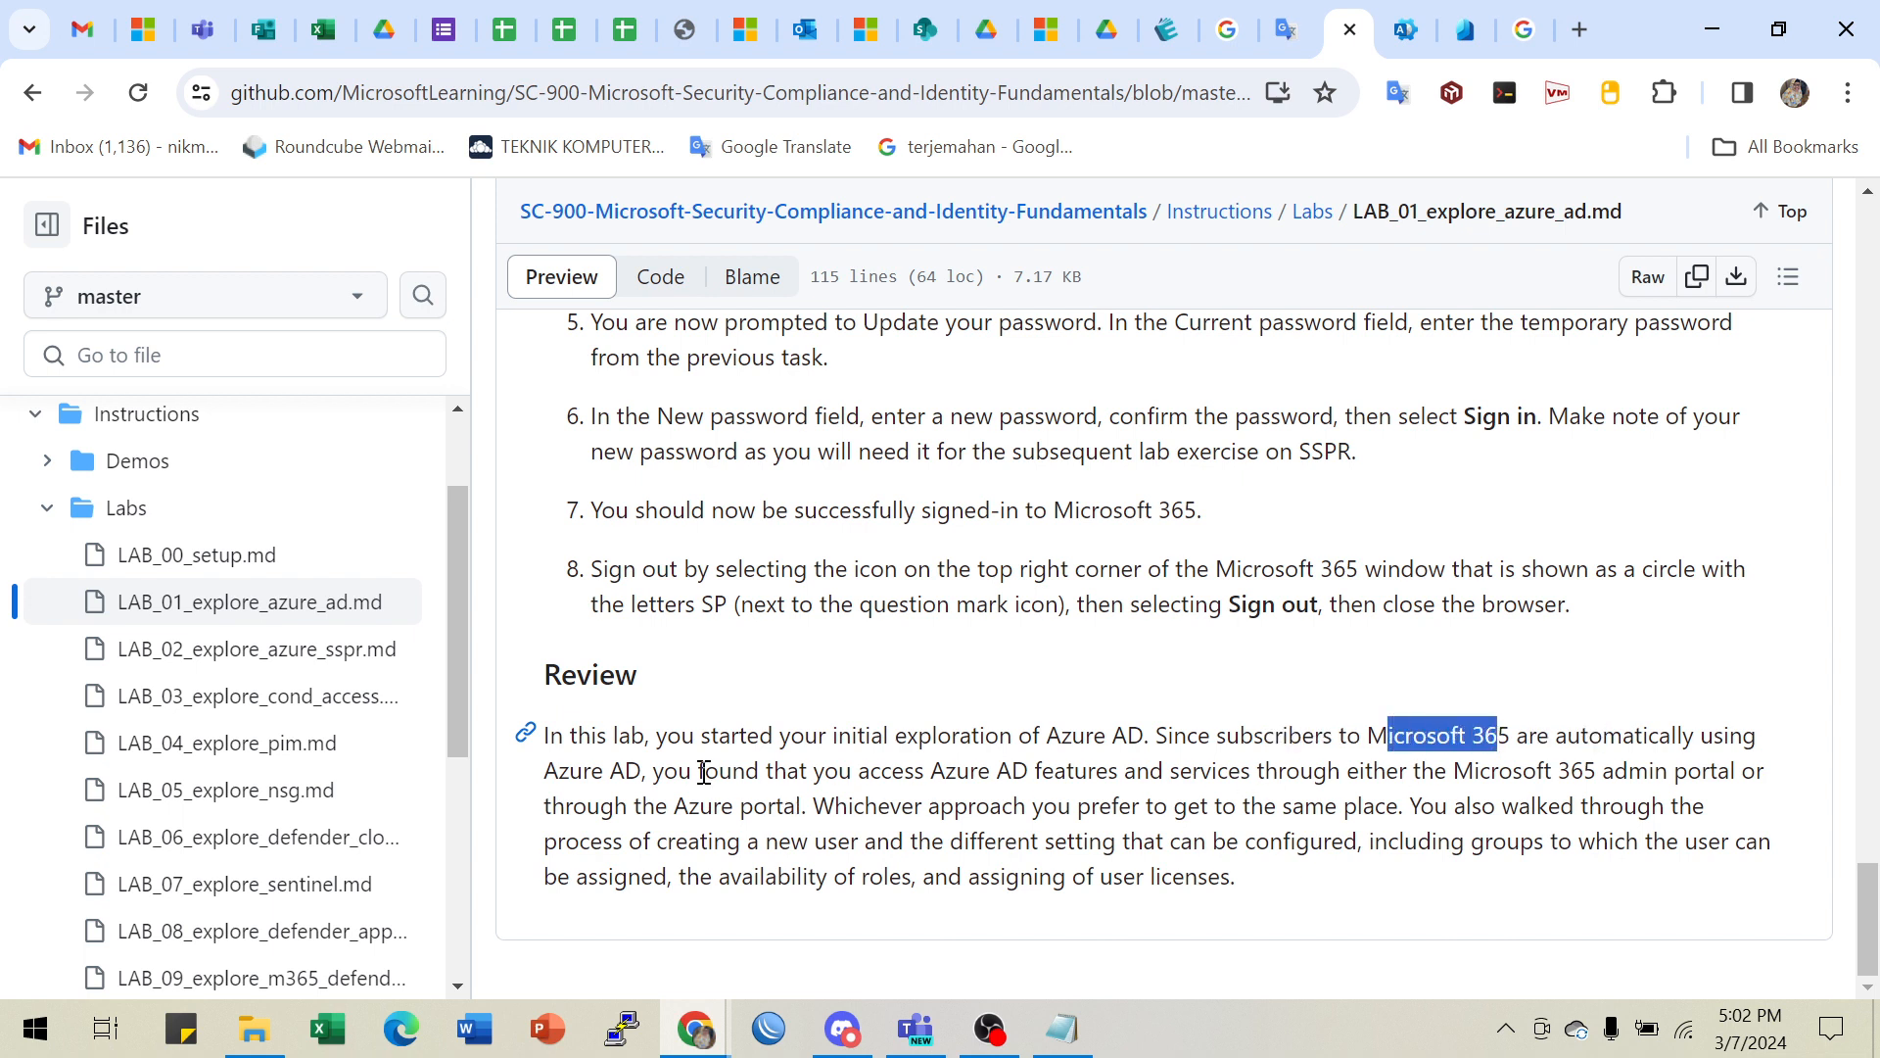
drag(571, 772, 656, 770)
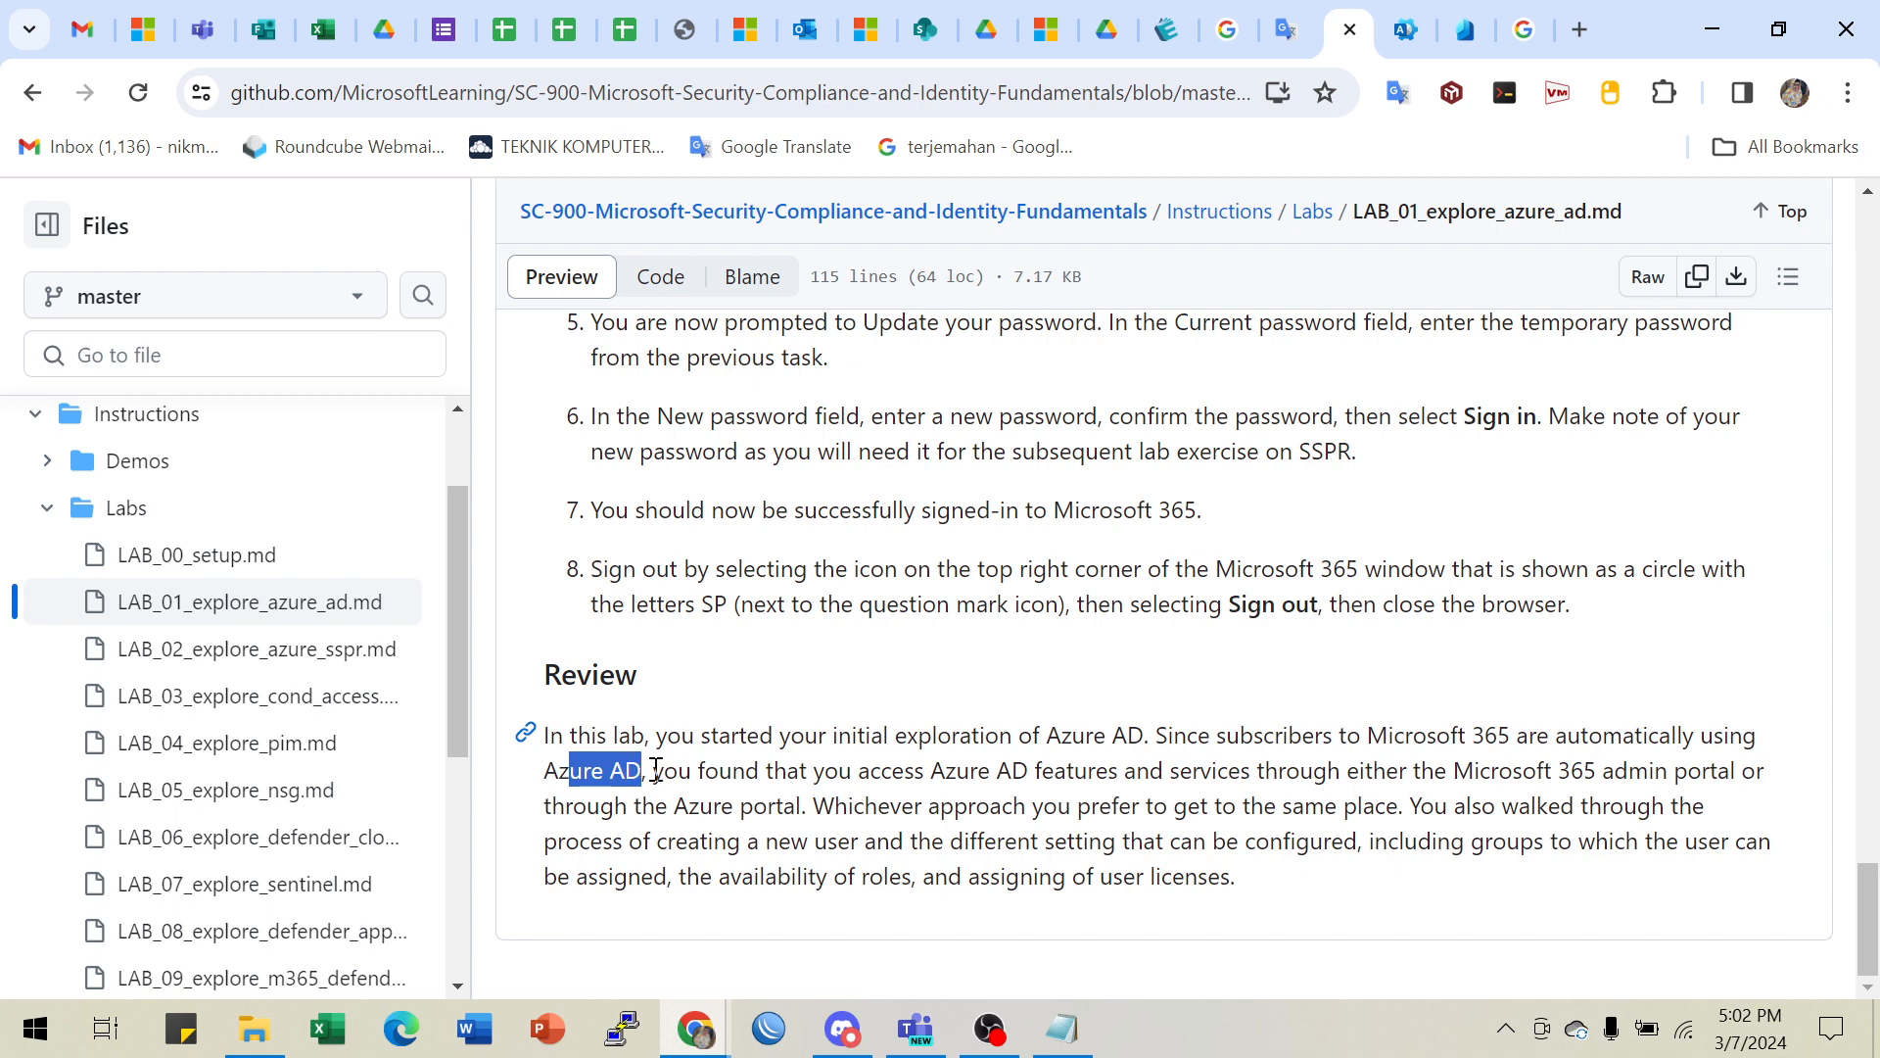
drag(1011, 773, 1682, 774)
click(1569, 780)
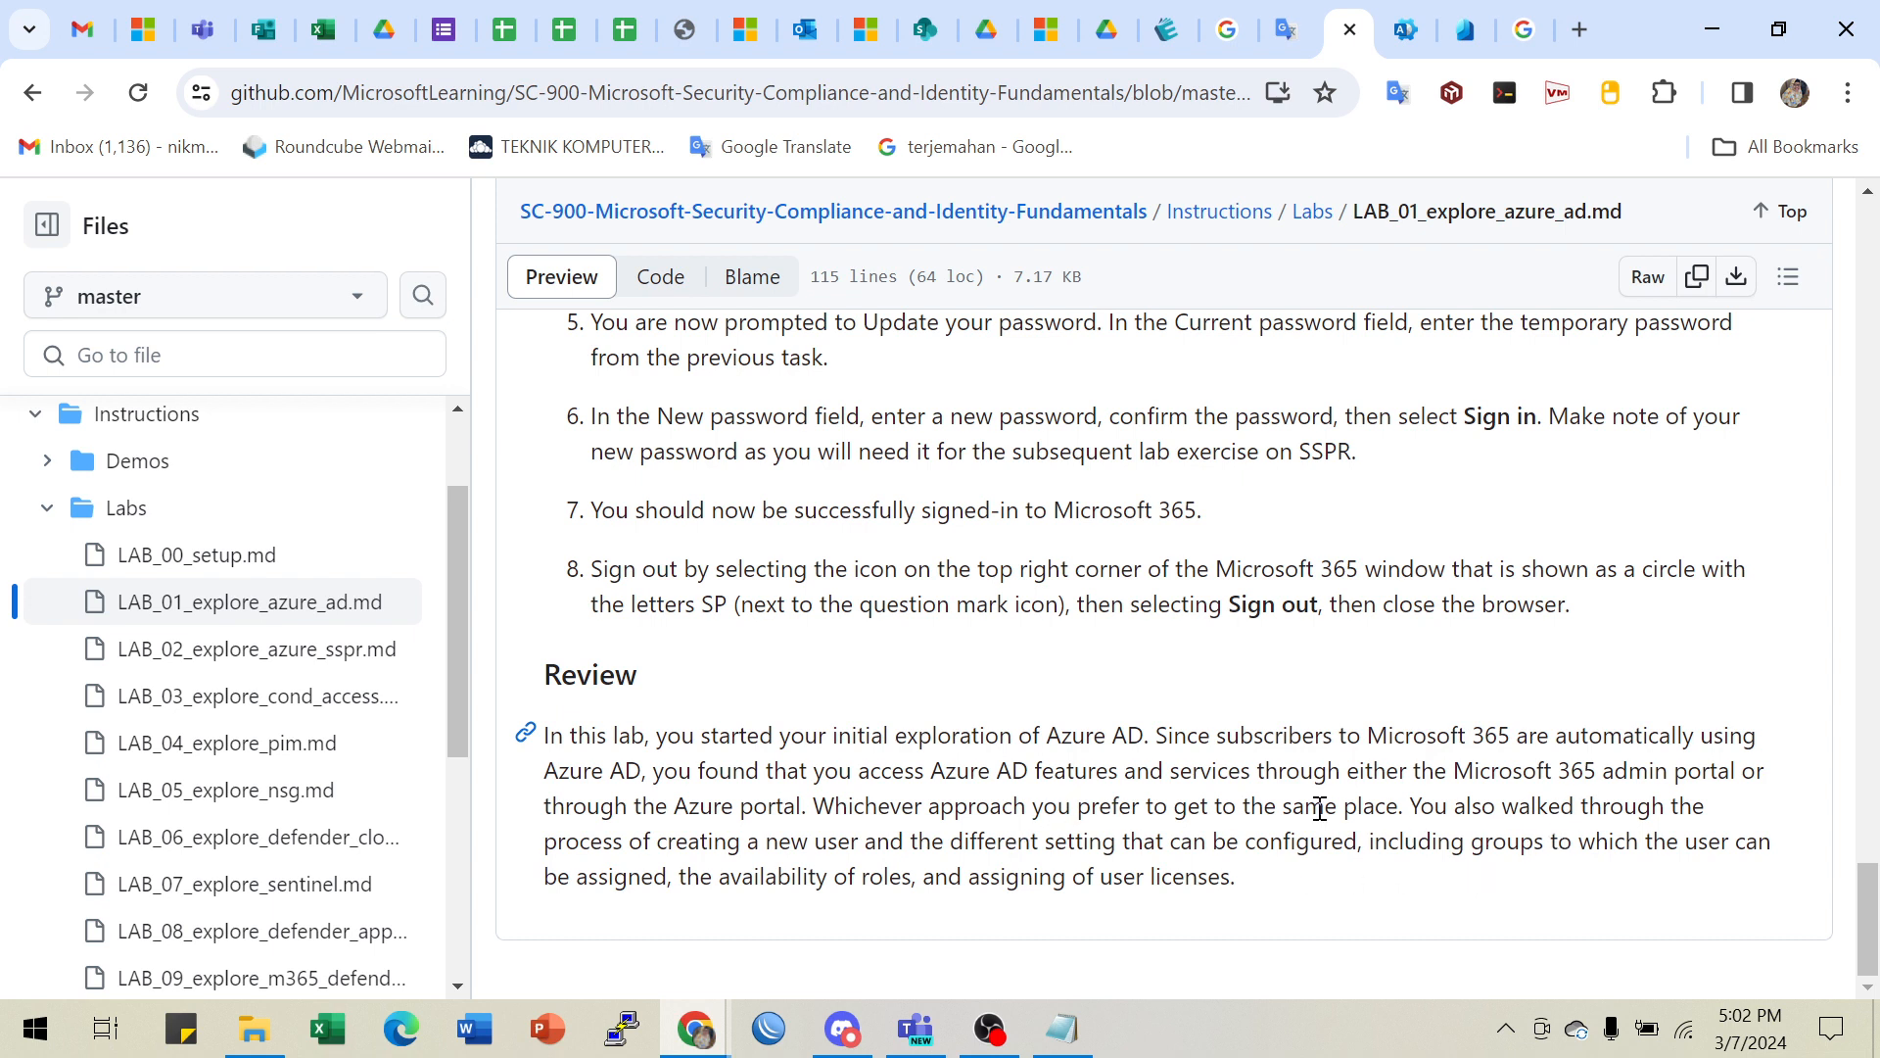
- Highlight the Review's phrases on the preferred approach, user licenses, roles availability and configurable settings
drag(1319, 808, 1459, 805)
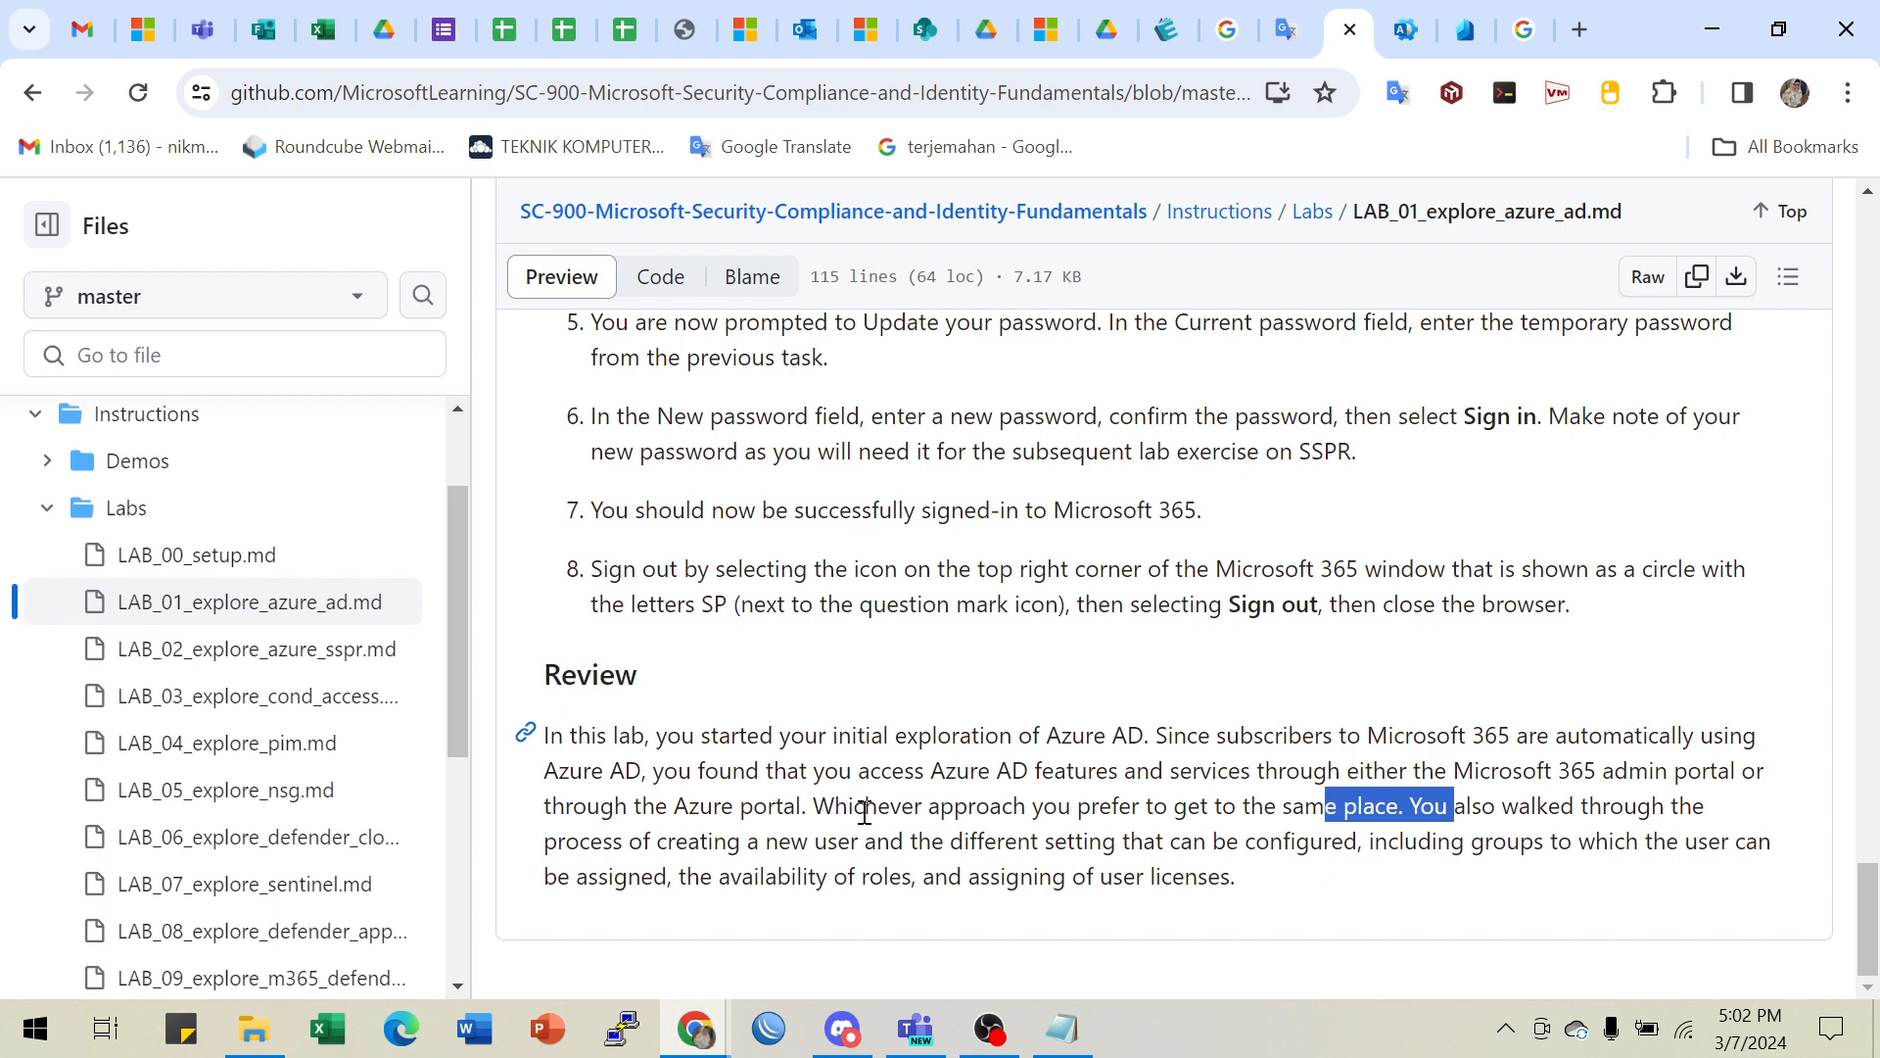
click(936, 821)
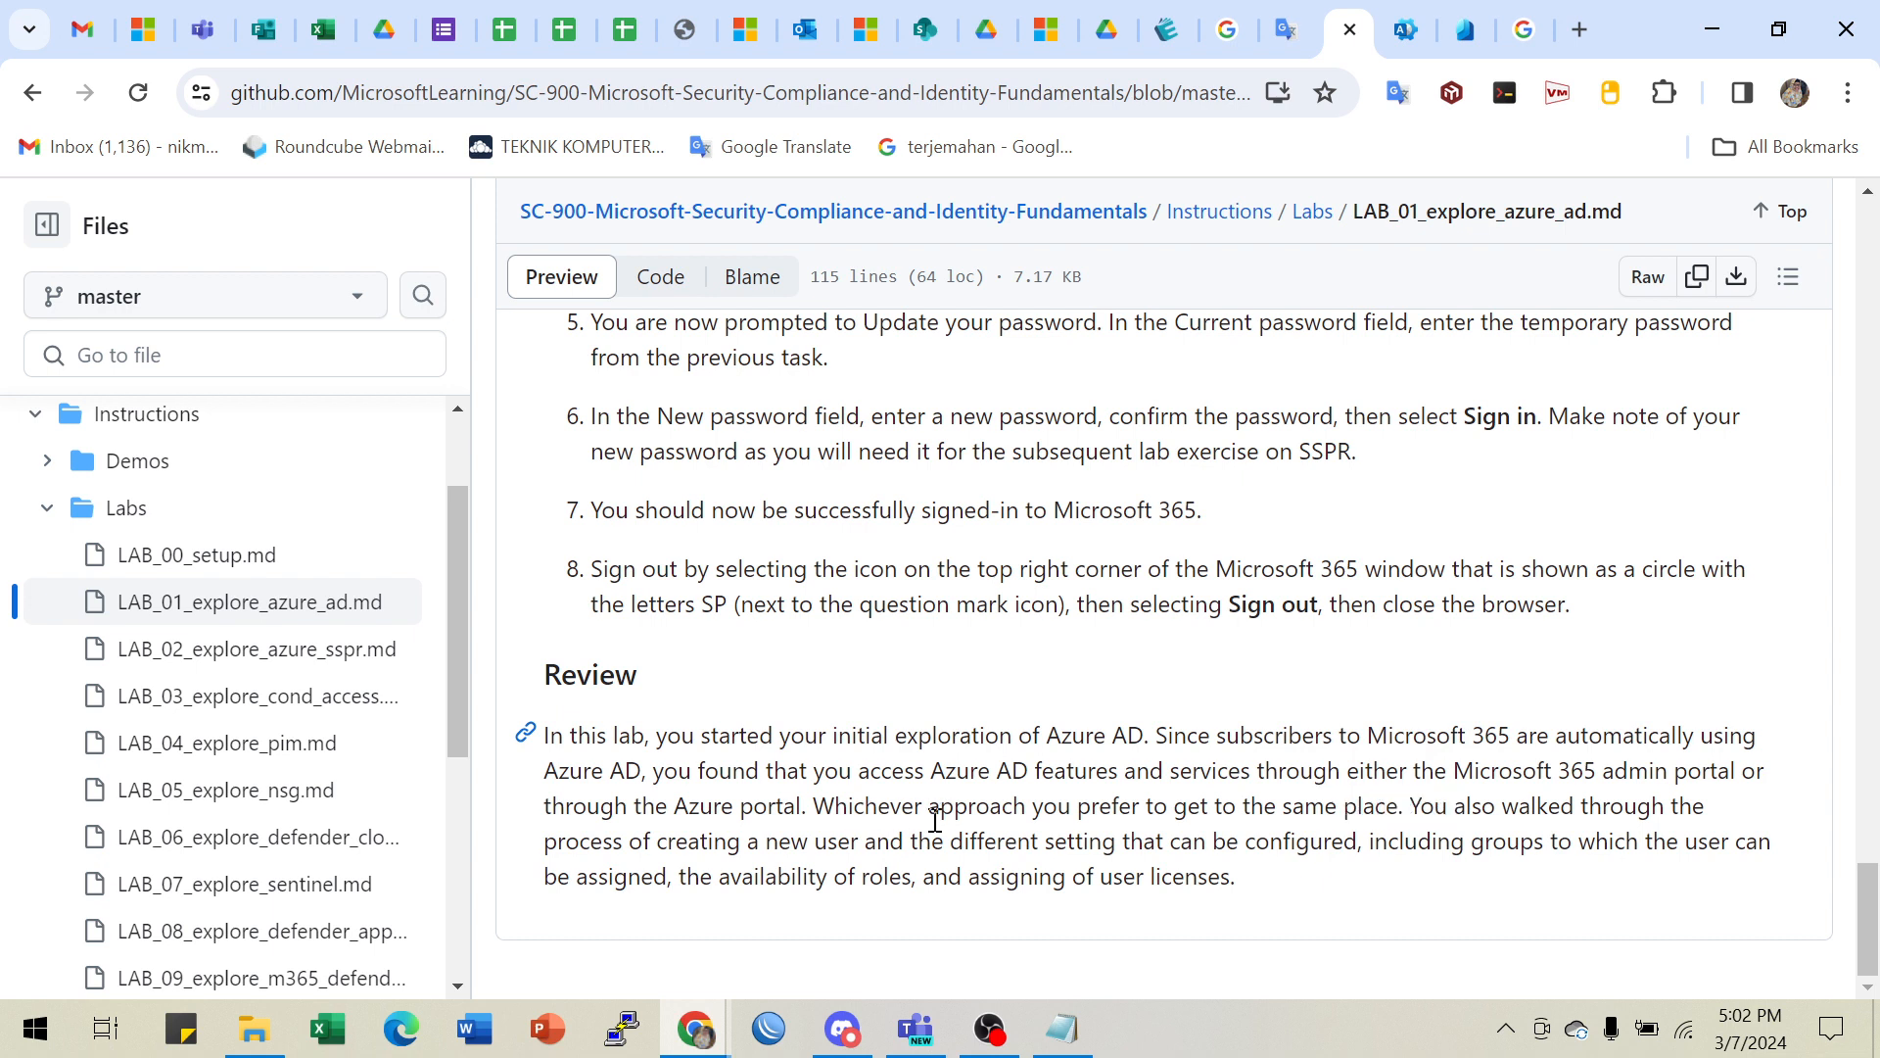
drag(977, 820, 1398, 803)
click(1231, 863)
drag(1006, 876, 1240, 876)
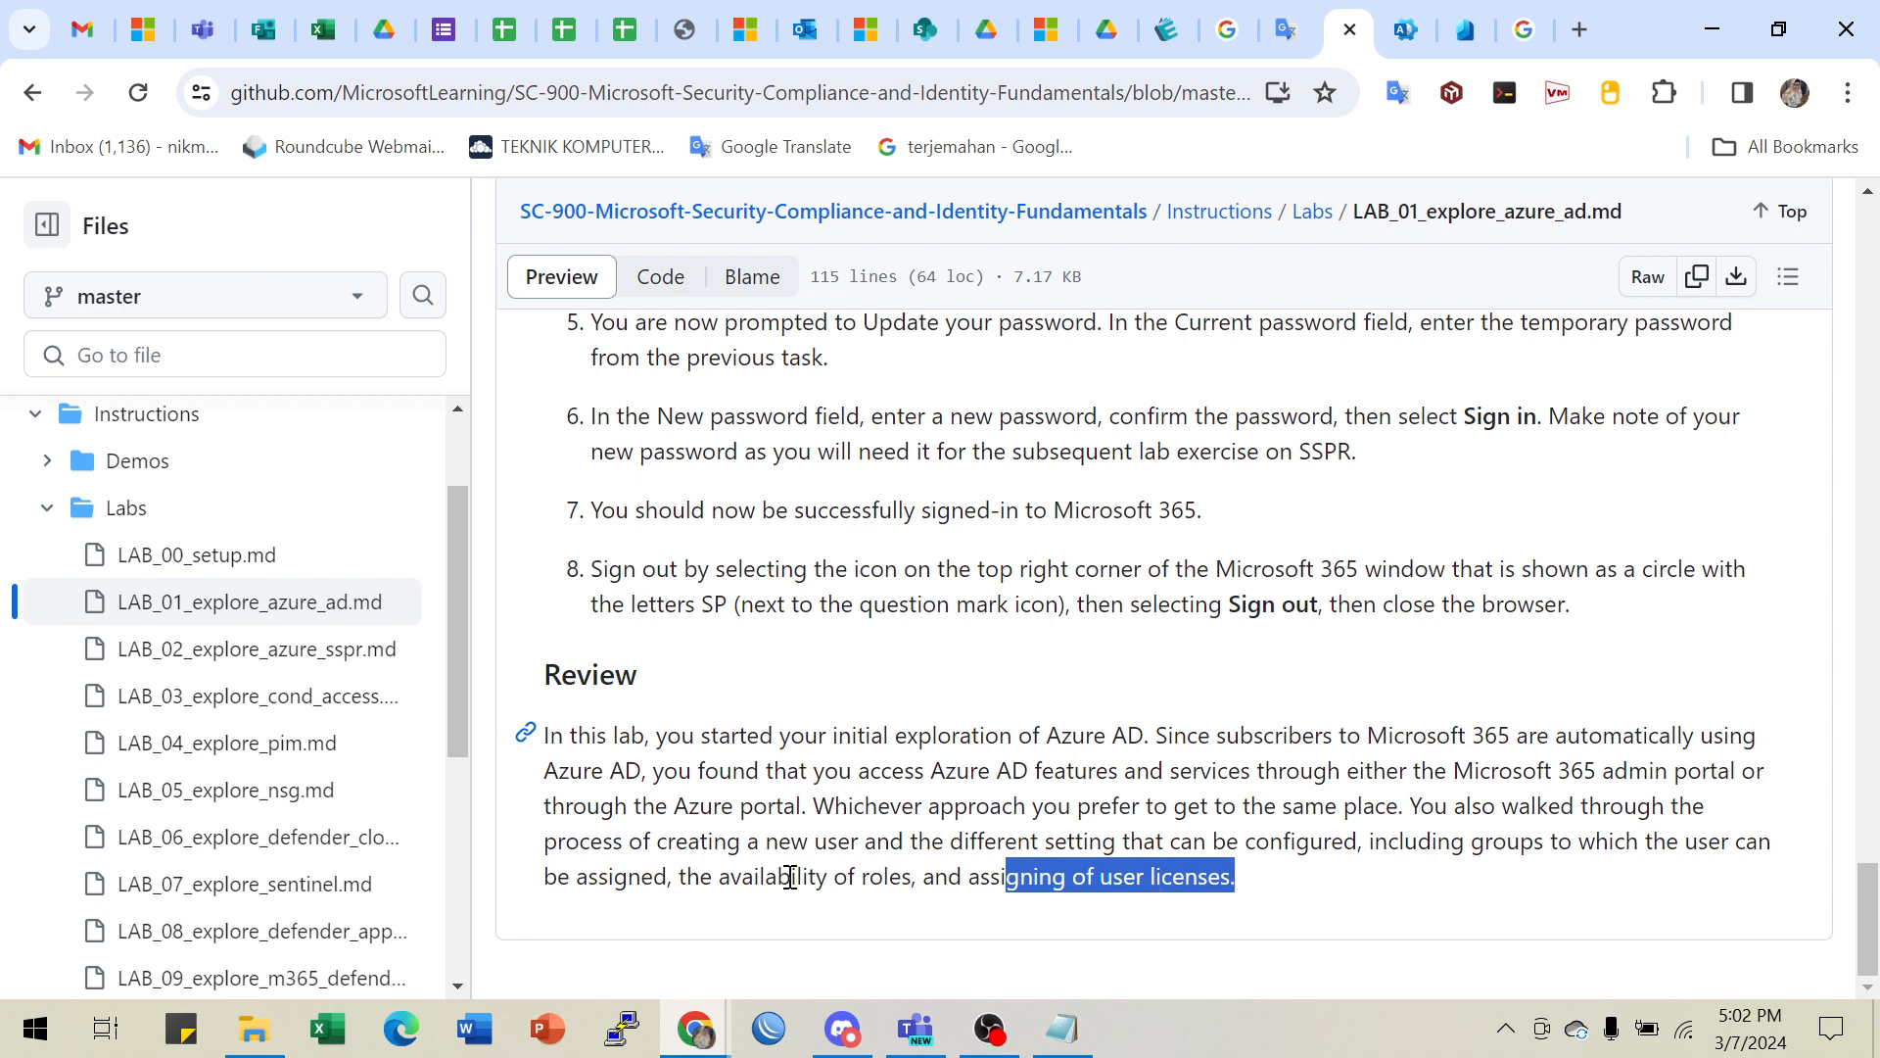
drag(789, 875, 898, 872)
drag(608, 876, 848, 864)
click(851, 866)
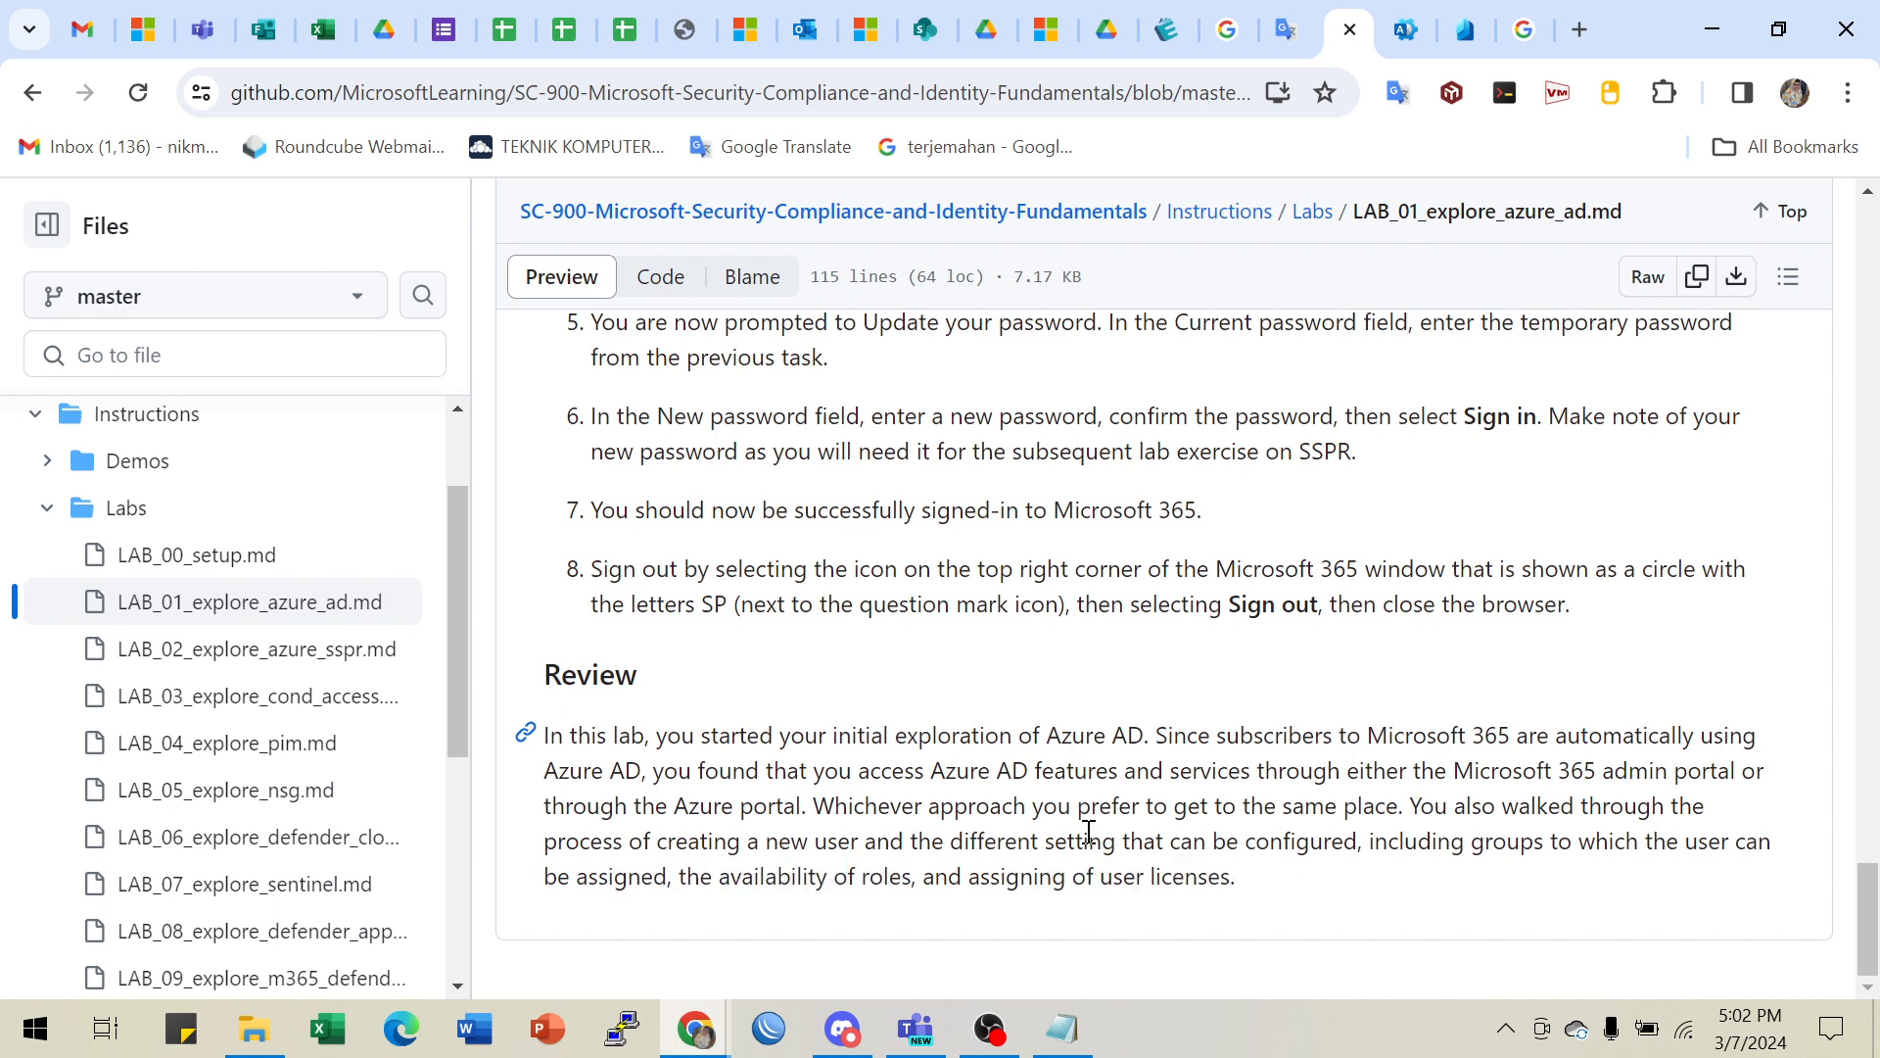
drag(1089, 841, 1322, 842)
drag(742, 876, 902, 875)
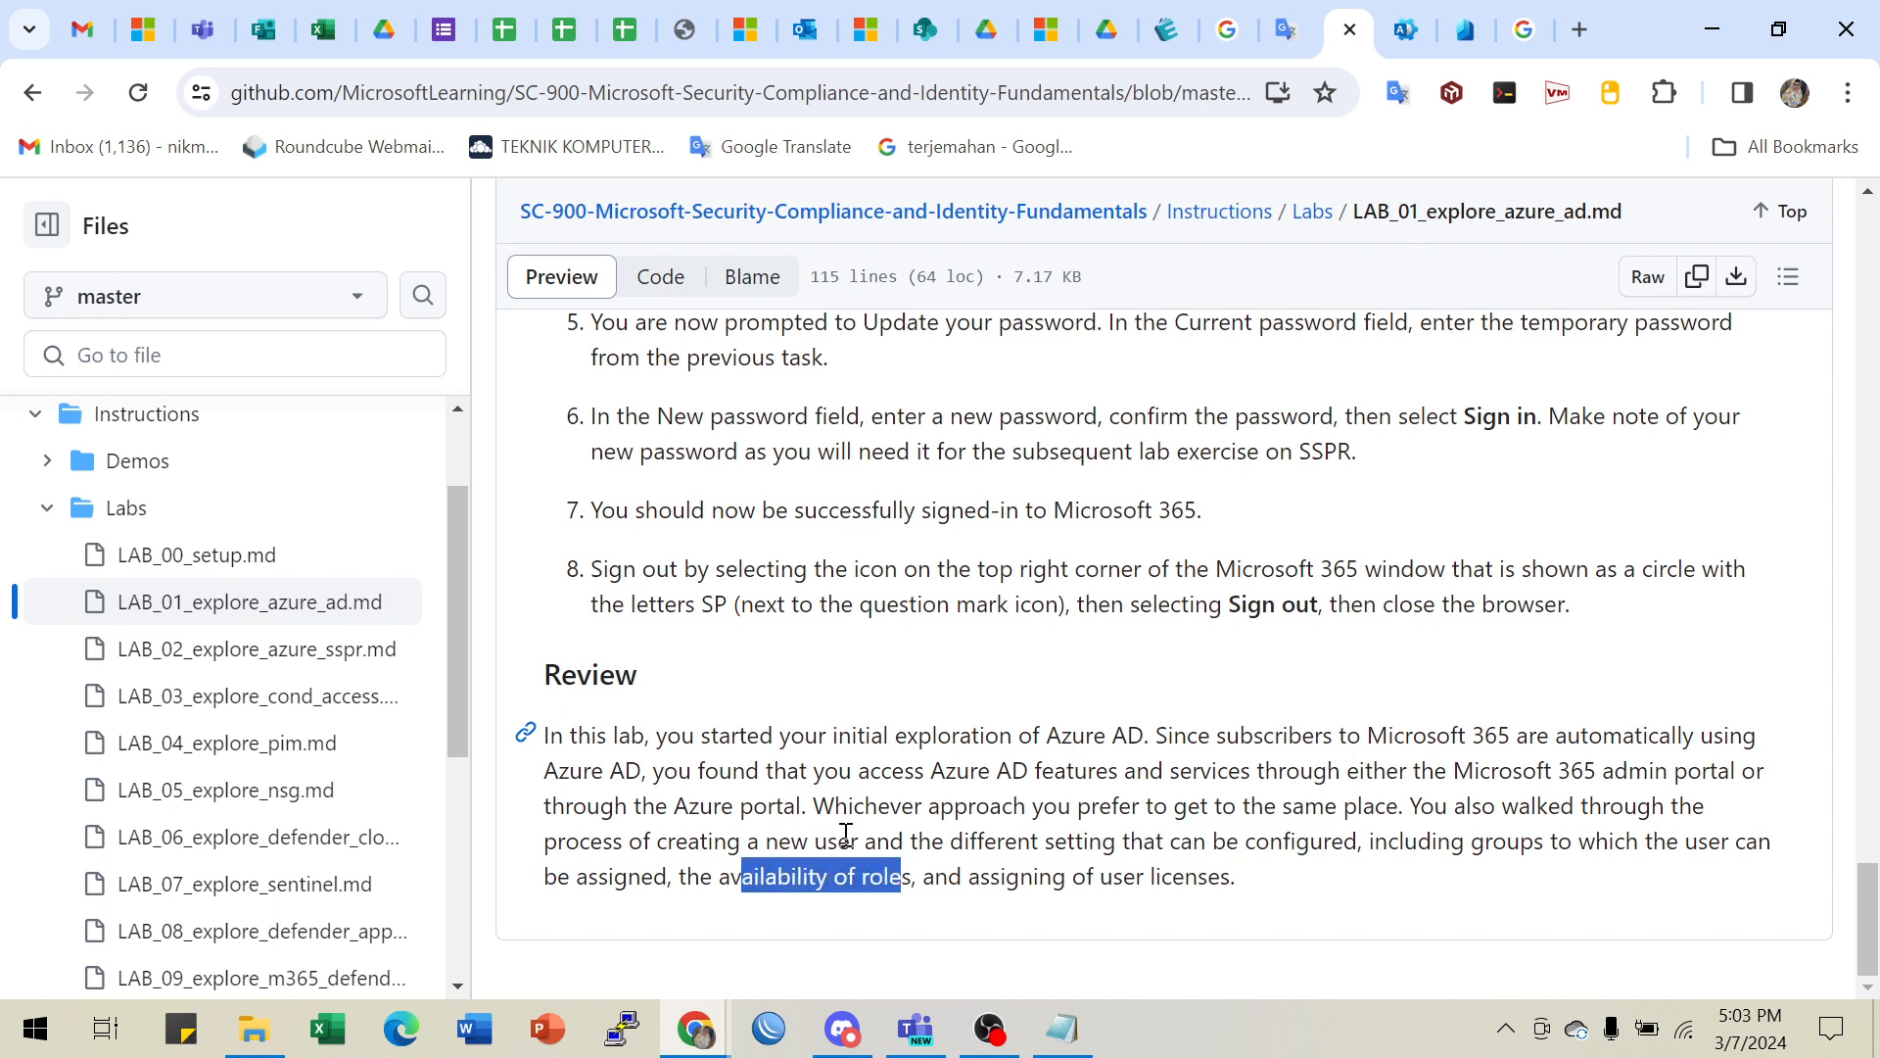
click(899, 837)
- Scroll back to the top and minimize the GitHub, Microsoft 365 and Notepad windows
scroll(923, 869, up, 1)
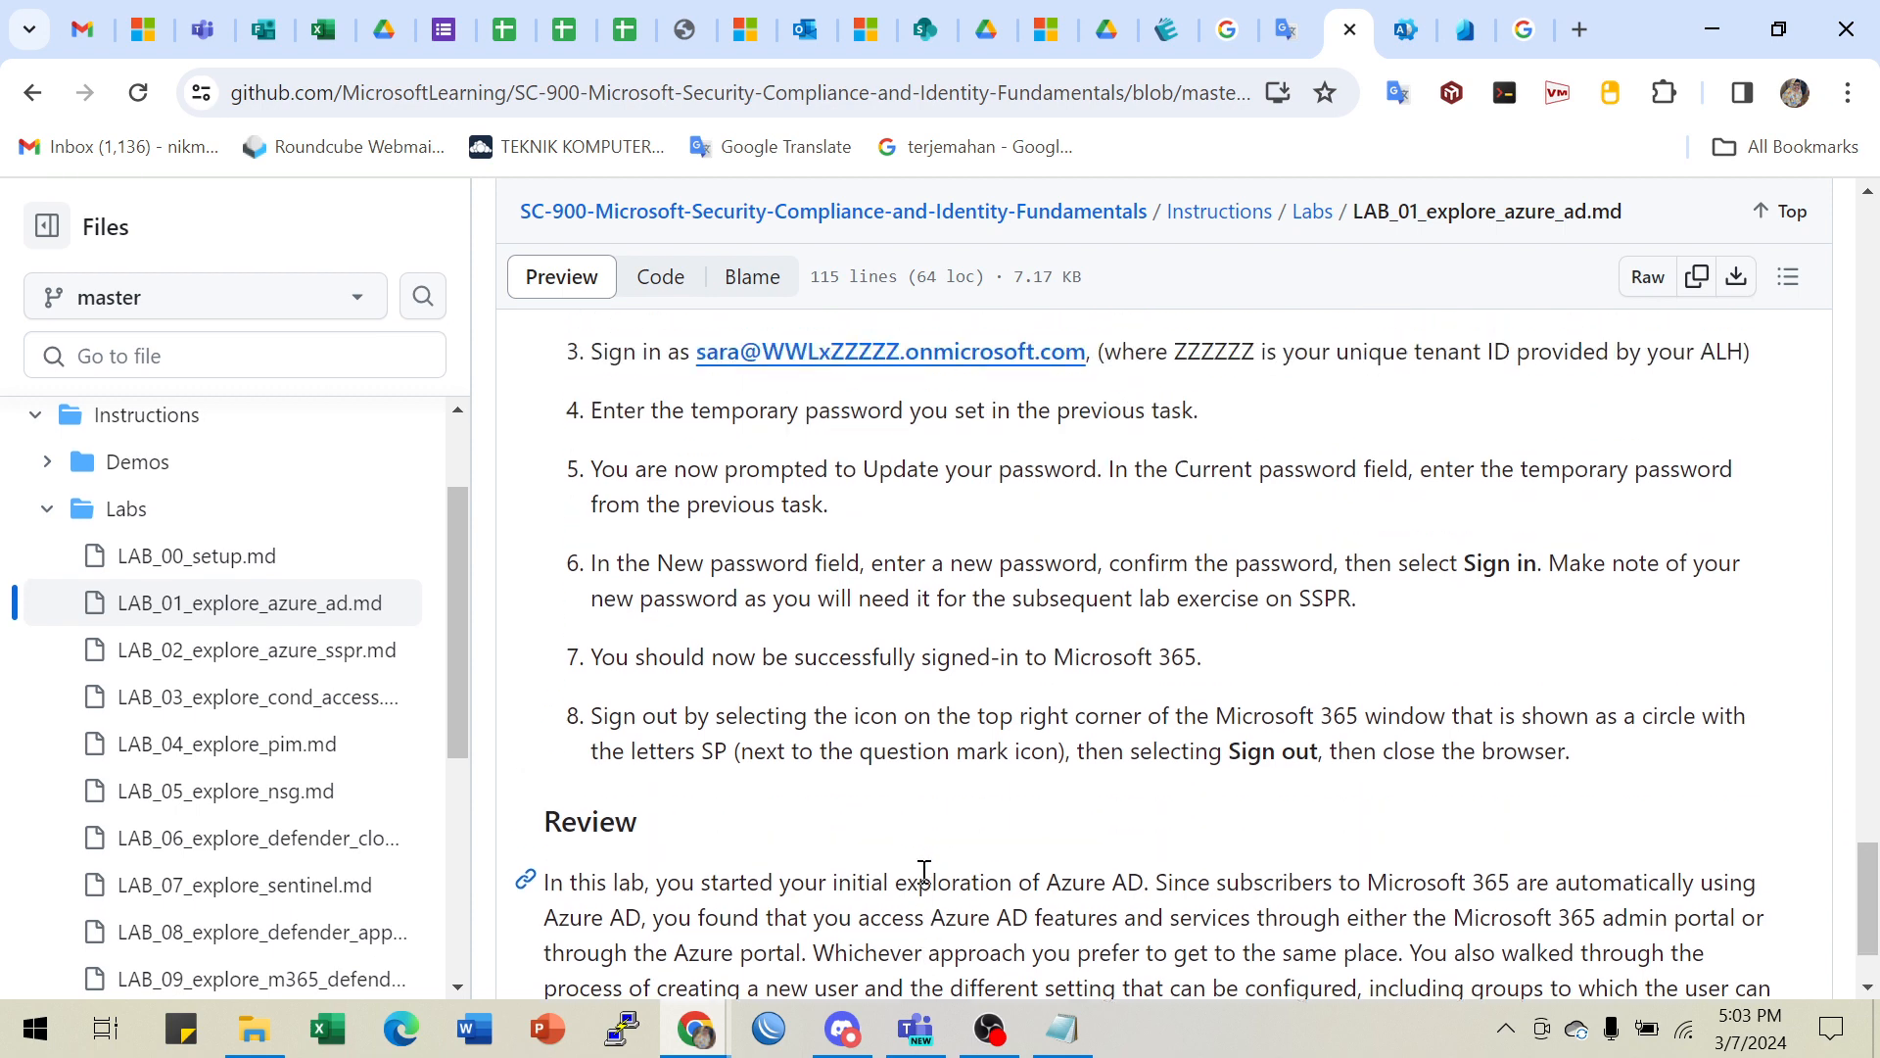
scroll(924, 870, down, 1)
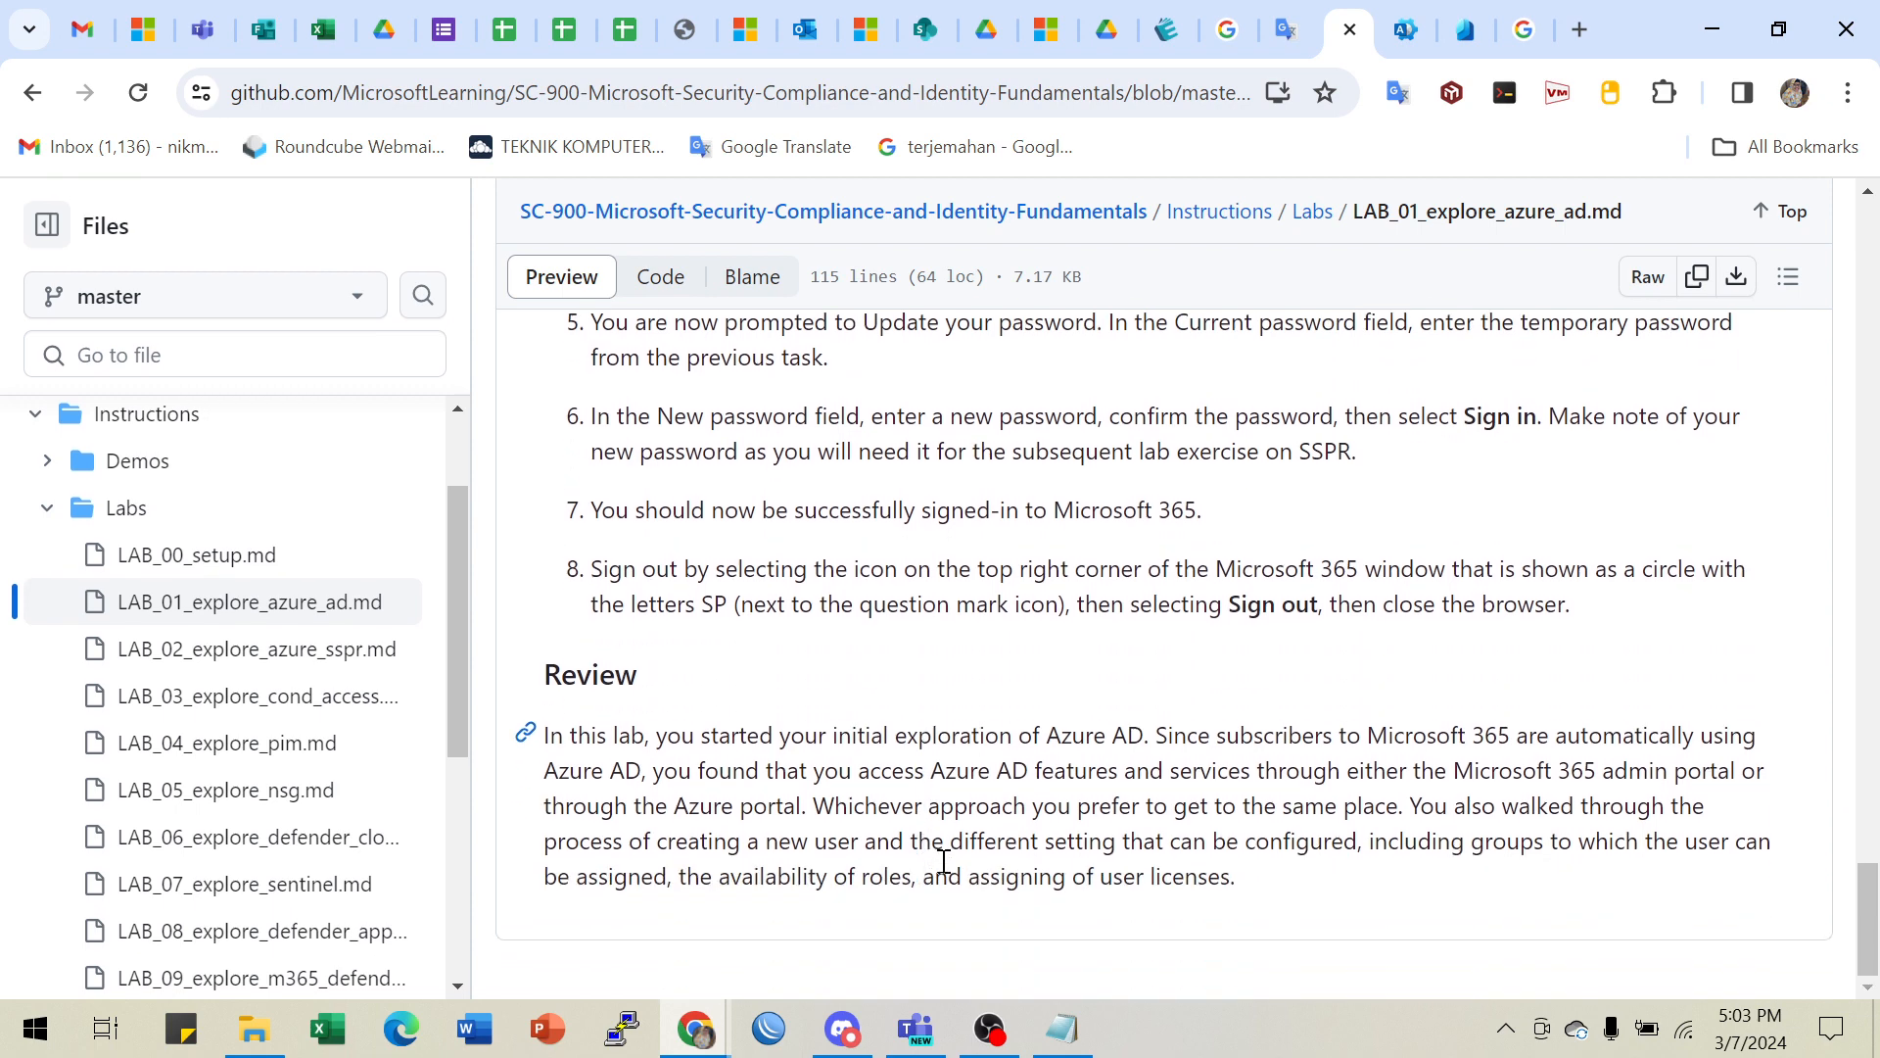
scroll(943, 861, up, 7)
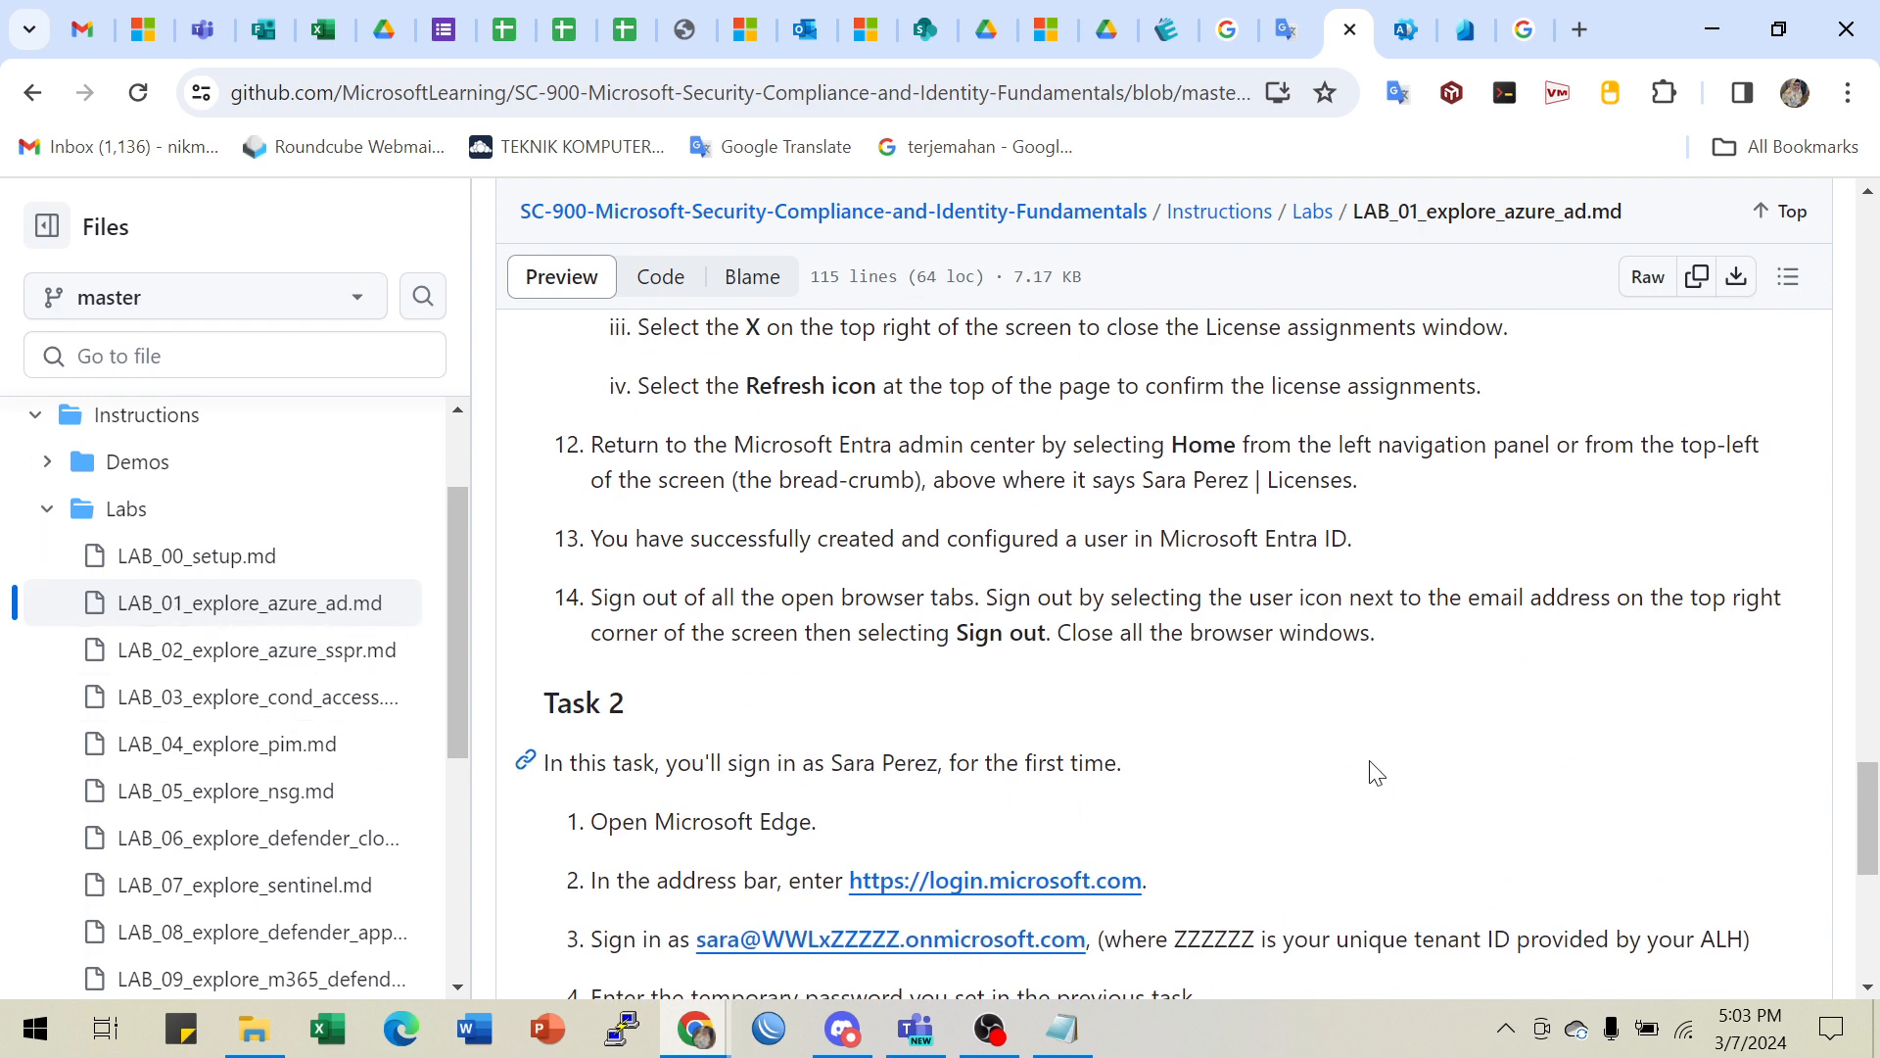
scroll(1369, 768, up, 4)
scroll(1369, 769, up, 15)
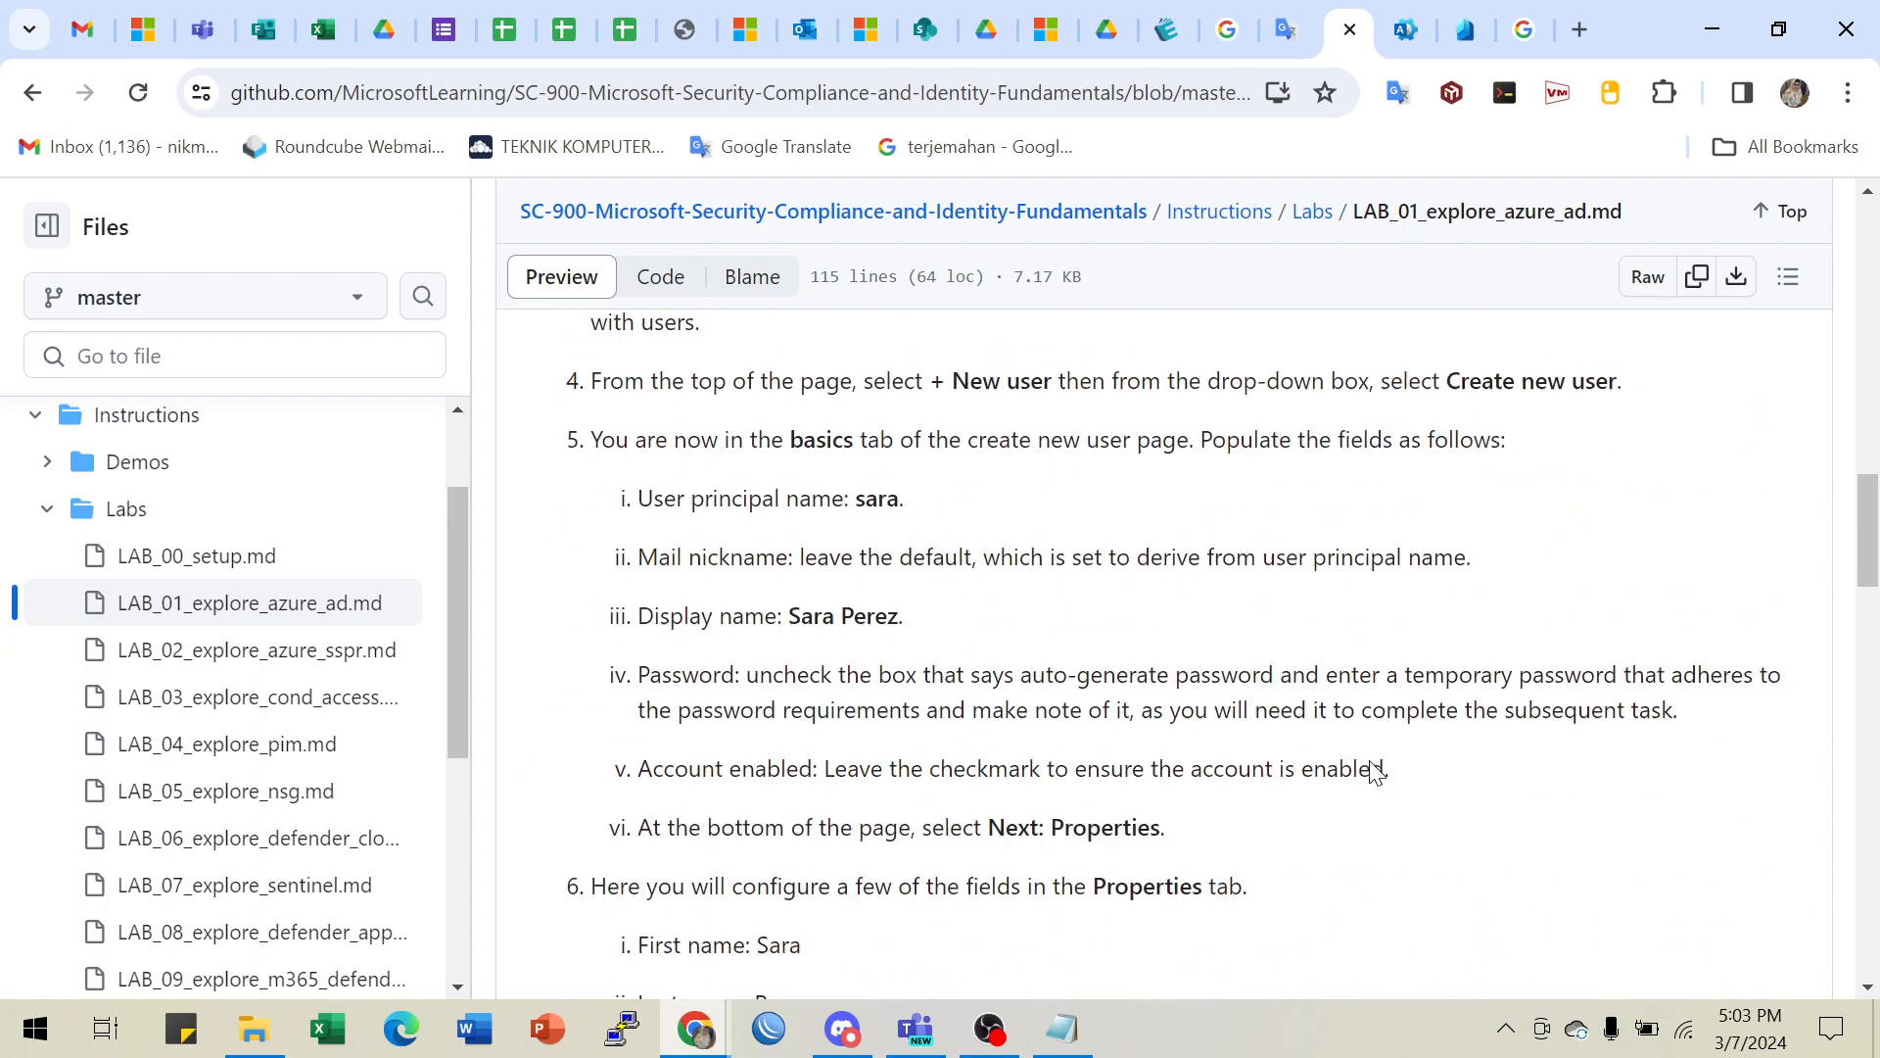
scroll(1370, 768, up, 6)
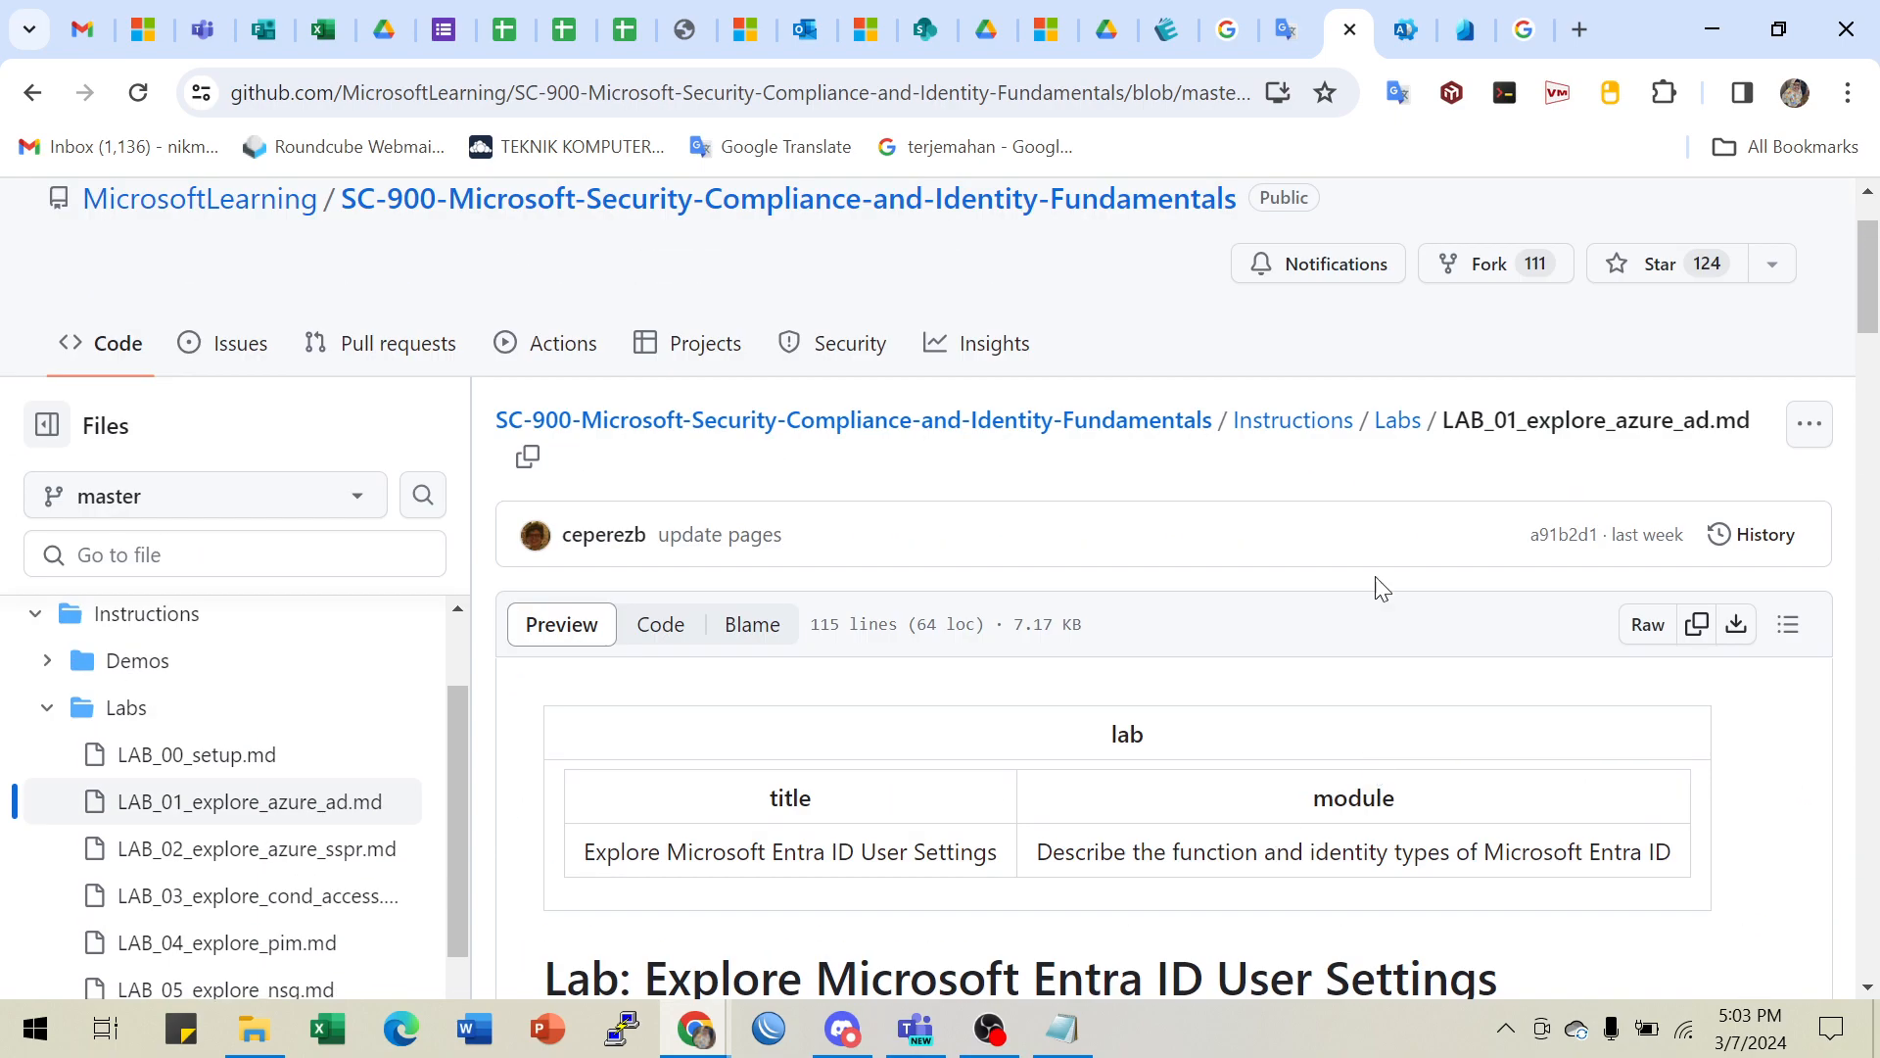
click(1713, 30)
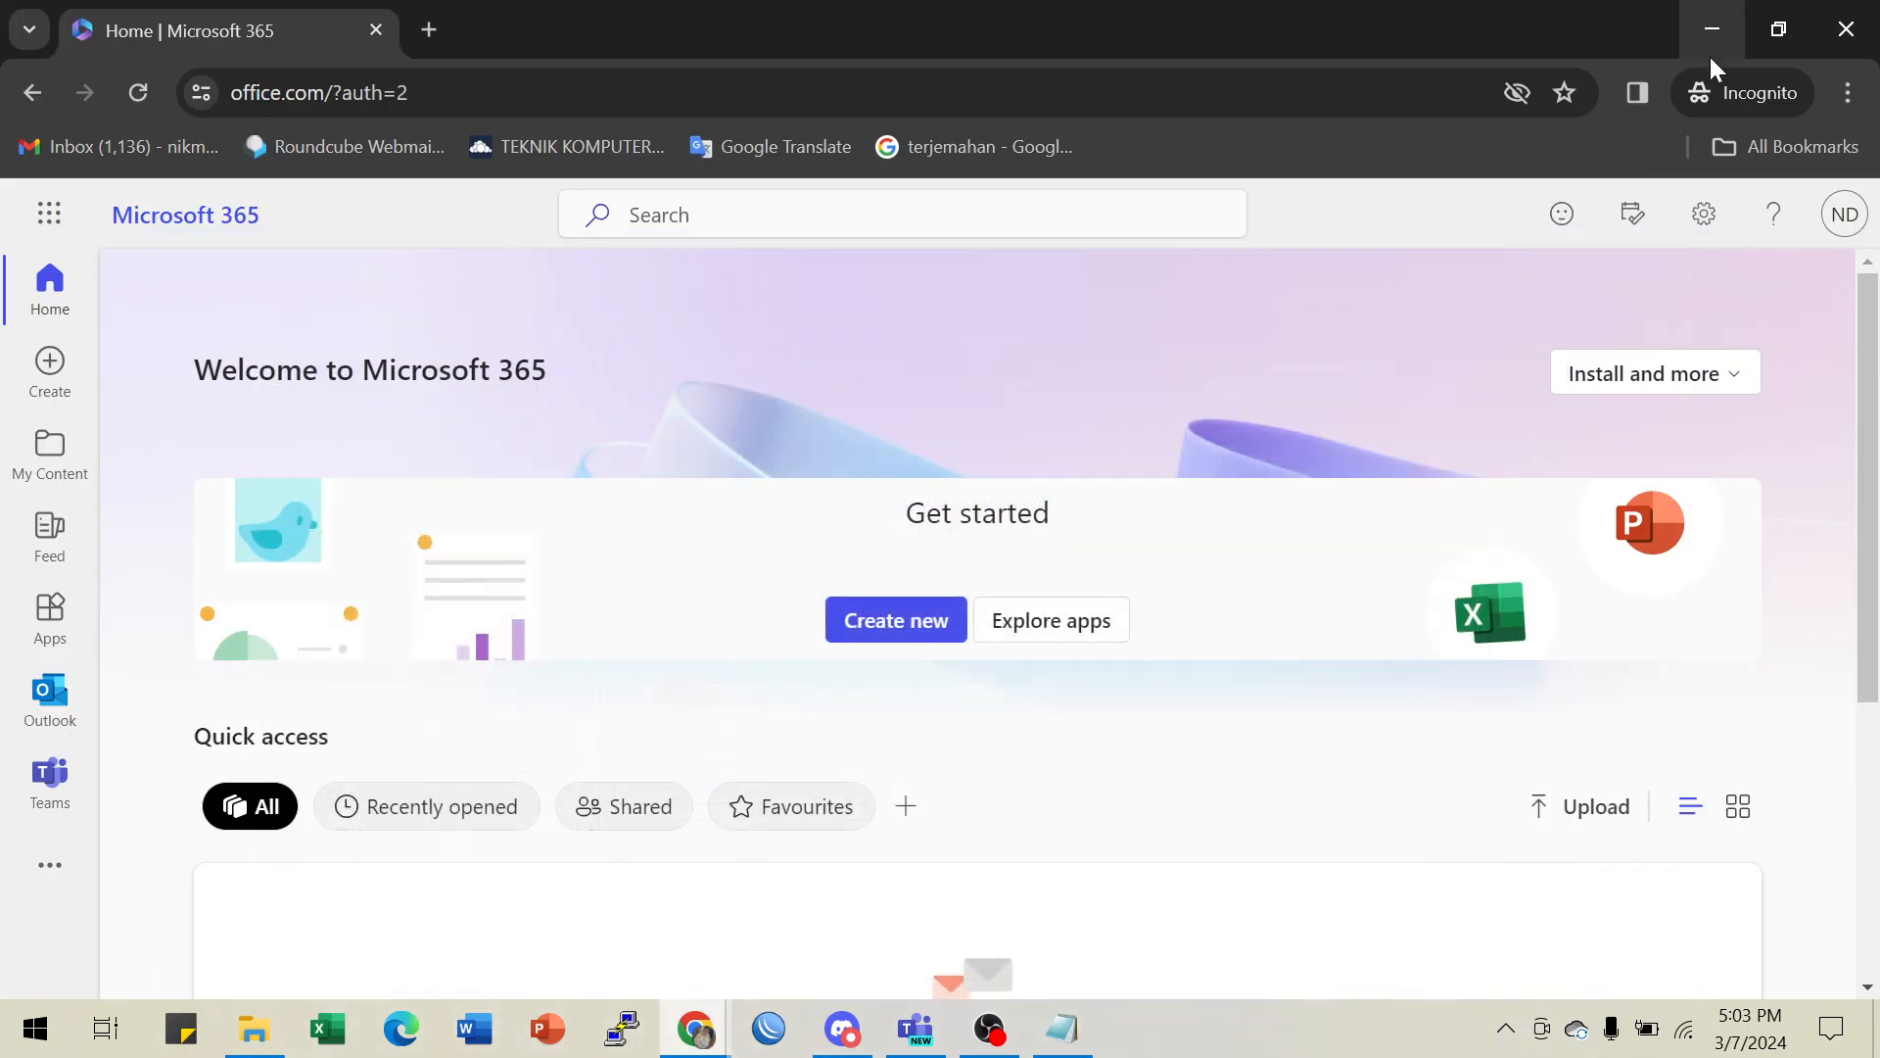
click(1713, 29)
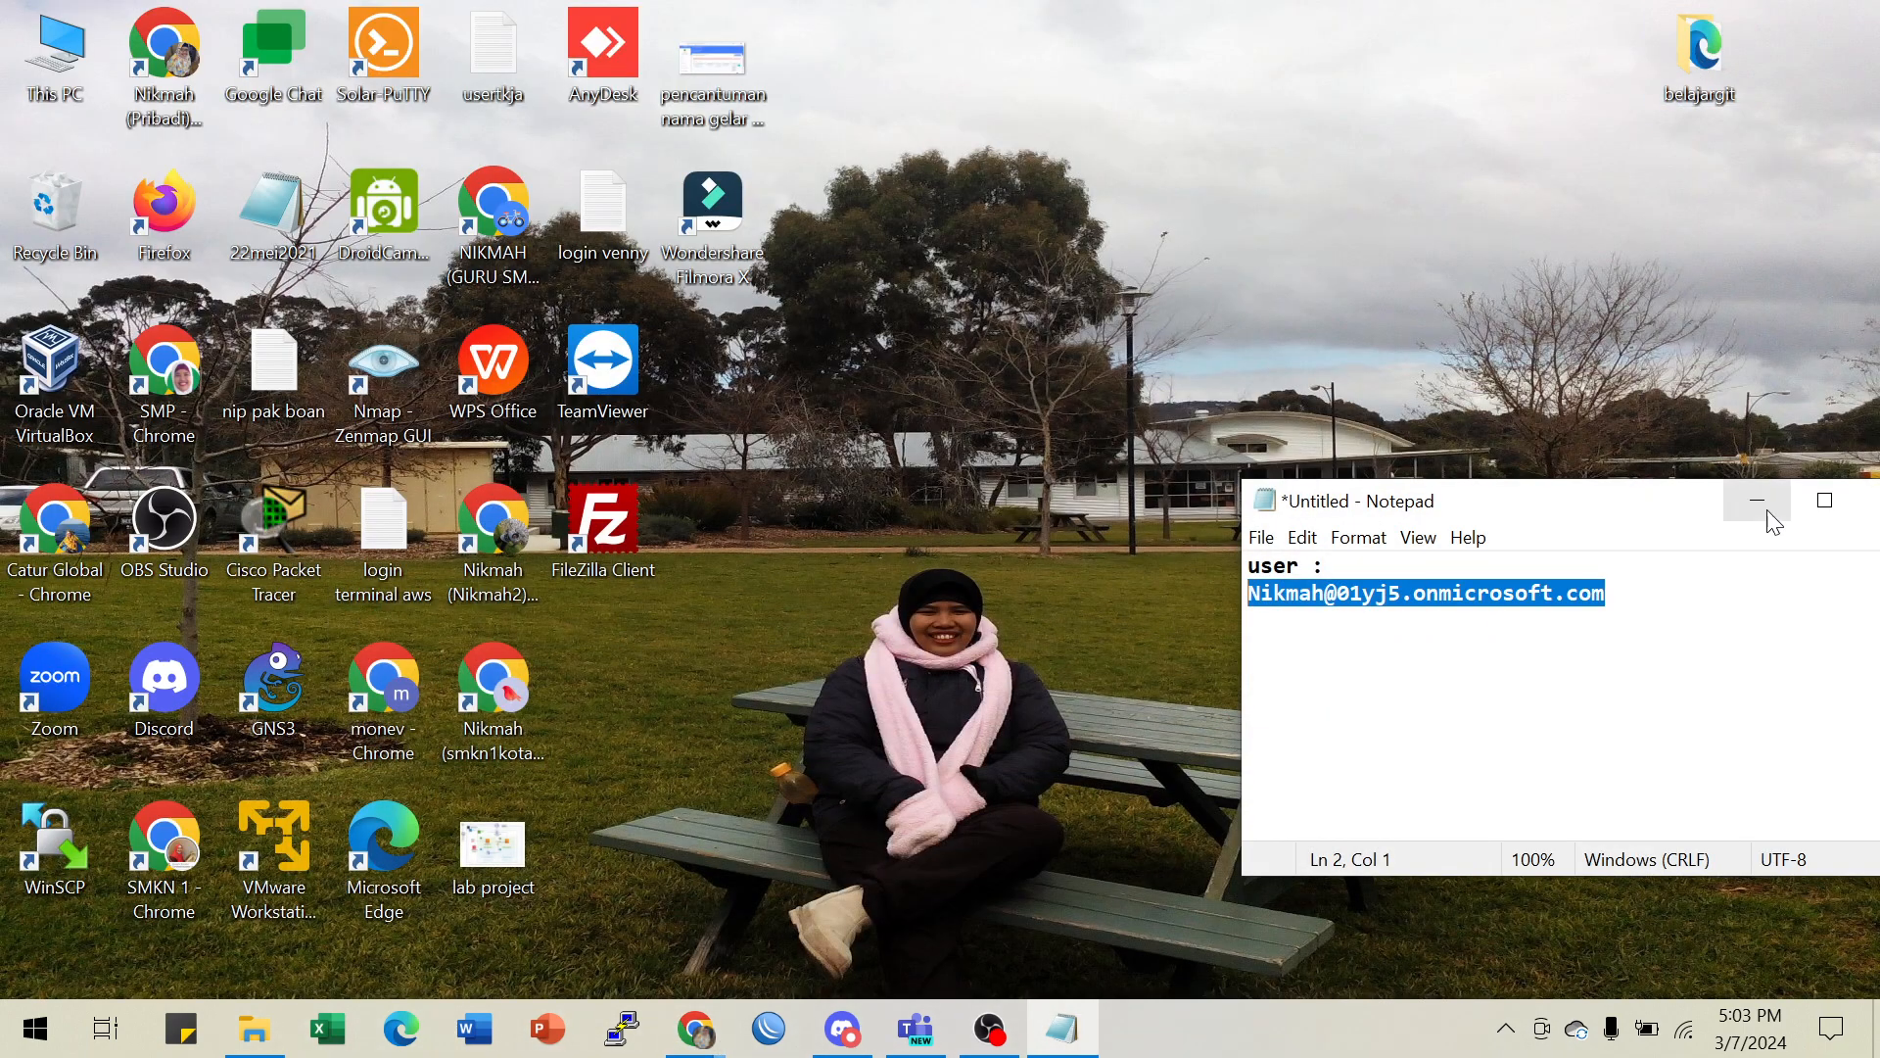
click(1759, 501)
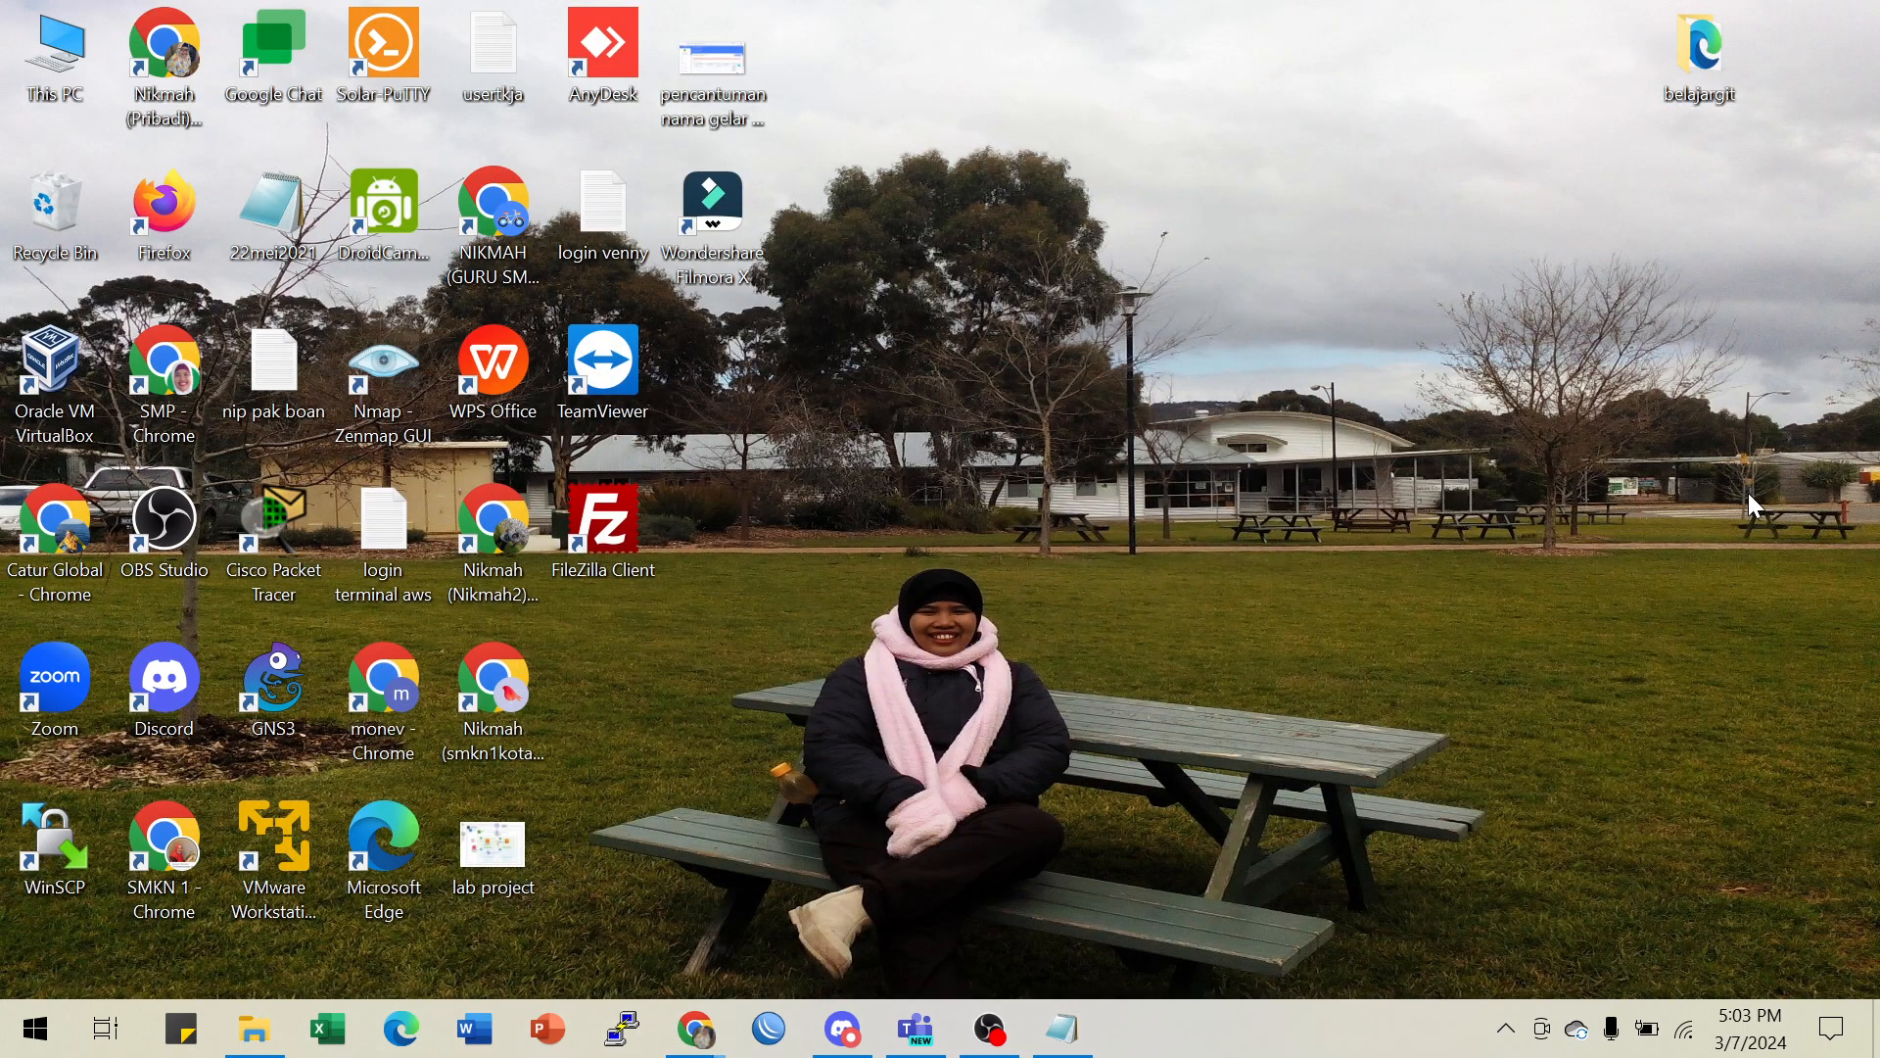